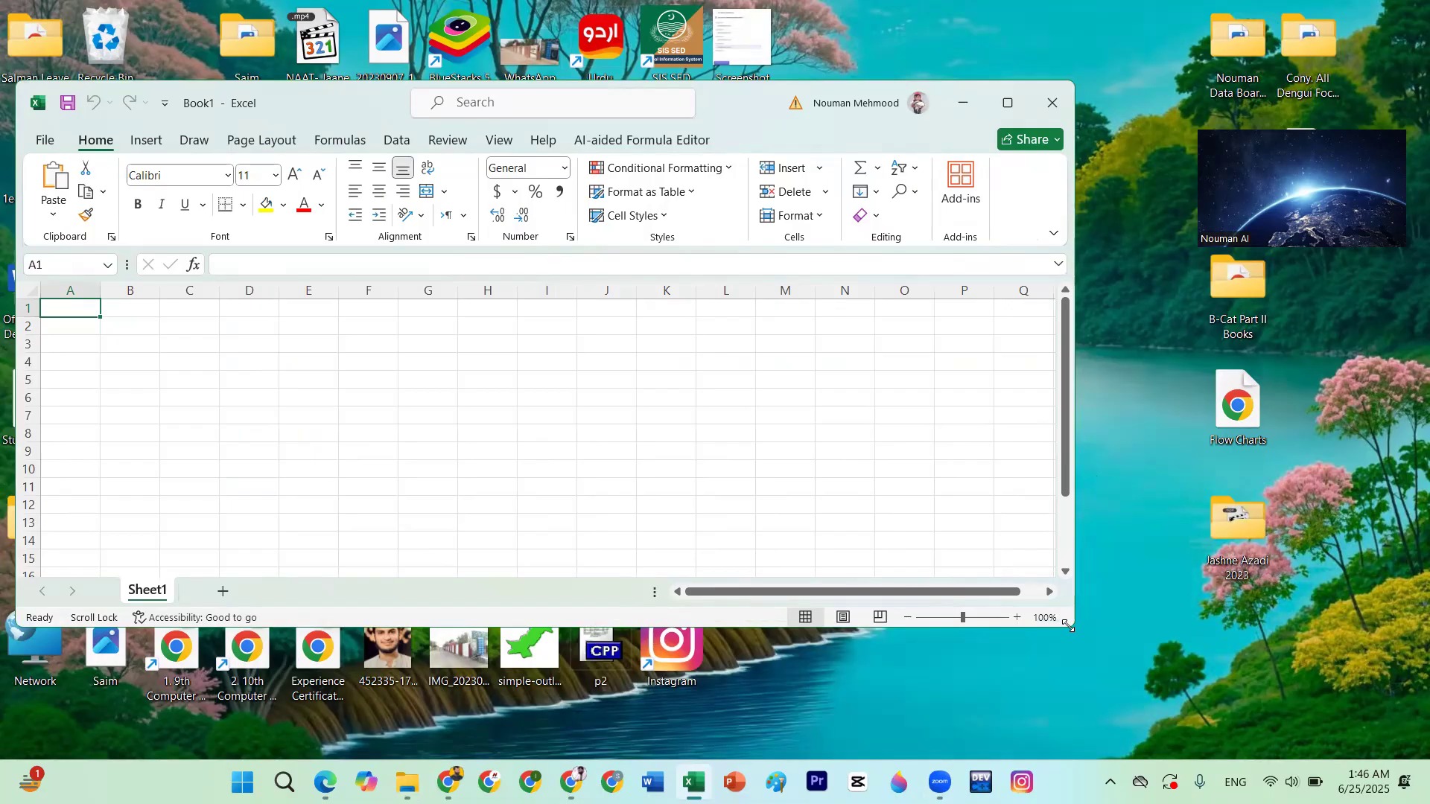
Enlarge the workbook window to nearly the full screen width and zoom the worksheet to 140%
{"action": "left_click_drag", "start_coordinate": [1067, 626], "coordinate": [1411, 746]}
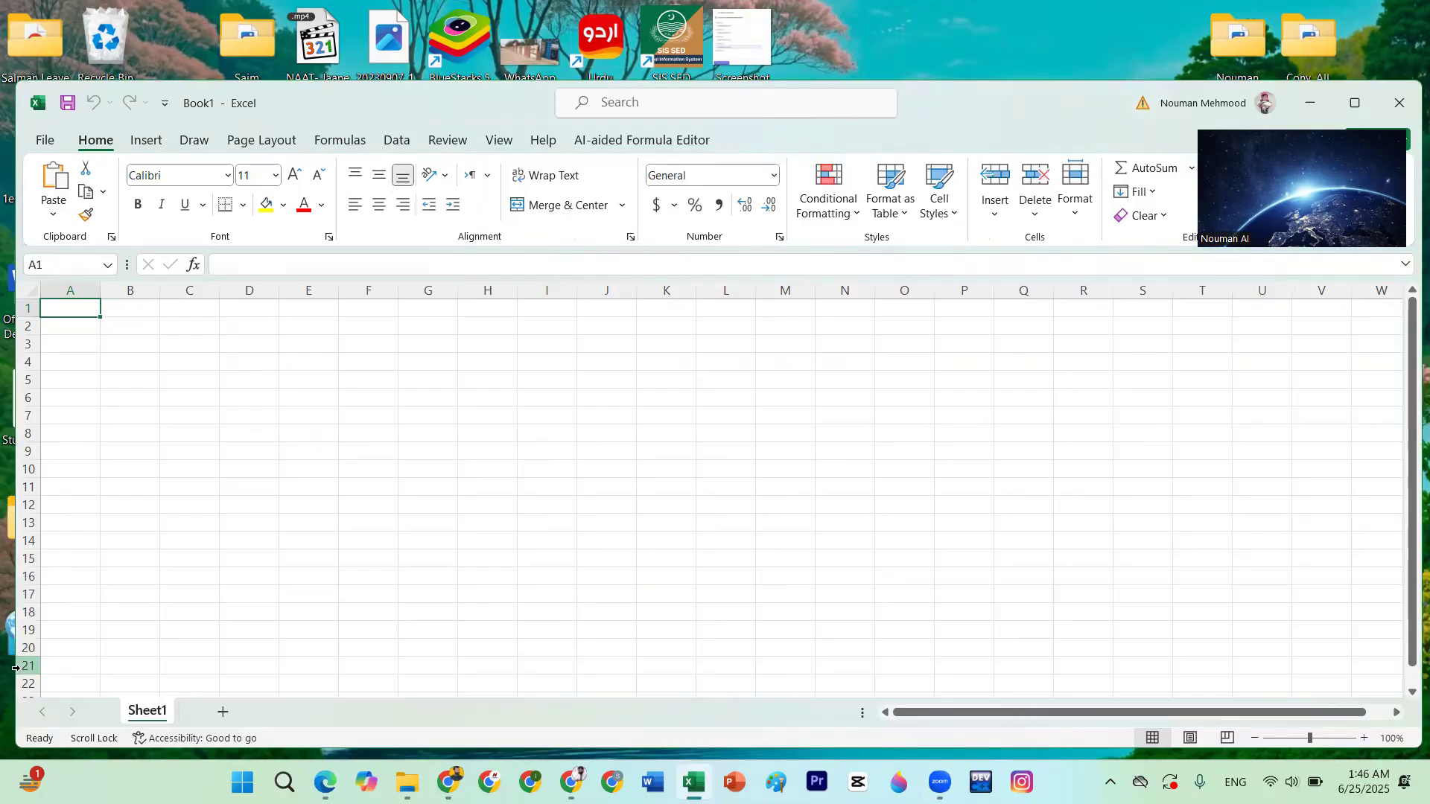
{"action": "left_click", "coordinate": [210, 349]}
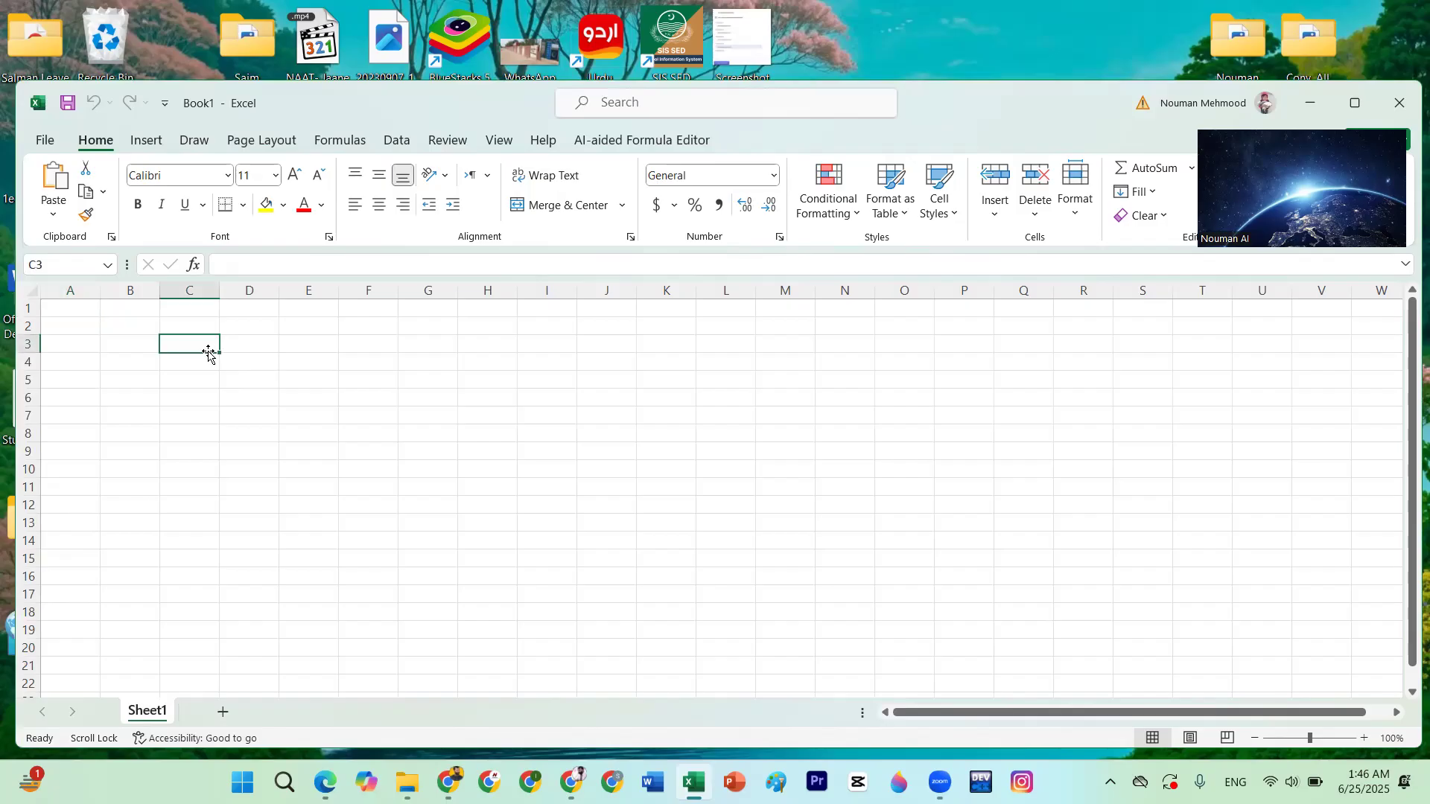
{"action": "scroll", "coordinate": [257, 395], "scroll_direction": "up", "scroll_amount": 3, "text": "ctrl"}
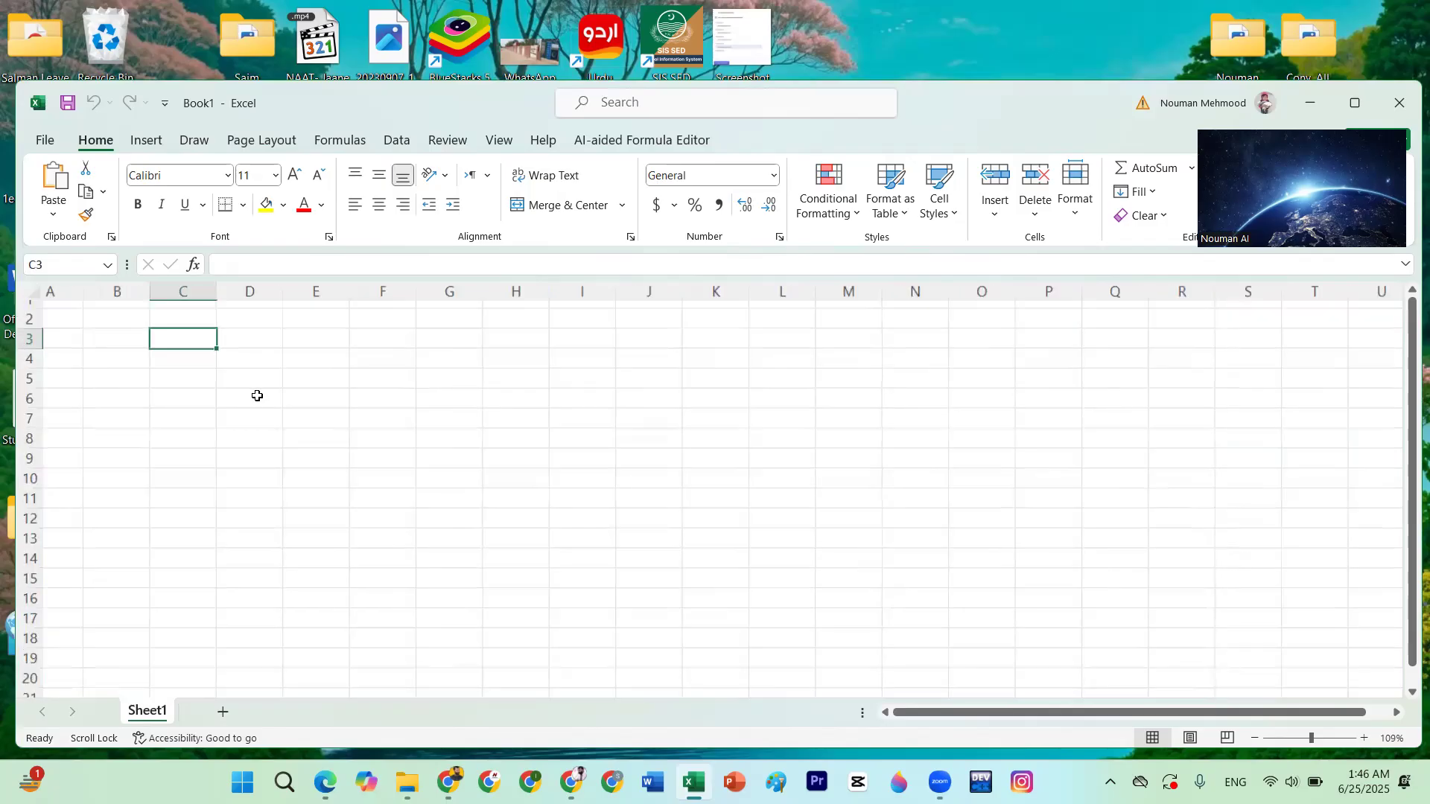
{"action": "left_click", "coordinate": [1362, 738]}
{"action": "left_click", "coordinate": [1362, 739]}
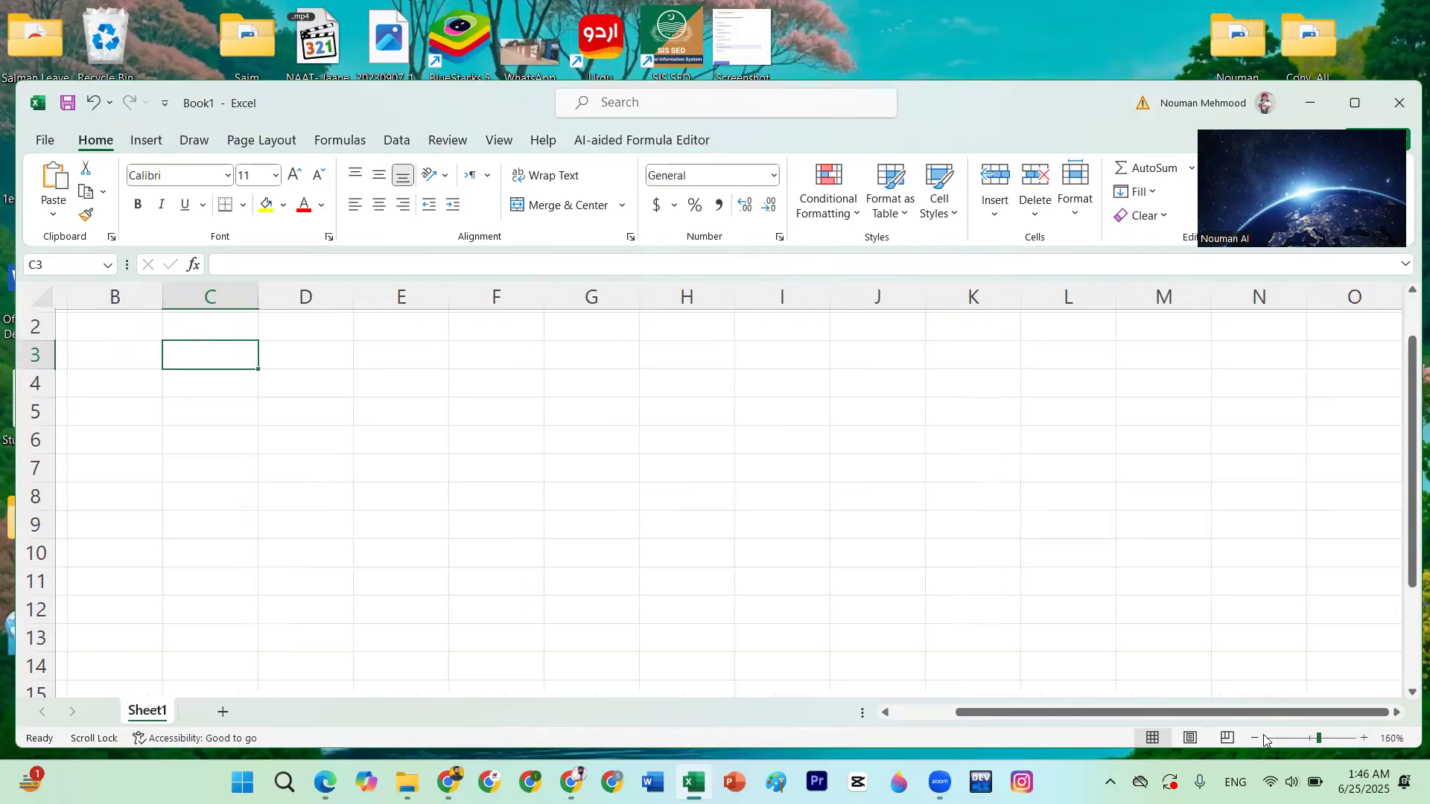
{"action": "left_click", "coordinate": [1257, 739]}
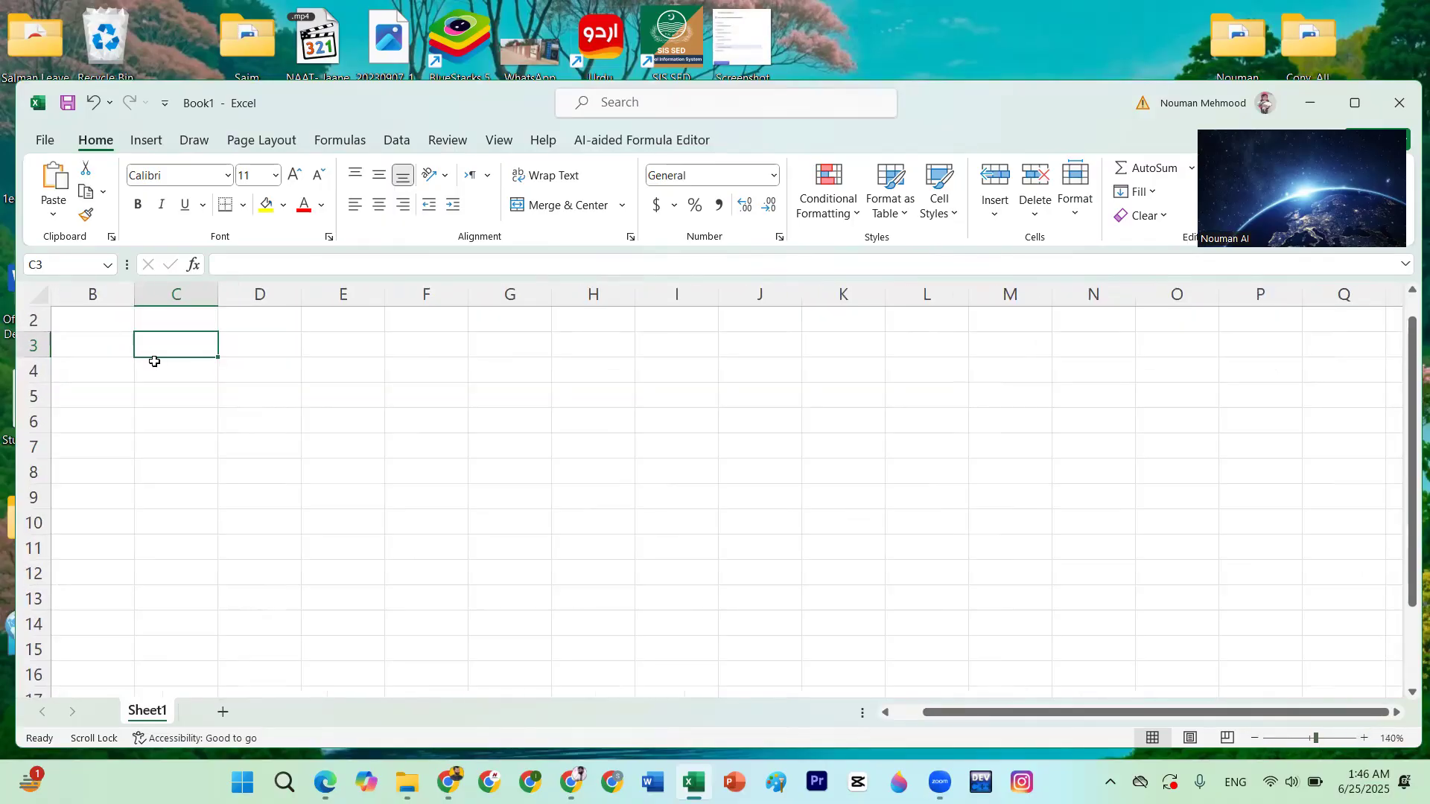
Go back to column A and row 1, and select columns A, B and D in turn, ending on cell G1
{"action": "left_click", "coordinate": [92, 320]}
{"action": "scroll", "coordinate": [151, 415], "scroll_direction": "up", "scroll_amount": 1}
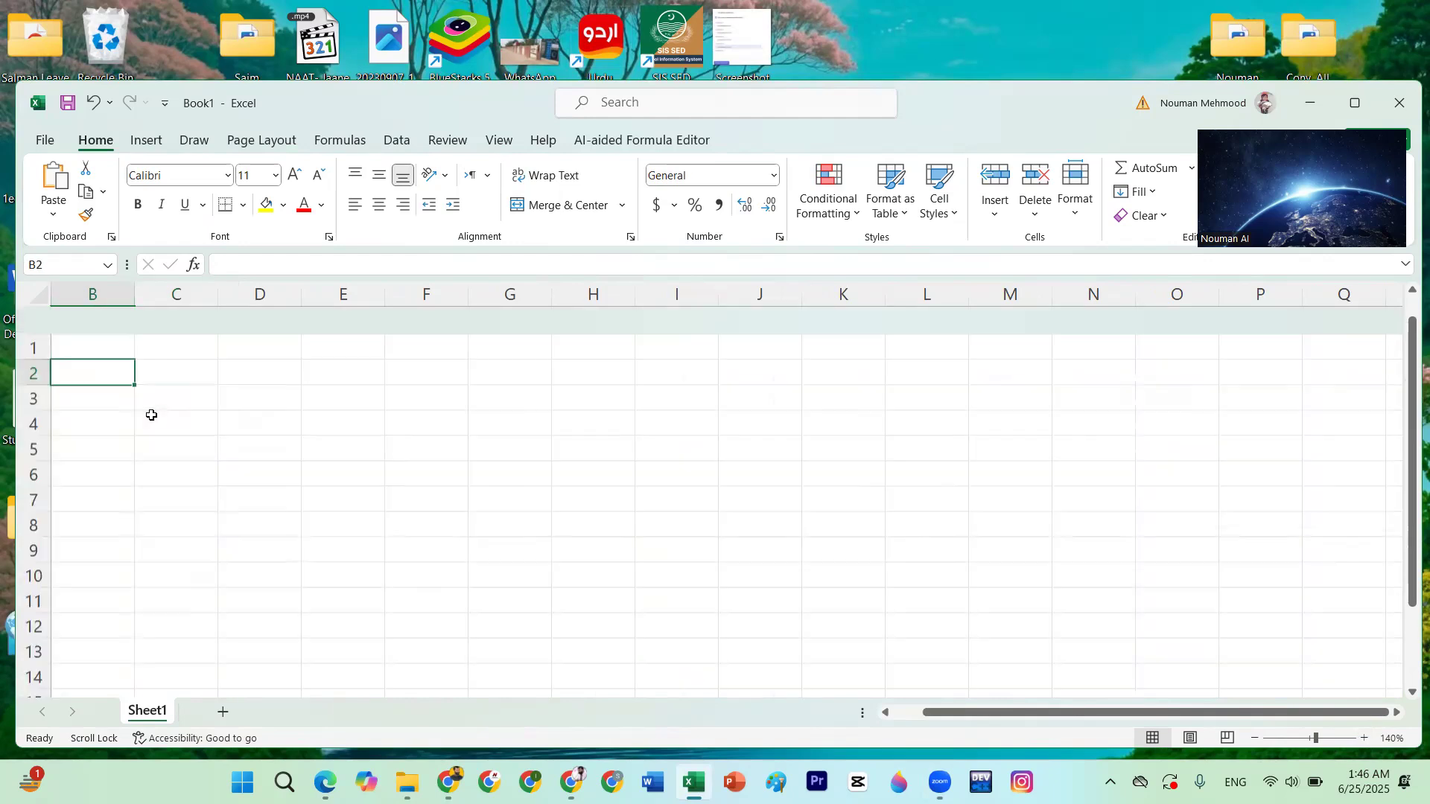
{"action": "left_click", "coordinate": [114, 312]}
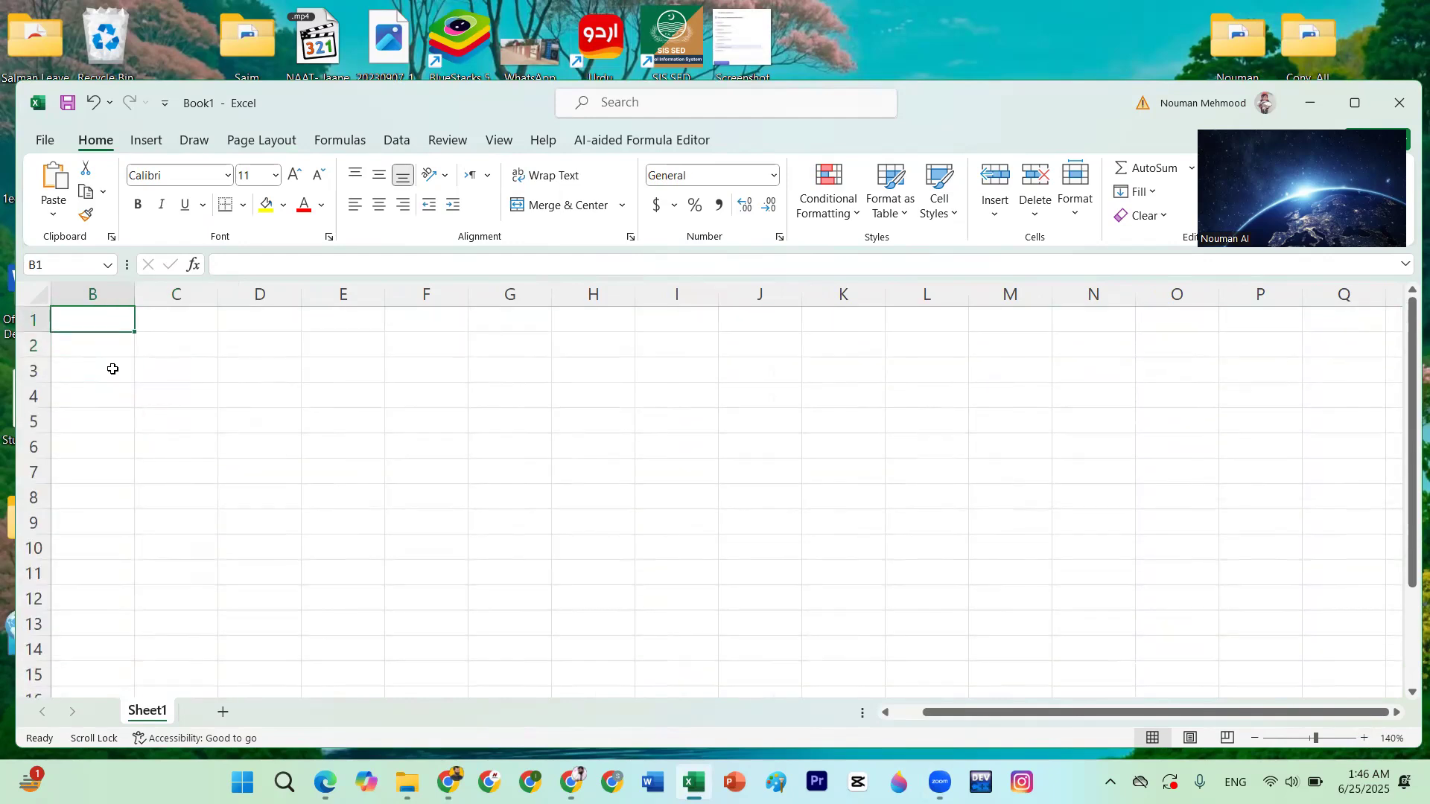
{"action": "scroll", "coordinate": [111, 370], "scroll_direction": "right", "scroll_amount": 1}
{"action": "scroll", "coordinate": [303, 357], "scroll_direction": "left", "scroll_amount": 2}
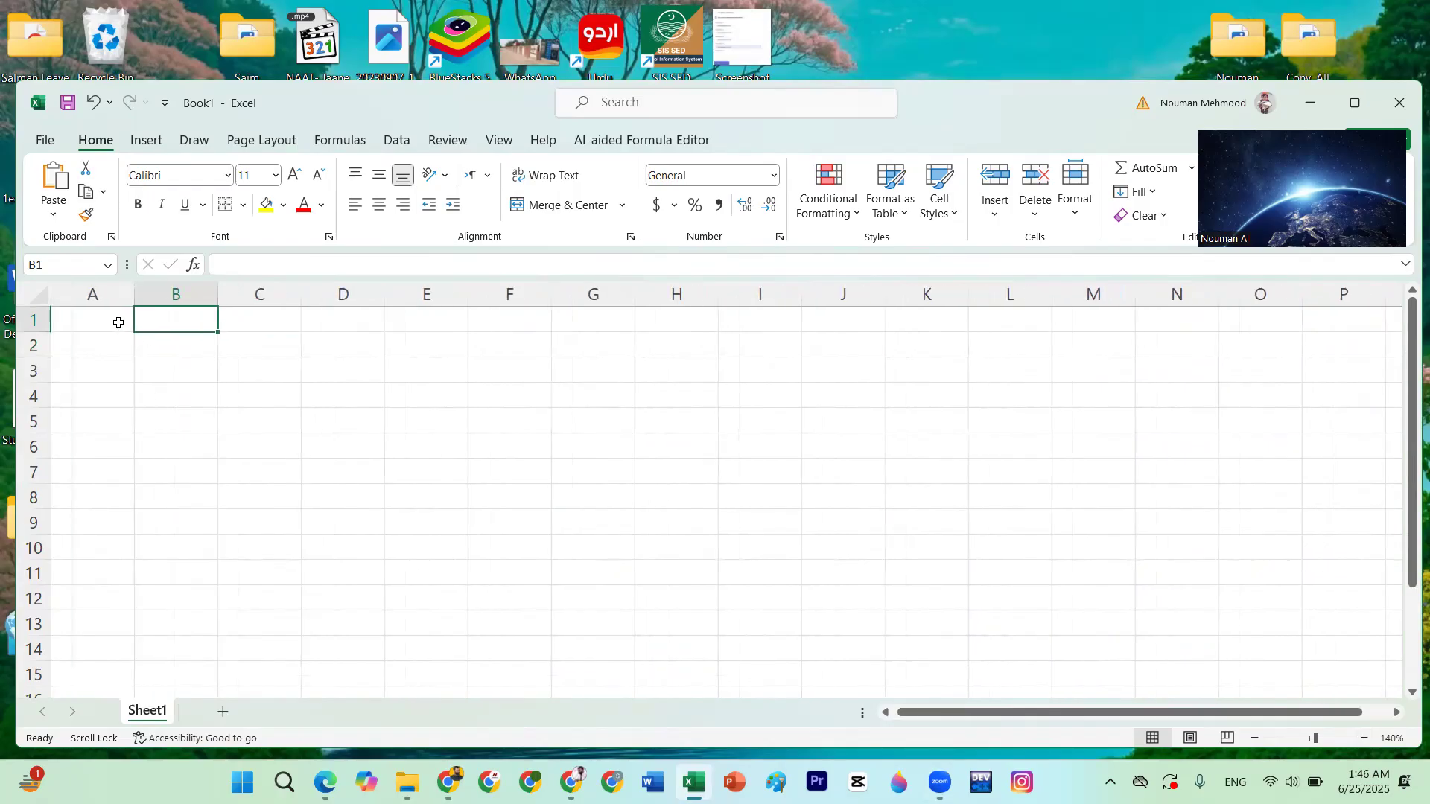
{"action": "left_click", "coordinate": [95, 292]}
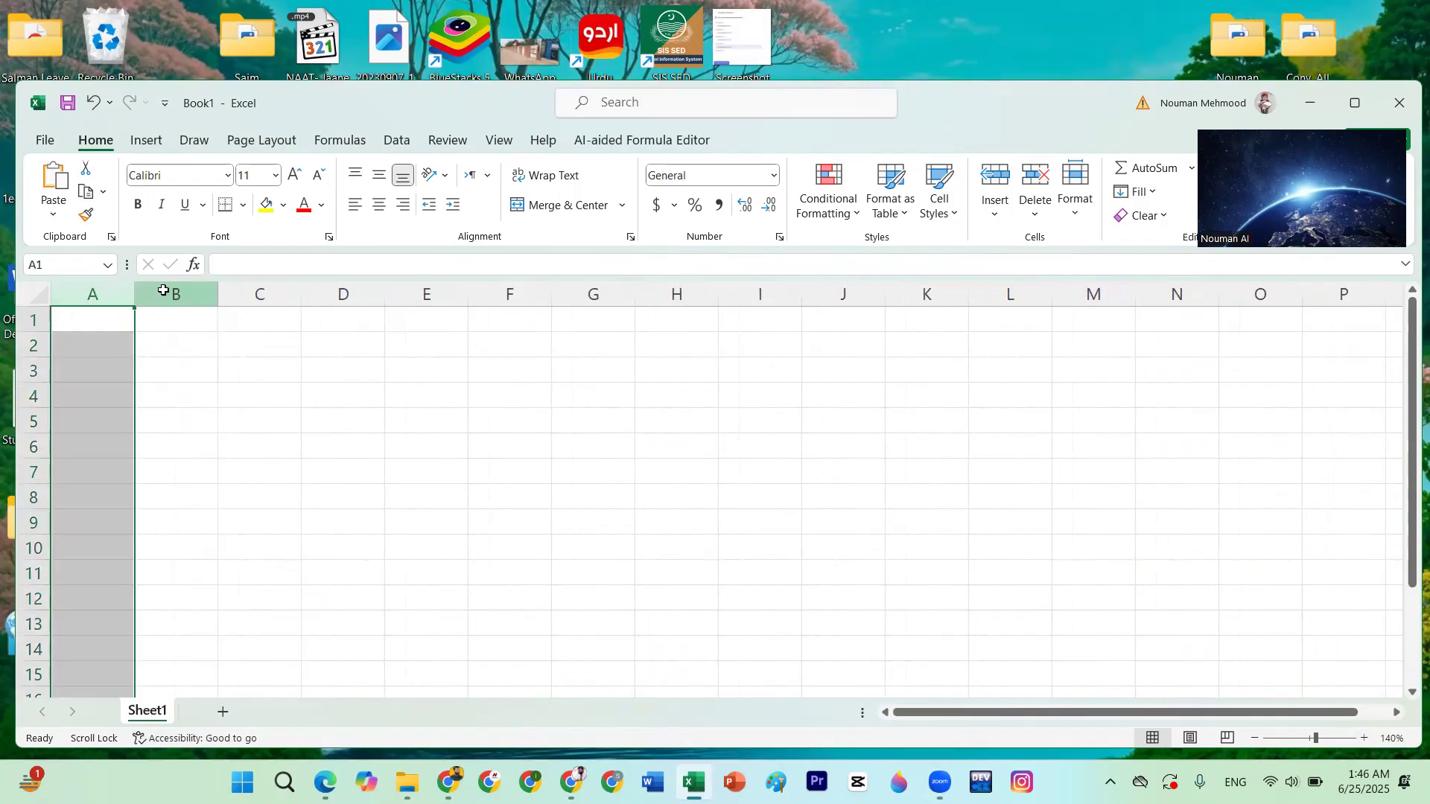
{"action": "left_click", "coordinate": [164, 291]}
{"action": "left_click", "coordinate": [345, 290]}
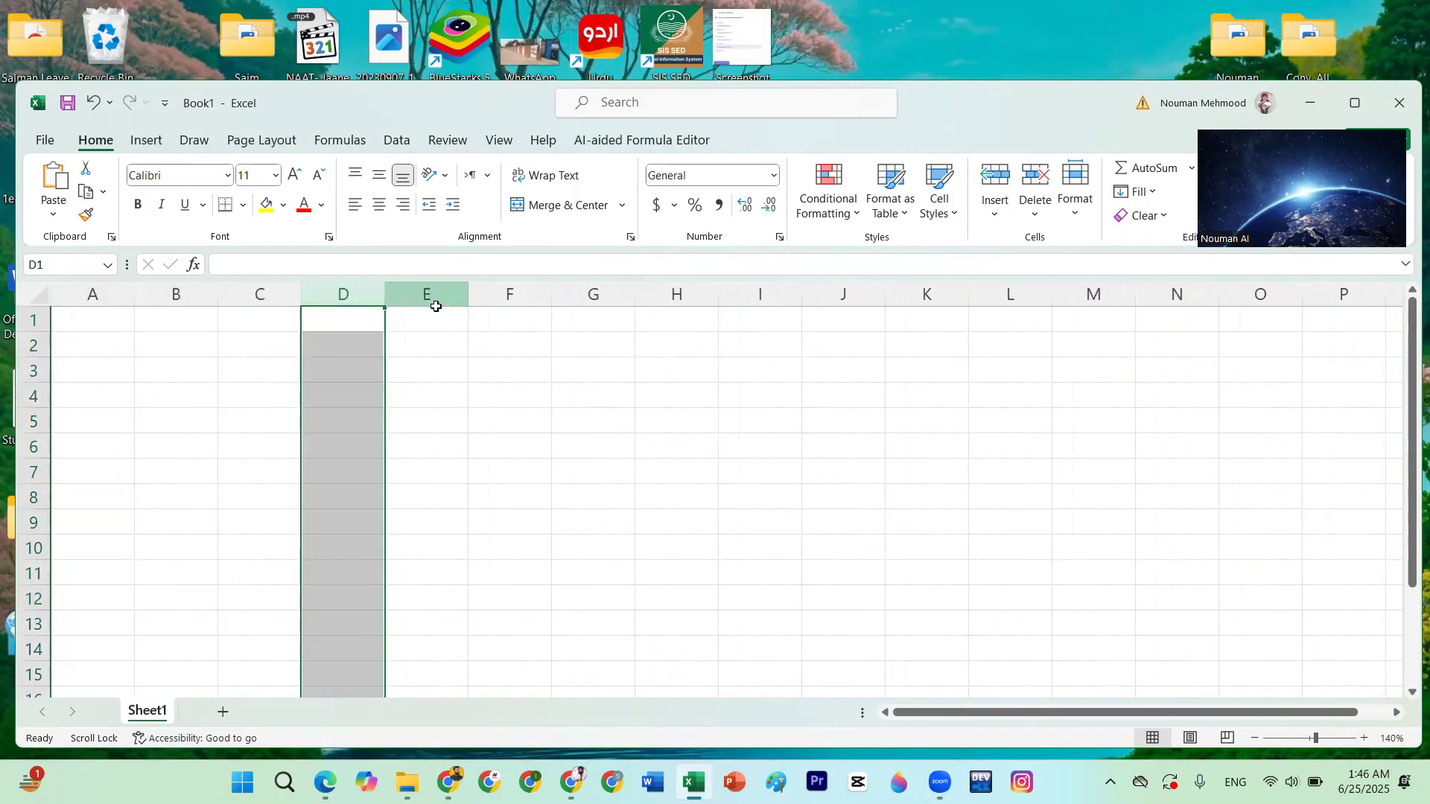
{"action": "left_click", "coordinate": [459, 314]}
{"action": "left_click", "coordinate": [624, 325]}
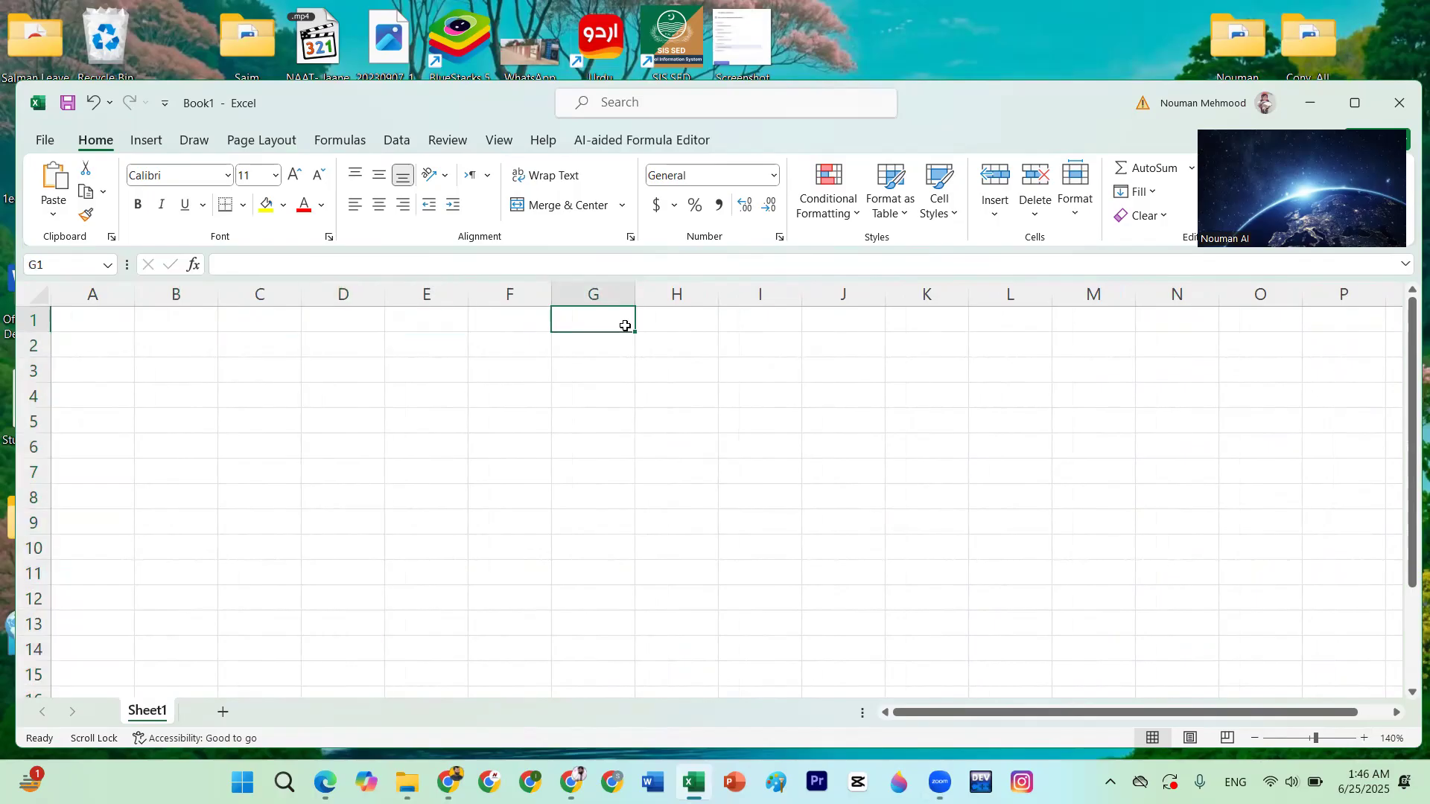
Examine the single-letter column headings up to Z and just beyond it, selecting cell Z1
{"action": "key", "text": "Right"}
{"action": "key", "text": "Right"}
{"action": "key", "text": "Right"}
{"action": "key", "text": "Right"}
{"action": "key", "text": "Right"}
{"action": "key", "text": "Right"}
{"action": "key", "text": "Right"}
{"action": "key", "text": "Right"}
{"action": "key", "text": "Right"}
{"action": "key", "text": "Right"}
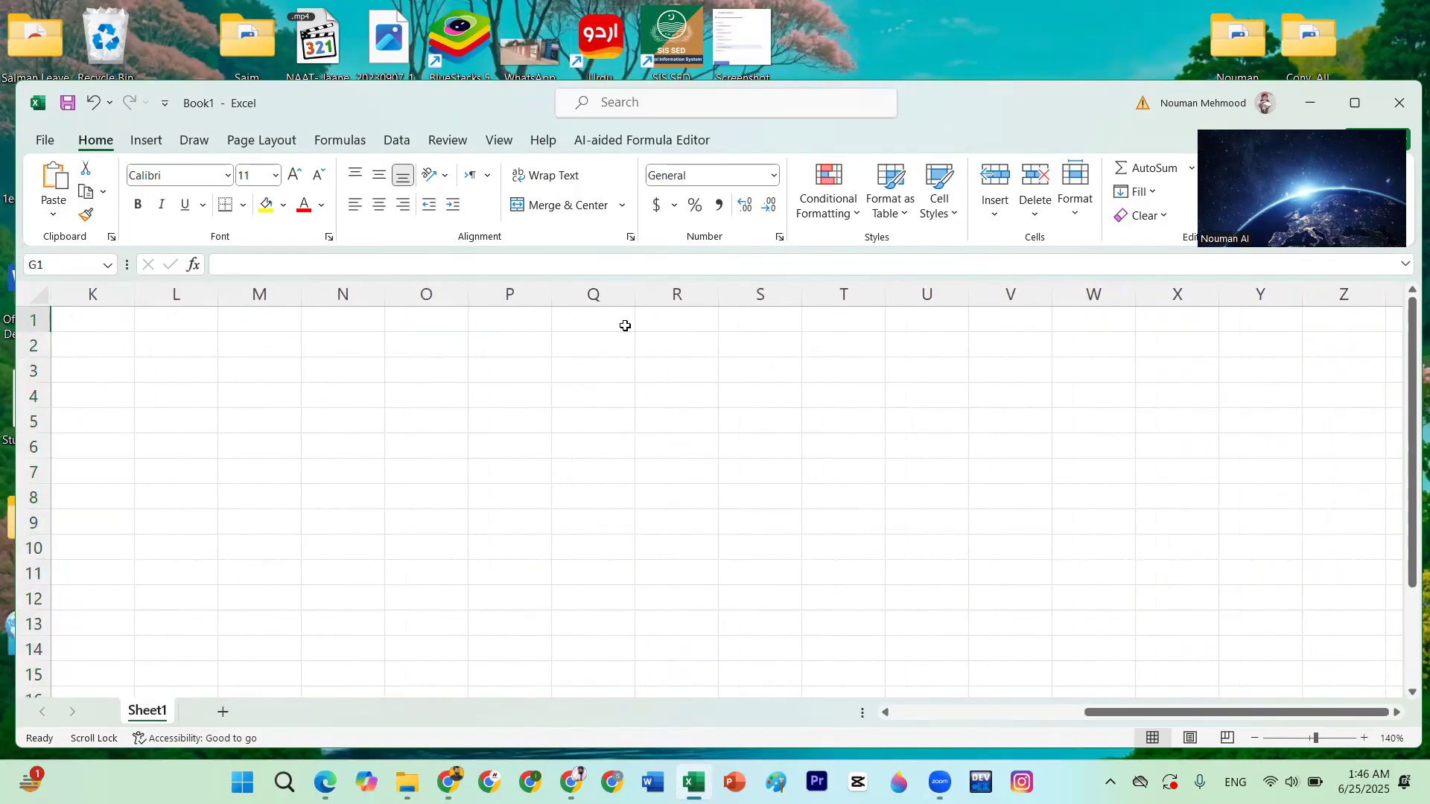
{"action": "left_click", "coordinate": [1324, 326]}
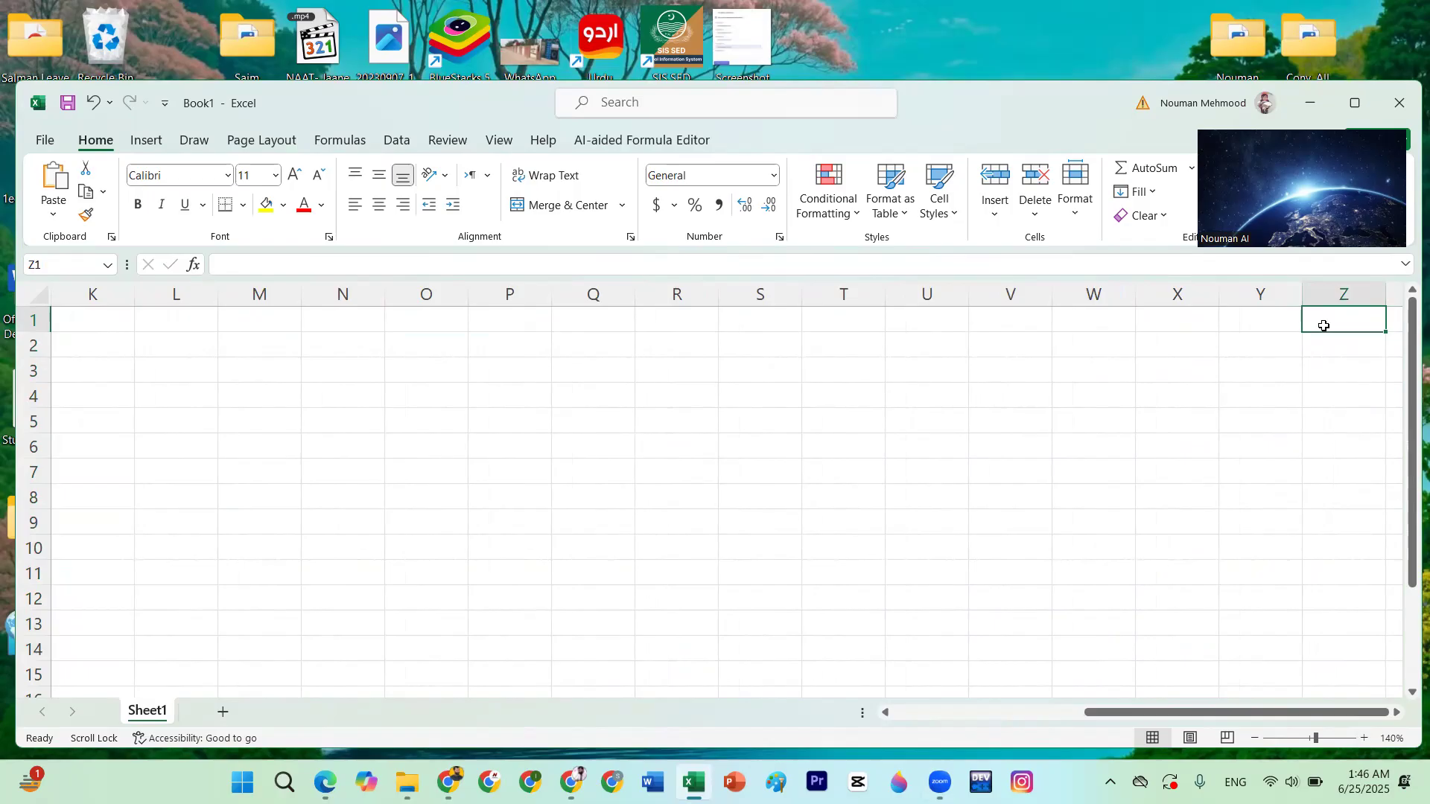
{"action": "key", "text": "Right"}
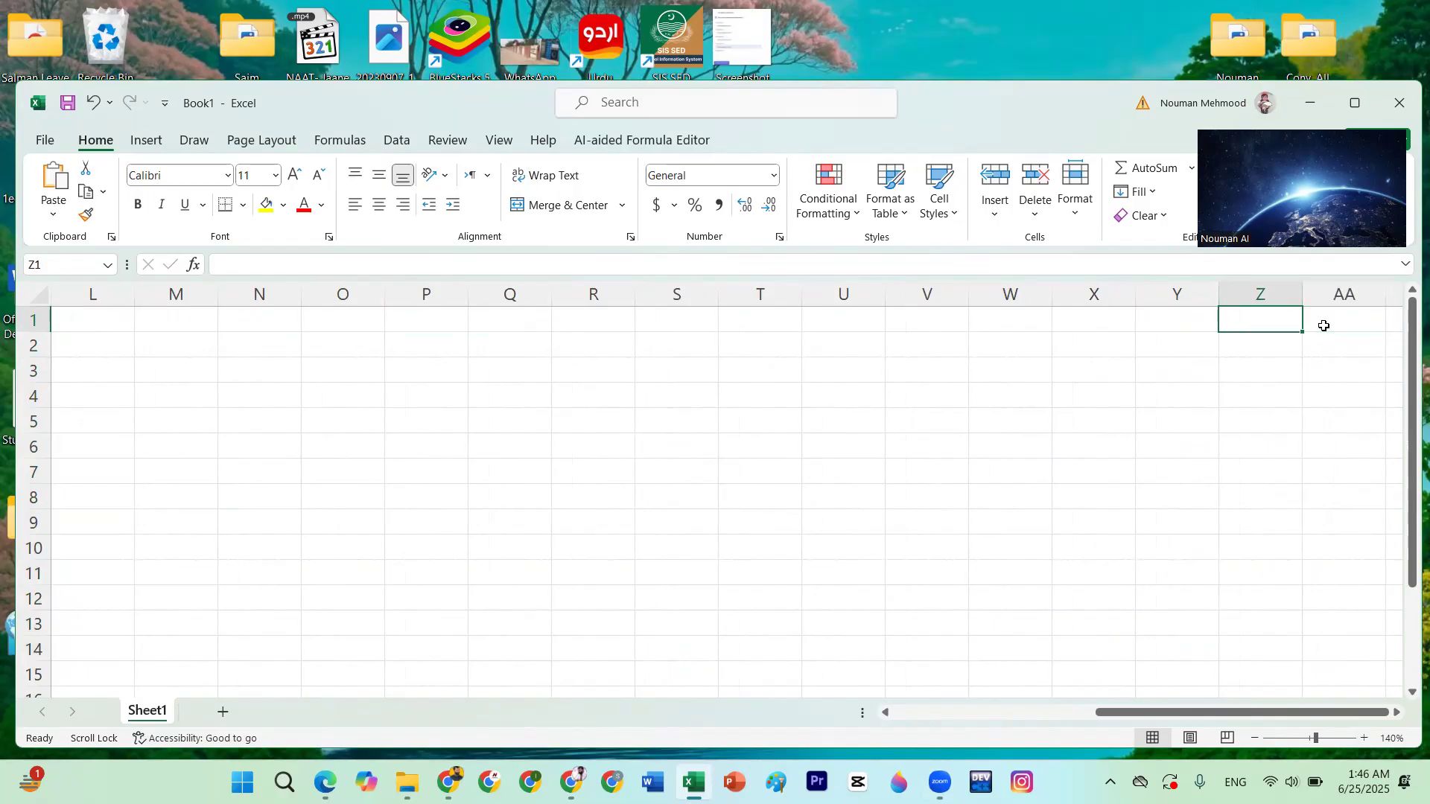
Examine the double- and triple-letter column headings beyond Z, as far as column APW
{"action": "key", "text": "alt+Page_Down"}
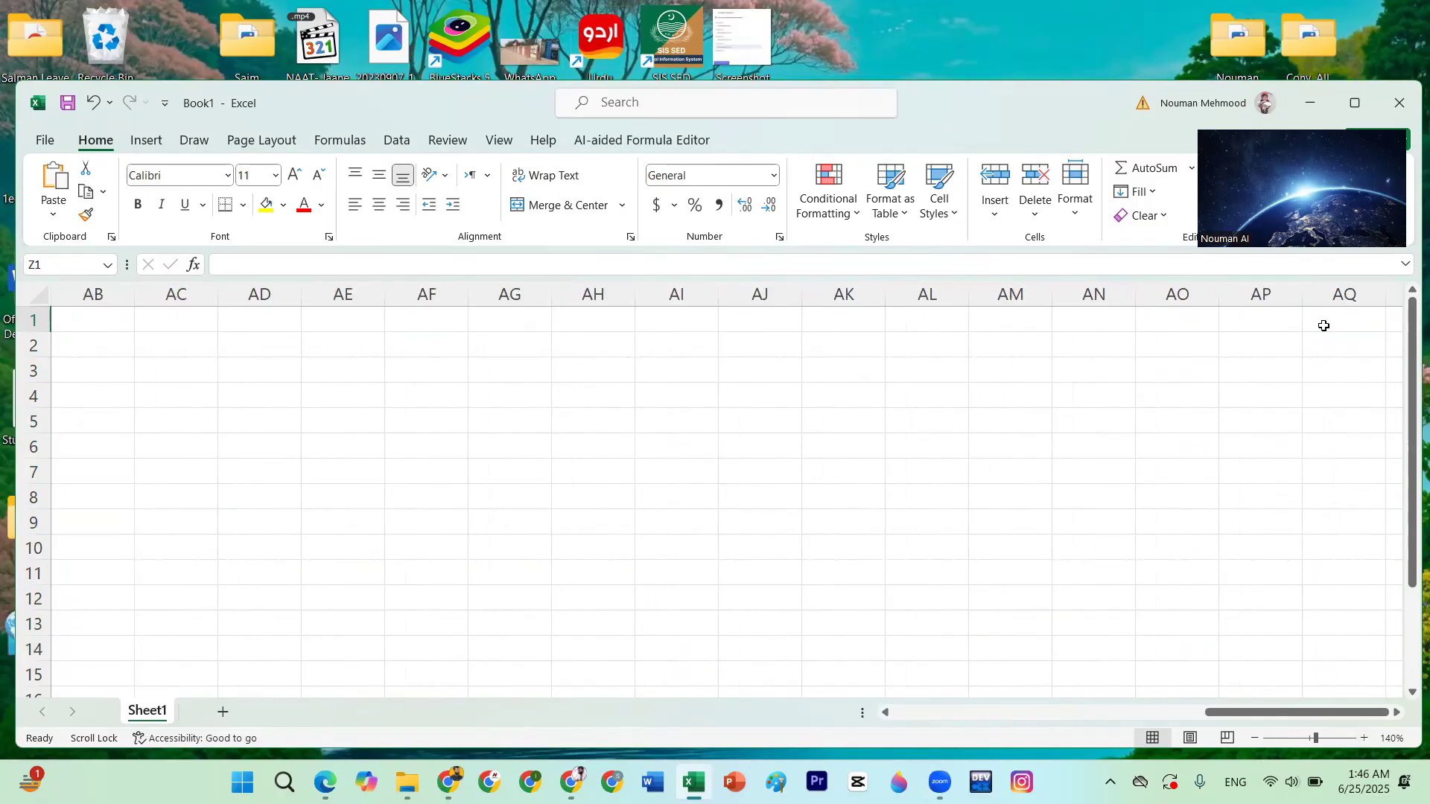
{"action": "key", "text": "alt+Page_Down"}
{"action": "key", "text": "alt+Page_Down"}
{"action": "key", "text": "alt+Page_Down"}
{"action": "key", "text": "alt+Page_Down"}
{"action": "key", "text": "alt+Page_Down"}
{"action": "key", "text": "alt+Page_Down"}
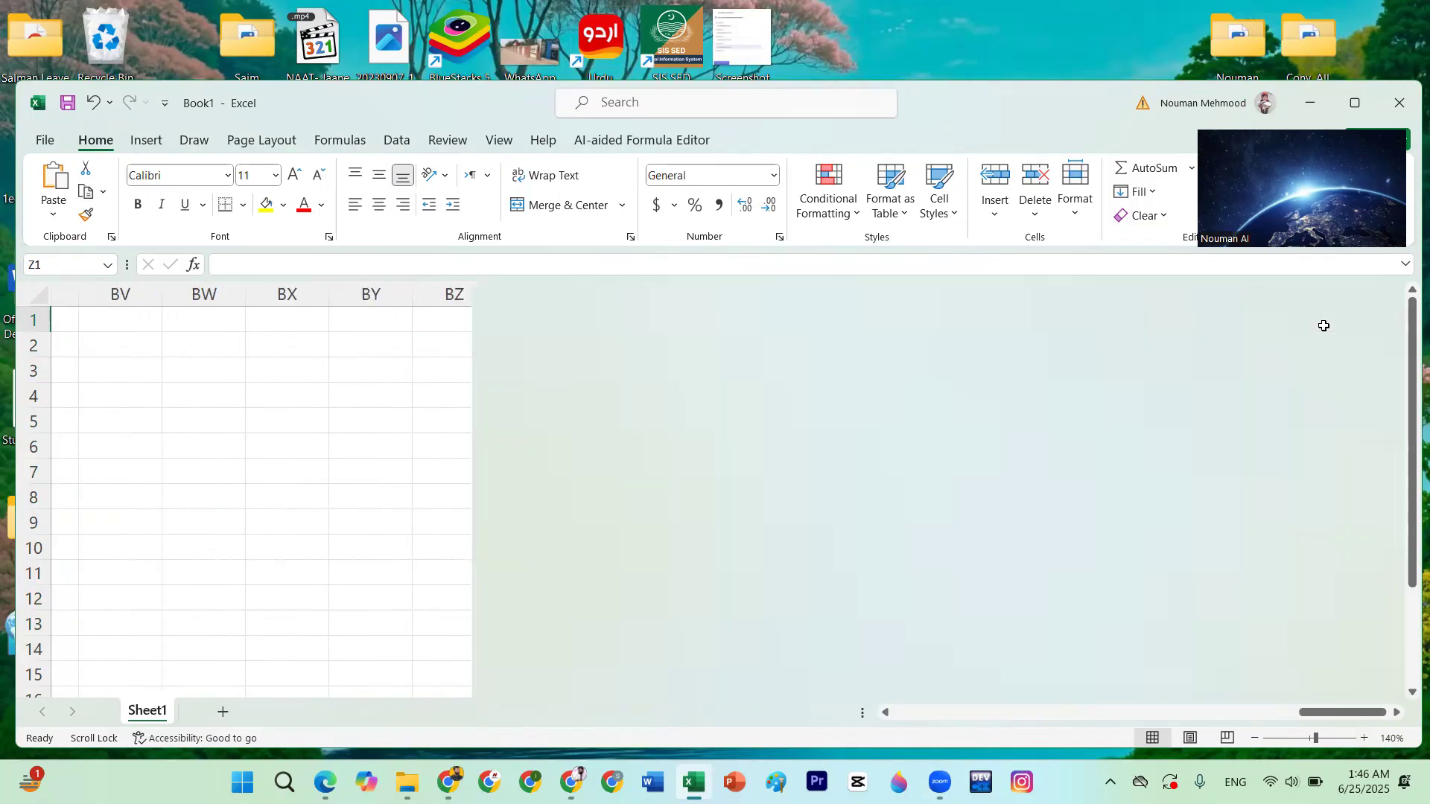
{"action": "key", "text": "alt+Page_Down"}
{"action": "key", "text": "alt+Page_Down"}
{"action": "key", "text": "alt+Page_Down"}
{"action": "key", "text": "alt+Page_Down"}
{"action": "key", "text": "alt+Page_Down"}
{"action": "key", "text": "alt+Page_Down"}
{"action": "key", "text": "alt+Page_Down"}
{"action": "key", "text": "alt+Page_Down"}
{"action": "key", "text": "alt+Page_Down"}
{"action": "key", "text": "alt+Page_Down"}
{"action": "key", "text": "alt+Page_Down"}
{"action": "key", "text": "alt+Page_Down"}
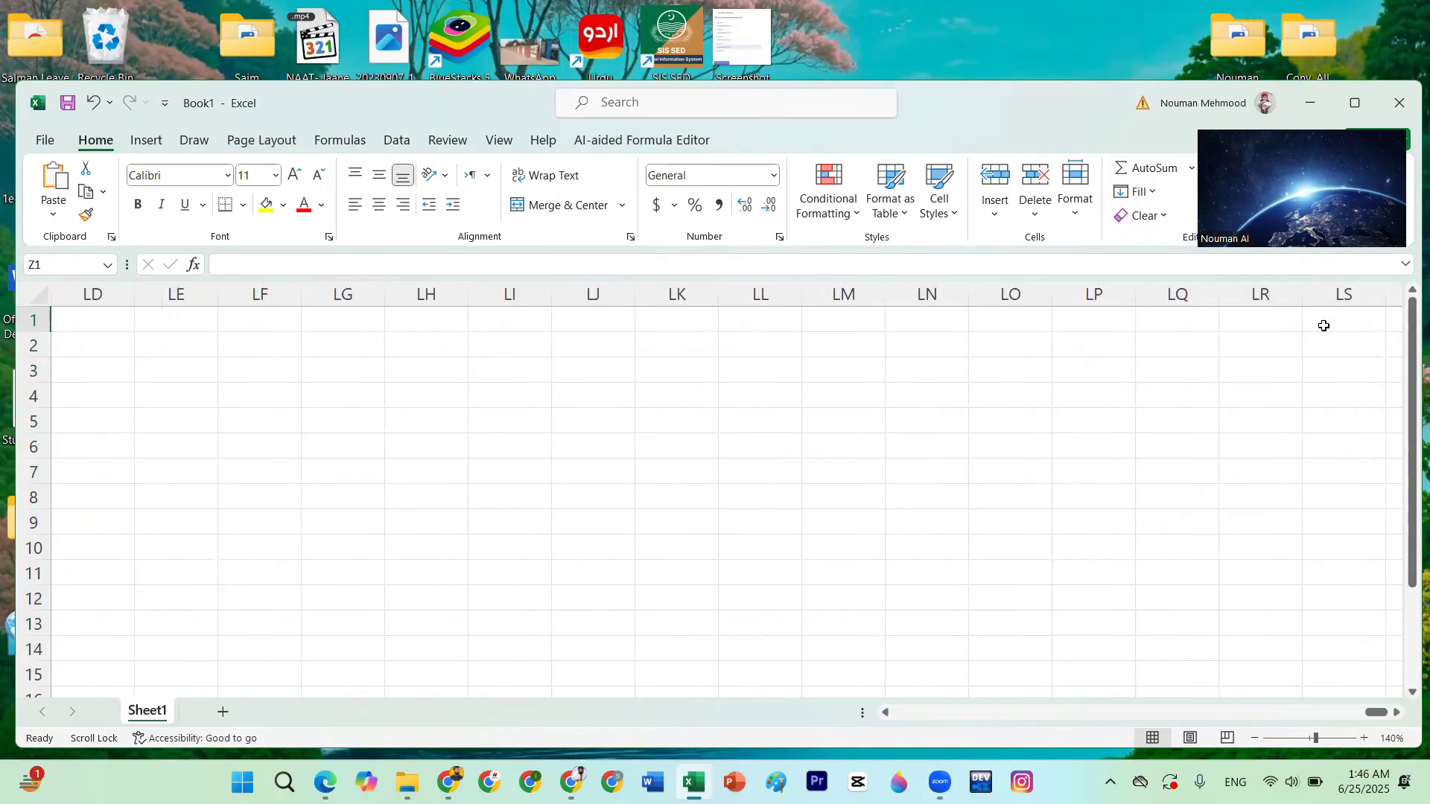
{"action": "key", "text": "alt+Page_Down"}
{"action": "key", "text": "alt+Page_Down"}
{"action": "key", "text": "alt+Page_Down"}
{"action": "key", "text": "alt+Page_Down"}
{"action": "key", "text": "alt+Page_Down"}
{"action": "key", "text": "alt+Page_Down"}
{"action": "key", "text": "alt+Page_Down"}
{"action": "key", "text": "alt+Page_Down"}
{"action": "key", "text": "alt+Page_Down"}
{"action": "key", "text": "alt+Page_Down"}
{"action": "key", "text": "alt+Page_Down"}
{"action": "key", "text": "alt+Page_Down"}
{"action": "key", "text": "alt+Page_Down"}
{"action": "key", "text": "alt+Page_Down"}
{"action": "key", "text": "alt+Page_Down"}
{"action": "key", "text": "alt+Page_Down"}
{"action": "key", "text": "alt+Page_Down"}
{"action": "key", "text": "alt+Page_Down"}
{"action": "key", "text": "alt+Page_Down"}
{"action": "key", "text": "alt+Page_Down"}
{"action": "key", "text": "alt+Page_Down"}
{"action": "key", "text": "alt+Page_Down"}
{"action": "key", "text": "alt+Page_Down"}
{"action": "key", "text": "alt+Page_Down"}
{"action": "key", "text": "alt+Page_Down"}
{"action": "key", "text": "alt+Page_Down"}
{"action": "key", "text": "alt+Page_Down"}
{"action": "key", "text": "alt+Page_Down"}
{"action": "key", "text": "alt+Page_Down"}
{"action": "key", "text": "alt+Page_Down"}
{"action": "key", "text": "alt+Page_Down"}
{"action": "left_click", "coordinate": [1308, 316]}
{"action": "key", "text": "alt+Page_Down"}
{"action": "key", "text": "alt+Page_Down"}
{"action": "key", "text": "alt+Page_Down"}
{"action": "key", "text": "alt+Page_Down"}
{"action": "key", "text": "alt+Page_Down"}
{"action": "key", "text": "alt+Page_Down"}
{"action": "key", "text": "alt+Page_Down"}
{"action": "key", "text": "alt+Page_Down"}
{"action": "key", "text": "alt+Page_Down"}
{"action": "key", "text": "alt+Page_Down"}
{"action": "key", "text": "alt+Page_Down"}
{"action": "key", "text": "alt+Page_Down"}
{"action": "key", "text": "alt+Page_Down"}
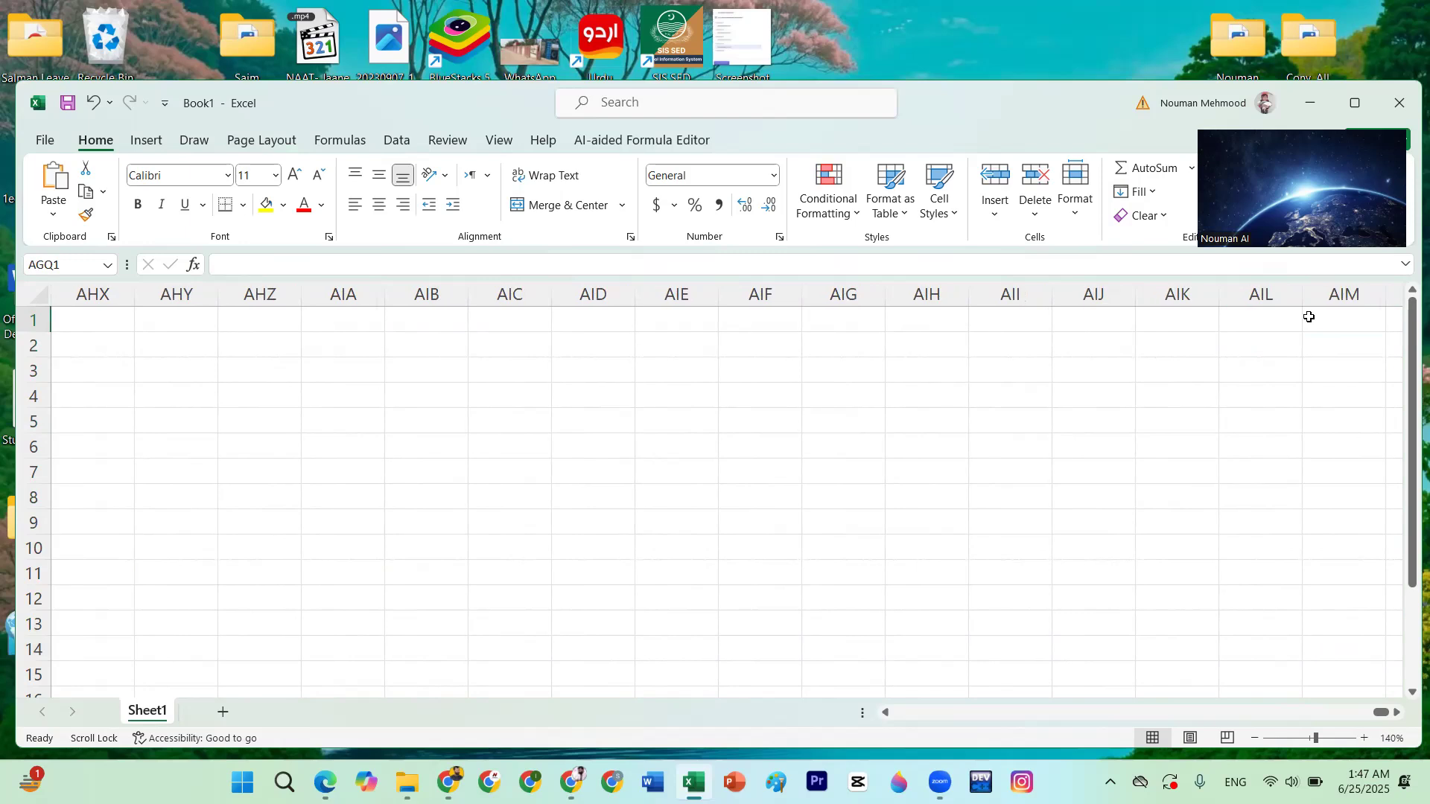
{"action": "key", "text": "alt+Page_Down"}
{"action": "key", "text": "alt+Page_Down"}
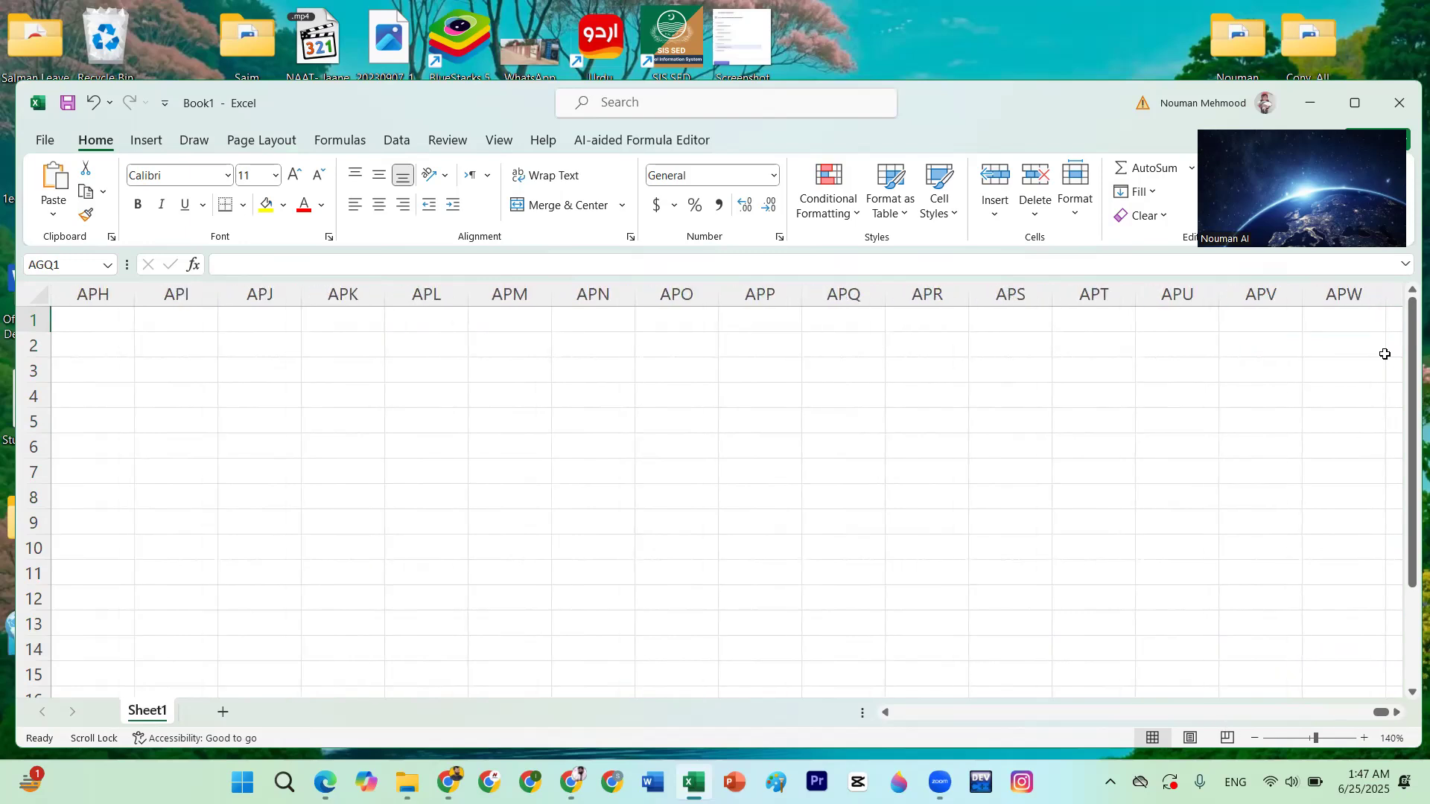
{"action": "left_click", "coordinate": [1343, 314]}
{"action": "key", "text": "Right"}
{"action": "key", "text": "Right"}
{"action": "key", "text": "Right"}
{"action": "key", "text": "Right"}
{"action": "key", "text": "Right"}
{"action": "key", "text": "Right"}
Return from the far columns to the start of the sheet and select cell A1
{"action": "key", "text": "Left"}
{"action": "key", "text": "Left"}
{"action": "key", "text": "Left"}
{"action": "key", "text": "Left"}
{"action": "key", "text": "Left"}
{"action": "key", "text": "Left"}
{"action": "key", "text": "Left"}
{"action": "key", "text": "Left"}
{"action": "key", "text": "Left"}
{"action": "key", "text": "Left"}
{"action": "key", "text": "Left"}
{"action": "key", "text": "Left"}
{"action": "key", "text": "Left"}
{"action": "key", "text": "Left"}
{"action": "key", "text": "Left"}
{"action": "key", "text": "Left"}
{"action": "key", "text": "Left"}
{"action": "key", "text": "Left"}
{"action": "key", "text": "Left"}
{"action": "key", "text": "Left"}
{"action": "key", "text": "Left"}
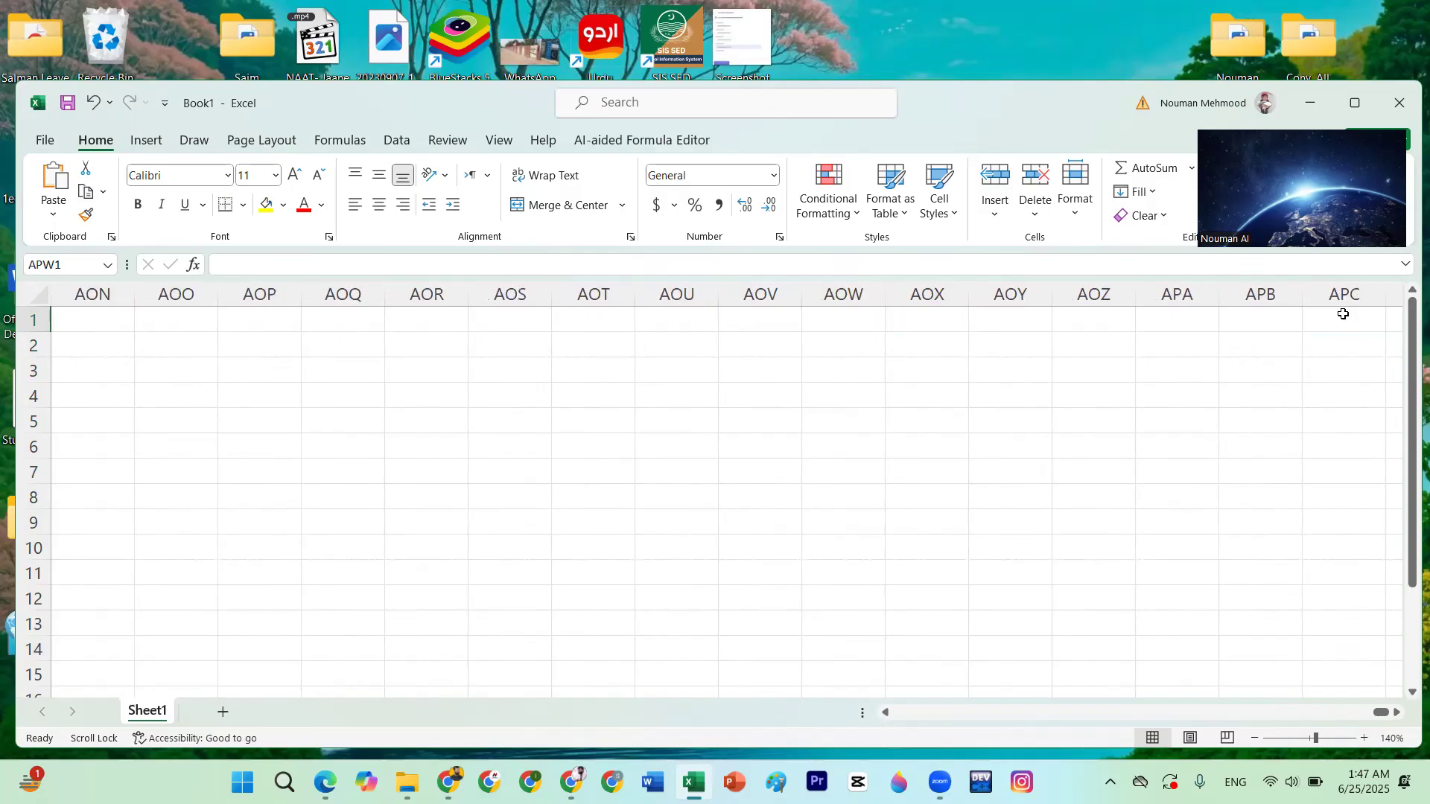
{"action": "left_click", "coordinate": [887, 715]}
{"action": "left_click_drag", "start_coordinate": [886, 715], "coordinate": [842, 600]}
{"action": "left_click", "coordinate": [842, 600]}
{"action": "scroll", "coordinate": [842, 600], "scroll_direction": "left", "scroll_amount": 5}
{"action": "scroll", "coordinate": [843, 604], "scroll_direction": "left", "scroll_amount": 20}
{"action": "scroll", "coordinate": [844, 604], "scroll_direction": "left", "scroll_amount": 15}
{"action": "scroll", "coordinate": [844, 604], "scroll_direction": "left", "scroll_amount": 10}
{"action": "scroll", "coordinate": [844, 604], "scroll_direction": "left", "scroll_amount": 10}
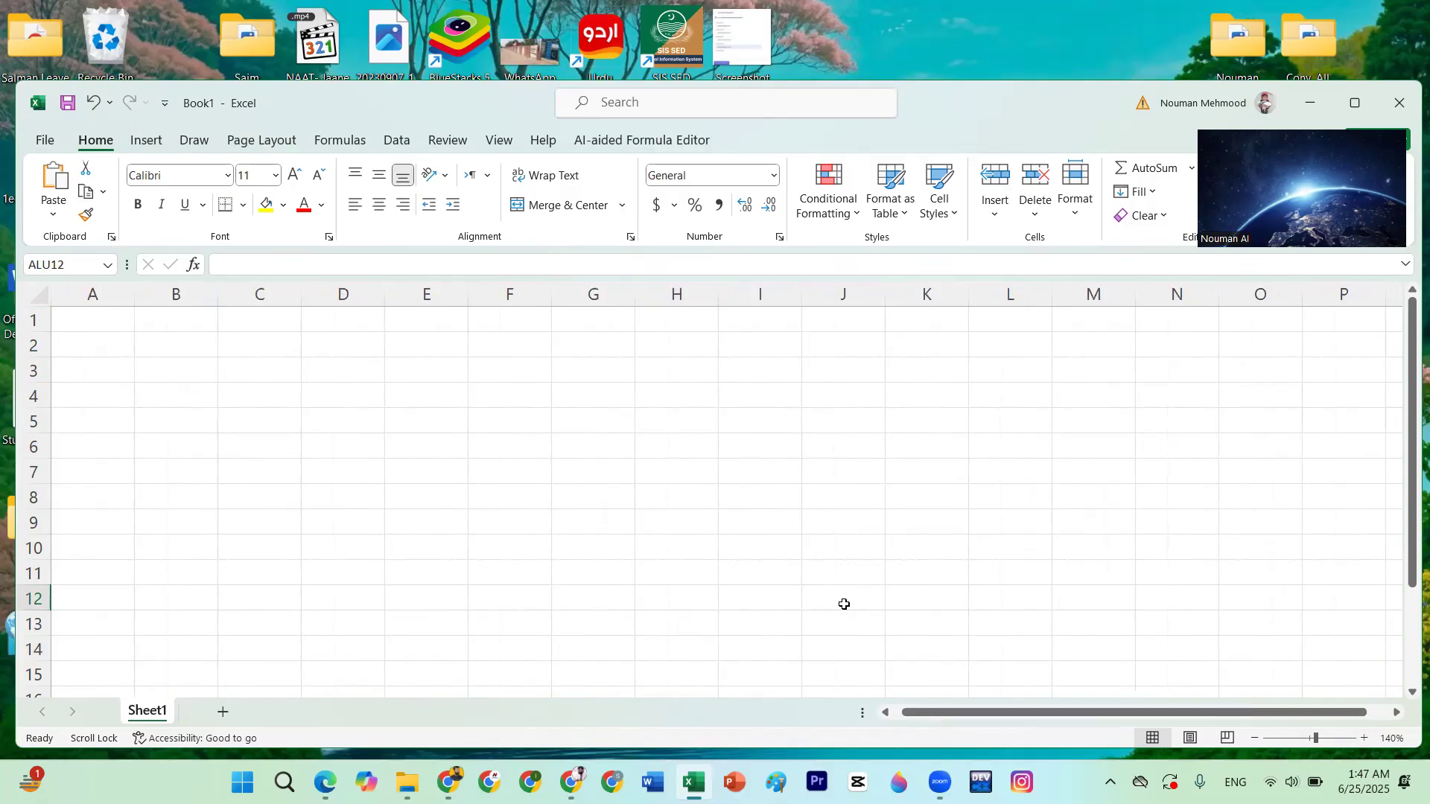
{"action": "left_click", "coordinate": [103, 328]}
Select rows 1 through 61, and examine the row numbers that follow them
{"action": "left_click_drag", "start_coordinate": [34, 319], "coordinate": [55, 676]}
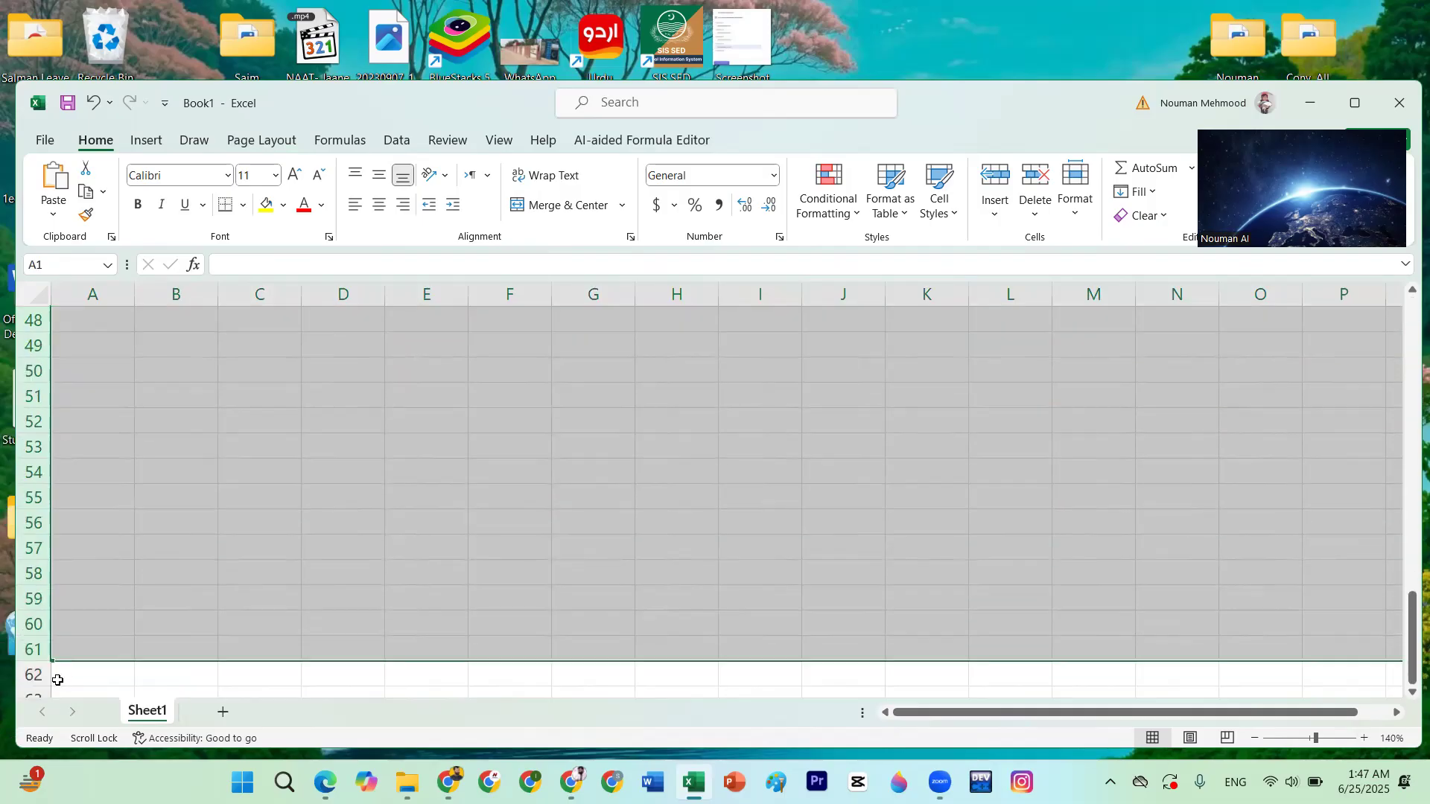
{"action": "left_click", "coordinate": [98, 641]}
{"action": "scroll", "coordinate": [97, 640], "scroll_direction": "down", "scroll_amount": 5}
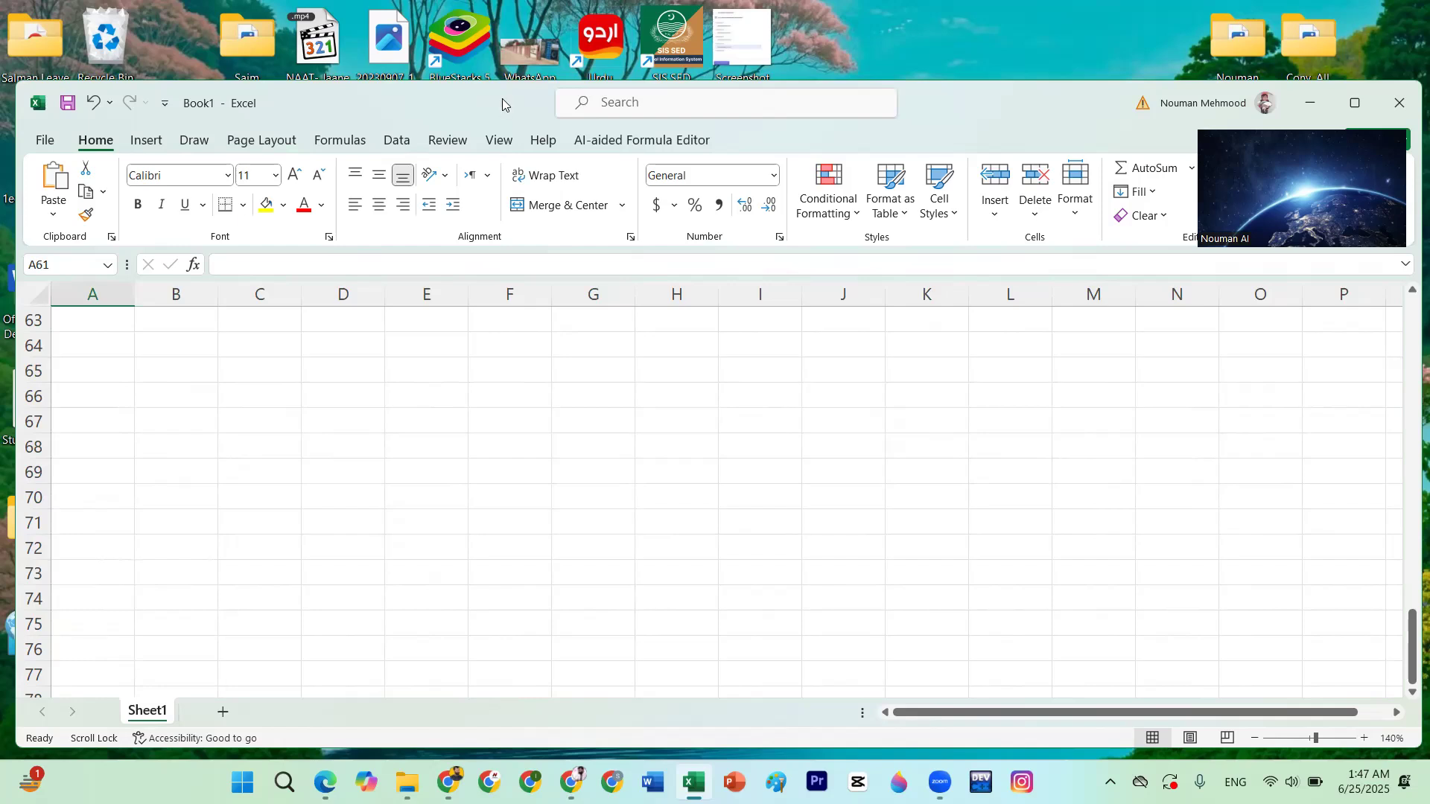
Maximize the workbook window and examine the row numbers down to row 100
{"action": "double_click", "coordinate": [498, 121]}
{"action": "left_click", "coordinate": [99, 615]}
{"action": "scroll", "coordinate": [97, 607], "scroll_direction": "down", "scroll_amount": 5}
{"action": "scroll", "coordinate": [97, 607], "scroll_direction": "down", "scroll_amount": 2}
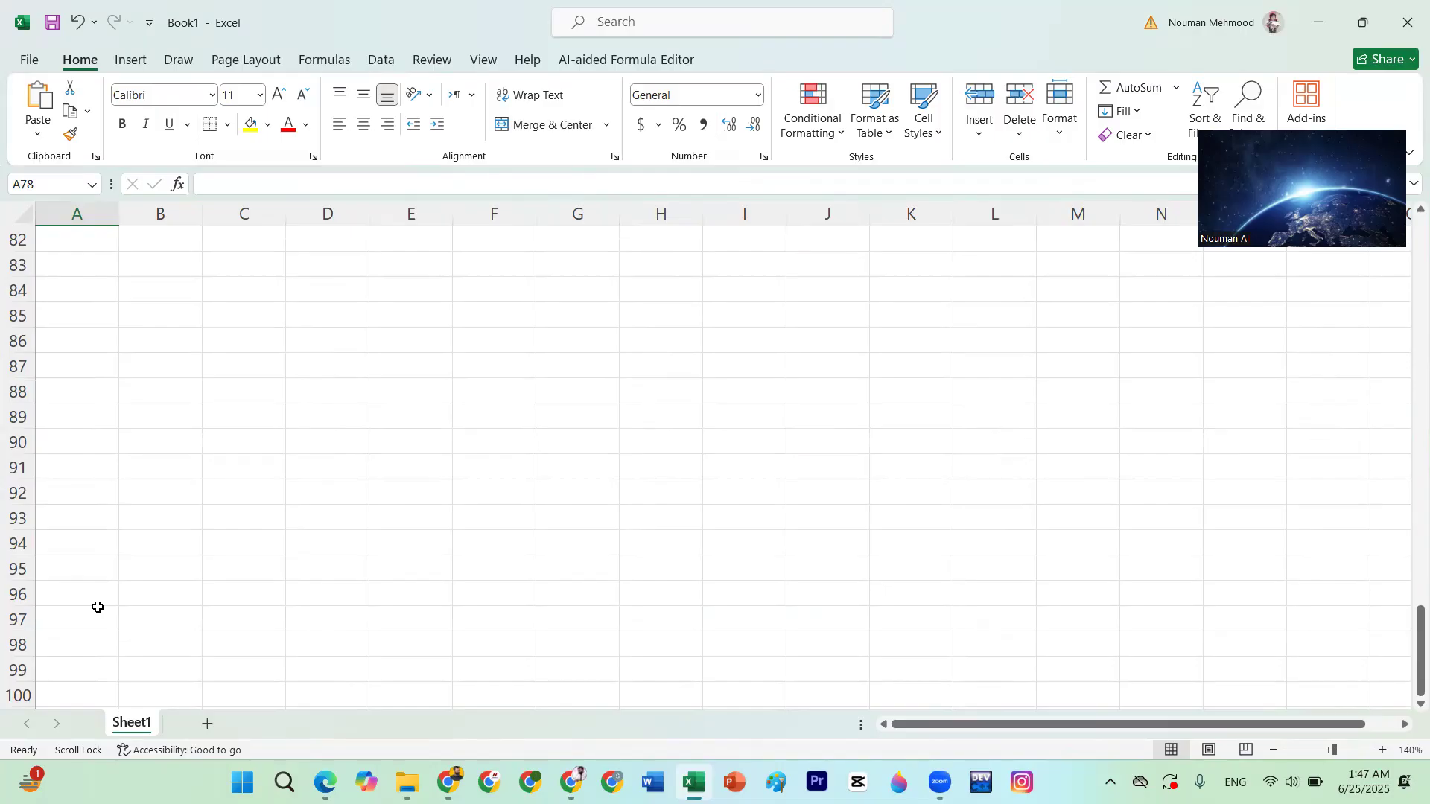
Return to the first row of the sheet and select cell A1
{"action": "left_click", "coordinate": [79, 436]}
{"action": "scroll", "coordinate": [81, 434], "scroll_direction": "up", "scroll_amount": 20}
{"action": "scroll", "coordinate": [81, 435], "scroll_direction": "up", "scroll_amount": 5}
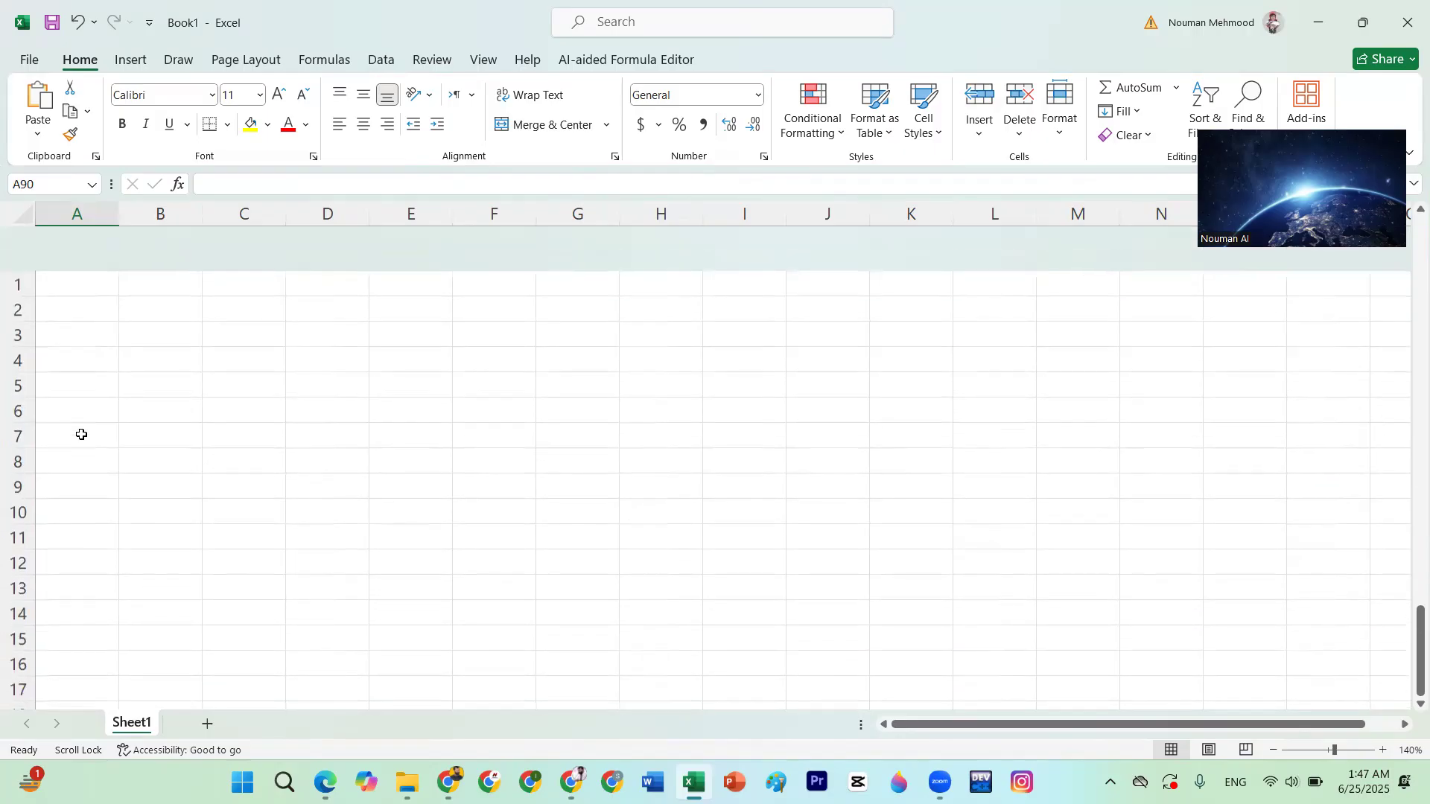
{"action": "scroll", "coordinate": [81, 434], "scroll_direction": "up", "scroll_amount": 3}
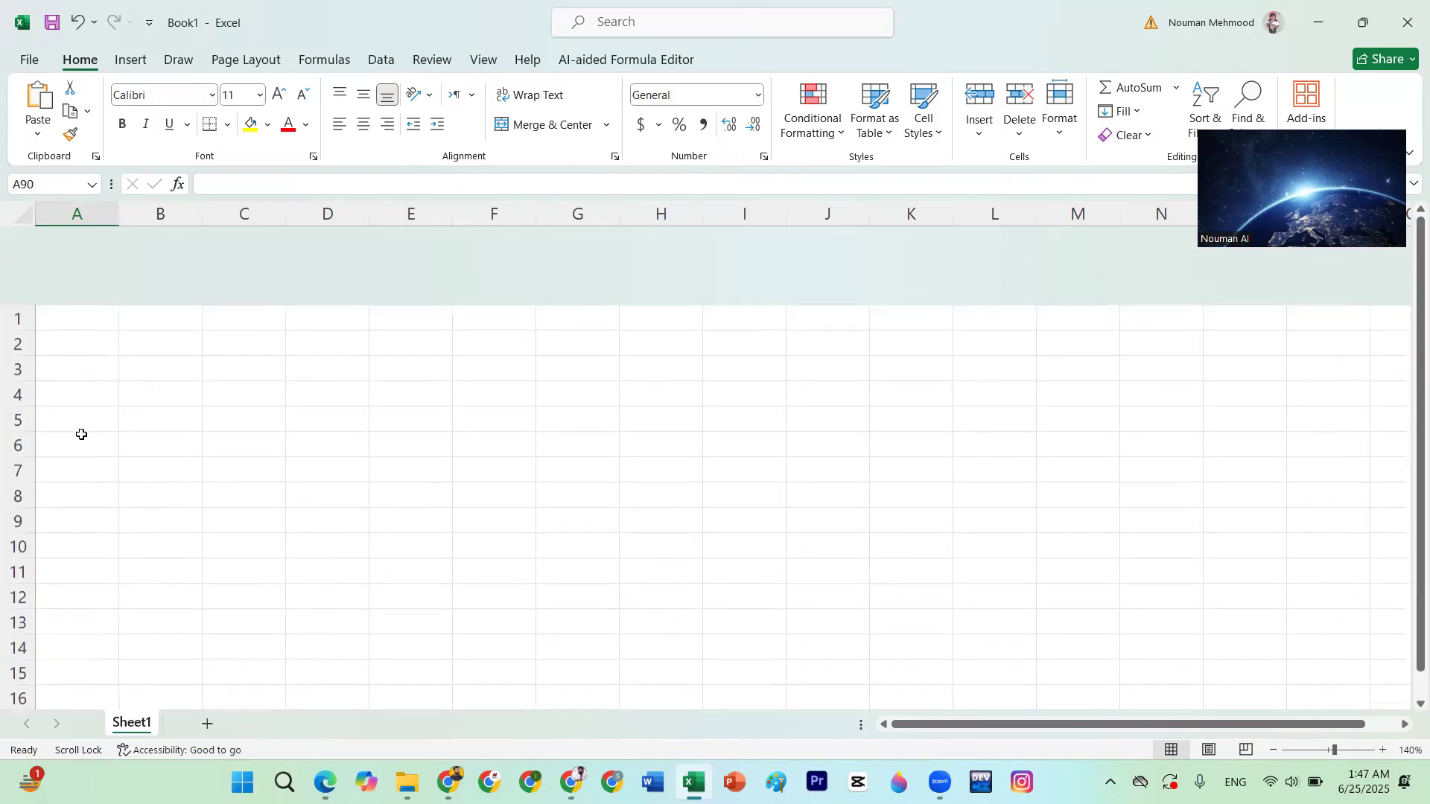
{"action": "left_click", "coordinate": [85, 247]}
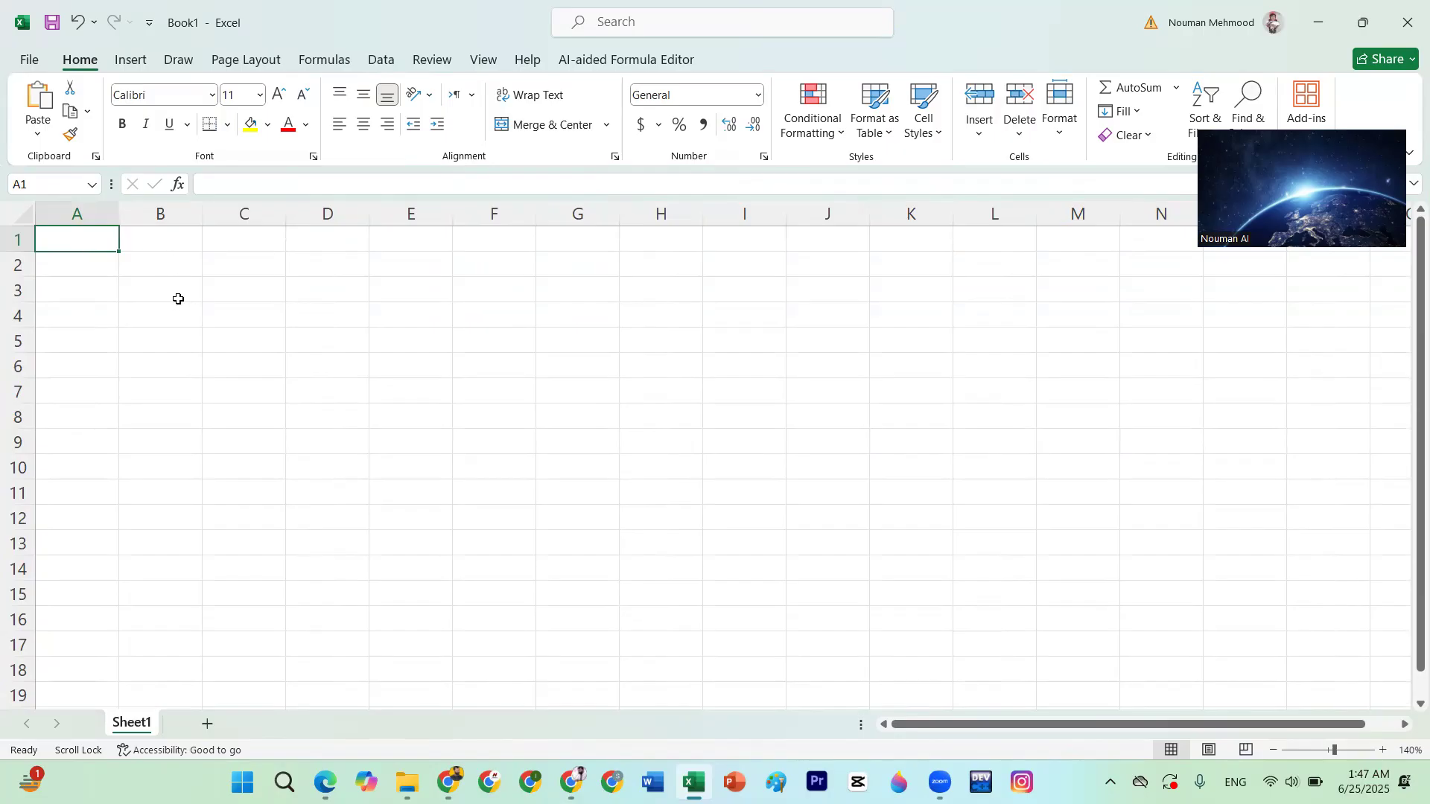
Examine how cell C6 is addressed by selecting the cell, column C and row 6 in turn
{"action": "left_click", "coordinate": [148, 284]}
{"action": "left_click", "coordinate": [241, 357]}
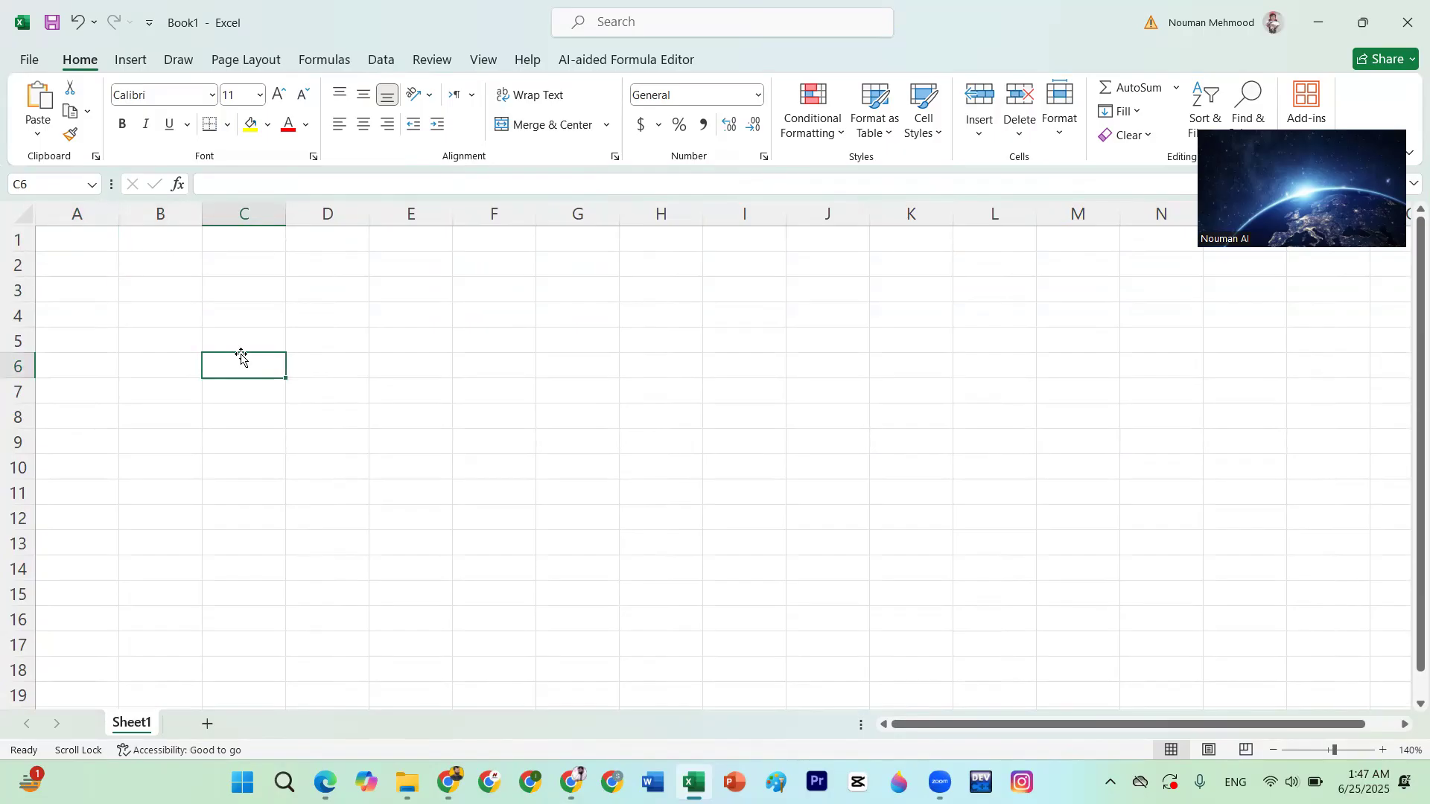
{"action": "left_click", "coordinate": [252, 215]}
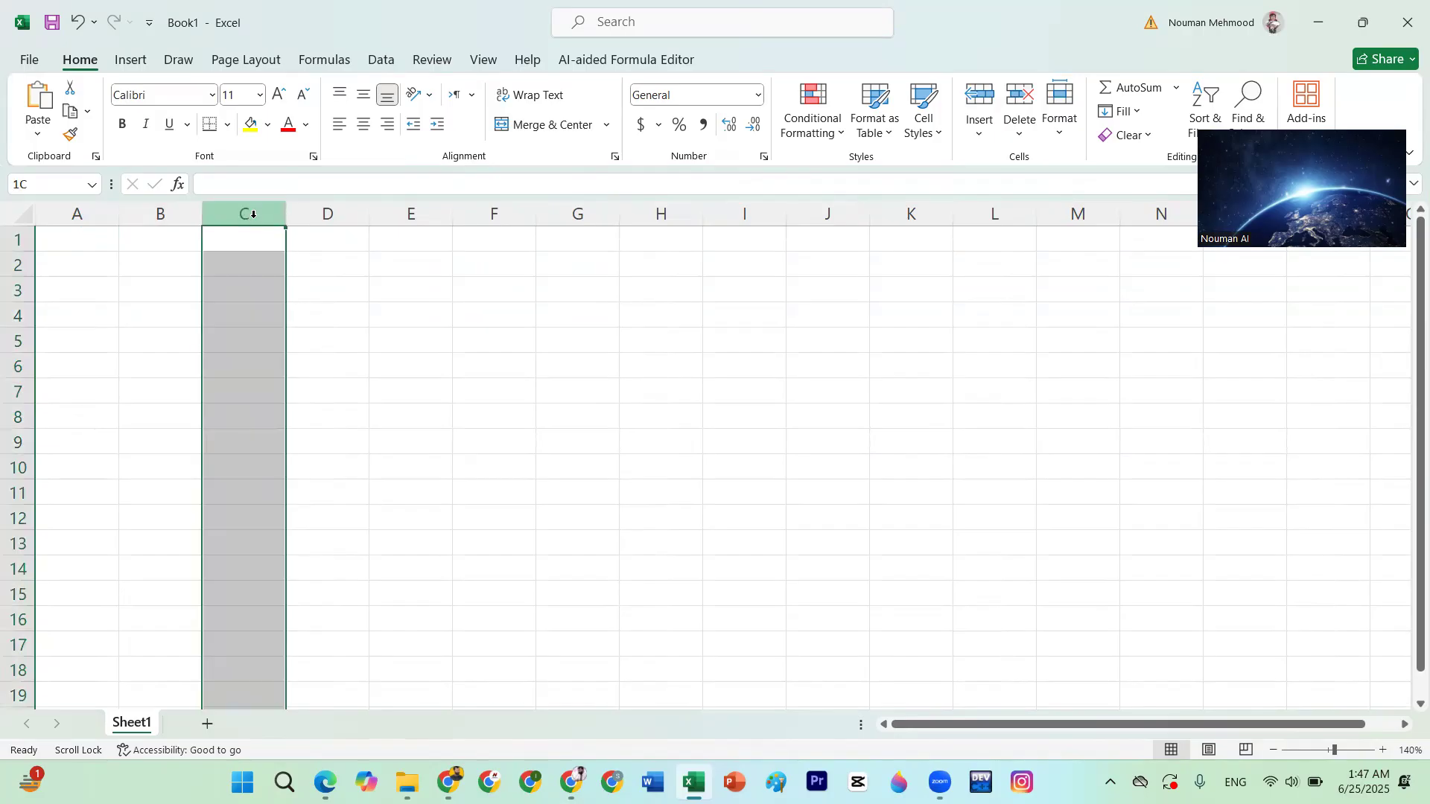
{"action": "left_click", "coordinate": [19, 364]}
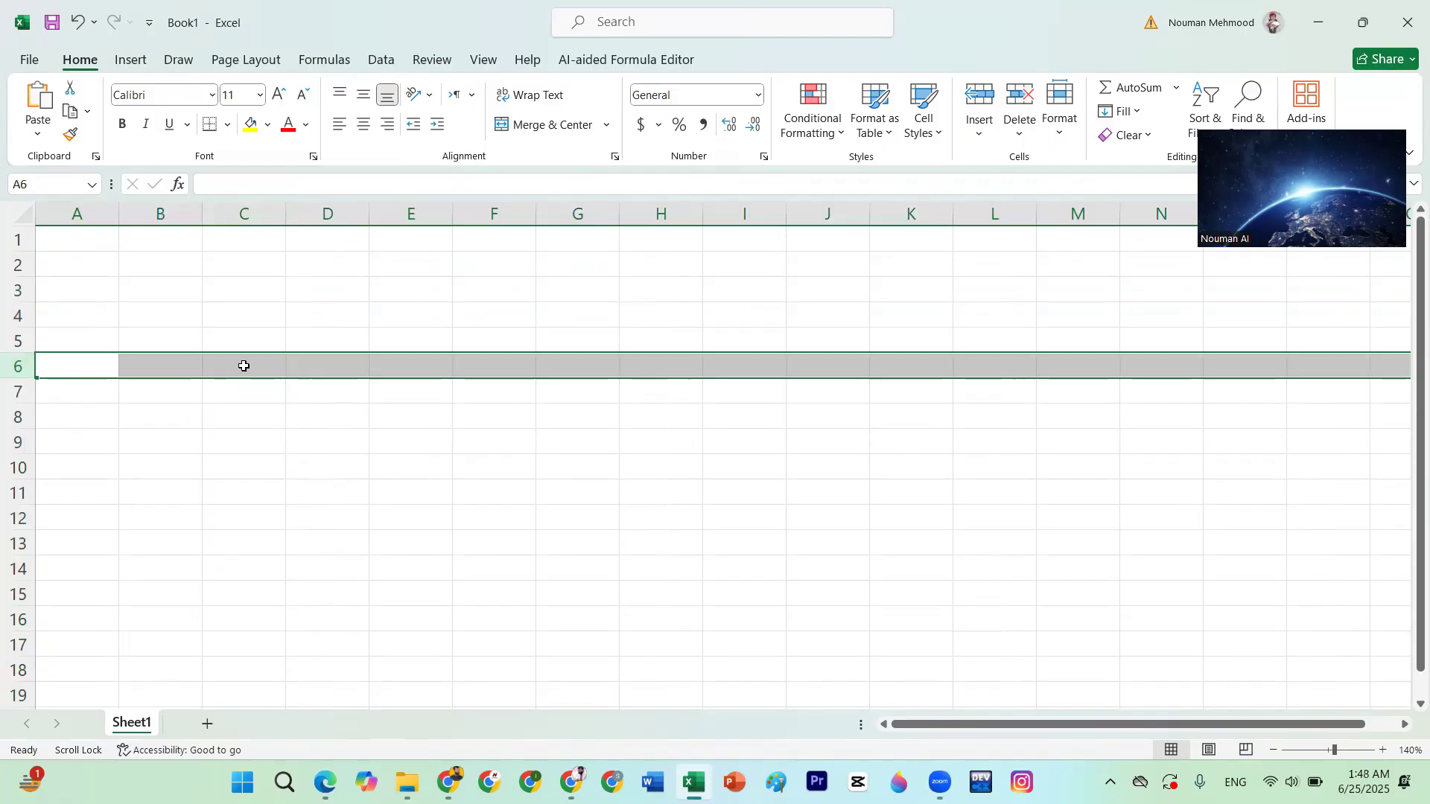
{"action": "left_click", "coordinate": [243, 366]}
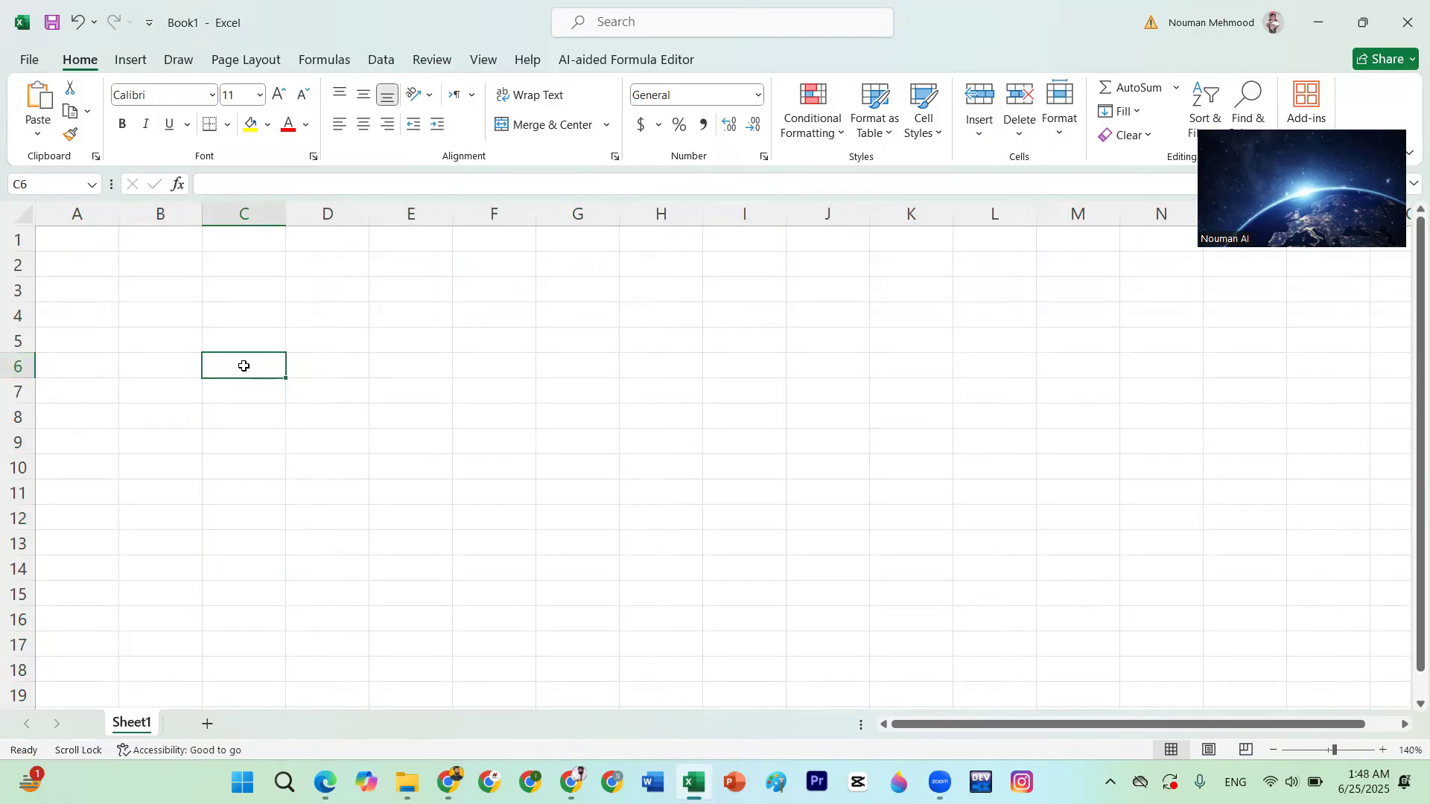
Apply All Borders to the whole of column C
{"action": "left_click", "coordinate": [271, 213]}
{"action": "left_click", "coordinate": [226, 125]}
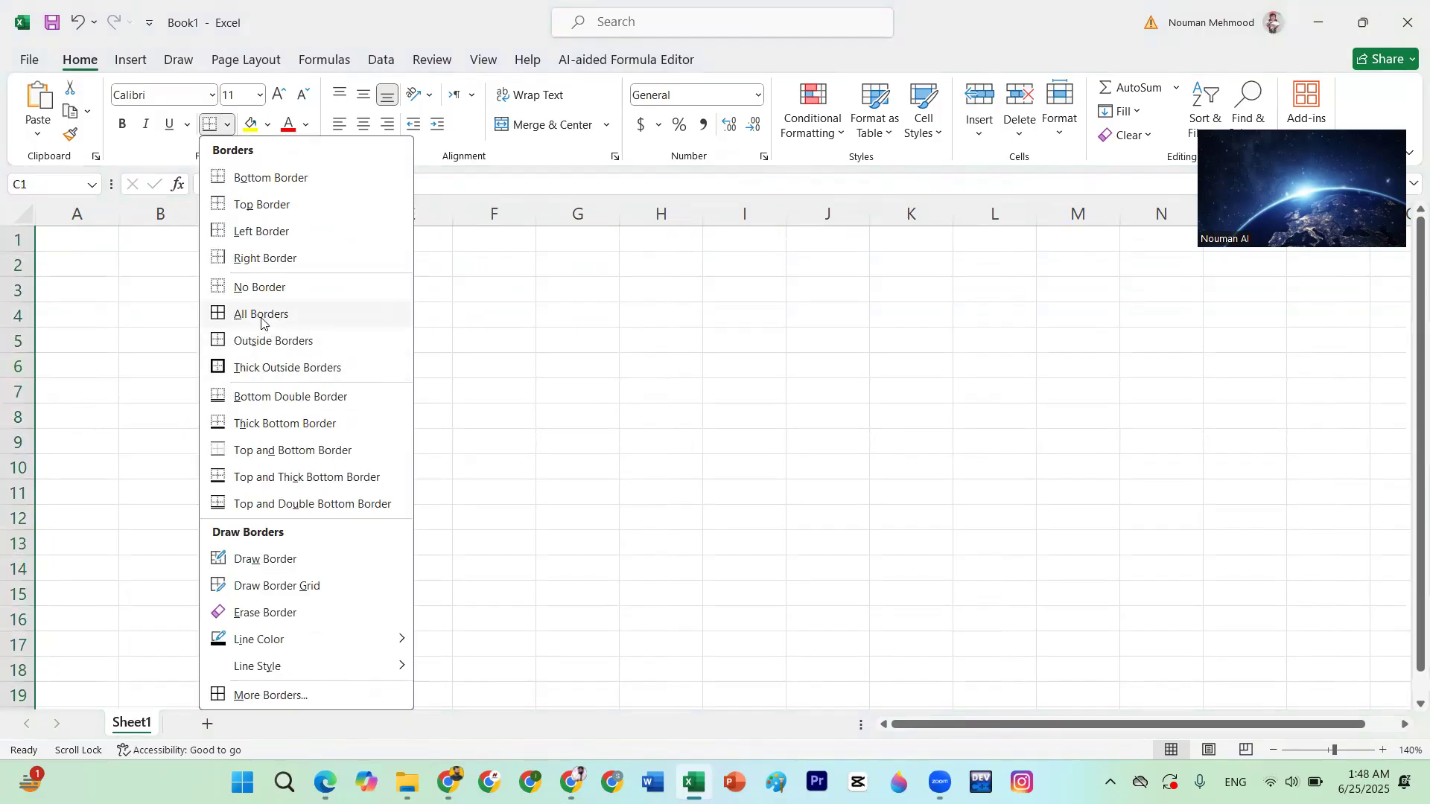
{"action": "left_click", "coordinate": [257, 314]}
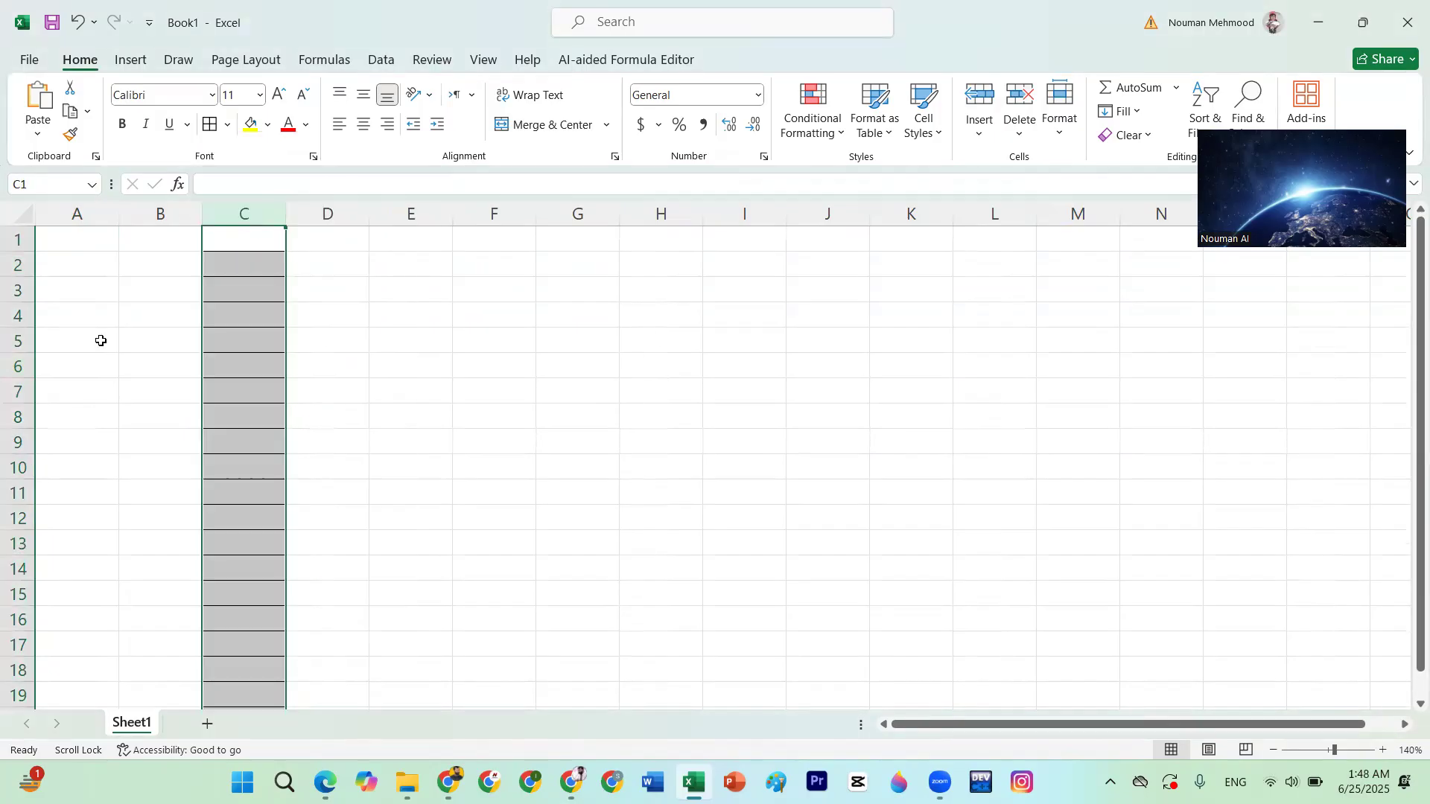
Apply All Borders to the whole of row 5 and select cell C5, where it crosses column C
{"action": "left_click", "coordinate": [16, 339]}
{"action": "left_click", "coordinate": [211, 125]}
{"action": "left_click", "coordinate": [262, 344]}
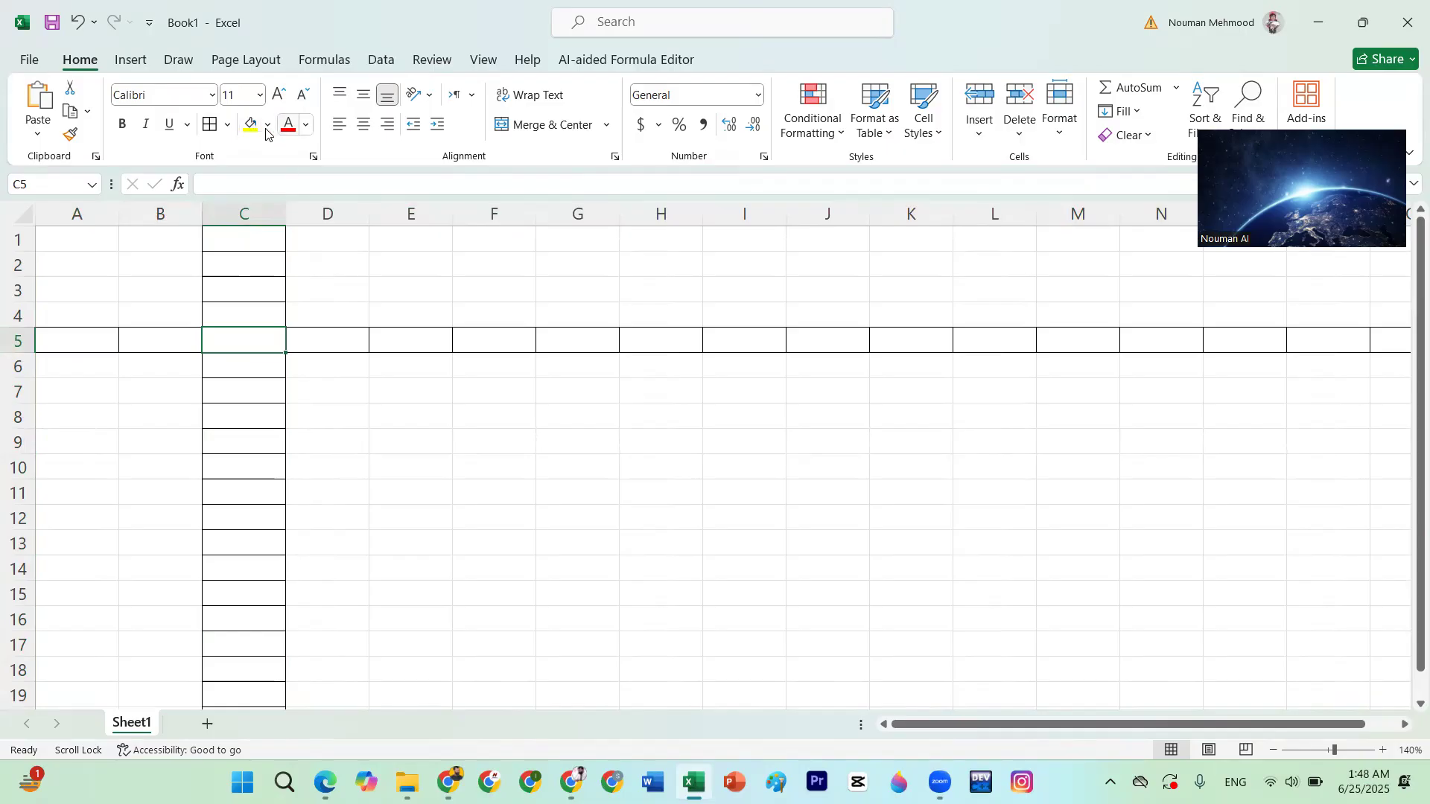
Apply Thick Outside Borders to cell C5, where column C and row 5 cross
{"action": "left_click", "coordinate": [229, 131]}
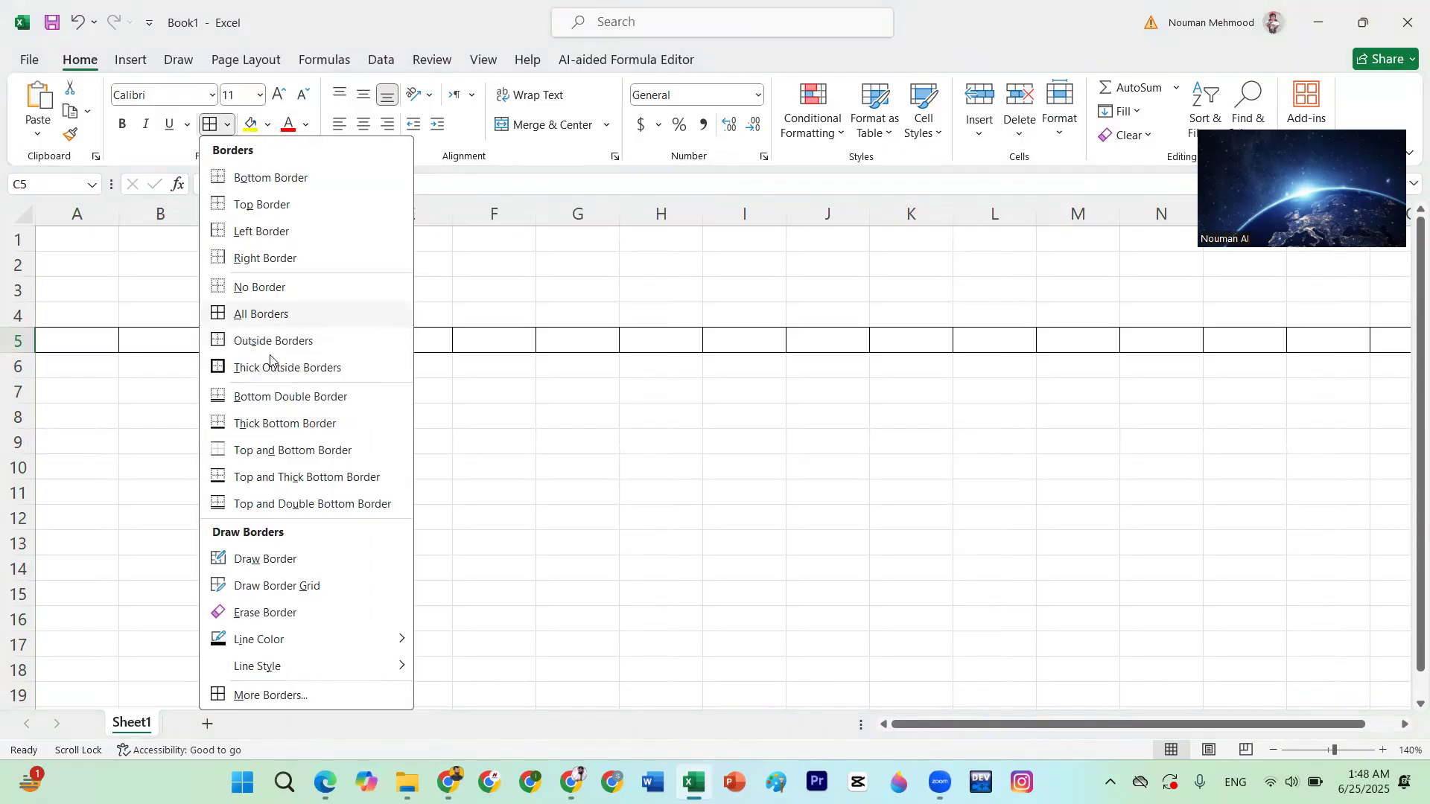
{"action": "left_click", "coordinate": [266, 375]}
{"action": "left_click", "coordinate": [412, 440]}
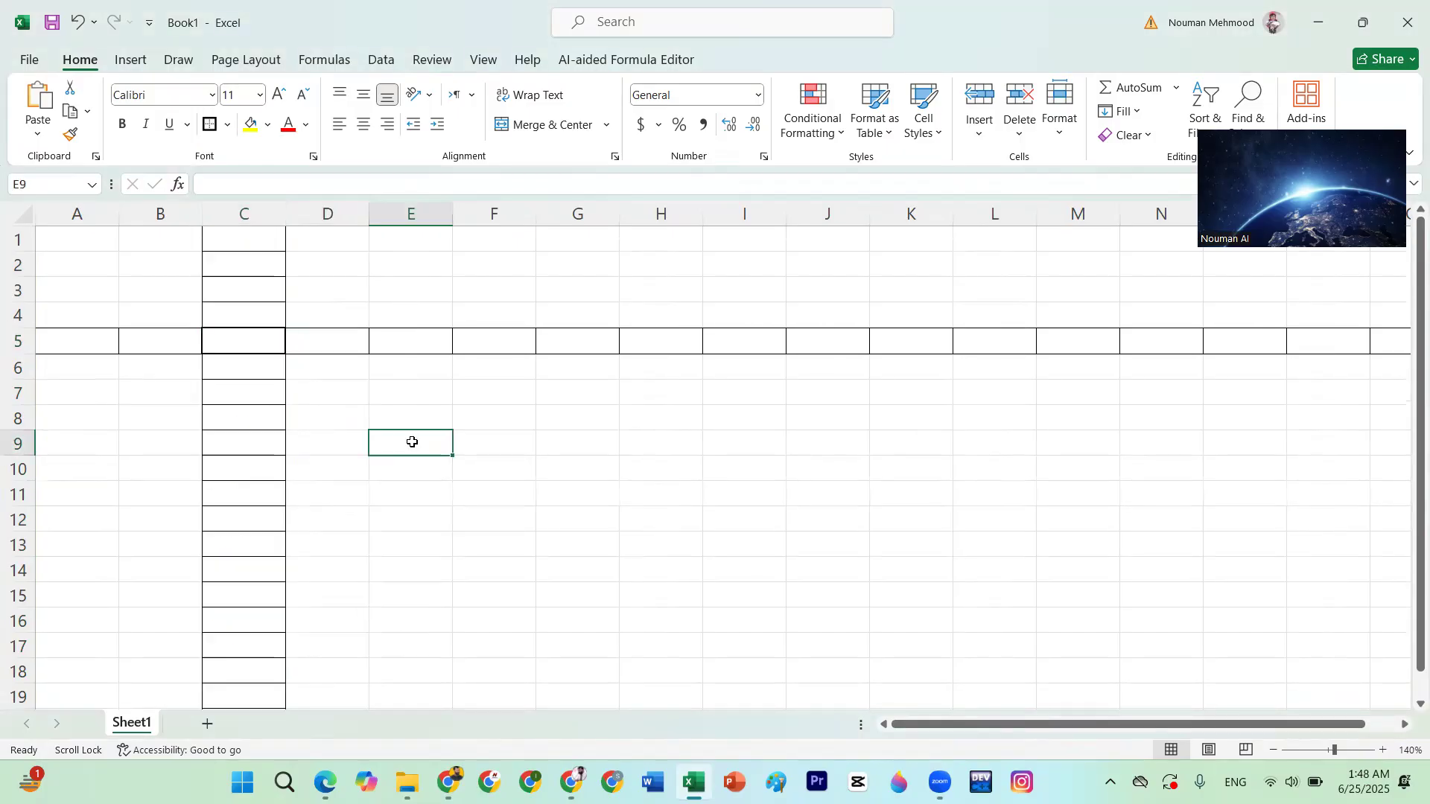
Examine how column C and row 5 intersect at cell C5 by selecting the cell, the column and the row in turn
{"action": "left_click", "coordinate": [242, 339]}
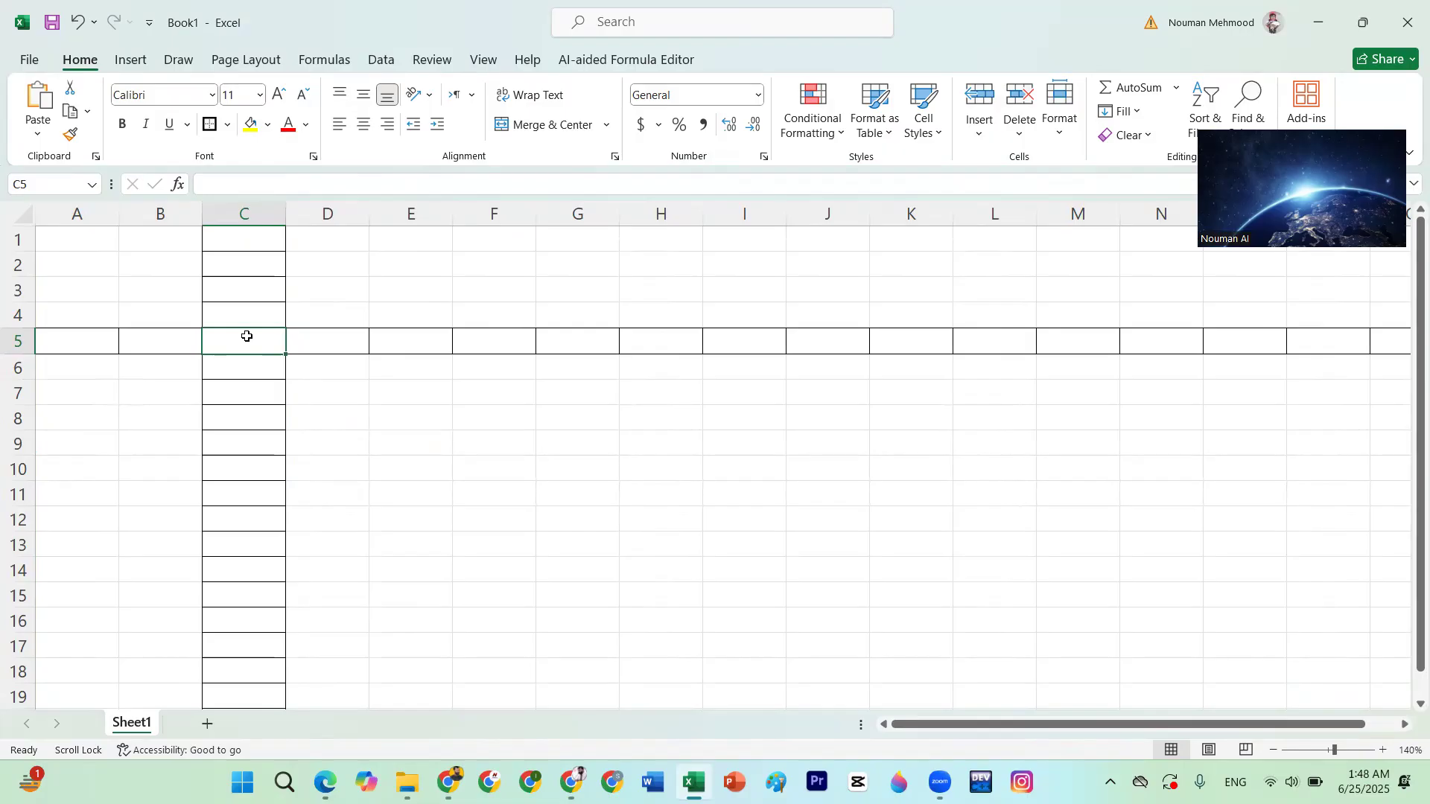
{"action": "scroll", "coordinate": [246, 336], "scroll_direction": "up", "scroll_amount": 5, "text": "ctrl"}
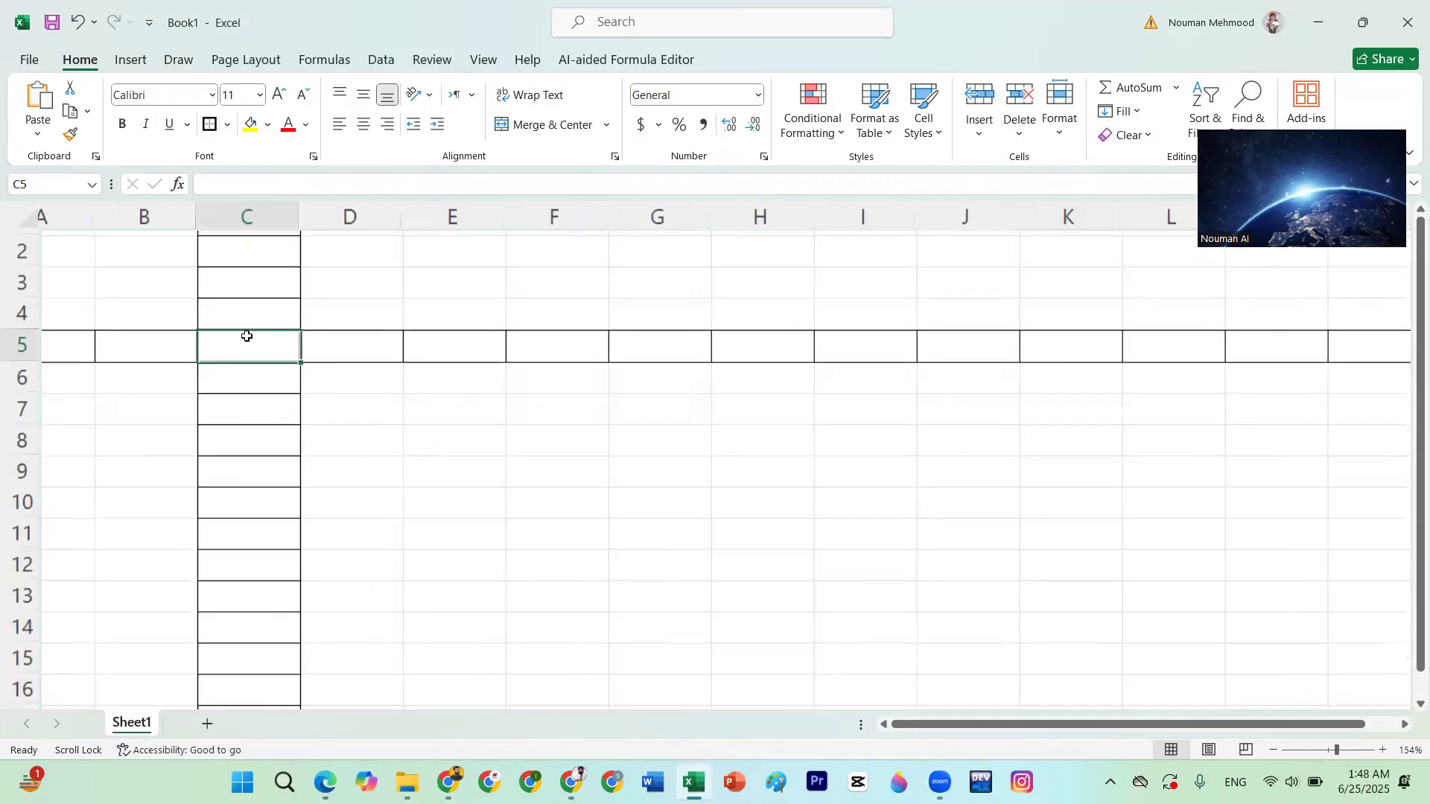
{"action": "left_click", "coordinate": [246, 212]}
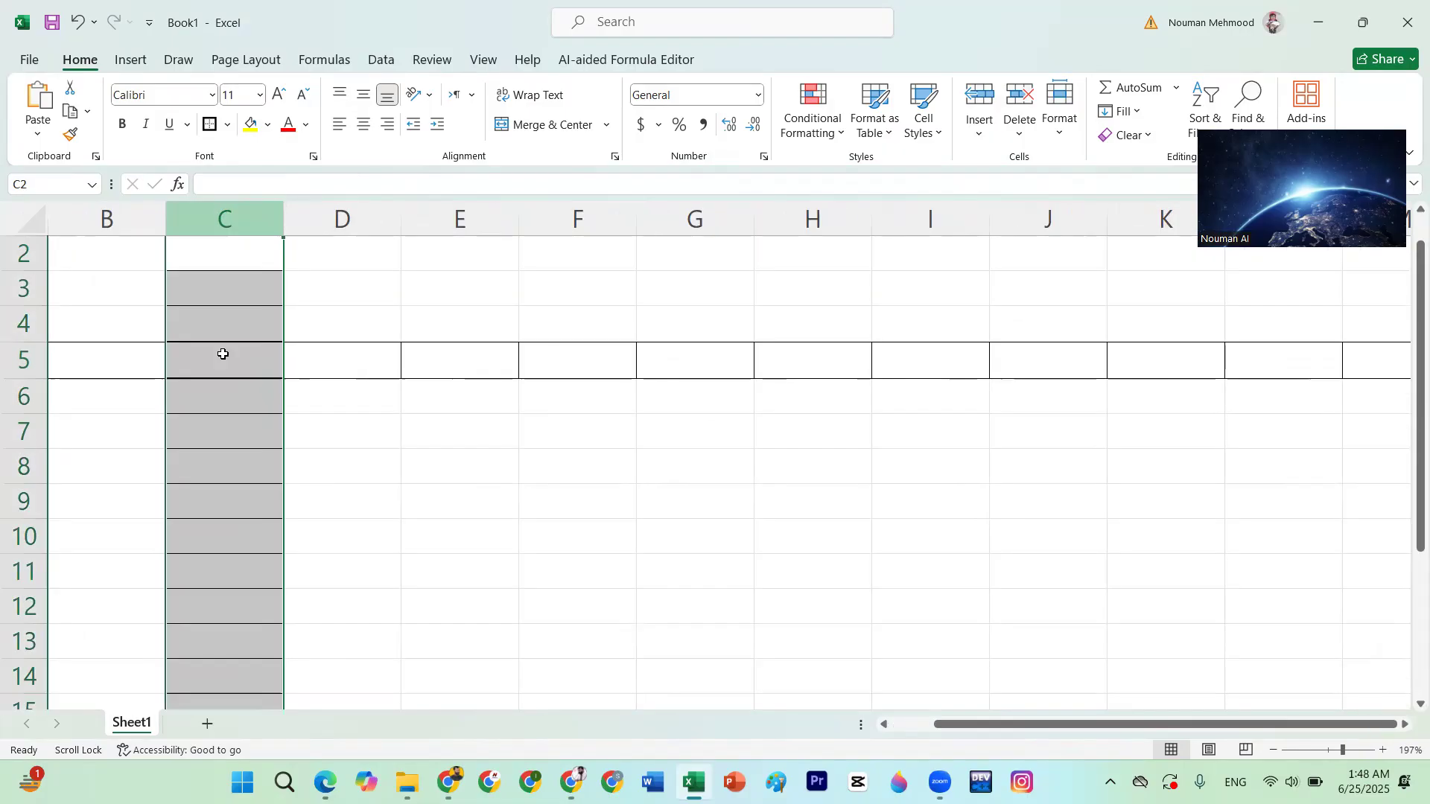
{"action": "left_click", "coordinate": [21, 363]}
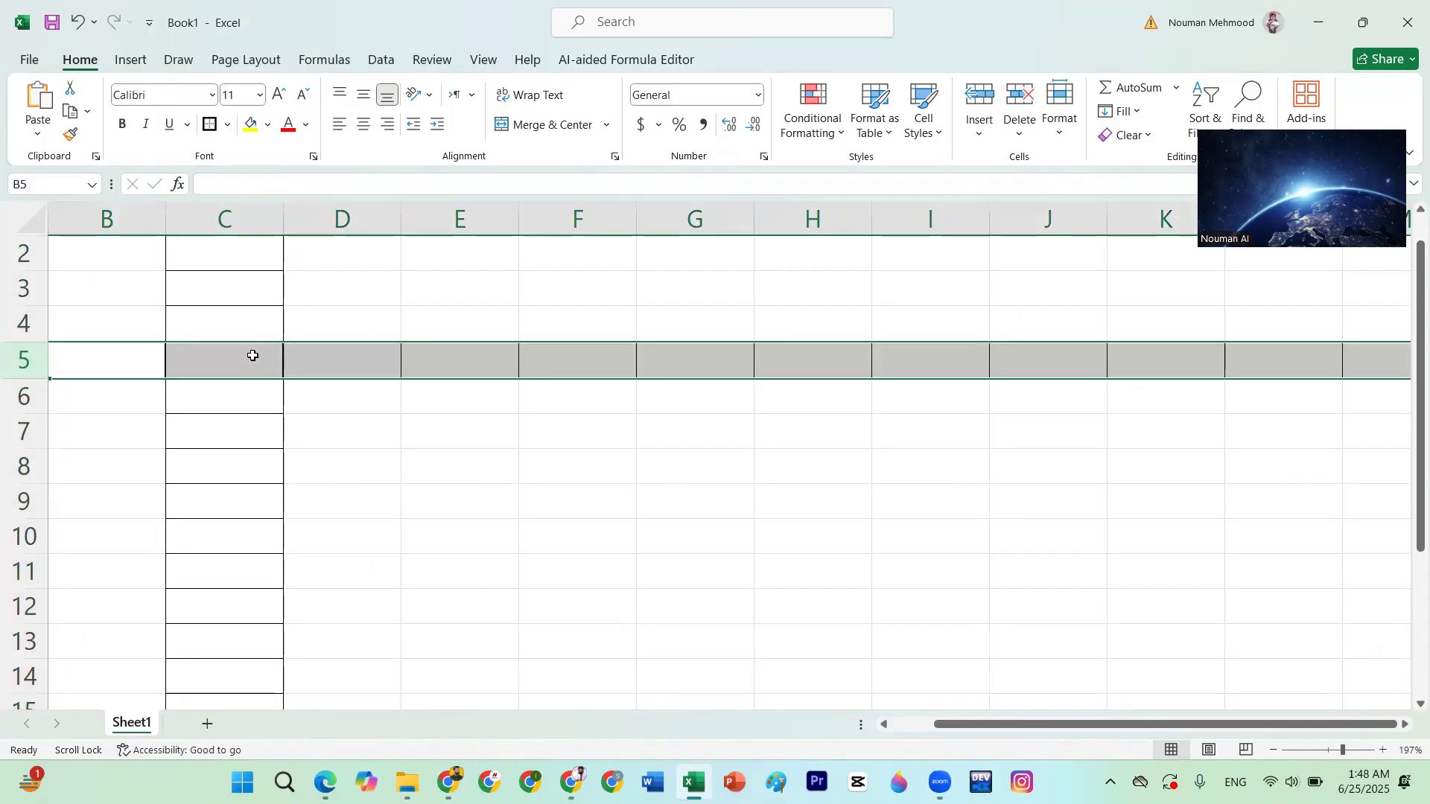
{"action": "left_click", "coordinate": [252, 356]}
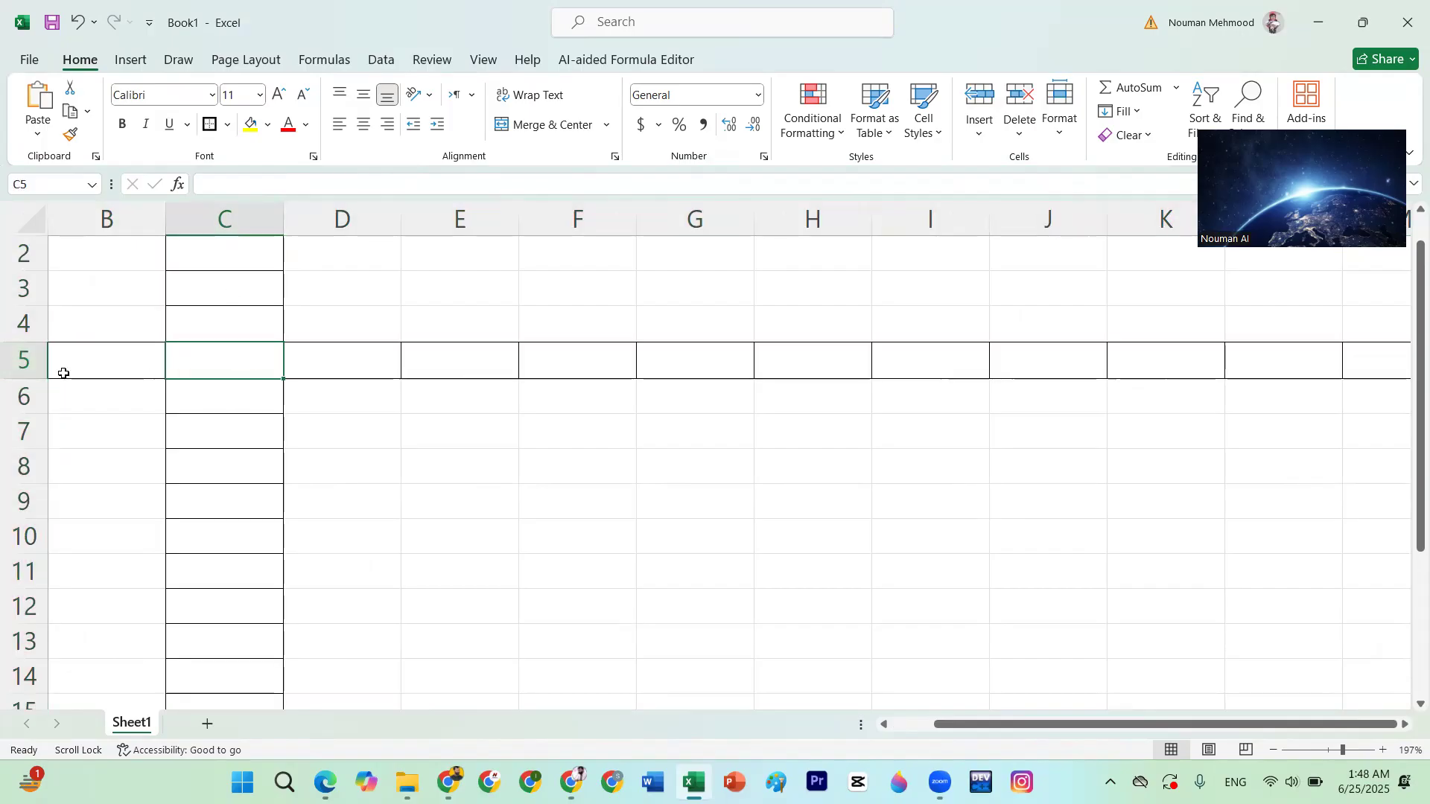
{"action": "left_click", "coordinate": [19, 184]}
{"action": "left_click", "coordinate": [217, 370]}
{"action": "left_click", "coordinate": [834, 539]}
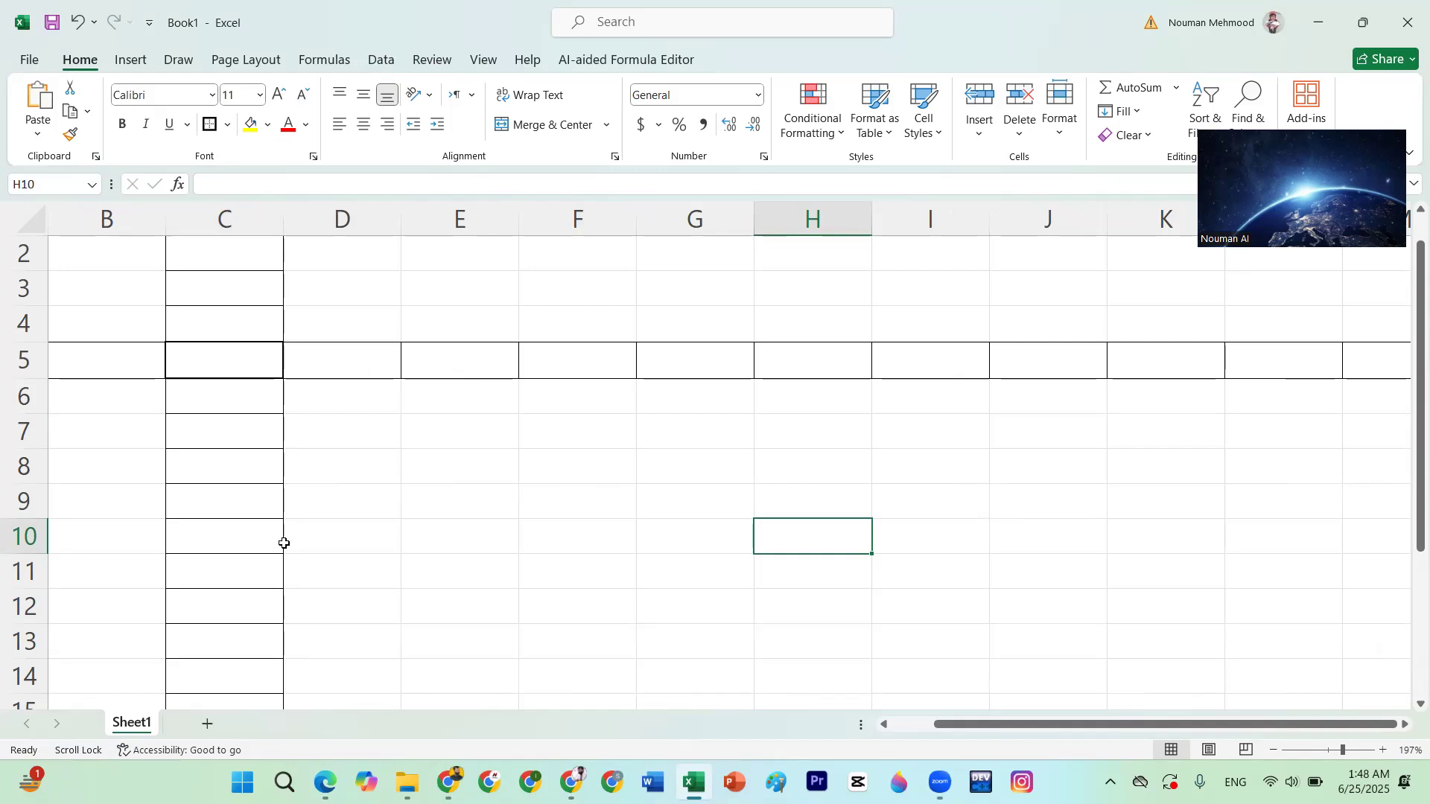
{"action": "left_click", "coordinate": [430, 541]}
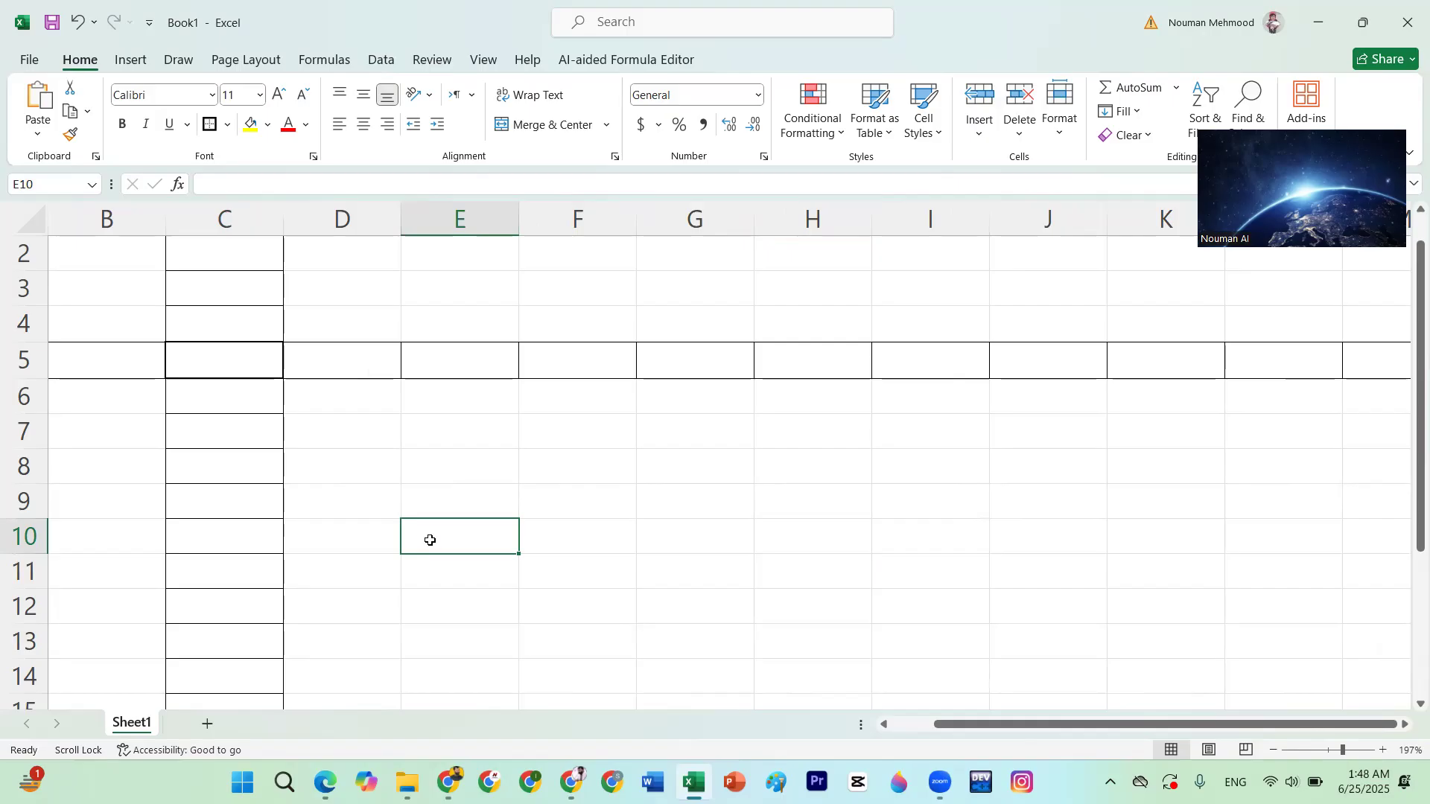
{"action": "left_click", "coordinate": [433, 424]}
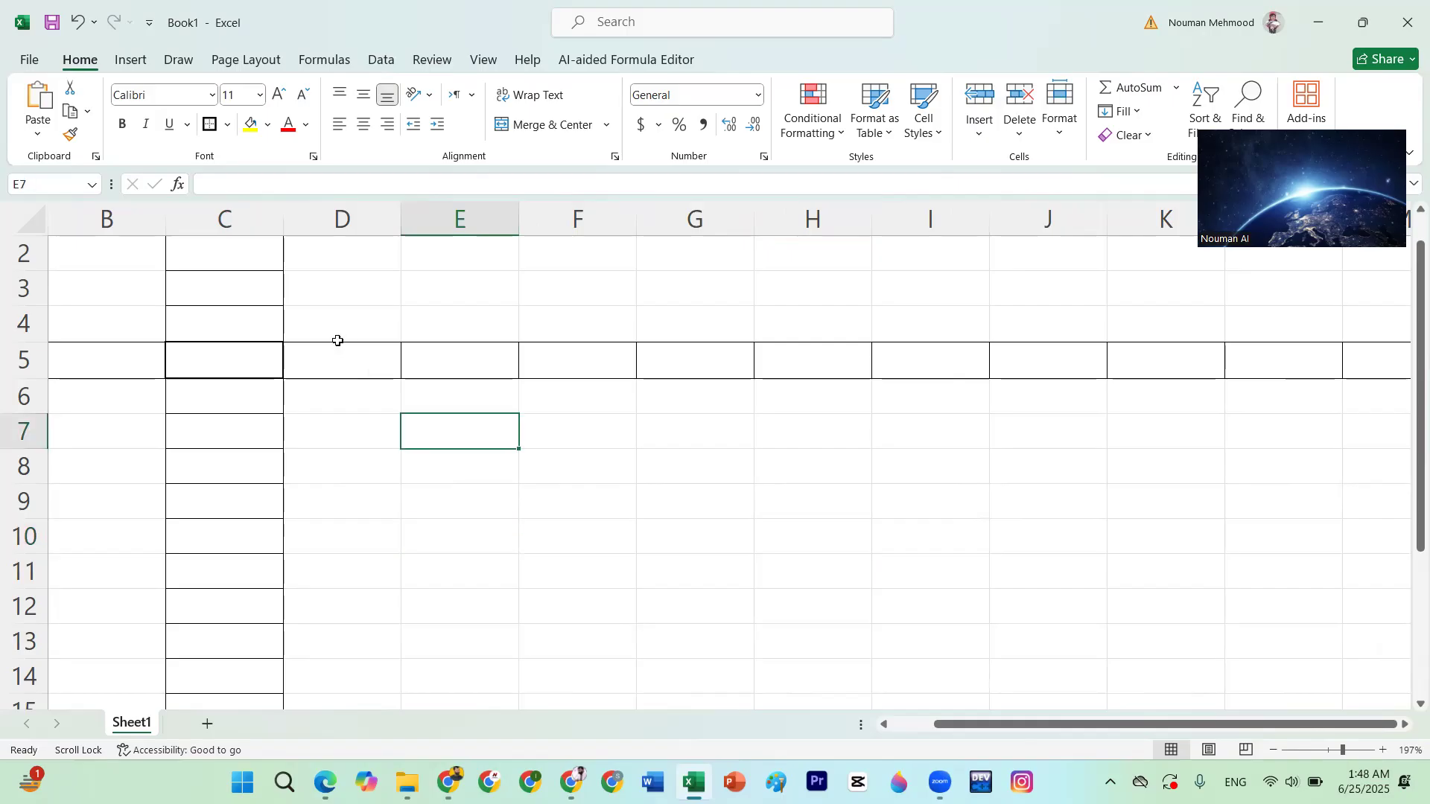
Undo the borders on cell C5, row 5 and column C, and select cell D5
{"action": "scroll", "coordinate": [337, 340], "scroll_direction": "down", "scroll_amount": 4}
{"action": "key", "text": "ctrl+z"}
{"action": "key", "text": "ctrl+z"}
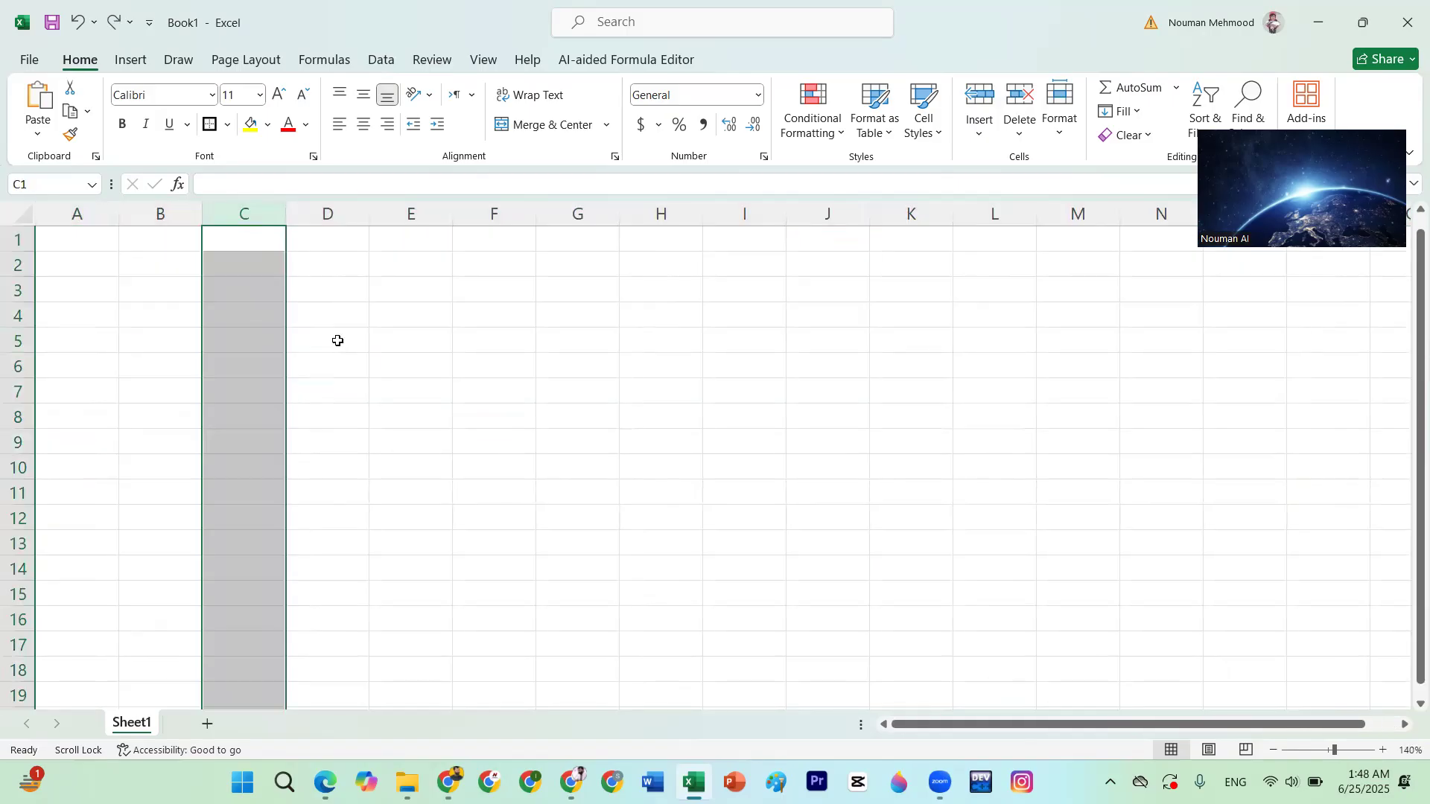
{"action": "left_click", "coordinate": [337, 340]}
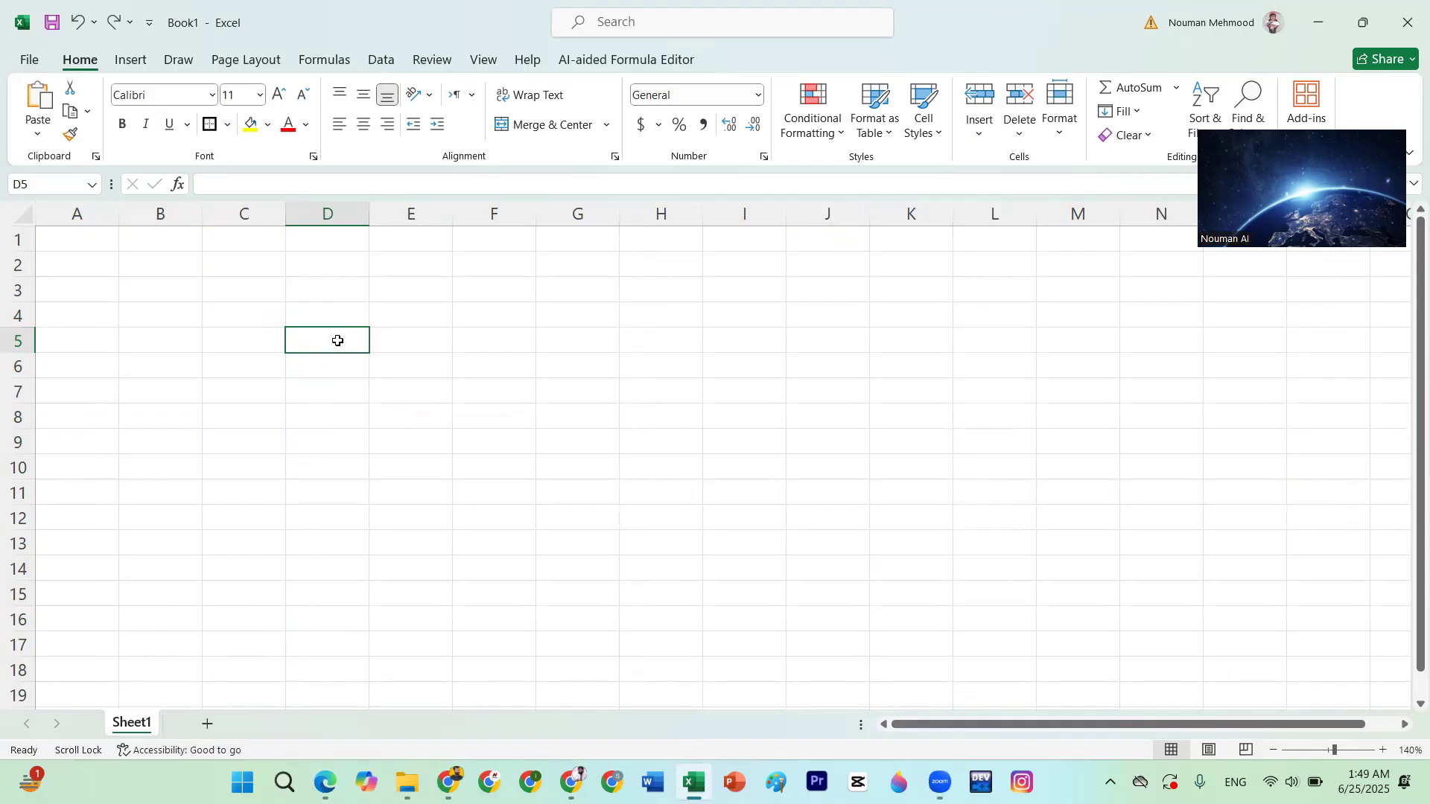
{"action": "left_click", "coordinate": [424, 394]}
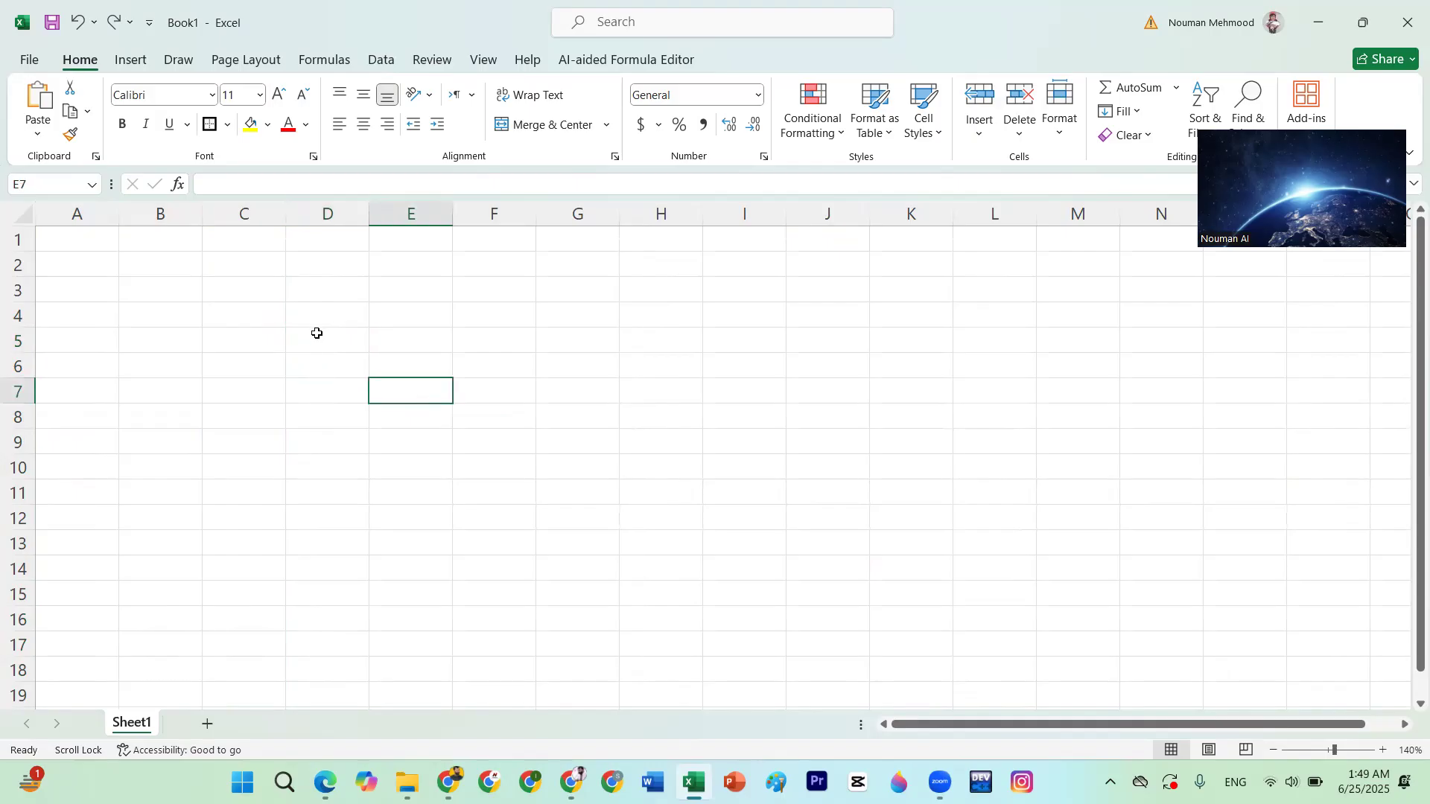
{"action": "left_click", "coordinate": [315, 332]}
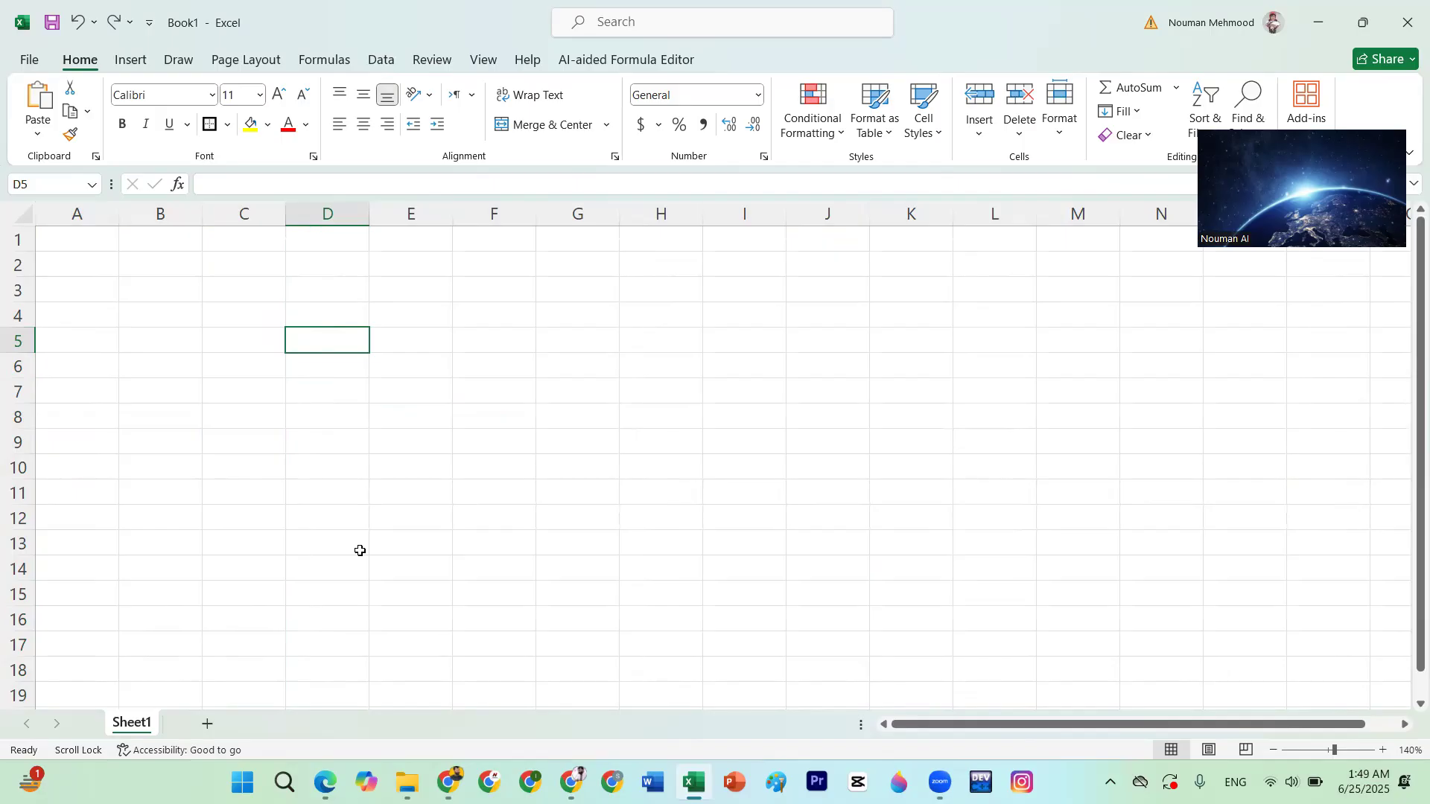
{"action": "left_click", "coordinate": [459, 434]}
{"action": "left_click", "coordinate": [349, 346]}
{"action": "left_click", "coordinate": [332, 362]}
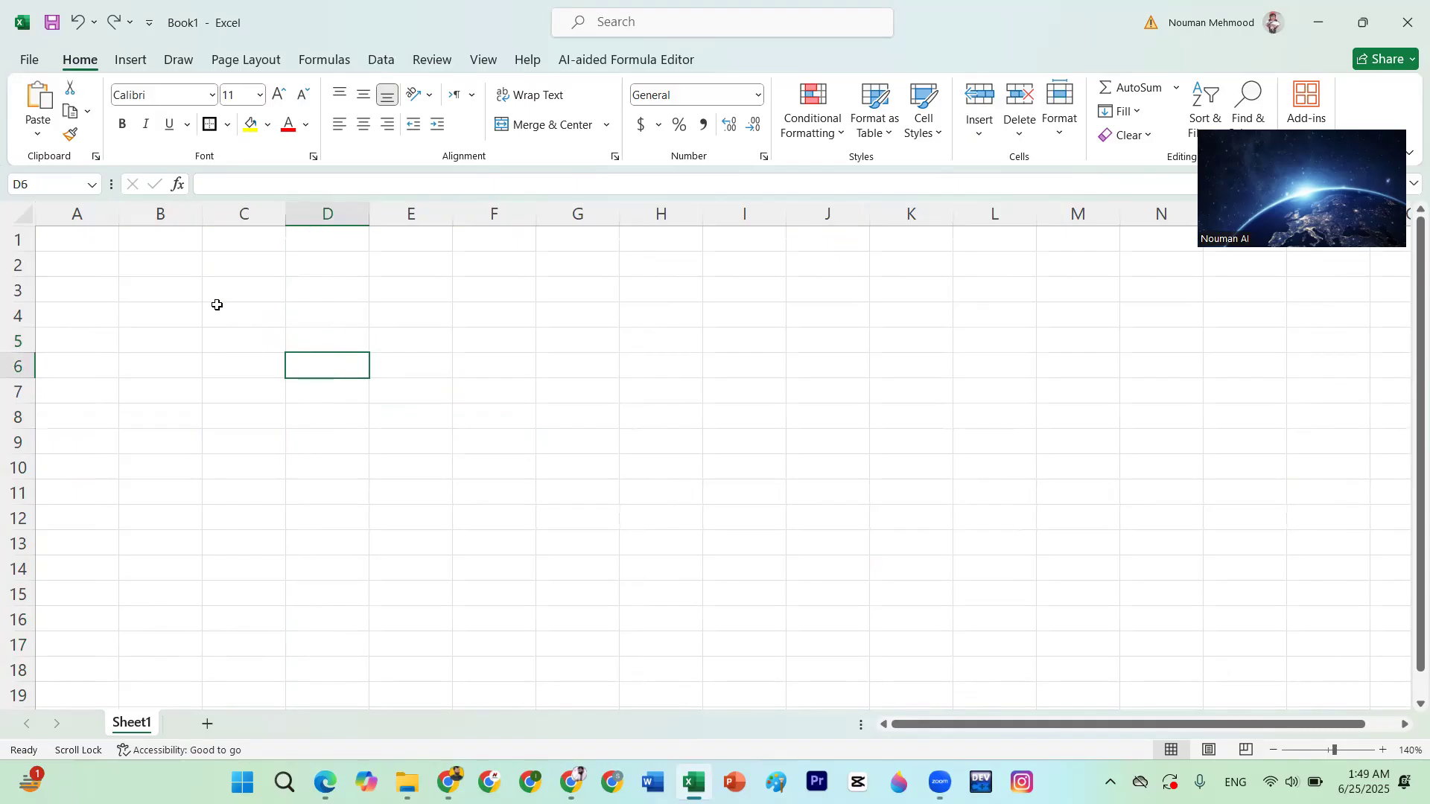
Enter 1 and 2 in cells A1 and A2 and fill the number series down to A14
{"action": "scroll", "coordinate": [217, 304], "scroll_direction": "up", "scroll_amount": 2}
{"action": "scroll", "coordinate": [160, 342], "scroll_direction": "down", "scroll_amount": 1}
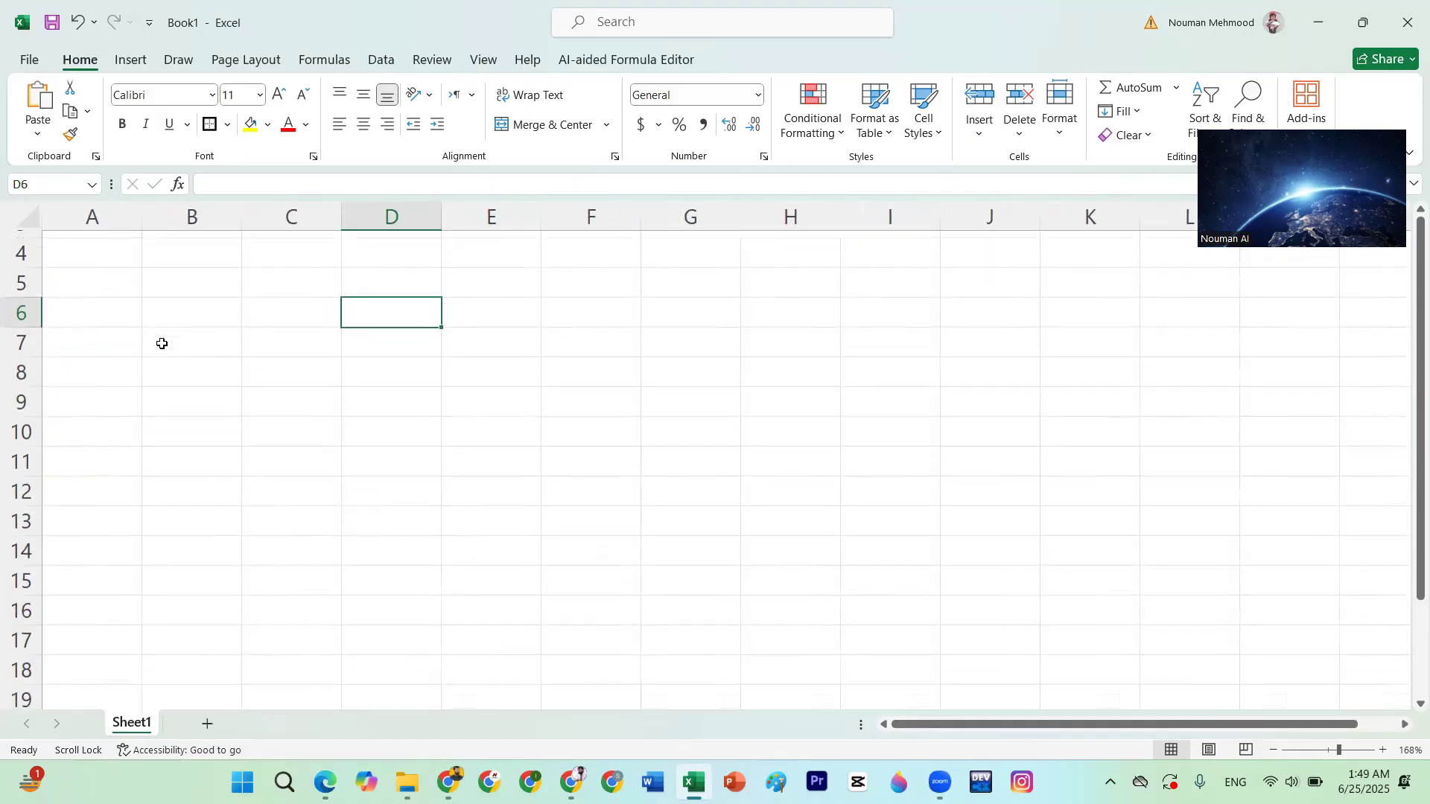
{"action": "scroll", "coordinate": [103, 342], "scroll_direction": "up", "scroll_amount": 1}
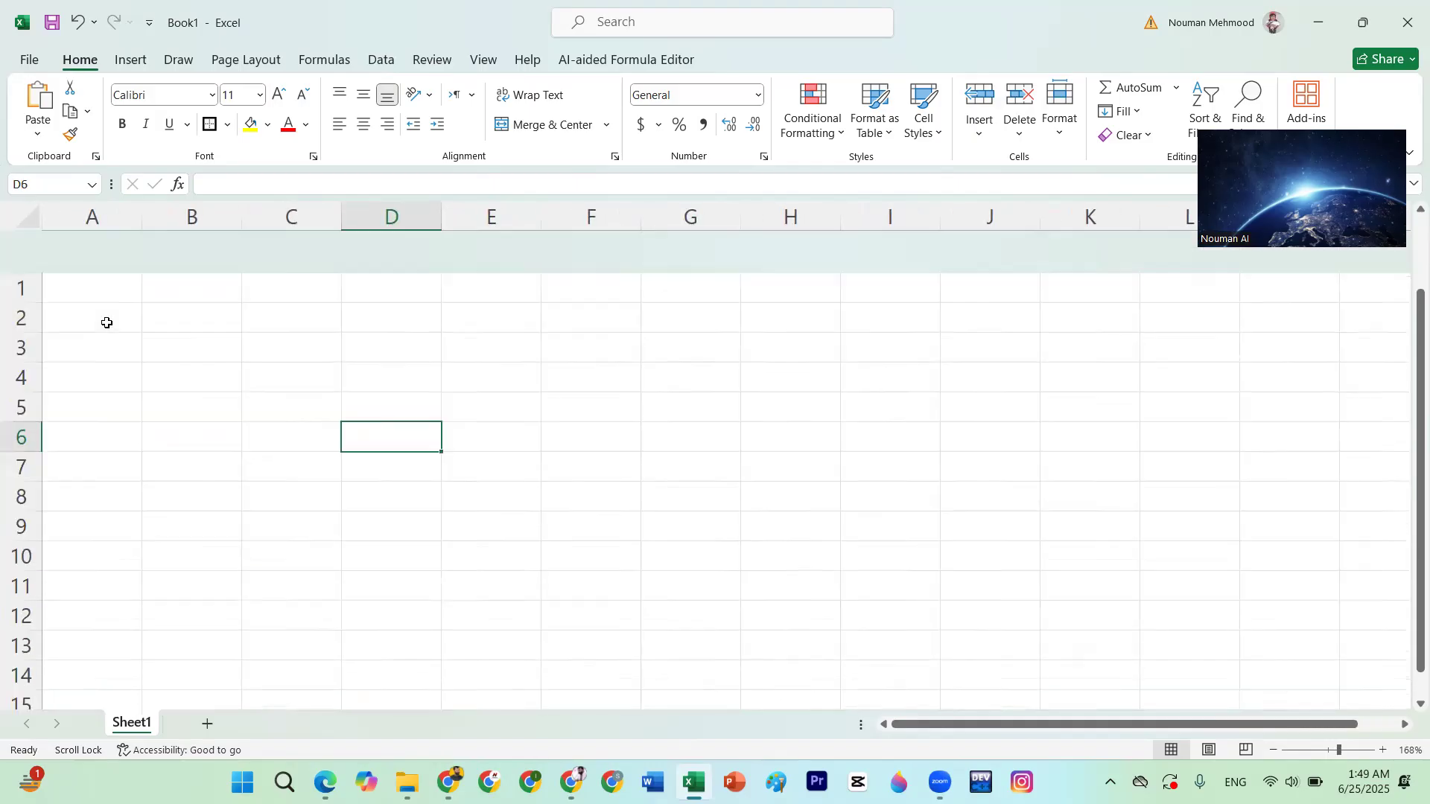
{"action": "left_click", "coordinate": [111, 256]}
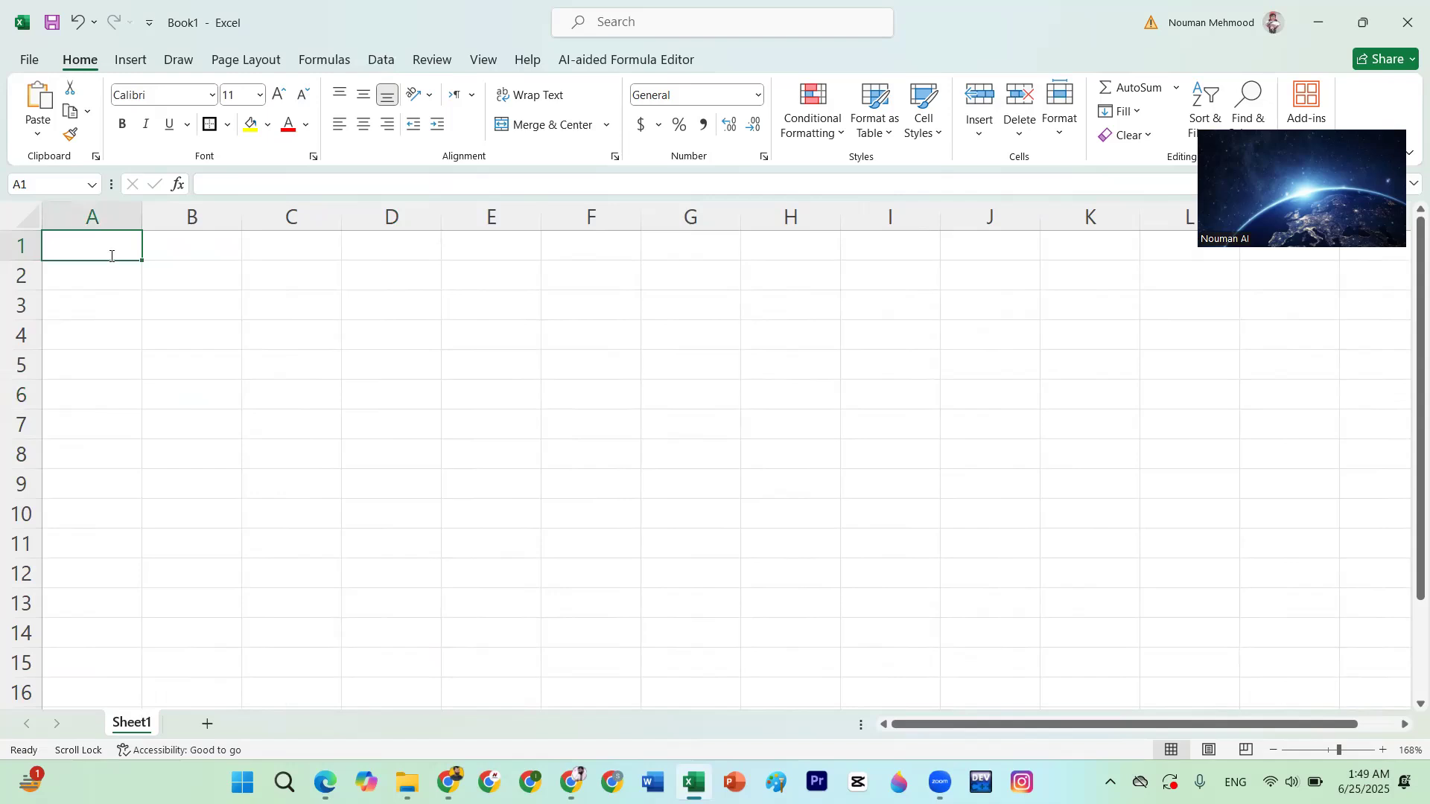
{"action": "type", "text": "1"}
{"action": "key", "text": "Return"}
{"action": "type", "text": "2"}
{"action": "key", "text": "Return"}
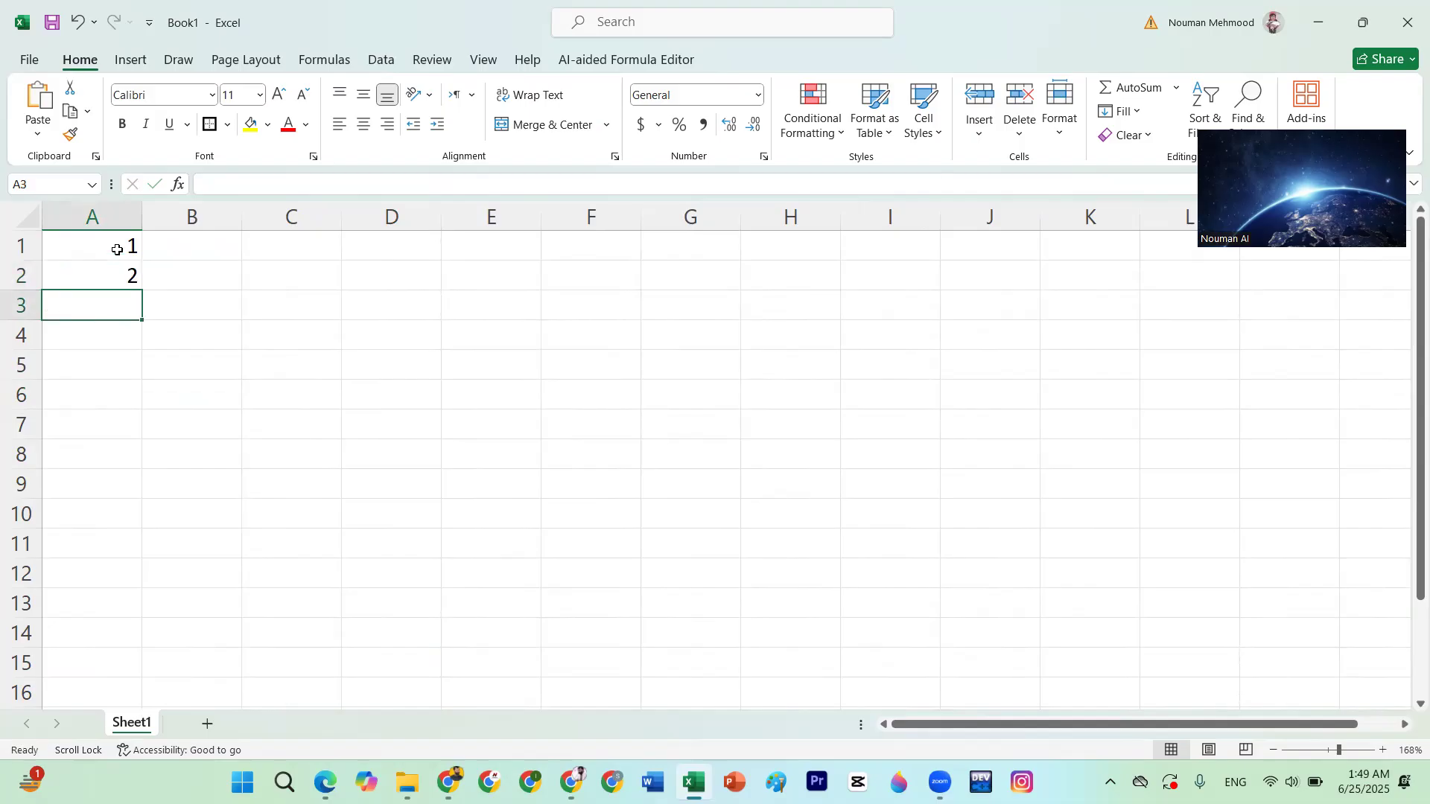
{"action": "left_click_drag", "start_coordinate": [117, 279], "coordinate": [119, 279]}
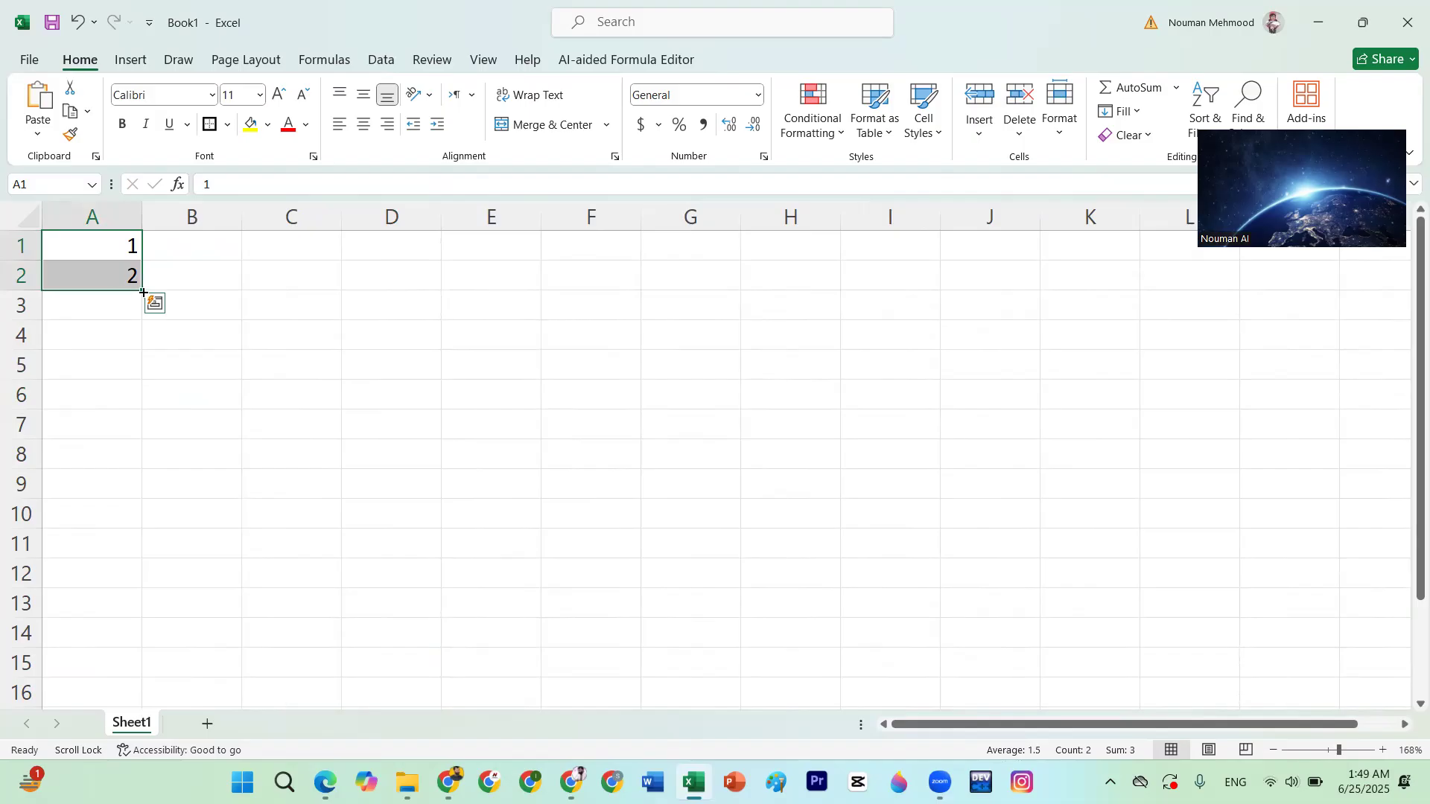
{"action": "left_click_drag", "start_coordinate": [143, 292], "coordinate": [128, 643]}
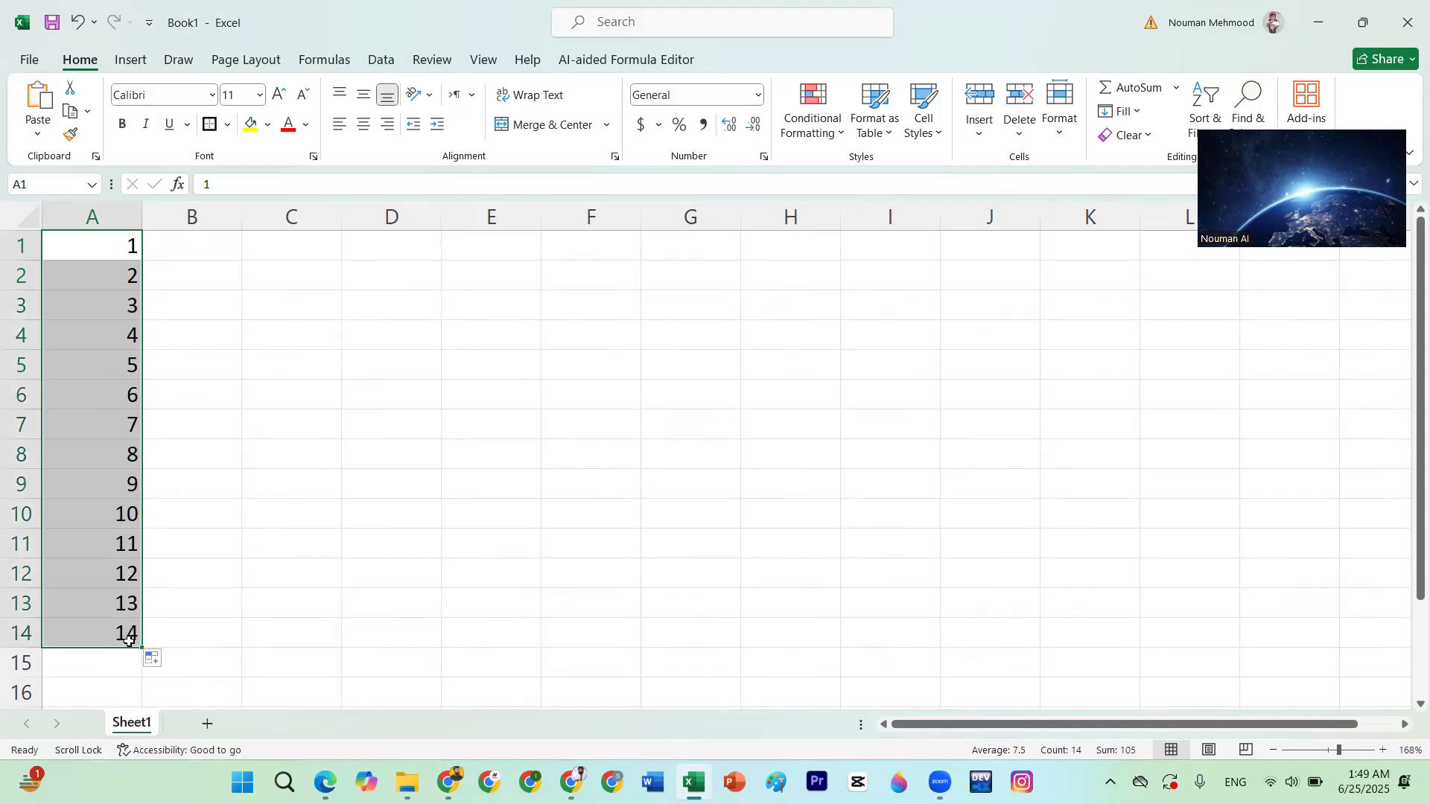
Enter 2 and 4 in cells B1 and B2 and auto-fill the series down to B14
{"action": "left_click", "coordinate": [220, 242]}
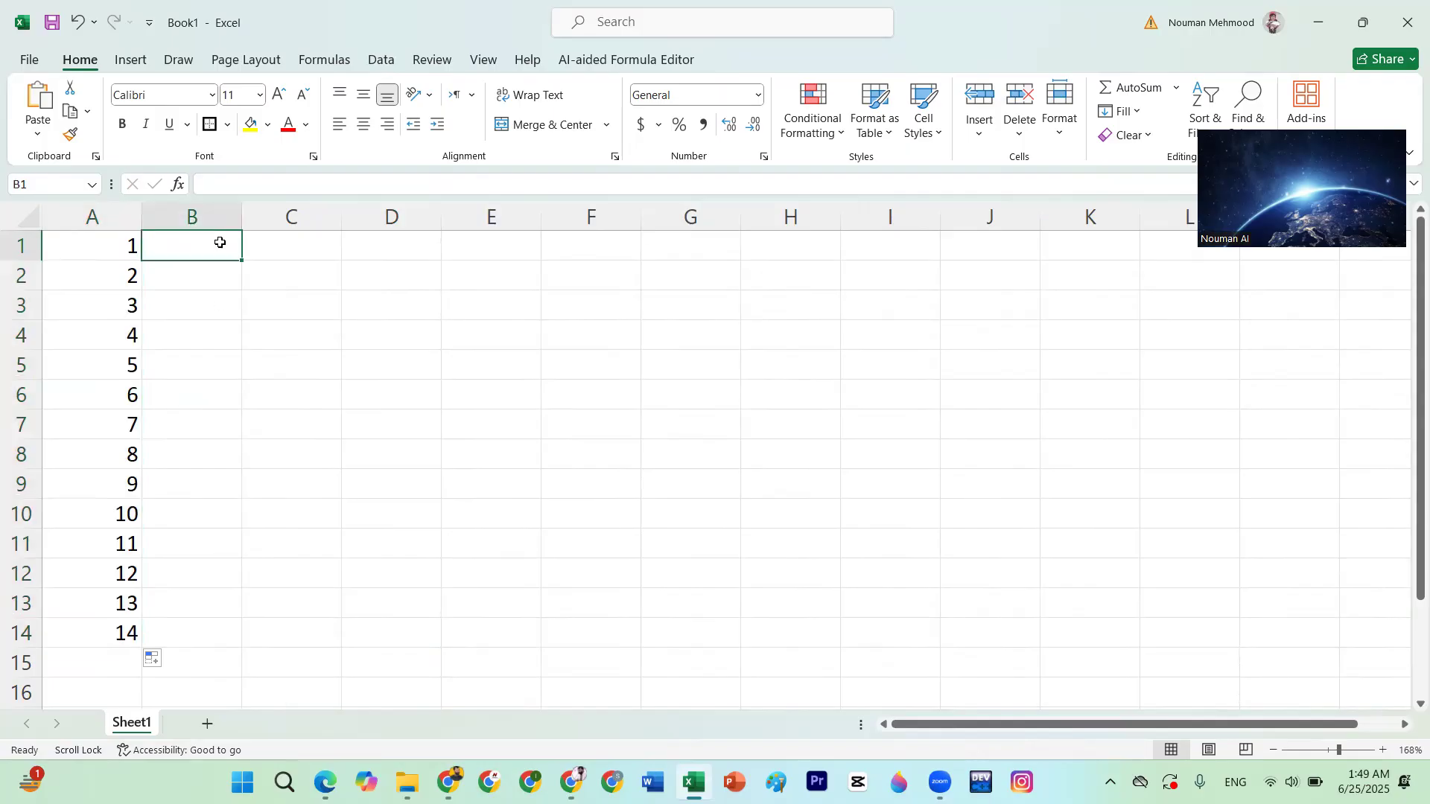
{"action": "type", "text": "2"}
{"action": "key", "text": "Return"}
{"action": "type", "text": "4"}
{"action": "key", "text": "Return"}
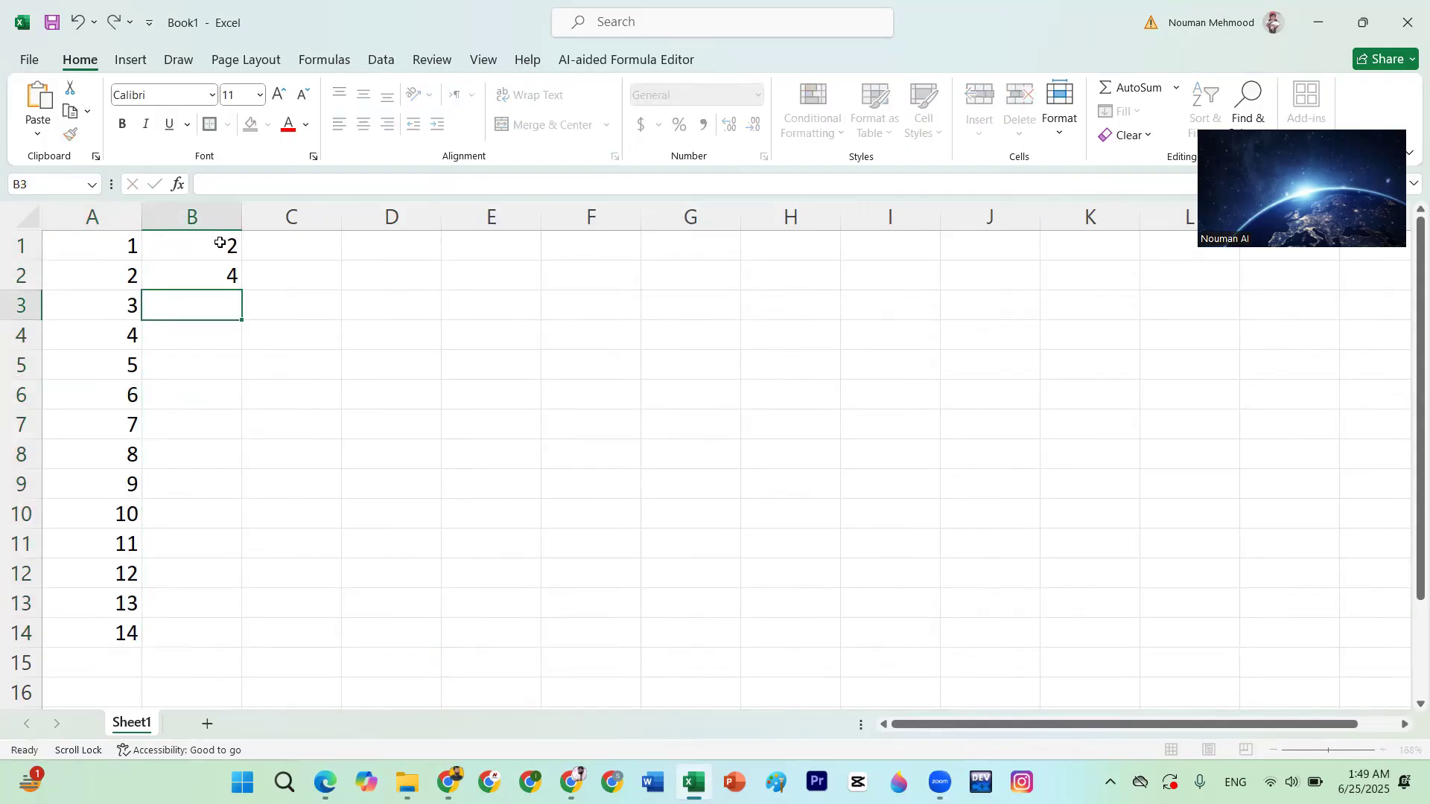
{"action": "left_click_drag", "start_coordinate": [220, 243], "coordinate": [233, 278]}
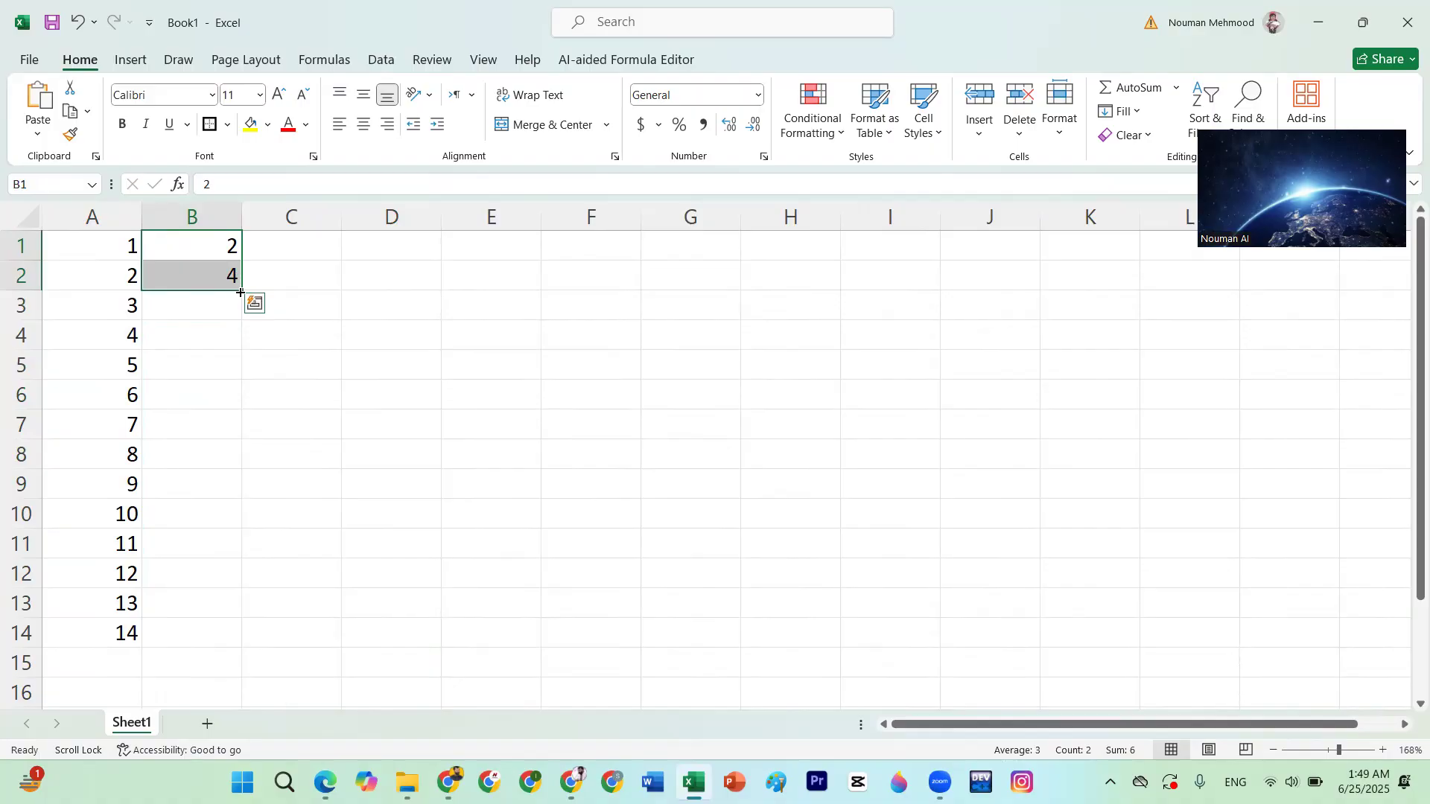
{"action": "double_click", "coordinate": [239, 292]}
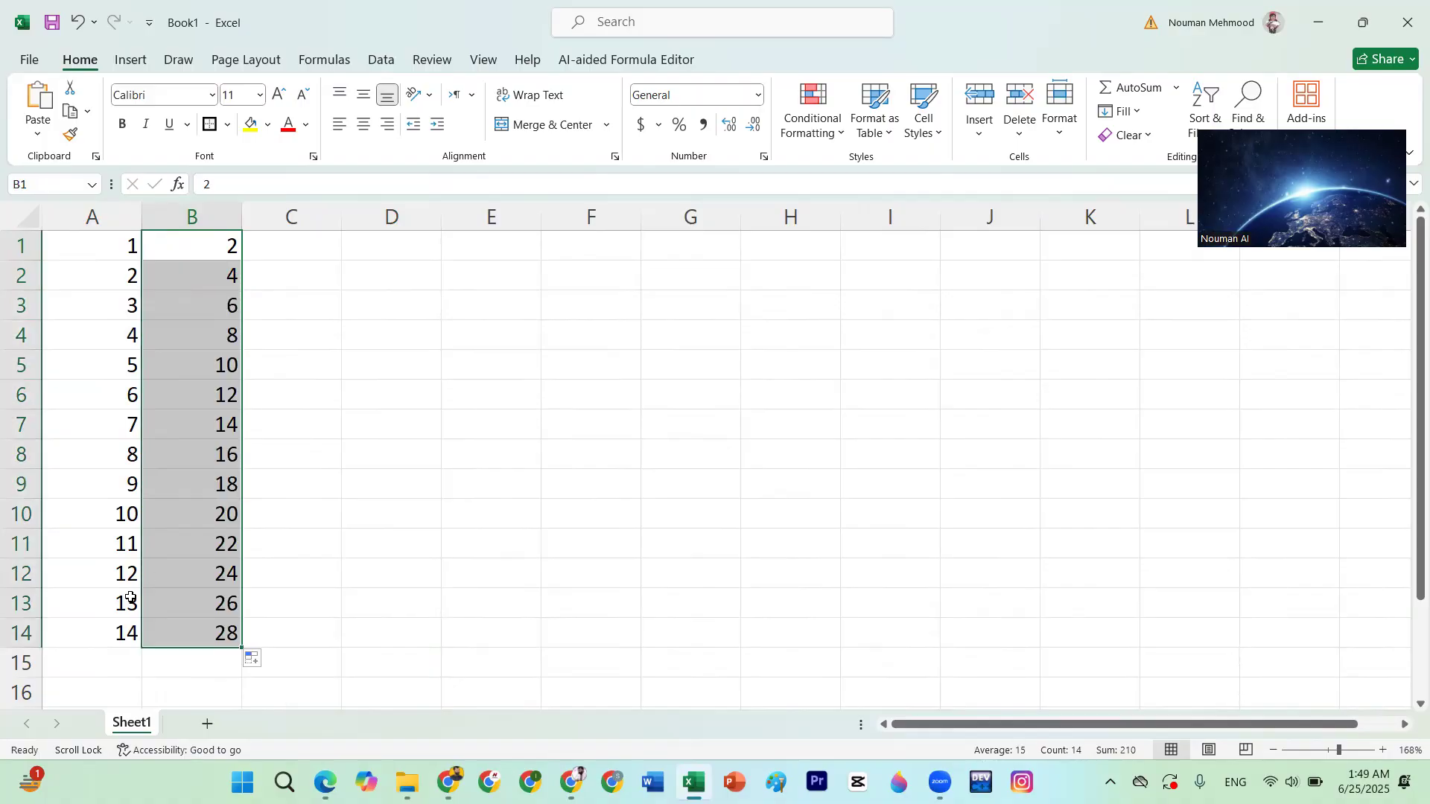
Compare the last filled cells A14 and B14, and reselect the starting pair B1:B2
{"action": "left_click", "coordinate": [110, 640]}
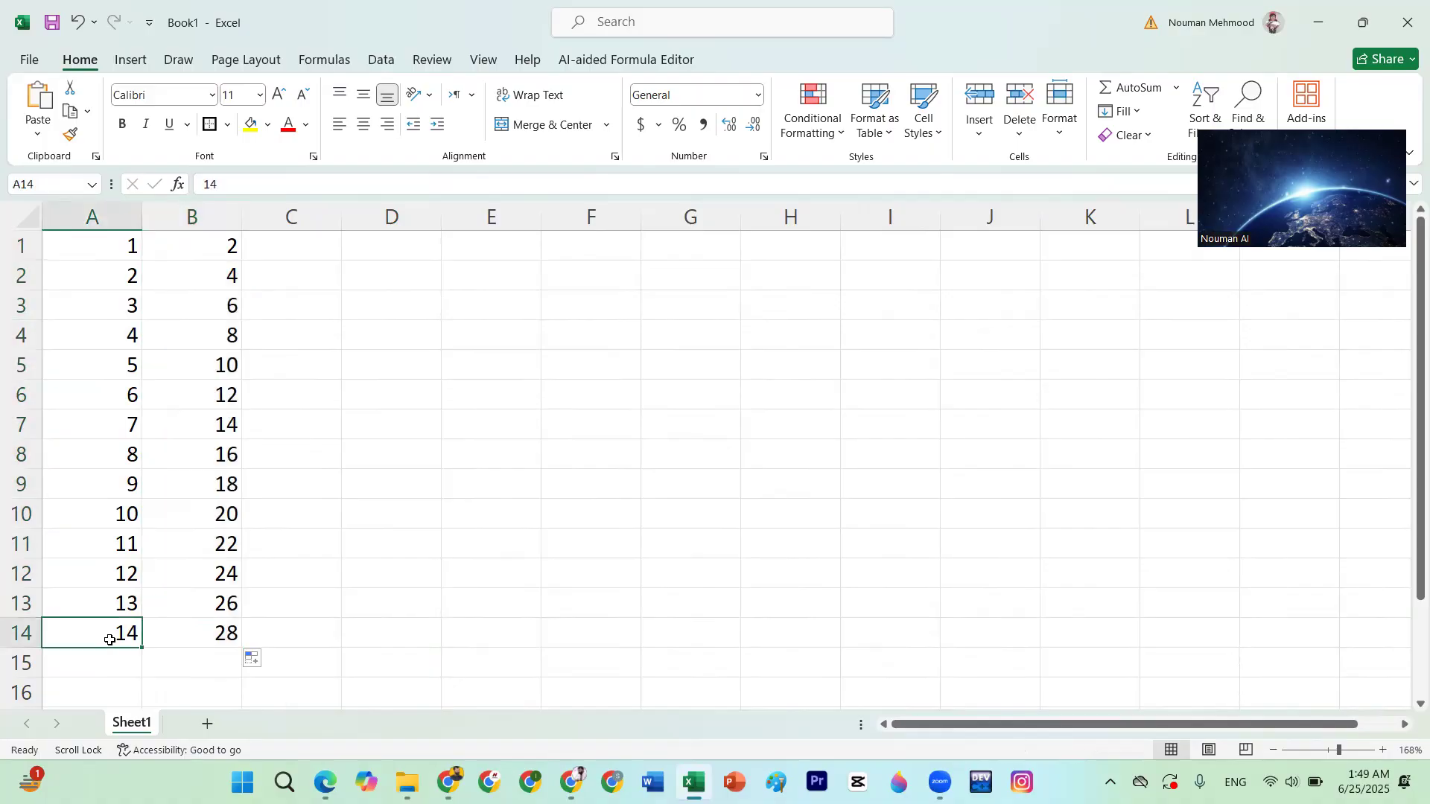
{"action": "left_click", "coordinate": [215, 633]}
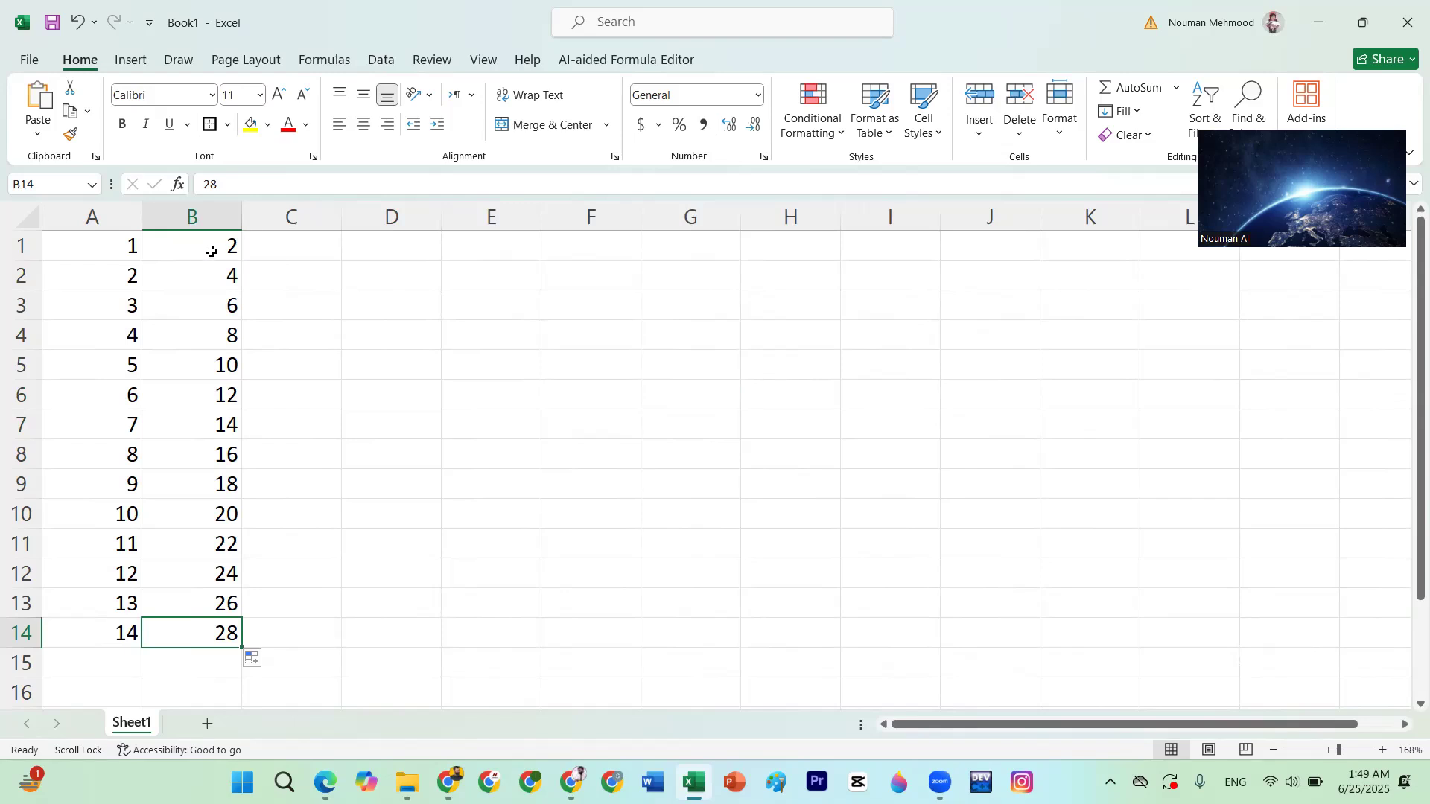
{"action": "left_click_drag", "start_coordinate": [210, 249], "coordinate": [215, 276]}
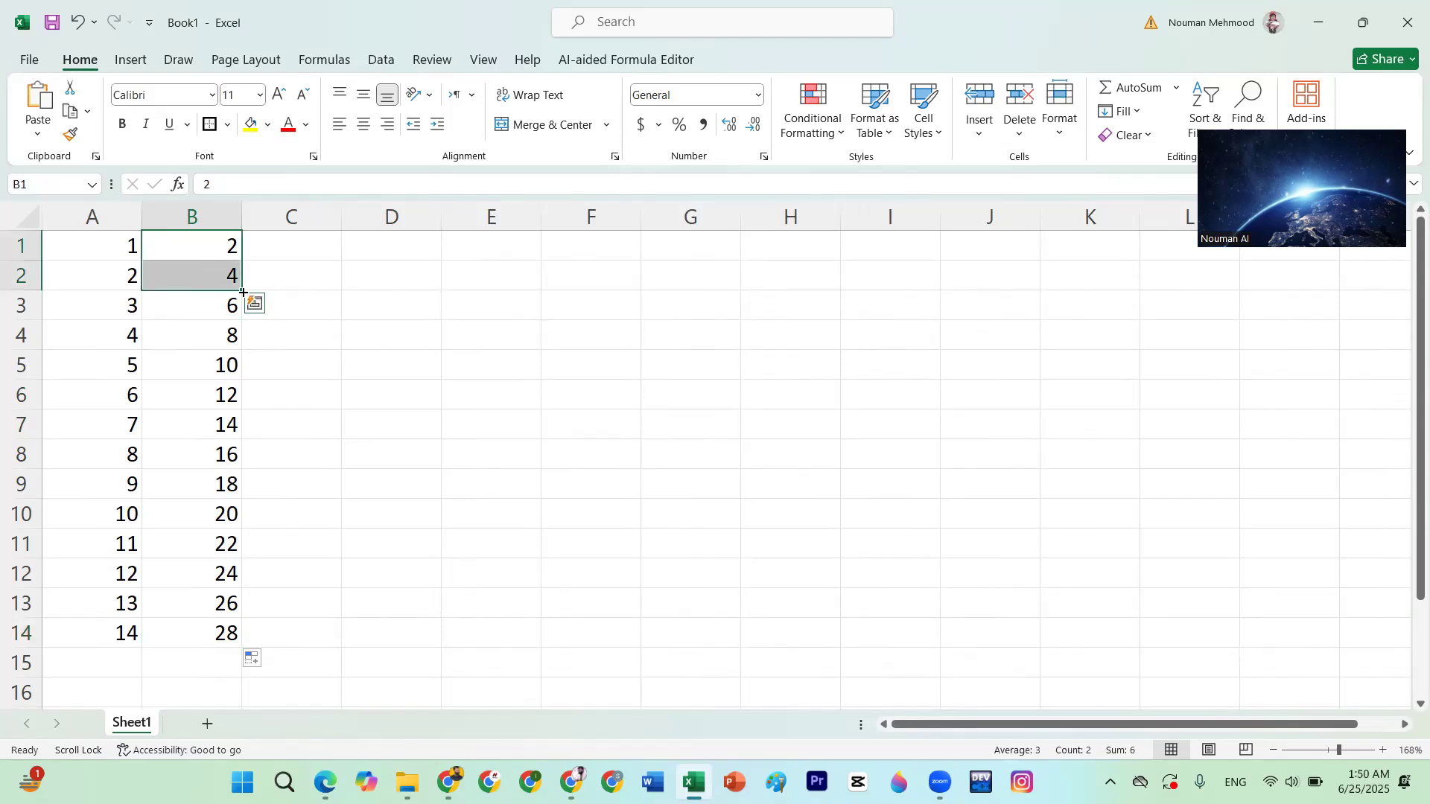
Enter Jan in cell C1 and auto-fill the abbreviated month names down to C14
{"action": "left_click", "coordinate": [302, 252]}
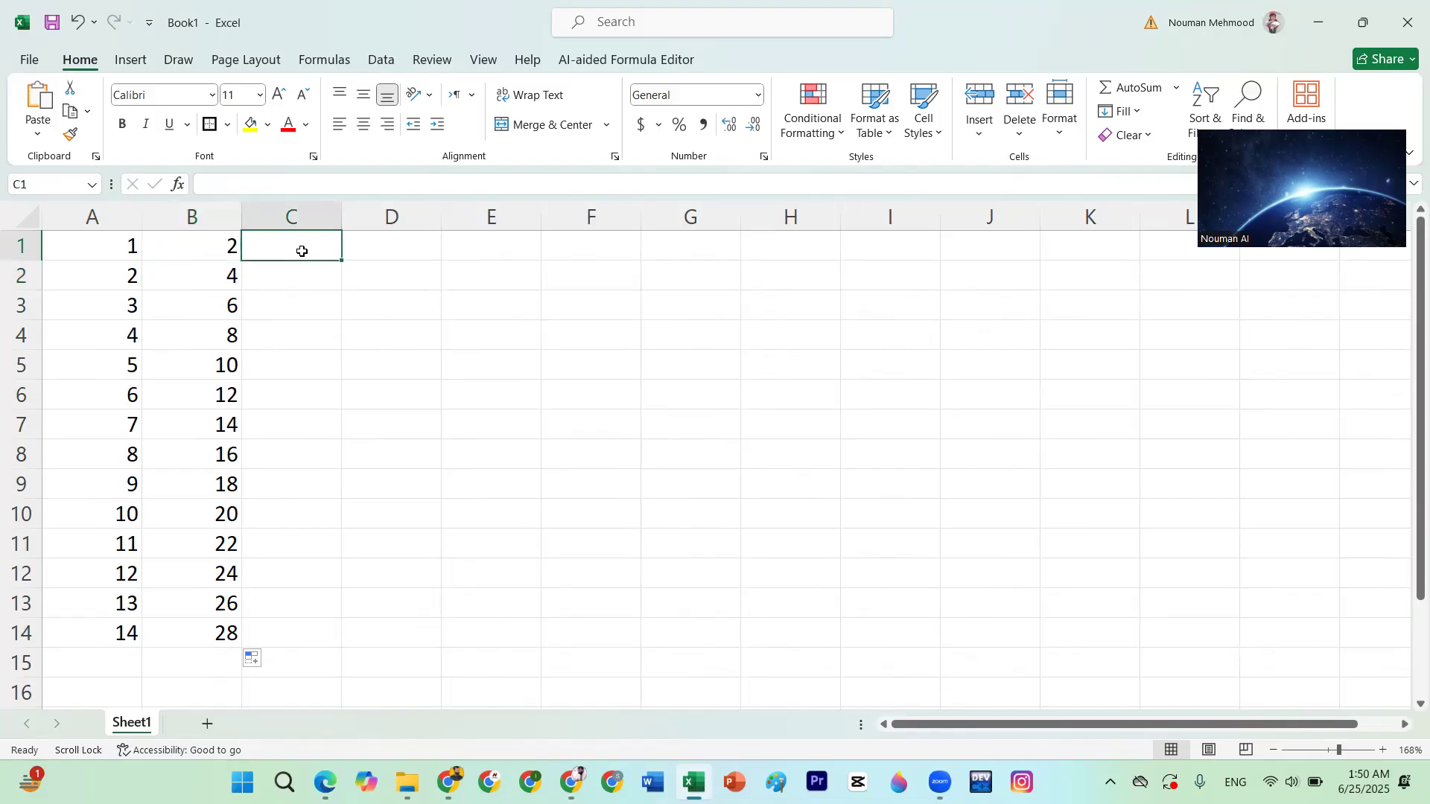
{"action": "type", "text": "Jan"}
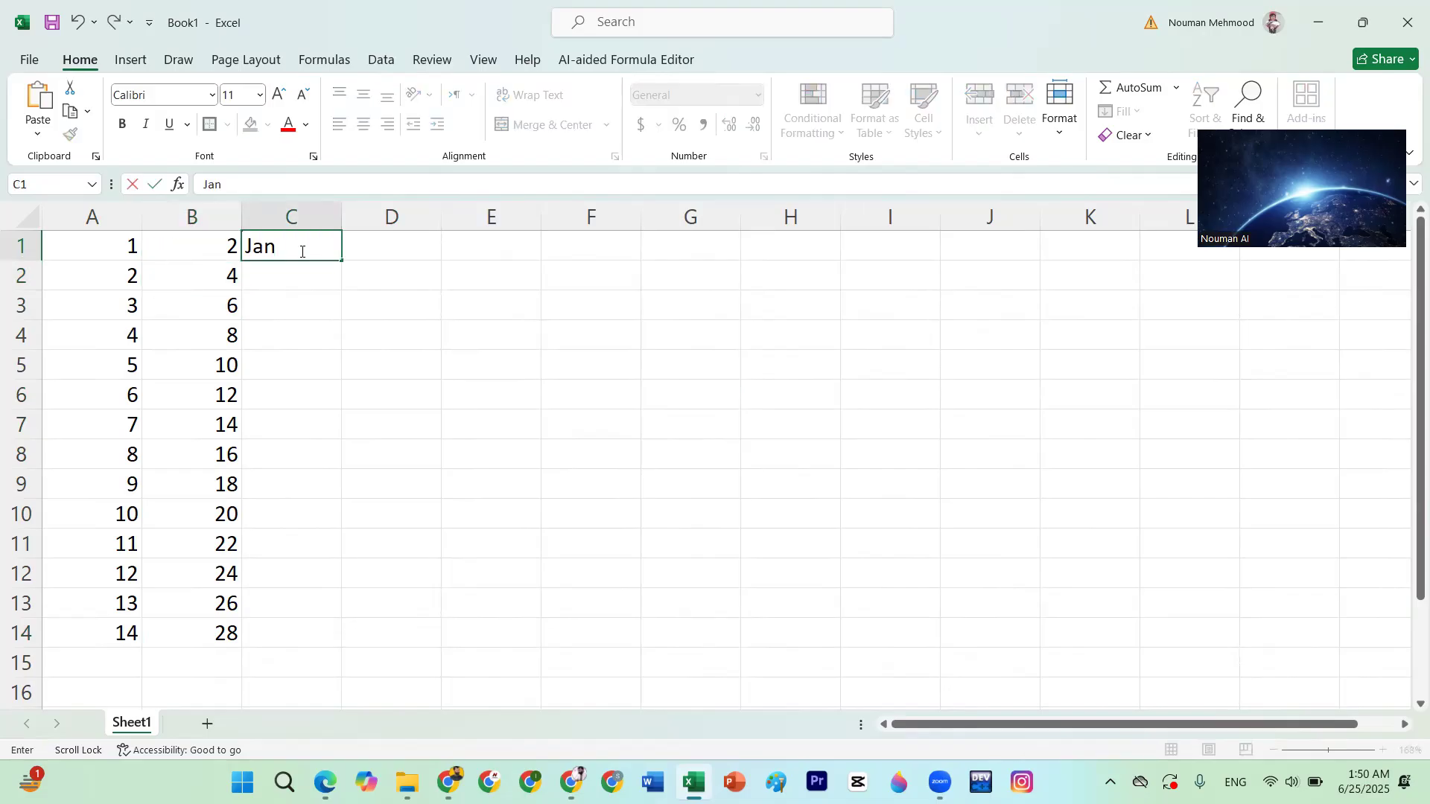
{"action": "key", "text": "Return"}
{"action": "left_click", "coordinate": [327, 247]}
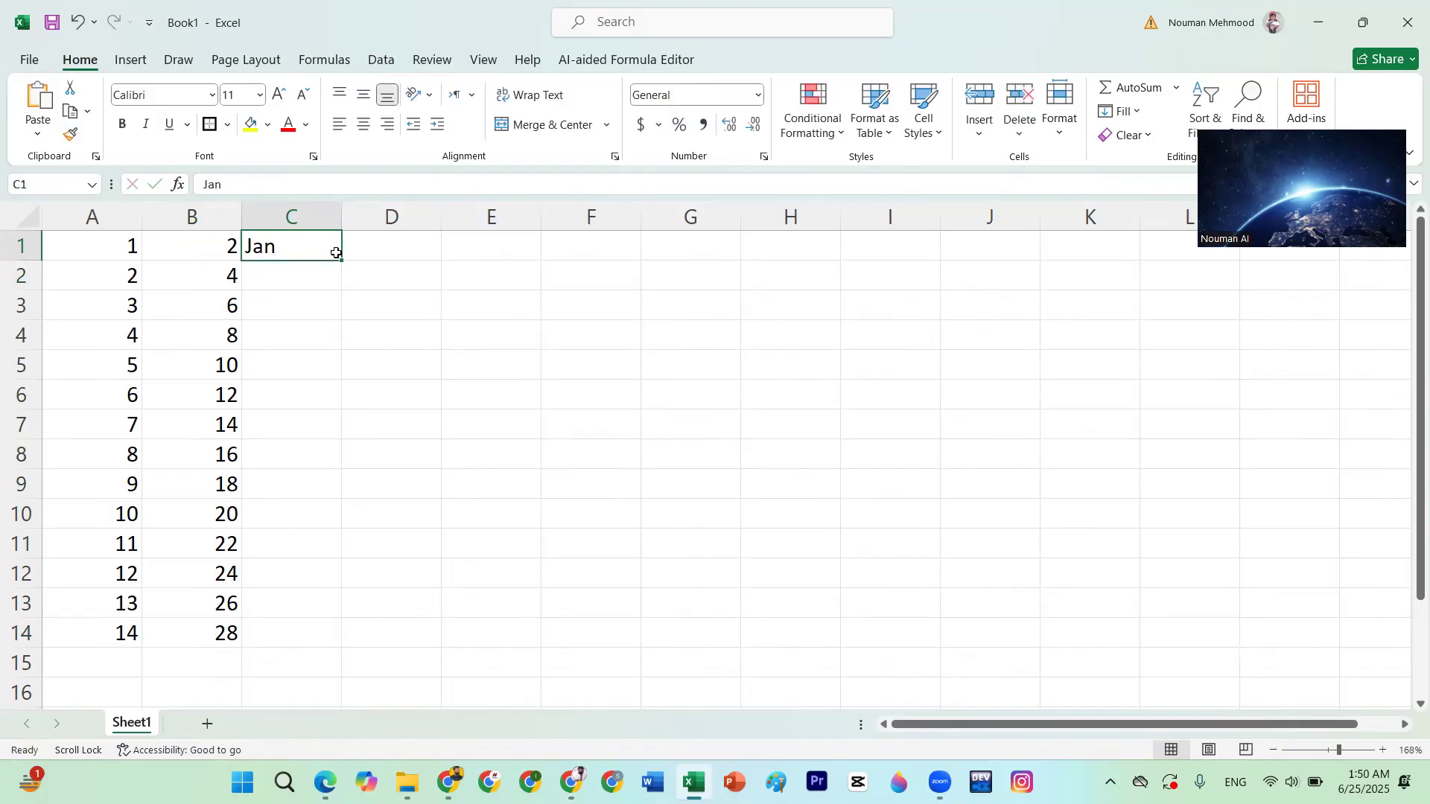
{"action": "double_click", "coordinate": [342, 260]}
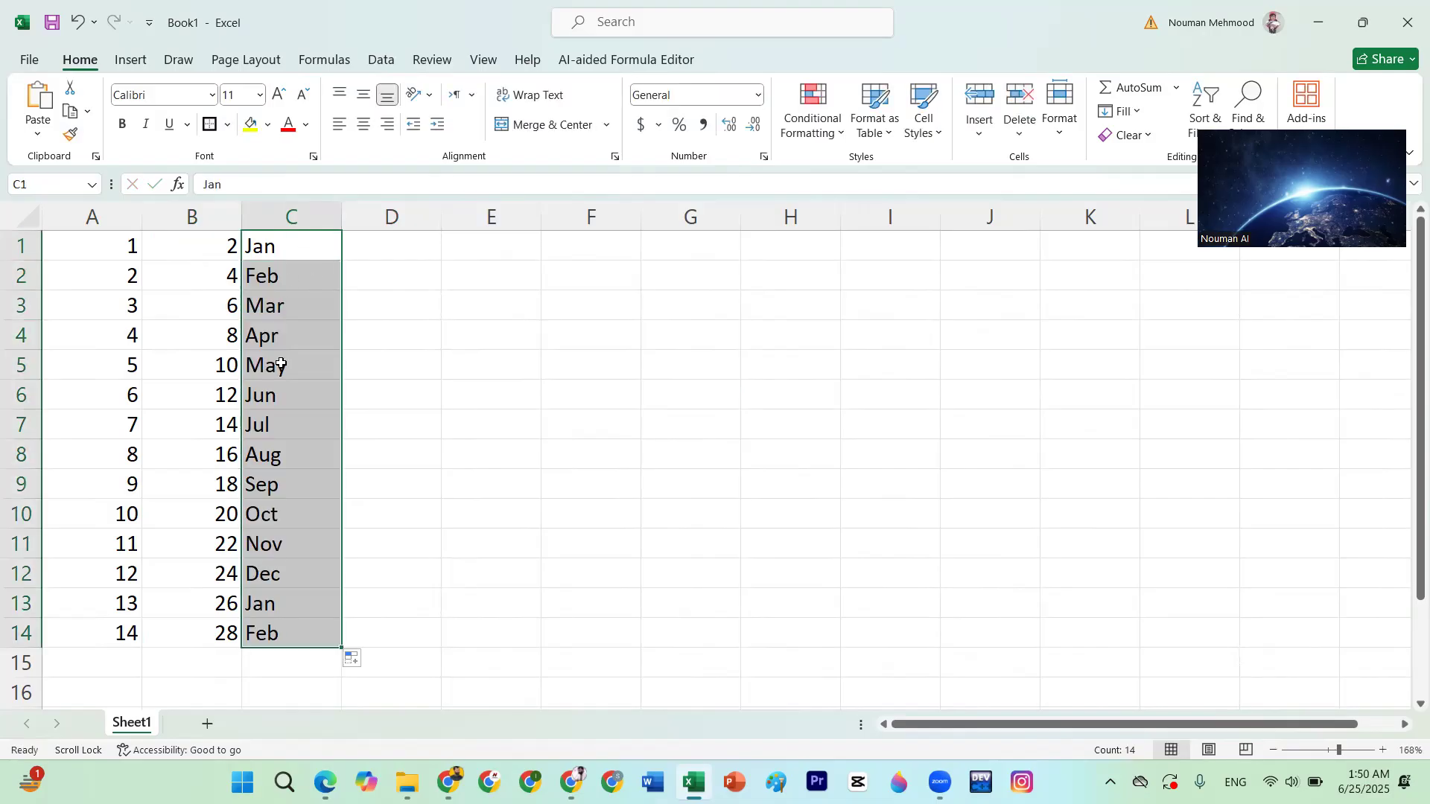
Enter January in cell D1 and fill the full month names down to D14
{"action": "left_click", "coordinate": [412, 265]}
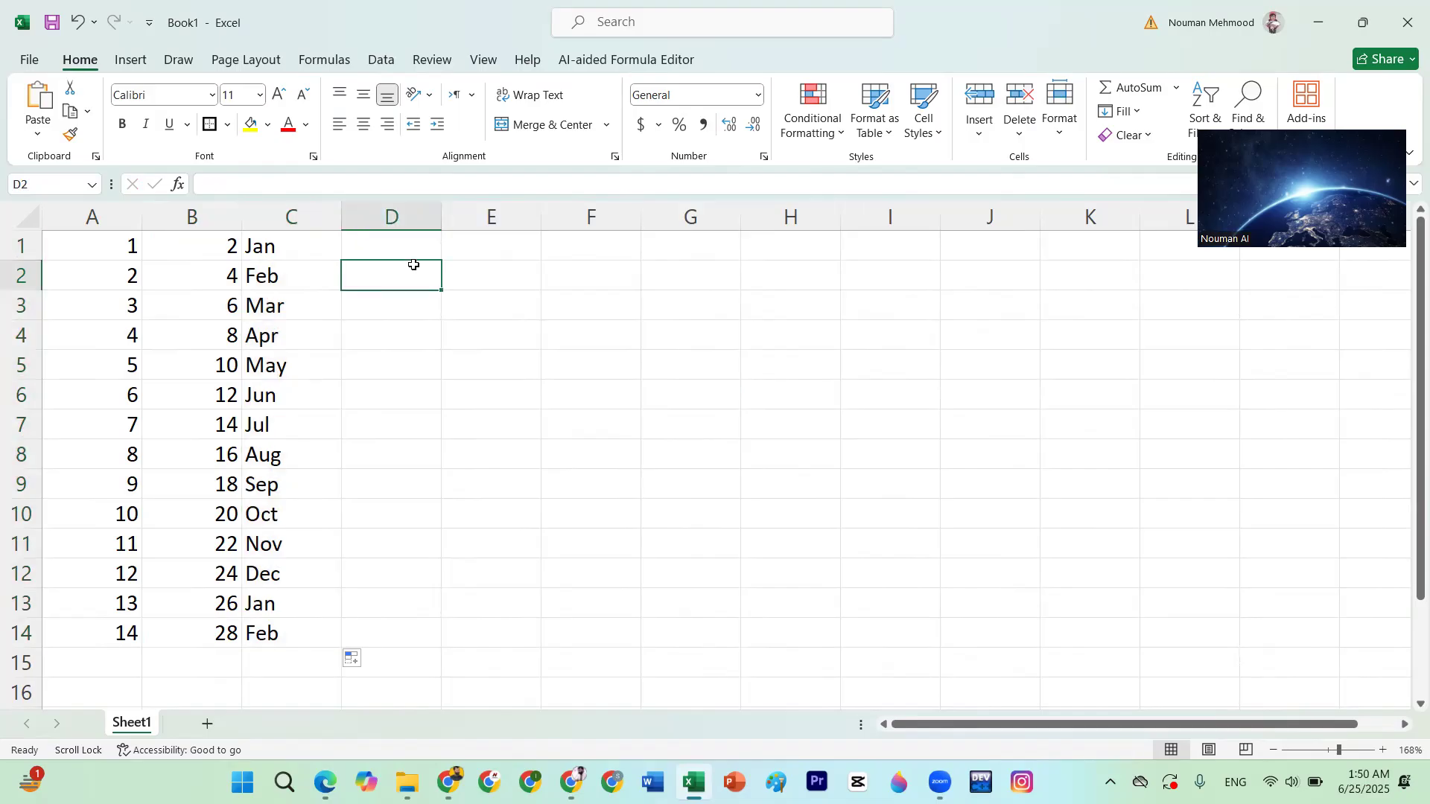
{"action": "left_click", "coordinate": [403, 250]}
{"action": "type", "text": "Januar"}
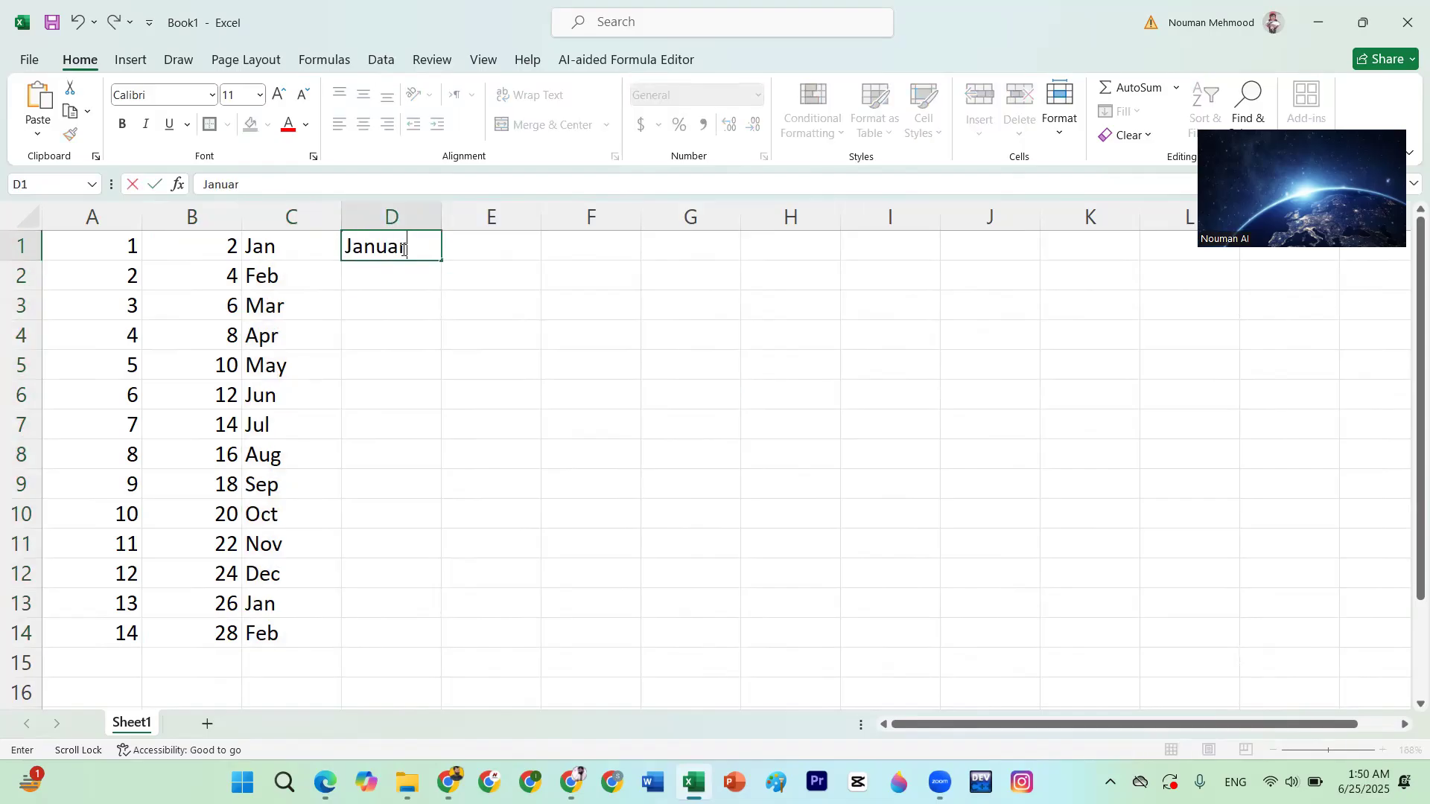
{"action": "type", "text": "y"}
{"action": "left_click", "coordinate": [420, 388]}
{"action": "left_click", "coordinate": [432, 255]}
{"action": "left_click_drag", "start_coordinate": [440, 260], "coordinate": [400, 646]}
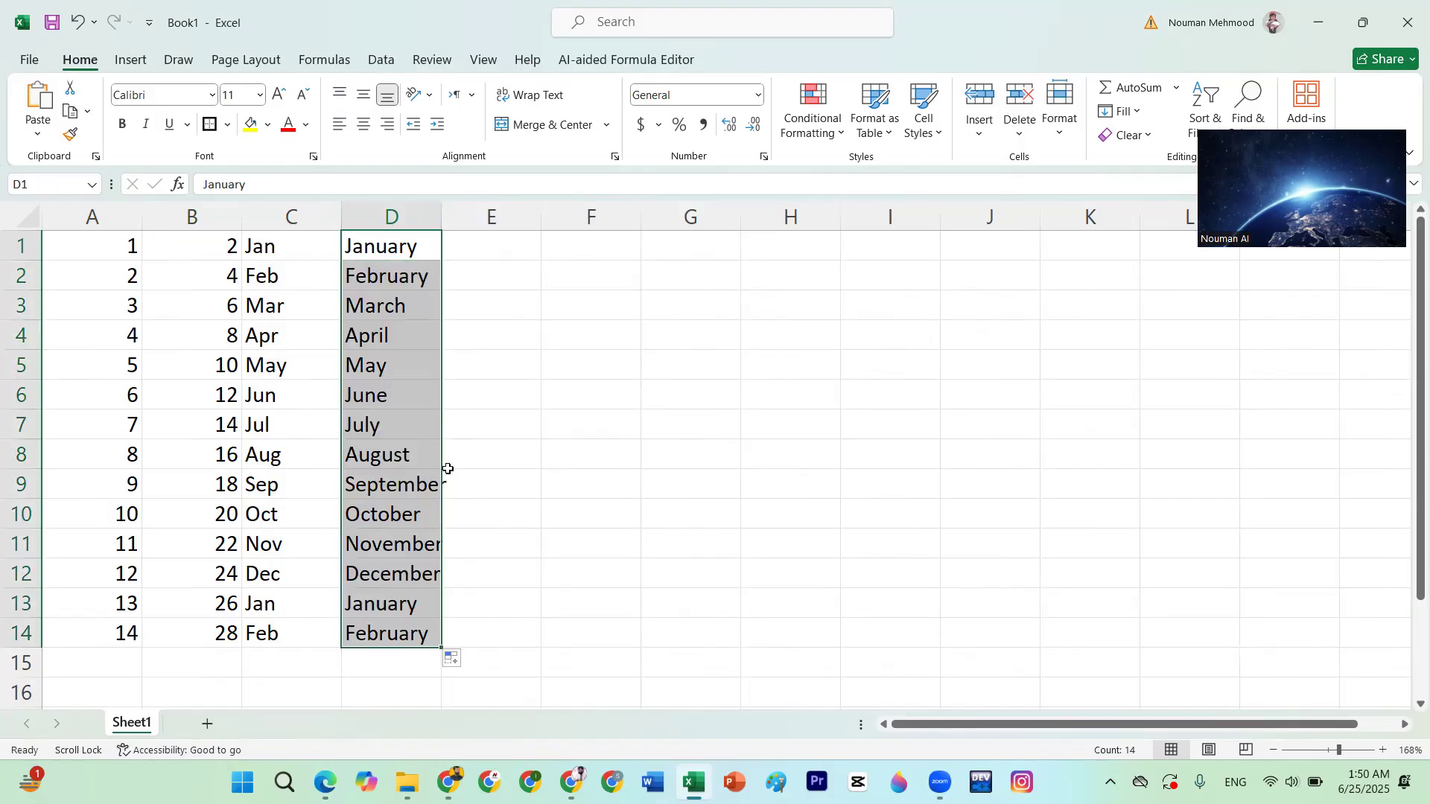
Widen column D so the longest full month names fit inside it
{"action": "left_click_drag", "start_coordinate": [442, 217], "coordinate": [442, 218]}
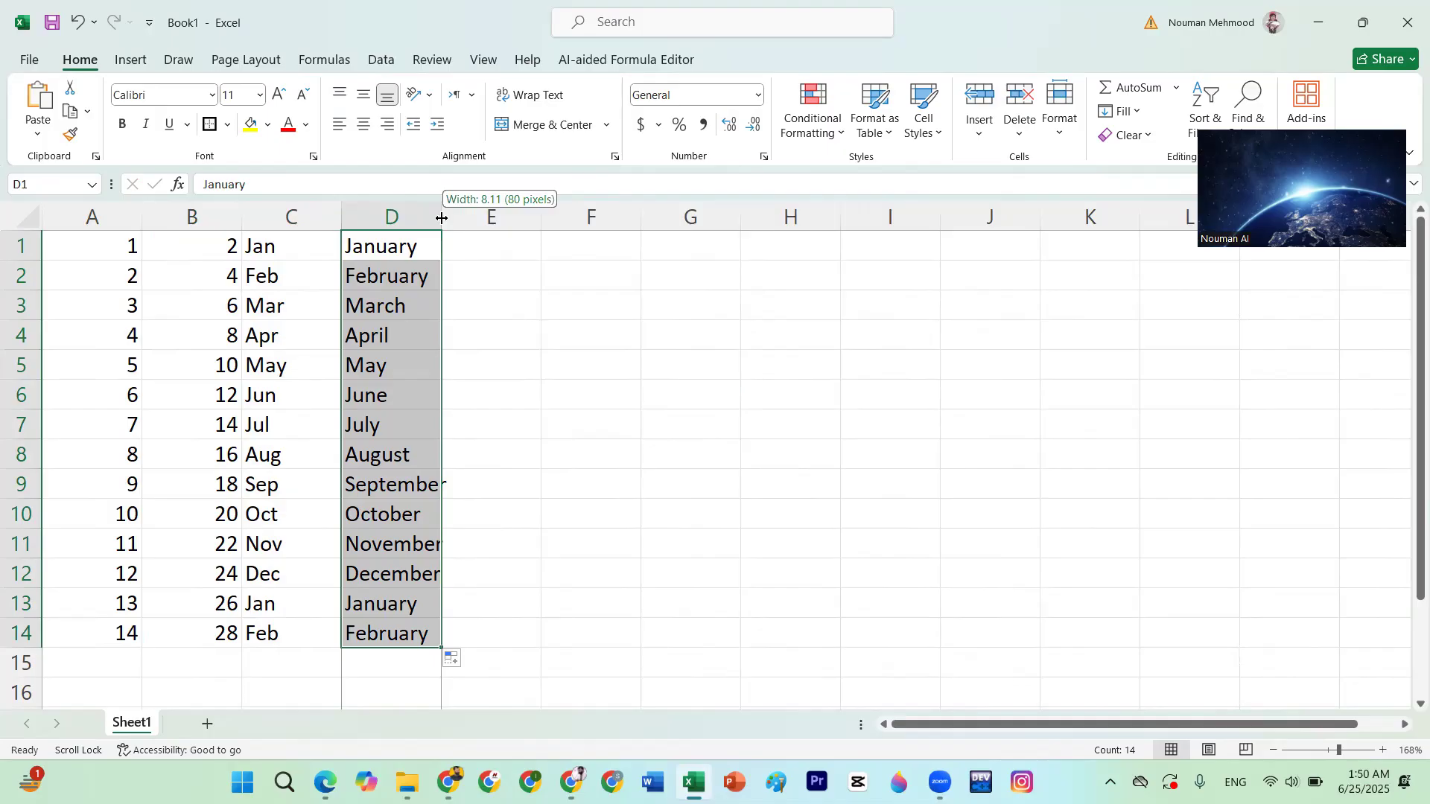
{"action": "left_click_drag", "start_coordinate": [442, 218], "coordinate": [481, 217]}
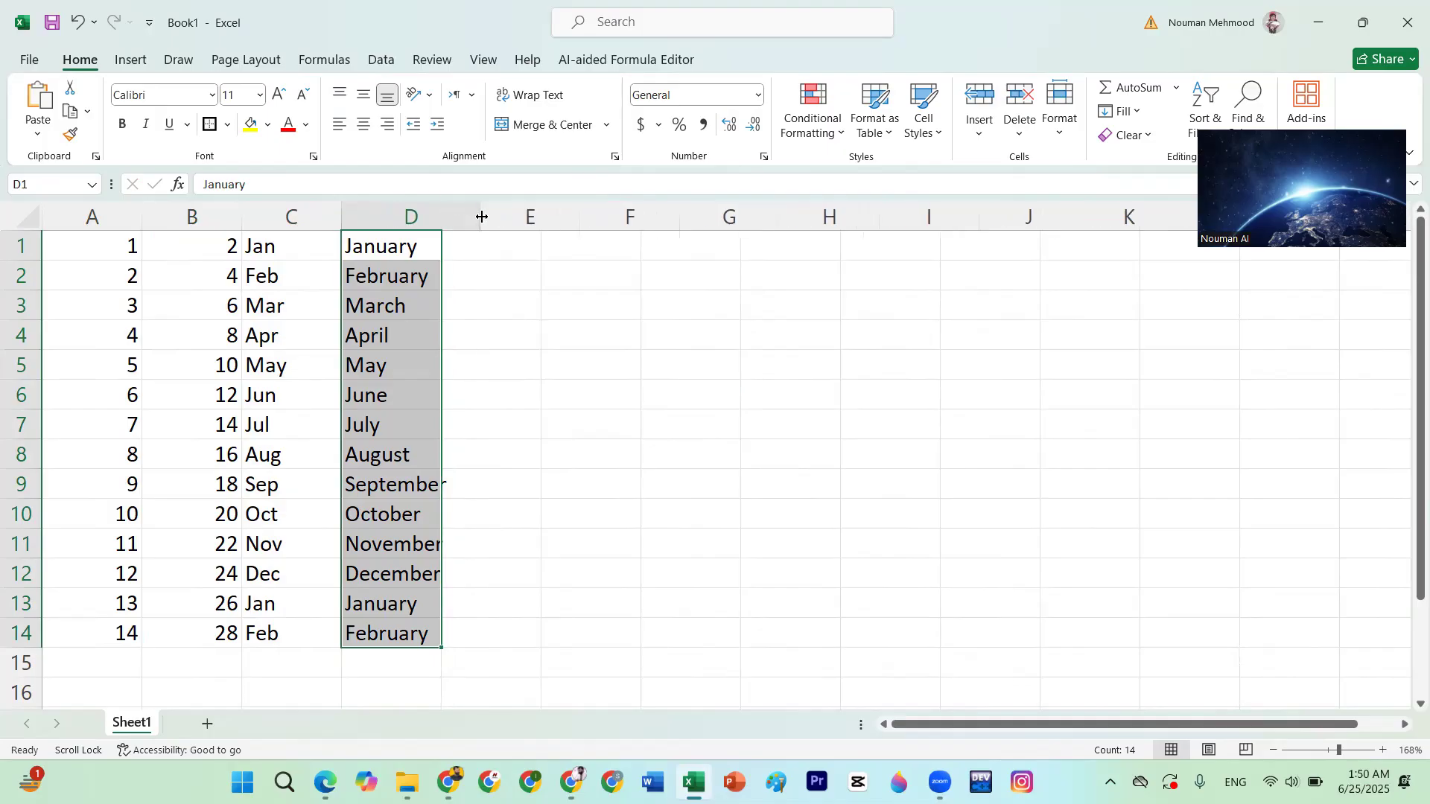
Enter Monday in cell E1, auto-fill the full weekday names down to E14, and fit column E's width to its contents
{"action": "left_click", "coordinate": [538, 250]}
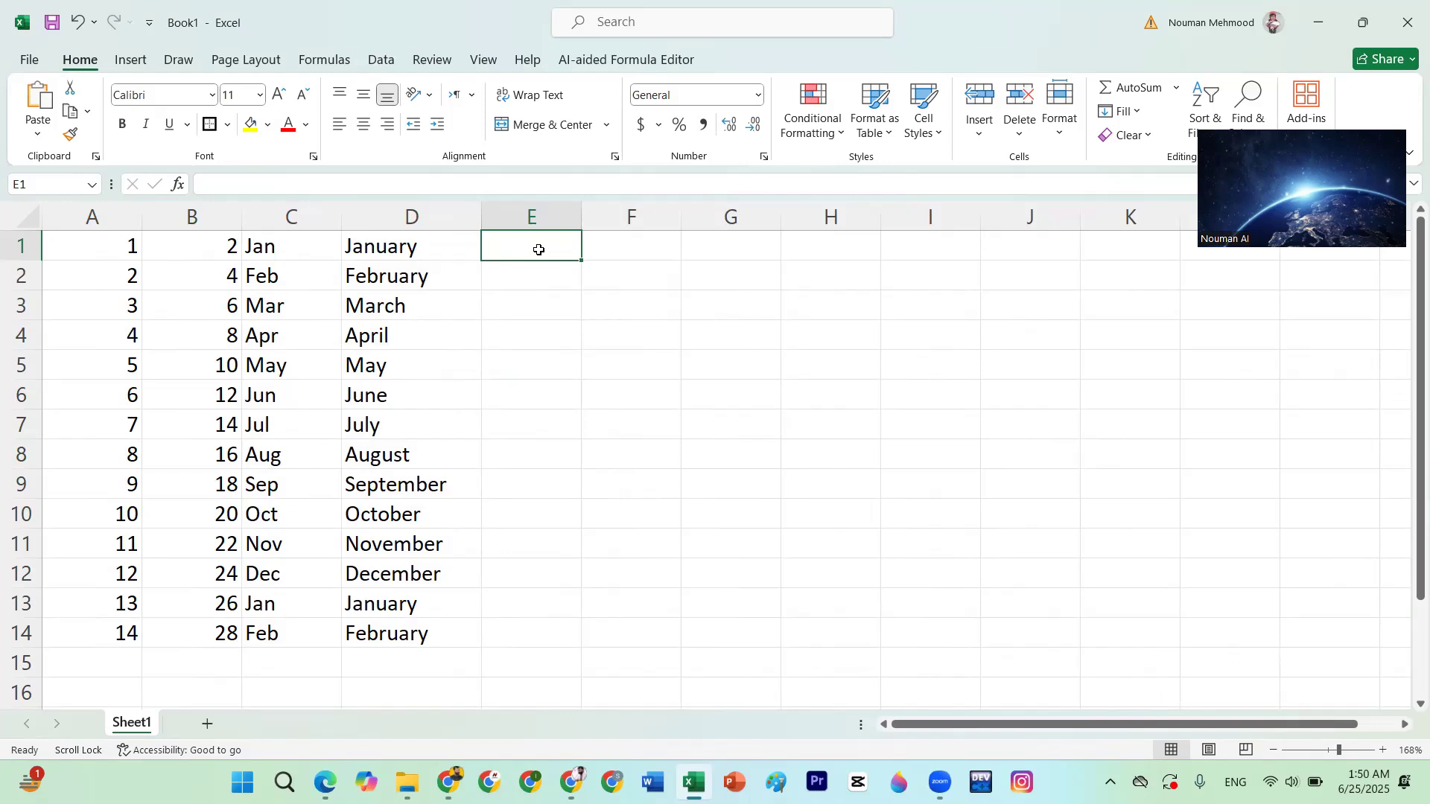
{"action": "type", "text": "Monday"}
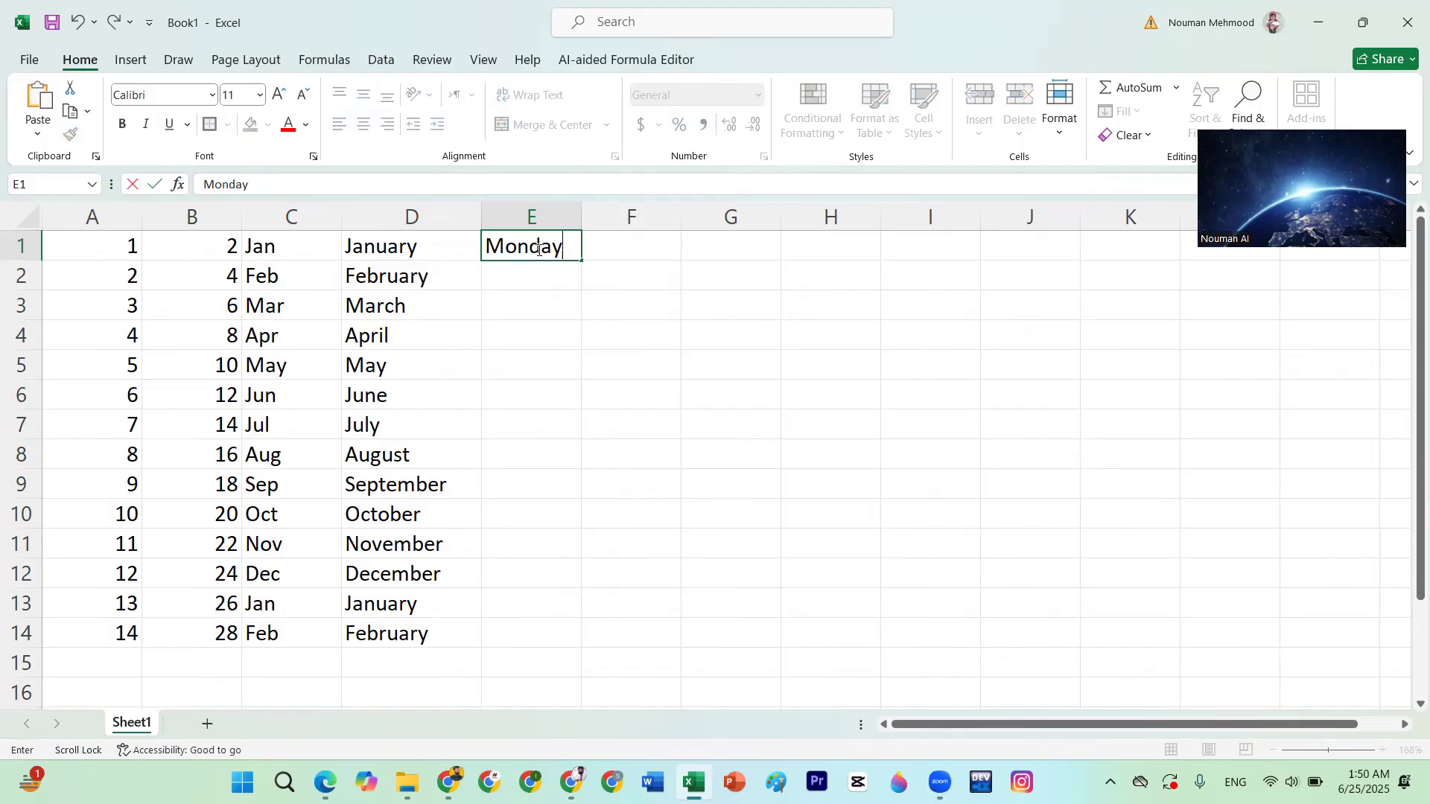
{"action": "key", "text": "Return"}
{"action": "left_click", "coordinate": [573, 249]}
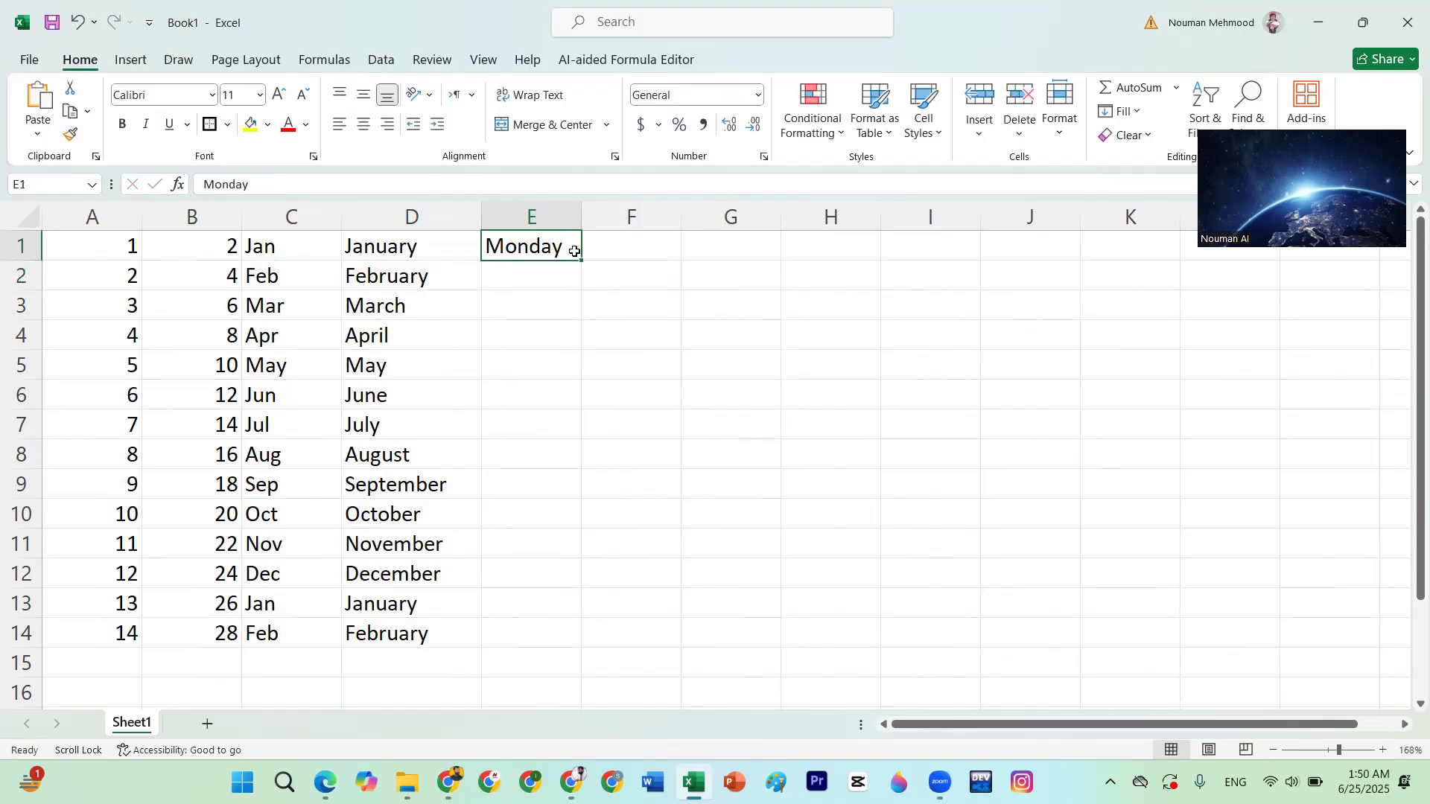
{"action": "left_click_drag", "start_coordinate": [580, 259], "coordinate": [561, 646]}
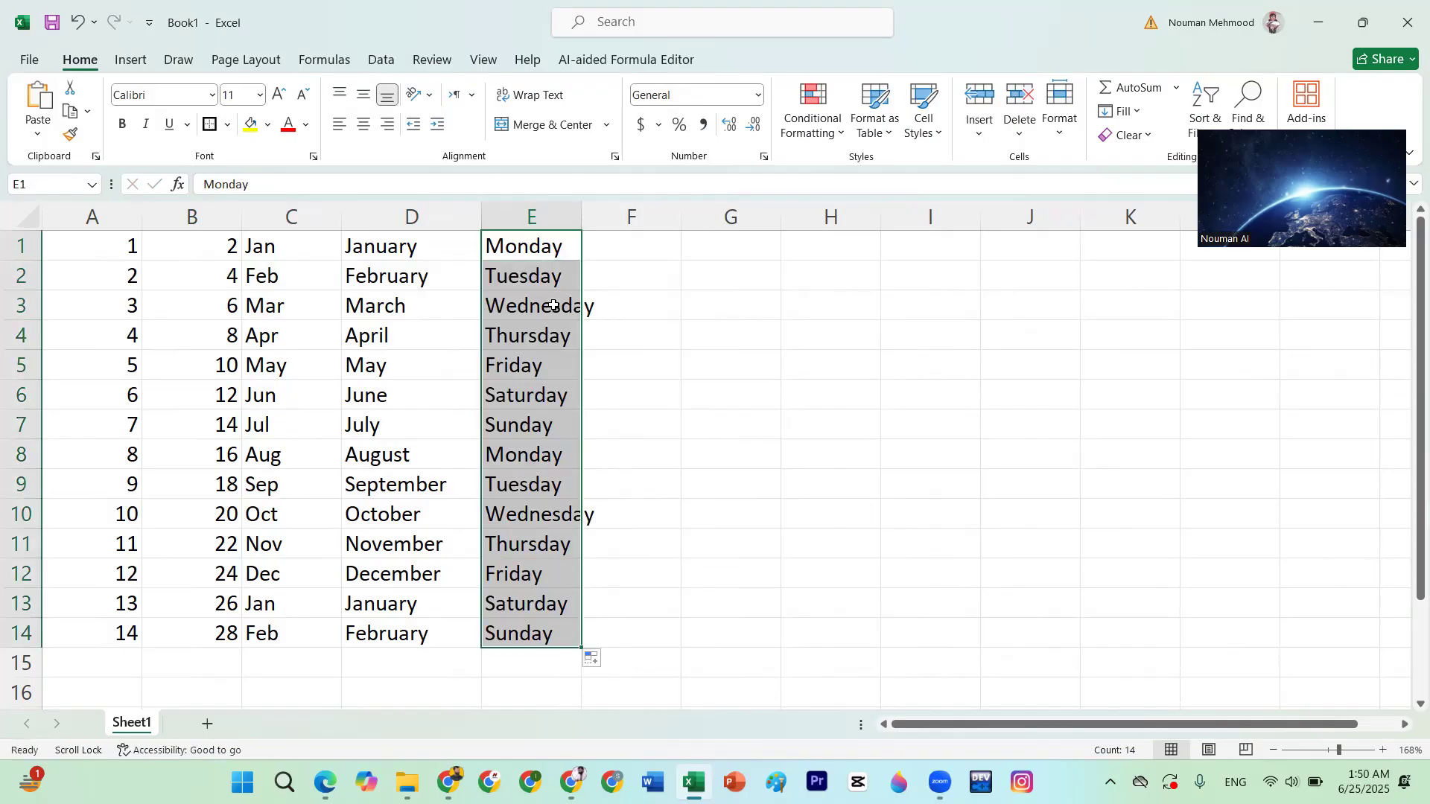
{"action": "double_click", "coordinate": [580, 215]}
Enter Mon in cell F1 and auto-fill the abbreviated weekday names down to F14
{"action": "left_click", "coordinate": [649, 253]}
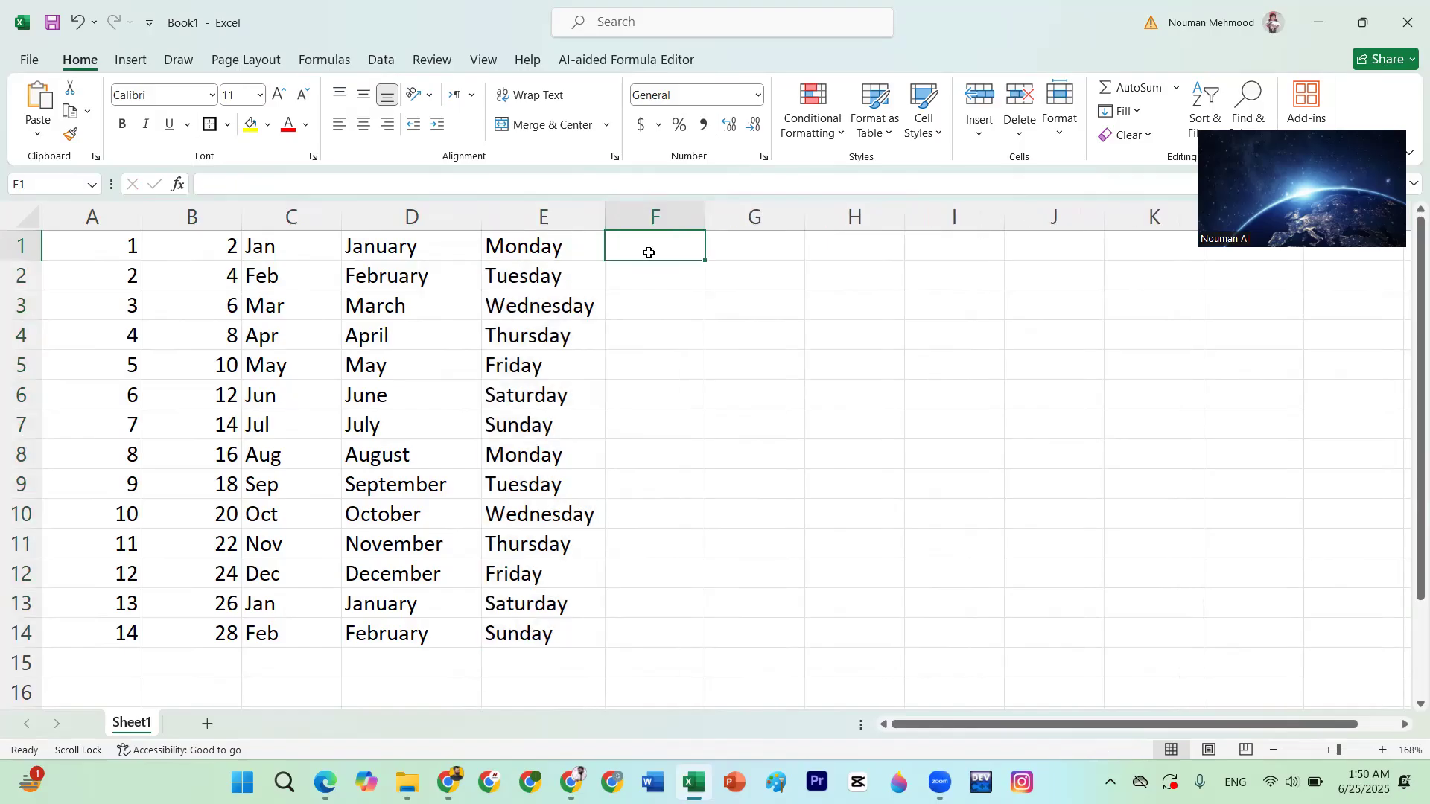
{"action": "type", "text": "Mon"}
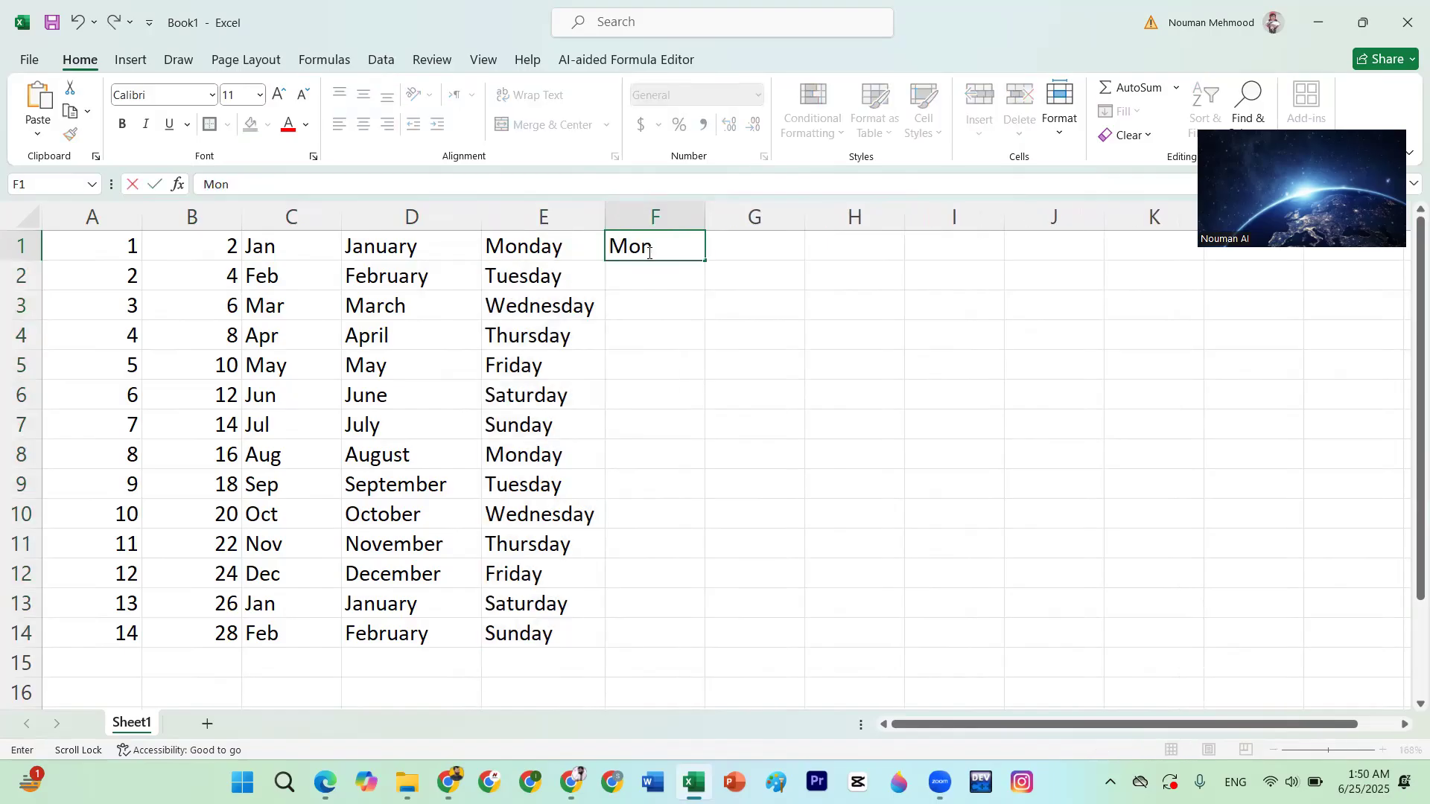
{"action": "double_click", "coordinate": [706, 262]}
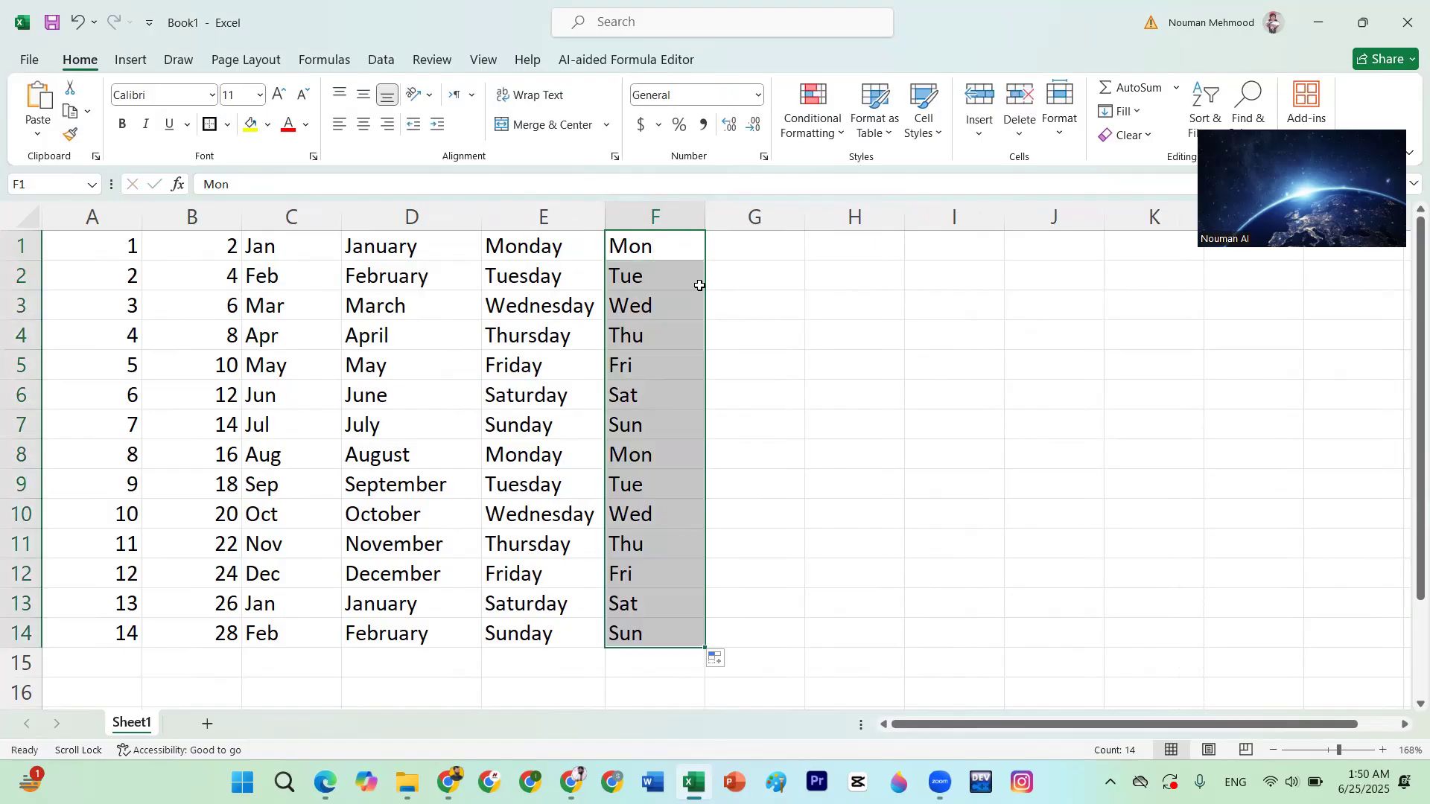
Highlight the filled ranges C1:C14 and B1:B14 to review the abbreviated month and number series
{"action": "left_click", "coordinate": [761, 245]}
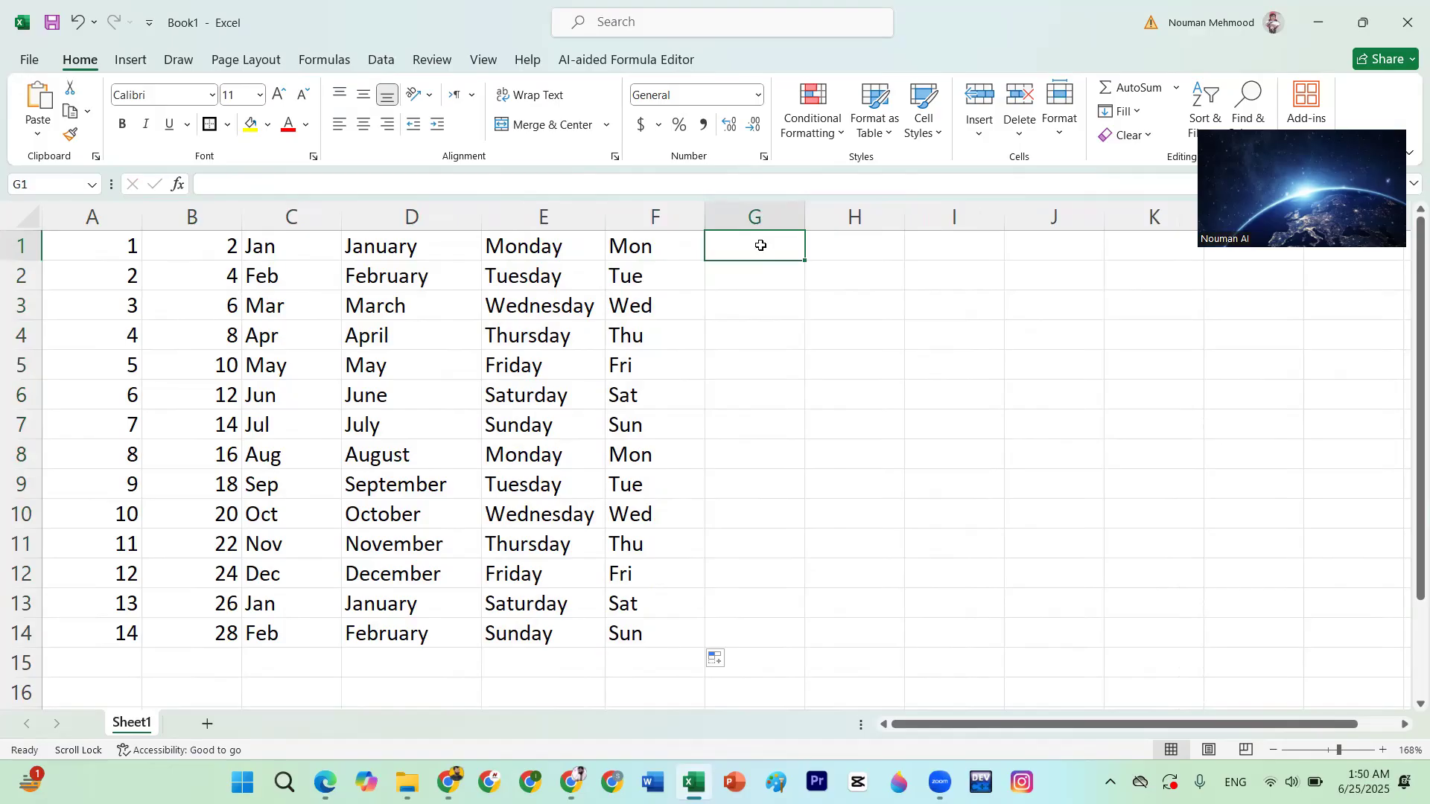
{"action": "left_click_drag", "start_coordinate": [277, 247], "coordinate": [275, 633]}
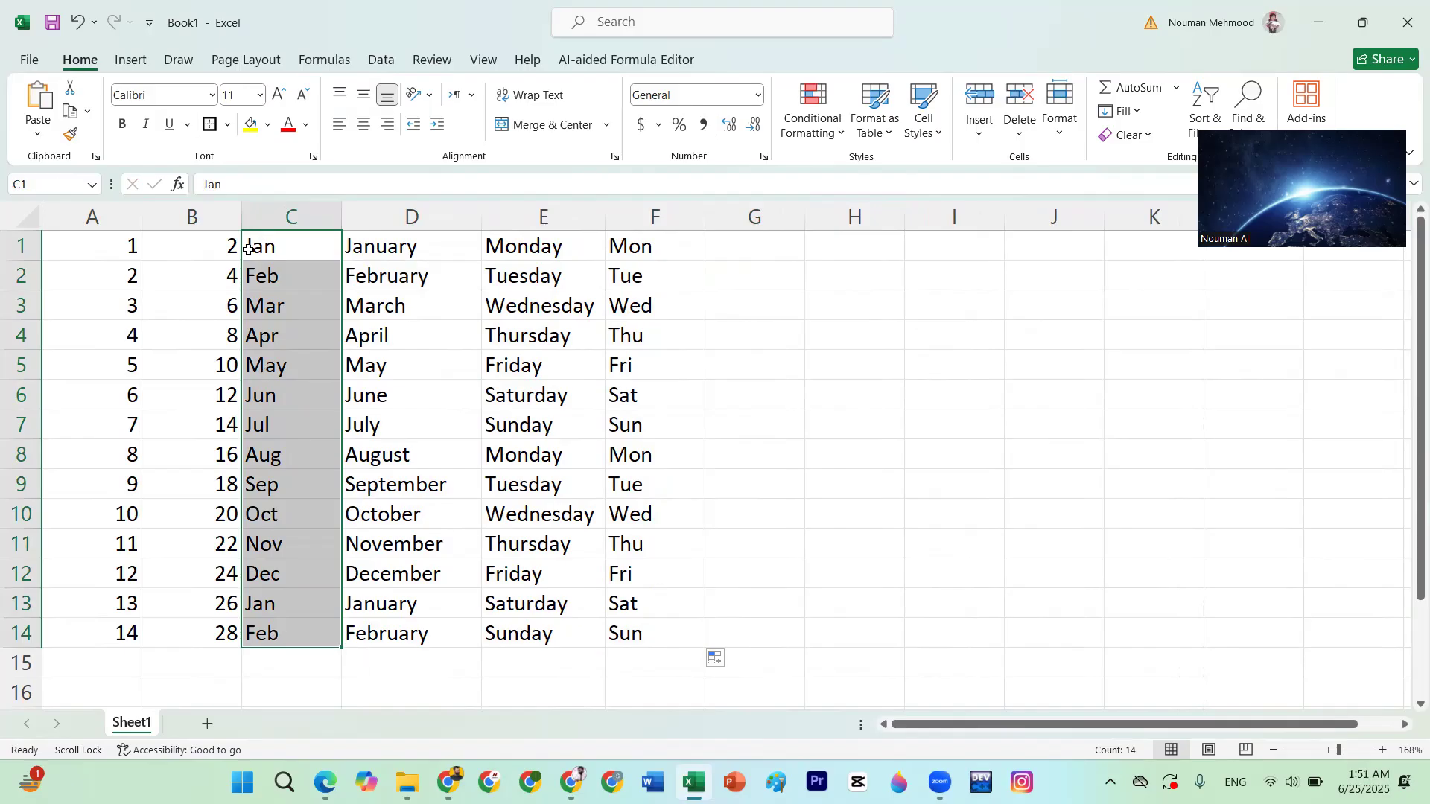
{"action": "left_click_drag", "start_coordinate": [211, 239], "coordinate": [186, 623]}
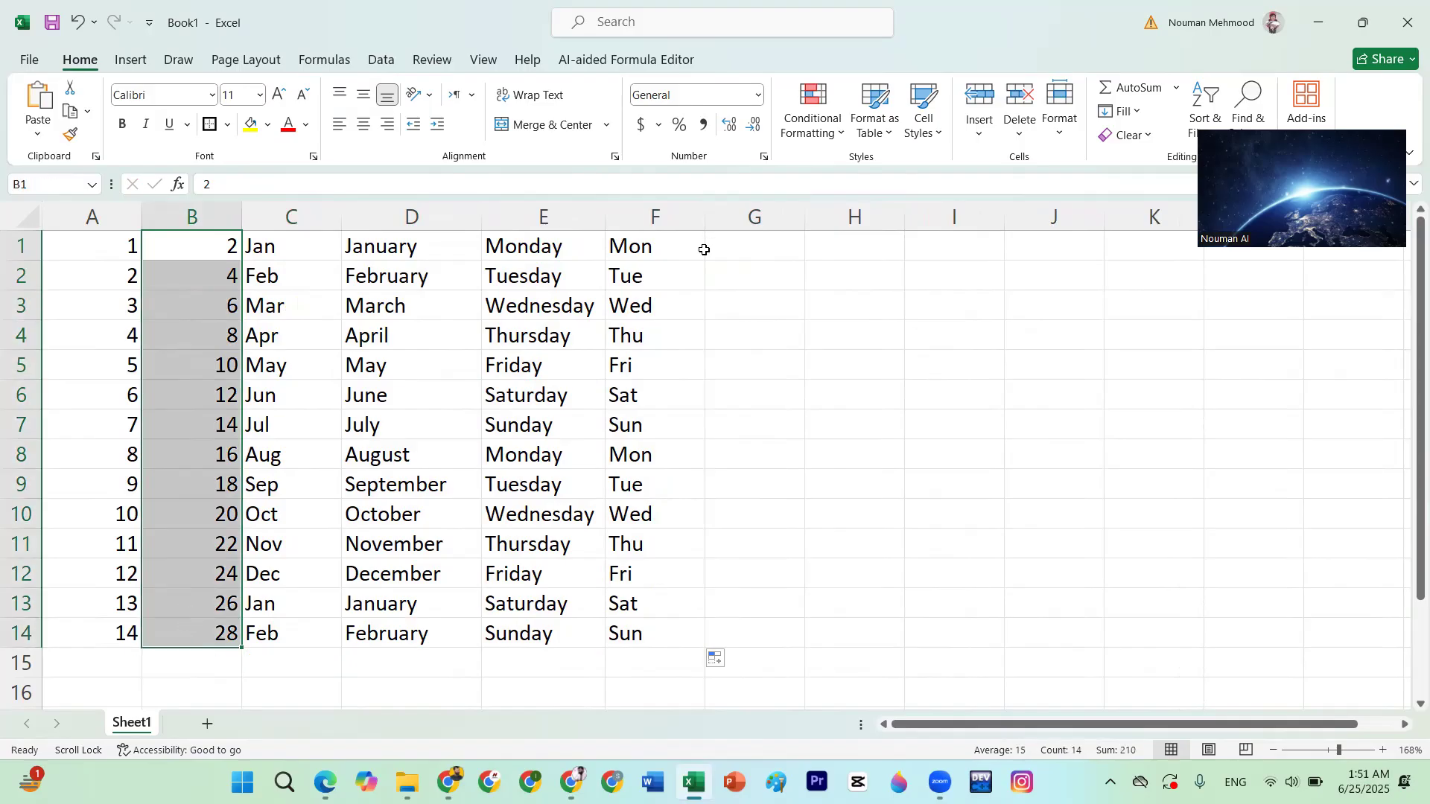
Try entering the date 25/06/2025 in cell G1, widening column G and auto-filling the dates down to G8
{"action": "left_click", "coordinate": [750, 247]}
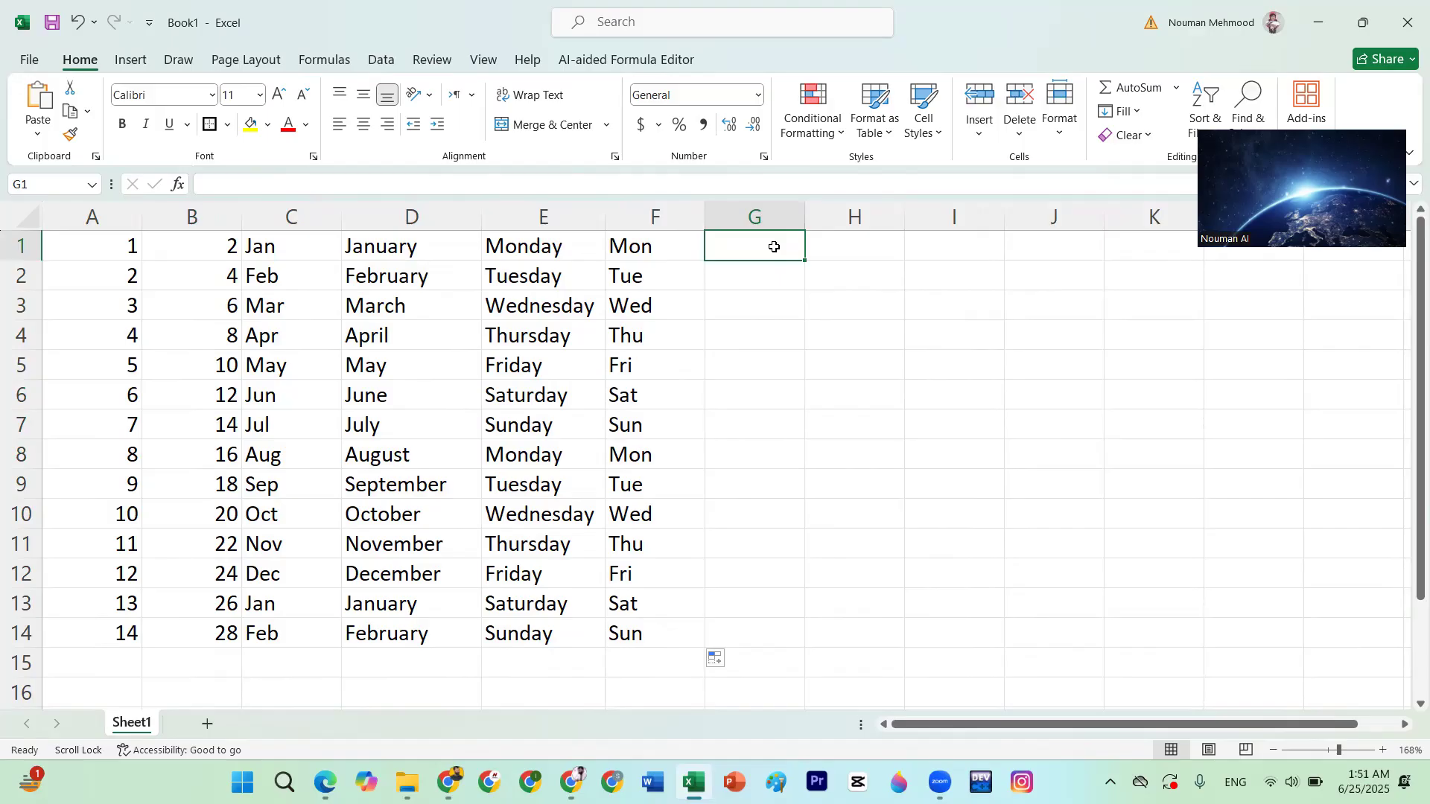
{"action": "right_click", "coordinate": [774, 246]}
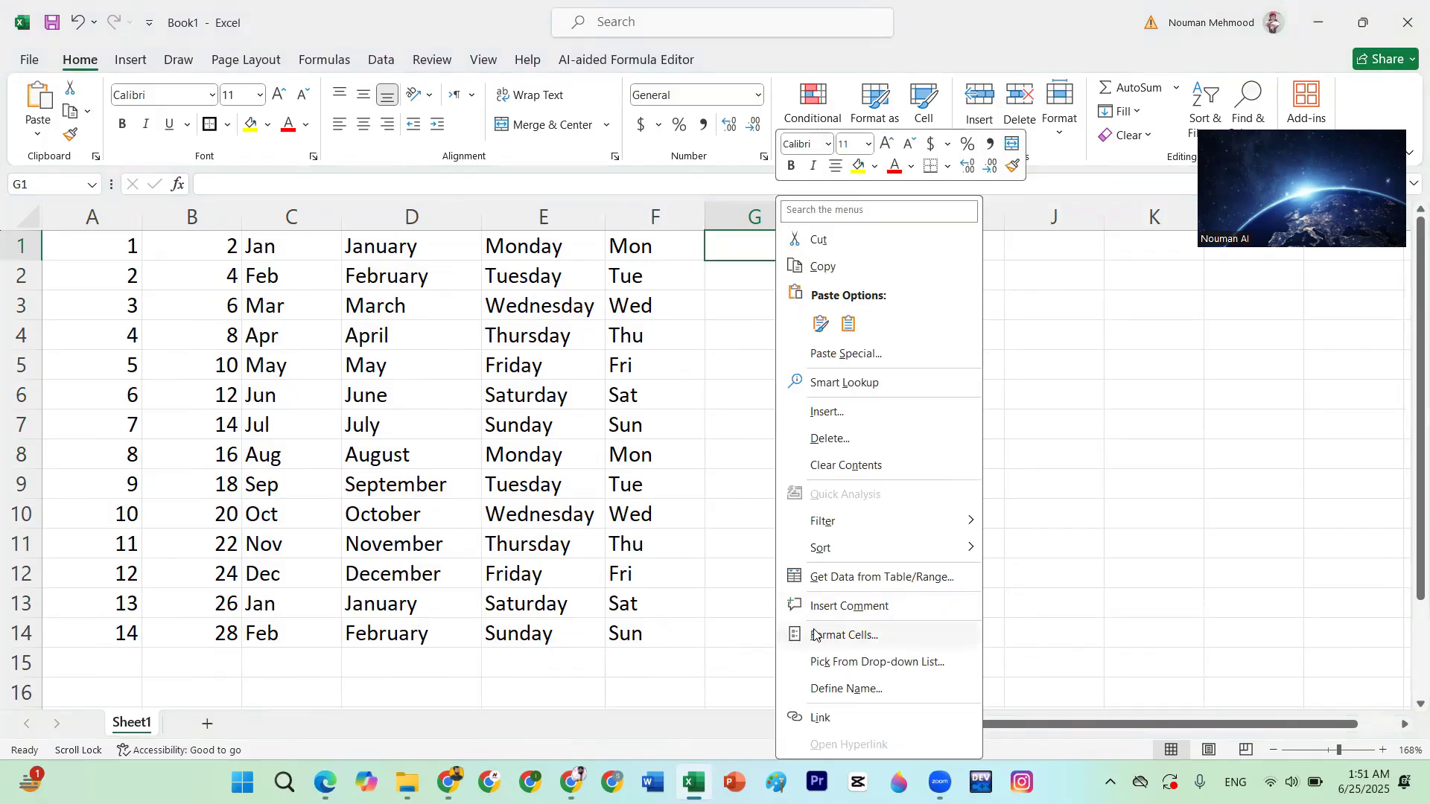
{"action": "left_click", "coordinate": [730, 242]}
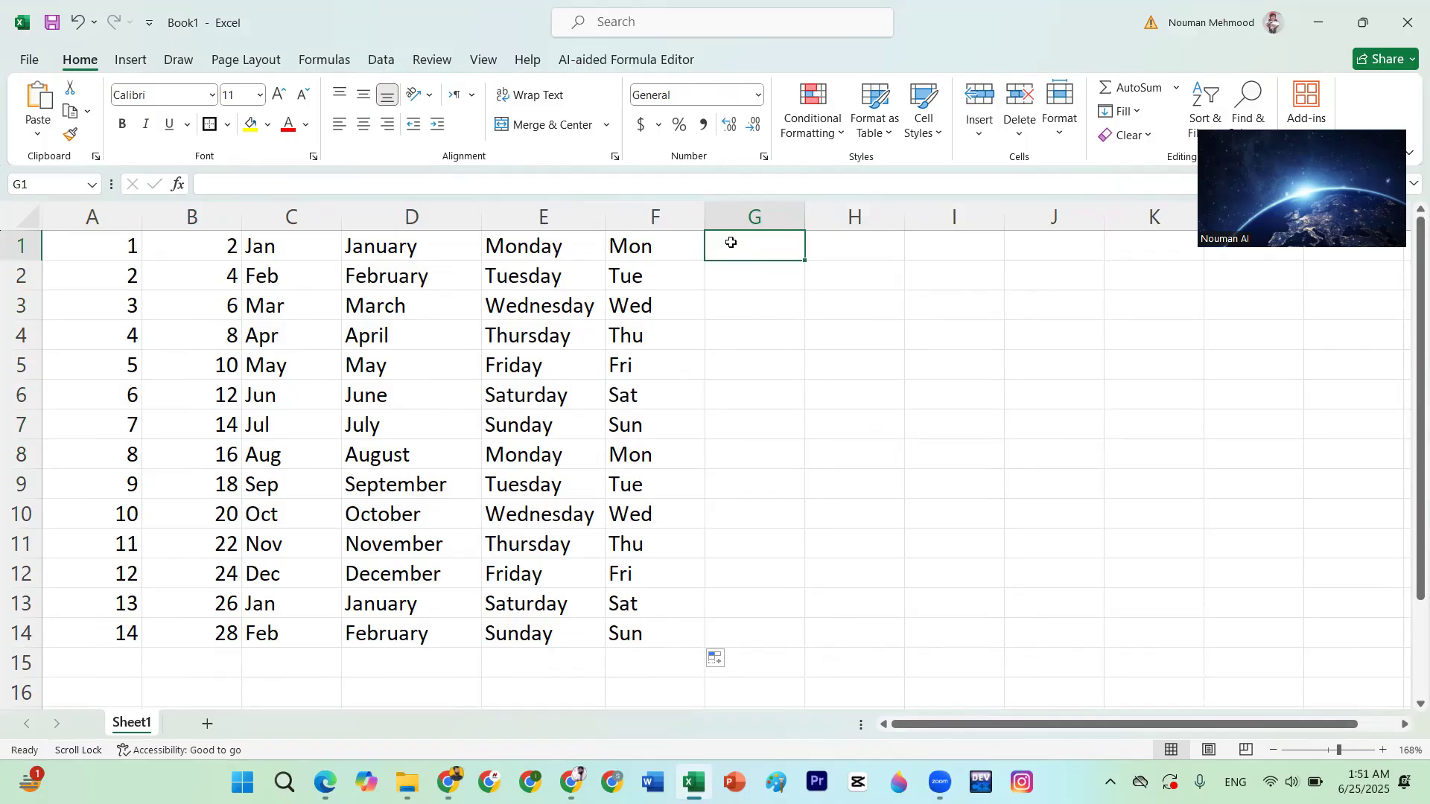
{"action": "type", "text": "06"}
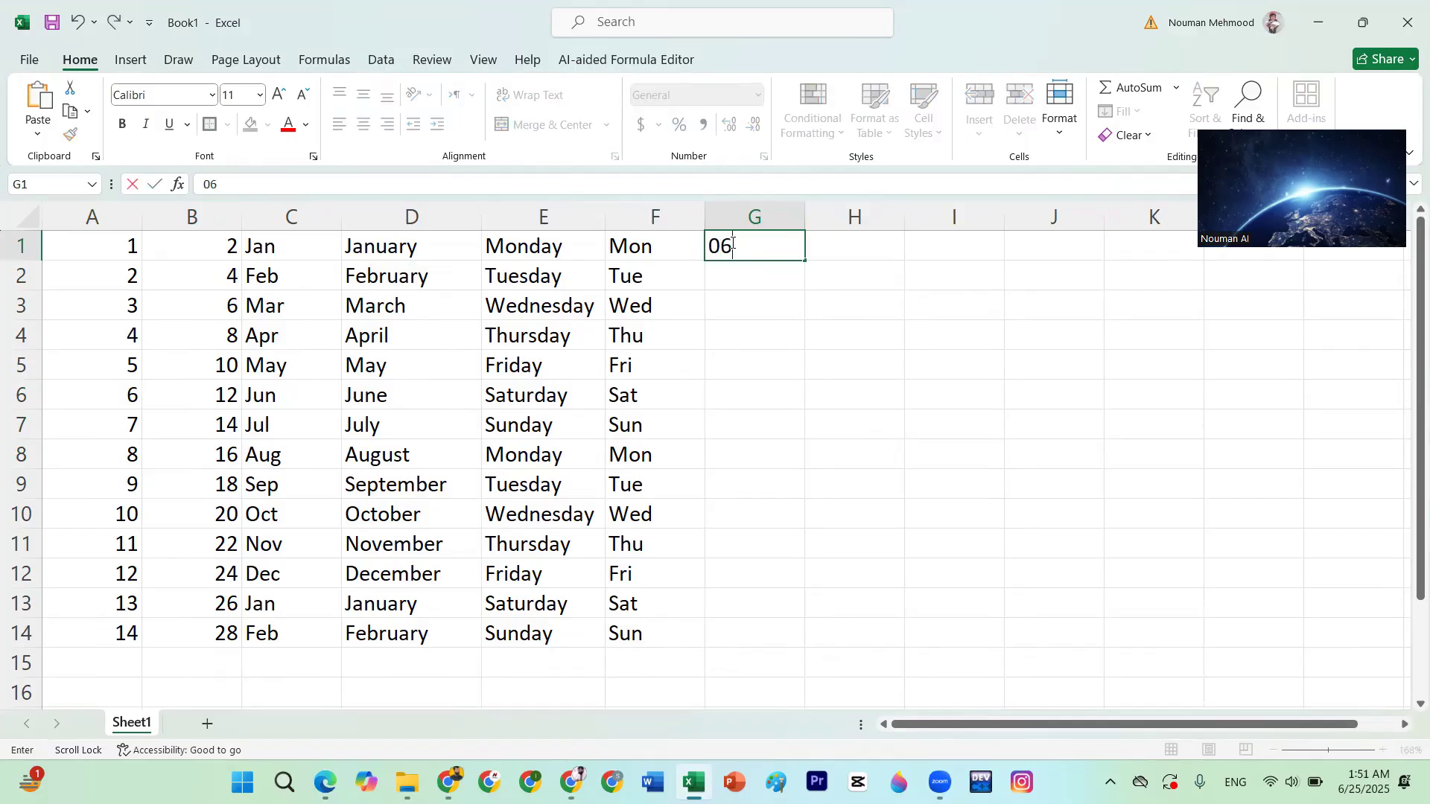
{"action": "key", "text": "BackSpace"}
{"action": "key", "text": "BackSpace"}
{"action": "type", "text": "25/06/2025"}
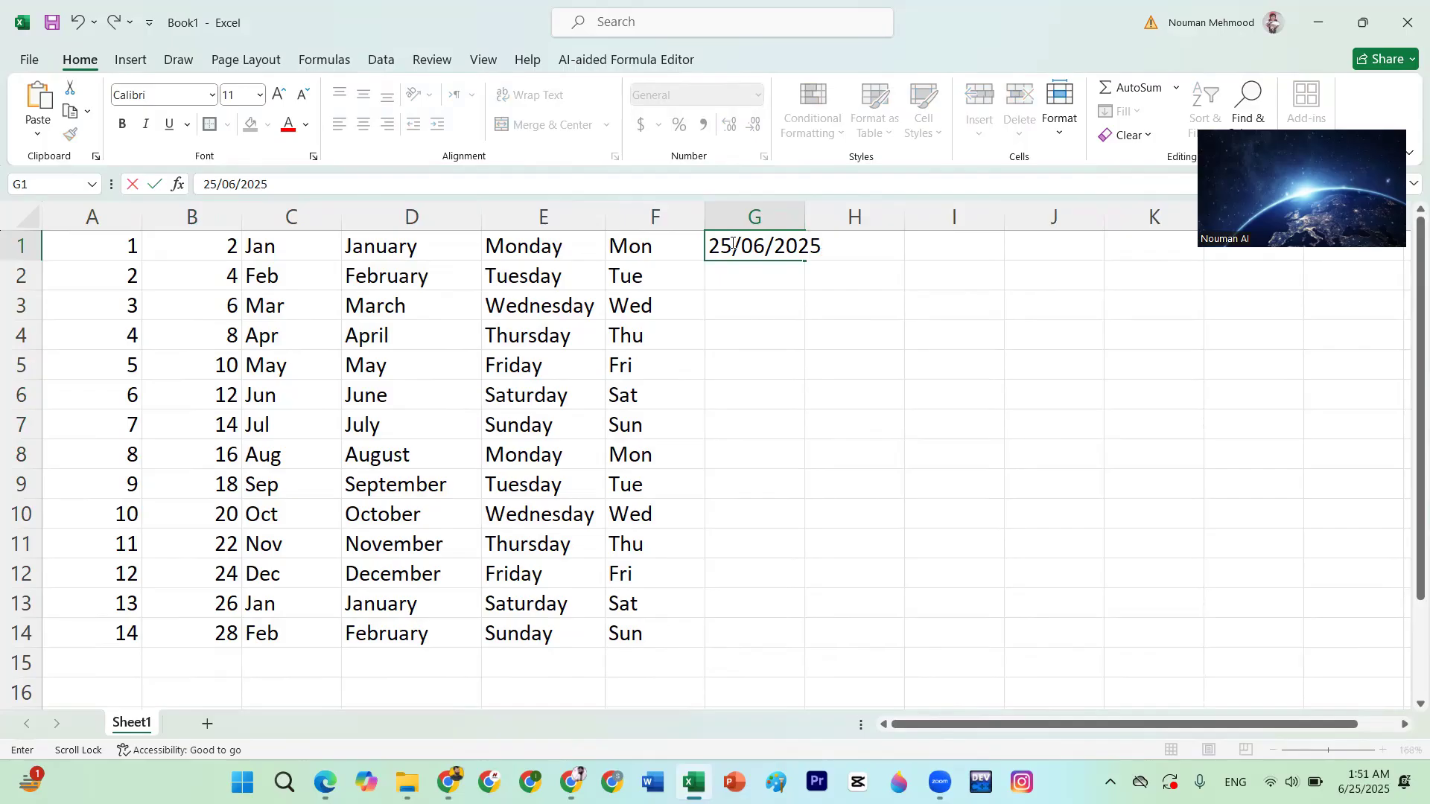
{"action": "key", "text": "Return"}
{"action": "left_click_drag", "start_coordinate": [835, 220], "coordinate": [809, 460]}
{"action": "left_click", "coordinate": [834, 256]}
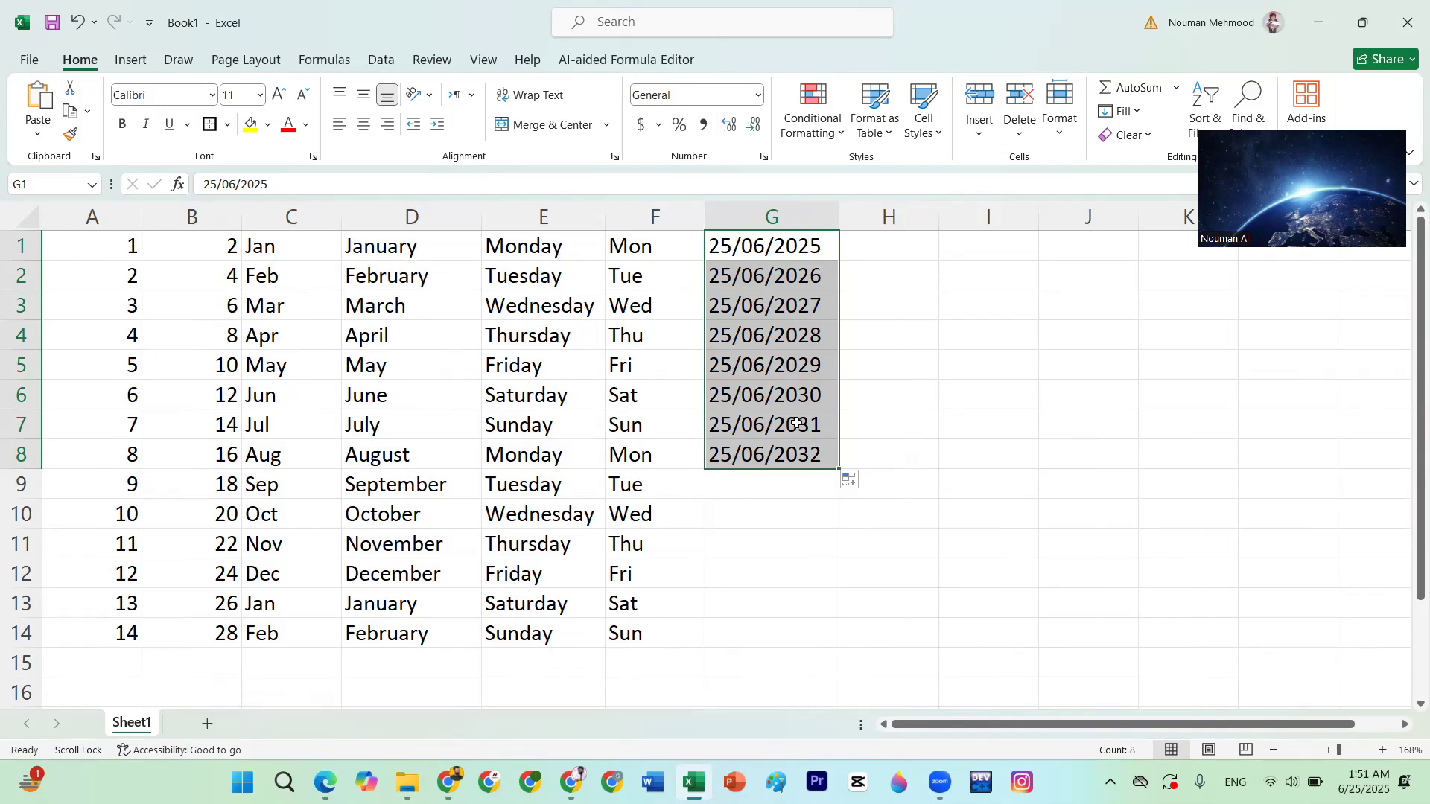
Clear the filled dates in G1:G8, and undo the clearing, the fill, the column widening and the date entry
{"action": "key", "text": "Delete"}
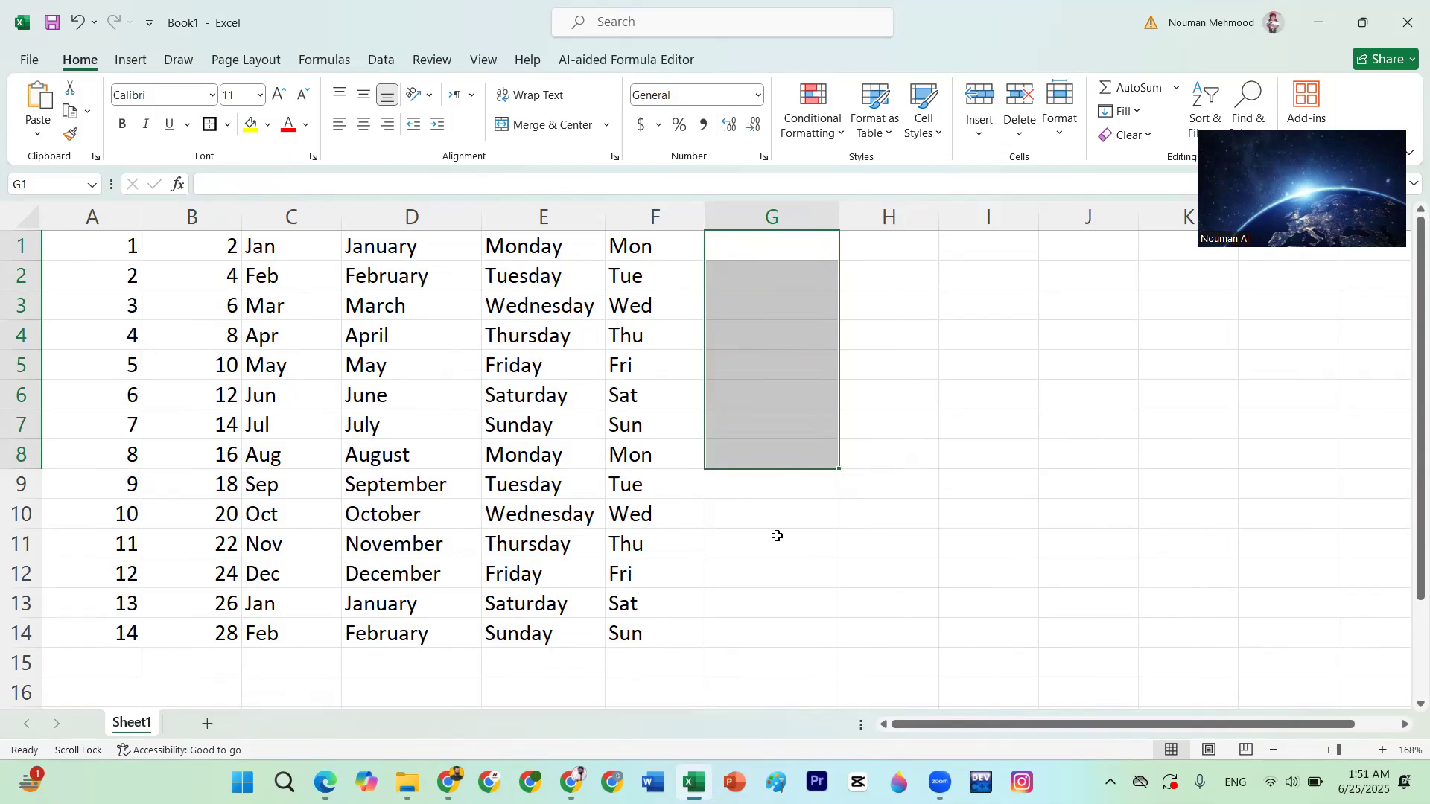
{"action": "key", "text": "ctrl+z"}
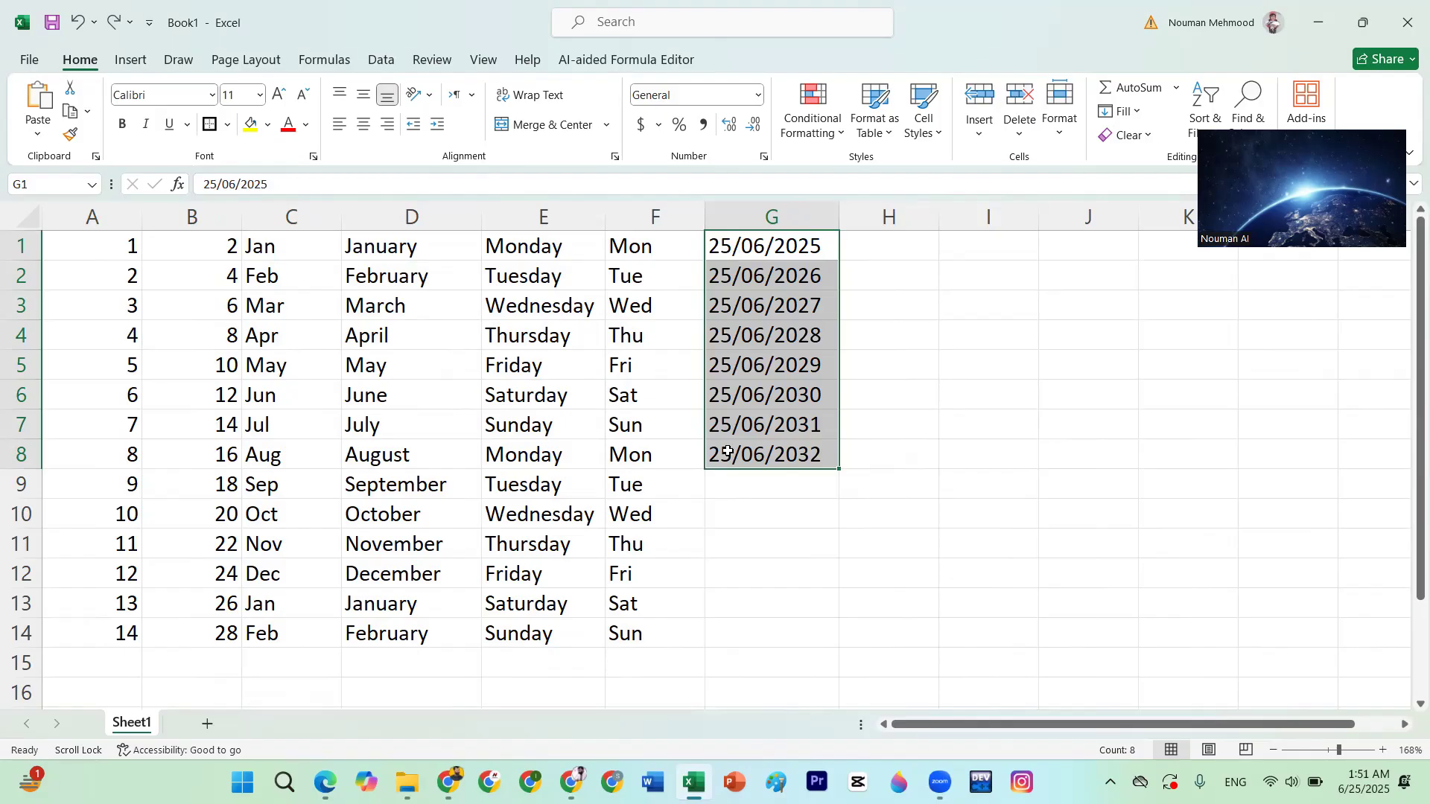
{"action": "key", "text": "ctrl+z"}
{"action": "key", "text": "ctrl+z"}
{"action": "key", "text": "ctrl+z"}
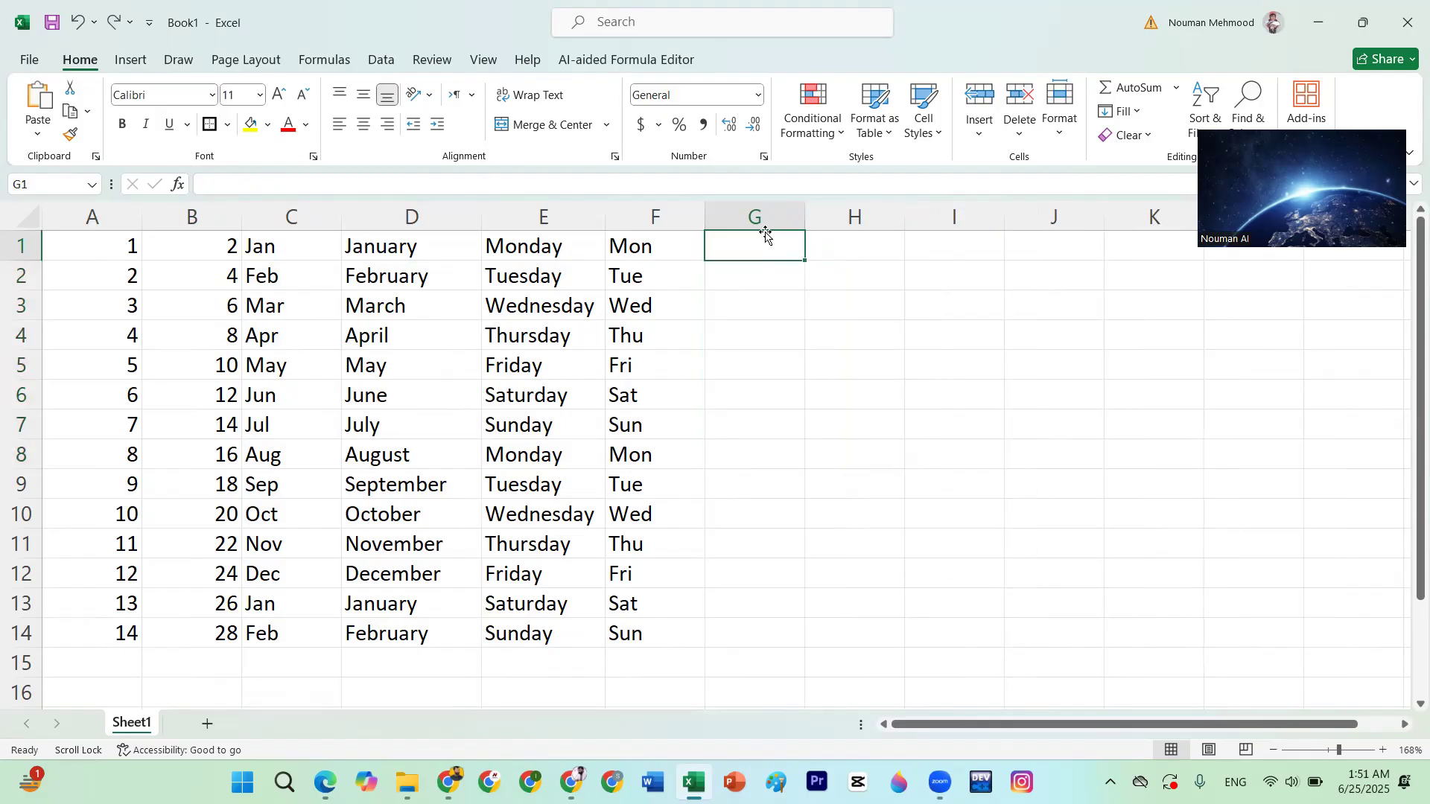
Apply the custom number format dd/mm/yyyy to cell G1
{"action": "right_click", "coordinate": [730, 254]}
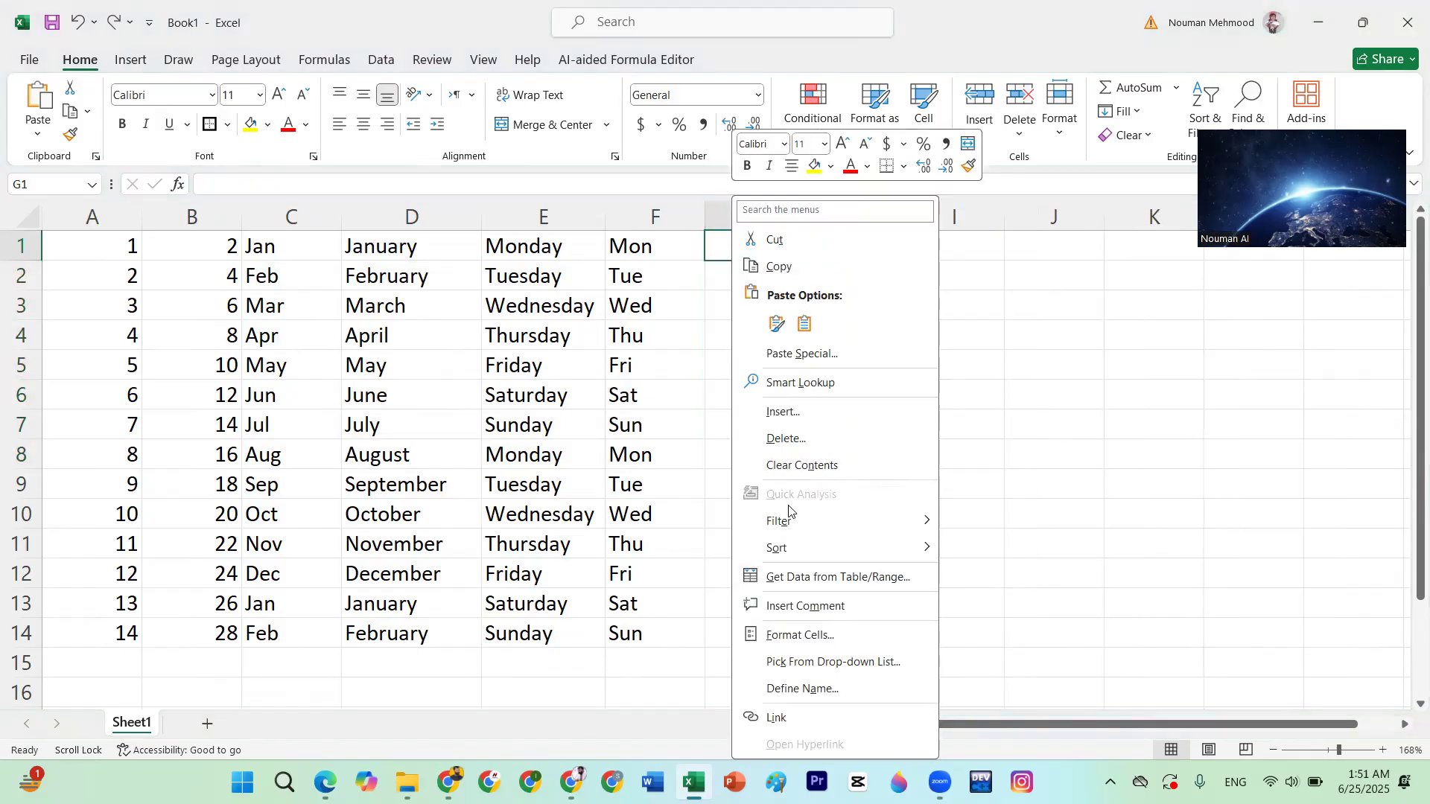
{"action": "left_click", "coordinate": [801, 637]}
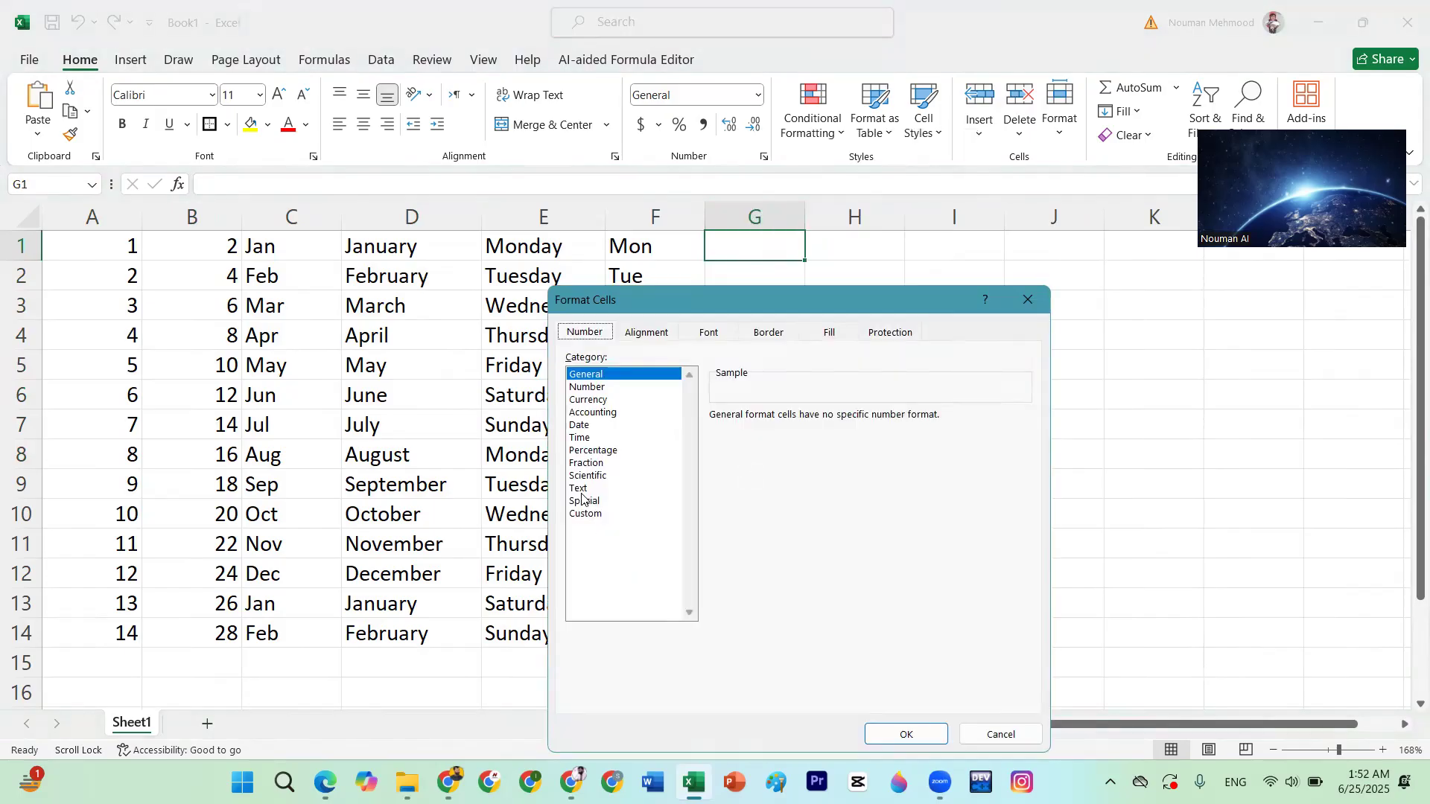
{"action": "left_click", "coordinate": [580, 425]}
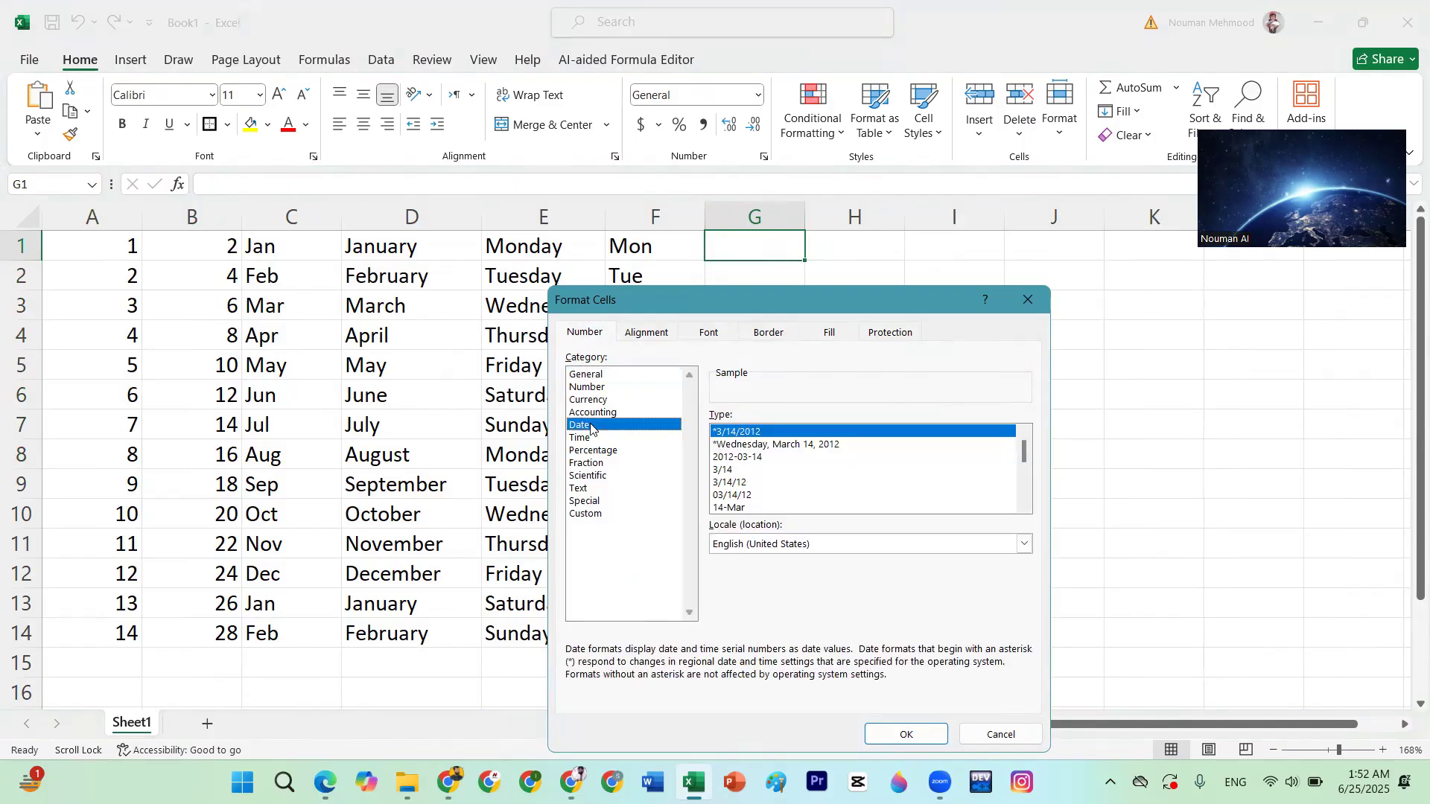
{"action": "left_click", "coordinate": [586, 516]}
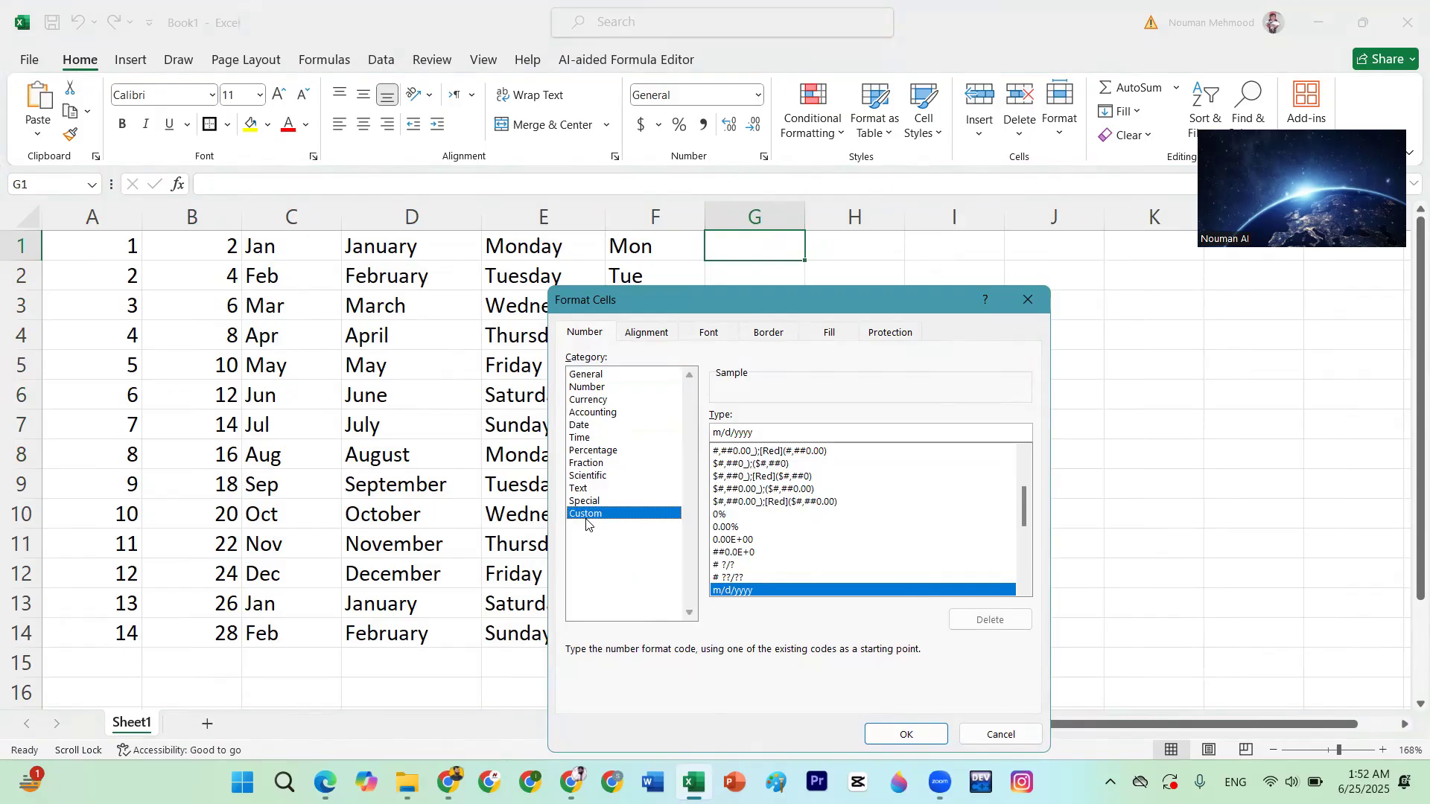
{"action": "left_click", "coordinate": [779, 436]}
{"action": "left_click_drag", "start_coordinate": [715, 430], "coordinate": [704, 435]}
{"action": "type", "text": "dd"}
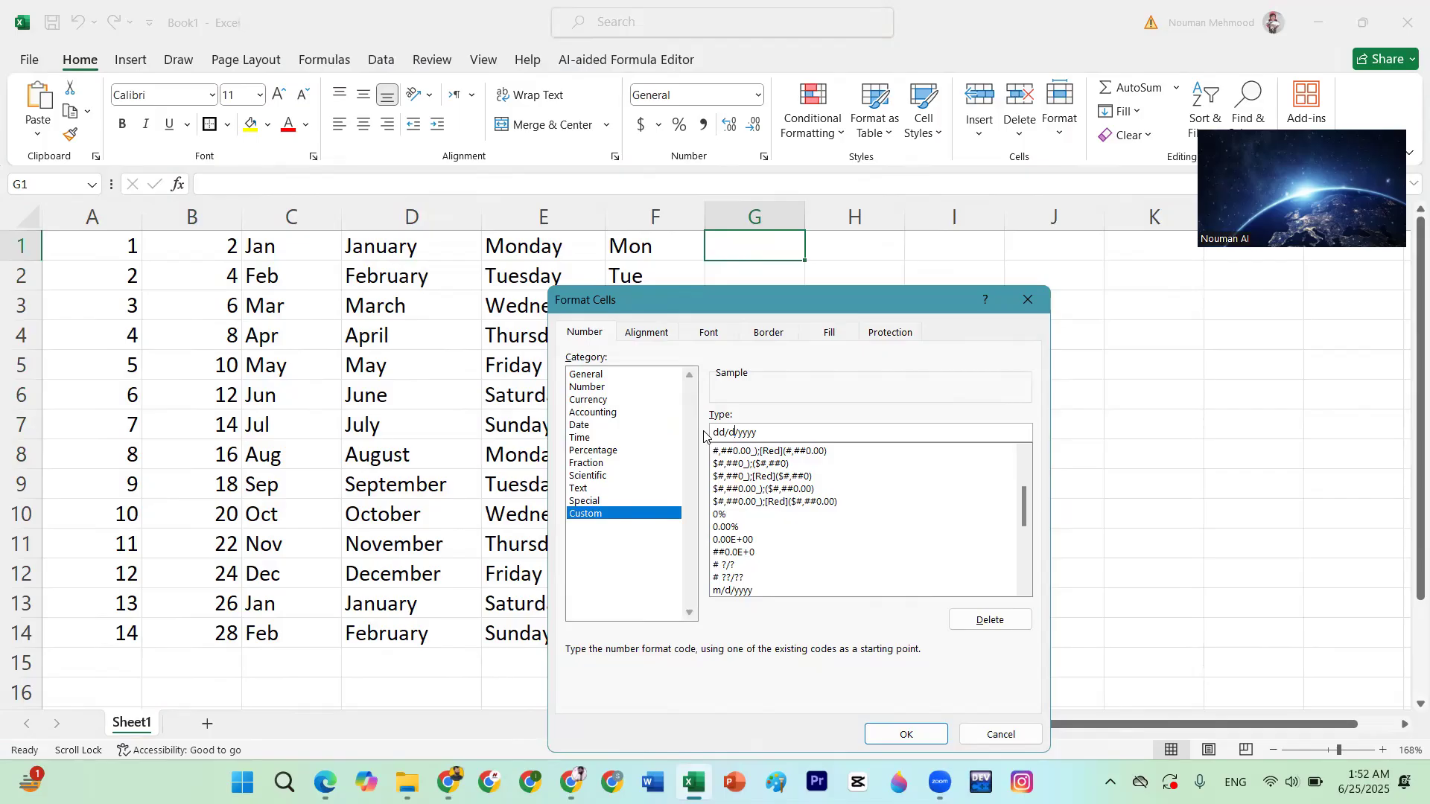
{"action": "key", "text": "BackSpace"}
{"action": "type", "text": "mm"}
{"action": "left_click", "coordinate": [897, 734]}
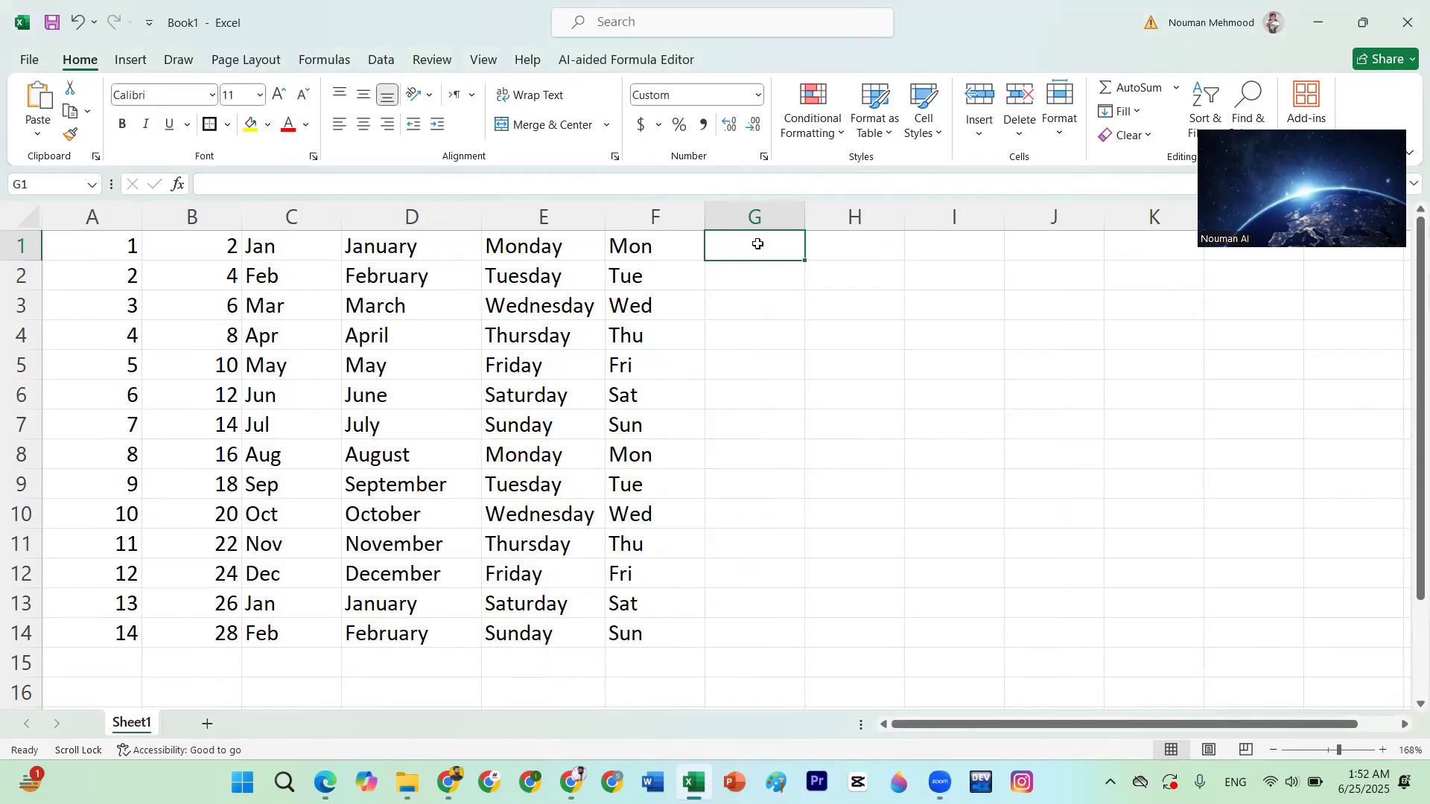
Enter the date 06/25/2025 in cell G1 and widen column G to fit the whole date
{"action": "type", "text": "06/25/2025"}
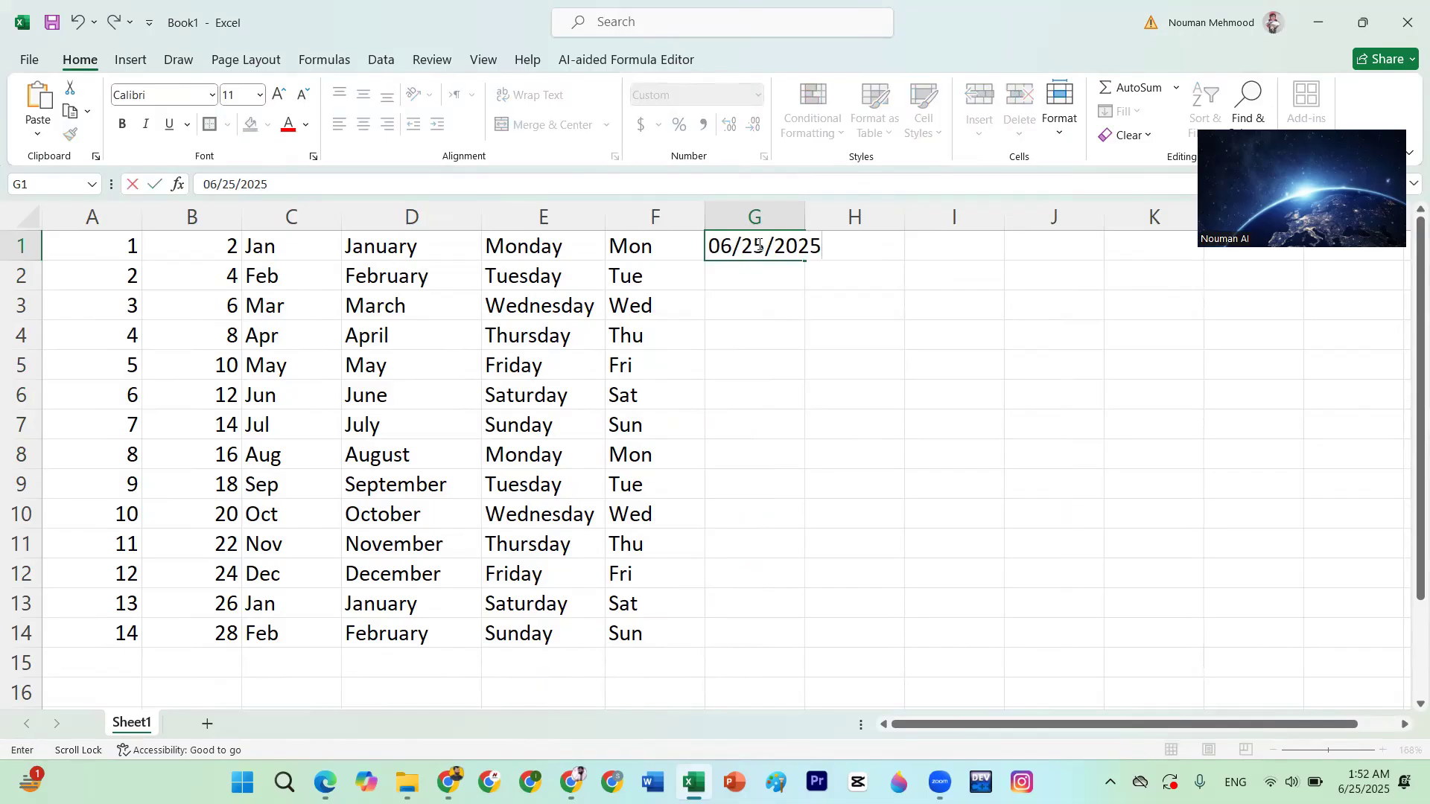
{"action": "key", "text": "Return"}
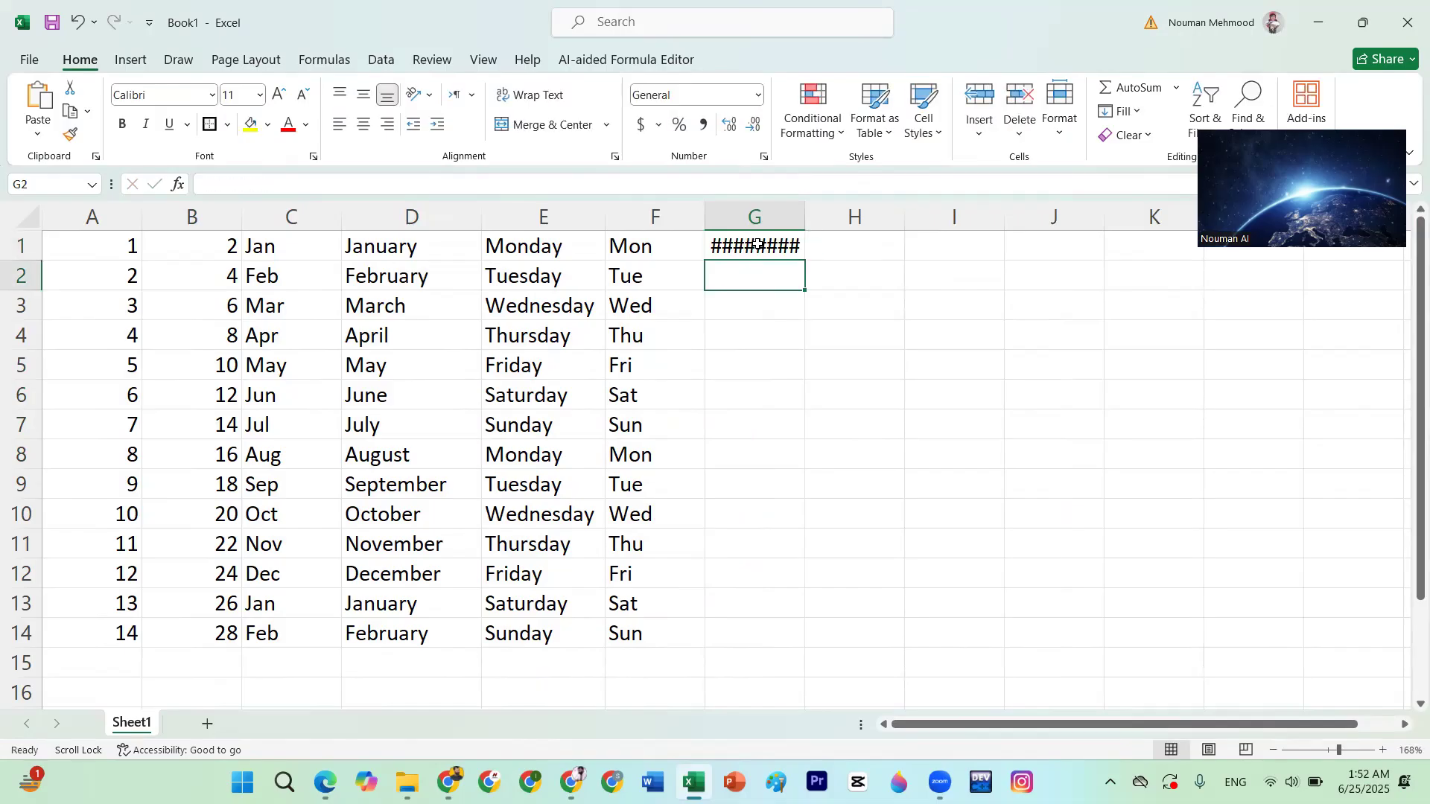
{"action": "left_click_drag", "start_coordinate": [805, 221], "coordinate": [827, 222]}
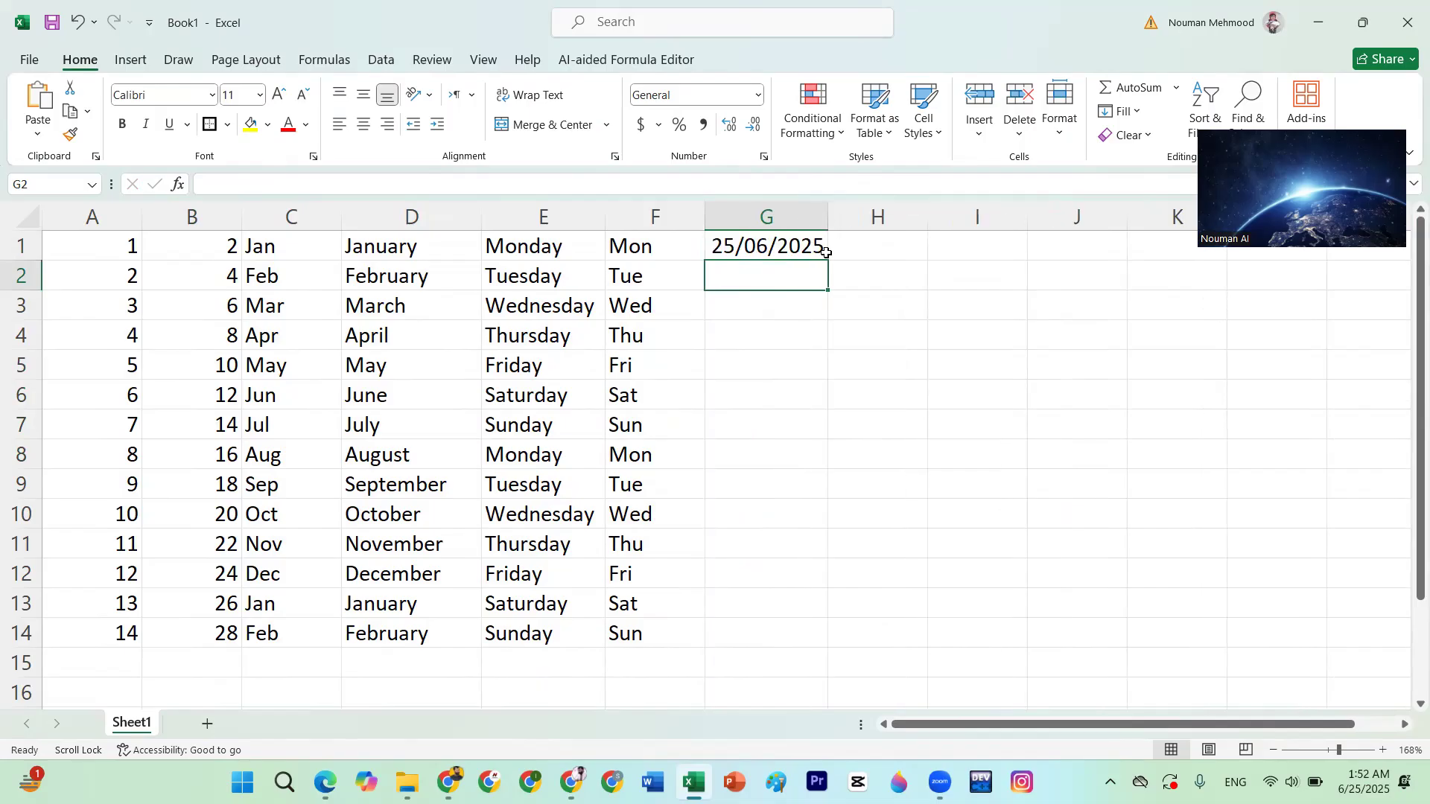
Auto-fill consecutive daily dates from G1 down to G14, and check the dates in cells G6, G7 and G14
{"action": "left_click", "coordinate": [806, 253]}
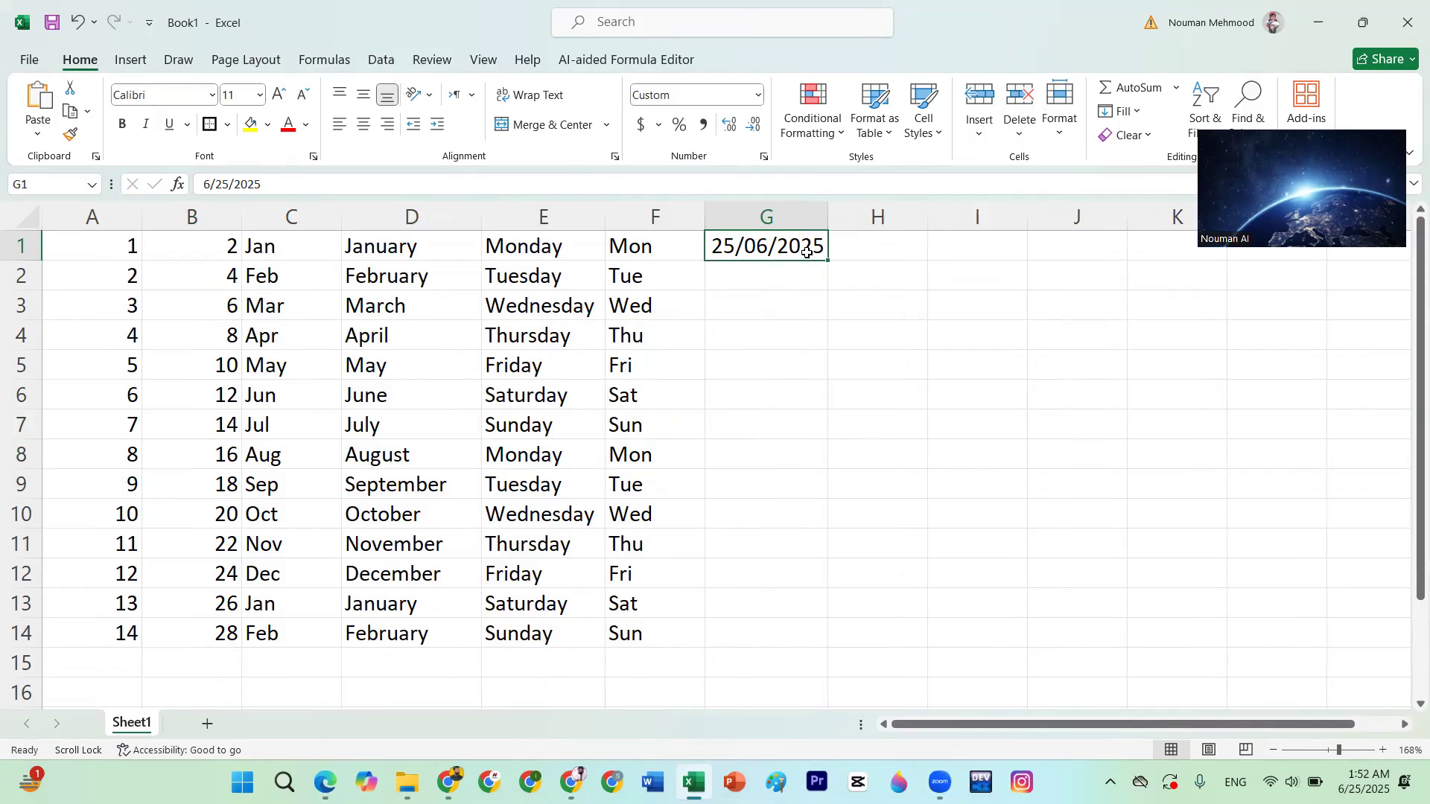
{"action": "left_click_drag", "start_coordinate": [798, 415], "coordinate": [779, 643]}
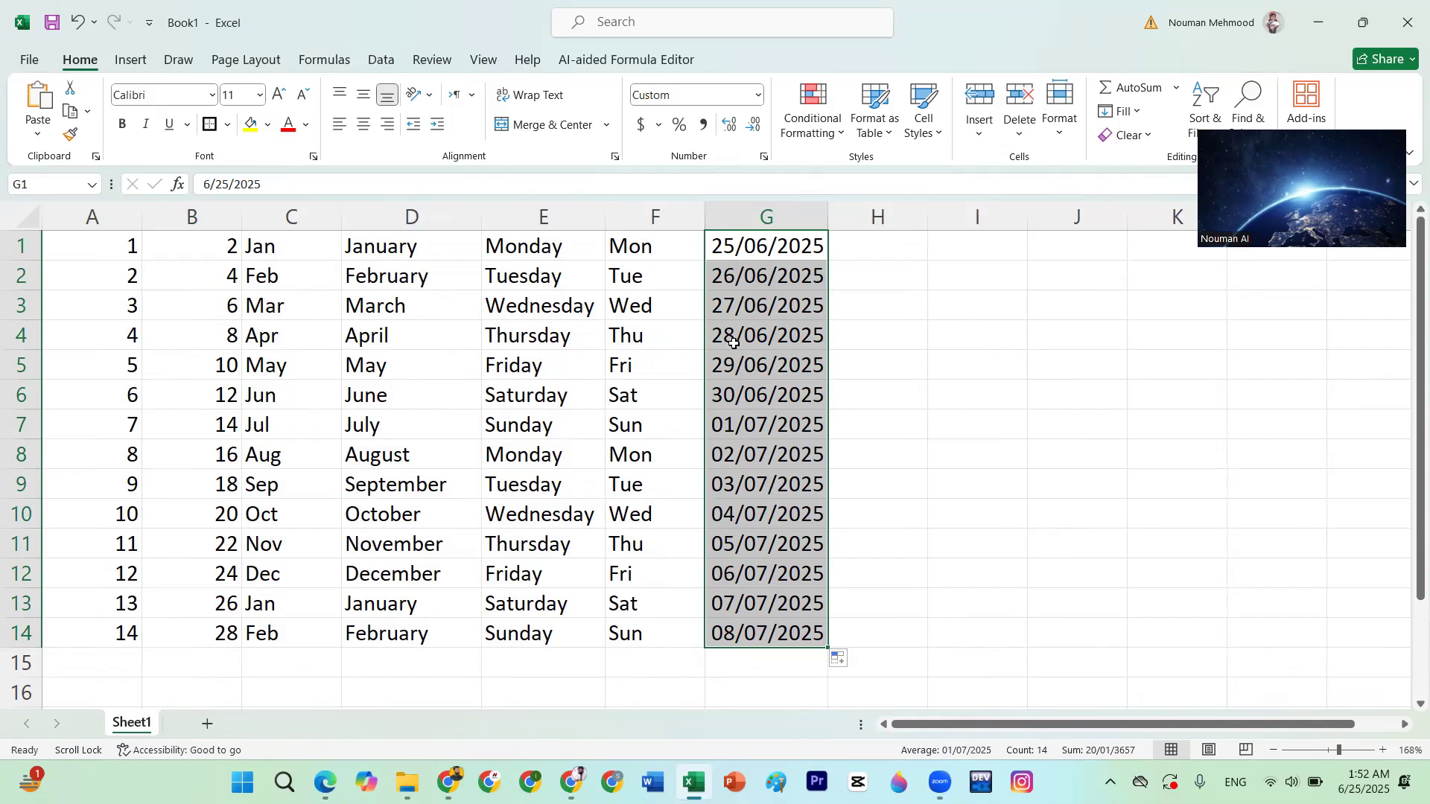
{"action": "left_click", "coordinate": [758, 401]}
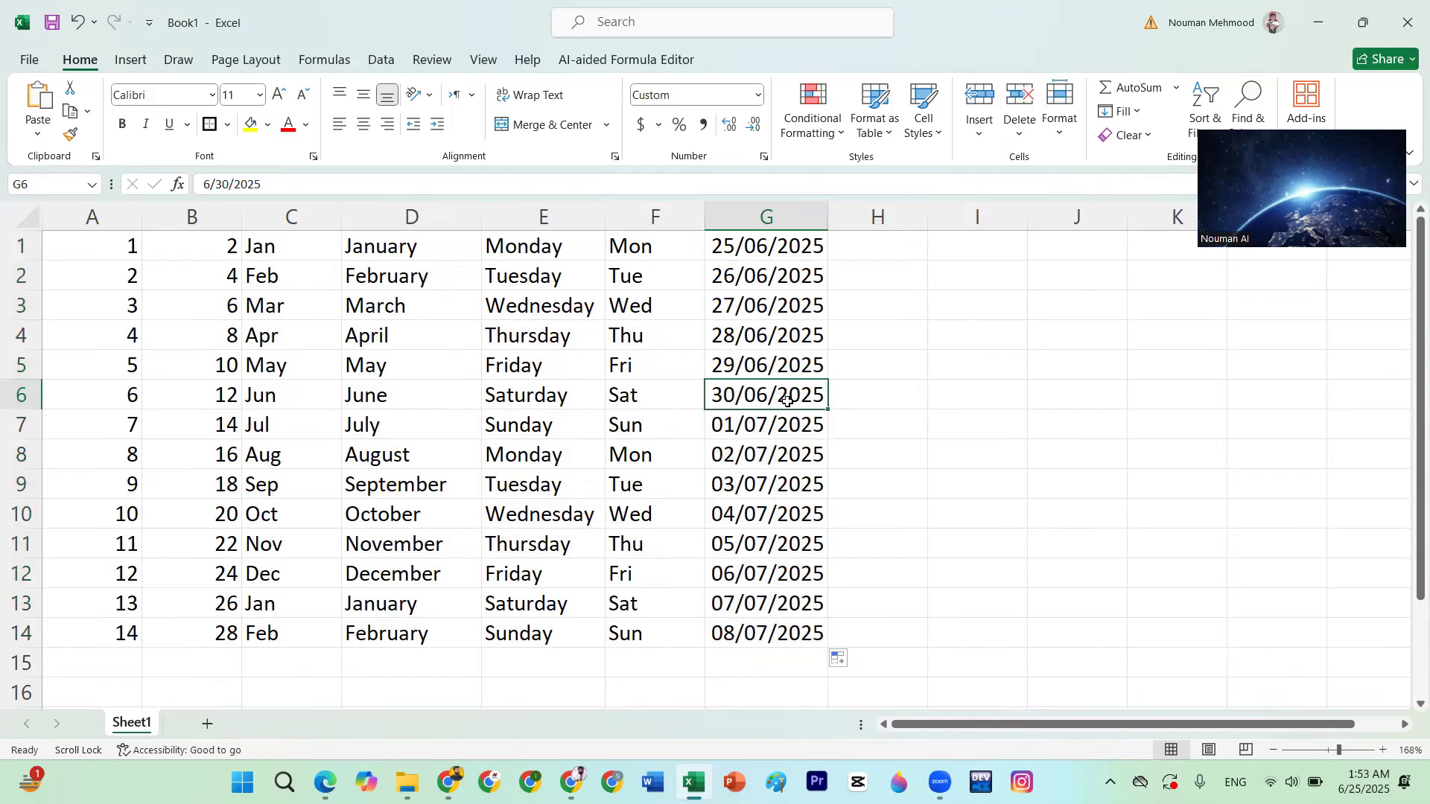
{"action": "left_click", "coordinate": [767, 426]}
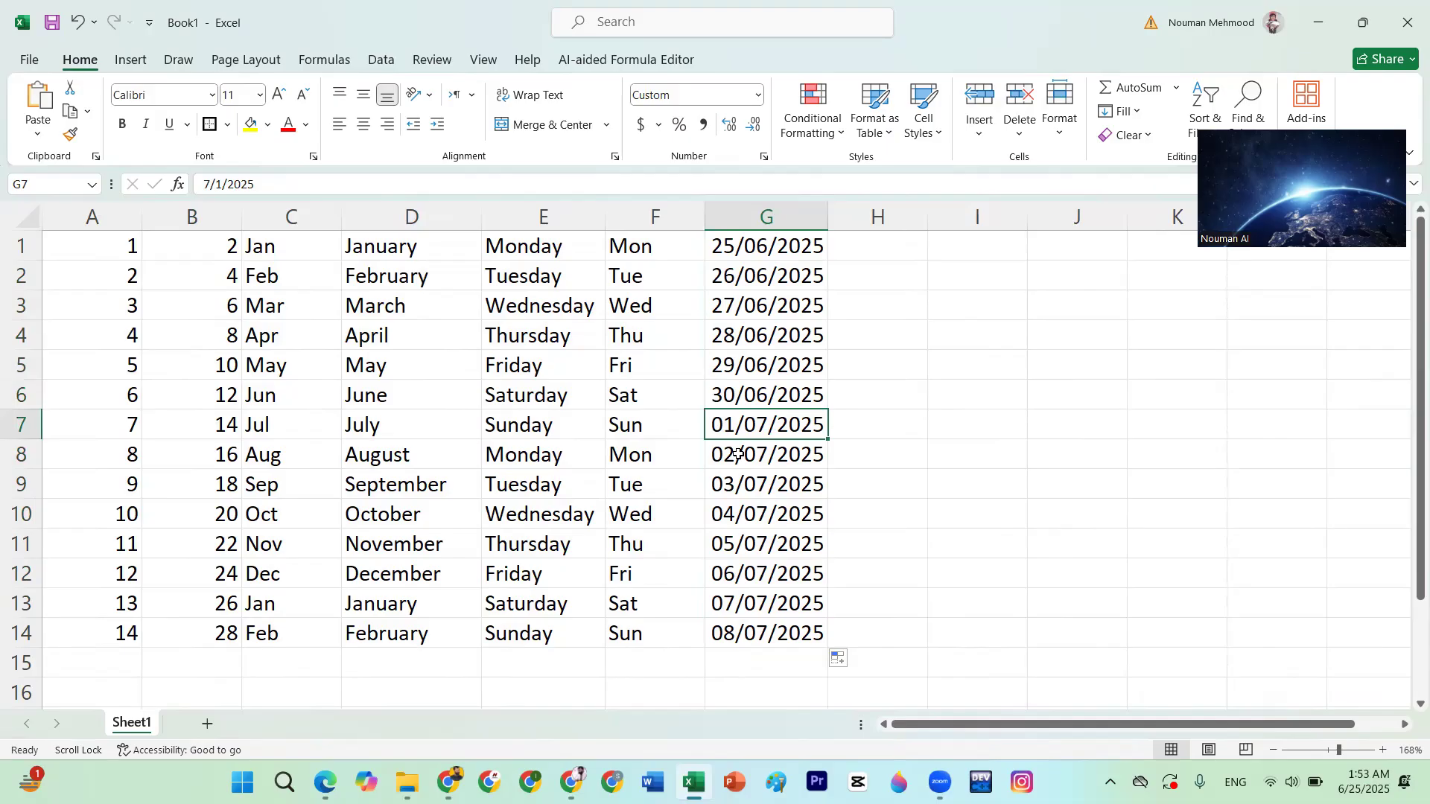
{"action": "left_click", "coordinate": [775, 635]}
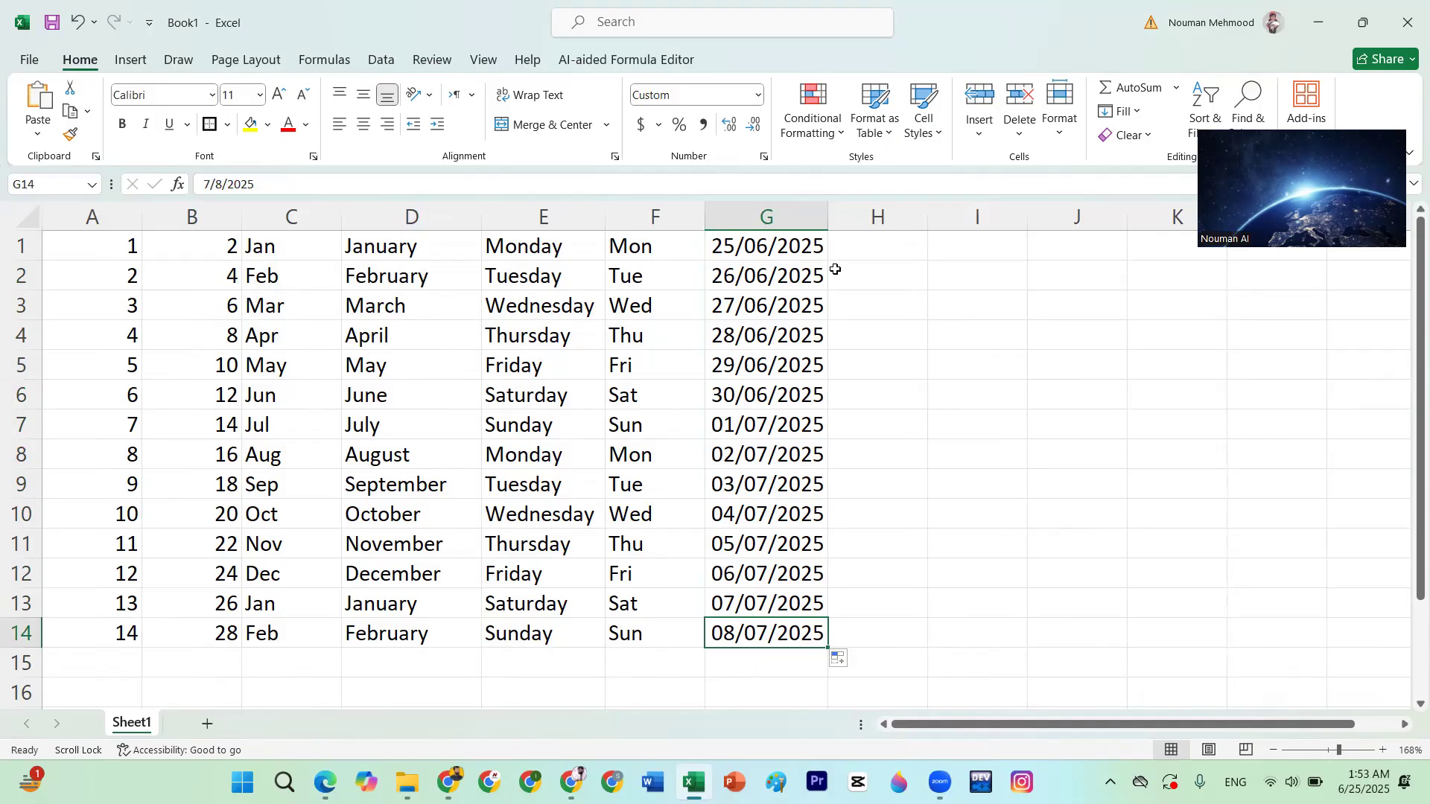
Widen column G slightly so that its dates have some extra room, and select cell H1
{"action": "left_click", "coordinate": [831, 239]}
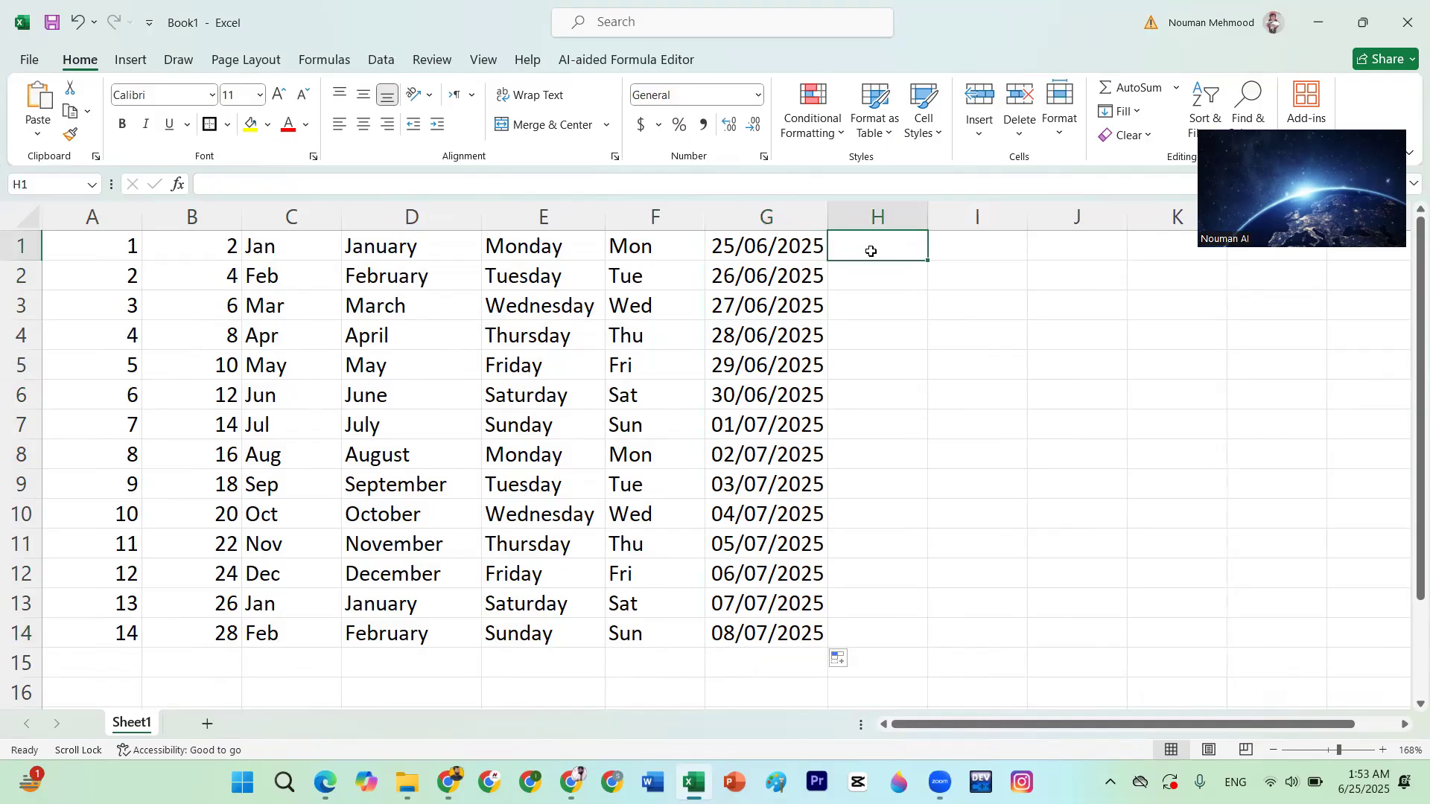
{"action": "left_click_drag", "start_coordinate": [833, 221], "coordinate": [843, 221]}
{"action": "left_click", "coordinate": [886, 309]}
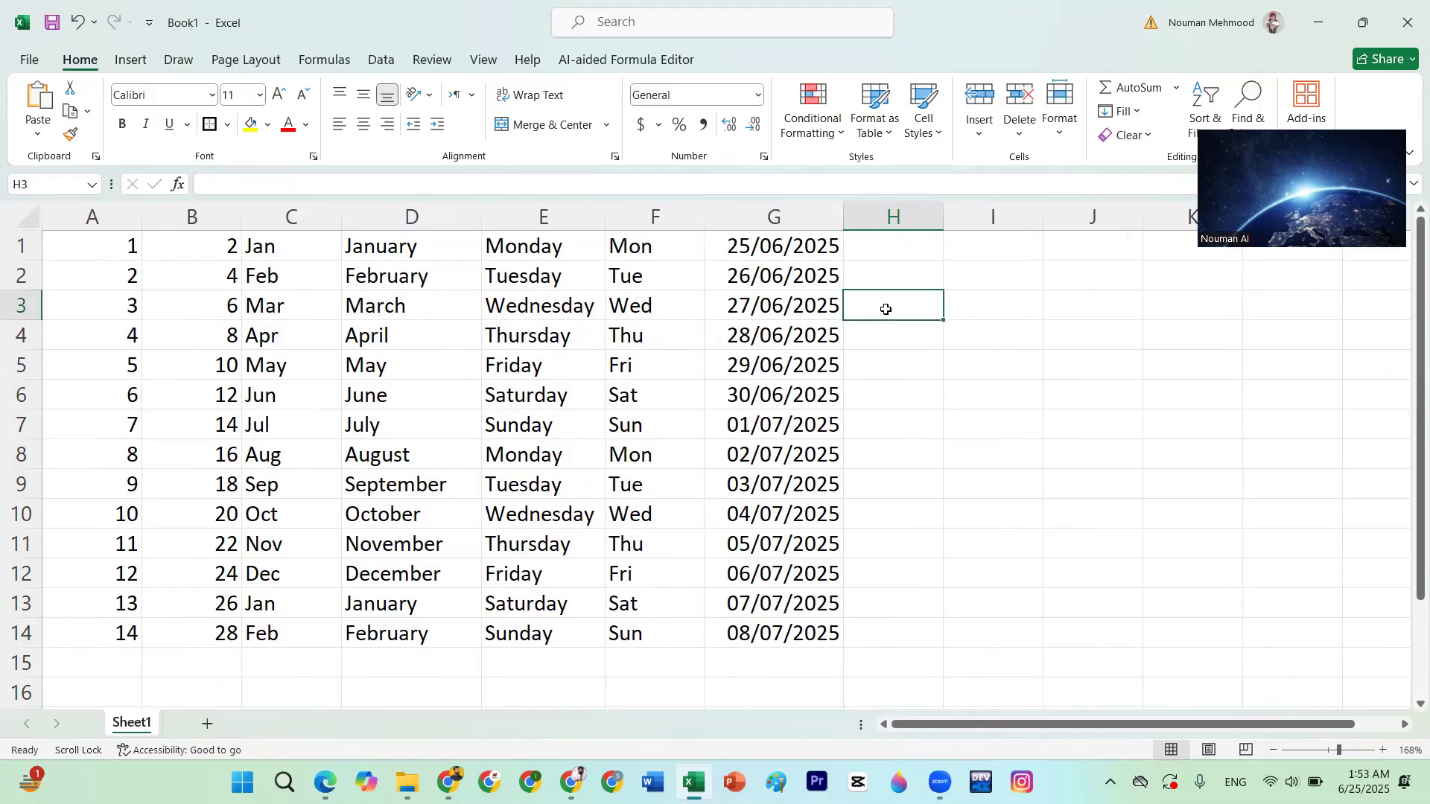
{"action": "double_click", "coordinate": [924, 246]}
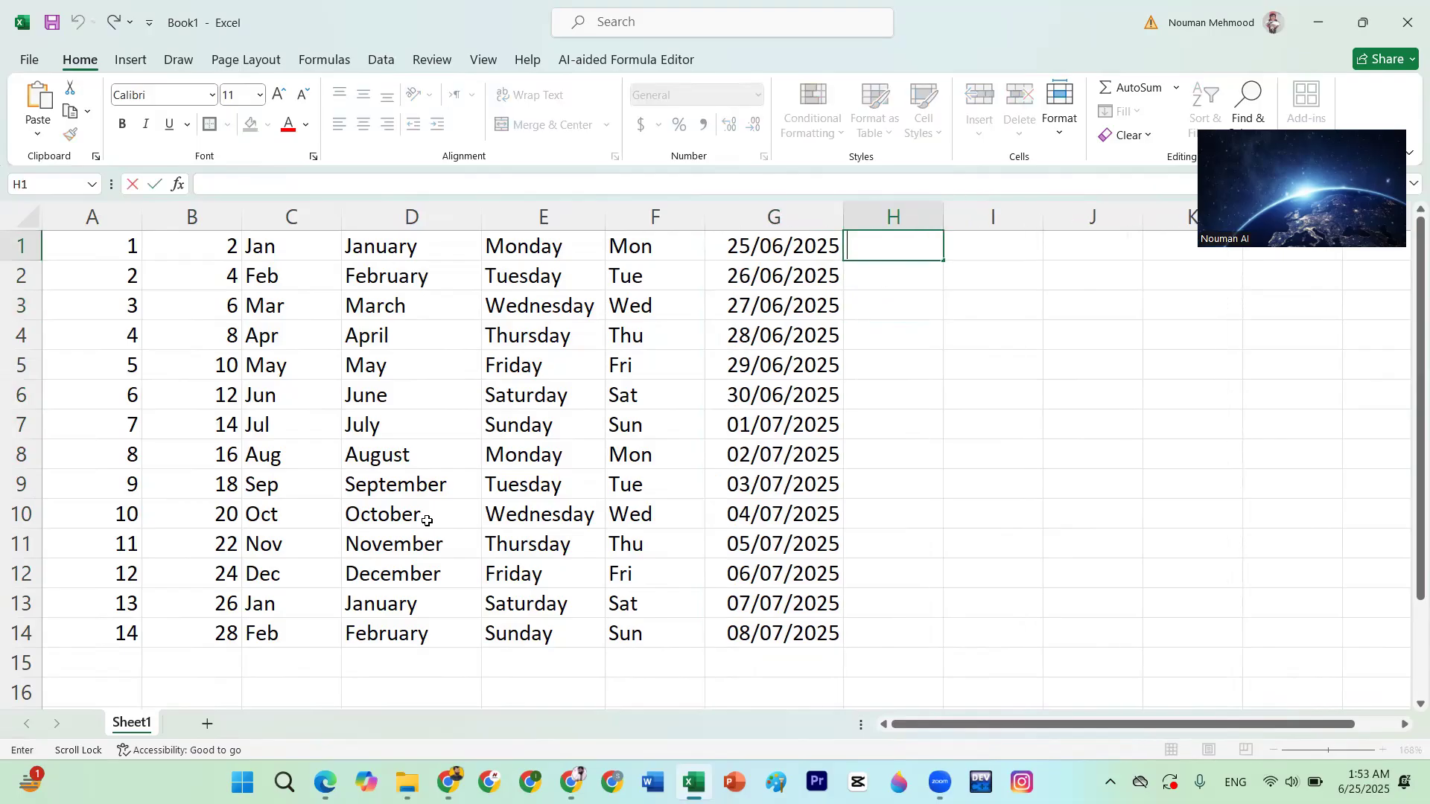
View the print preview of the sheet, enlarge the previewed page, and return to the worksheet
{"action": "left_click", "coordinate": [134, 725]}
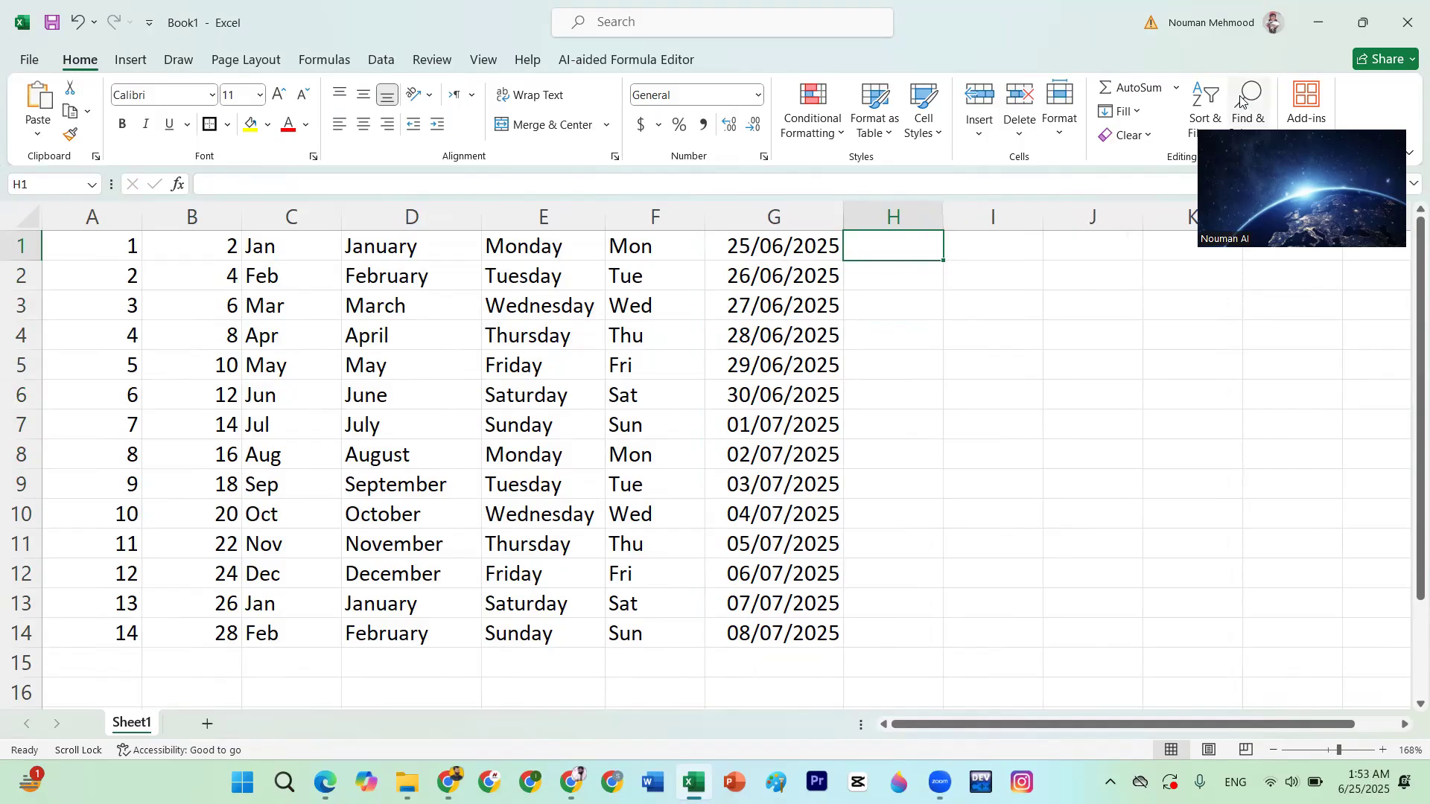
{"action": "left_click", "coordinate": [249, 374]}
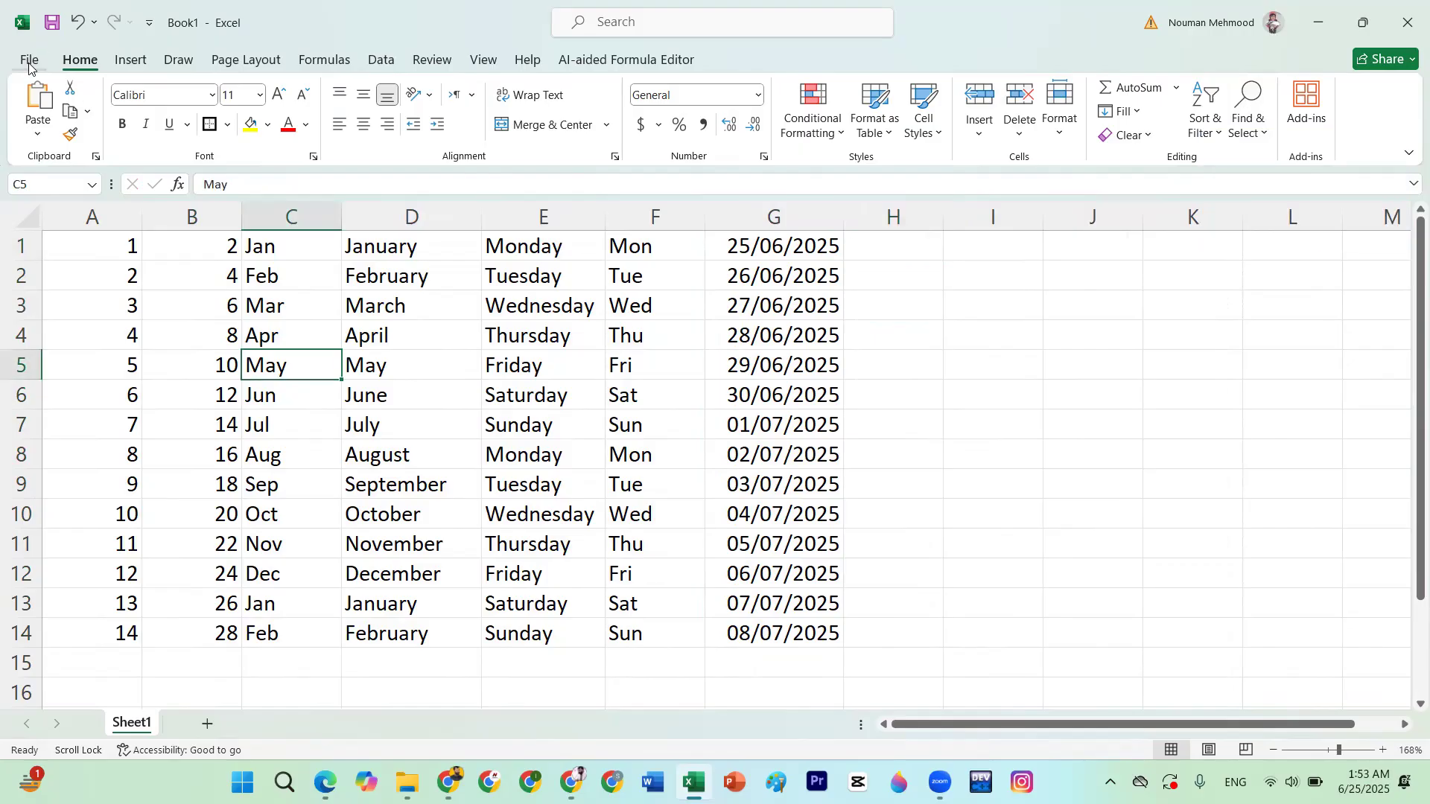
{"action": "key", "text": "alt+f"}
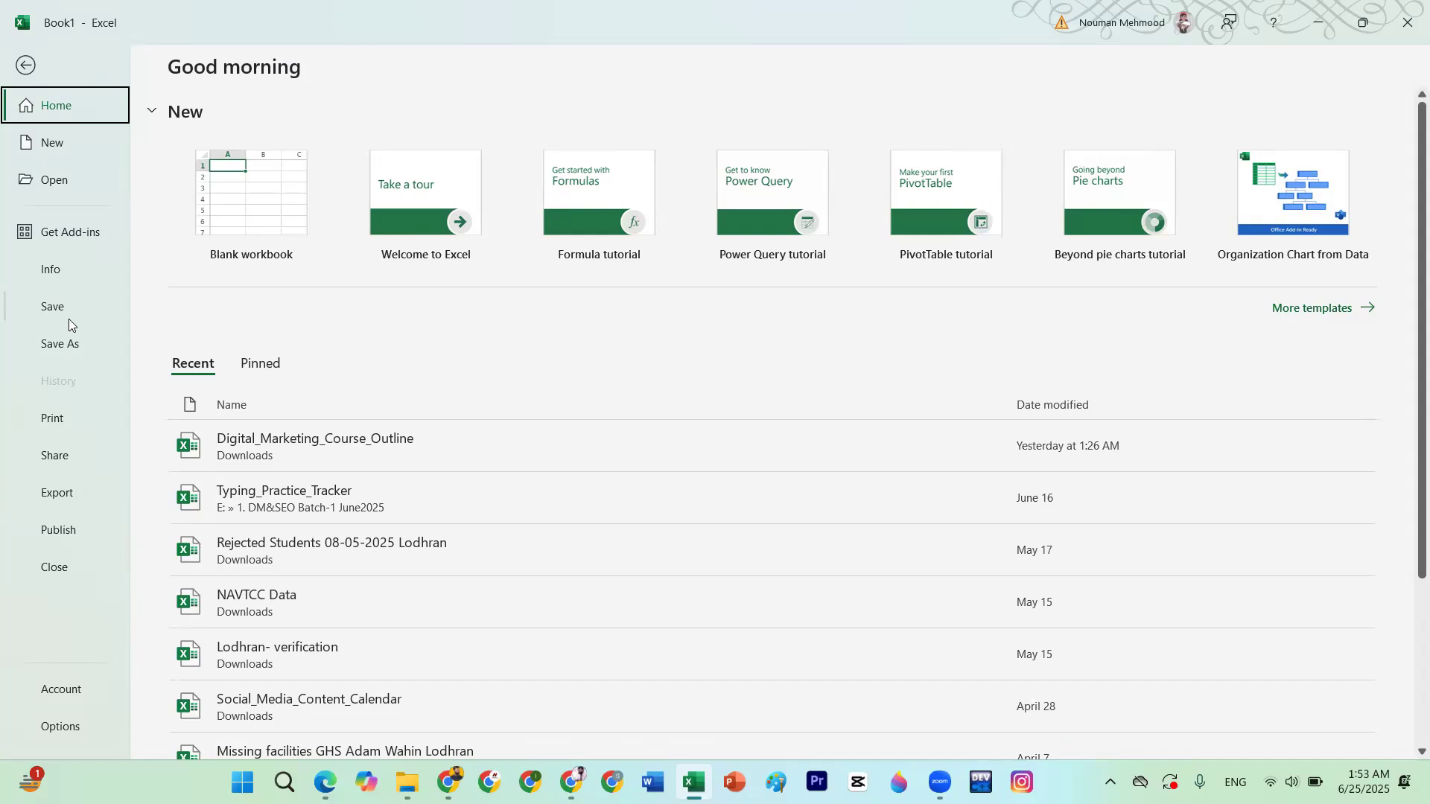
{"action": "left_click", "coordinate": [73, 419]}
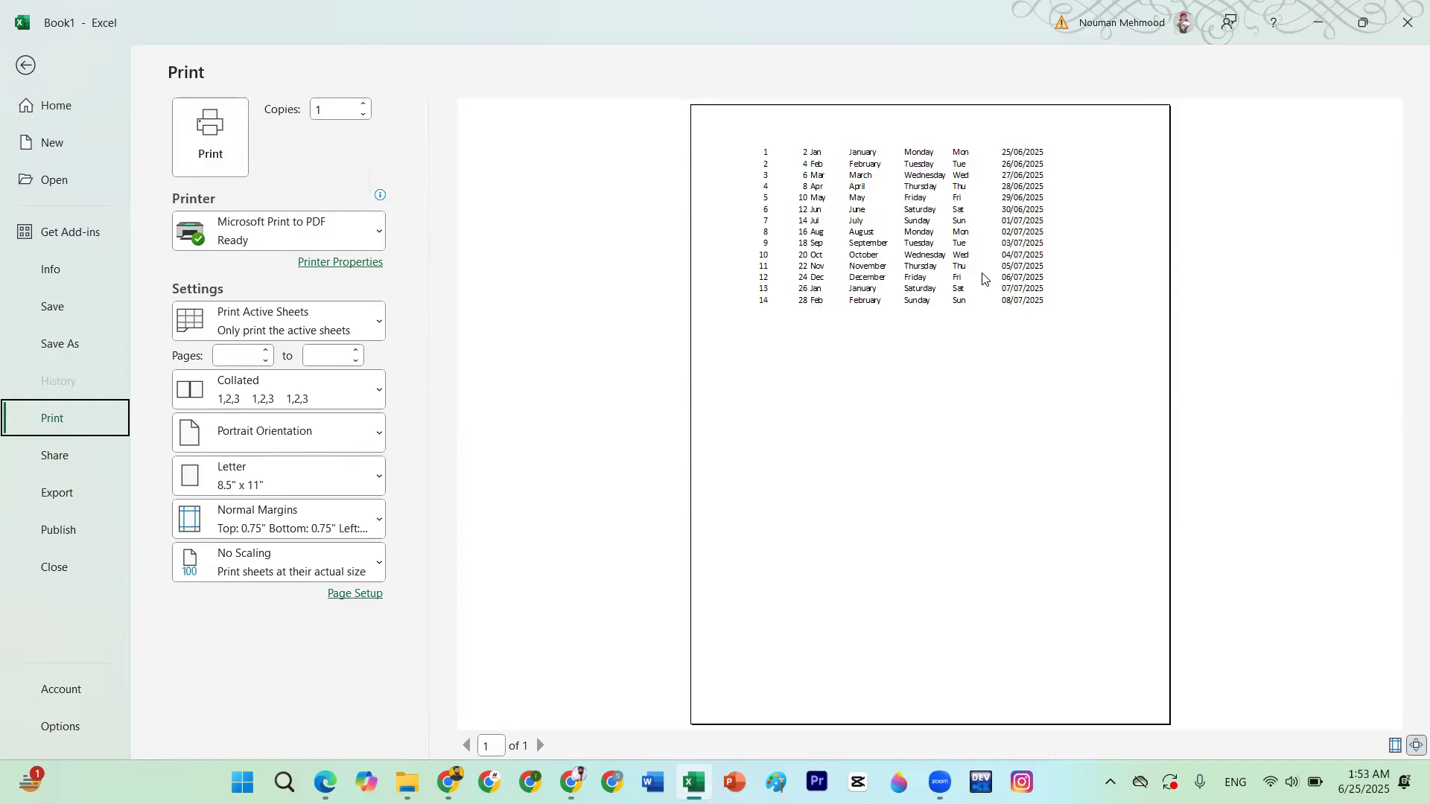
{"action": "left_click", "coordinate": [982, 279]}
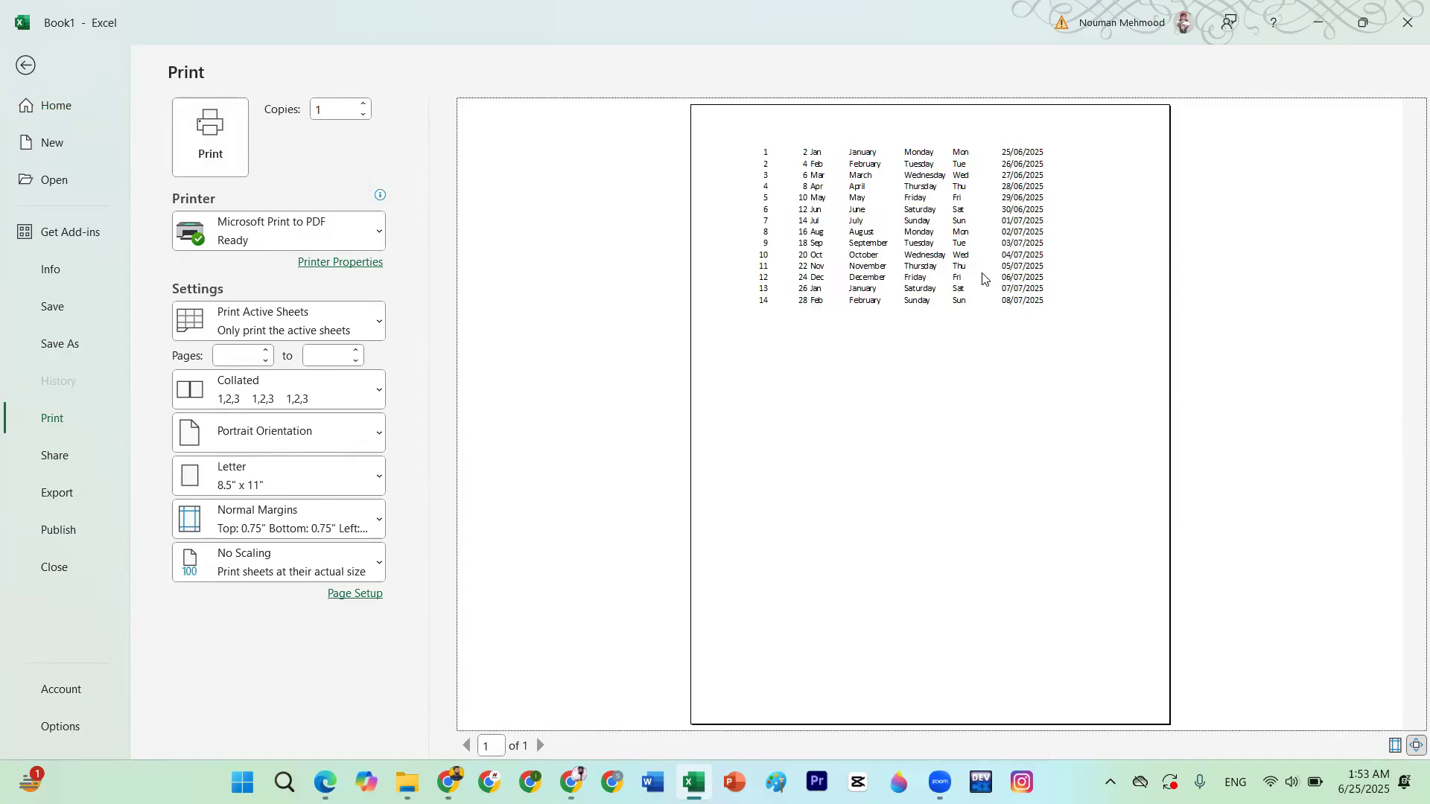
{"action": "left_click", "coordinate": [983, 298]}
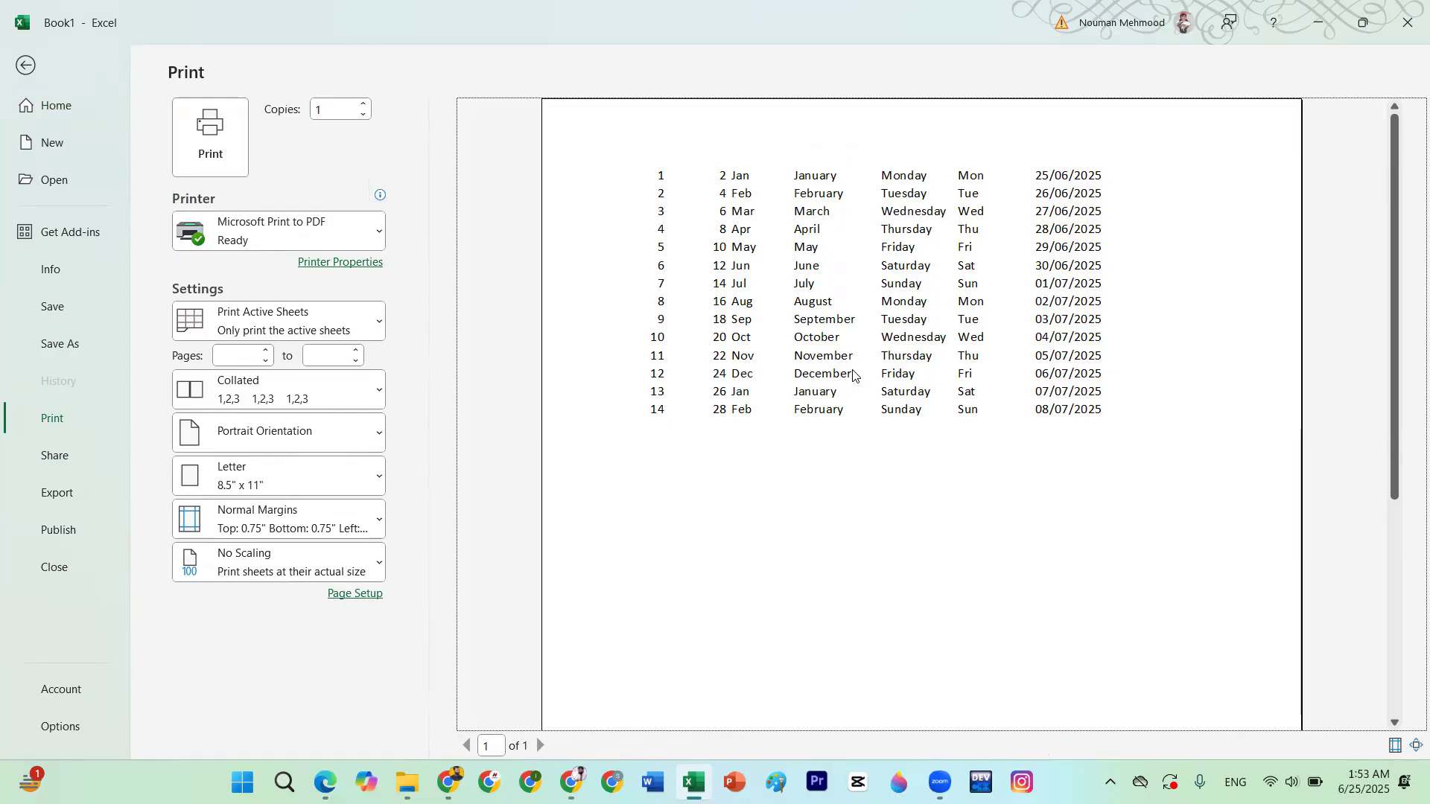
{"action": "key", "text": "Escape"}
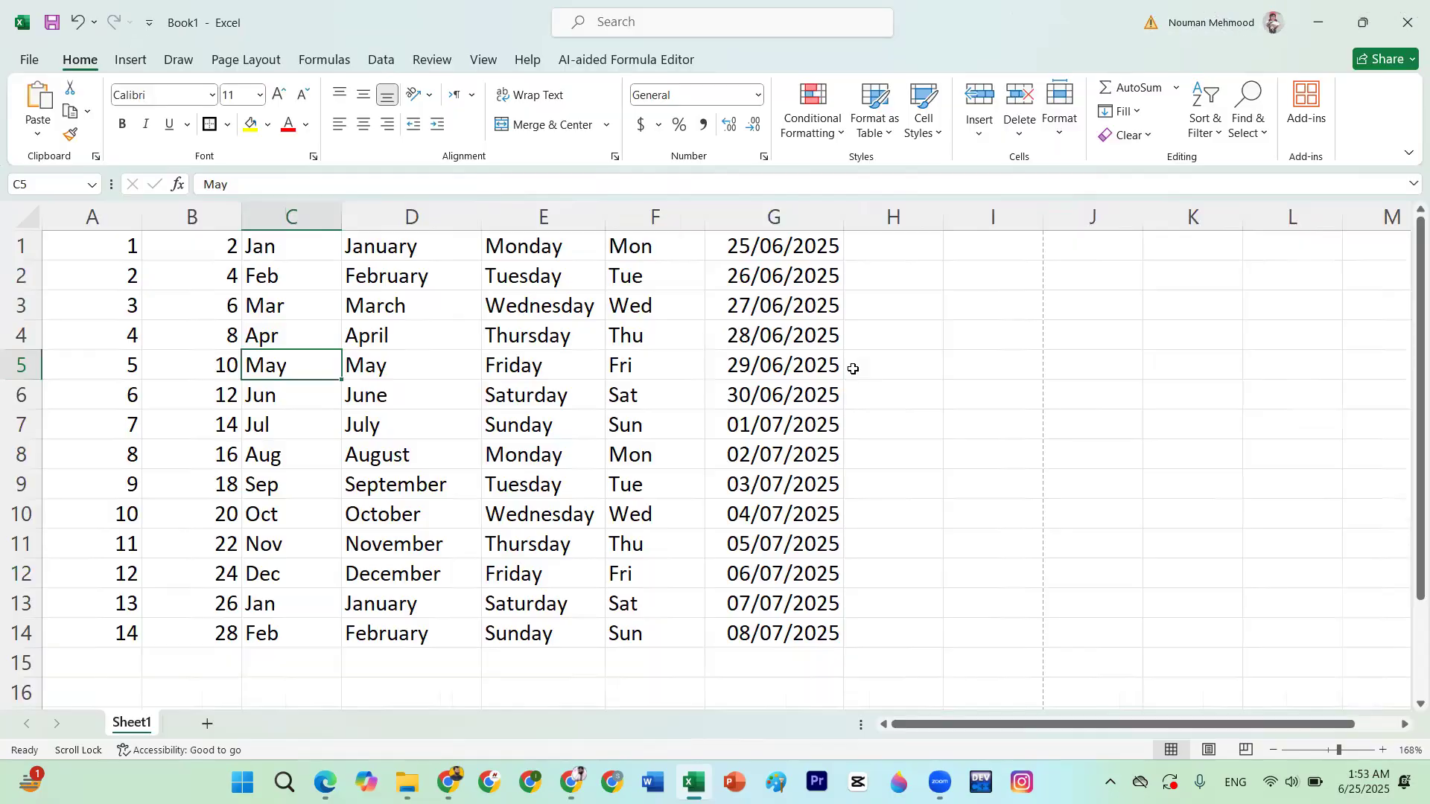
Examine the dashed page-break lines at 50% zoom and mark the cells of the first print page, from column I back to column A
{"action": "left_click", "coordinate": [665, 449]}
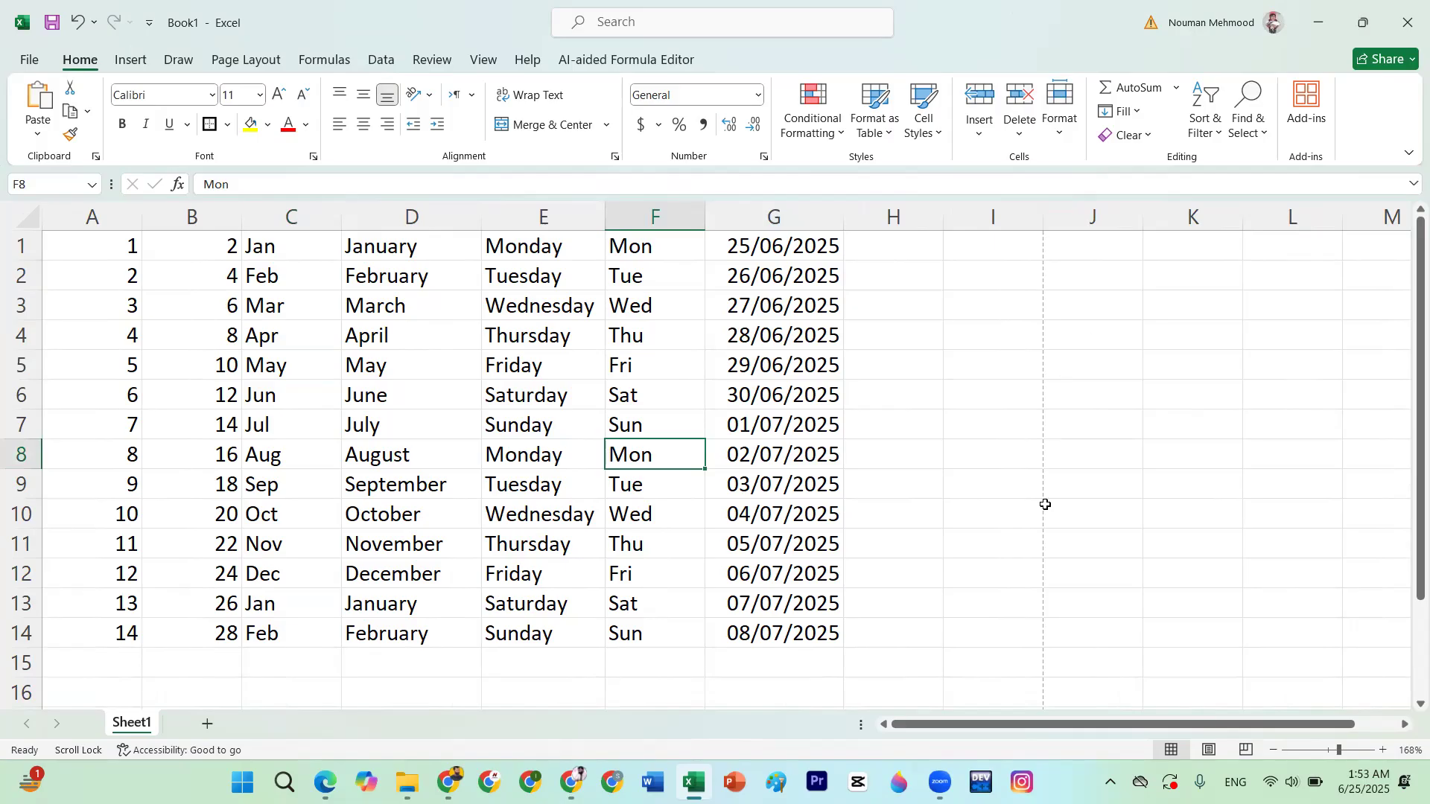
{"action": "left_click", "coordinate": [1272, 750]}
{"action": "left_click", "coordinate": [1272, 751]}
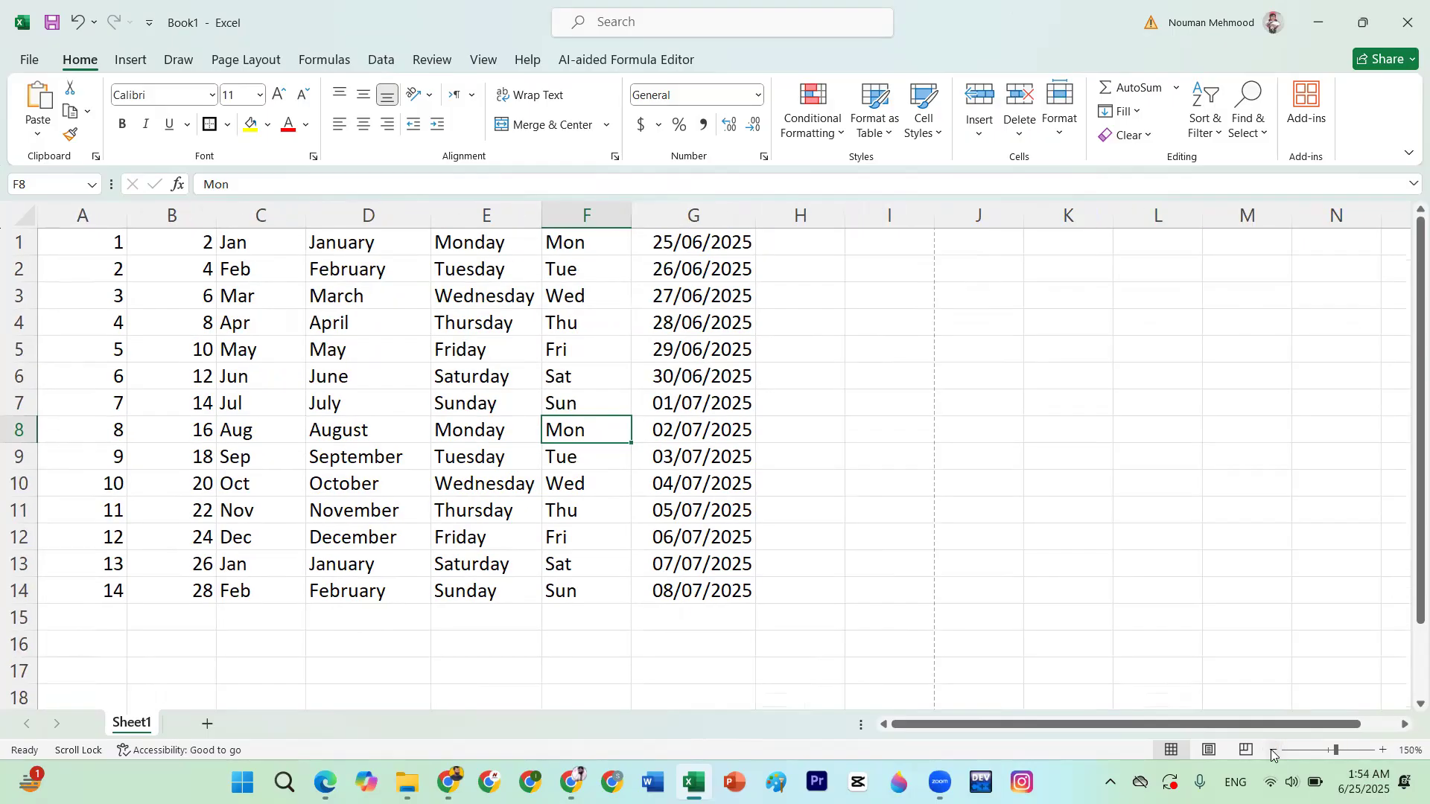
{"action": "left_click", "coordinate": [1273, 750]}
{"action": "left_click", "coordinate": [1272, 750]}
{"action": "left_click", "coordinate": [1272, 751]}
{"action": "left_click", "coordinate": [1273, 751]}
{"action": "left_click", "coordinate": [1273, 751]}
{"action": "left_click", "coordinate": [1273, 750]}
{"action": "left_click", "coordinate": [1272, 750]}
{"action": "left_click", "coordinate": [1272, 751]}
{"action": "left_click", "coordinate": [1273, 751]}
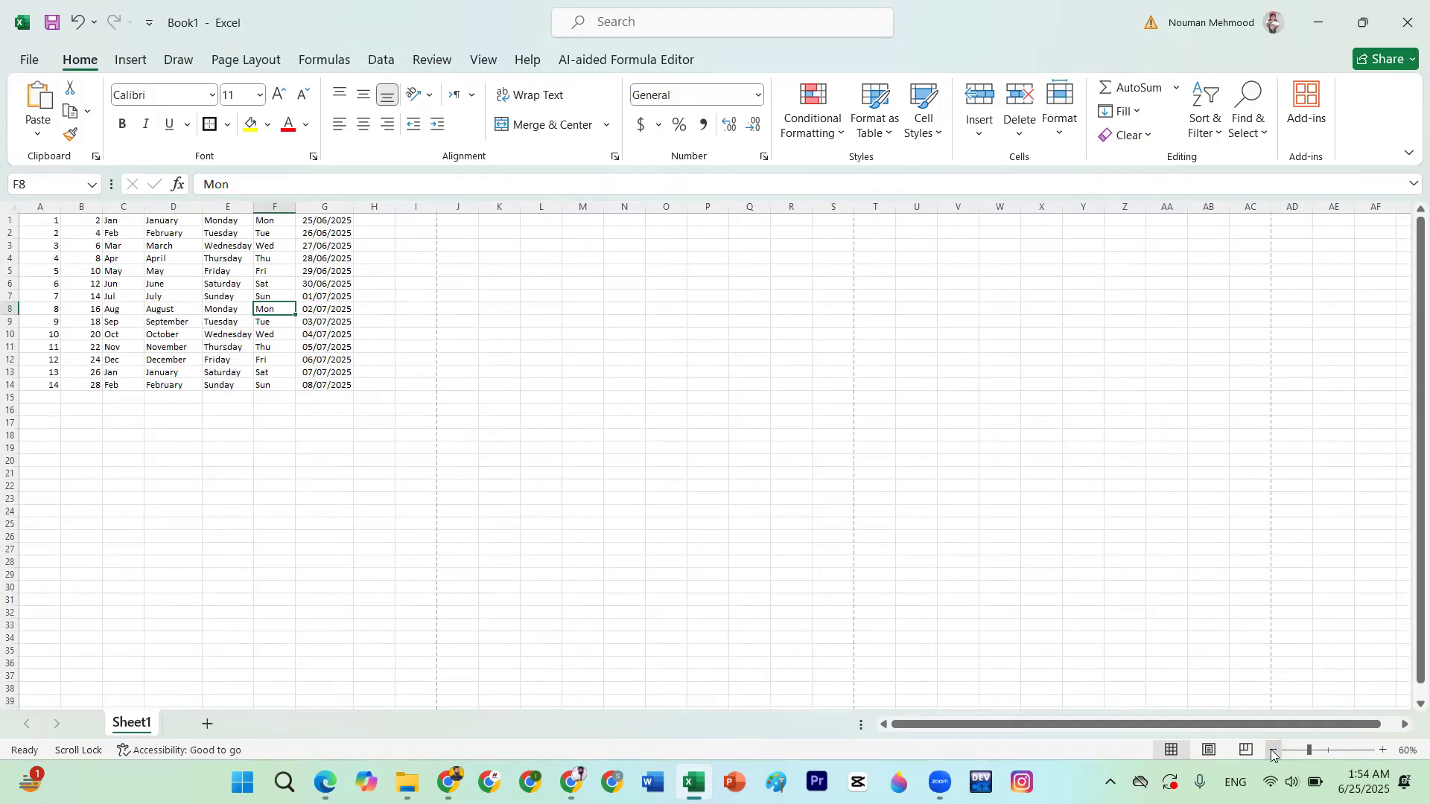
{"action": "left_click", "coordinate": [1273, 751]}
{"action": "left_click", "coordinate": [1273, 751]}
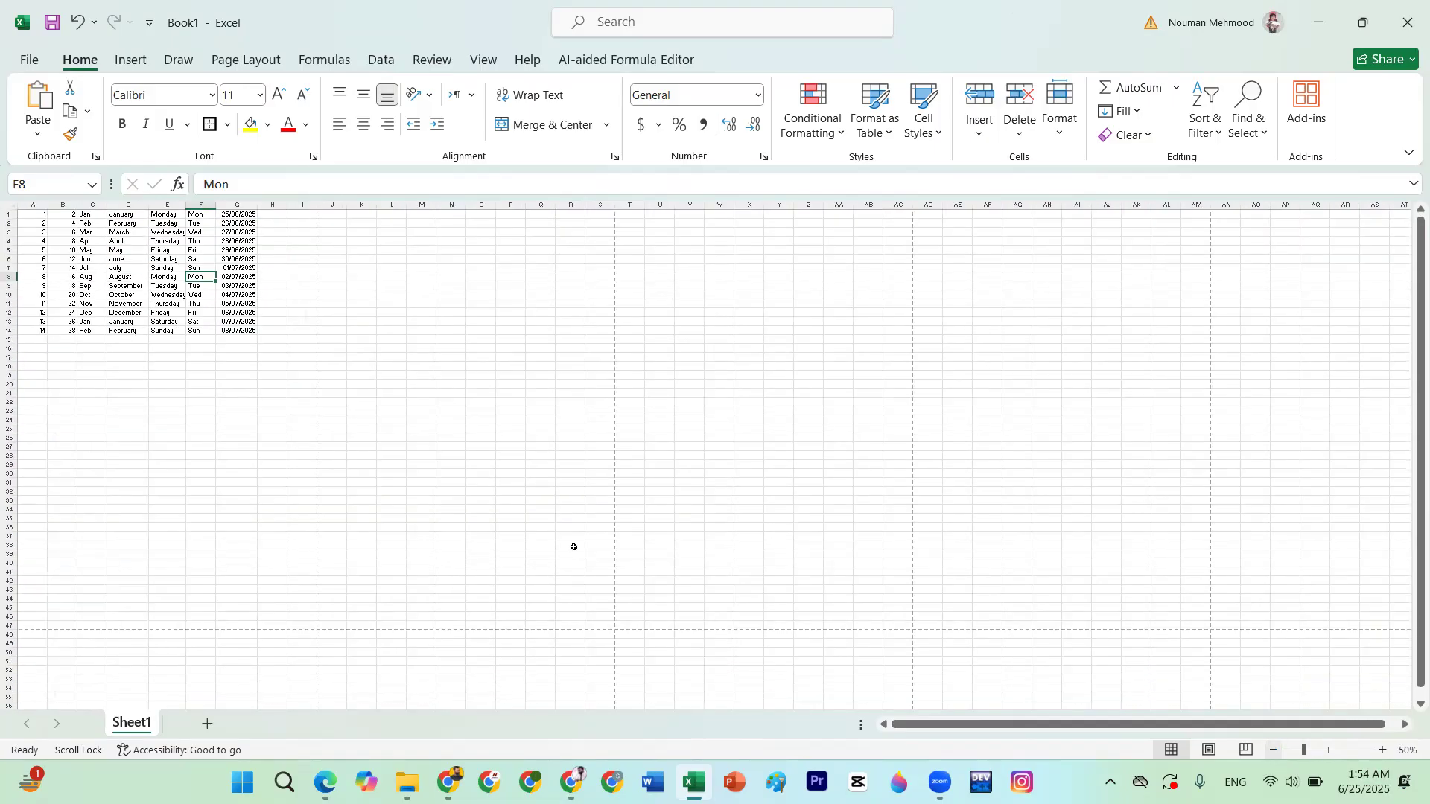
{"action": "left_click", "coordinate": [314, 215]}
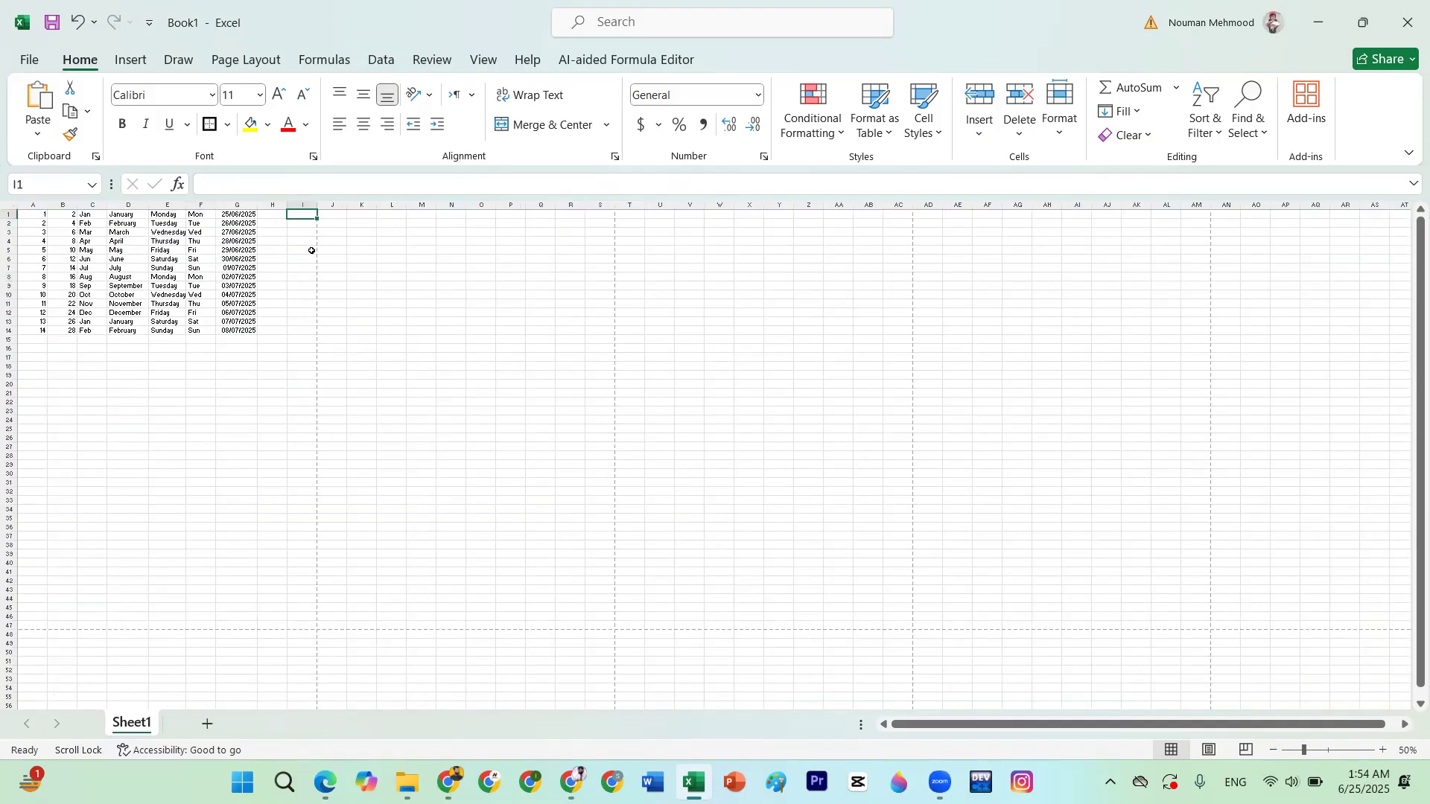
{"action": "left_click_drag", "start_coordinate": [311, 251], "coordinate": [14, 629]}
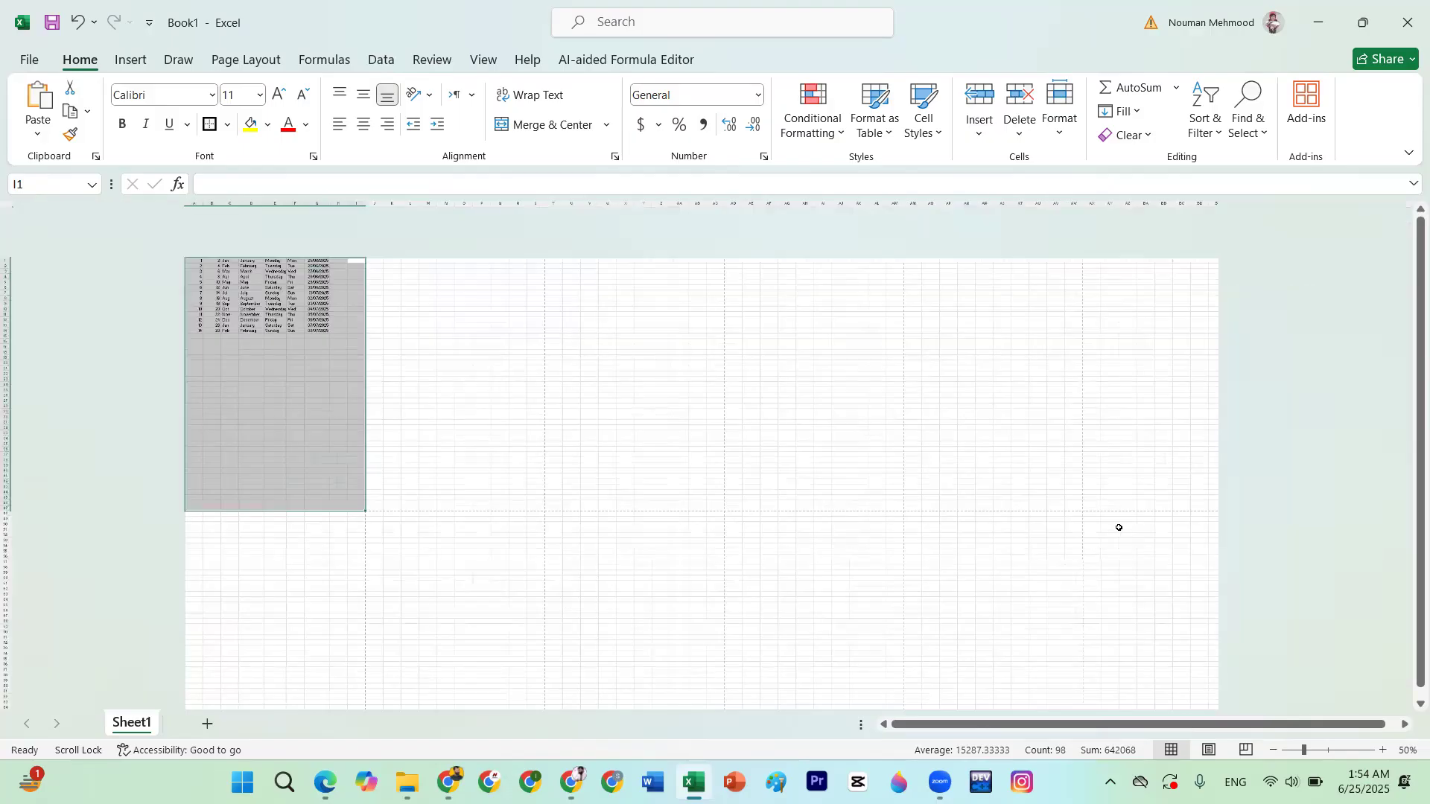
{"action": "key", "text": "ctrl+q"}
{"action": "left_click", "coordinate": [1114, 528]}
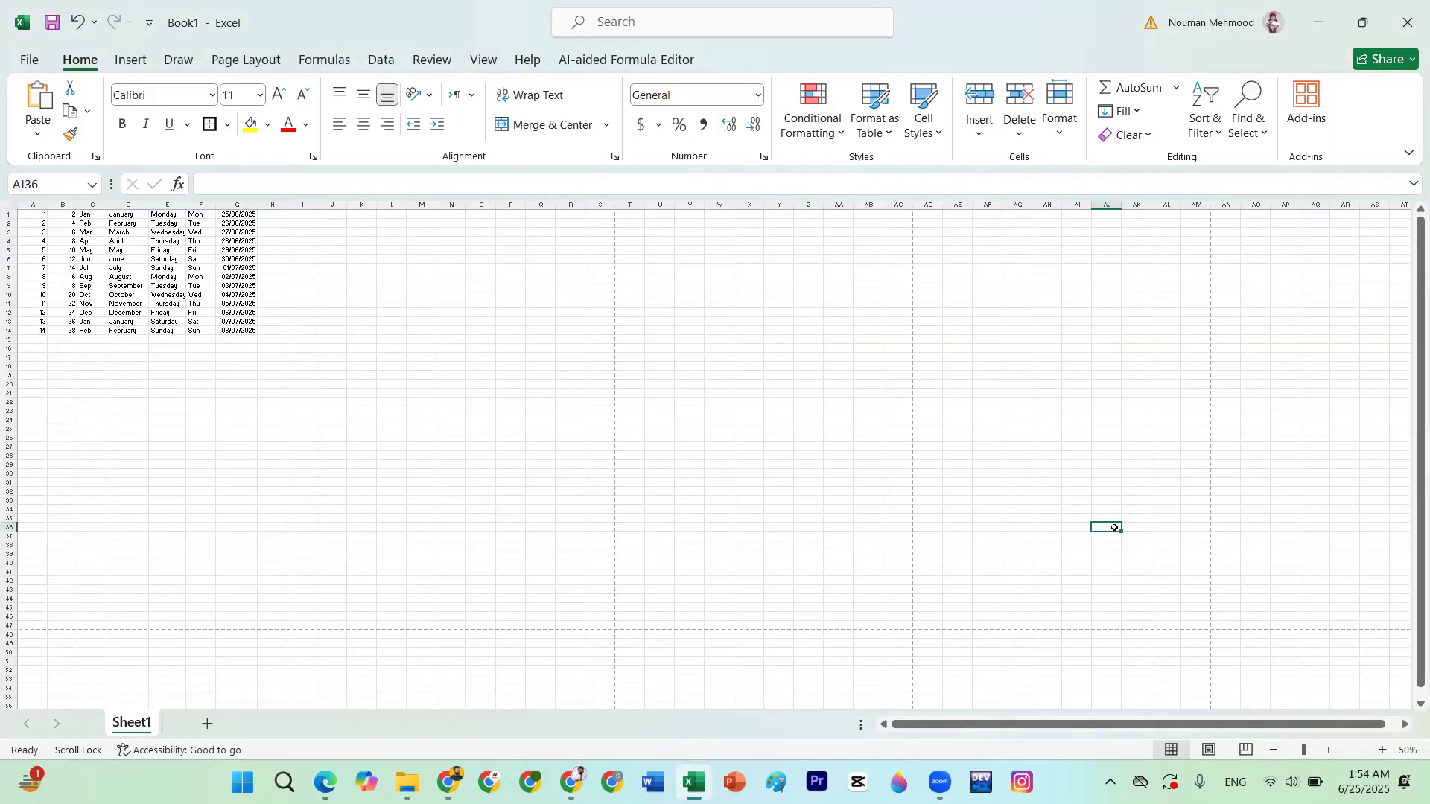
Inspect the grid of print pages across the sheet at 10% zoom and compare it with the print preview
{"action": "scroll", "coordinate": [971, 451], "scroll_direction": "down", "scroll_amount": 4}
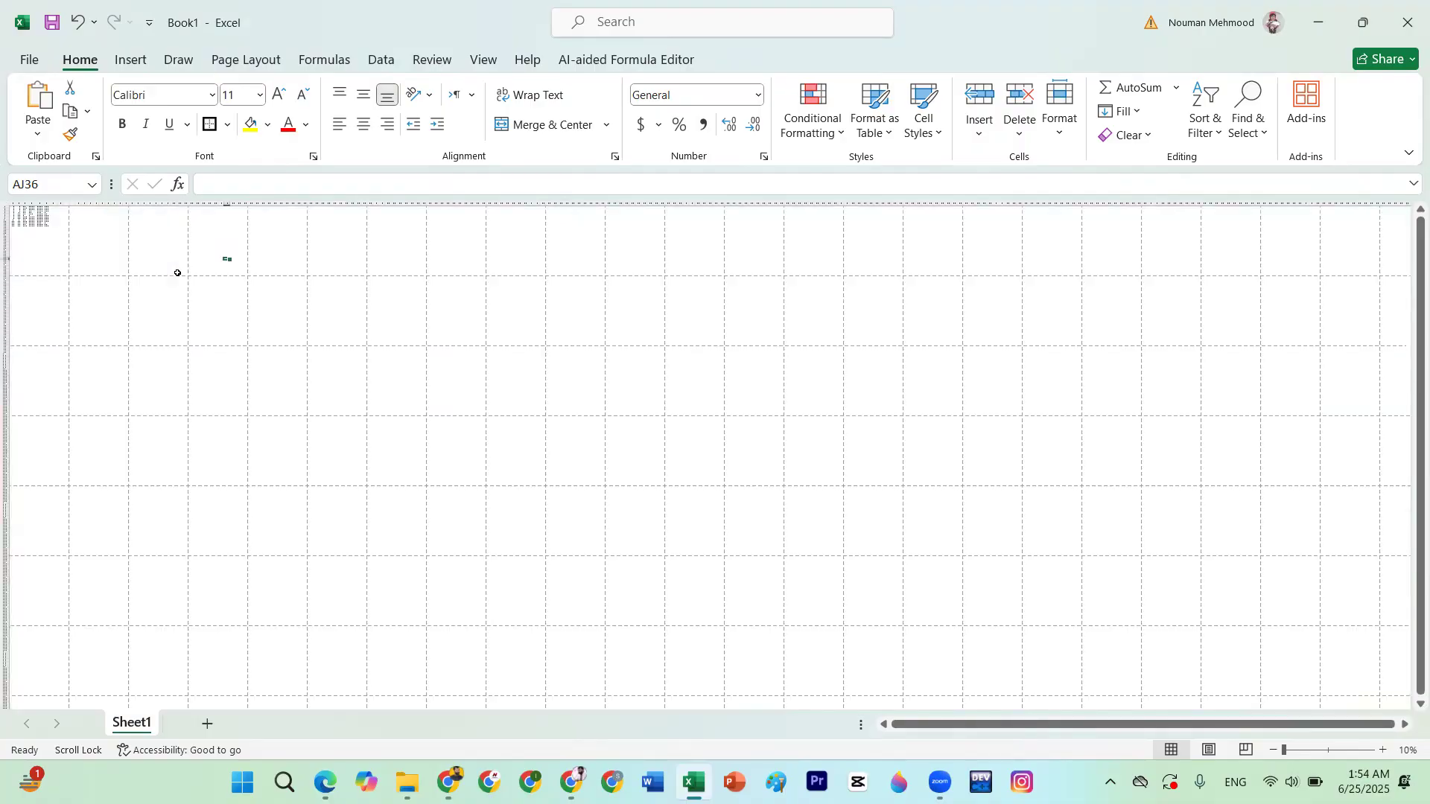
{"action": "left_click", "coordinate": [50, 248]}
{"action": "left_click", "coordinate": [296, 337]}
{"action": "left_click", "coordinate": [36, 70]}
{"action": "left_click", "coordinate": [52, 418]}
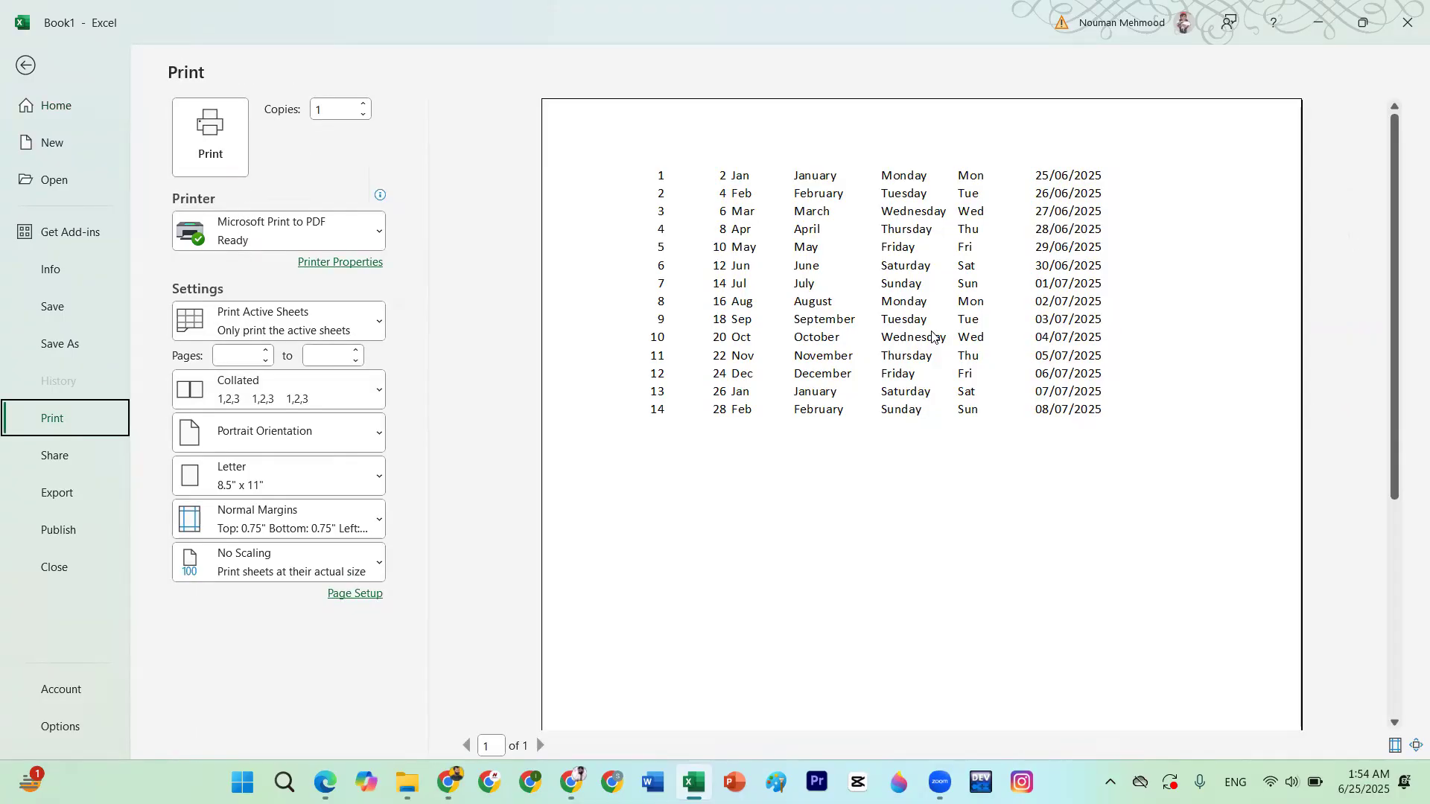
{"action": "key", "text": "Escape"}
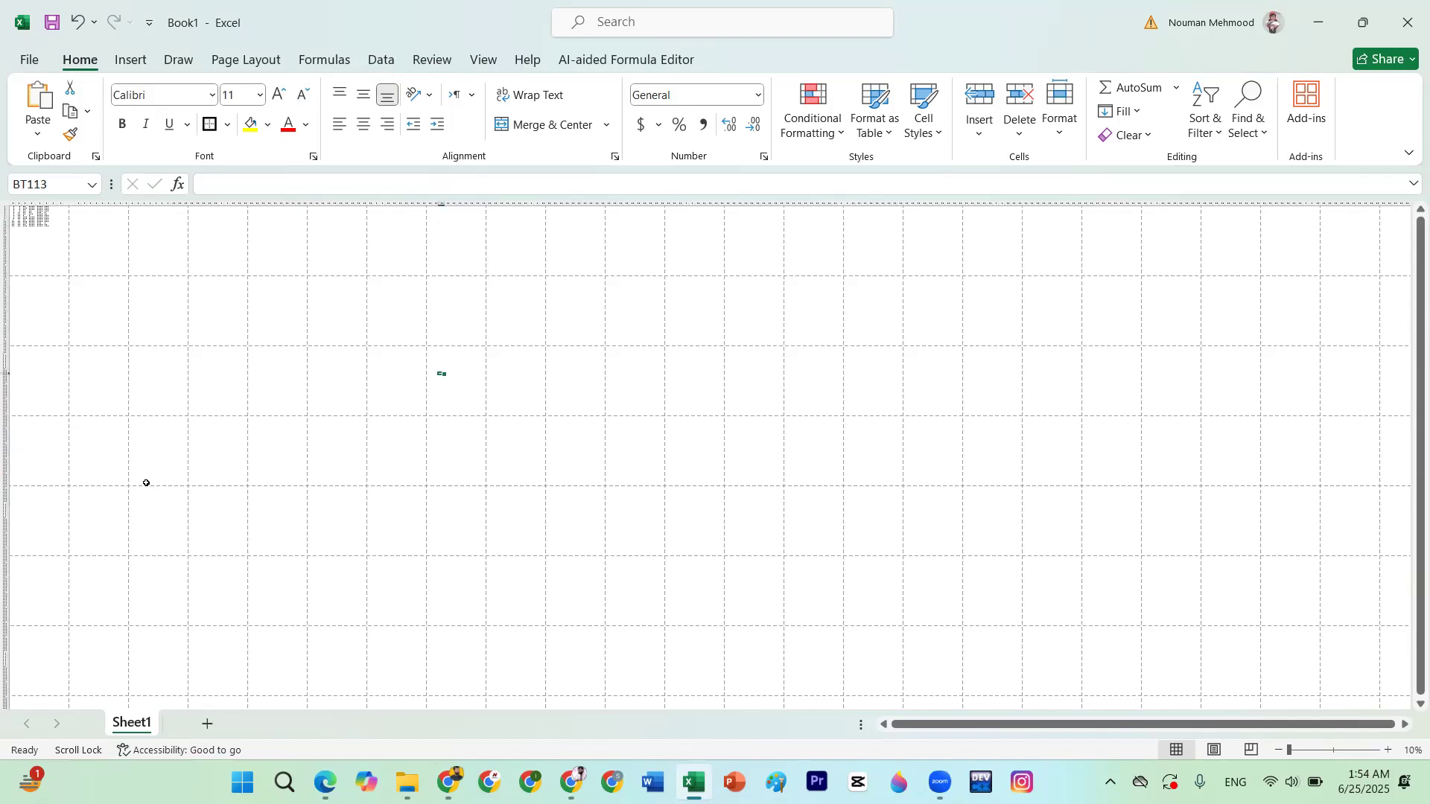
Look through the sheet's distant empty rows and columns at 110% zoom, and return to the data at cell A1
{"action": "scroll", "coordinate": [146, 483], "scroll_direction": "up", "scroll_amount": 5}
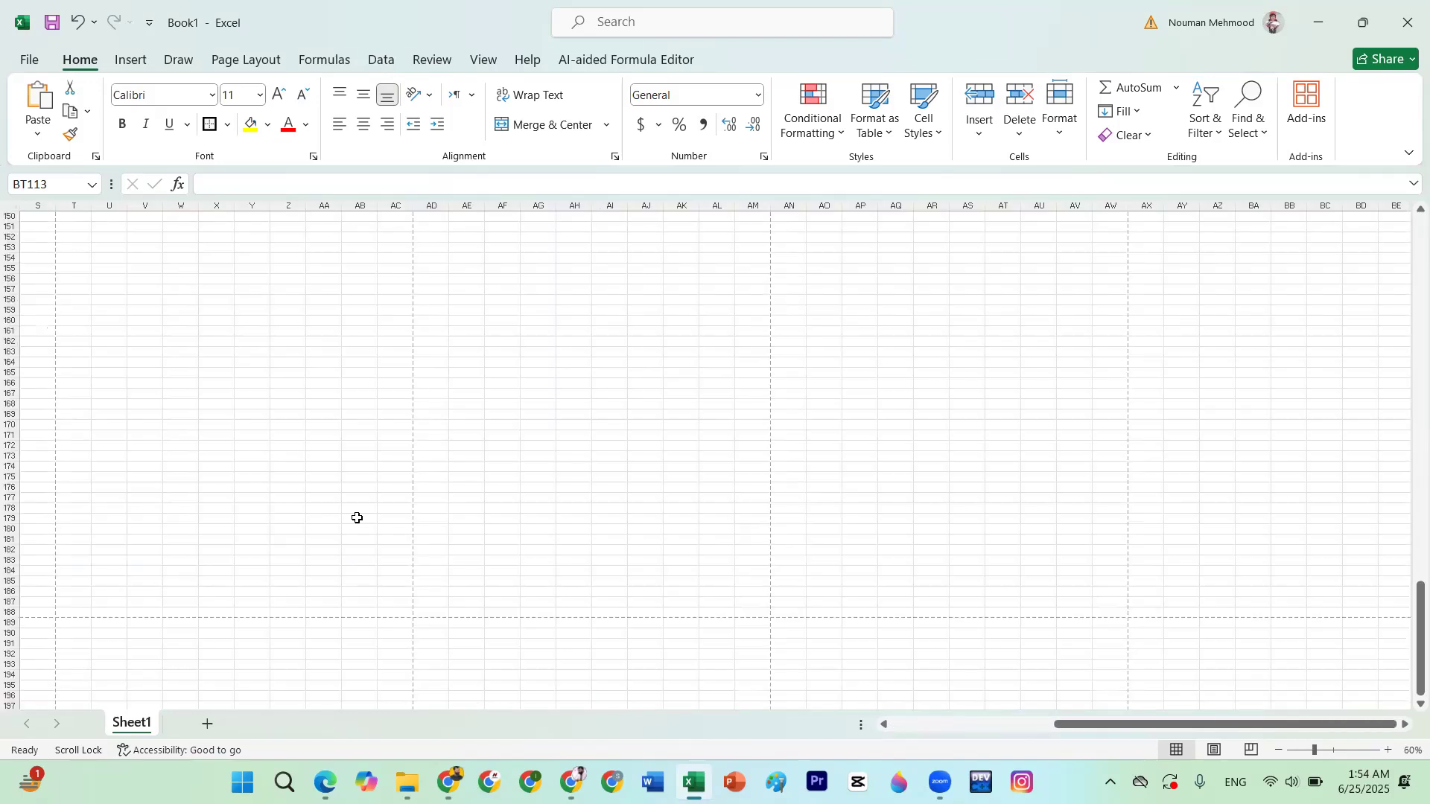
{"action": "scroll", "coordinate": [450, 500], "scroll_direction": "left", "scroll_amount": 1}
{"action": "scroll", "coordinate": [551, 506], "scroll_direction": "up", "scroll_amount": 1}
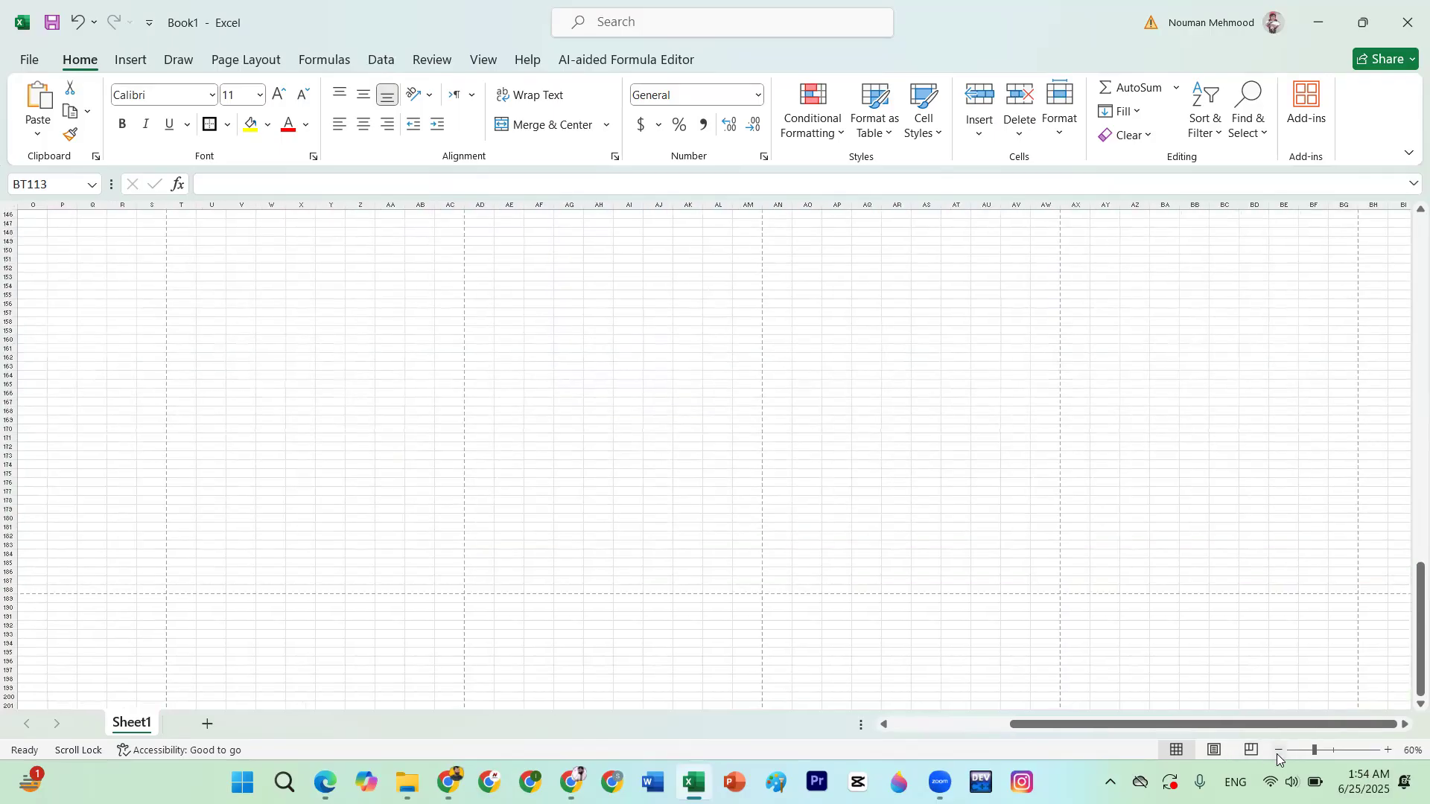
{"action": "left_click", "coordinate": [1386, 749]}
{"action": "left_click", "coordinate": [1386, 749]}
{"action": "left_click", "coordinate": [1385, 749]}
{"action": "left_click", "coordinate": [1386, 749]}
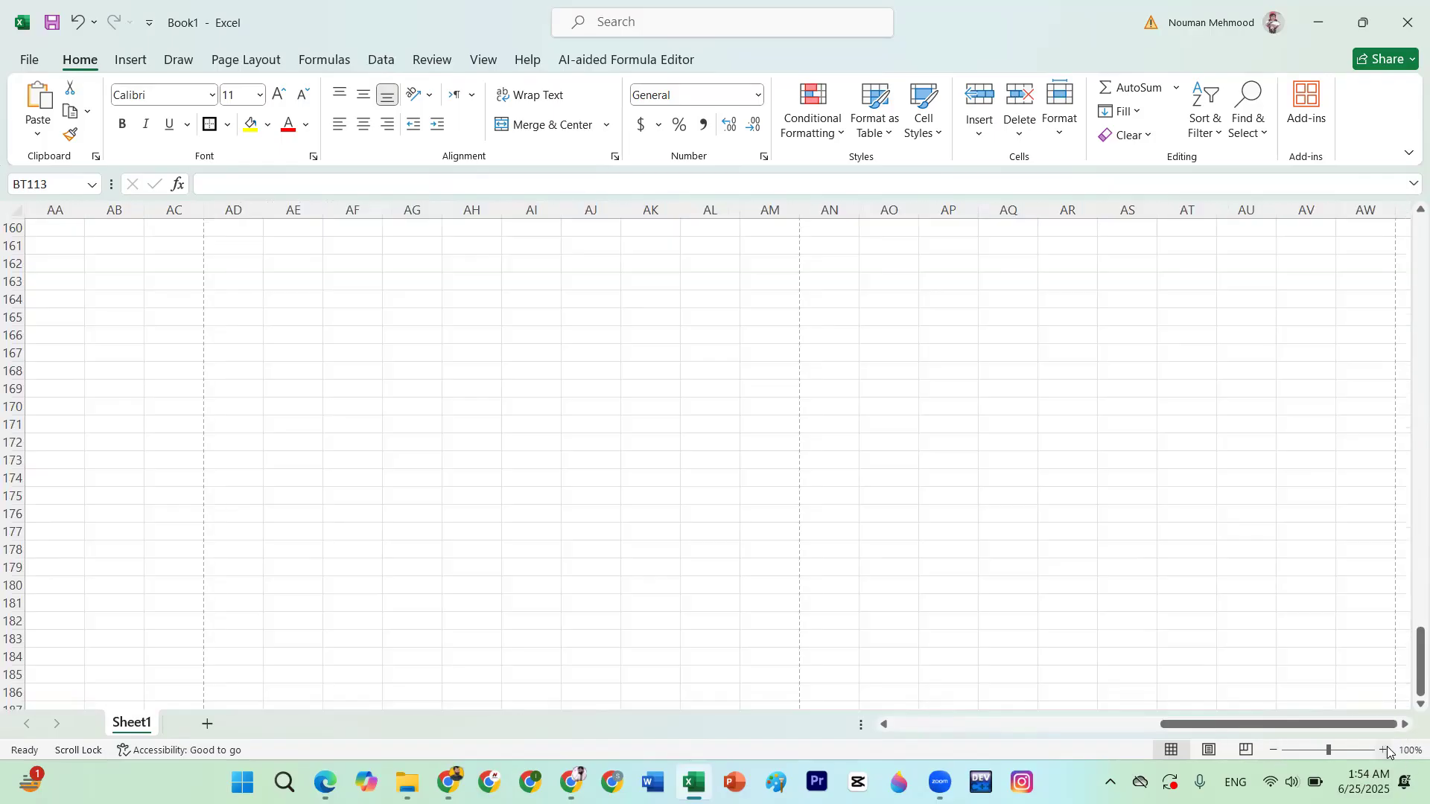
{"action": "left_click", "coordinate": [1385, 749]}
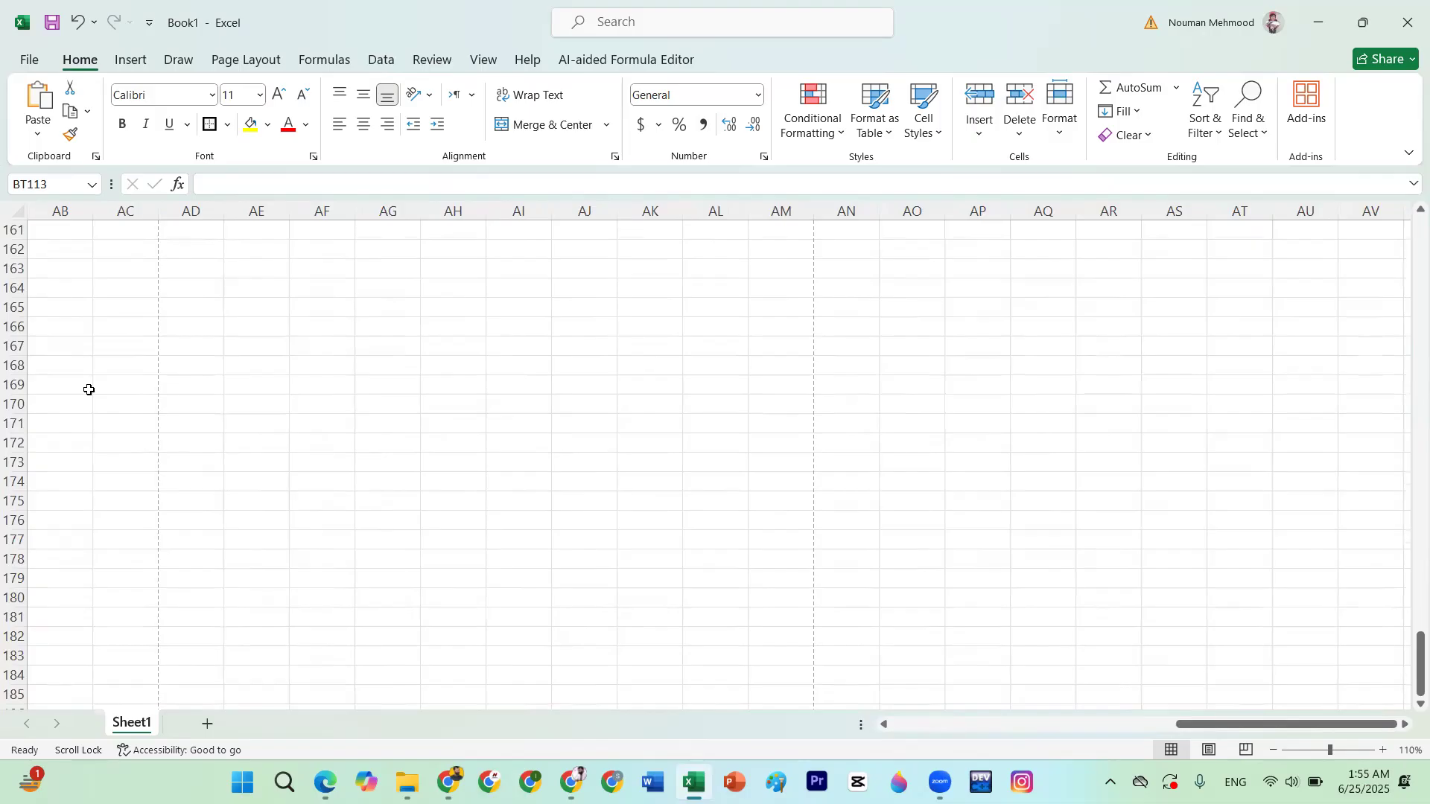
{"action": "scroll", "coordinate": [89, 389], "scroll_direction": "up", "scroll_amount": 7}
{"action": "scroll", "coordinate": [88, 389], "scroll_direction": "up", "scroll_amount": 15}
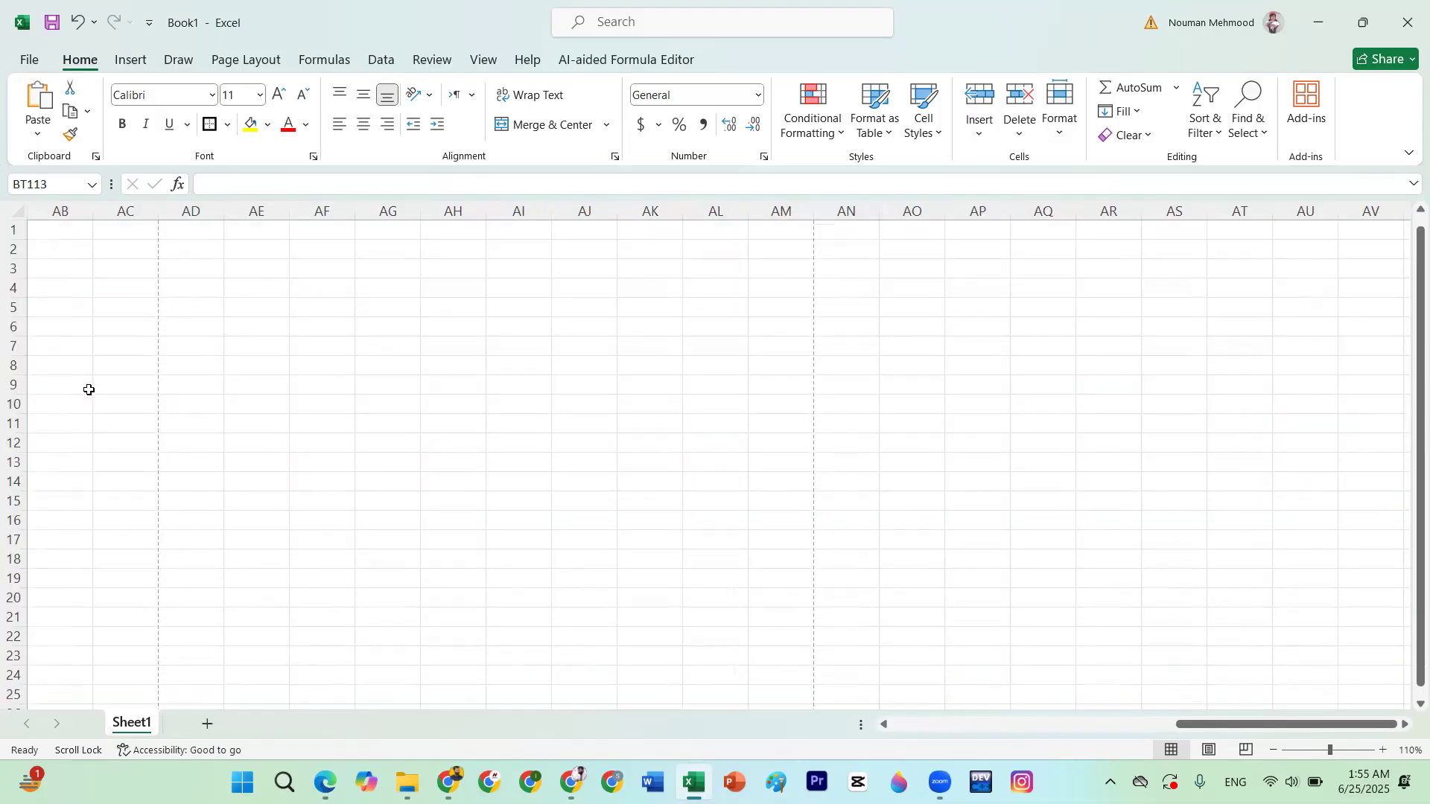
{"action": "scroll", "coordinate": [89, 389], "scroll_direction": "down", "scroll_amount": 20}
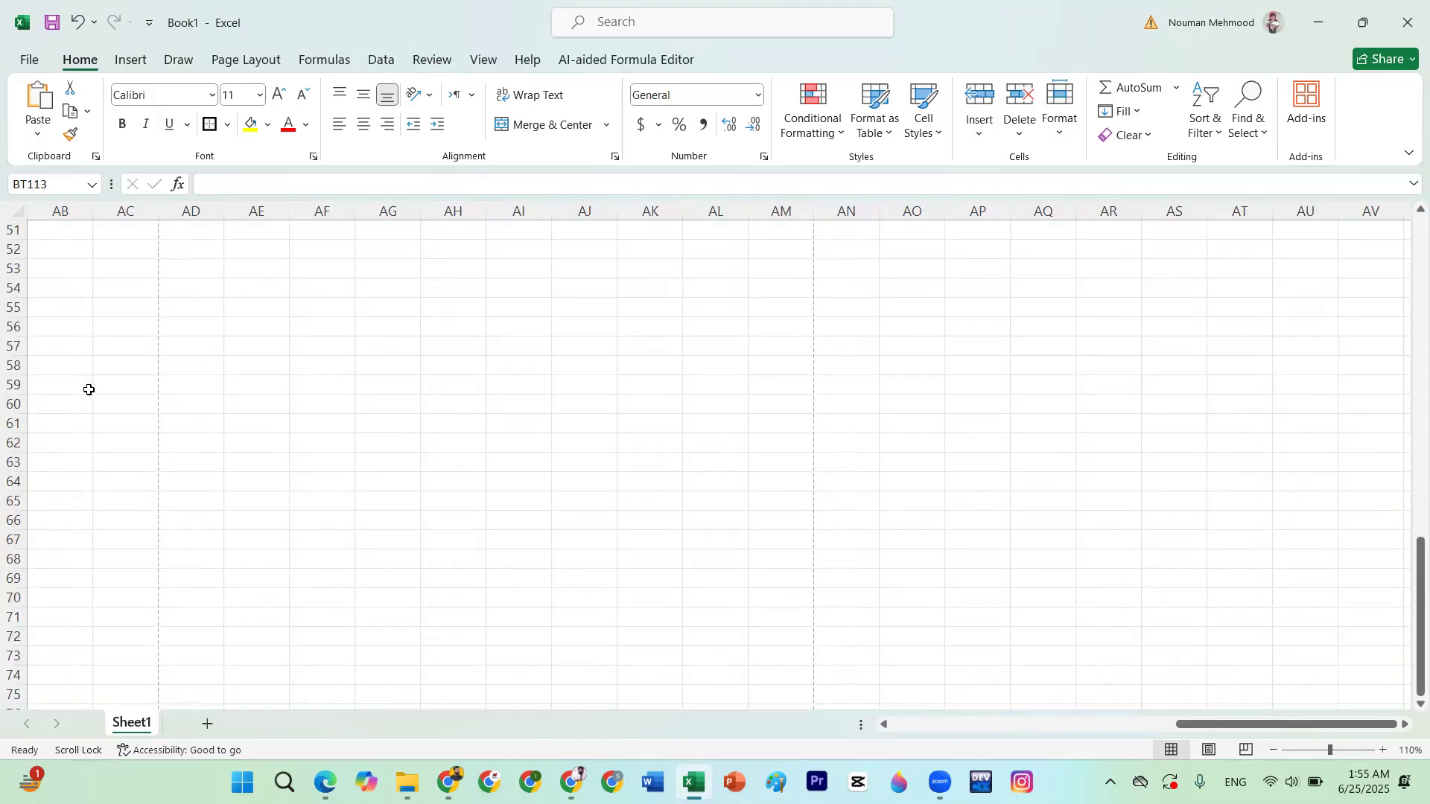
{"action": "left_click", "coordinate": [91, 391]}
{"action": "scroll", "coordinate": [88, 390], "scroll_direction": "up", "scroll_amount": 20}
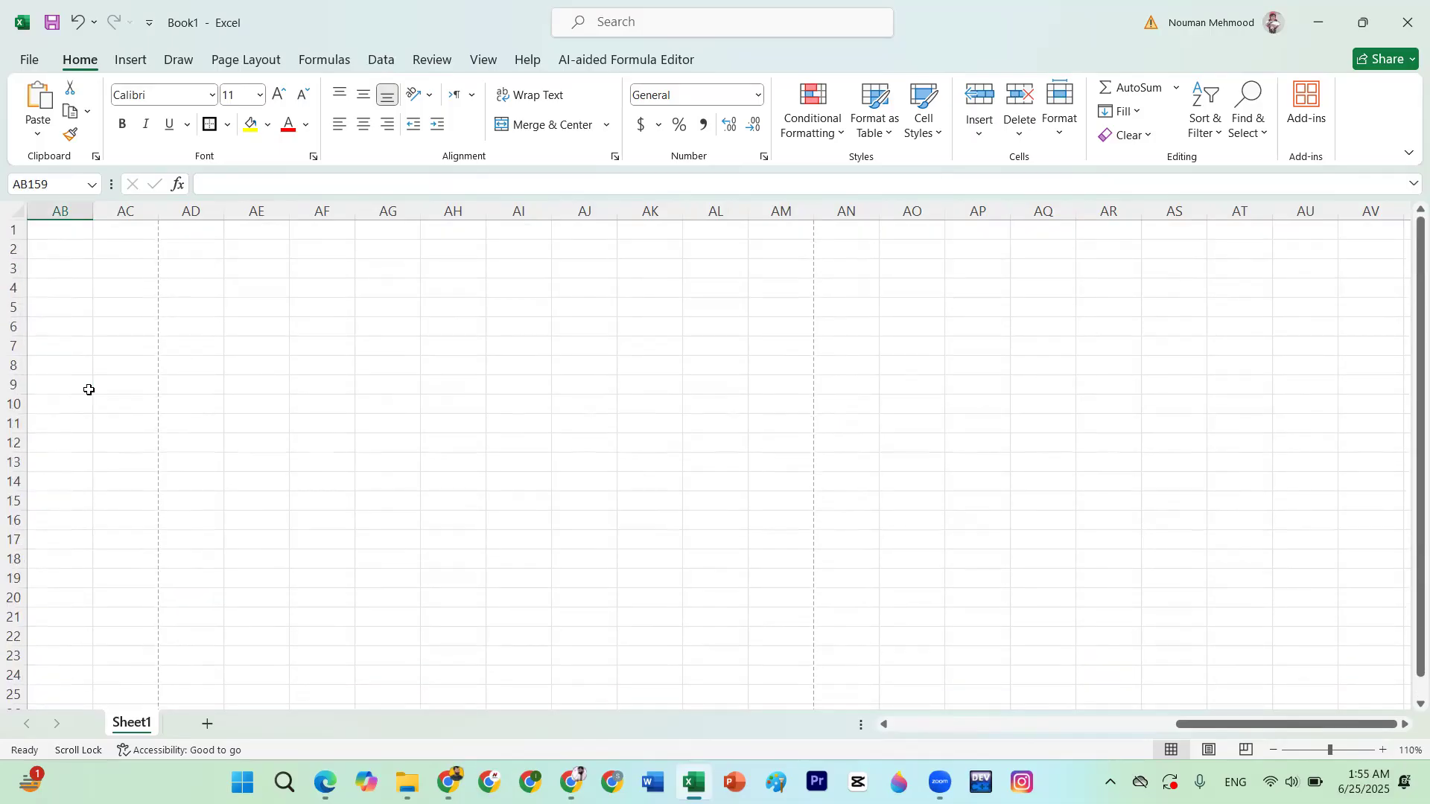
{"action": "left_click", "coordinate": [67, 225]}
{"action": "scroll", "coordinate": [68, 223], "scroll_direction": "left", "scroll_amount": 9}
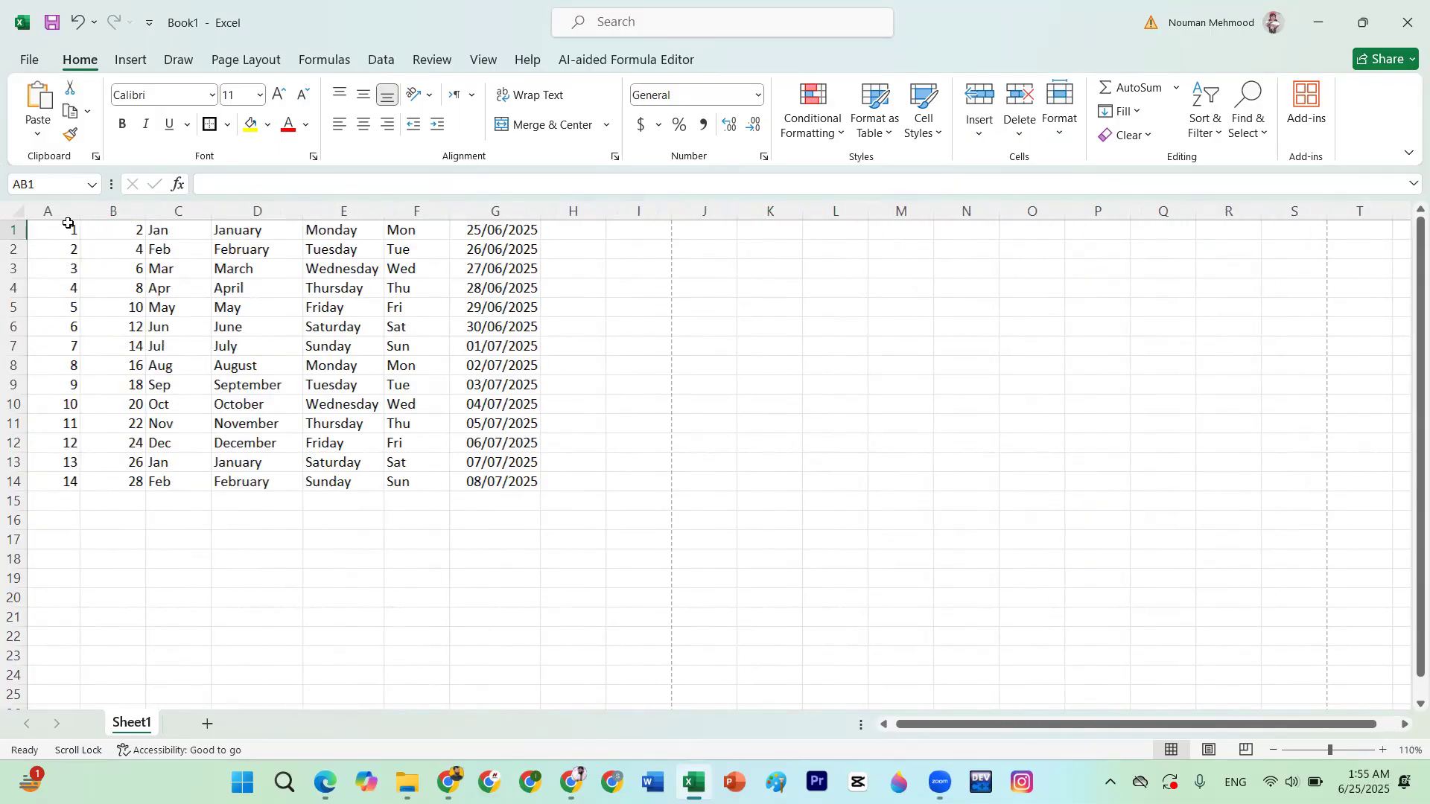
{"action": "scroll", "coordinate": [68, 223], "scroll_direction": "left", "scroll_amount": 1}
{"action": "left_click", "coordinate": [68, 224]}
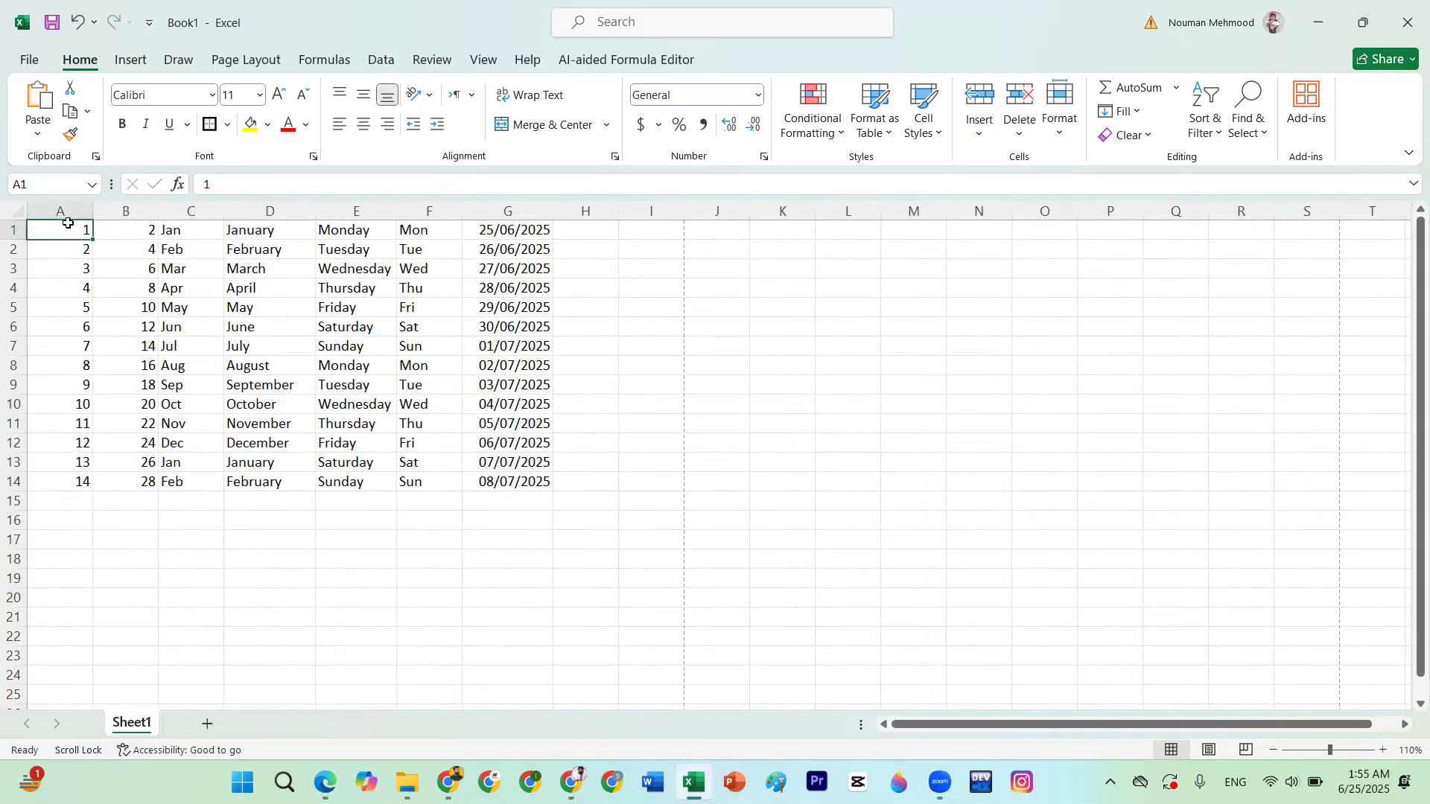
{"action": "left_click", "coordinate": [134, 394]}
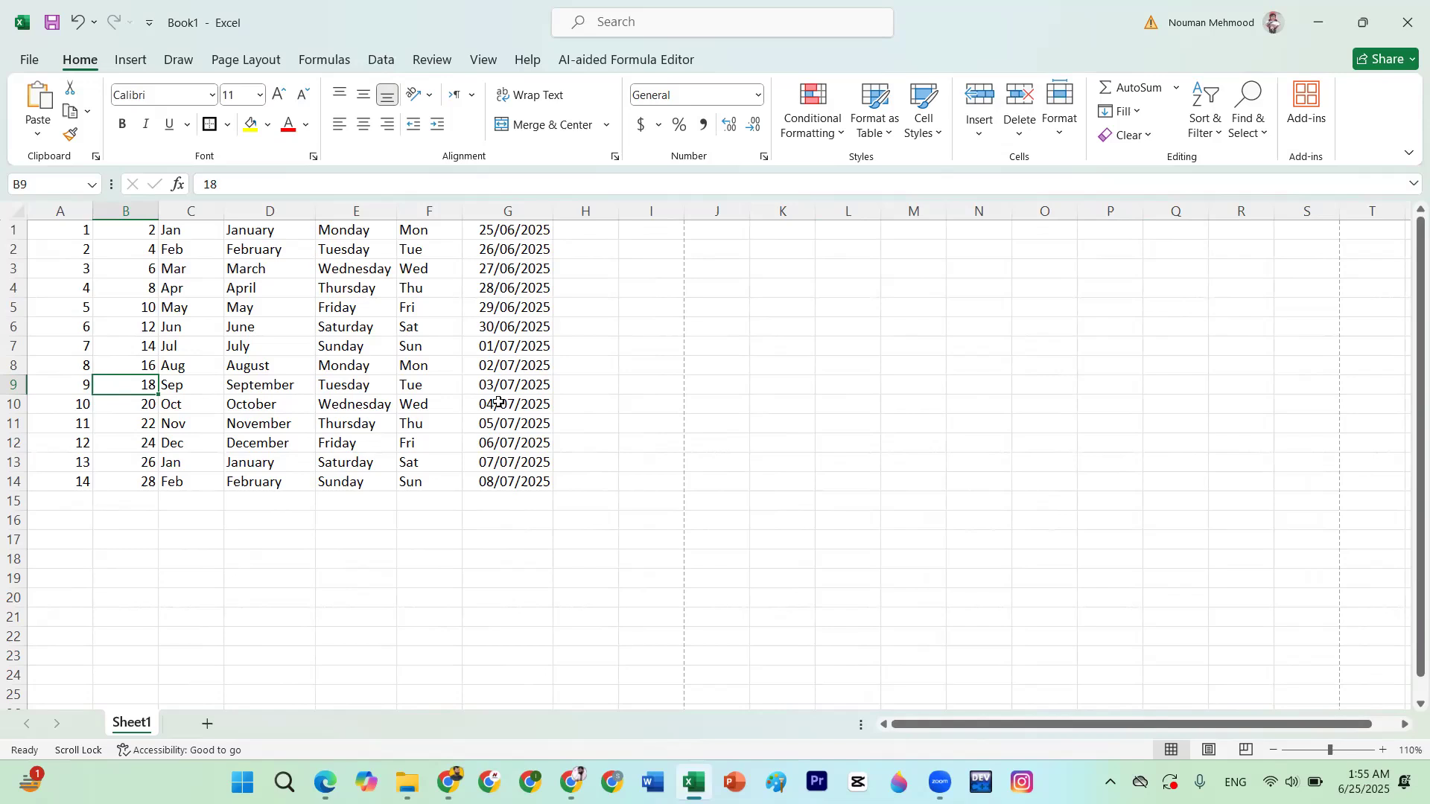
Add a new worksheet after Sheet1 and rename it Result
{"action": "left_click", "coordinate": [207, 726]}
{"action": "left_click", "coordinate": [153, 289]}
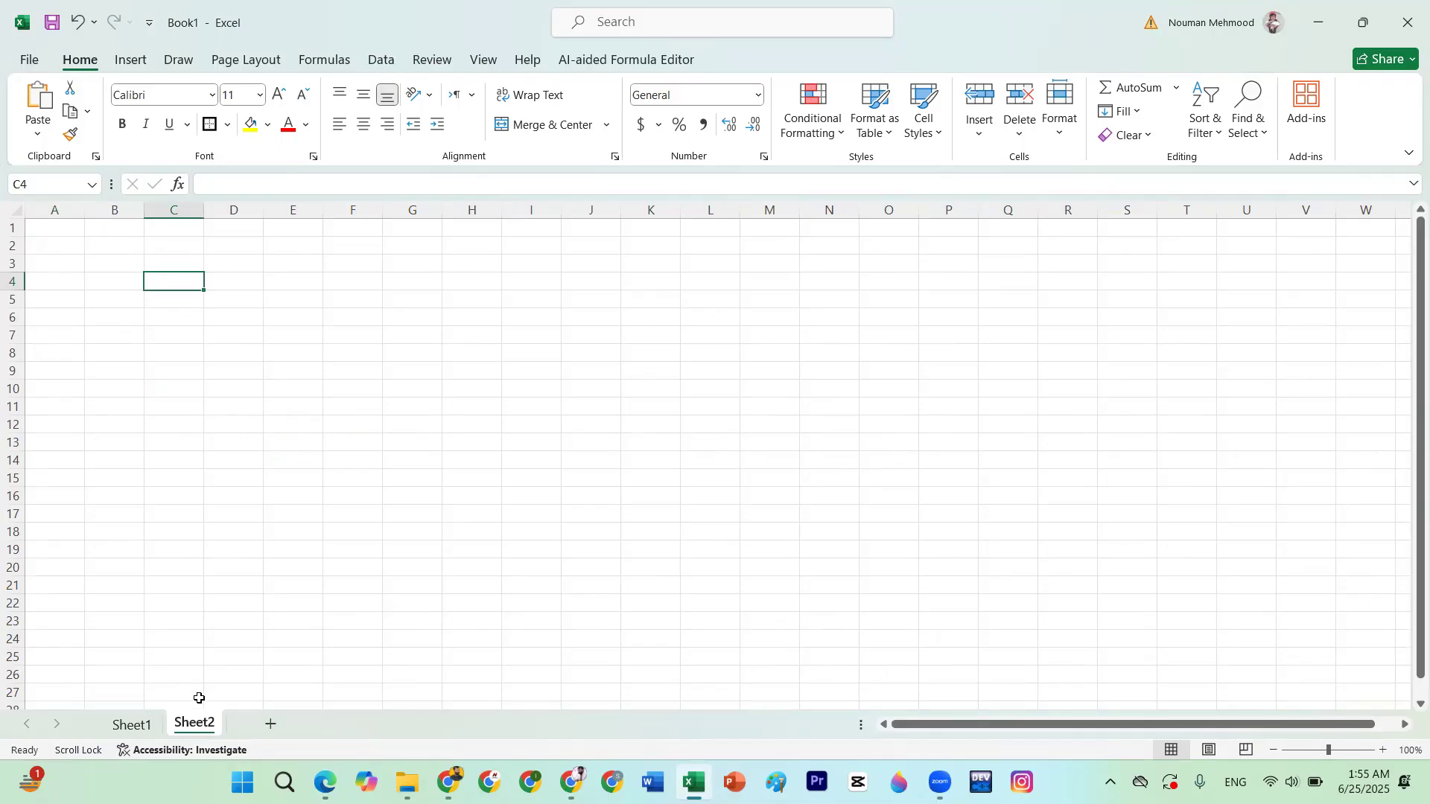
{"action": "double_click", "coordinate": [197, 726]}
{"action": "type", "text": "Result"}
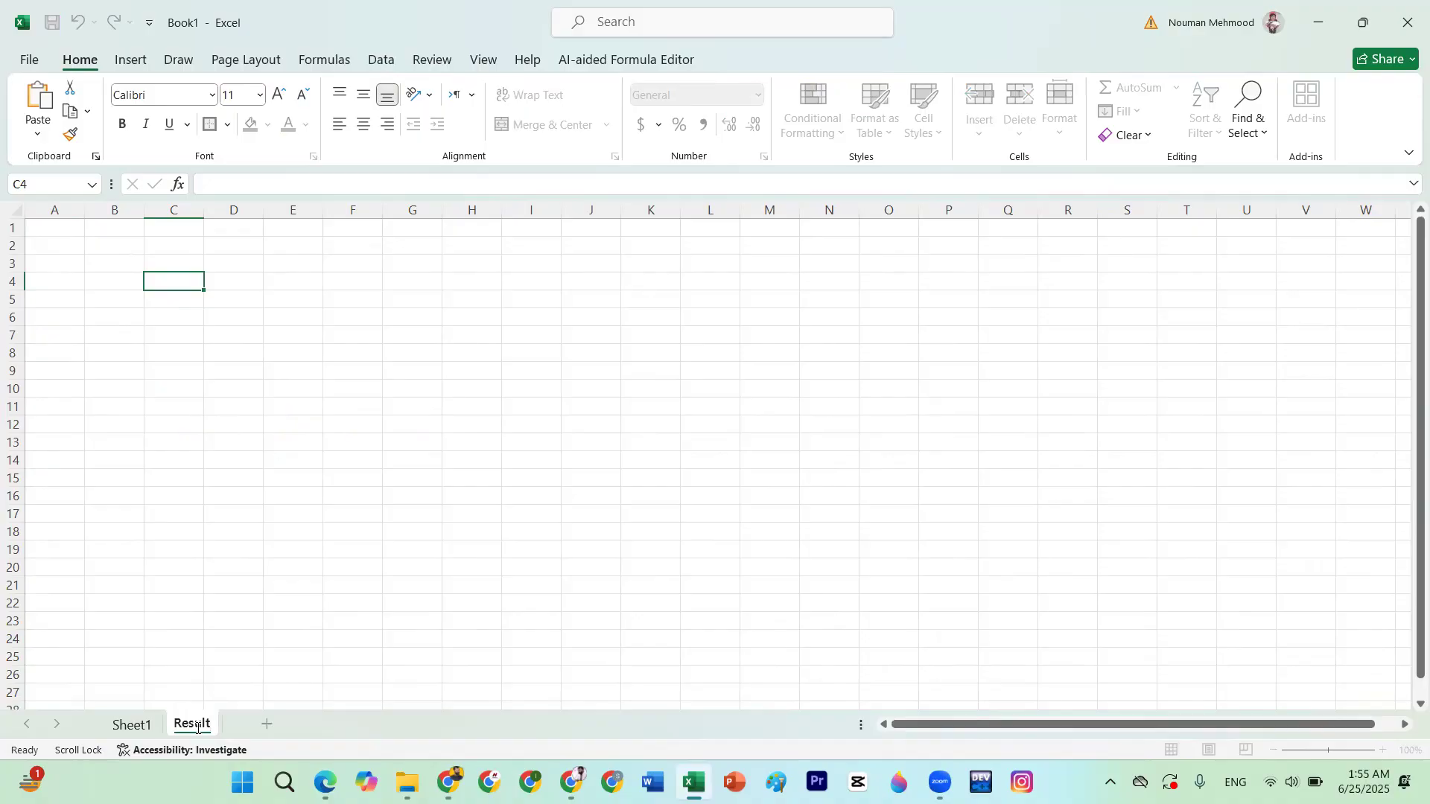
{"action": "left_click", "coordinate": [325, 469]}
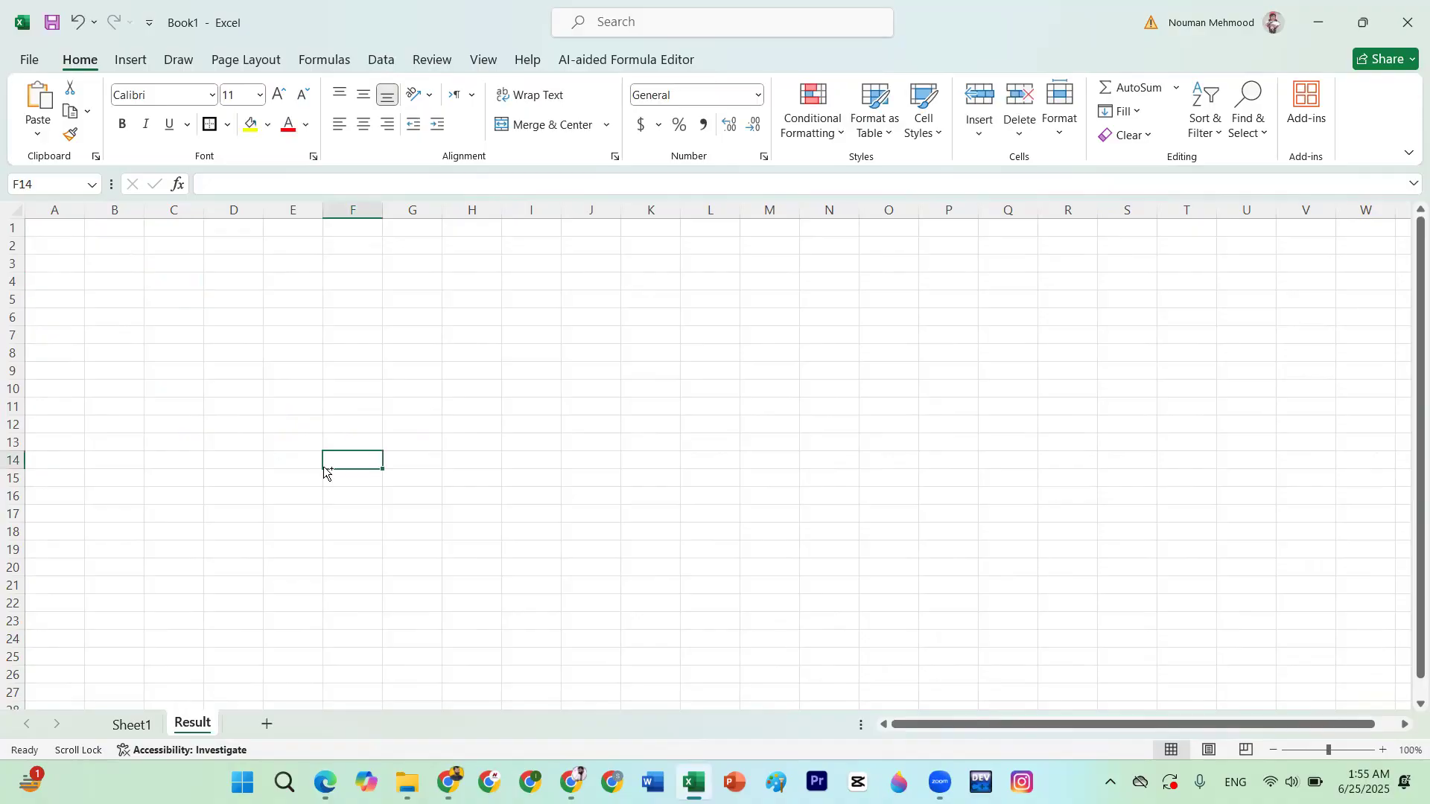
Save the workbook as MySheet in the "1. DM&SEO Batch-1 June2025" folder on drive E
{"action": "key", "text": "ctrl+s"}
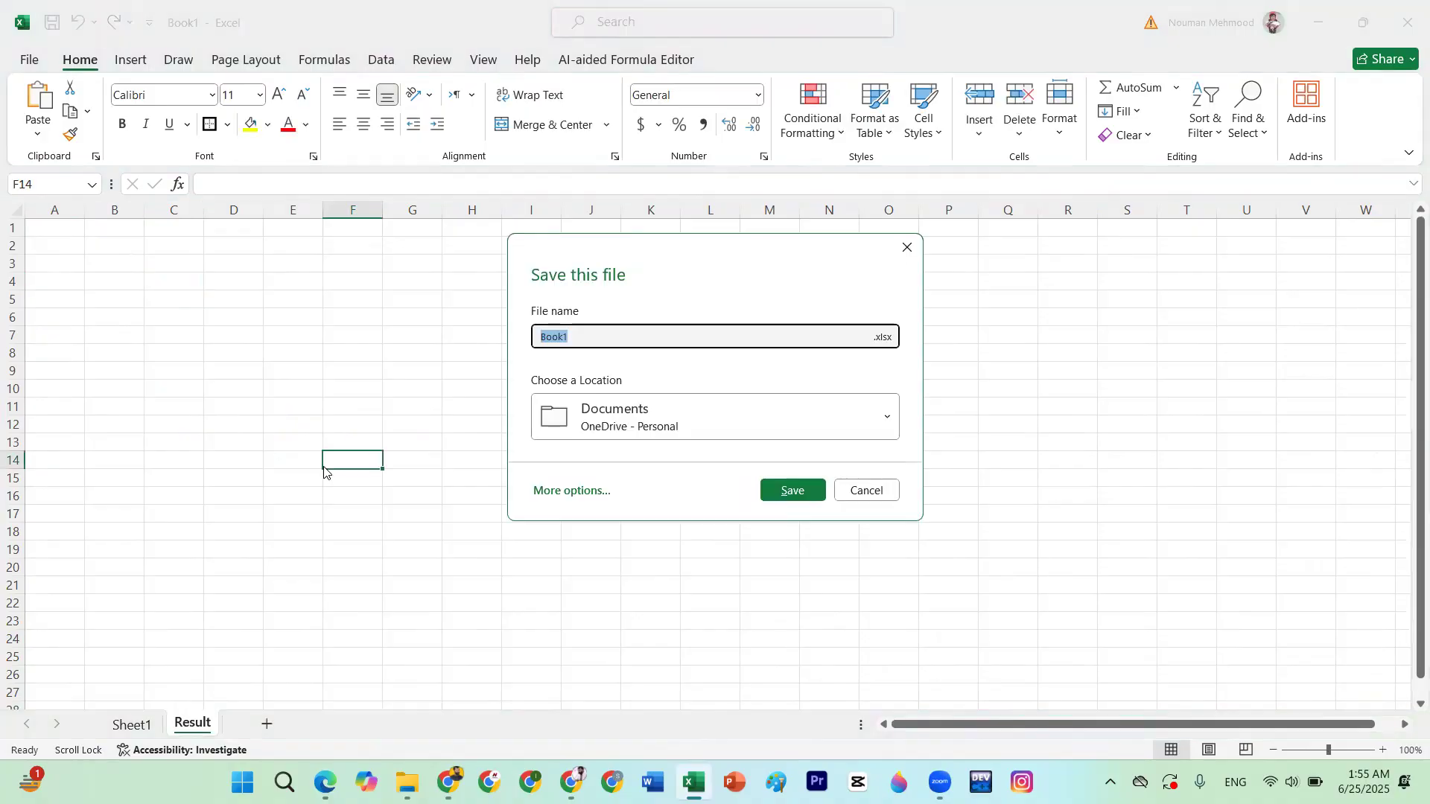
{"action": "type", "text": "My"}
{"action": "type", "text": "F"}
{"action": "type", "text": "Sheet"}
{"action": "left_click", "coordinate": [677, 414]}
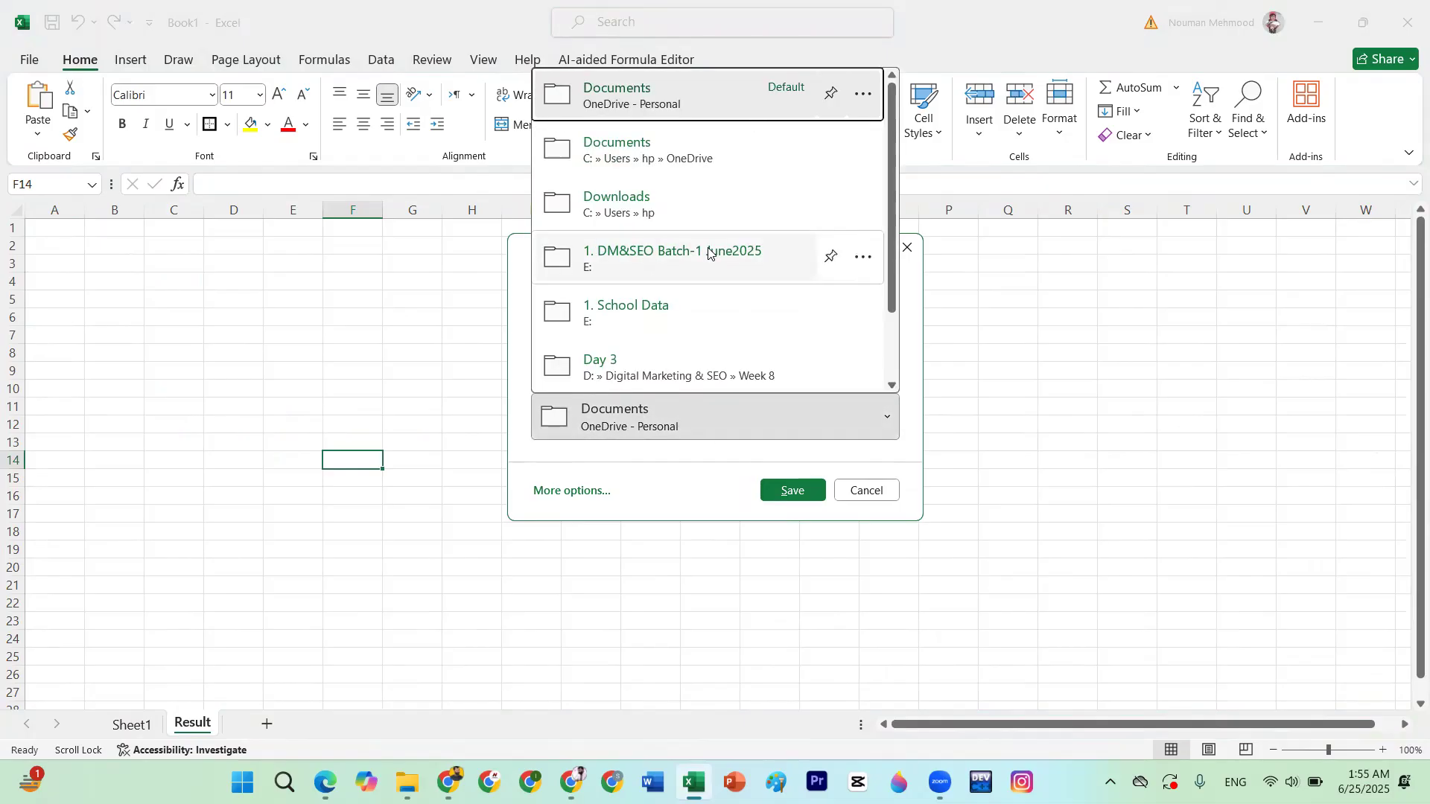
{"action": "left_click", "coordinate": [709, 253]}
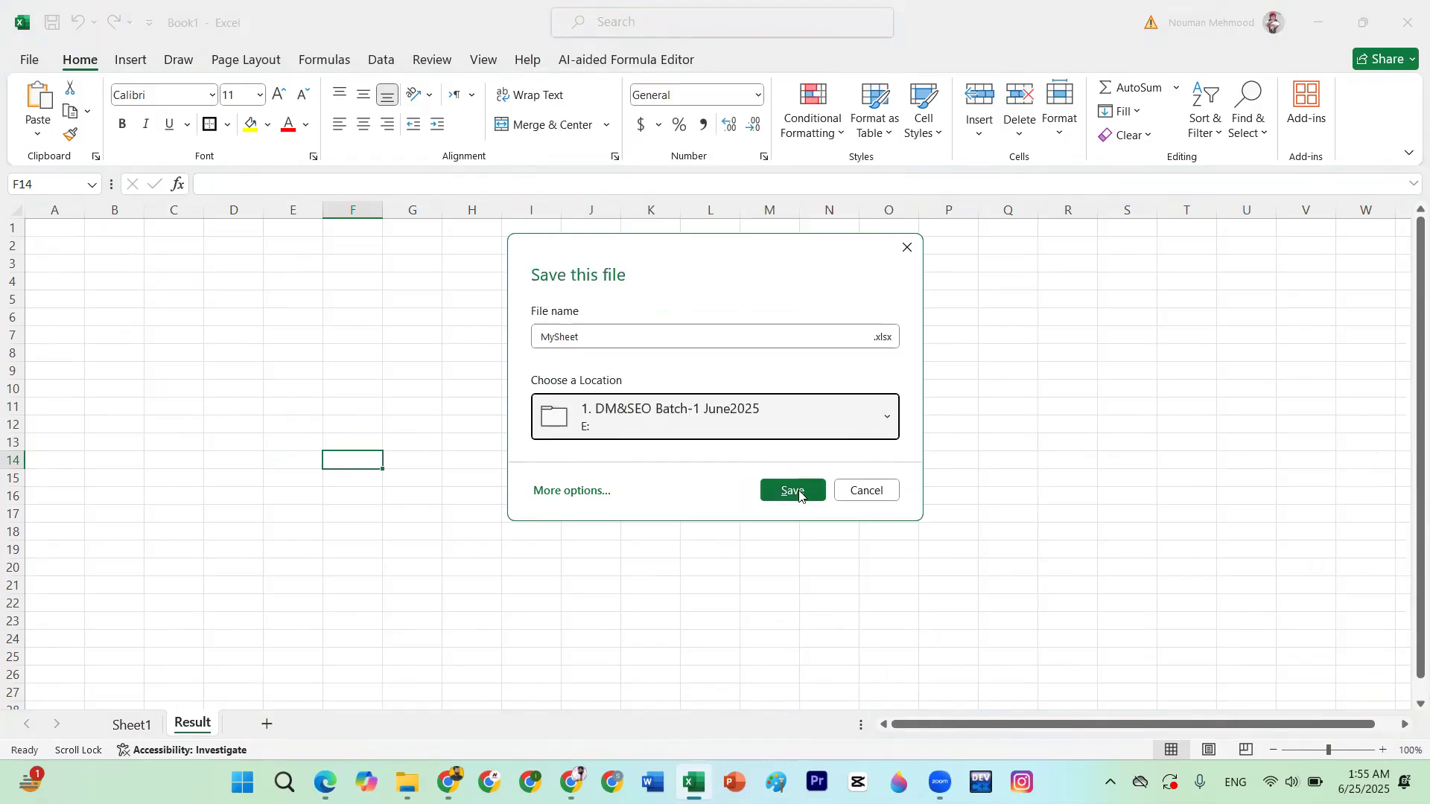
{"action": "left_click", "coordinate": [794, 490]}
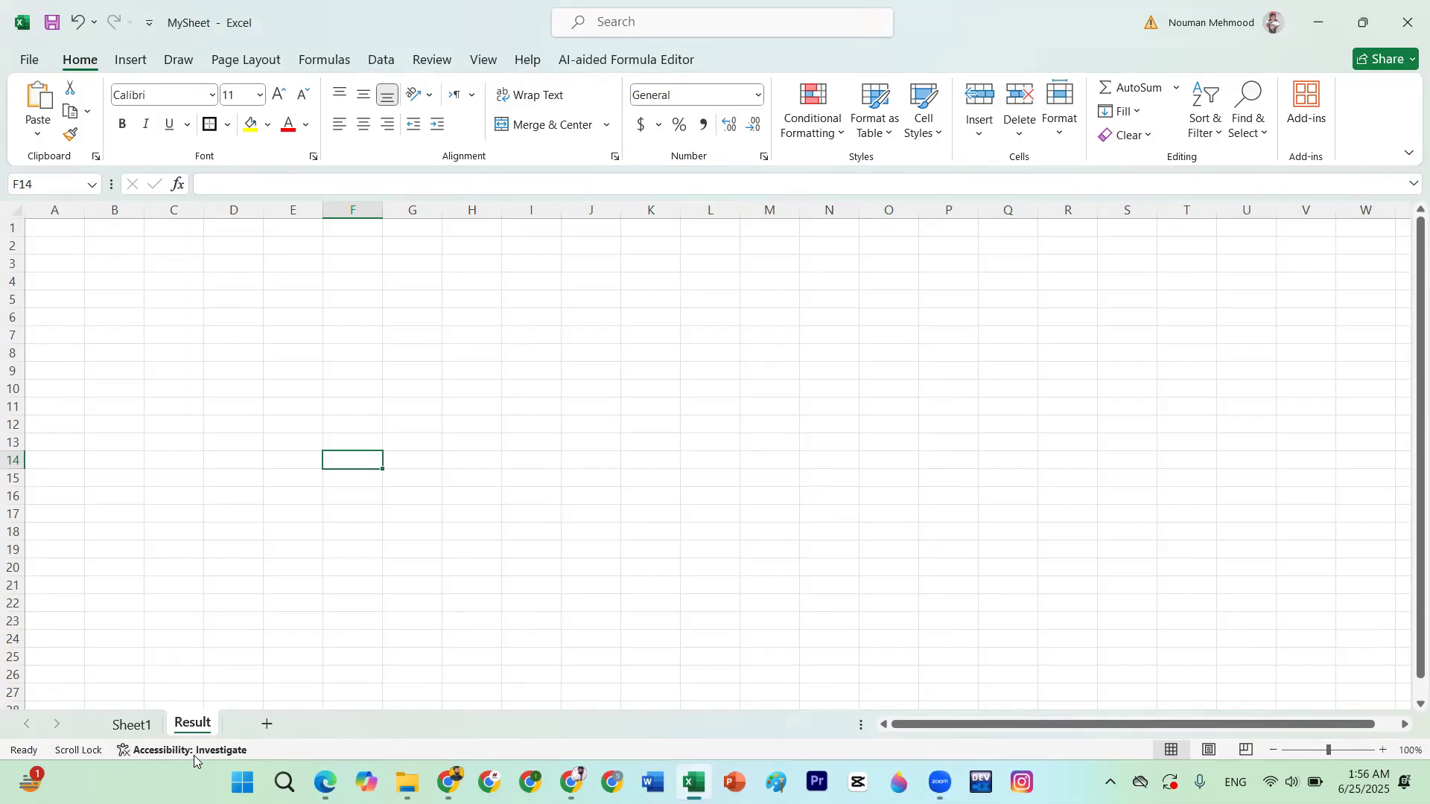
Enter the headings Roll No in A1 and Name in B1 of the Result sheet
{"action": "left_click", "coordinate": [138, 726]}
{"action": "left_click", "coordinate": [193, 724]}
{"action": "scroll", "coordinate": [216, 342], "scroll_direction": "up", "scroll_amount": 4}
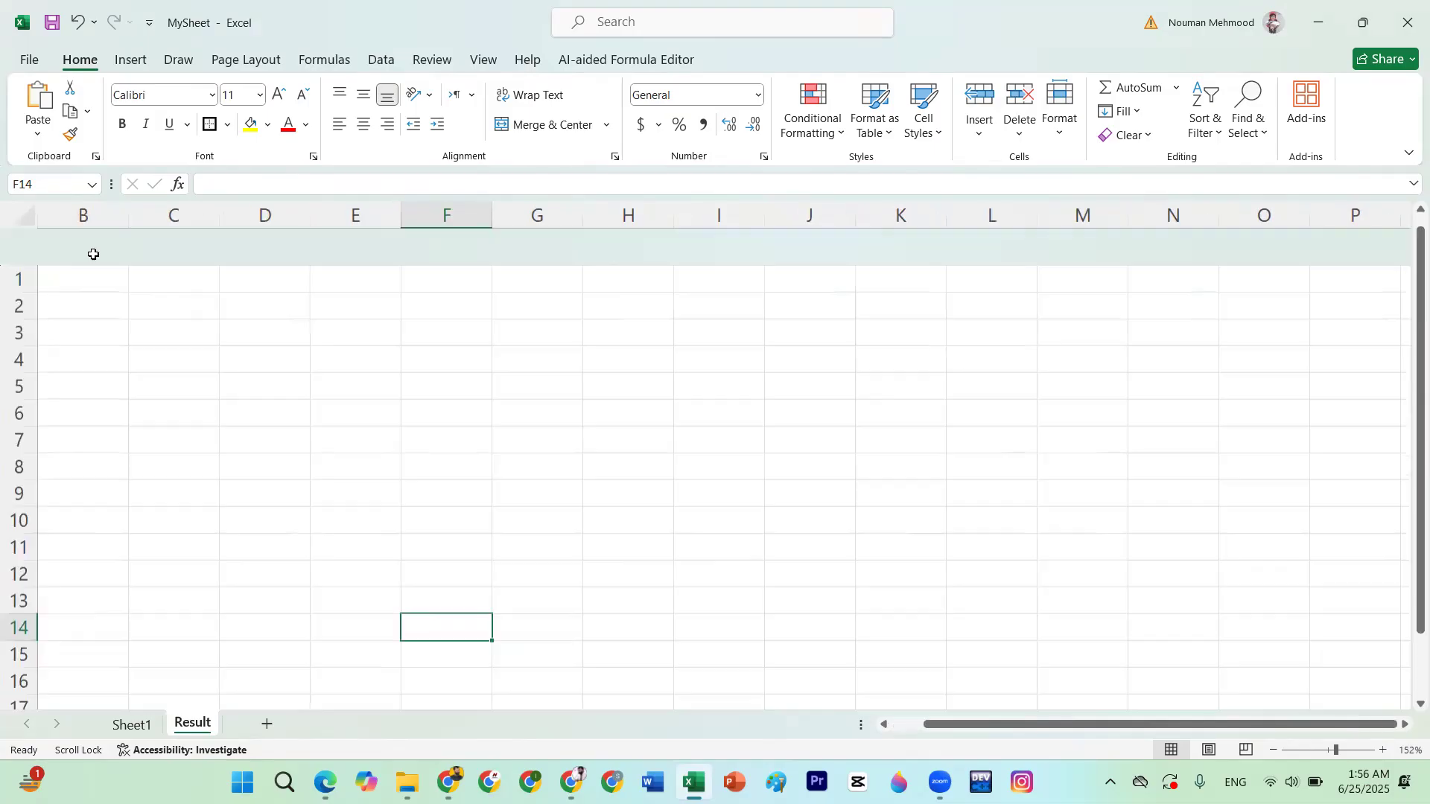
{"action": "left_click", "coordinate": [102, 243]}
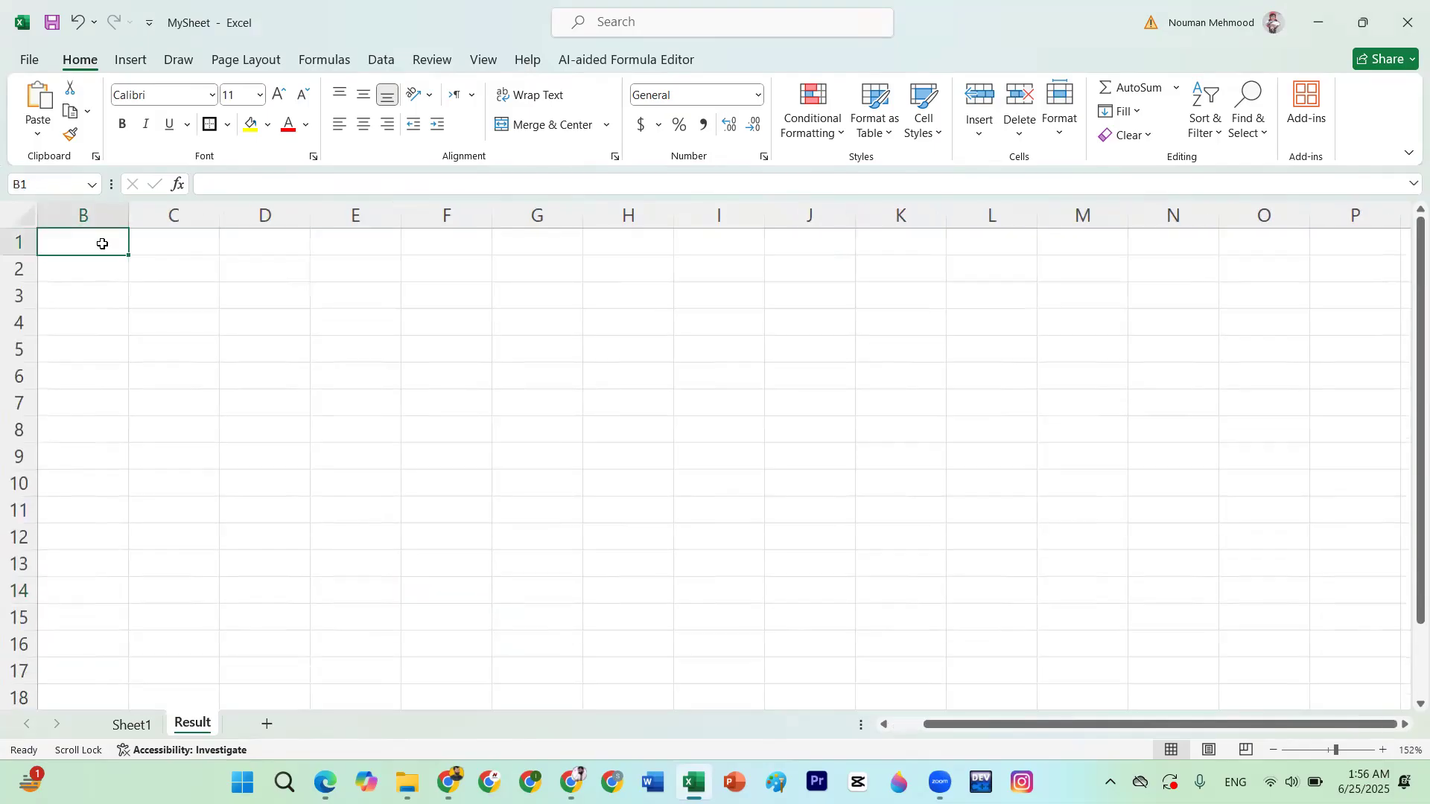
{"action": "key", "text": "Left"}
{"action": "left_click", "coordinate": [102, 243]}
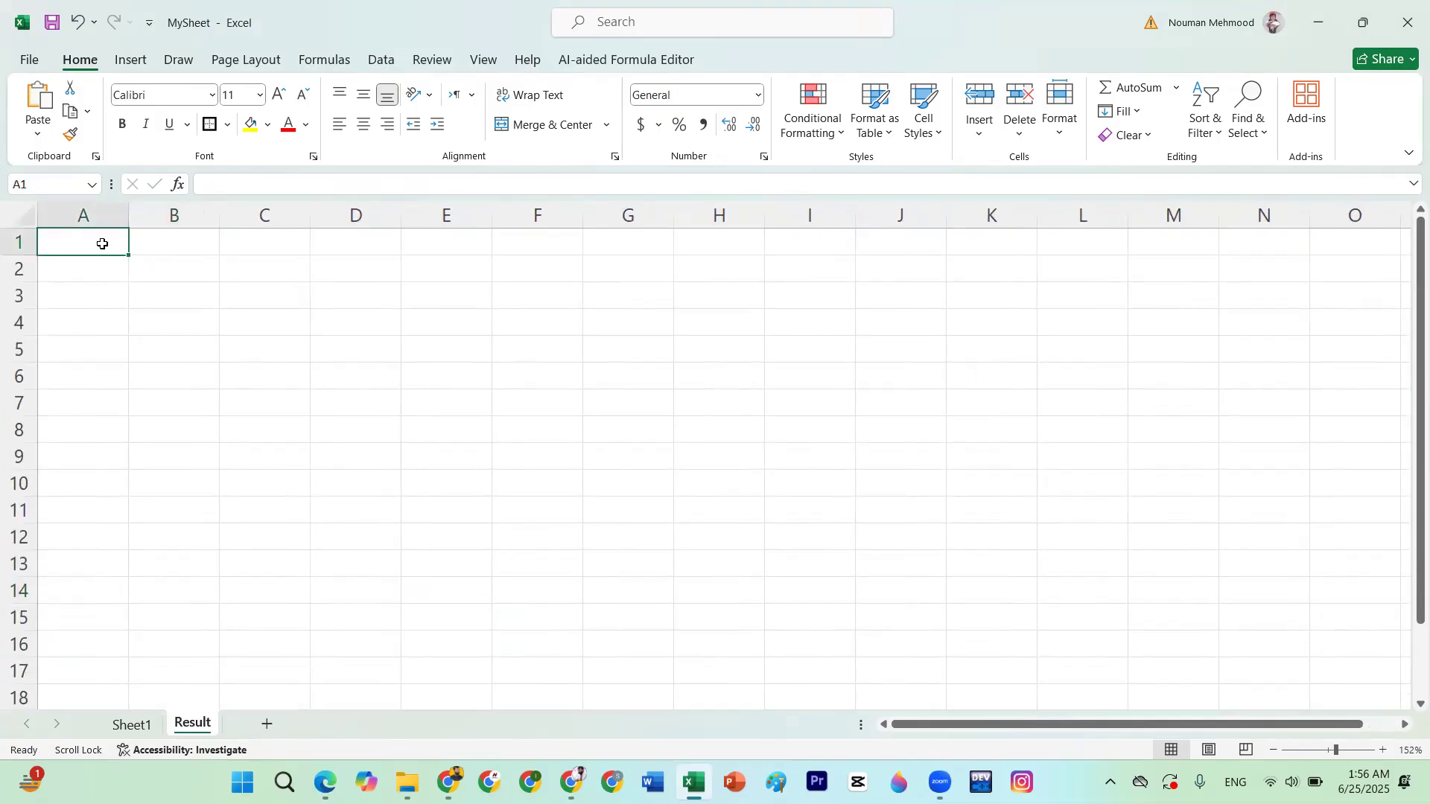
{"action": "type", "text": "Roo"}
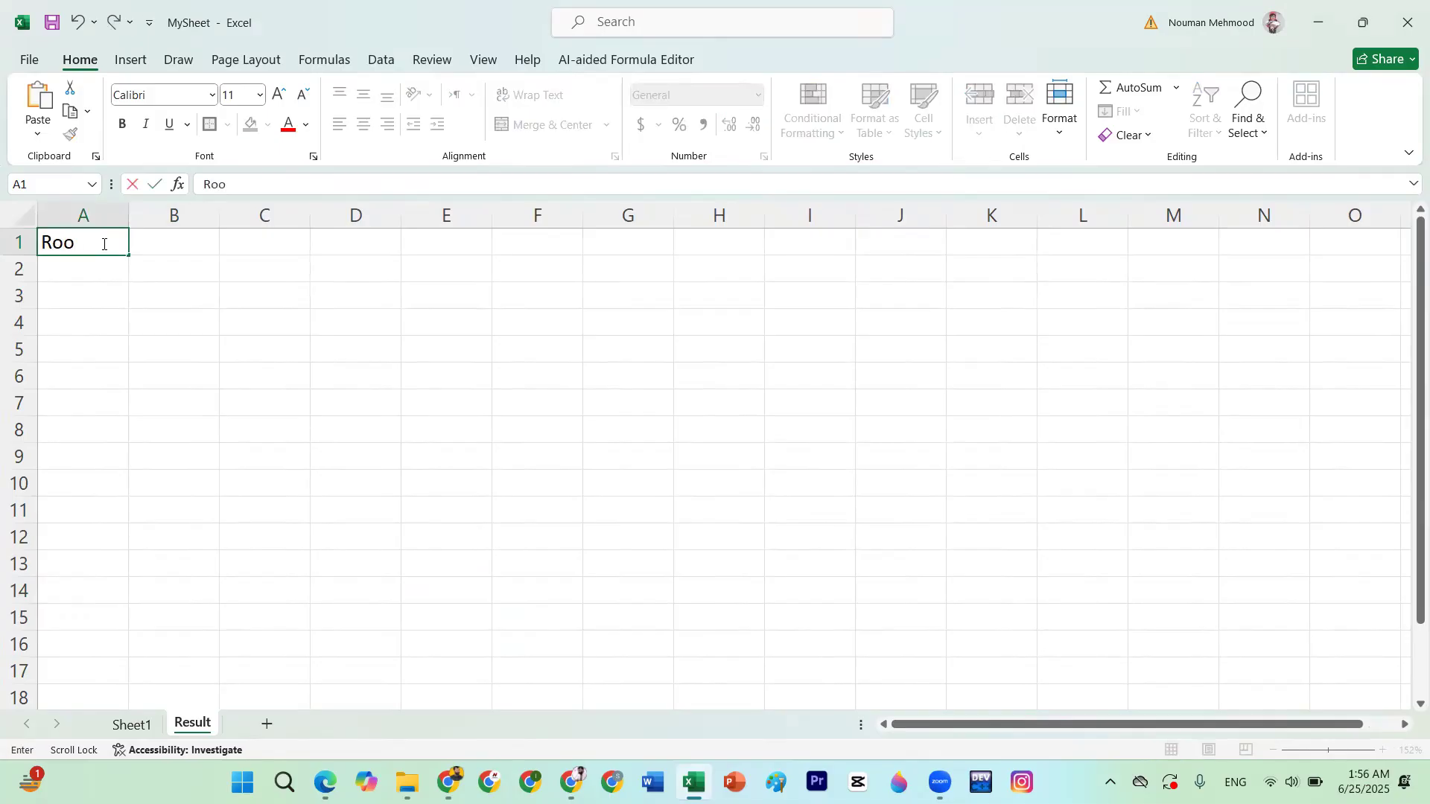
{"action": "key", "text": "BackSpace"}
{"action": "type", "text": "ll No"}
{"action": "key", "text": "Tab"}
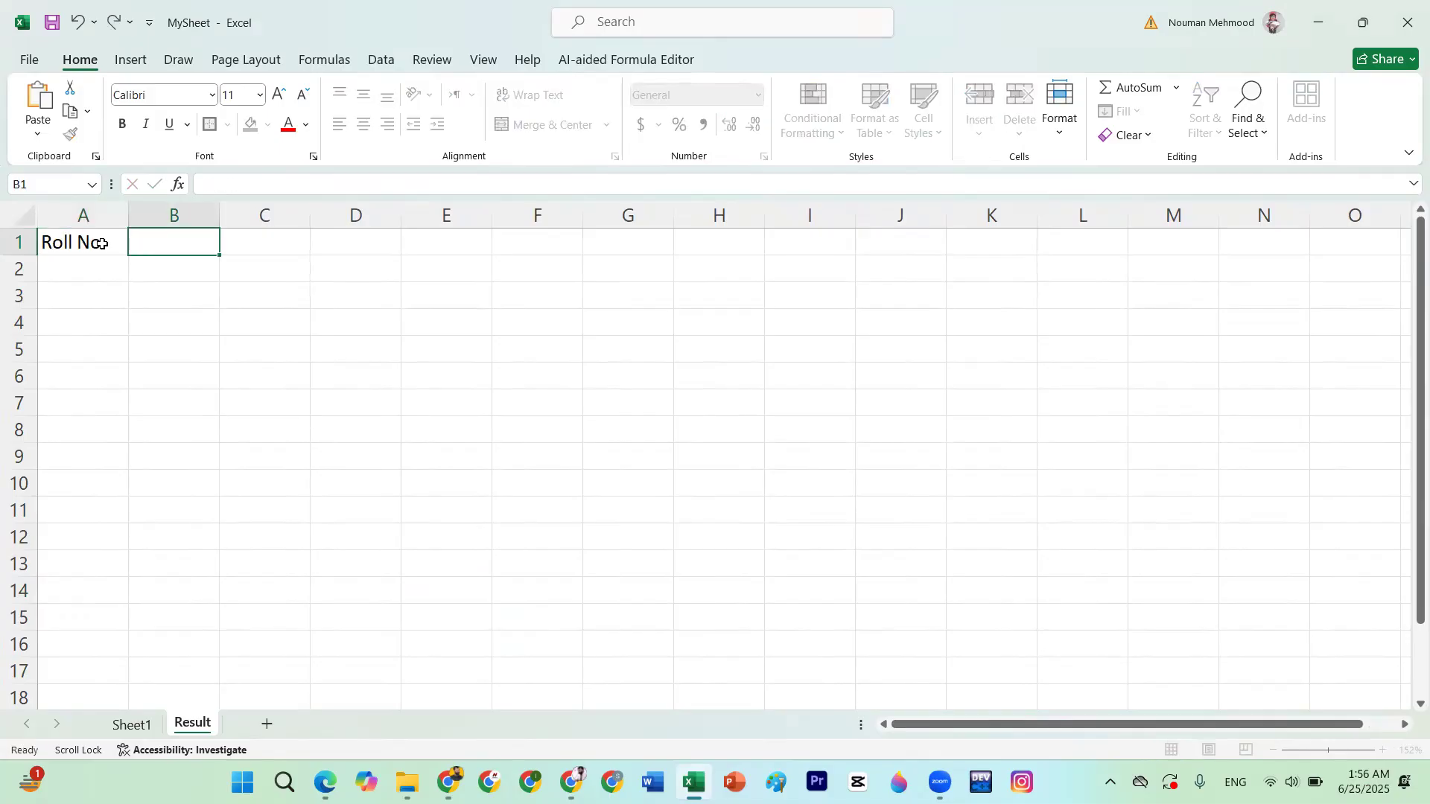
{"action": "type", "text": "Name"}
{"action": "key", "text": "Tab"}
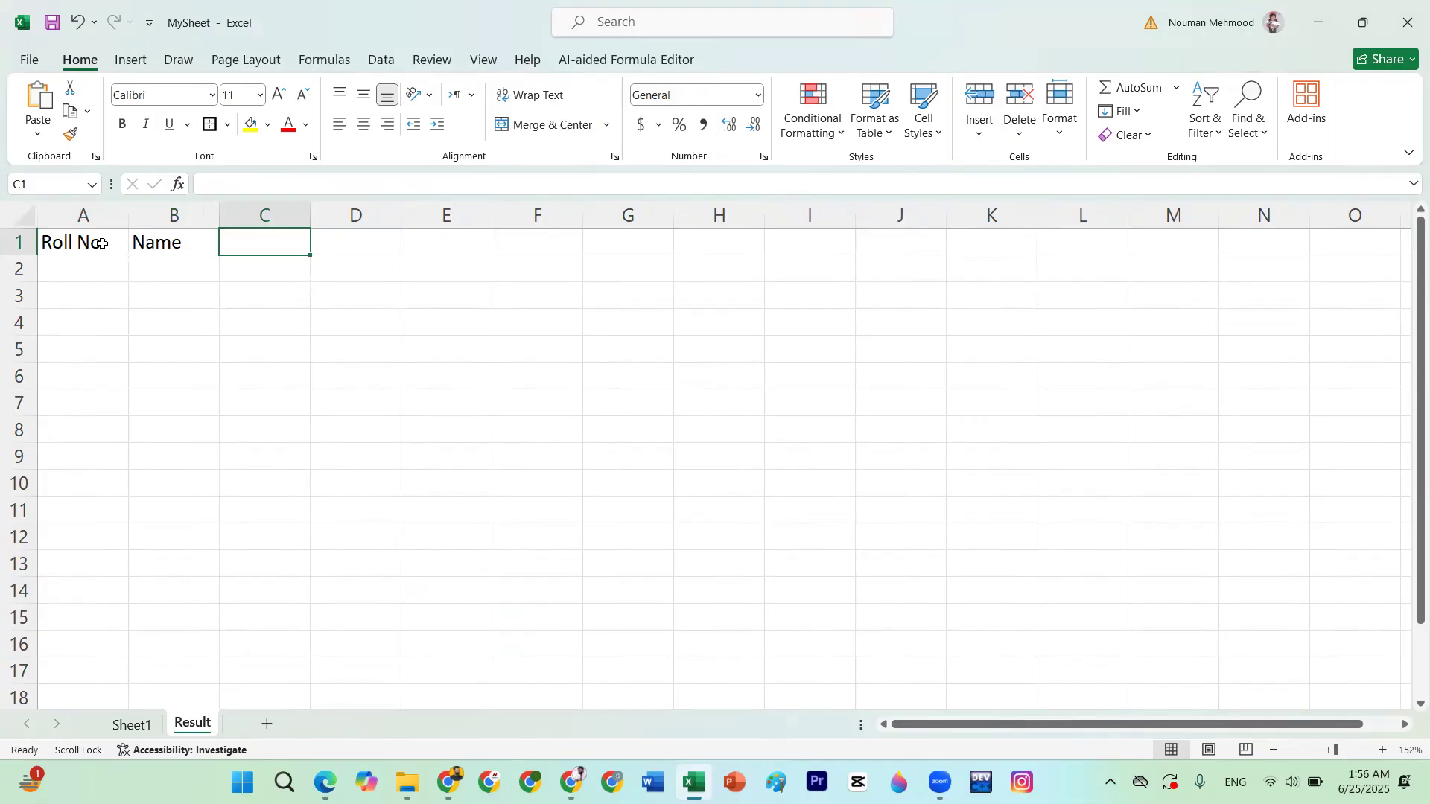
Enter the subject headings Urdu, English and Math in cells C1 to E1
{"action": "type", "text": "P"}
{"action": "key", "text": "BackSpace"}
{"action": "type", "text": "Urdu"}
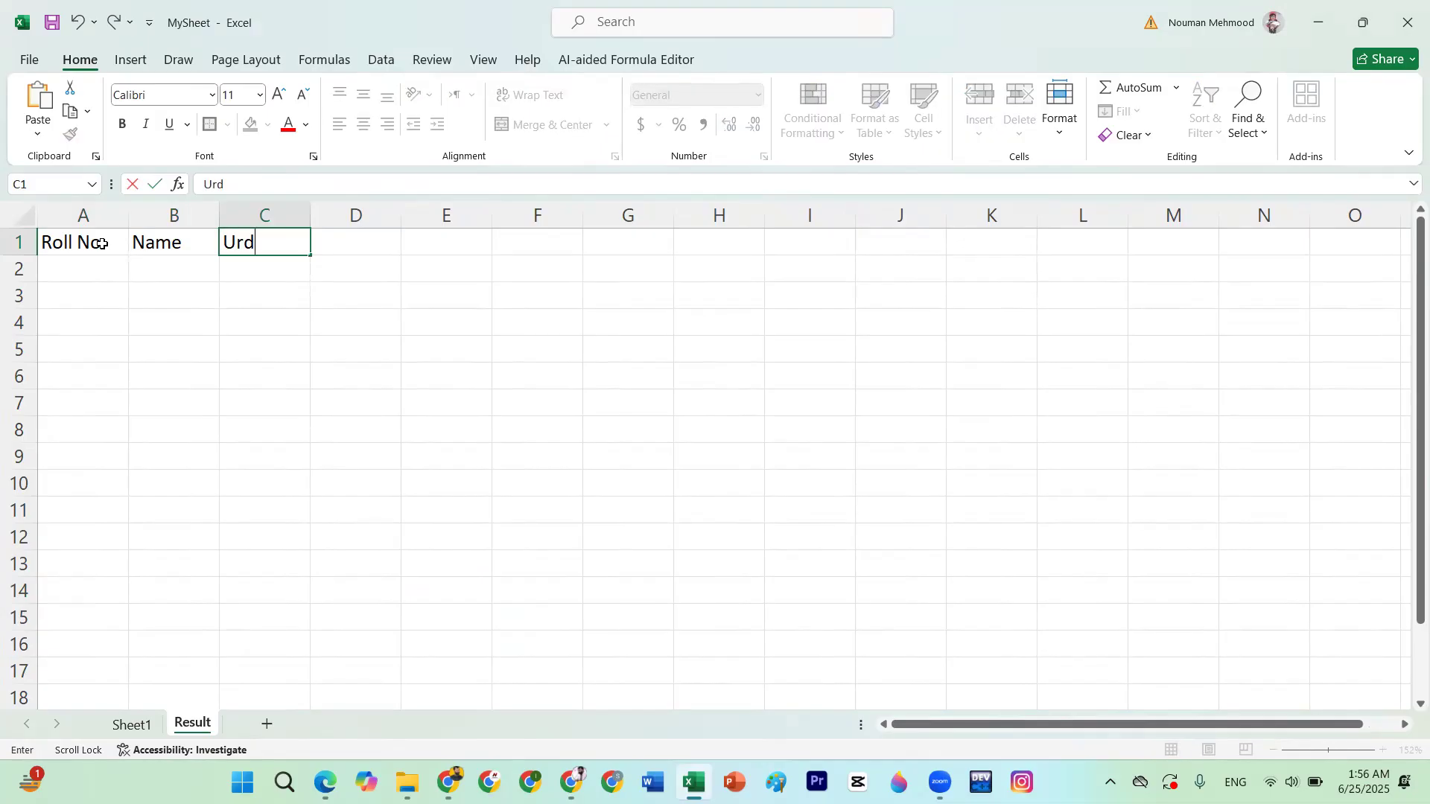
{"action": "key", "text": "Tab"}
{"action": "type", "text": "English"}
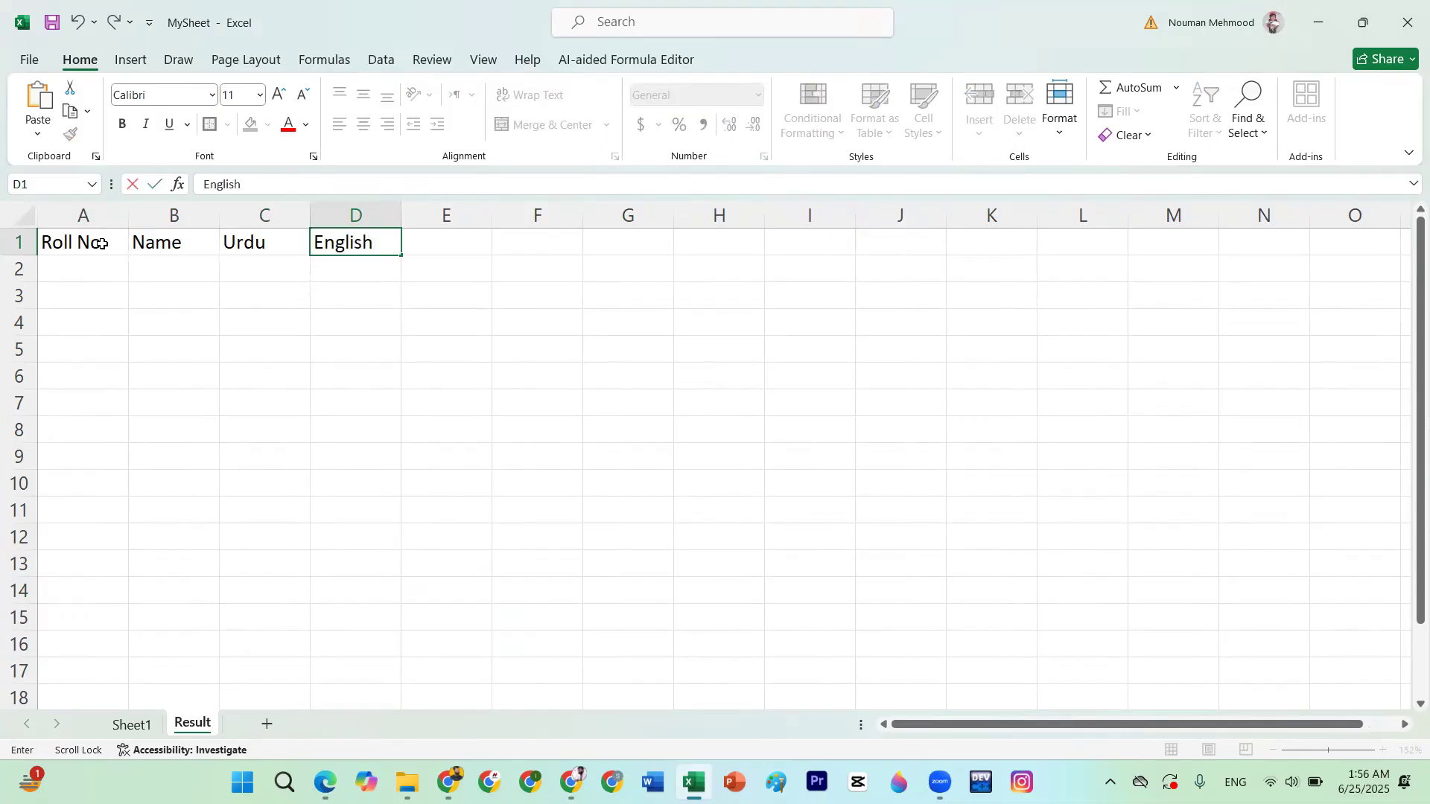
{"action": "key", "text": "Tab"}
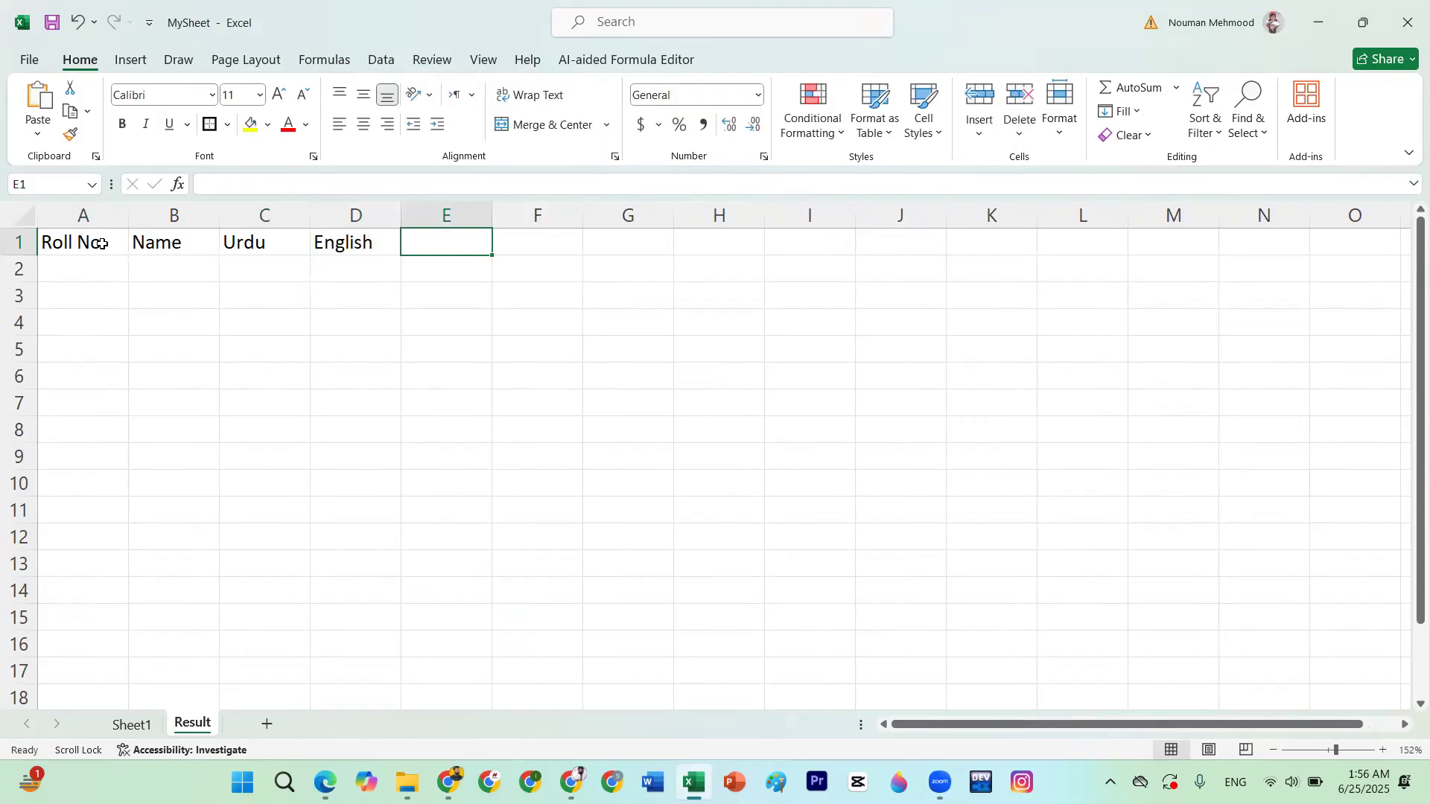
{"action": "type", "text": "Math"}
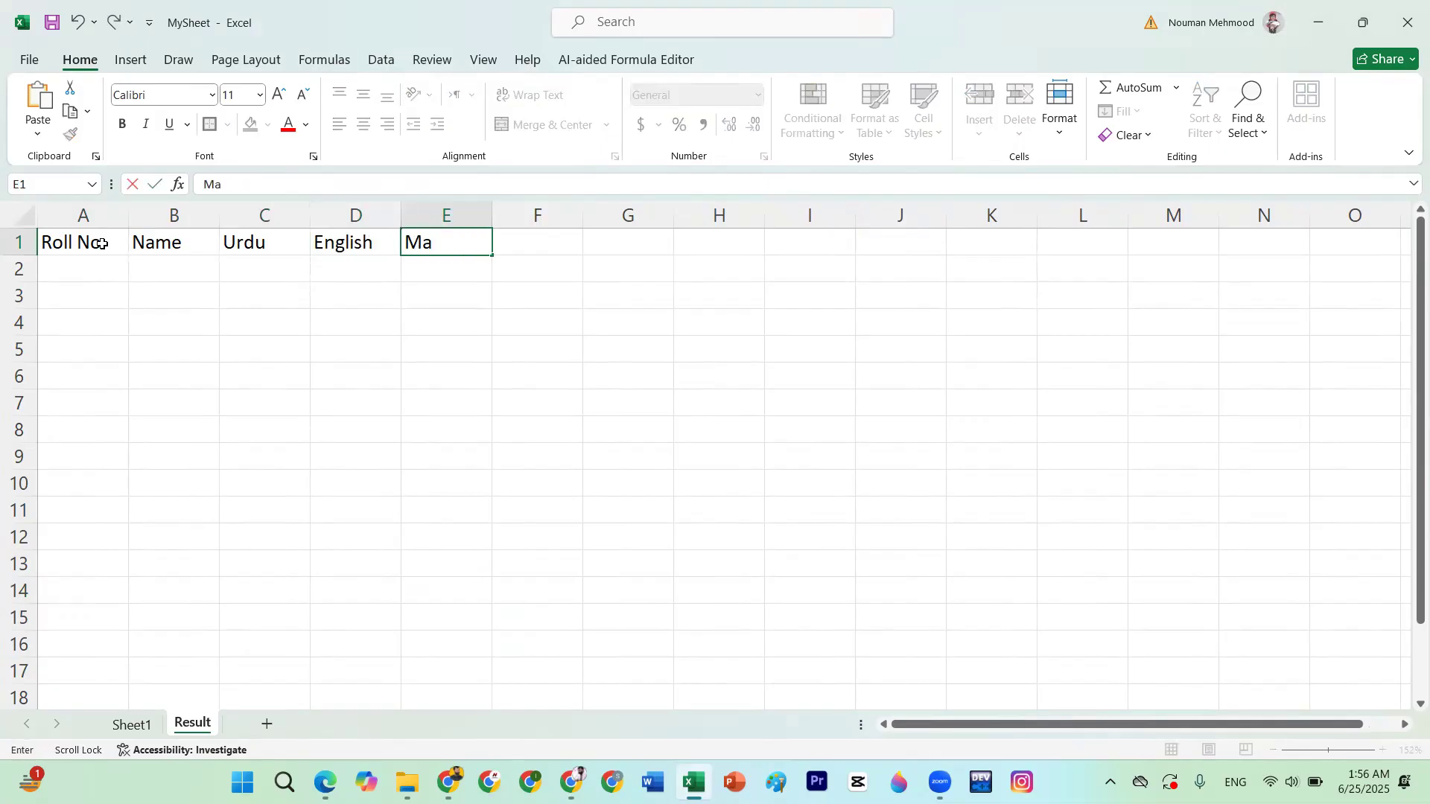
{"action": "key", "text": "Tab"}
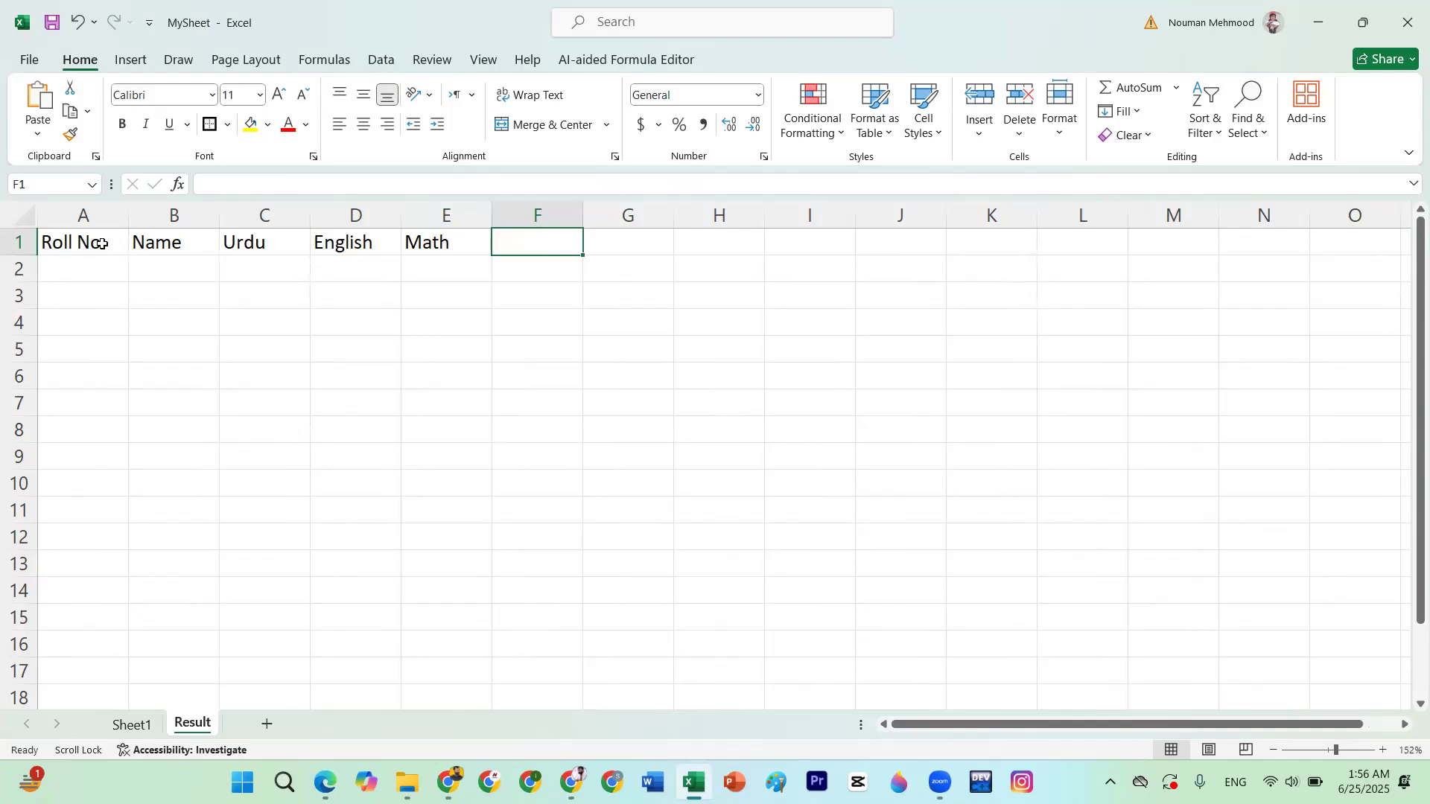
Enter the headings SST in F1 and Computer in G1, and widen column G slightly to fit its heading
{"action": "type", "text": "SST"}
{"action": "key", "text": "Tab"}
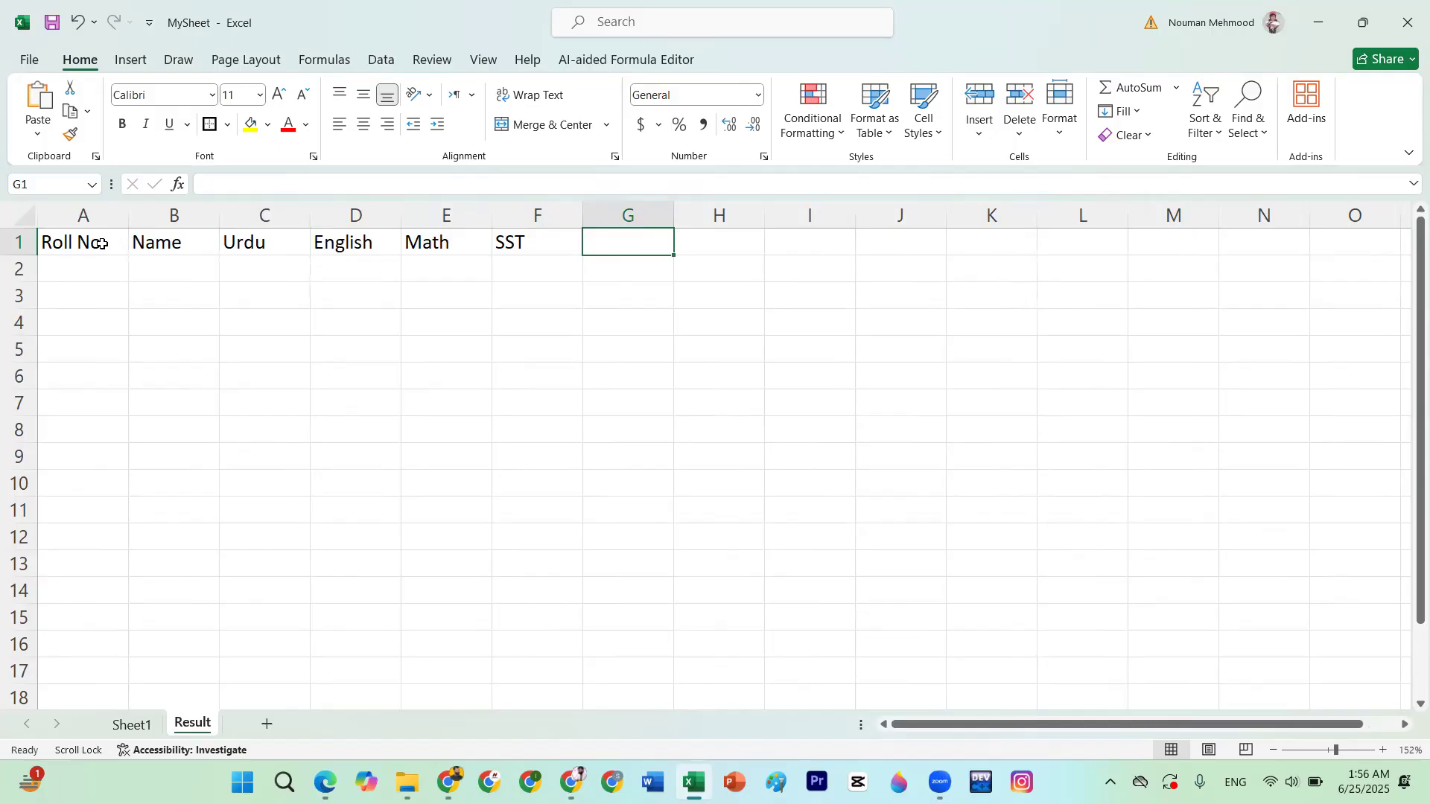
{"action": "type", "text": "Computer"}
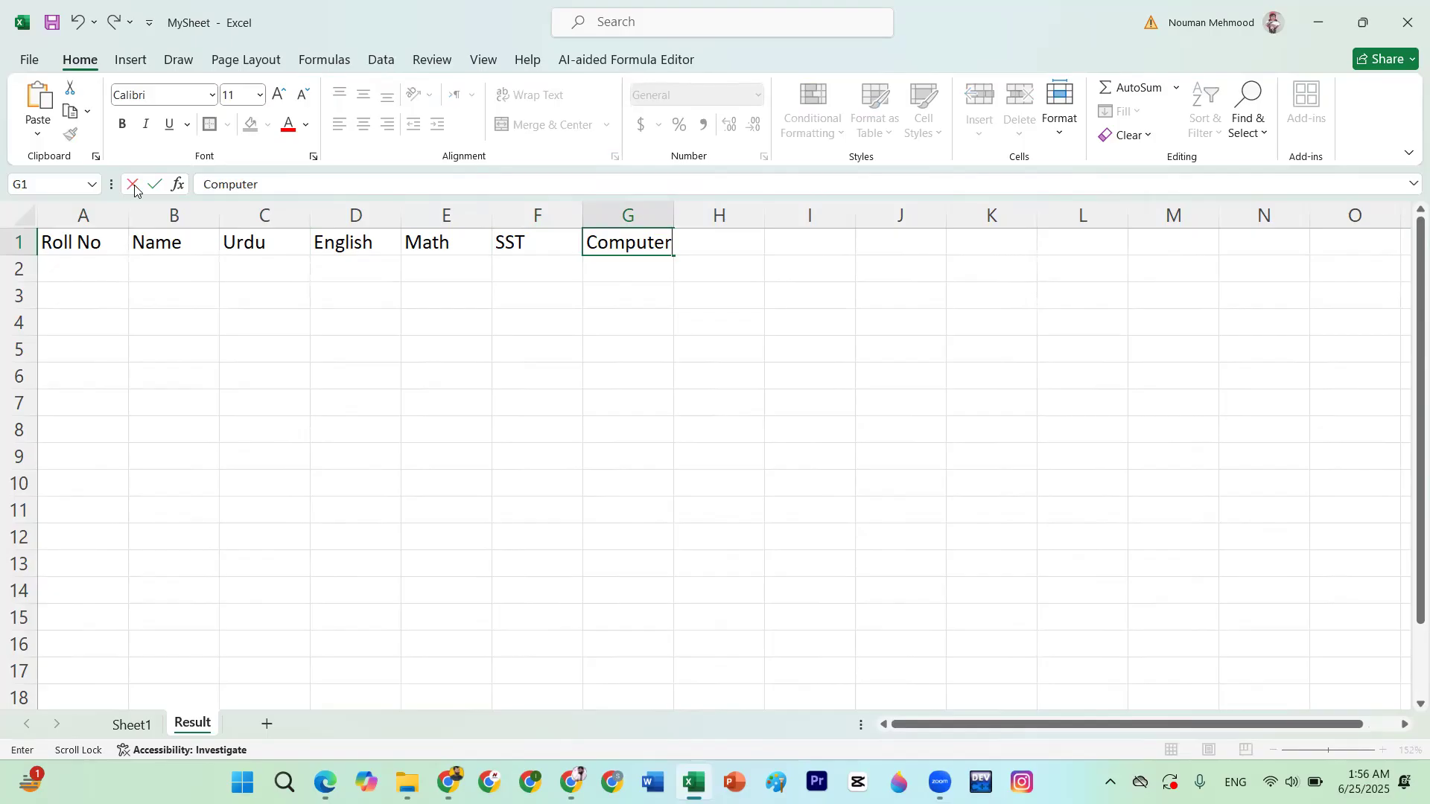
{"action": "left_click", "coordinate": [670, 215]}
{"action": "left_click_drag", "start_coordinate": [676, 215], "coordinate": [680, 215]}
{"action": "left_click", "coordinate": [544, 241]}
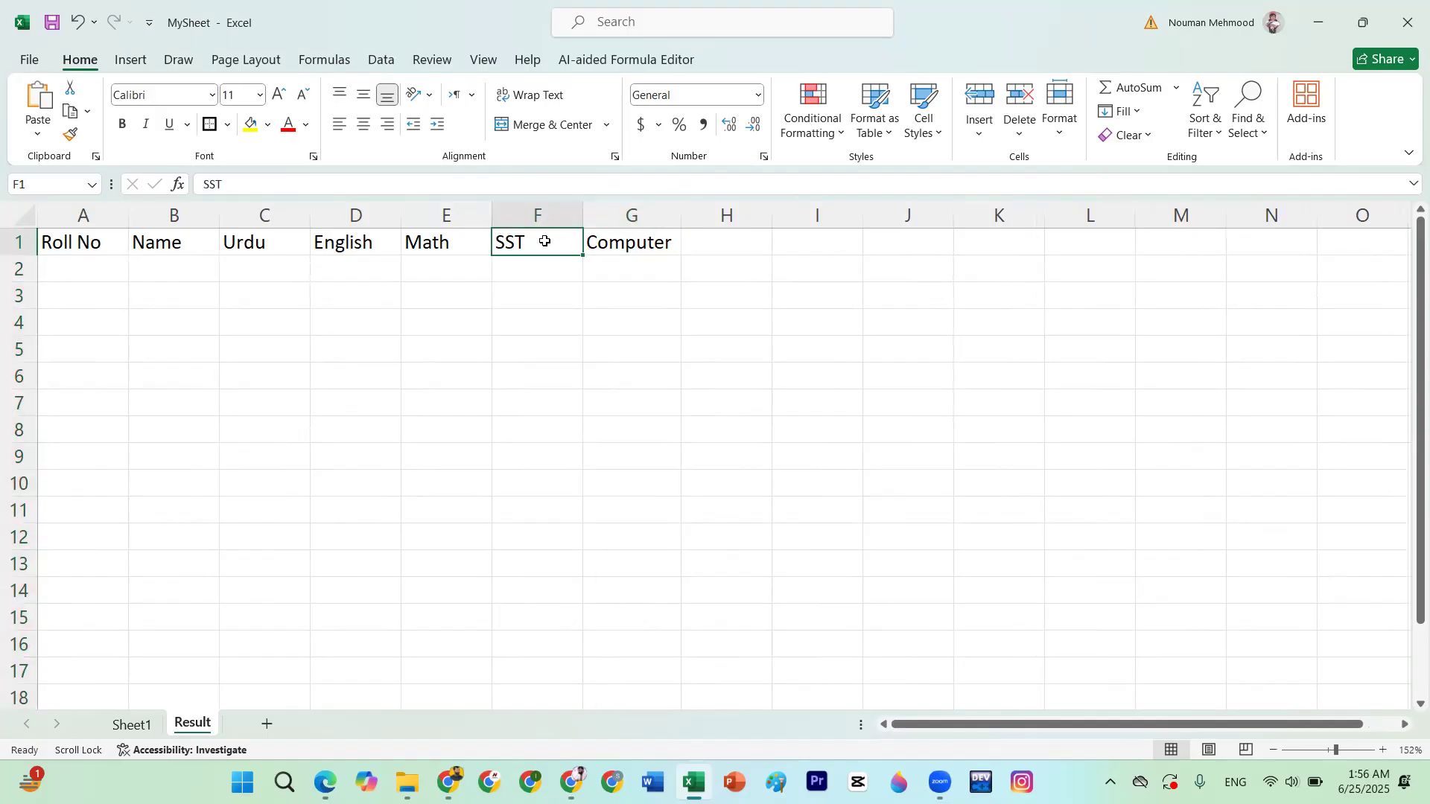
{"action": "left_click", "coordinate": [615, 246]}
{"action": "key", "text": "ctrl+c"}
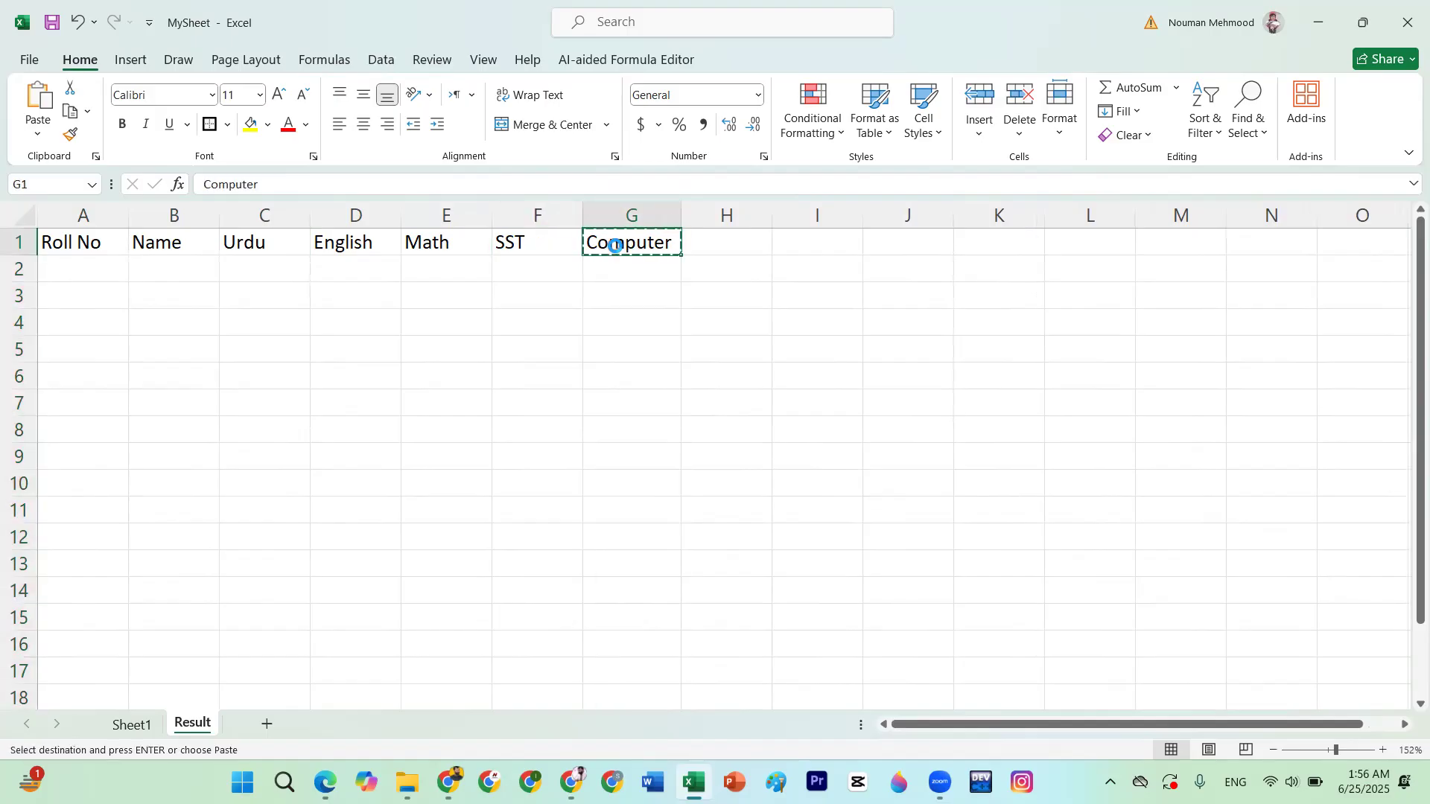
{"action": "key", "text": "Escape"}
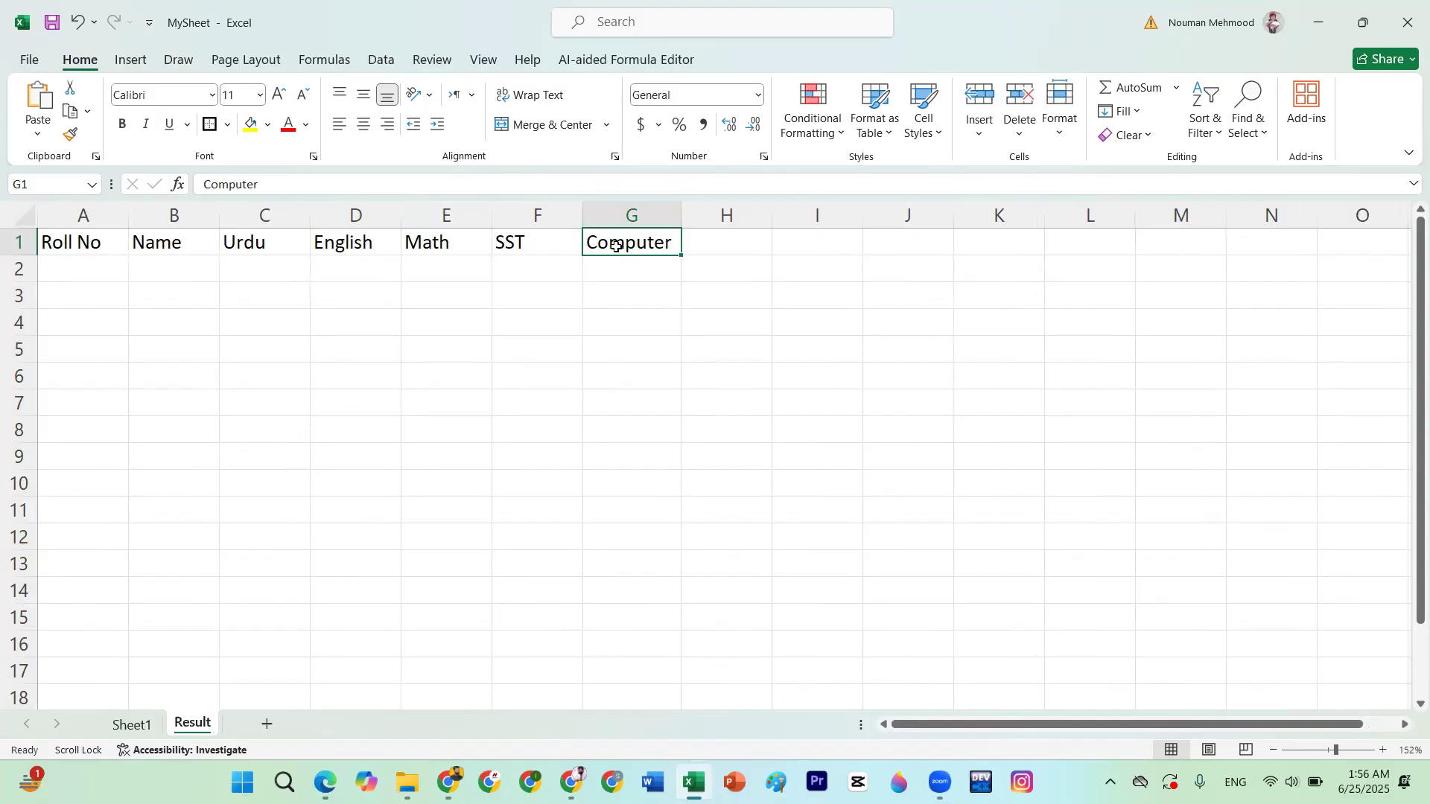
Copy the Computer heading from G1 over the SST heading in F1
{"action": "left_click", "coordinate": [541, 246]}
{"action": "left_click", "coordinate": [609, 242]}
{"action": "key", "text": "ctrl+c"}
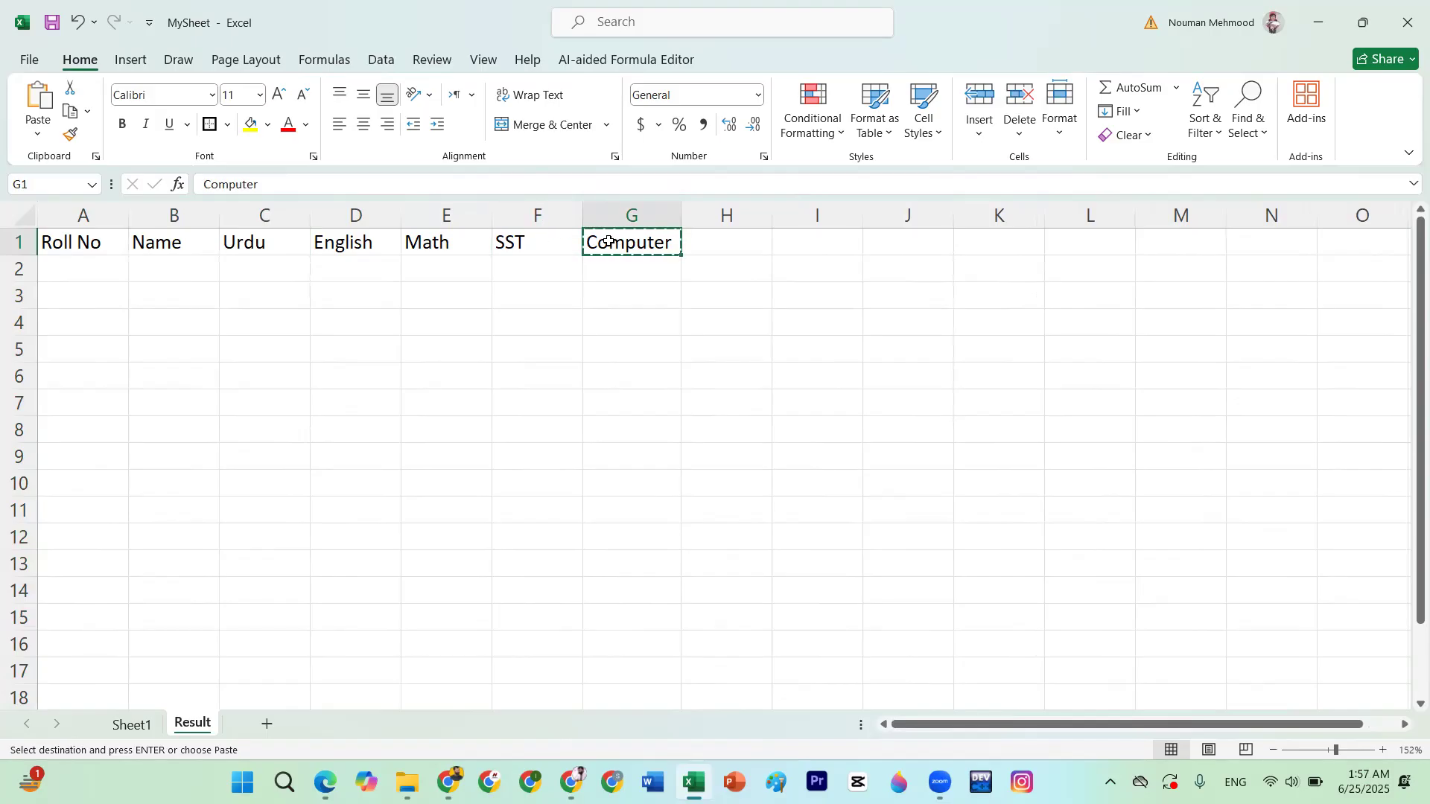
{"action": "left_click", "coordinate": [527, 245]}
{"action": "key", "text": "Return"}
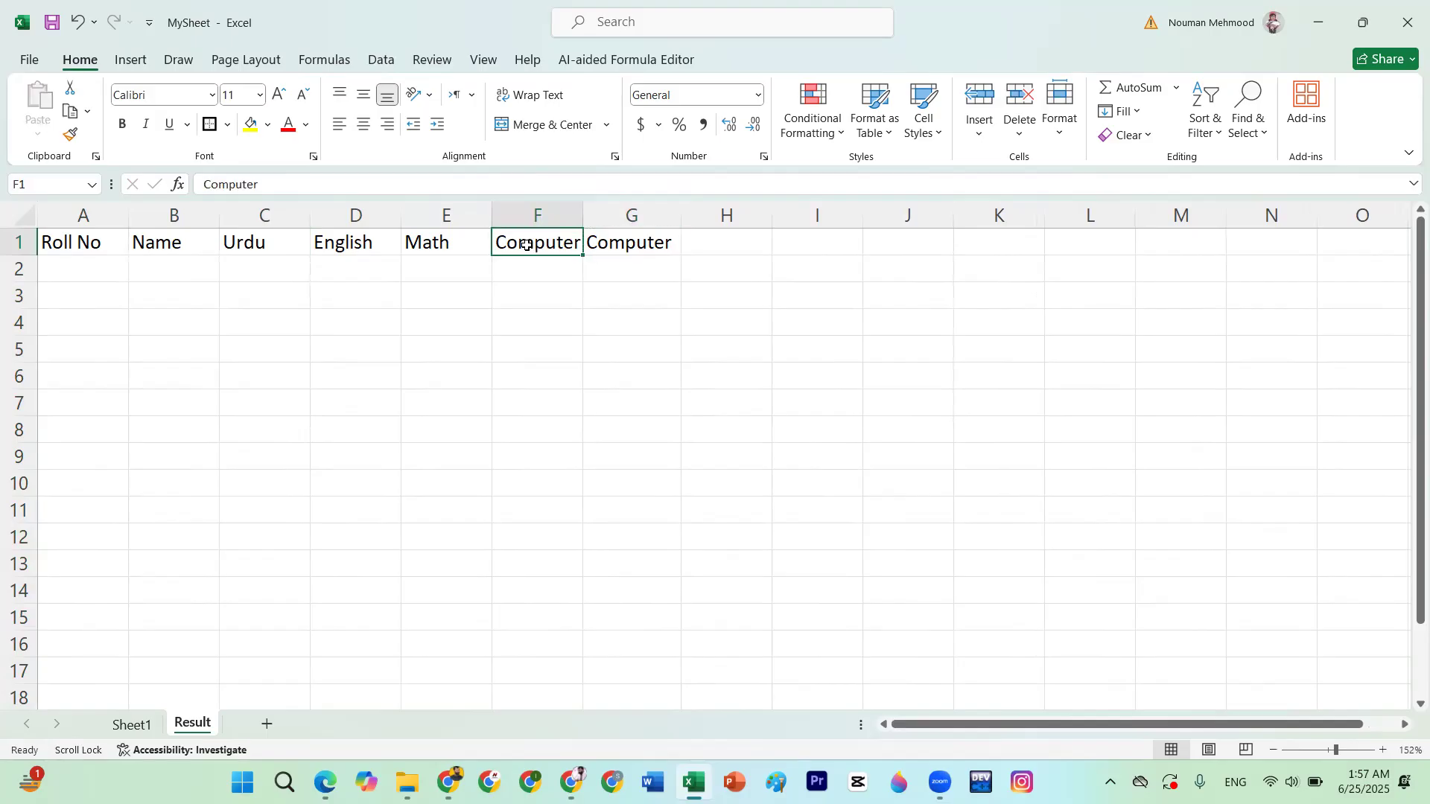
Replace the Computer heading in G1 with SST
{"action": "key", "text": "Right"}
{"action": "left_click", "coordinate": [530, 245]}
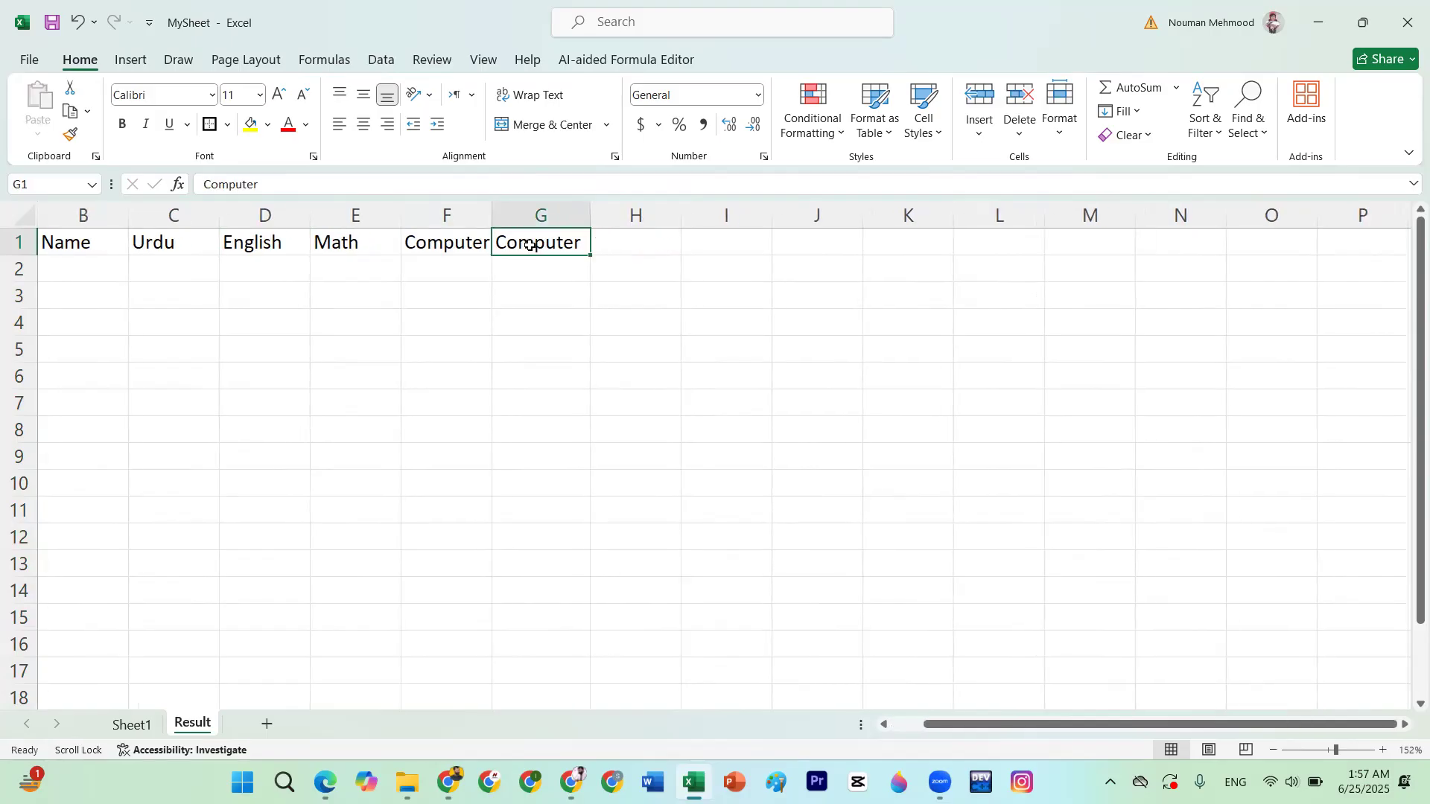
{"action": "type", "text": "ST"}
{"action": "key", "text": "BackSpace"}
{"action": "type", "text": "ST"}
{"action": "left_click", "coordinate": [531, 271]}
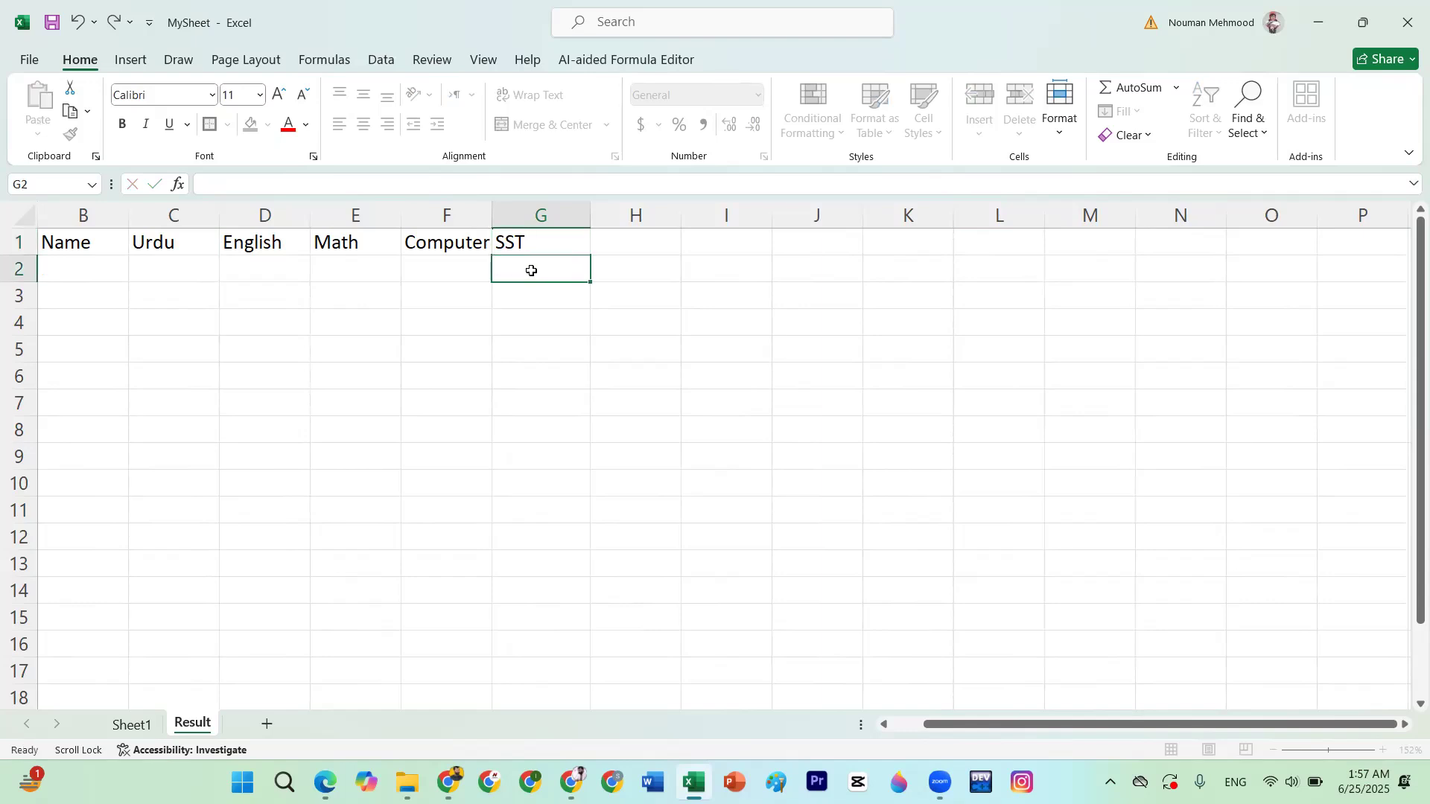
{"action": "scroll", "coordinate": [366, 328], "scroll_direction": "left", "scroll_amount": 1}
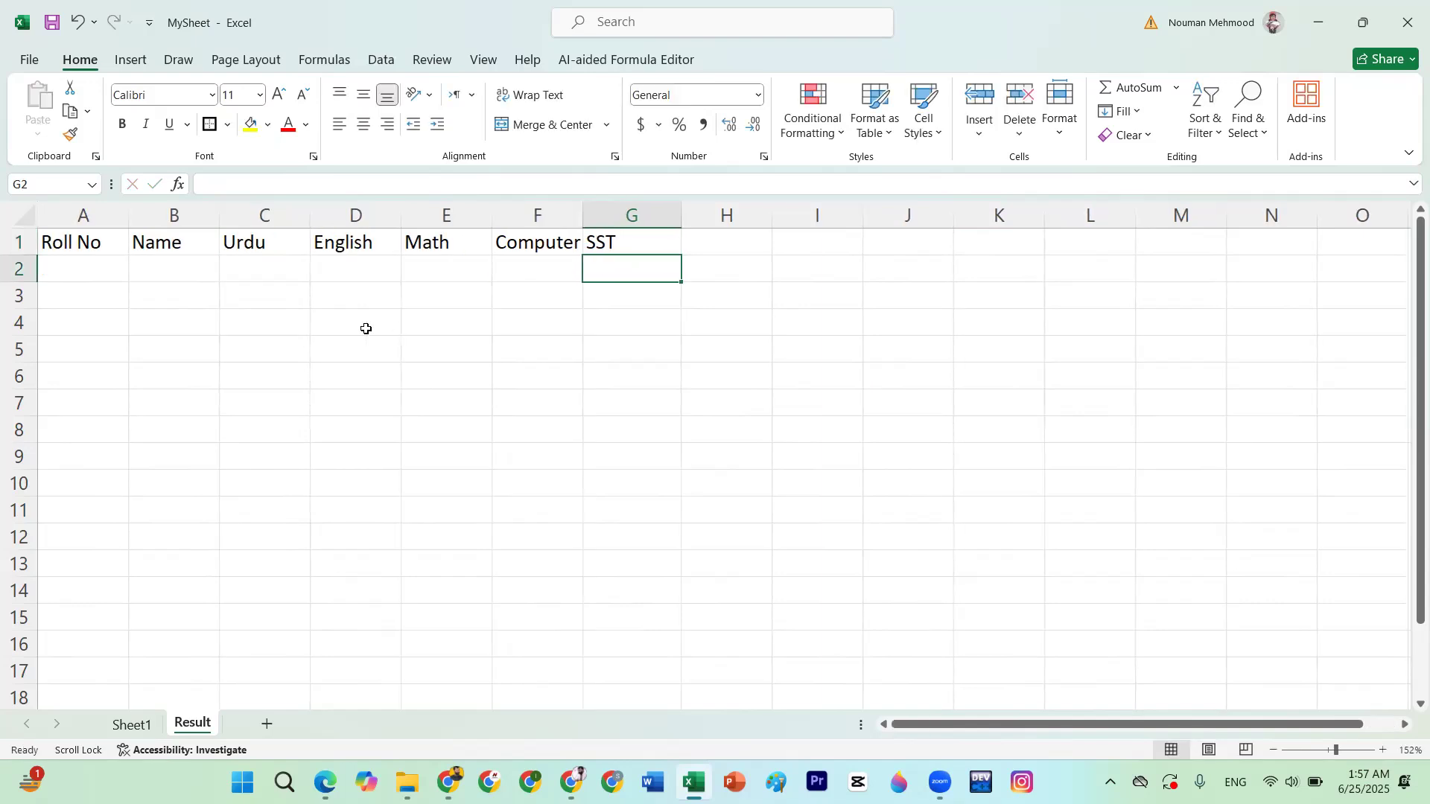
Add the total marks (50) on a second line inside the SST heading cell G1
{"action": "double_click", "coordinate": [639, 243]}
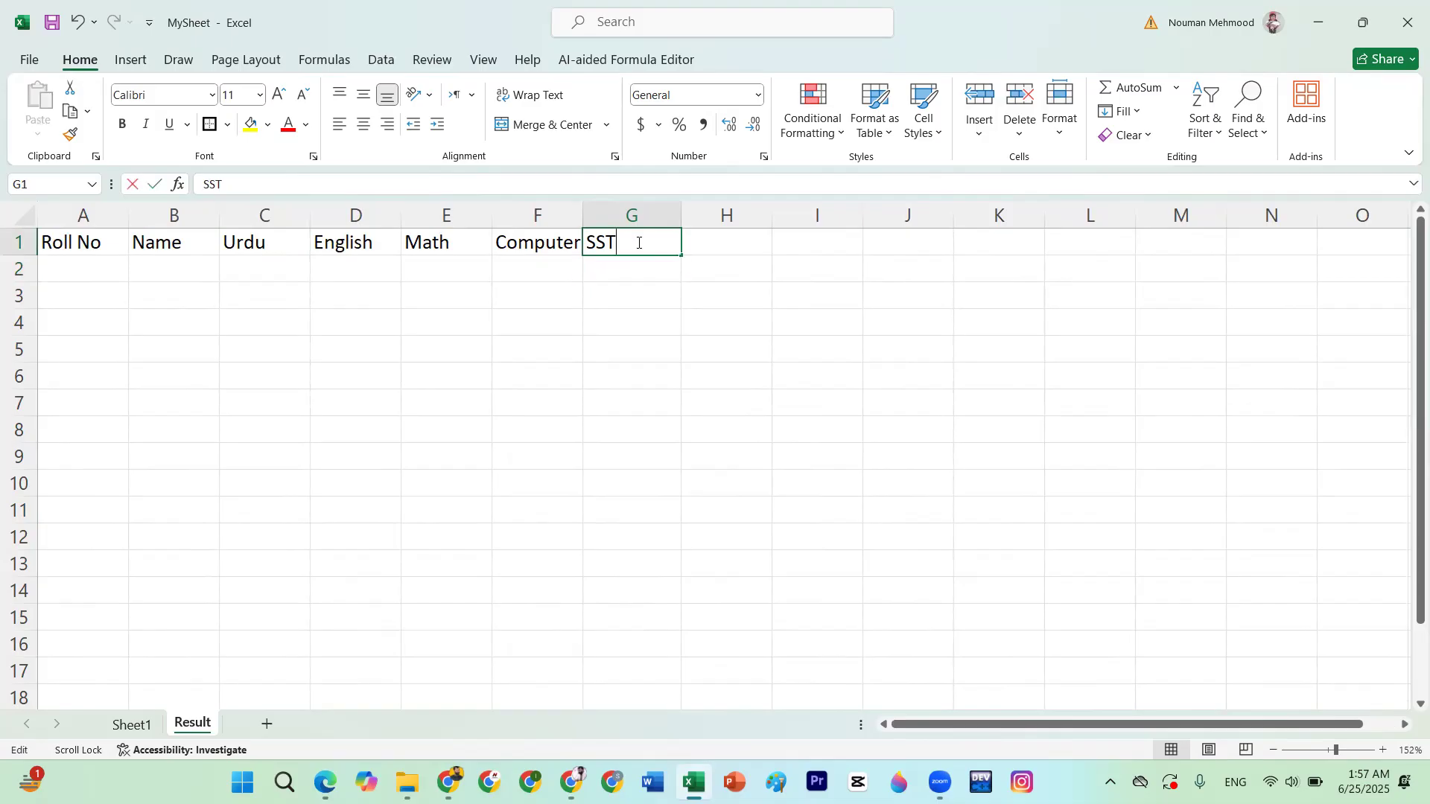
{"action": "type", "text": "50"}
{"action": "key", "text": "BackSpace"}
{"action": "key", "text": "BackSpace"}
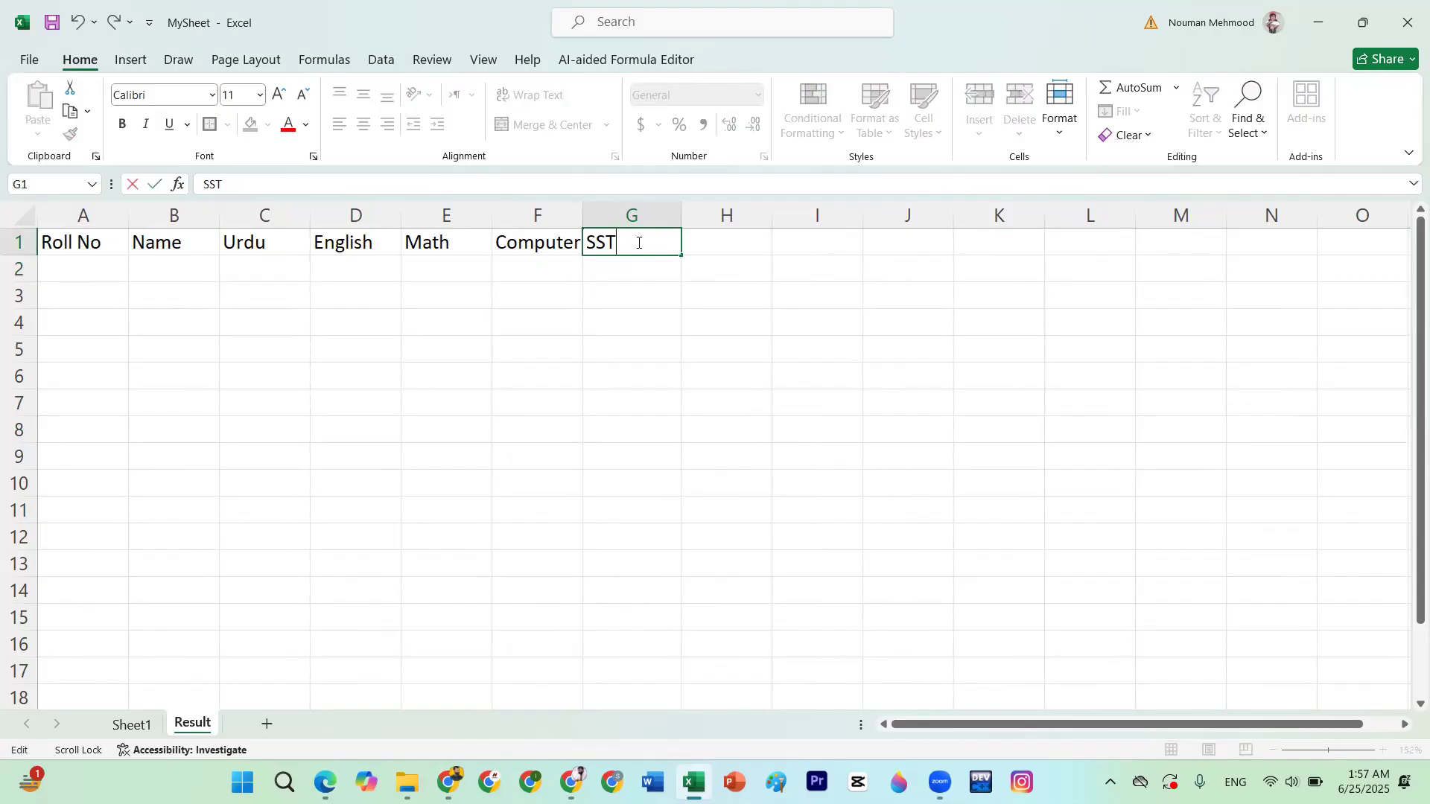
{"action": "key", "text": "alt"}
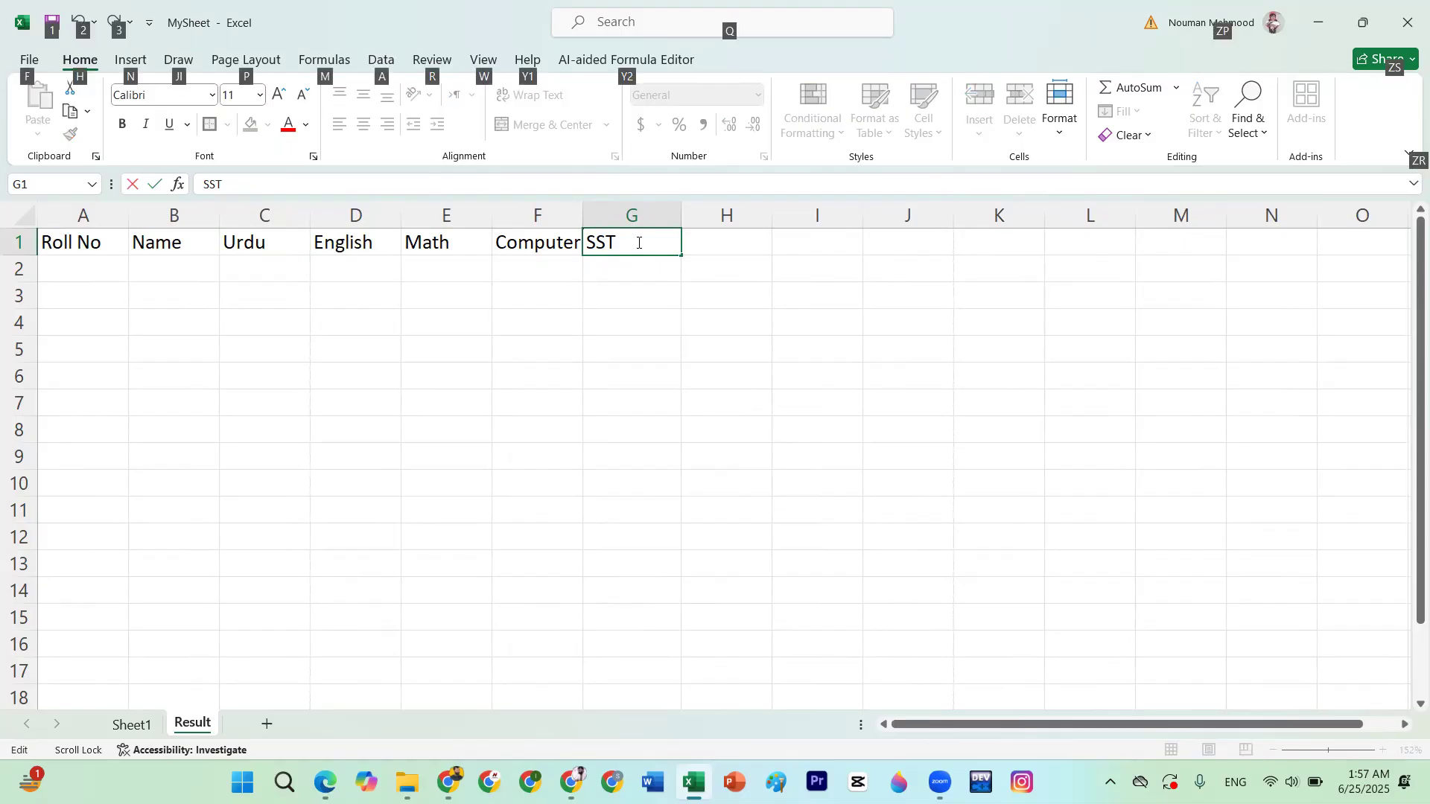
{"action": "key", "text": "alt"}
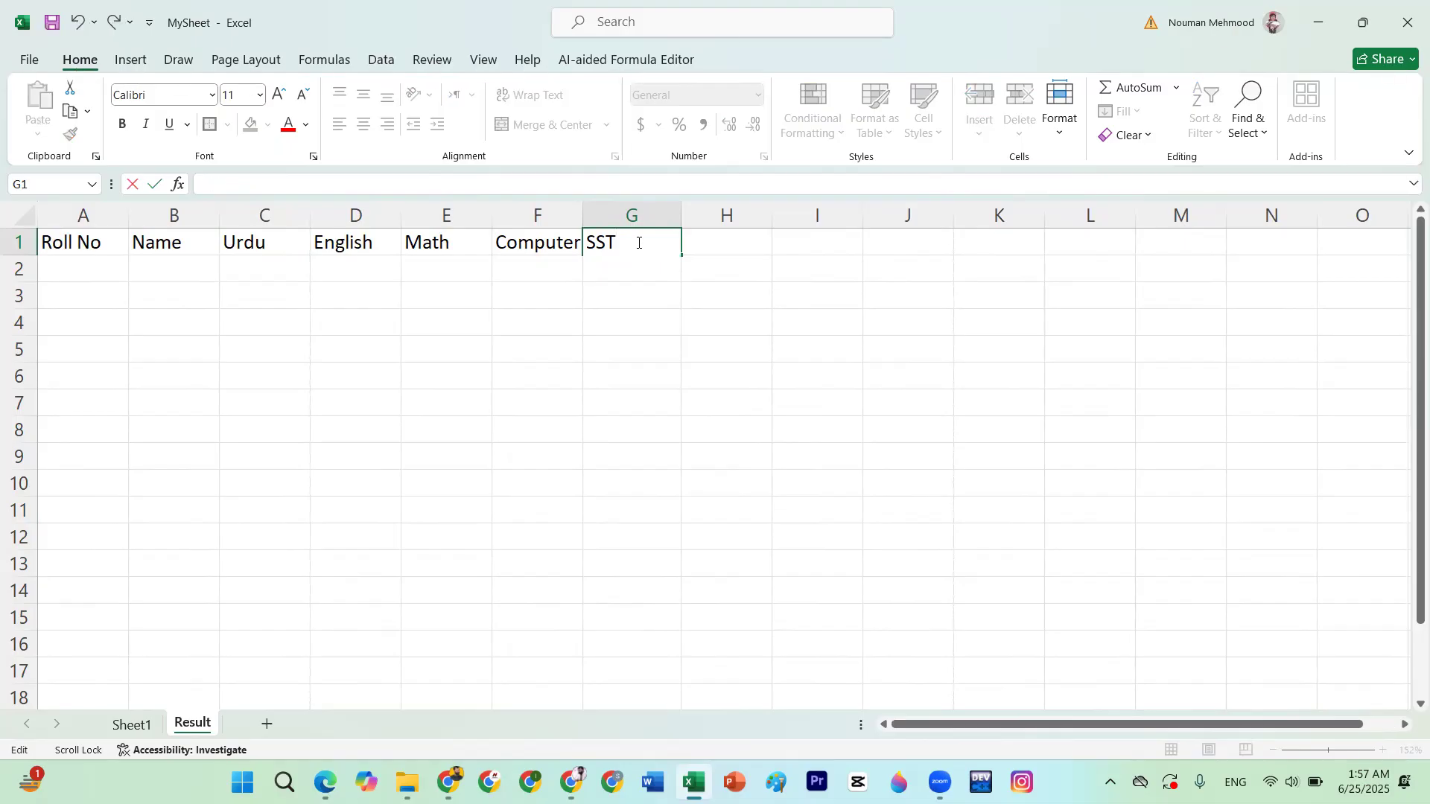
{"action": "type", "text": "(50)"}
{"action": "key", "text": "Return"}
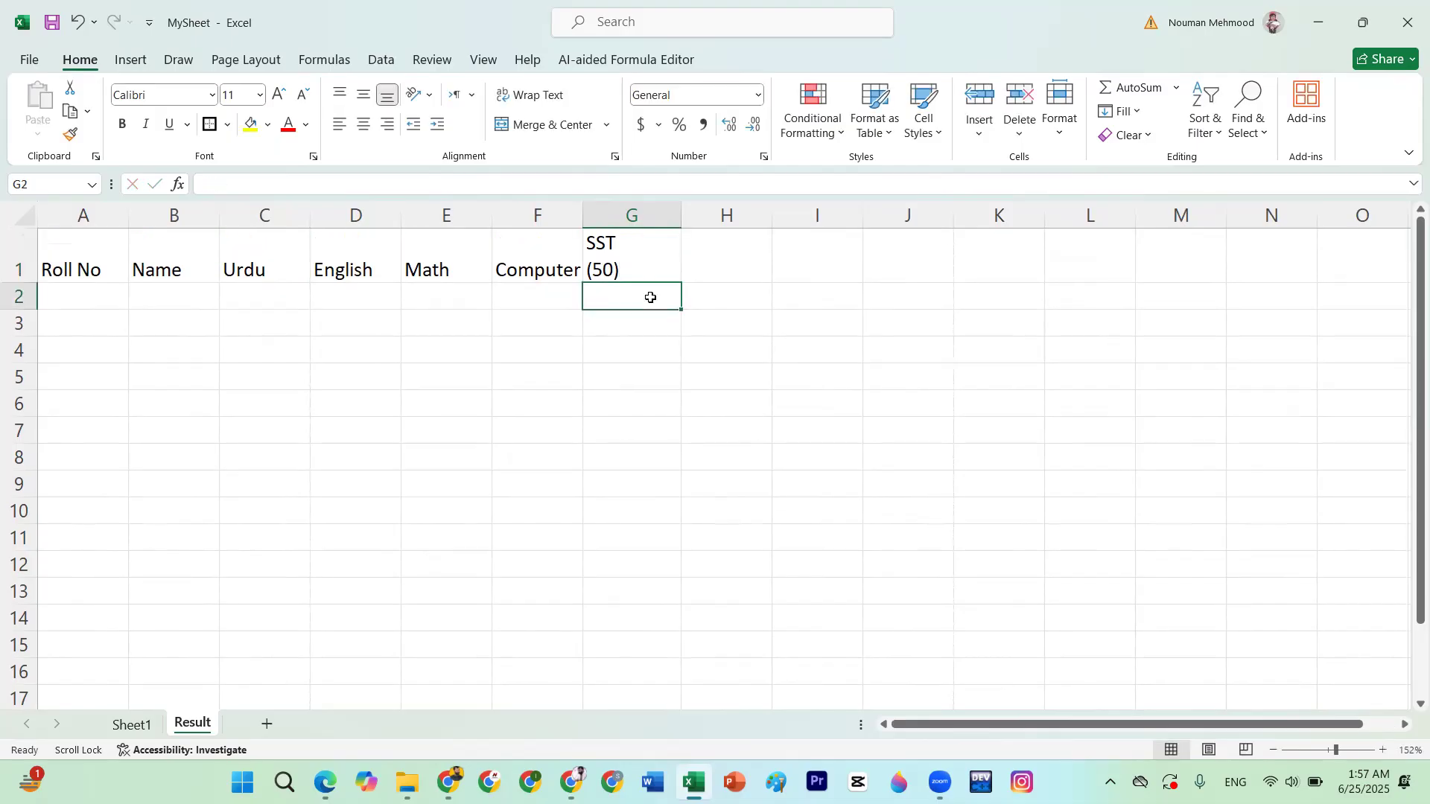
Center the SST heading in G1 both horizontally and vertically
{"action": "left_click", "coordinate": [627, 267]}
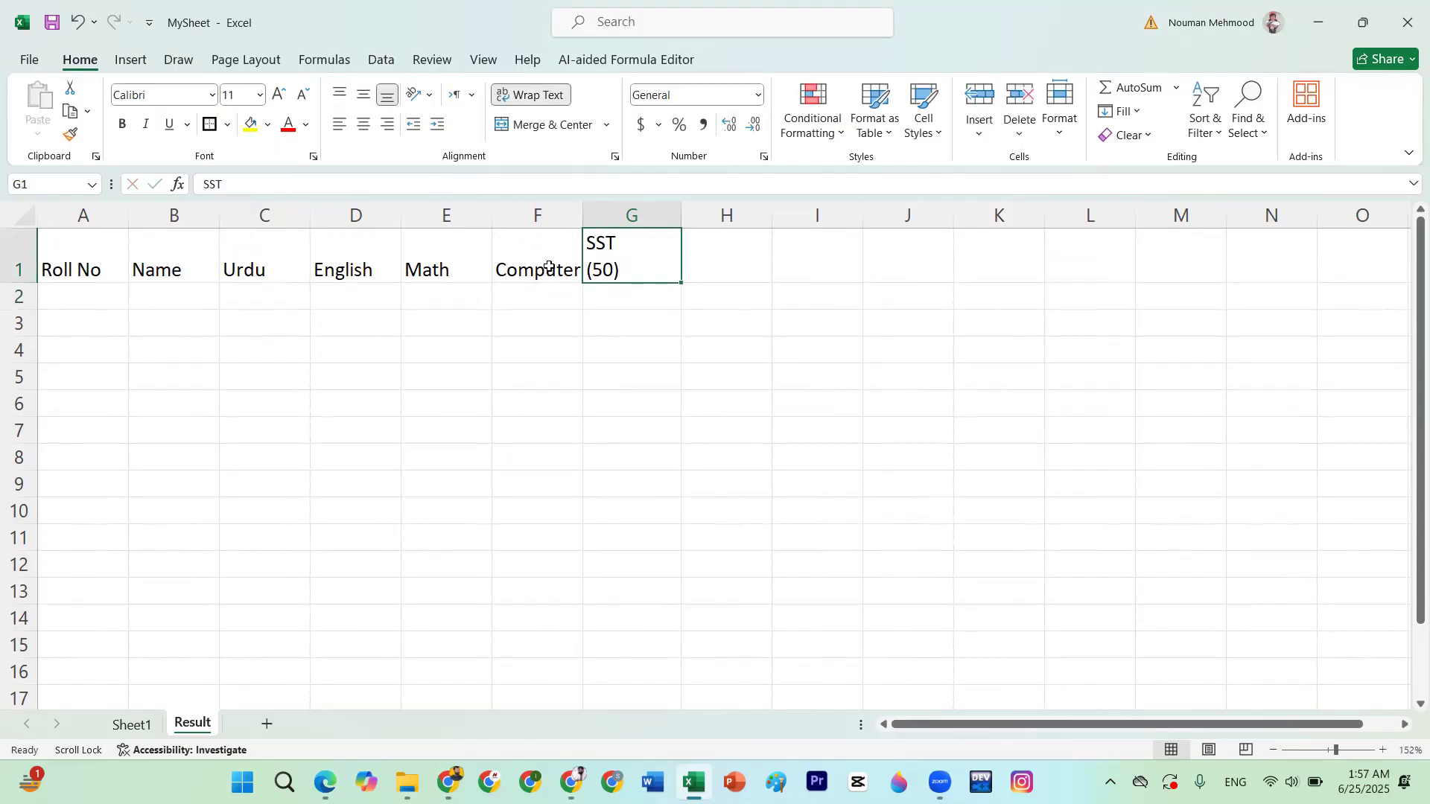
{"action": "left_click", "coordinate": [364, 127]}
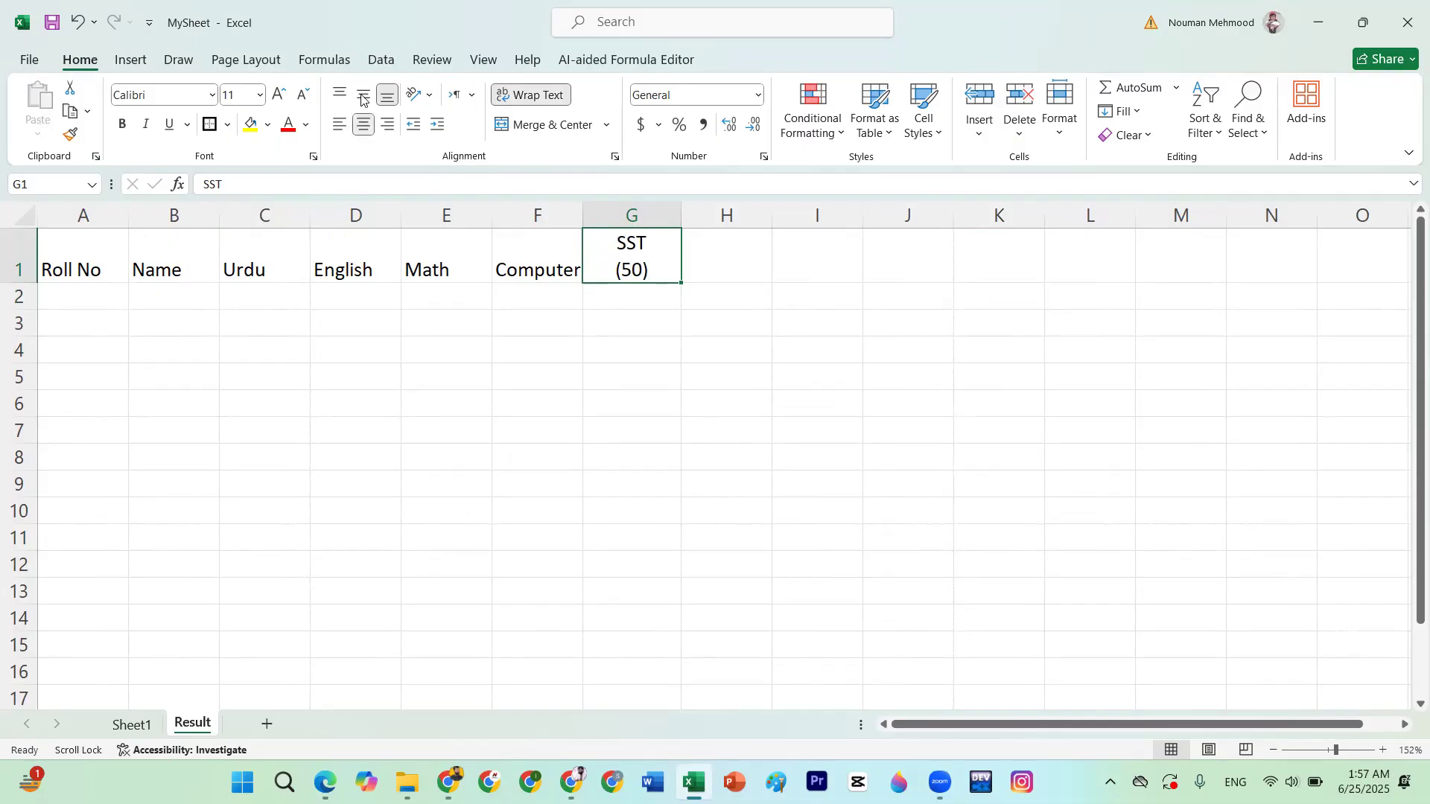
{"action": "left_click", "coordinate": [364, 95]}
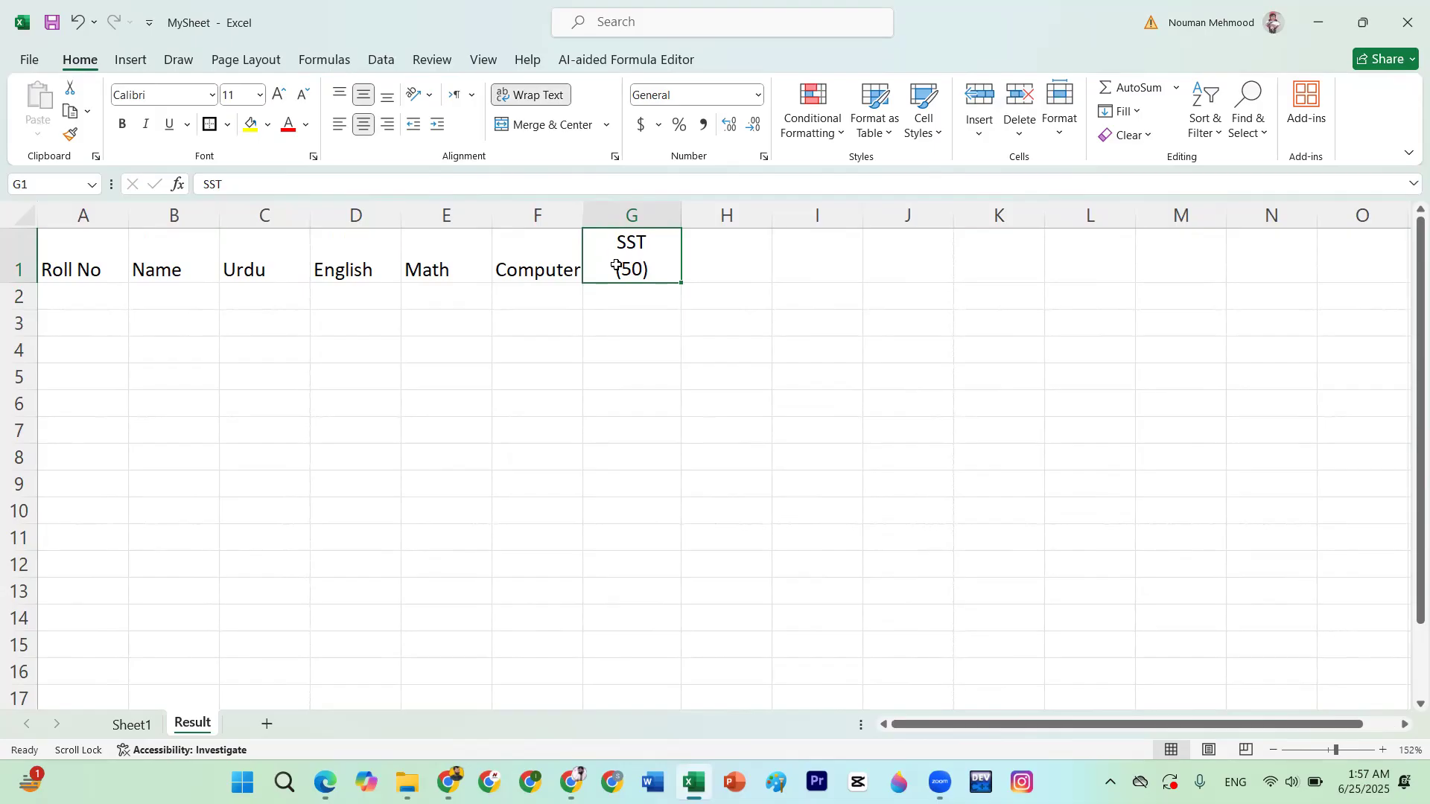
Add the total marks (100) on a second line inside the Computer heading cell F1
{"action": "double_click", "coordinate": [579, 269]}
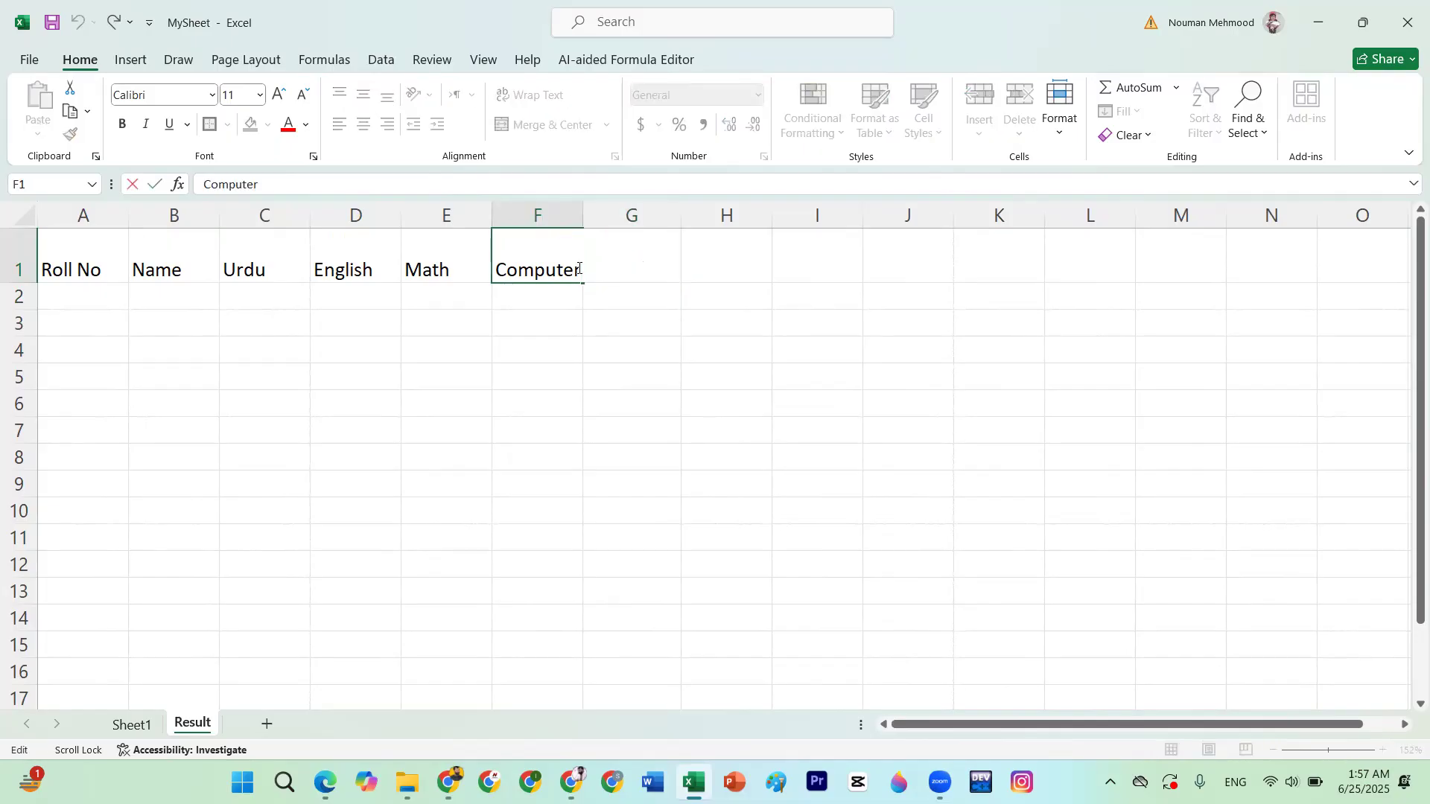
{"action": "key", "text": "alt+Return"}
{"action": "type", "text": "(1010"}
{"action": "key", "text": "BackSpace"}
{"action": "key", "text": "BackSpace"}
{"action": "type", "text": "0)"}
{"action": "key", "text": "Return"}
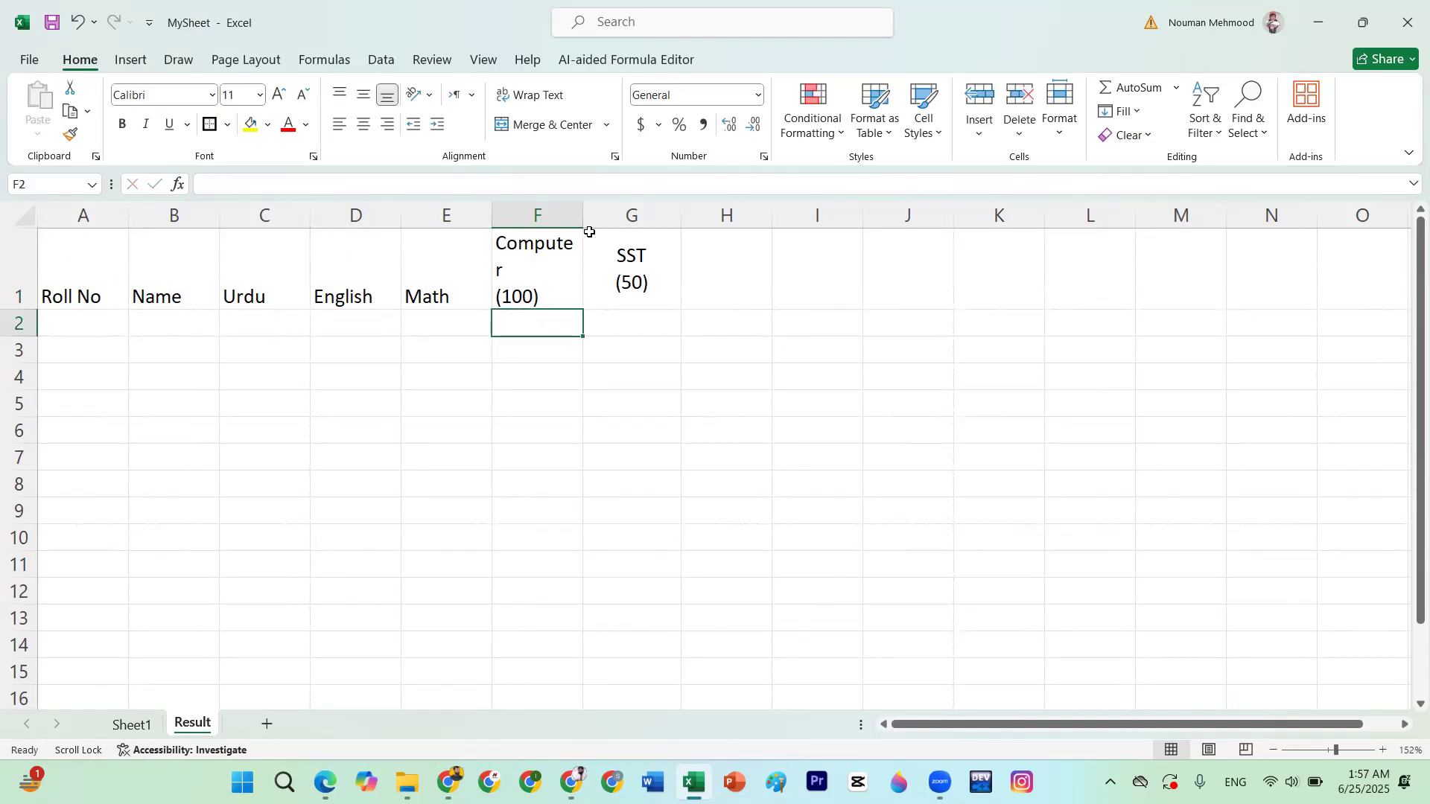
Widen column F to fit the Computer heading and add (100) on a second line inside the Math heading cell E1
{"action": "left_click_drag", "start_coordinate": [586, 217], "coordinate": [603, 217]}
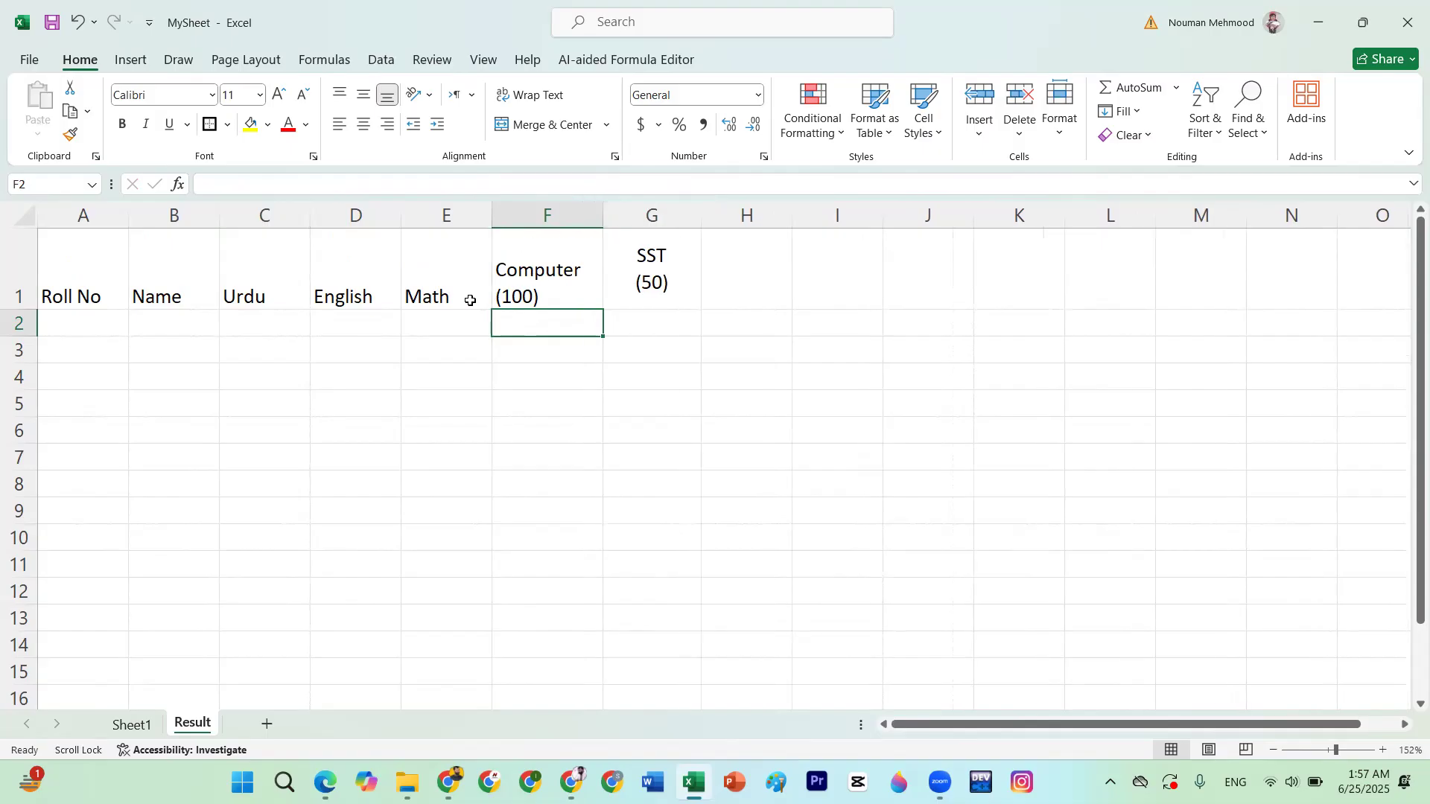
{"action": "left_click", "coordinate": [459, 299]}
{"action": "double_click", "coordinate": [460, 299]}
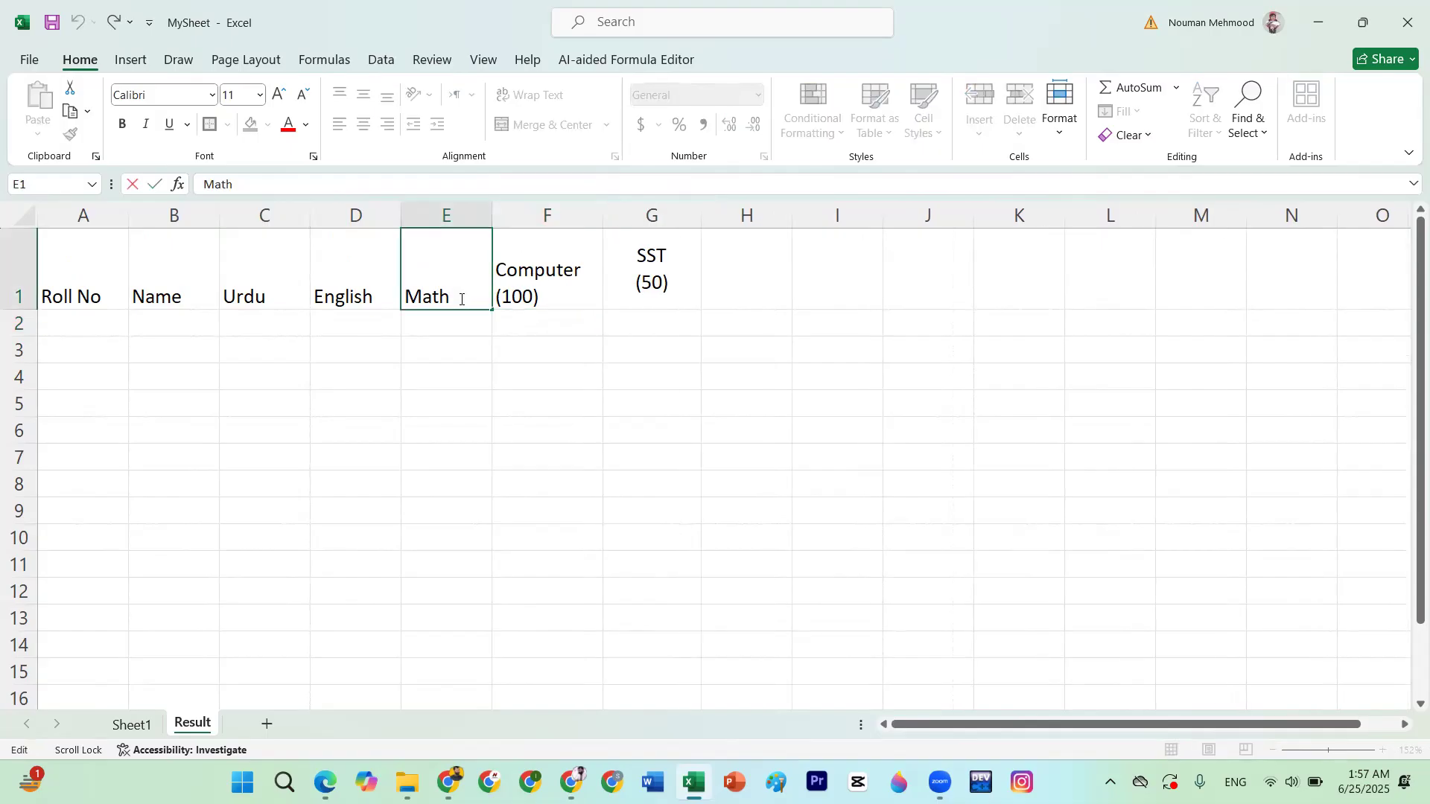
{"action": "key", "text": "alt+Return"}
{"action": "type", "text": "(100)"}
{"action": "key", "text": "Return"}
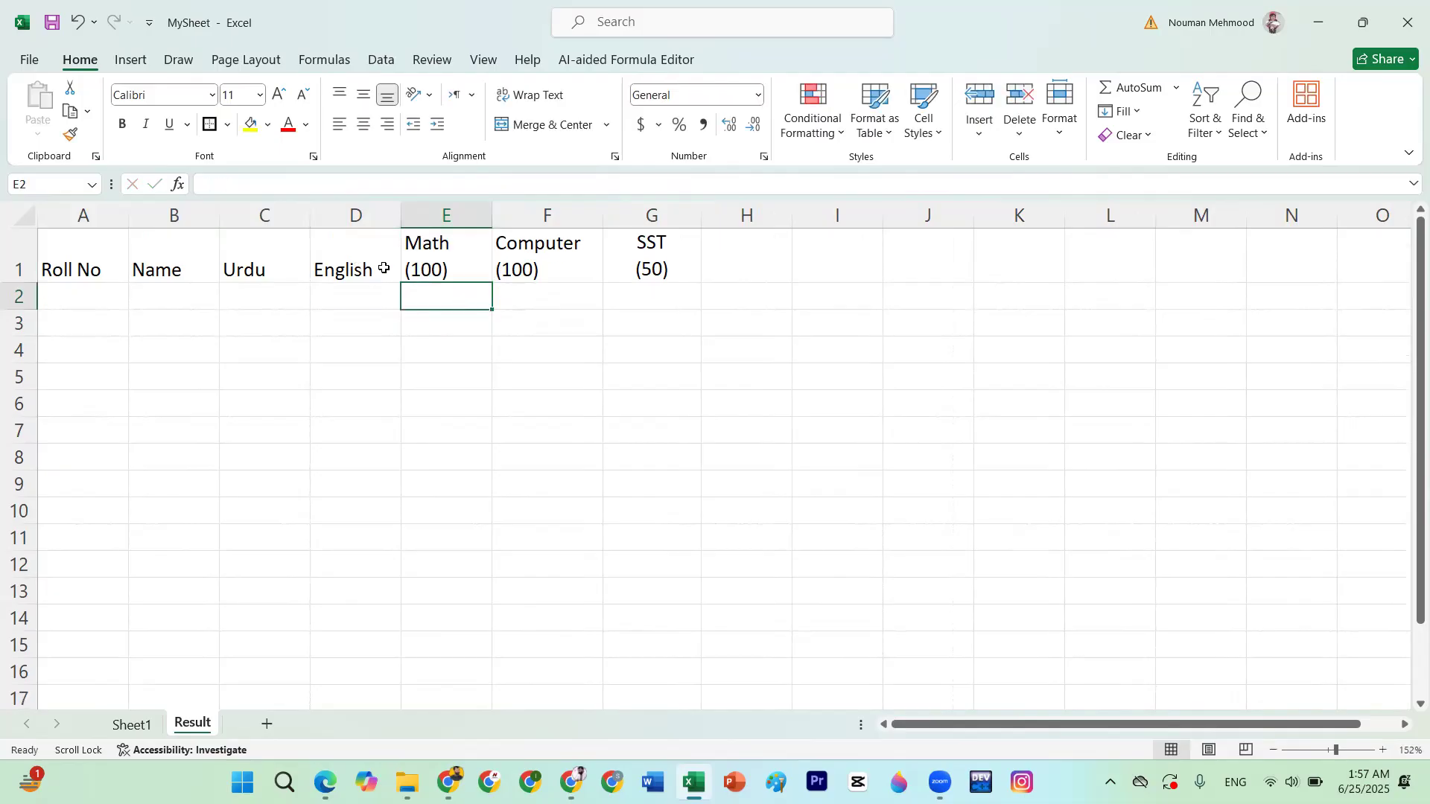
Add (100) on a second line inside the English heading in D1 and the Urdu heading in C1
{"action": "double_click", "coordinate": [384, 268]}
{"action": "key", "text": "alt+Return"}
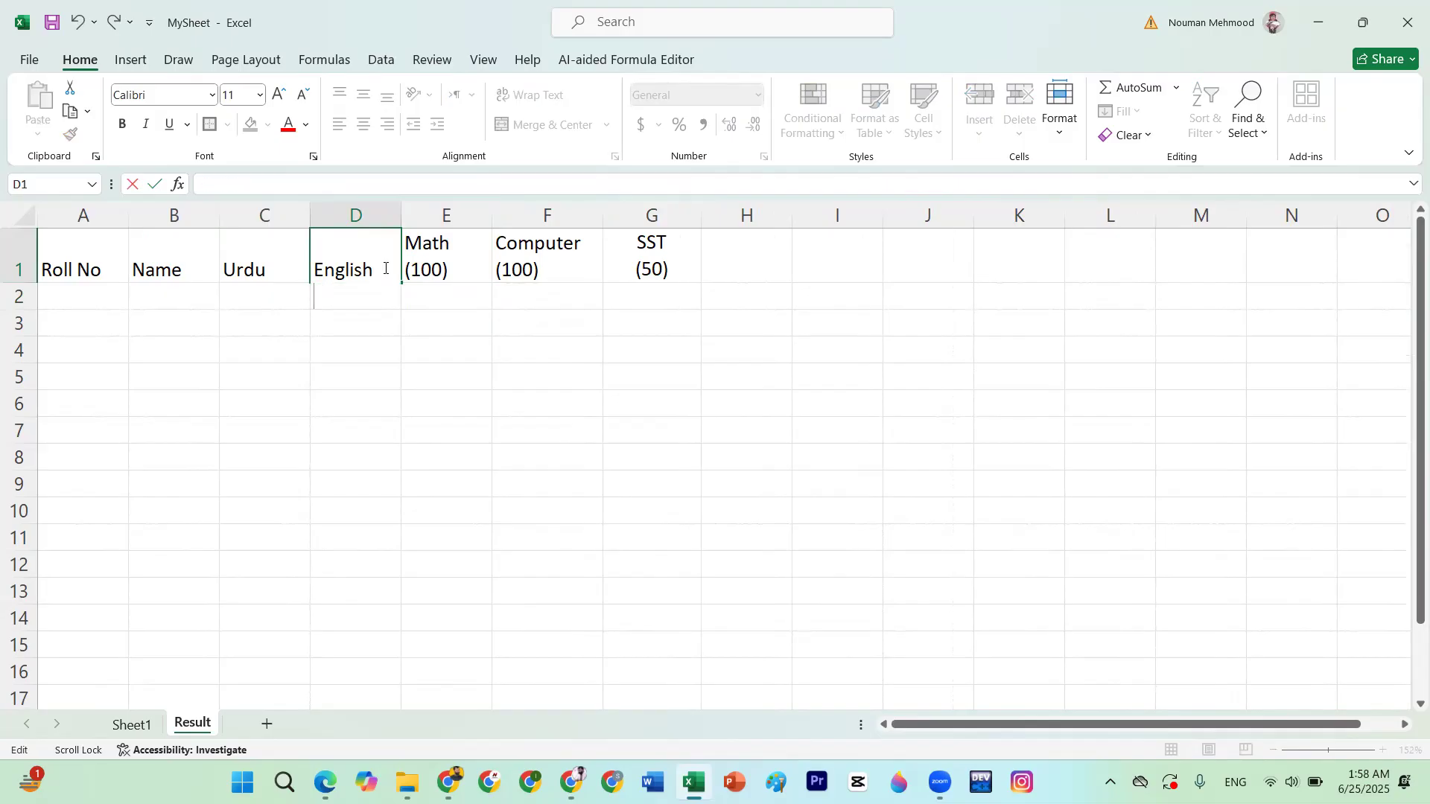
{"action": "type", "text": "(100)"}
{"action": "double_click", "coordinate": [283, 269]}
{"action": "key", "text": "alt+Return"}
{"action": "type", "text": "(100)"}
{"action": "left_click", "coordinate": [339, 371]}
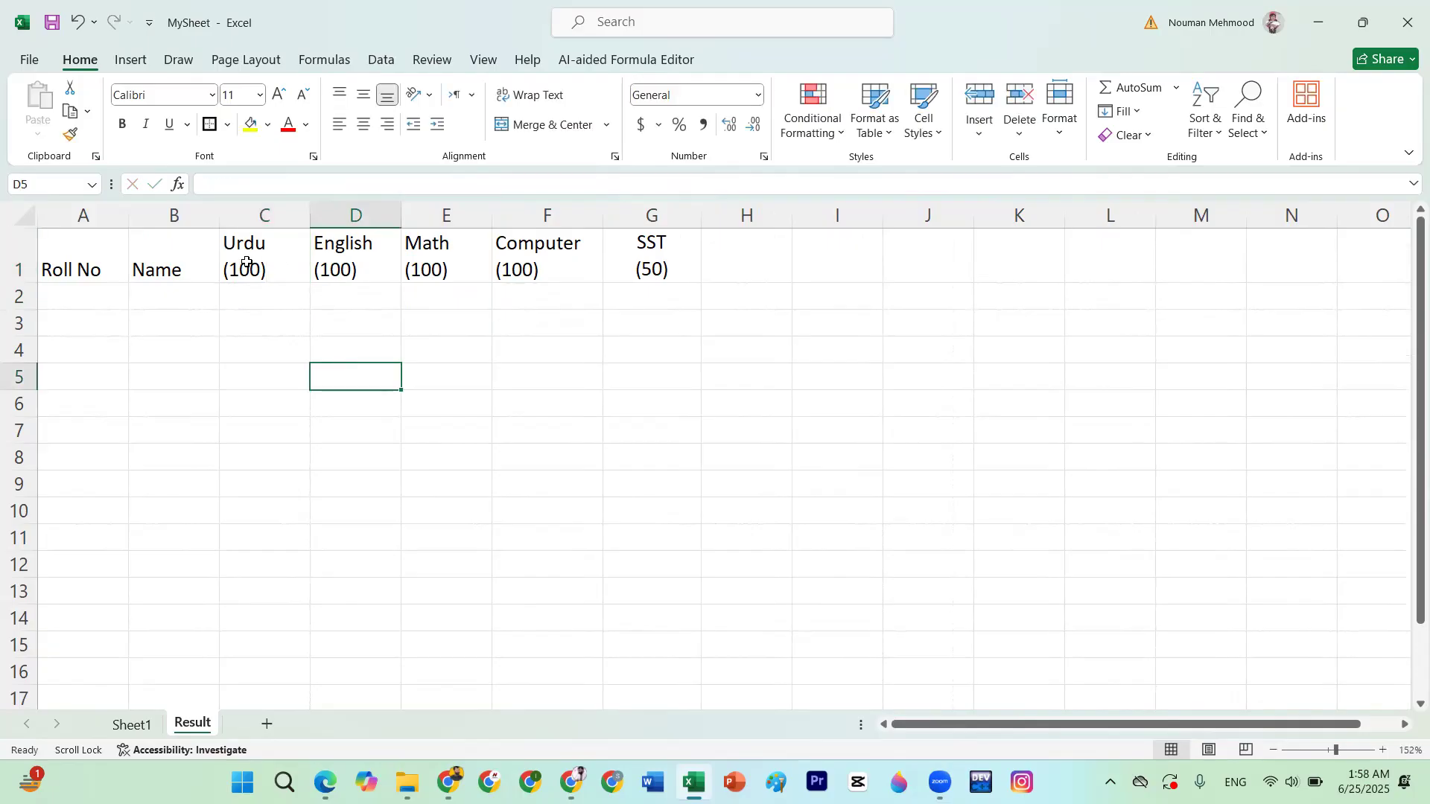
Center the Roll No and Name headings in A1:B1 horizontally and vertically, and widen the Name column to about double
{"action": "left_click_drag", "start_coordinate": [82, 266], "coordinate": [182, 267]}
{"action": "left_click", "coordinate": [363, 95]}
{"action": "left_click", "coordinate": [363, 128]}
{"action": "left_click", "coordinate": [258, 316]}
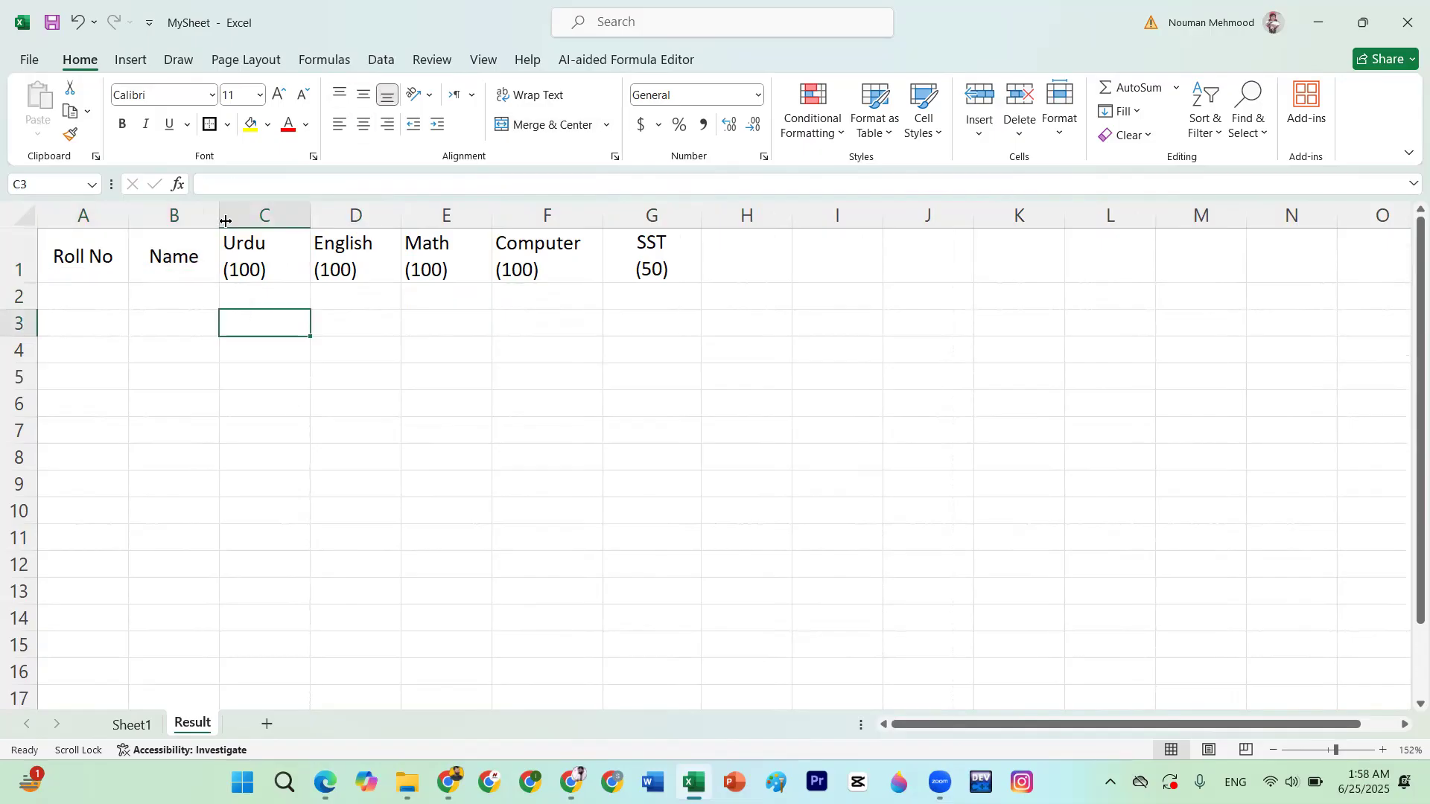
{"action": "left_click_drag", "start_coordinate": [221, 214], "coordinate": [310, 201]}
{"action": "left_click", "coordinate": [154, 303]}
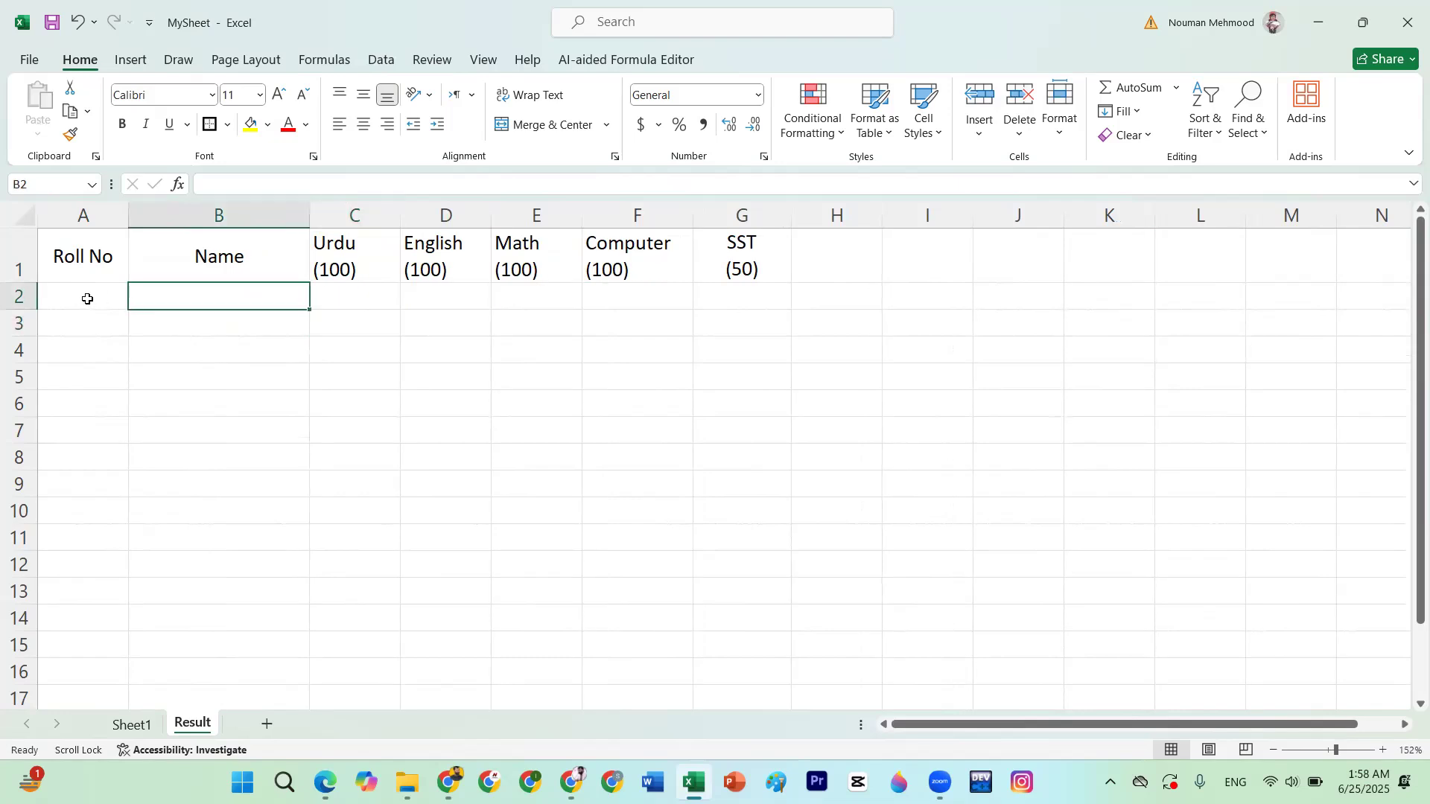
Enter roll numbers 1 and 2 in A2:A3 and auto-fill the series down to 10 in A11
{"action": "left_click", "coordinate": [87, 299]}
{"action": "type", "text": "1"}
{"action": "key", "text": "Return"}
{"action": "type", "text": "2"}
{"action": "key", "text": "Return"}
{"action": "left_click_drag", "start_coordinate": [87, 299], "coordinate": [133, 546]}
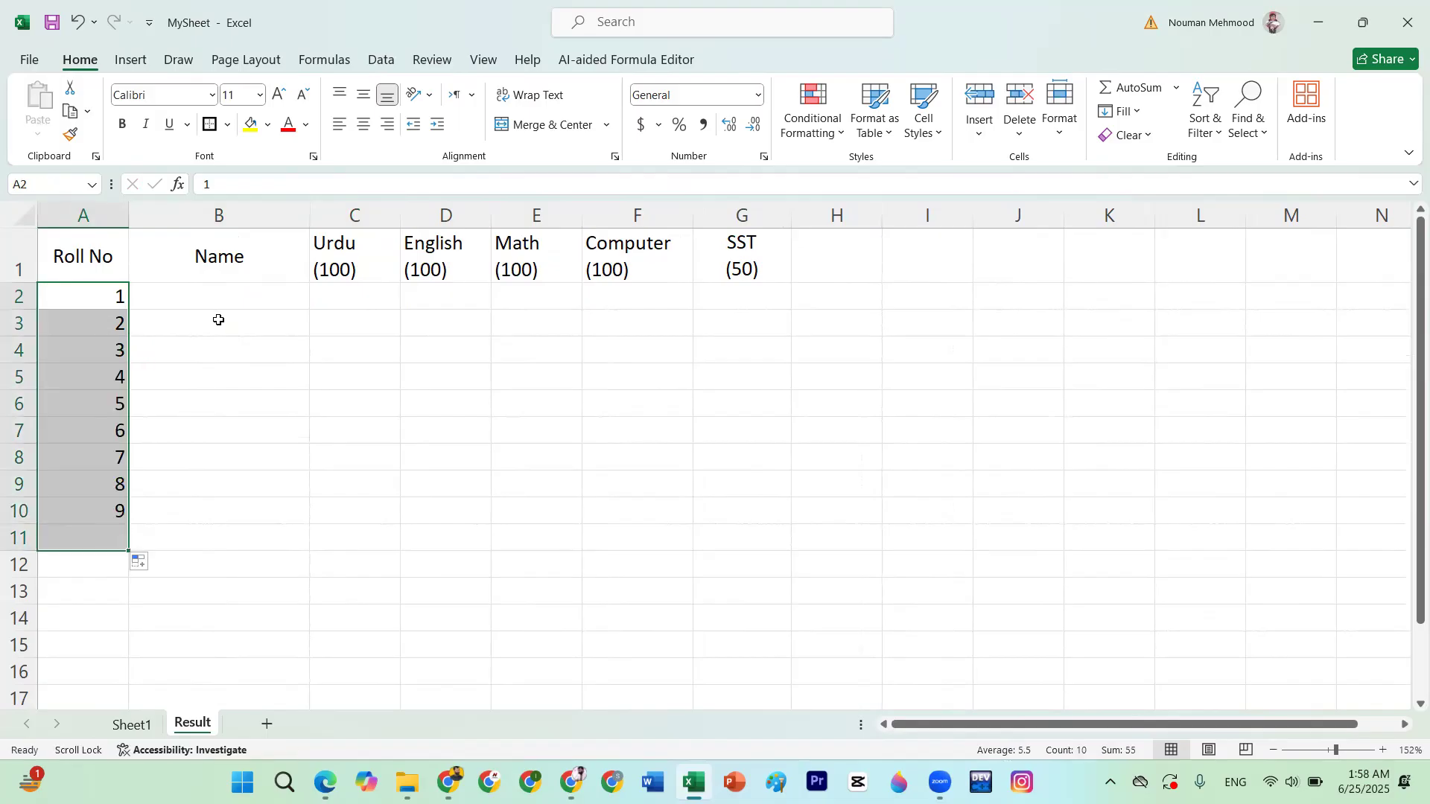
Enter the first three students' full names in the Name column, cells B2 to B4
{"action": "left_click", "coordinate": [240, 297]}
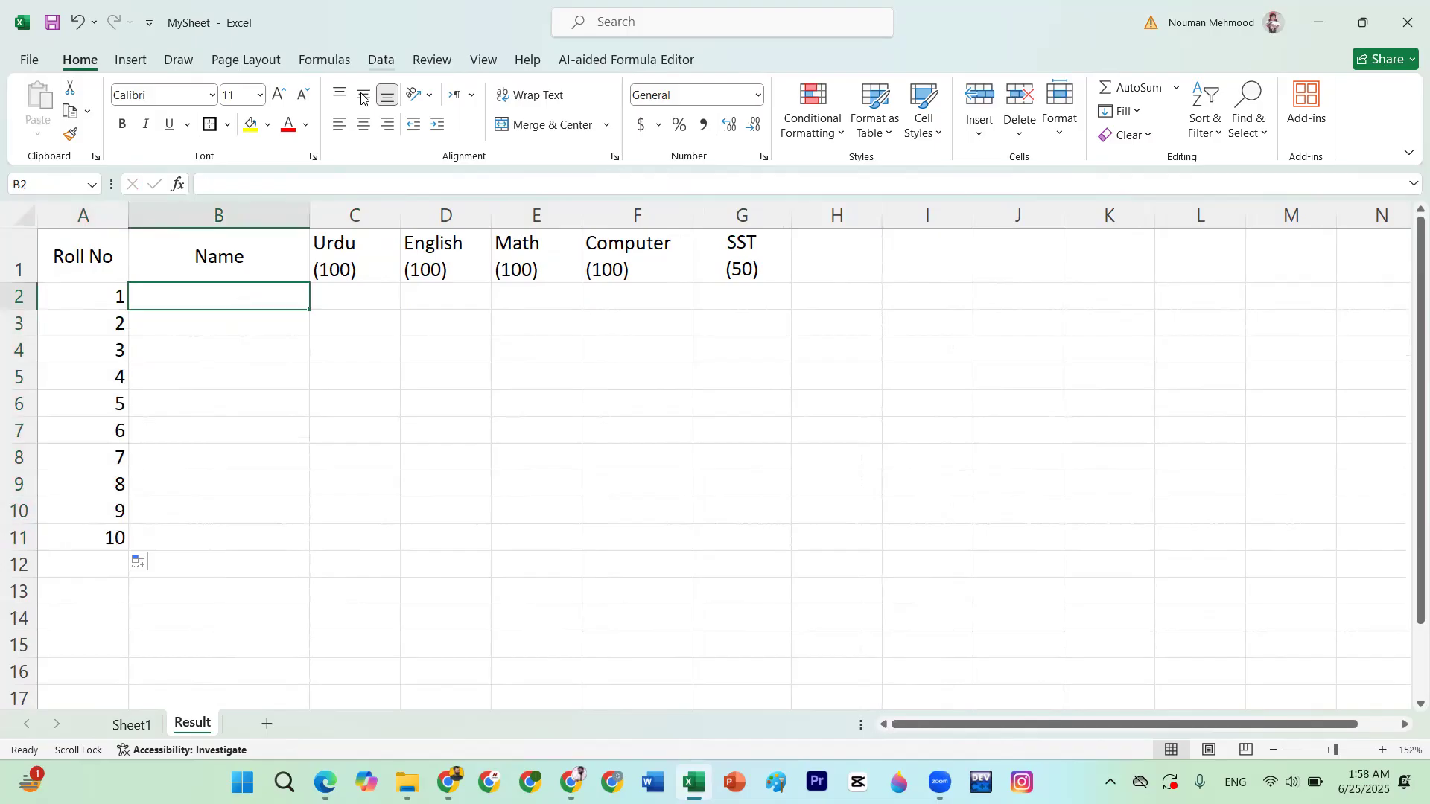
{"action": "left_click", "coordinate": [337, 132]}
{"action": "type", "text": "Daud"}
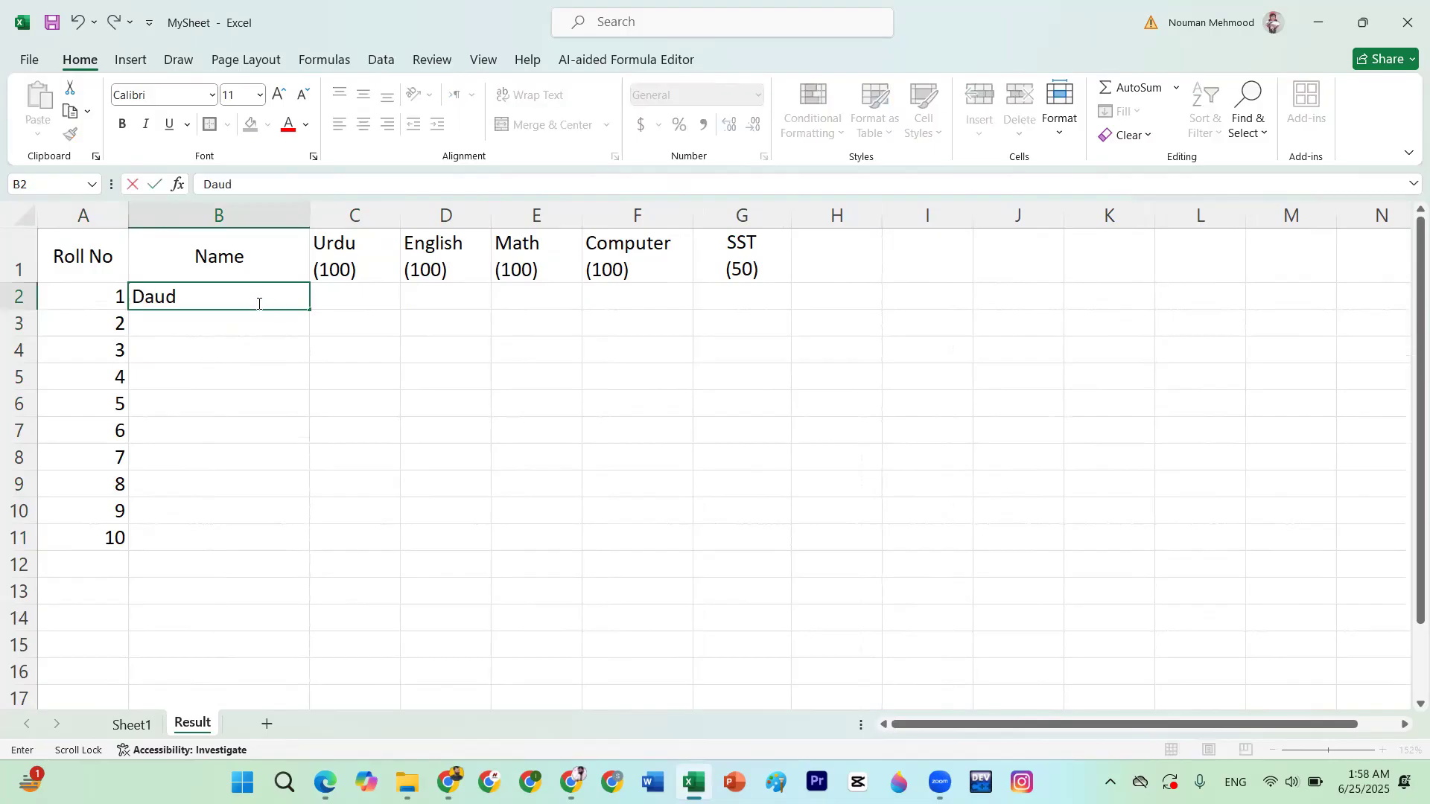
{"action": "type", "text": " Khan"}
{"action": "key", "text": "Return"}
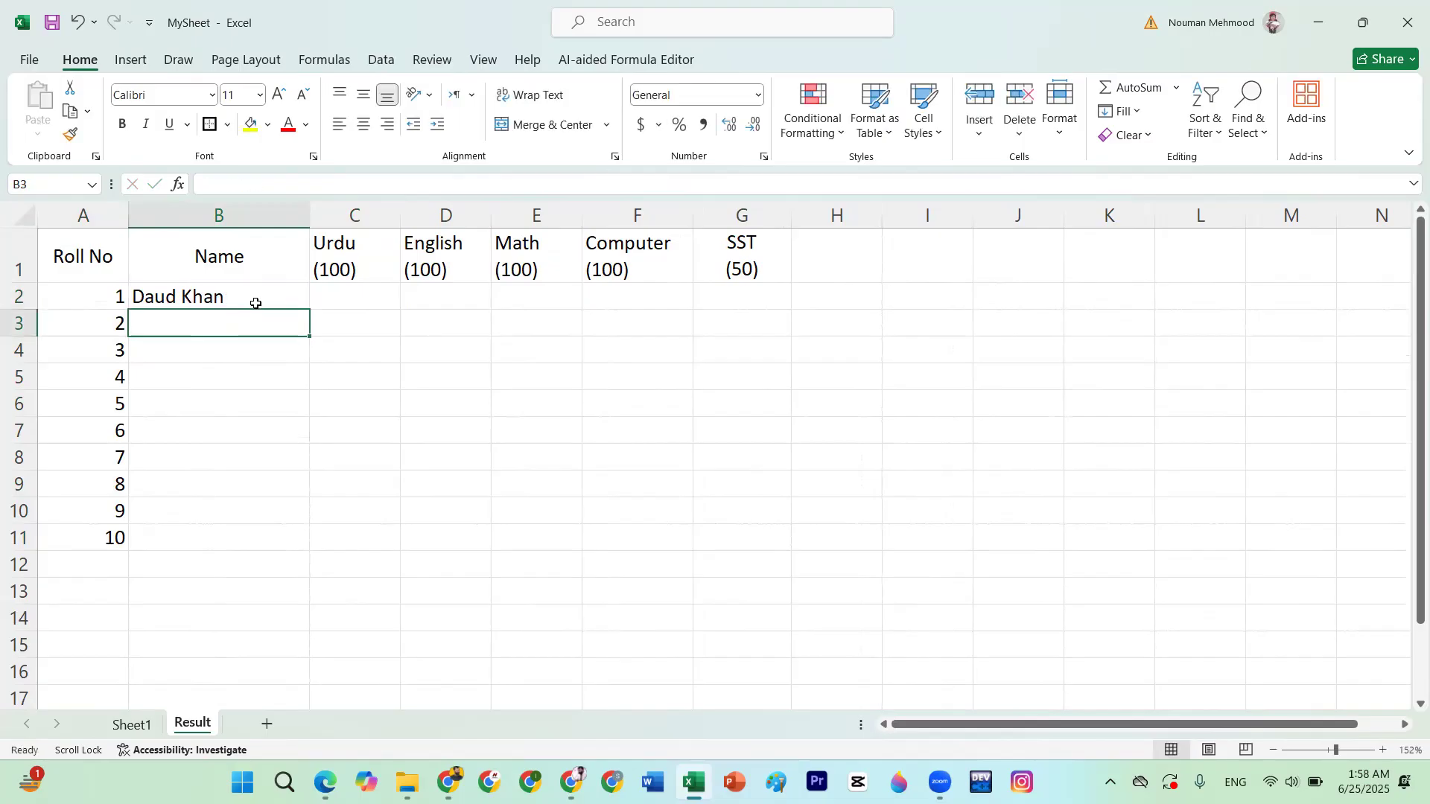
{"action": "type", "text": "Abdul Ghaffar"}
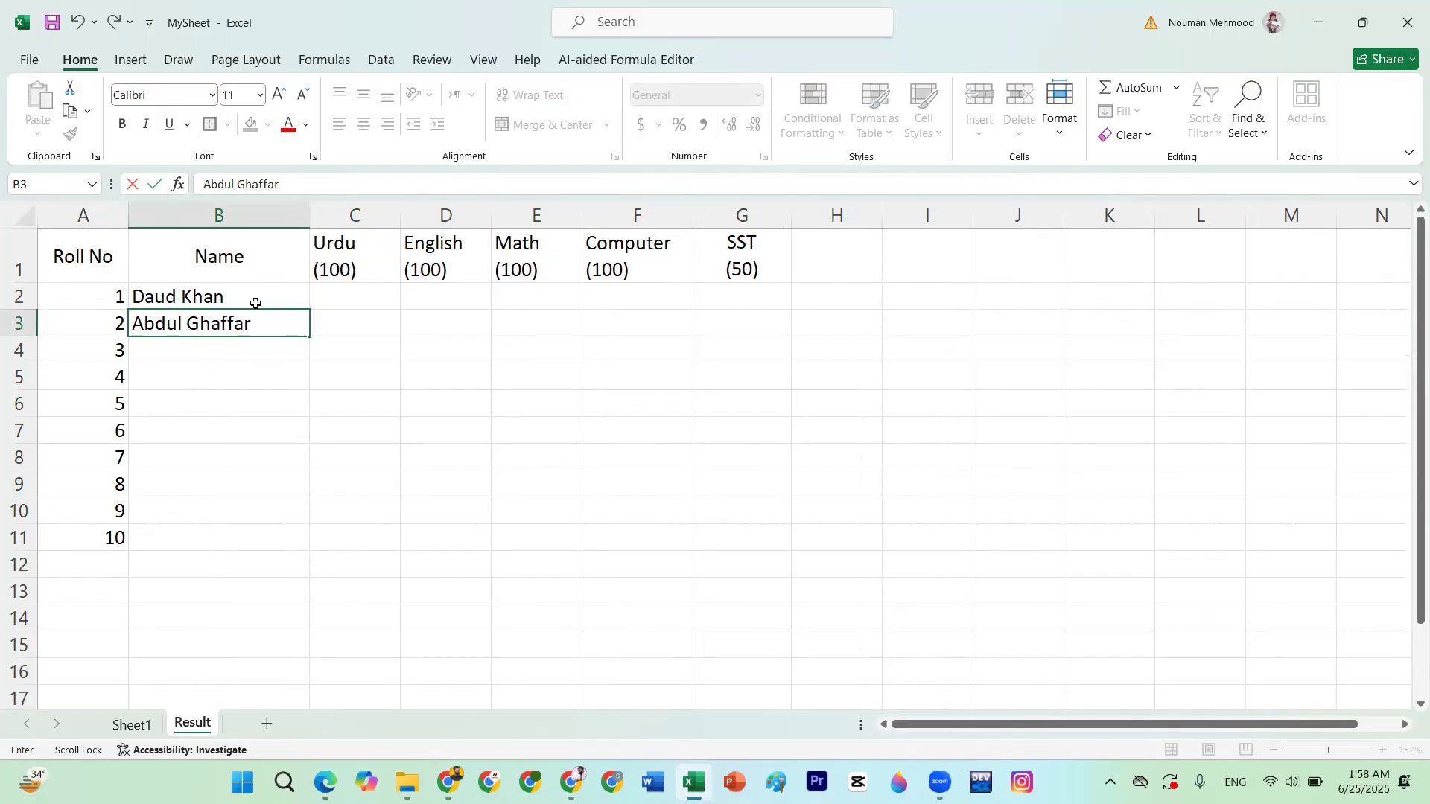
{"action": "key", "text": "Return"}
{"action": "type", "text": "Tanveer Ahmad"}
{"action": "key", "text": "Return"}
Enter the full names of the students with roll numbers 4 to 6 in cells B5 to B7
{"action": "type", "text": "Javbed Iqbal"}
{"action": "key", "text": "Return"}
{"action": "type", "text": "Khalid Mehmood"}
{"action": "key", "text": "Return"}
{"action": "type", "text": "Fahad Mustafa"}
{"action": "key", "text": "Return"}
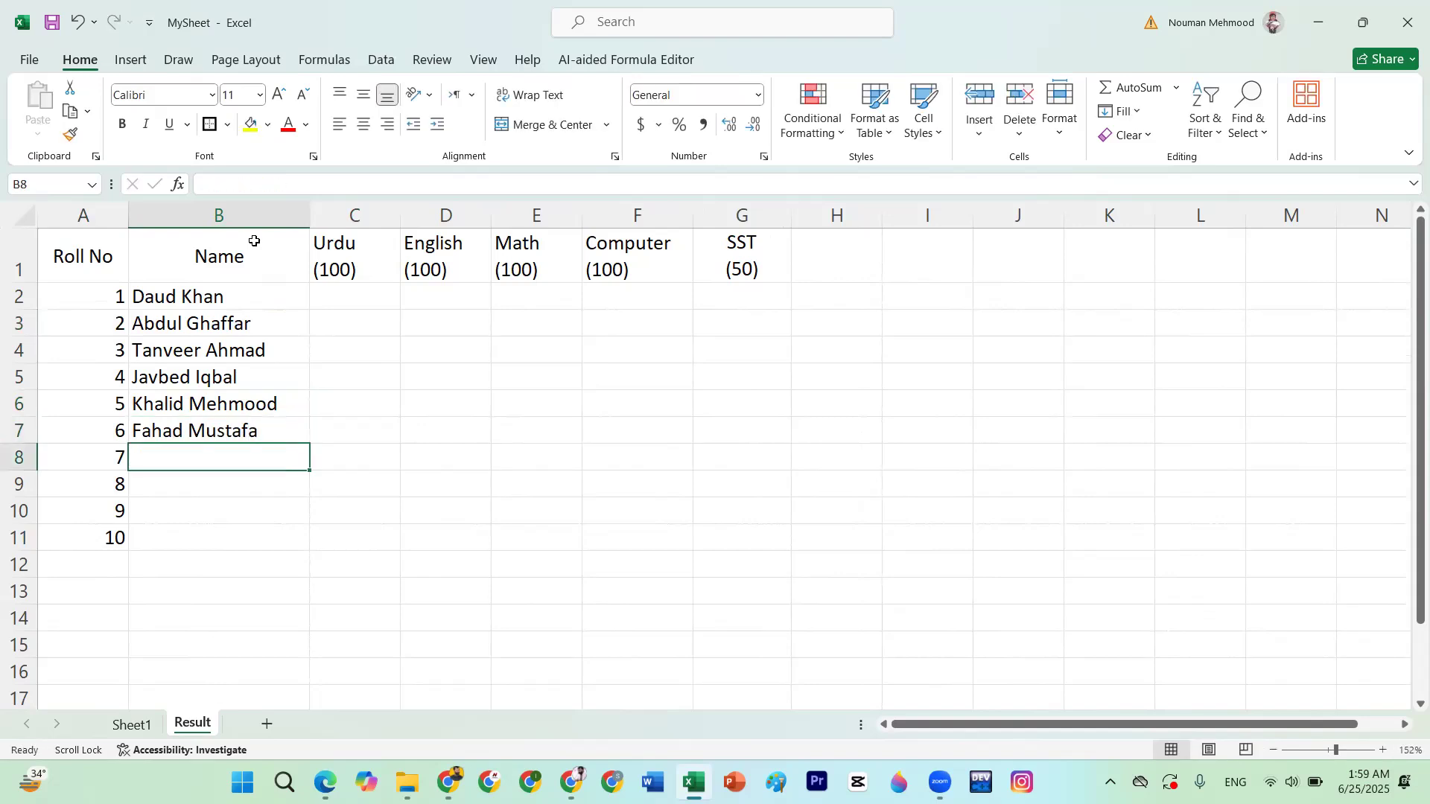
Enter the full names of the students with roll numbers 7 and 8 in cells B8 and B9
{"action": "type", "text": "Rea"}
{"action": "key", "text": "BackSpace"}
{"action": "type", "text": "han Tahir"}
{"action": "key", "text": "Return"}
{"action": "type", "text": "R"}
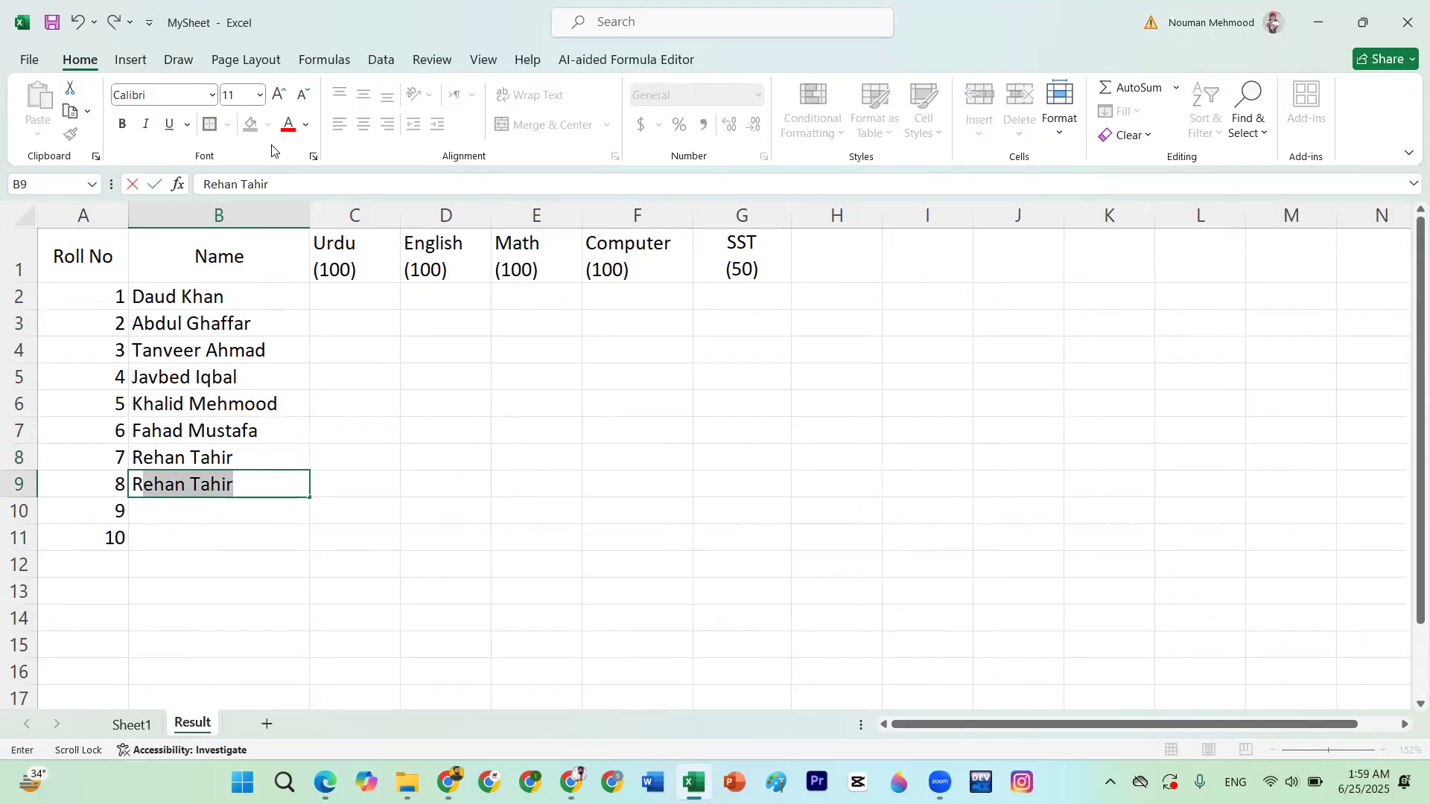
{"action": "type", "text": "ehmat Hussain'"}
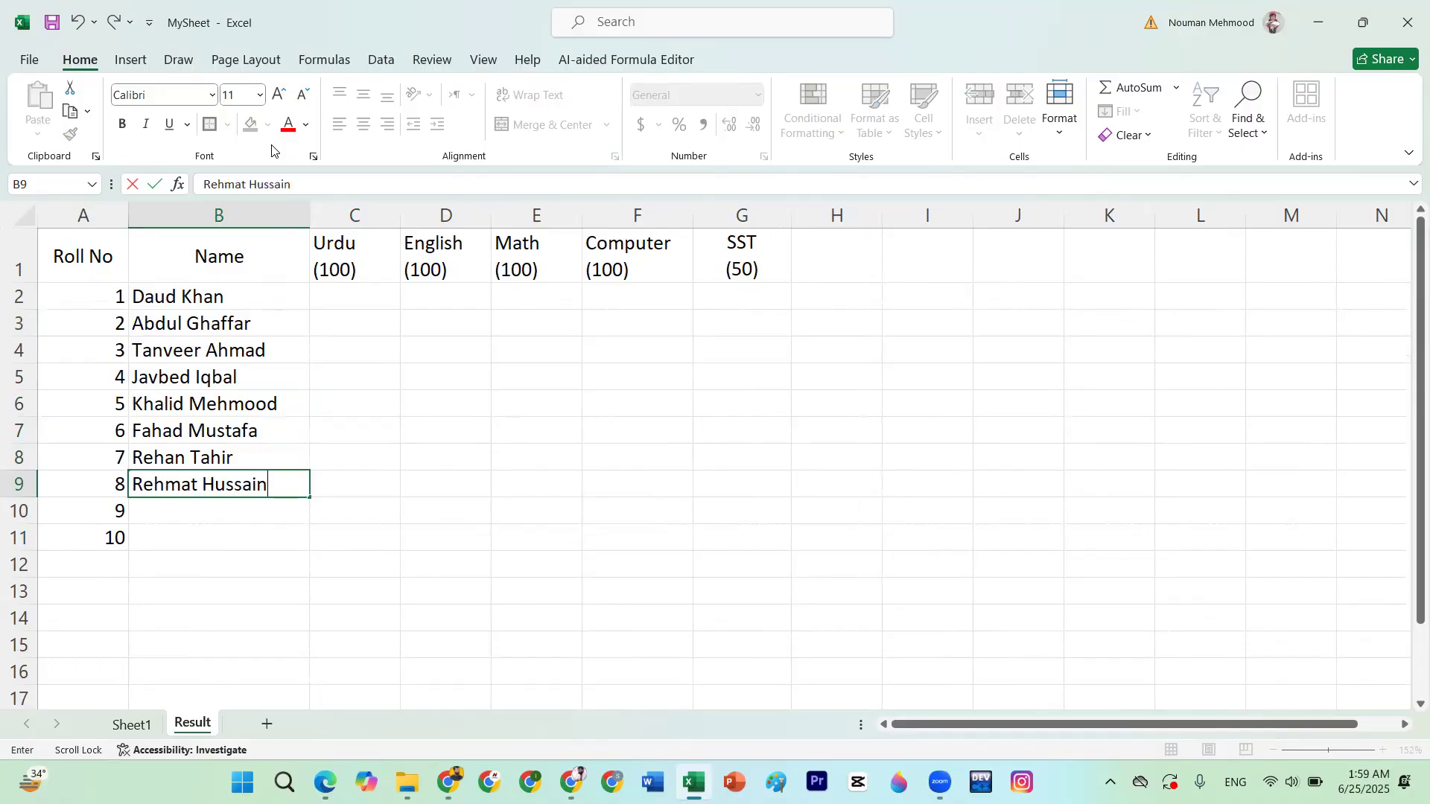
{"action": "key", "text": "Return"}
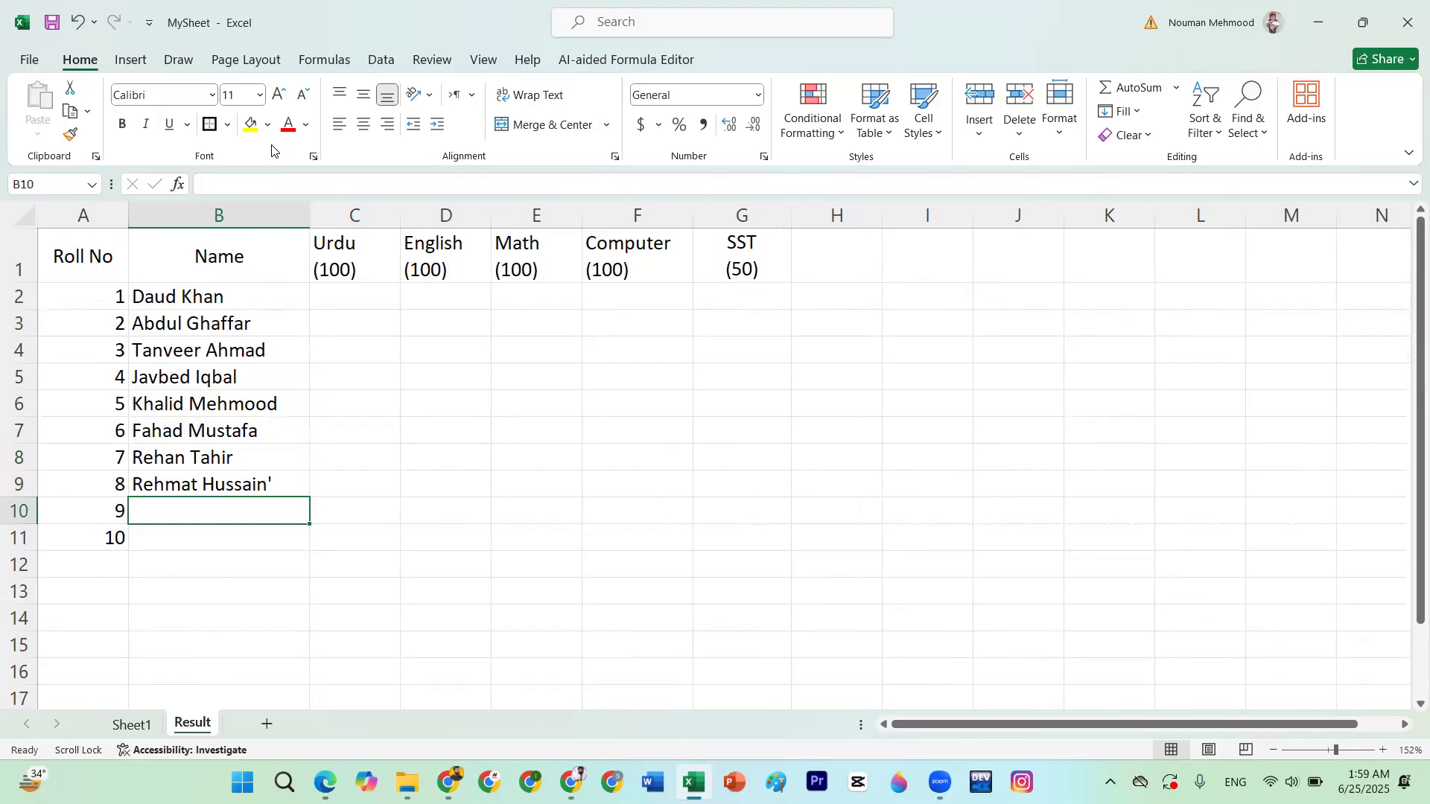
Remove the stray apostrophe from the end of the student name in B9
{"action": "key", "text": "F2"}
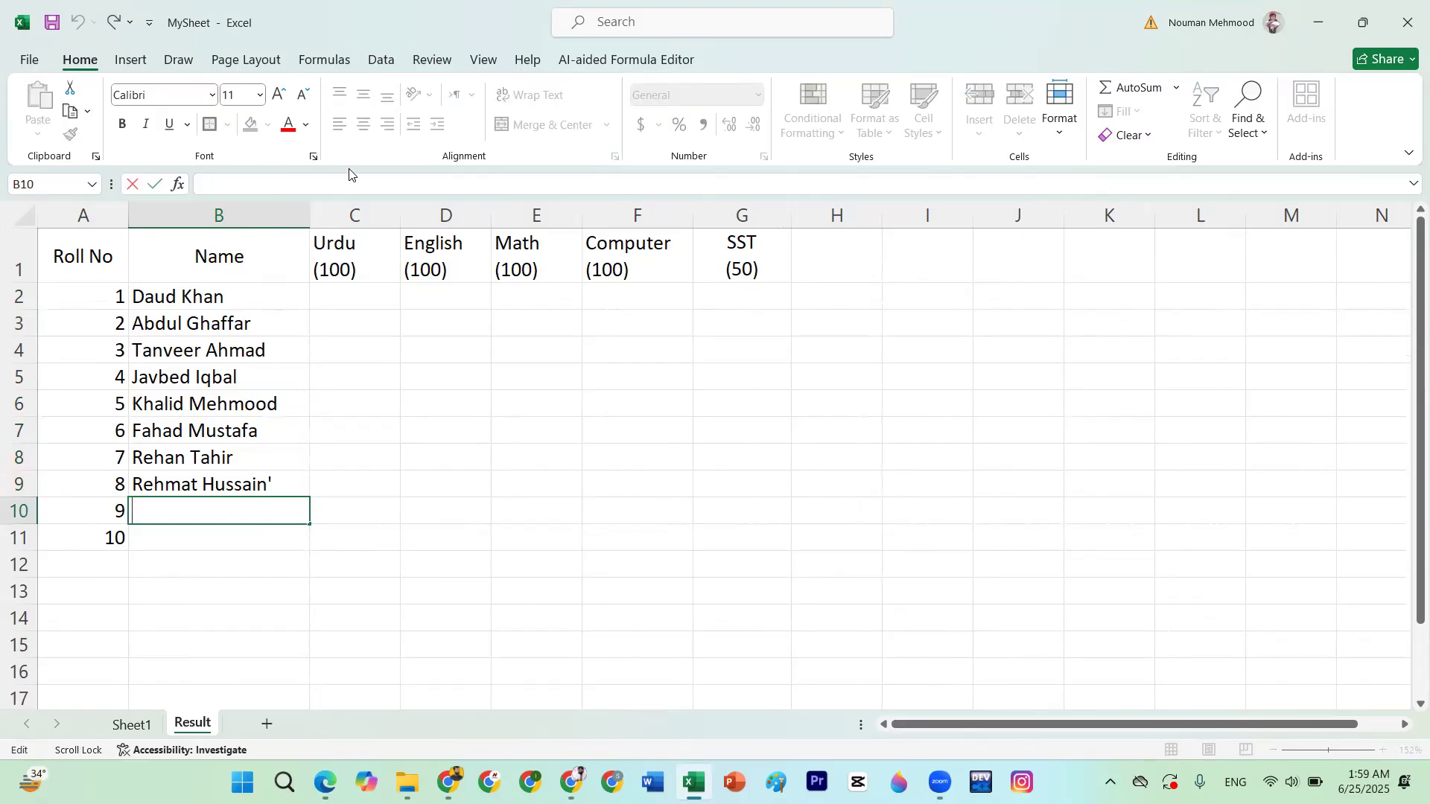
{"action": "left_click", "coordinate": [285, 489]}
{"action": "key", "text": "F2"}
{"action": "key", "text": "BackSpace"}
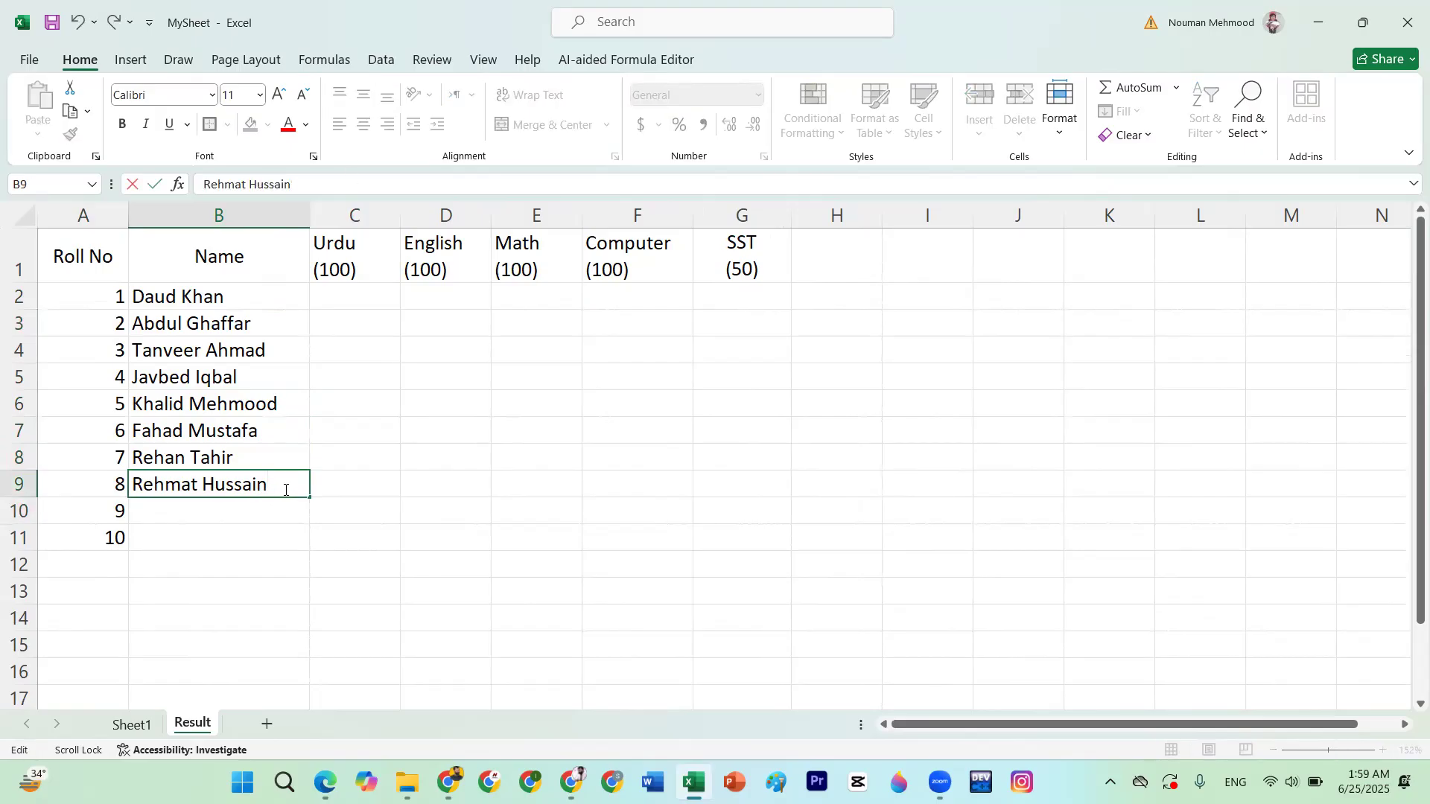
{"action": "key", "text": "Return"}
Enter the full names of the last two students, roll numbers 9 and 10, in cells B10 and B11
{"action": "type", "text": "Imad "}
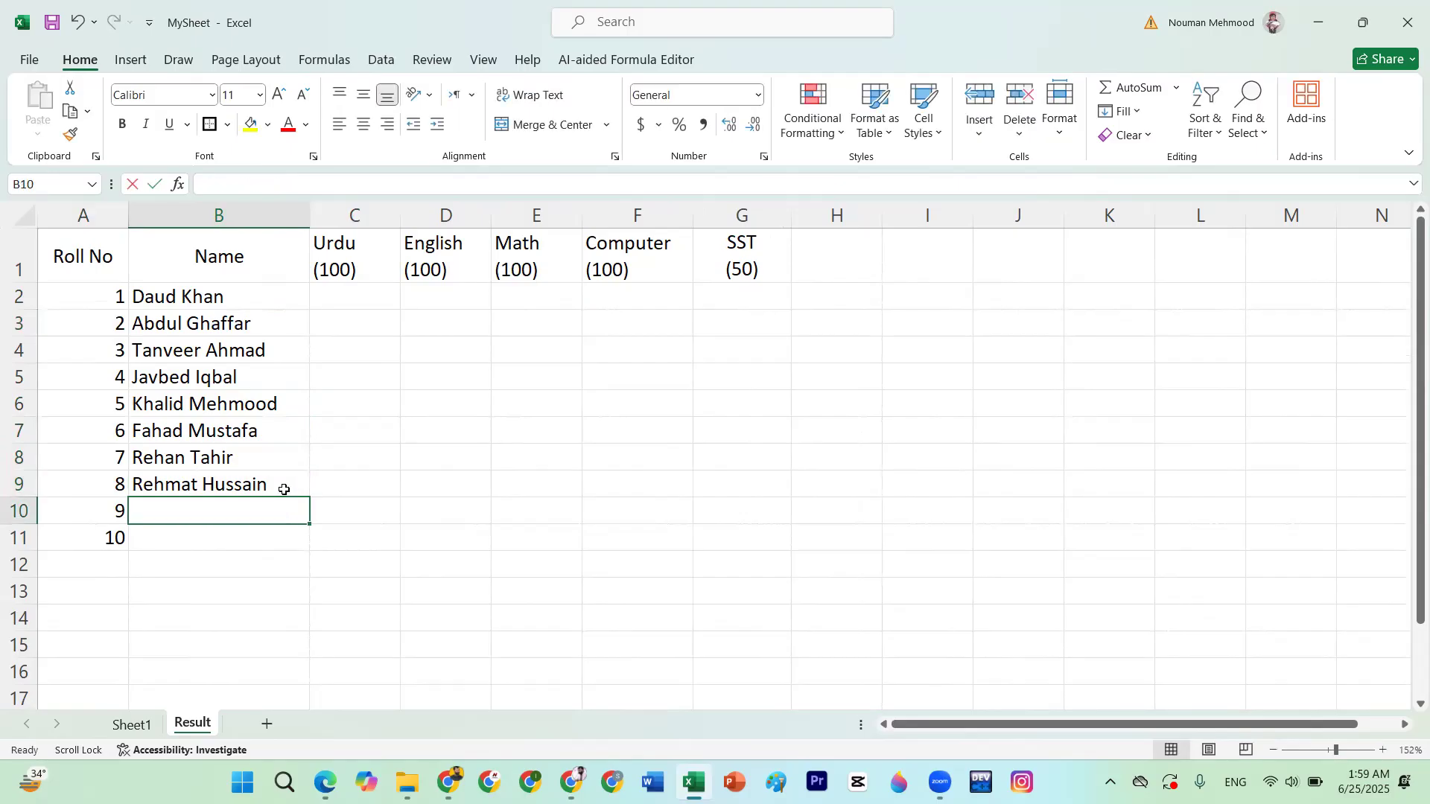
{"action": "type", "text": "Hussain"}
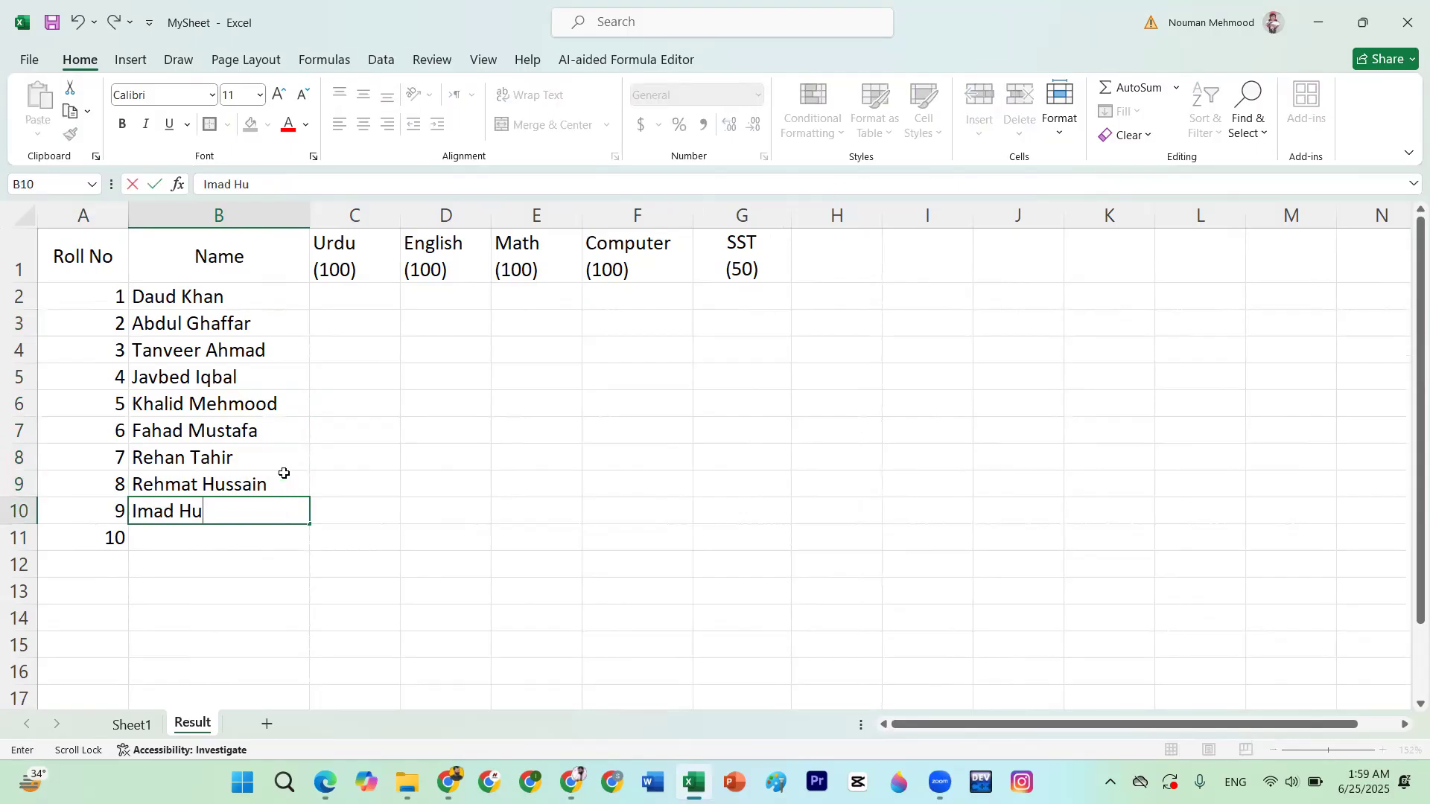
{"action": "key", "text": "Return"}
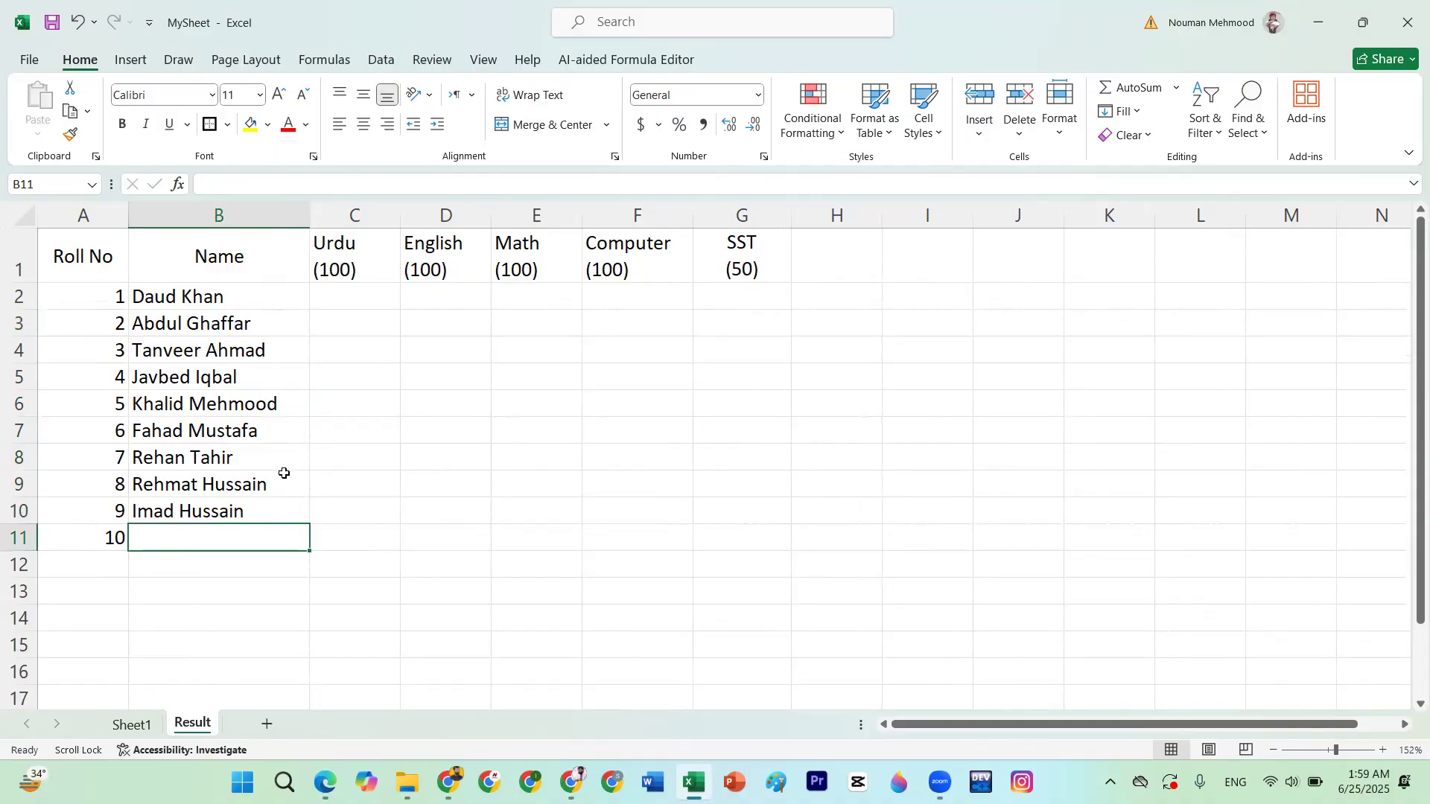
{"action": "type", "text": "Yaqoob Ali"}
{"action": "key", "text": "Return"}
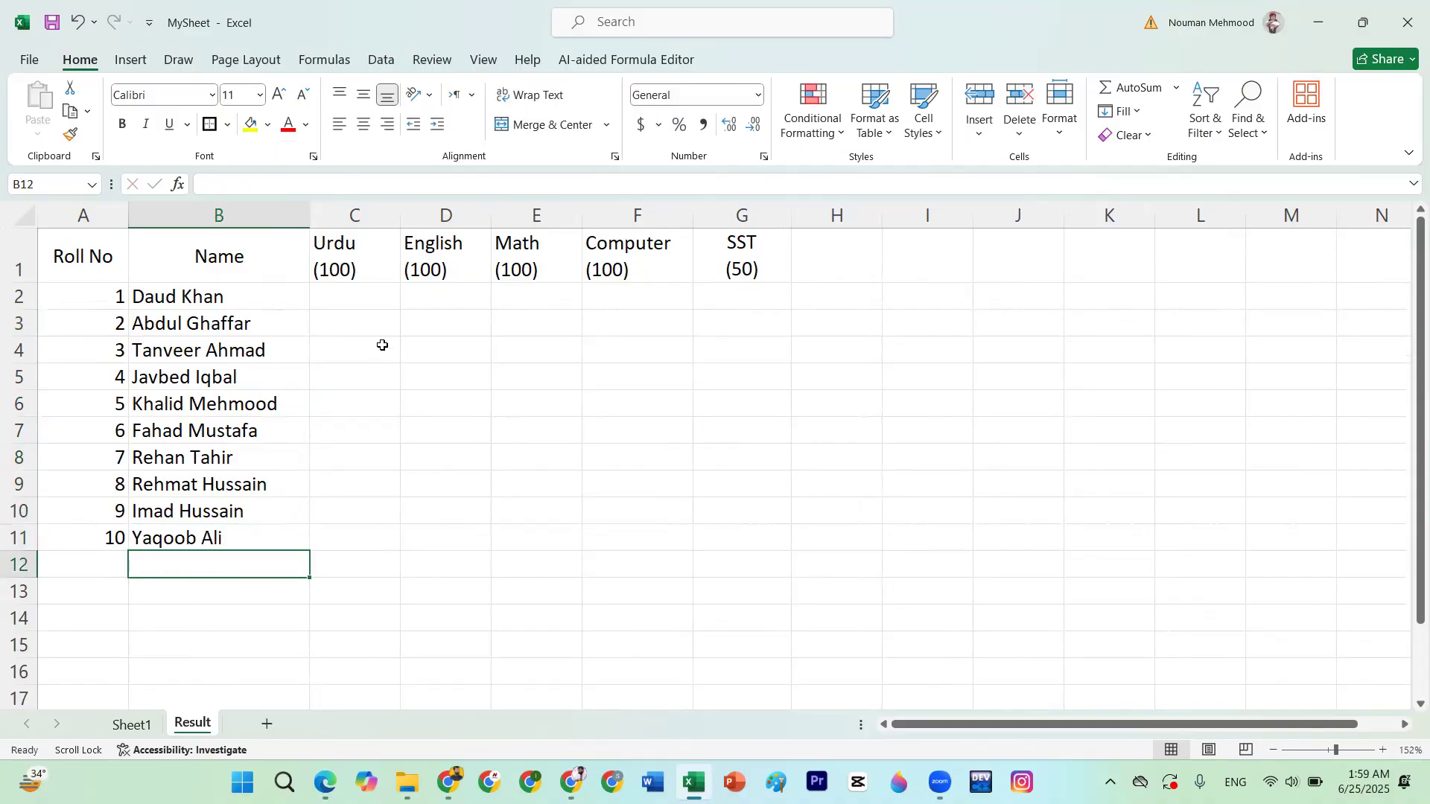
Enter the Urdu marks 56 in C2 and 45 in C3 for the first two students
{"action": "left_click", "coordinate": [365, 305]}
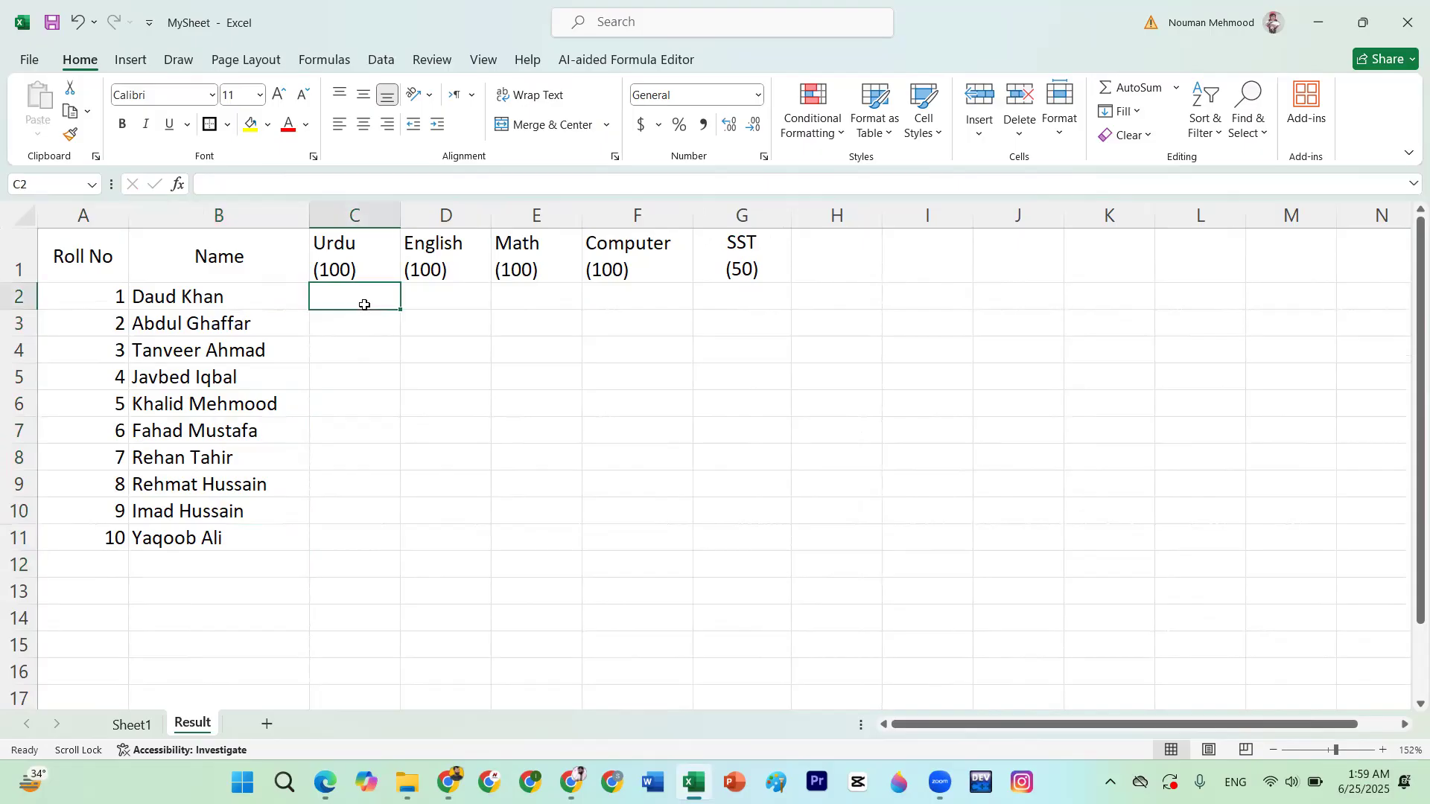
{"action": "type", "text": "56"}
{"action": "key", "text": "Return"}
{"action": "type", "text": "45"}
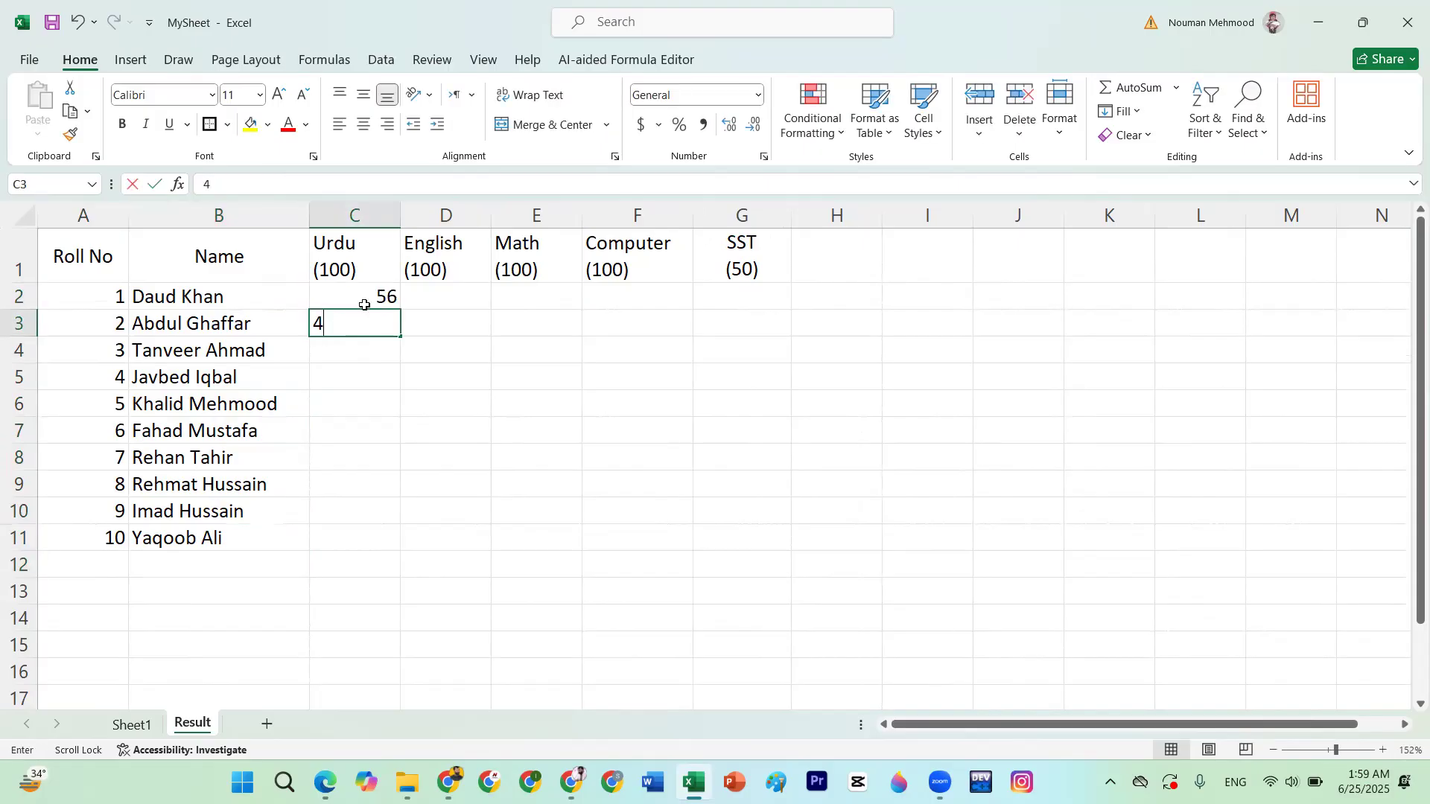
{"action": "scroll", "coordinate": [364, 304], "scroll_direction": "down", "scroll_amount": 1}
{"action": "type", "text": "65"}
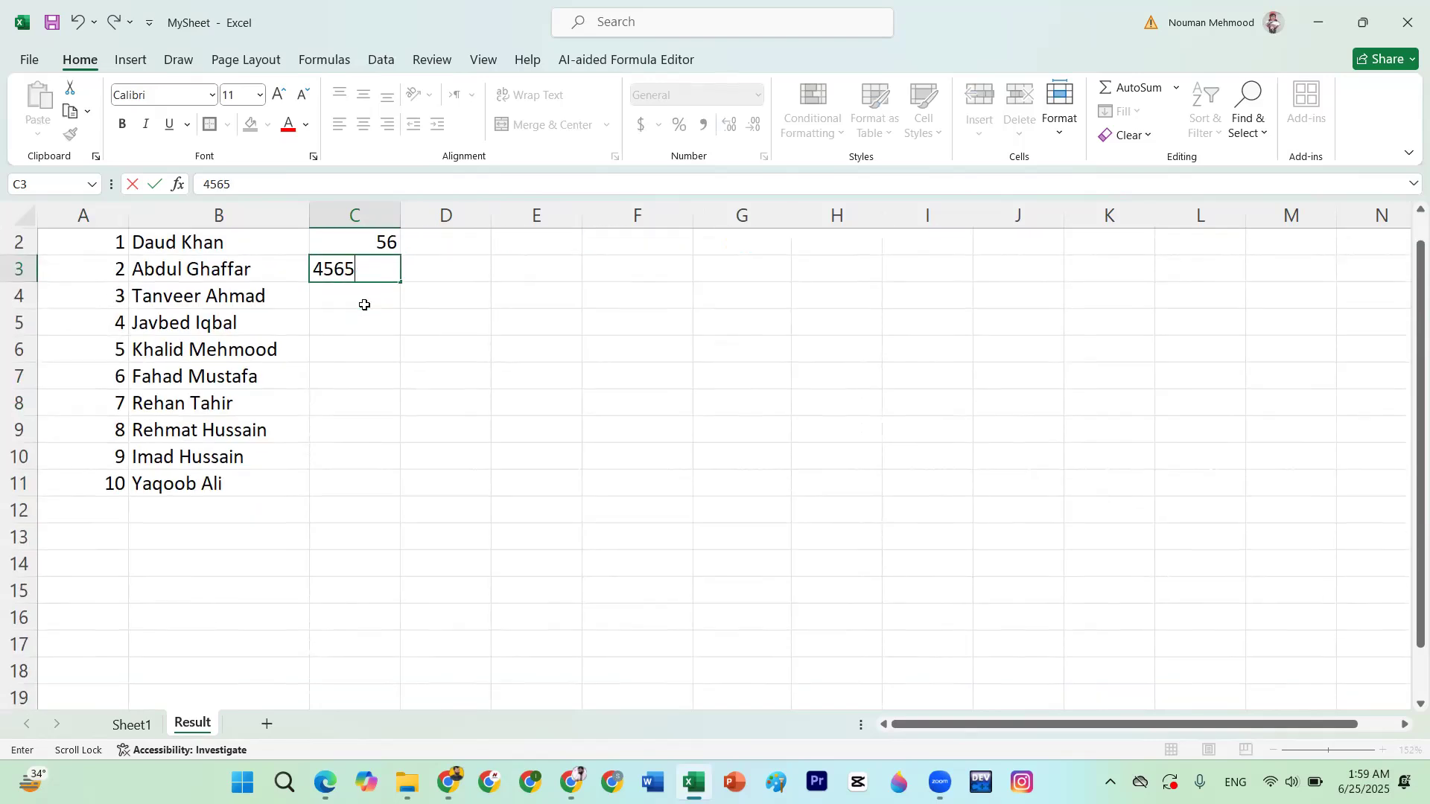
{"action": "scroll", "coordinate": [364, 305], "scroll_direction": "down", "scroll_amount": 1}
{"action": "type", "text": "32"}
{"action": "scroll", "coordinate": [364, 304], "scroll_direction": "down", "scroll_amount": 1}
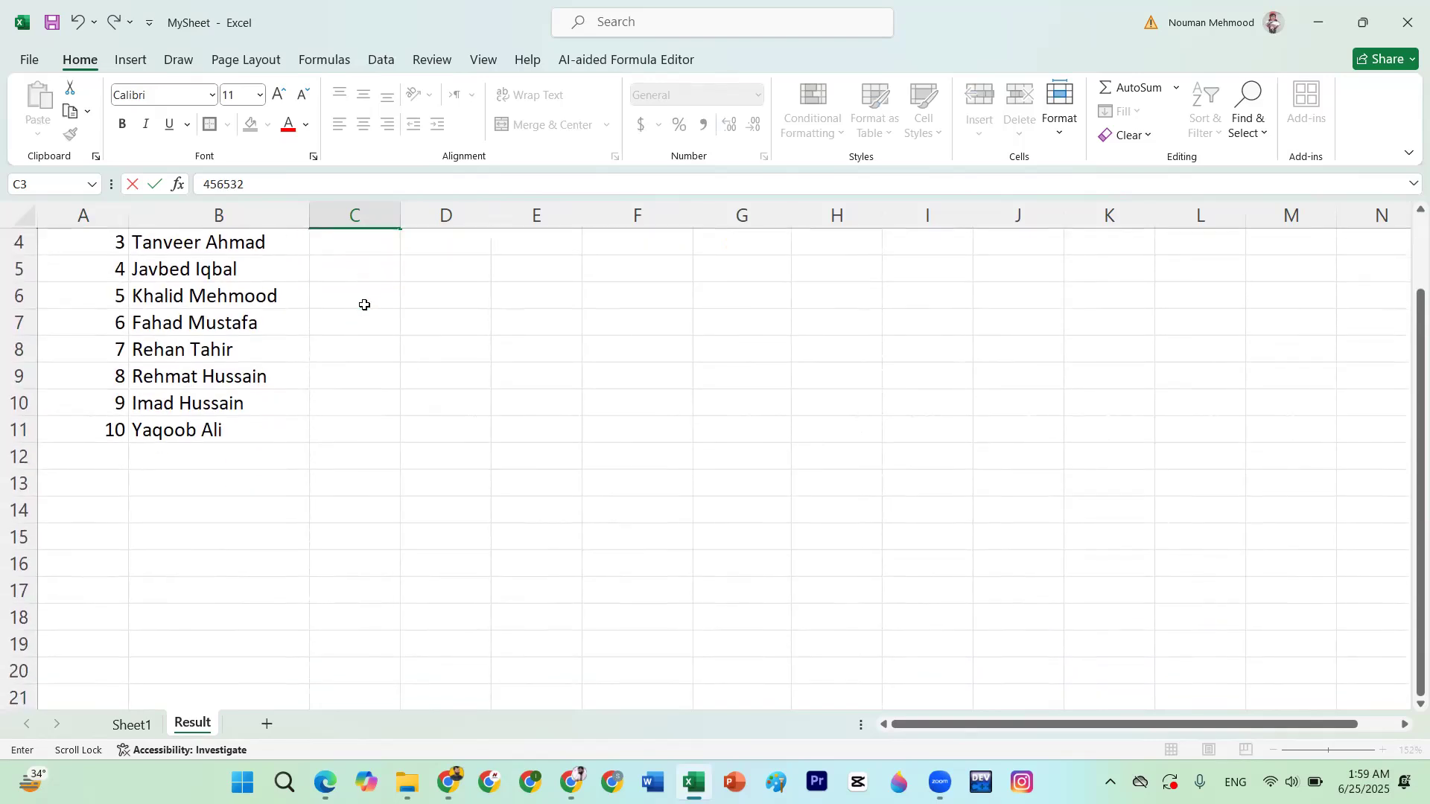
{"action": "scroll", "coordinate": [364, 304], "scroll_direction": "up", "scroll_amount": 3}
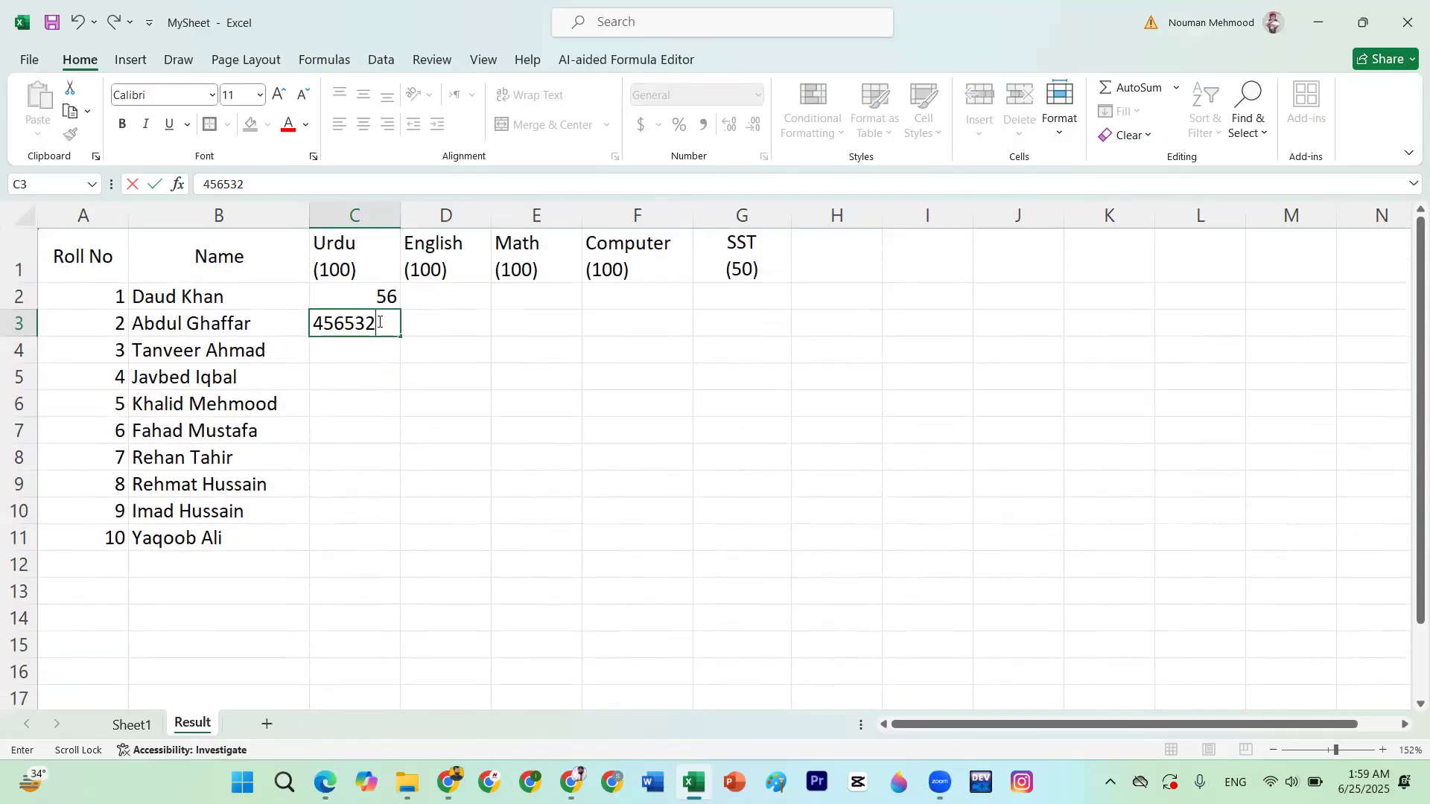
{"action": "key", "text": "BackSpace"}
{"action": "key", "text": "BackSpace"}
{"action": "key", "text": "BackSpace"}
{"action": "key", "text": "BackSpace"}
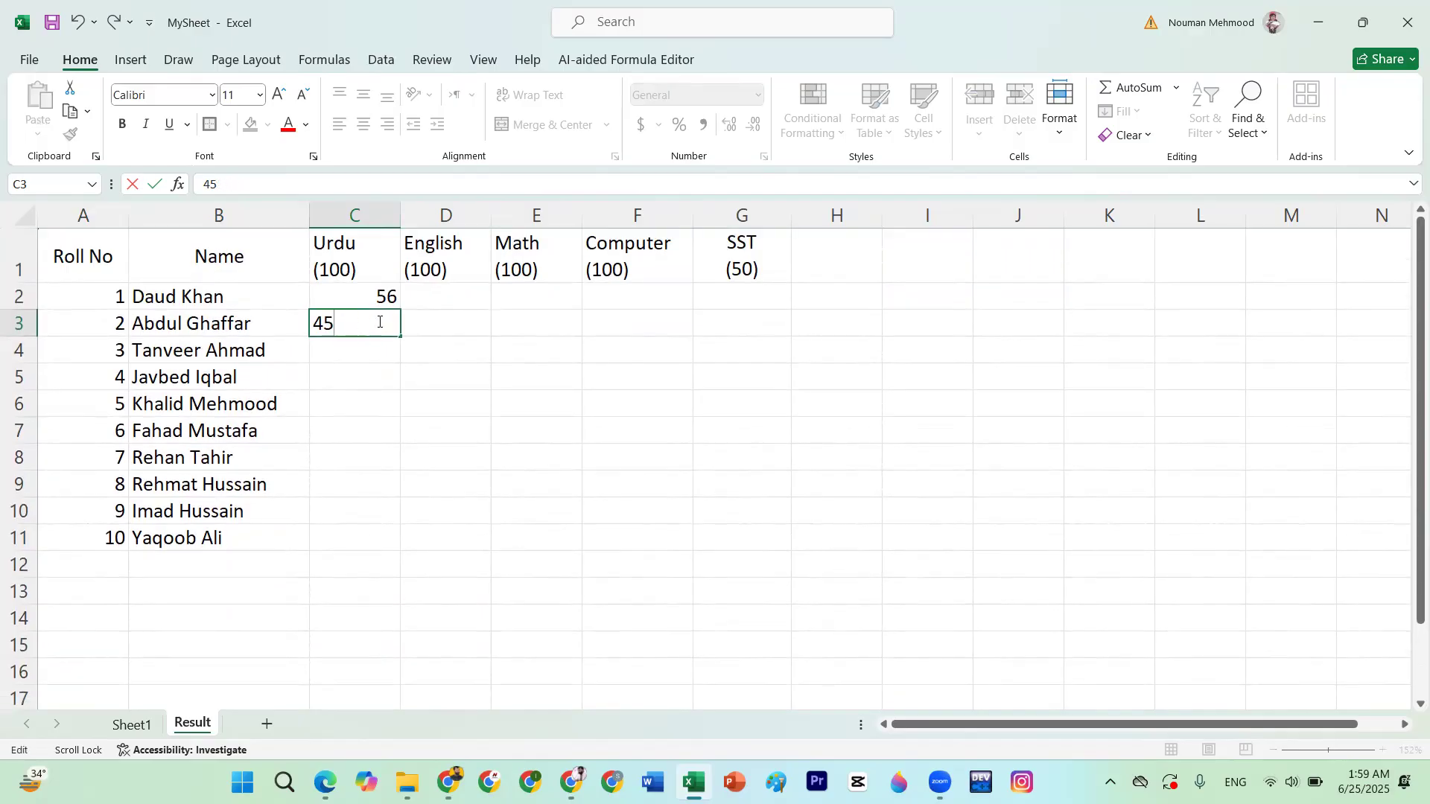
Enter the Urdu marks 56, 87, 98 and 89 for roll numbers 3 to 6 in C4:C7
{"action": "key", "text": "Return"}
{"action": "type", "text": "56"}
{"action": "key", "text": "Return"}
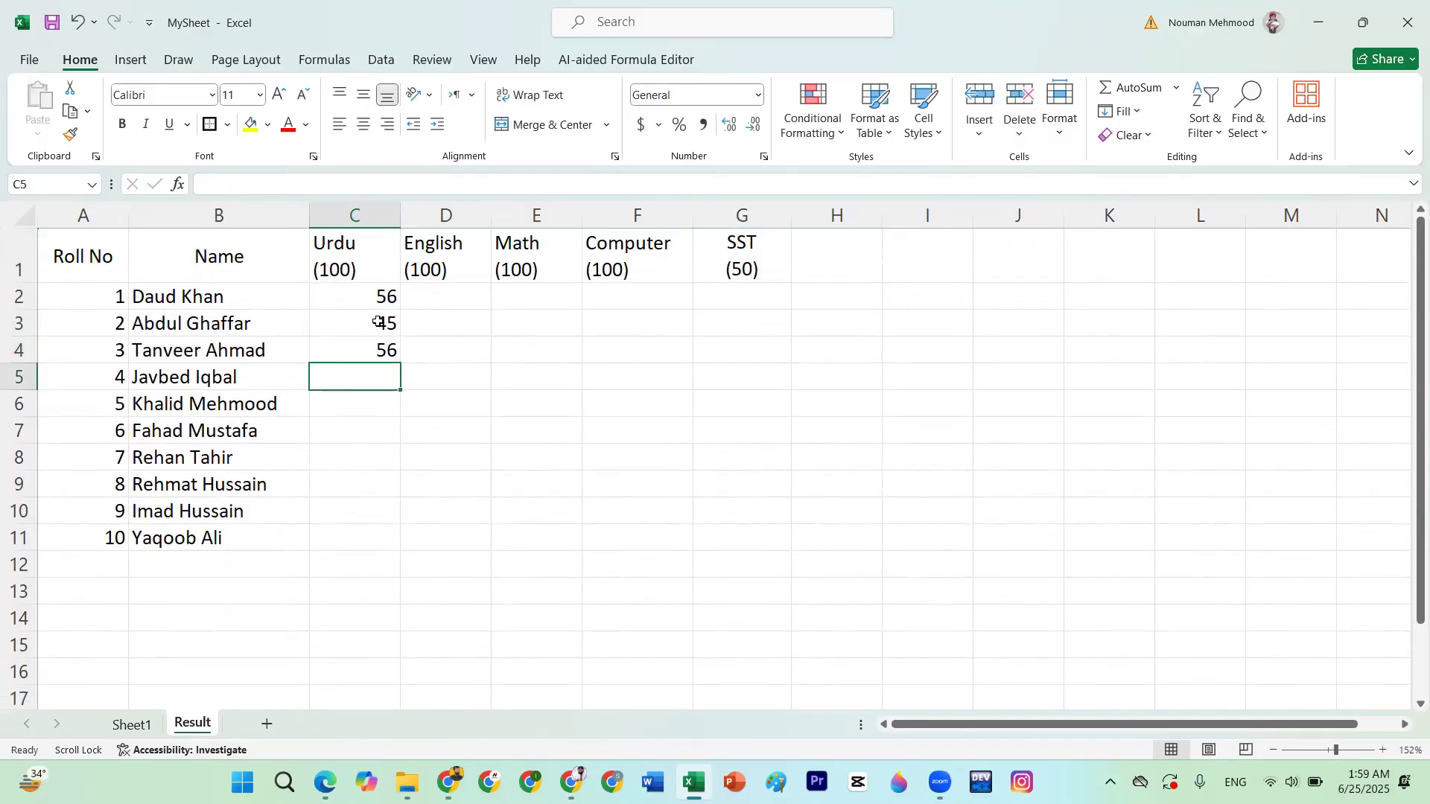
{"action": "type", "text": "87"}
{"action": "key", "text": "Return"}
{"action": "type", "text": "98"}
{"action": "key", "text": "Return"}
{"action": "type", "text": "89"}
{"action": "key", "text": "Return"}
Enter the Urdu marks 78, 66, 45 and 67 for roll numbers 7 to 10 in C8:C11
{"action": "type", "text": "78"}
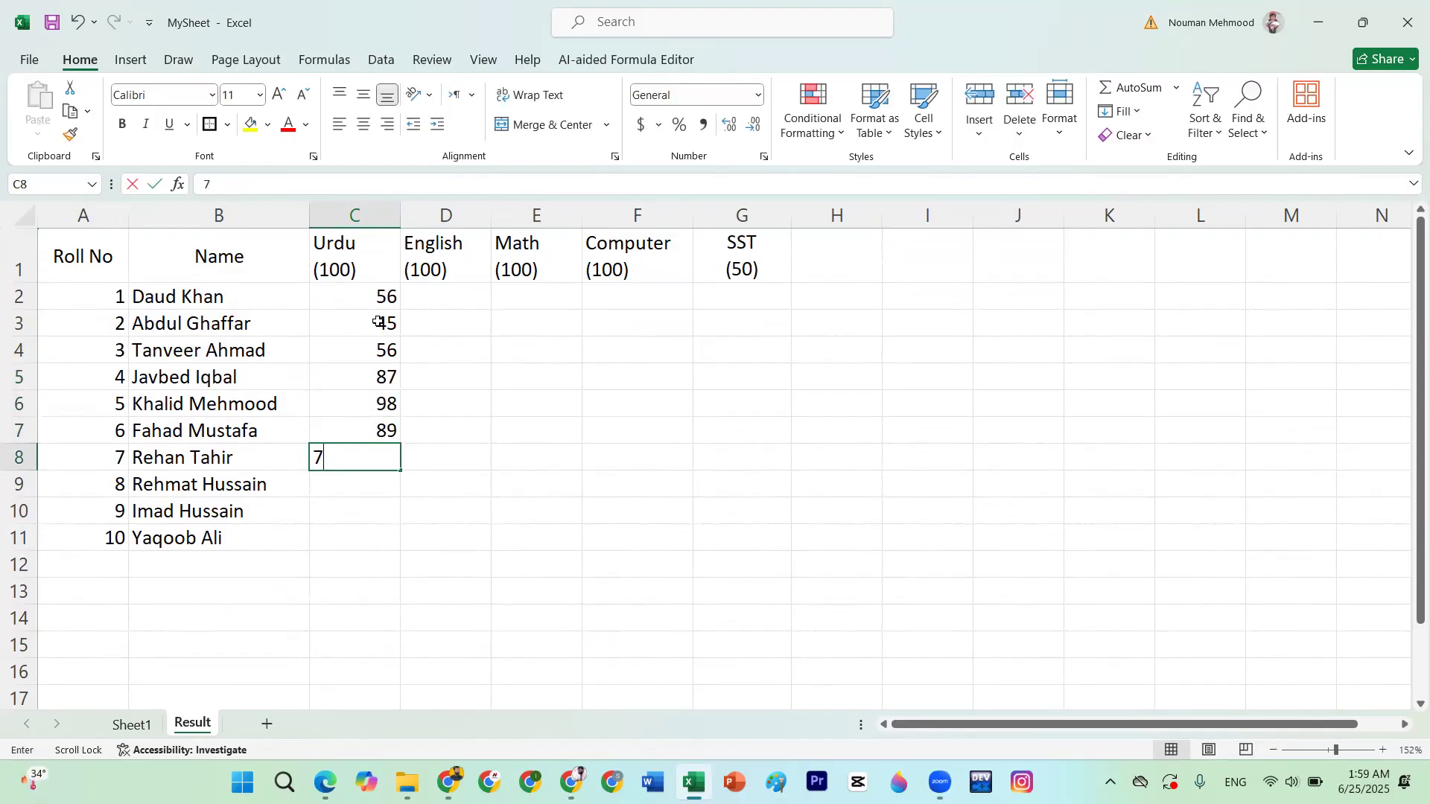
{"action": "key", "text": "Return"}
{"action": "type", "text": "66"}
{"action": "key", "text": "Return"}
{"action": "type", "text": "45"}
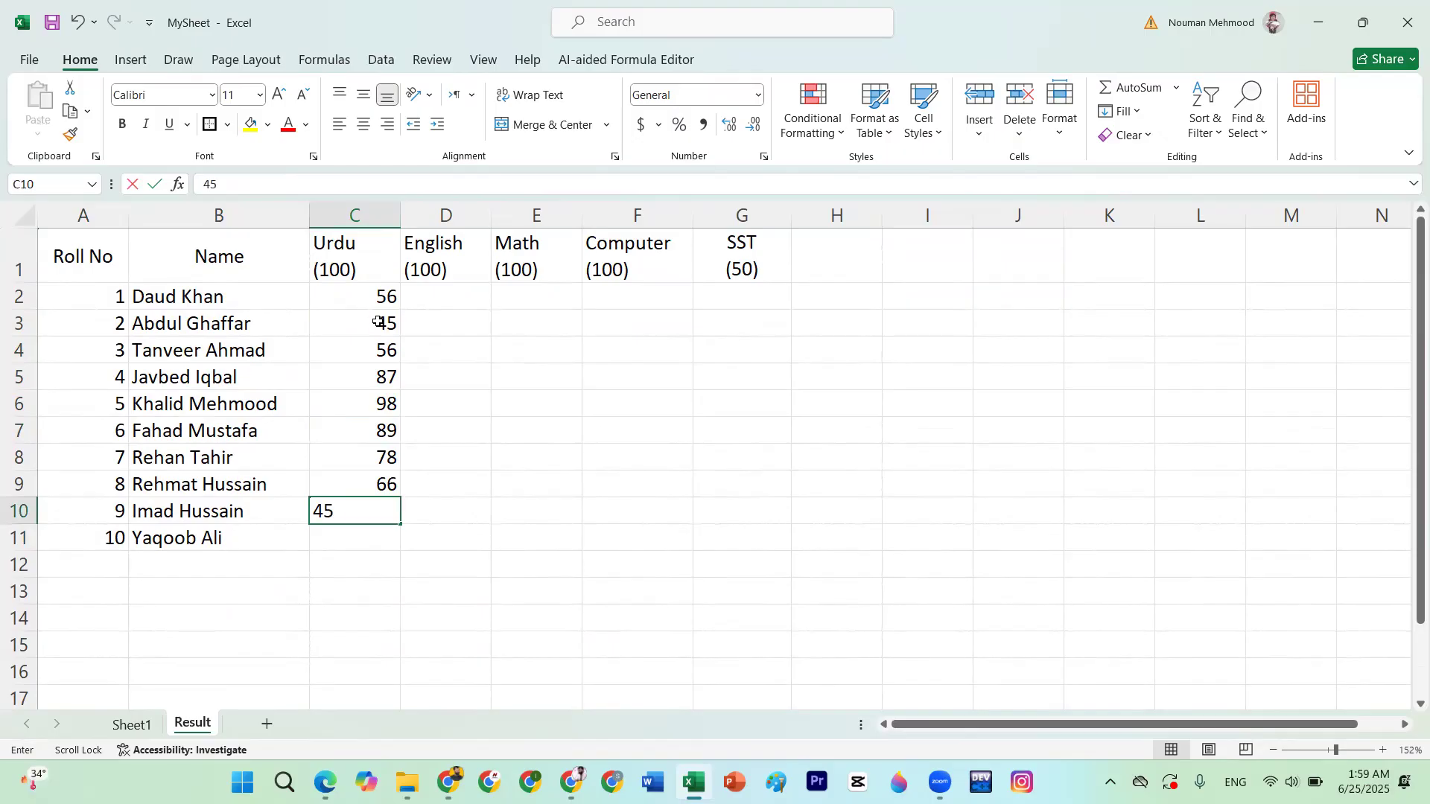
{"action": "key", "text": "Return"}
{"action": "type", "text": "67"}
{"action": "key", "text": "Return"}
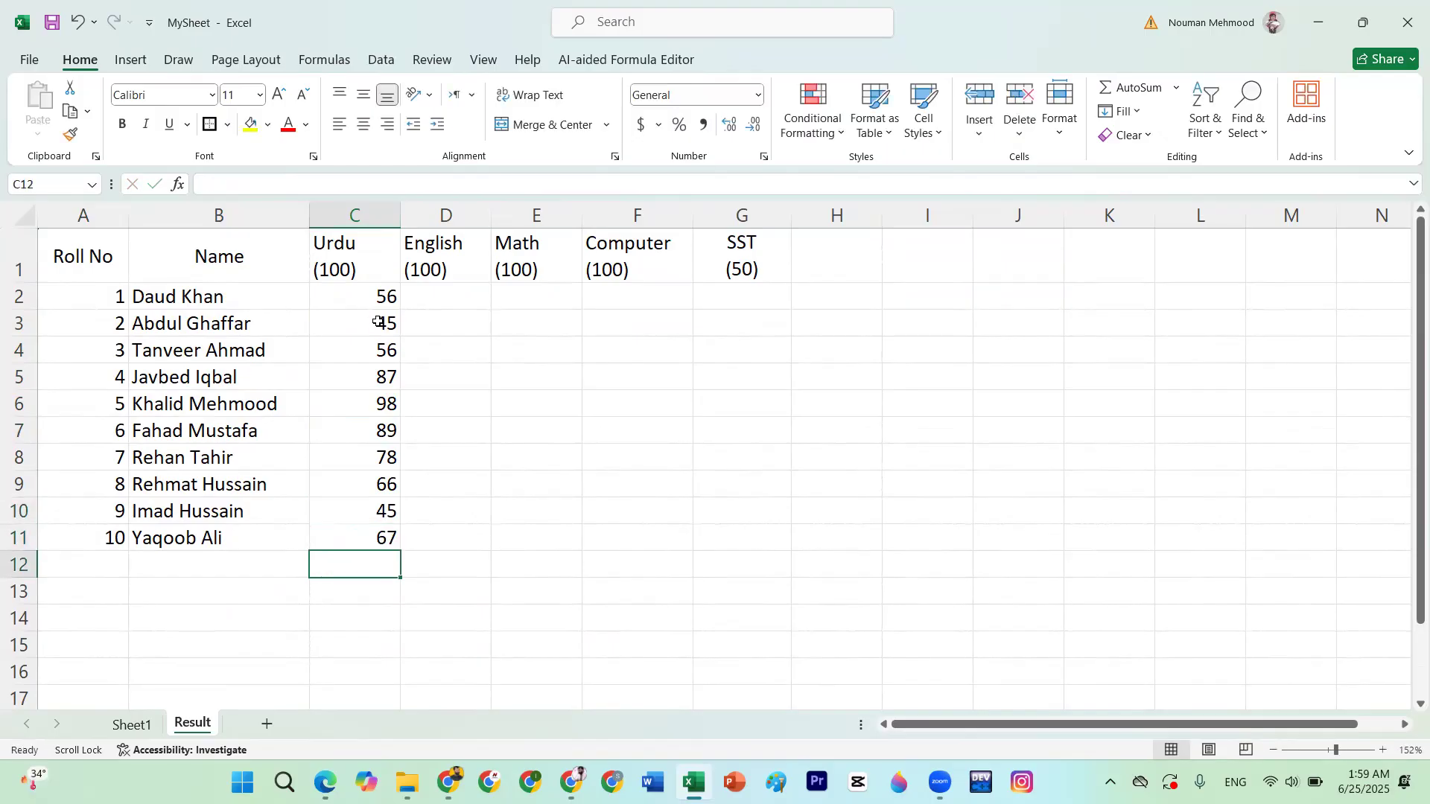
Enter the English marks 77, 89 and 98 for roll numbers 1 to 3 in D2:D4
{"action": "key", "text": "Right"}
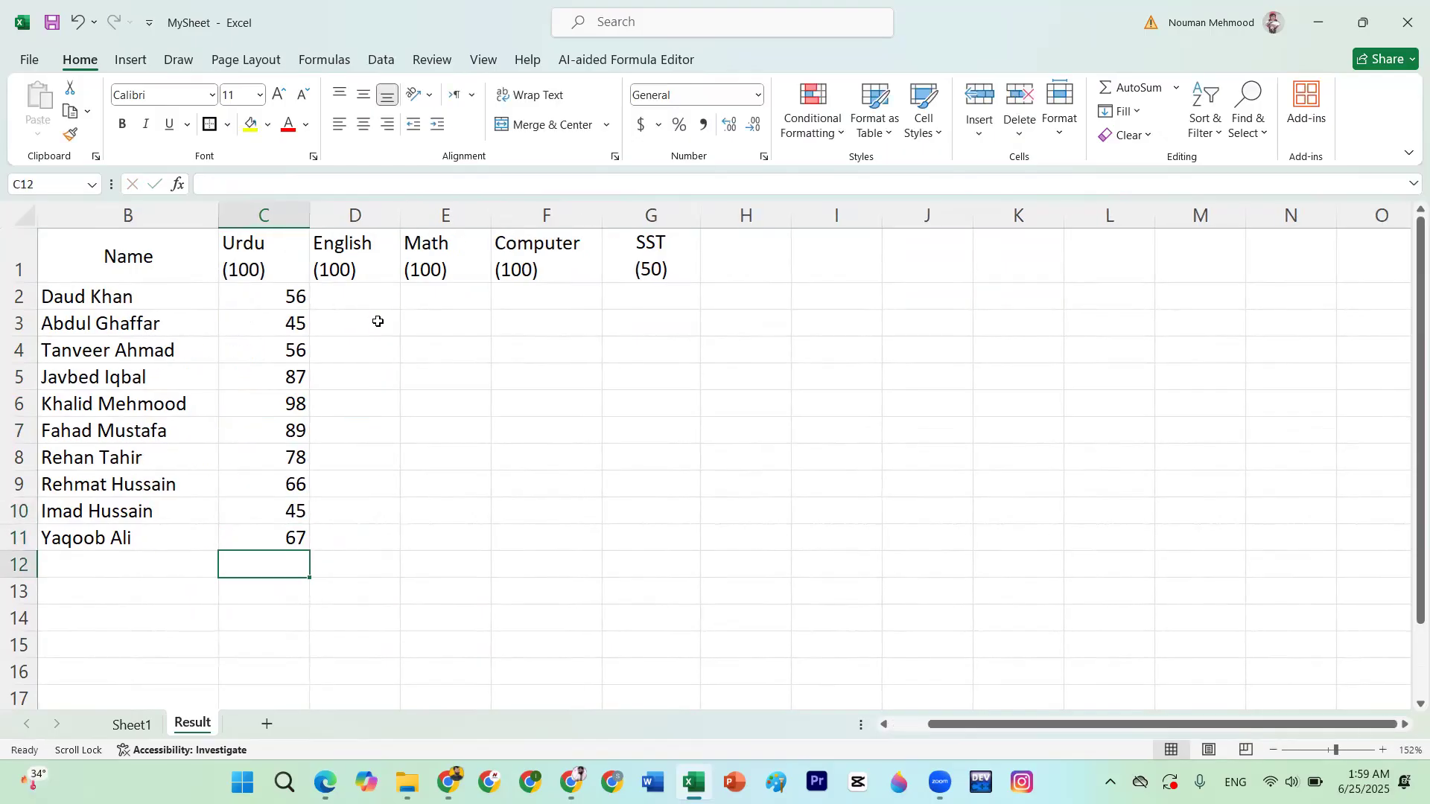
{"action": "key", "text": "Left"}
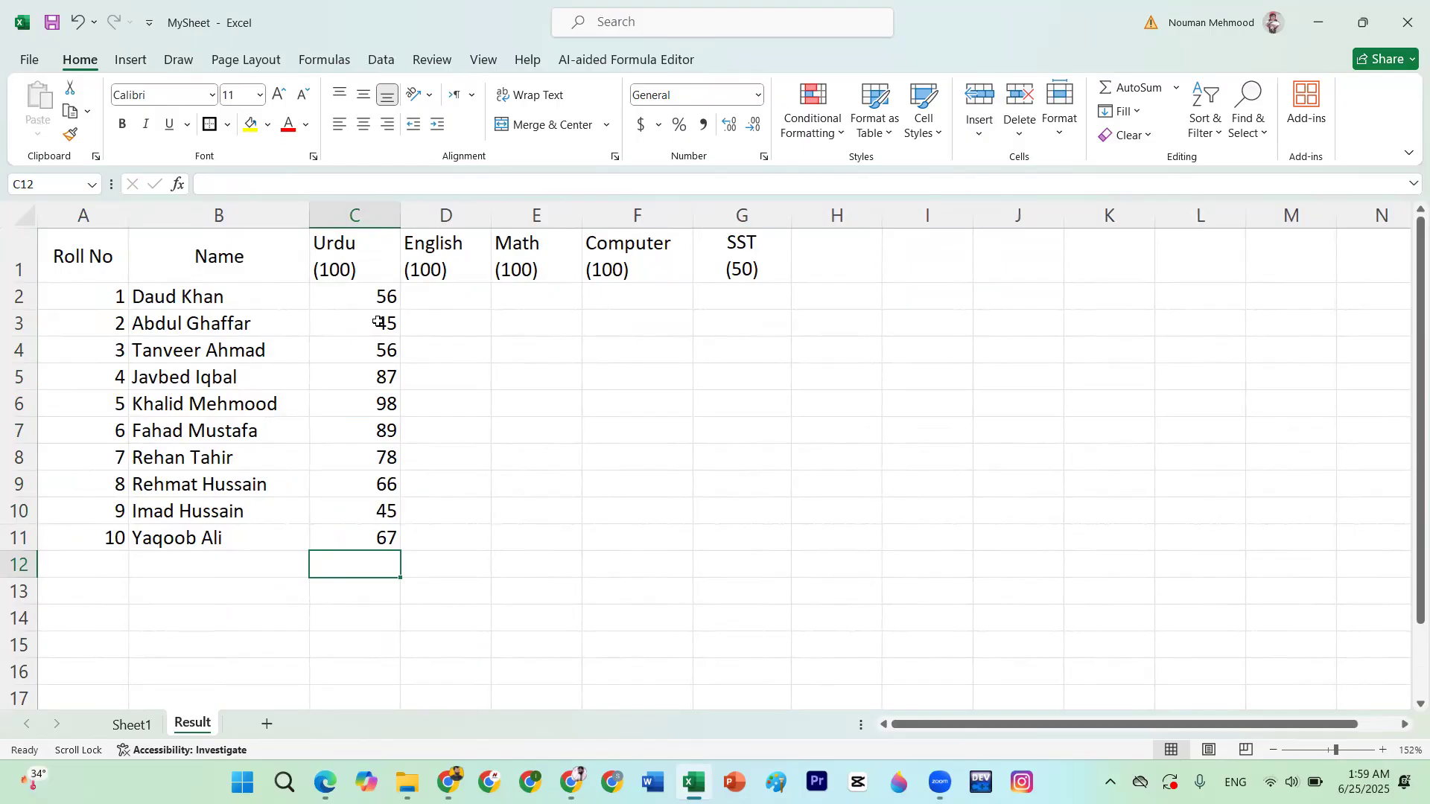
{"action": "left_click", "coordinate": [443, 541]}
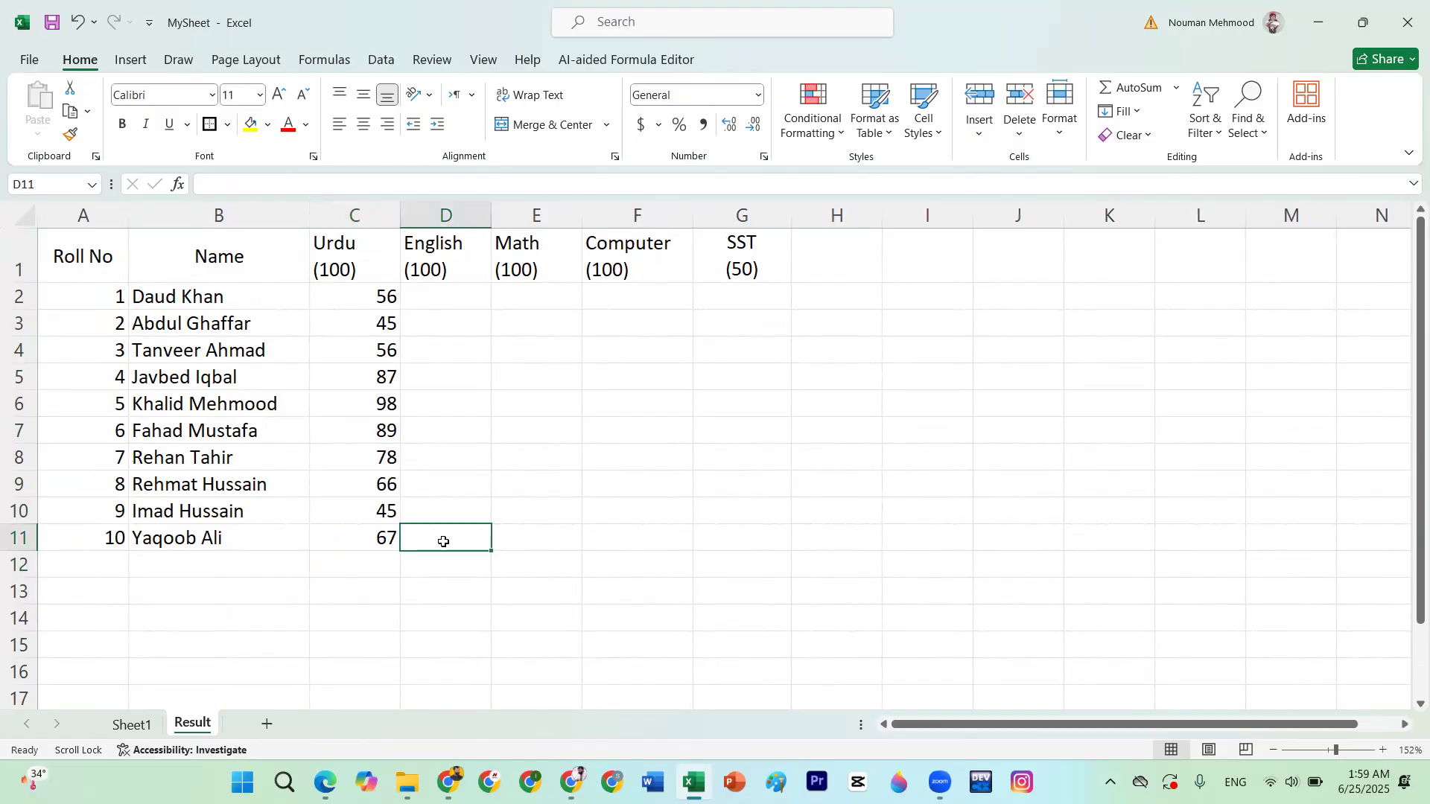
{"action": "left_click", "coordinate": [441, 295]}
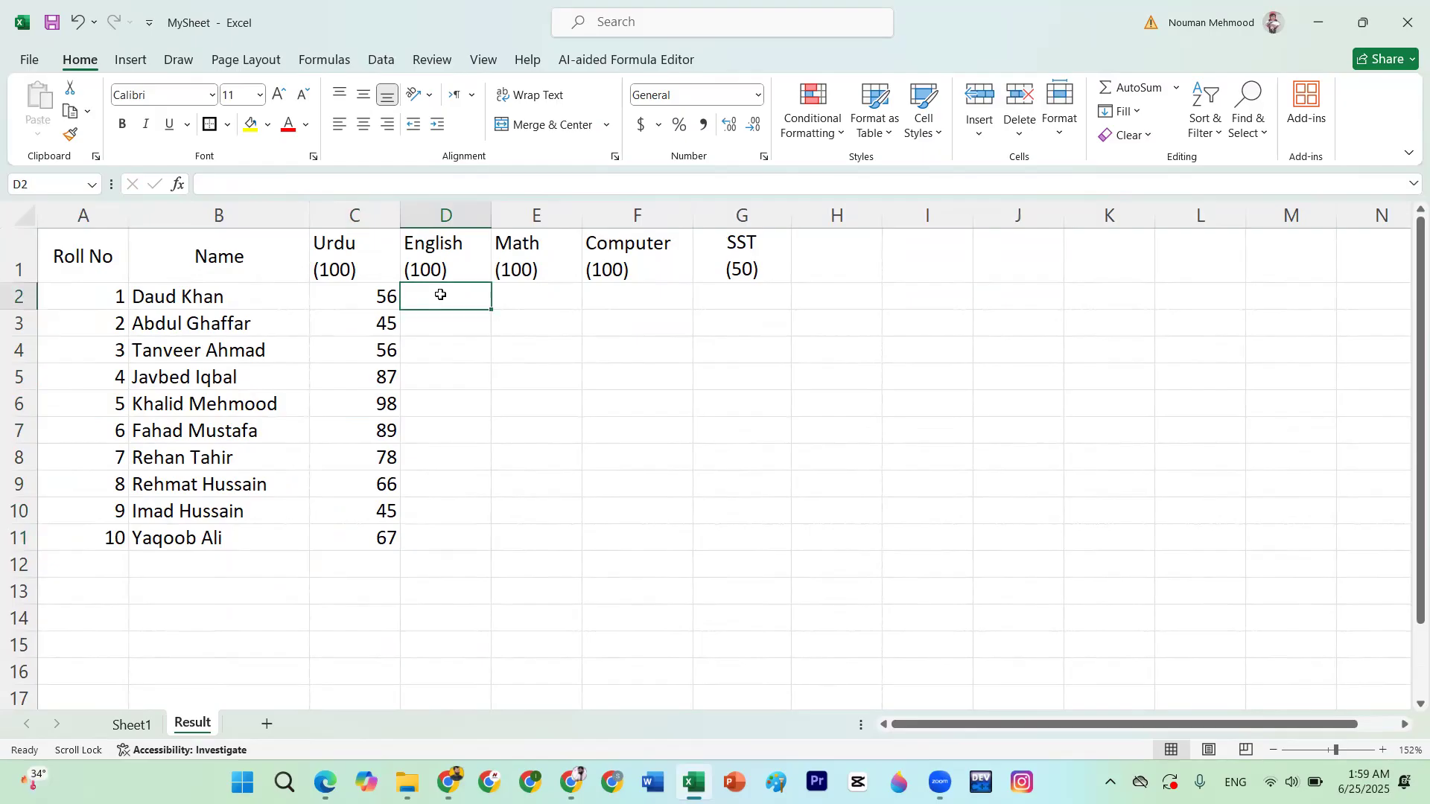
{"action": "type", "text": "77"}
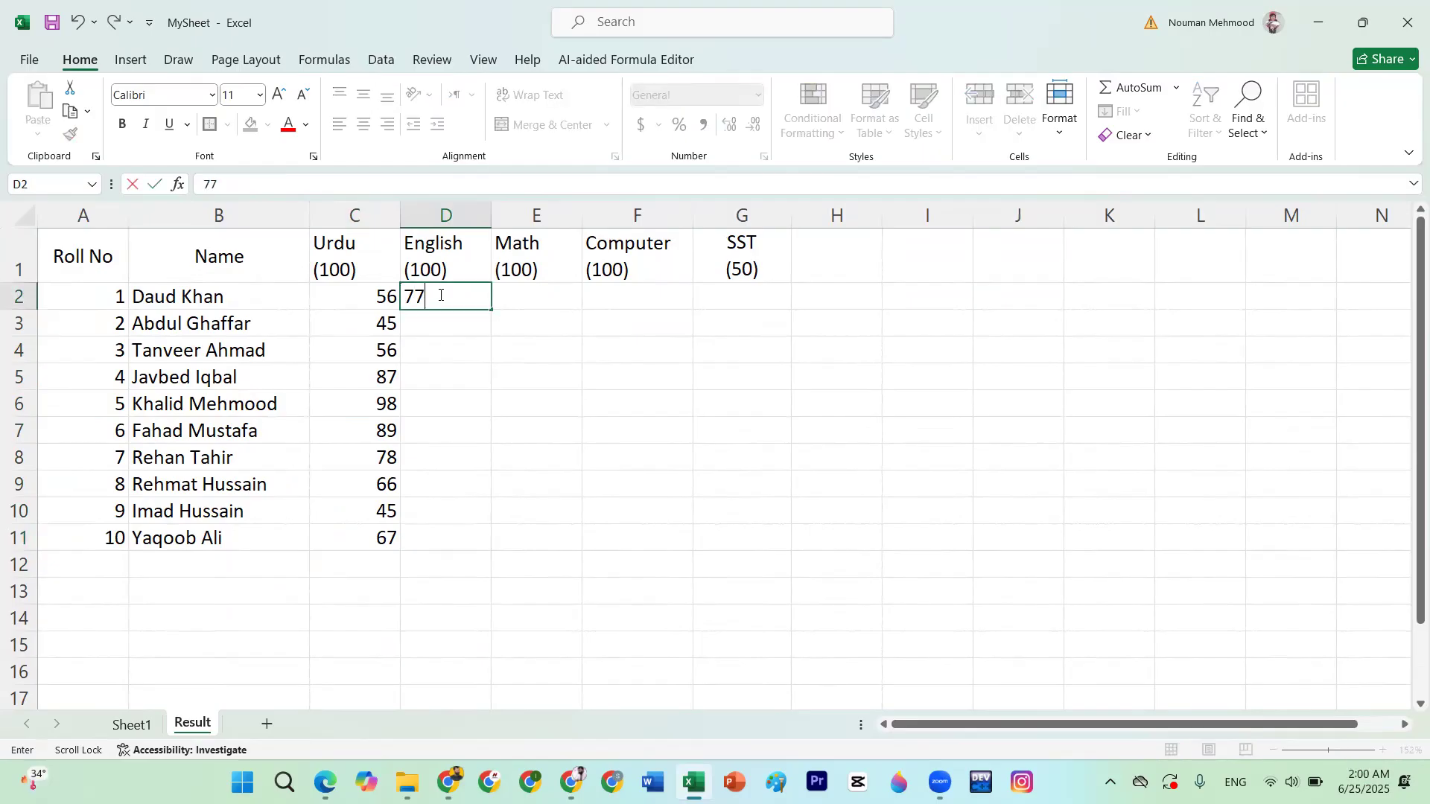
{"action": "key", "text": "Return"}
{"action": "type", "text": "89"}
{"action": "key", "text": "Return"}
{"action": "type", "text": "98"}
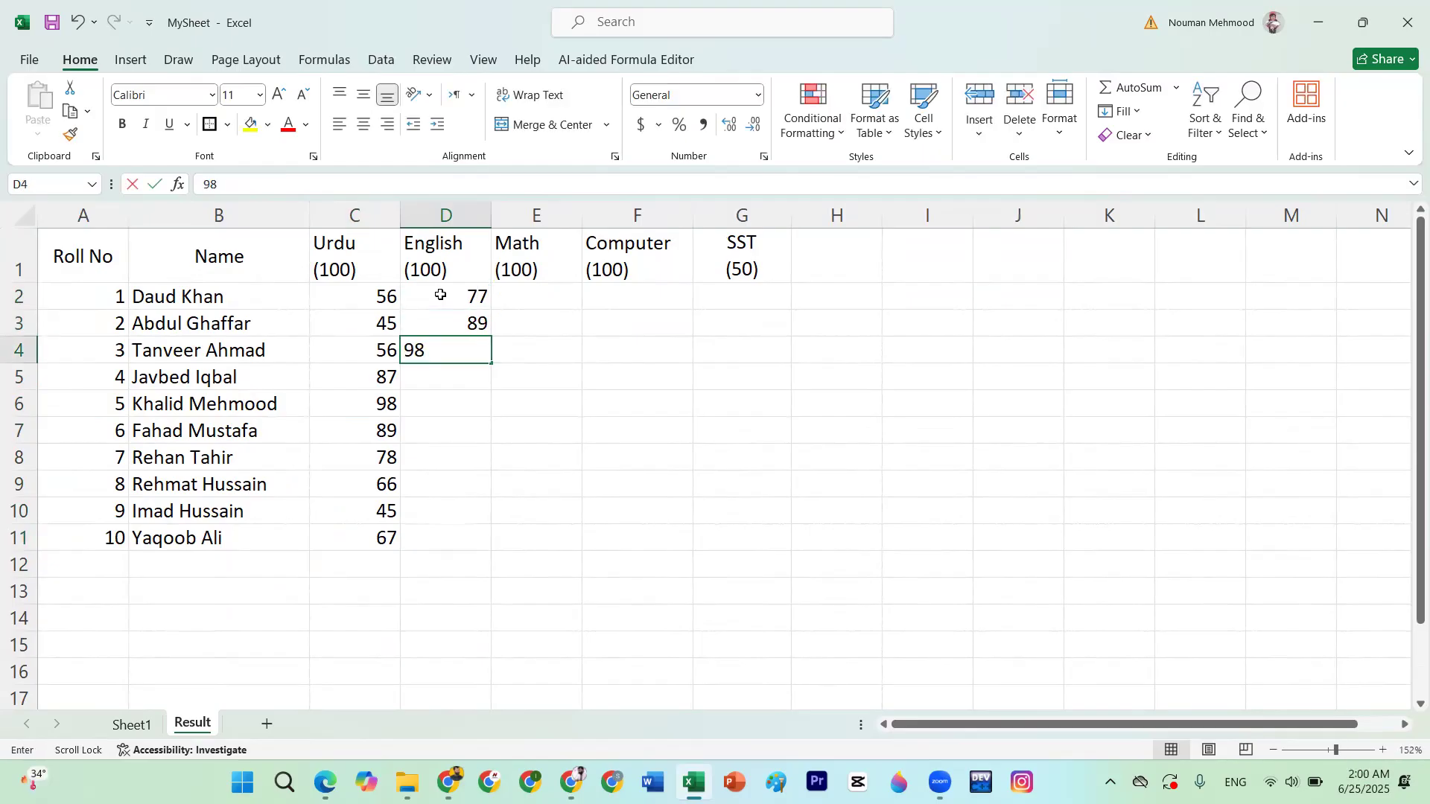
{"action": "key", "text": "Return"}
Enter the English marks 67 in D5 and 15 in D6 for roll numbers 4 and 5
{"action": "type", "text": "67"}
{"action": "key", "text": "Return"}
{"action": "type", "text": "5"}
{"action": "key", "text": "Return"}
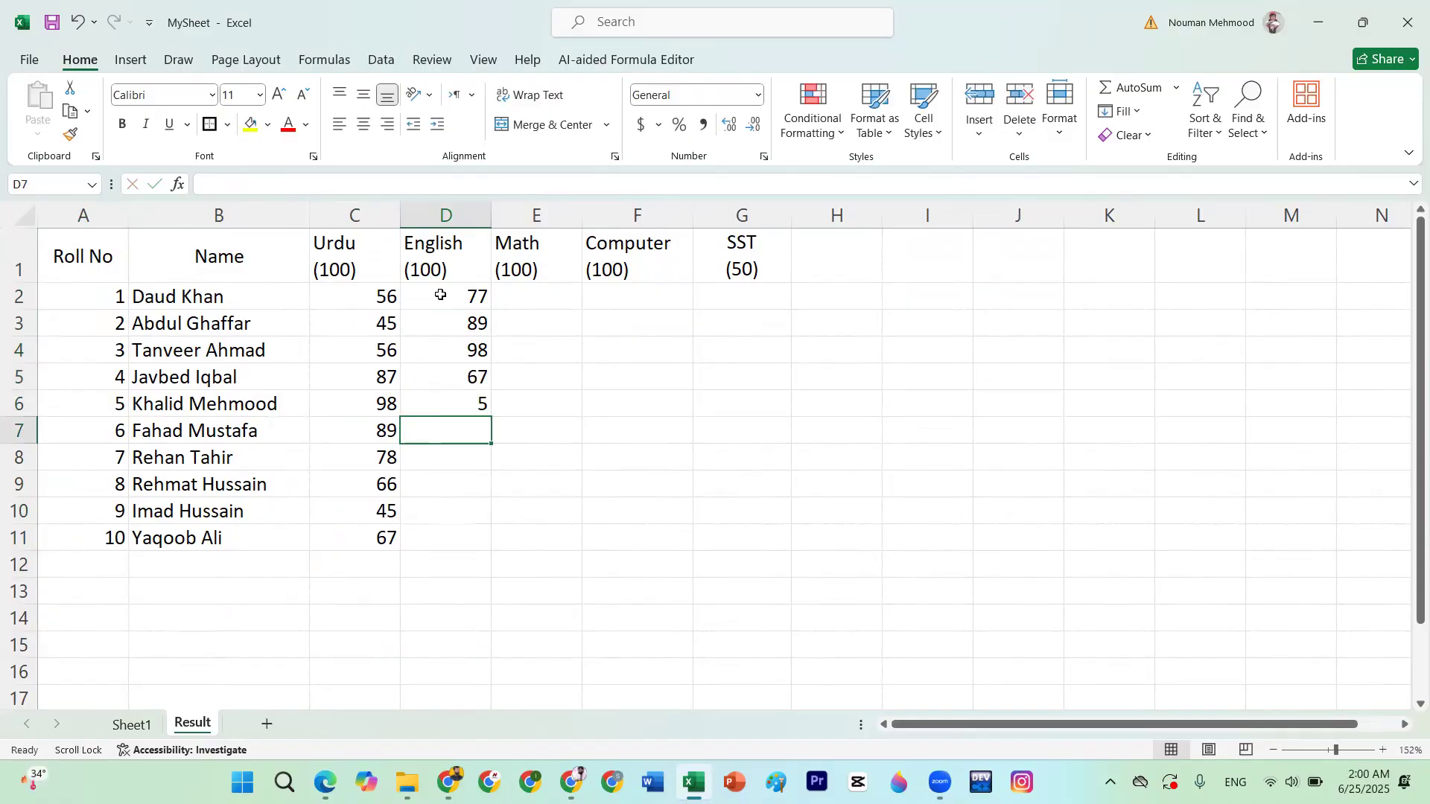
{"action": "left_click", "coordinate": [461, 403]}
{"action": "type", "text": "1"}
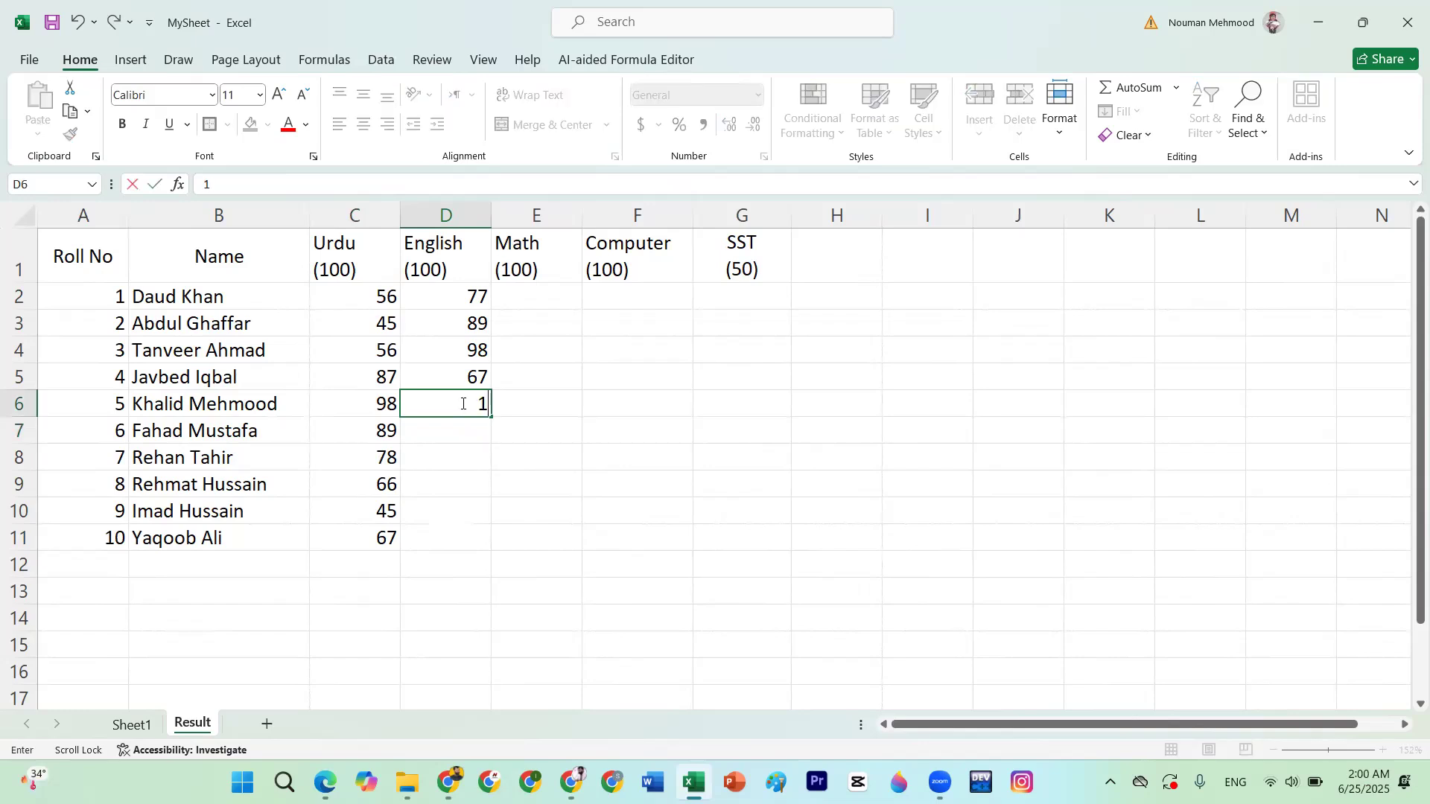
{"action": "type", "text": "5"}
{"action": "key", "text": "Return"}
Enter the English marks 45, 89 and 23 for roll numbers 6 to 8 in D7:D9
{"action": "type", "text": "45"}
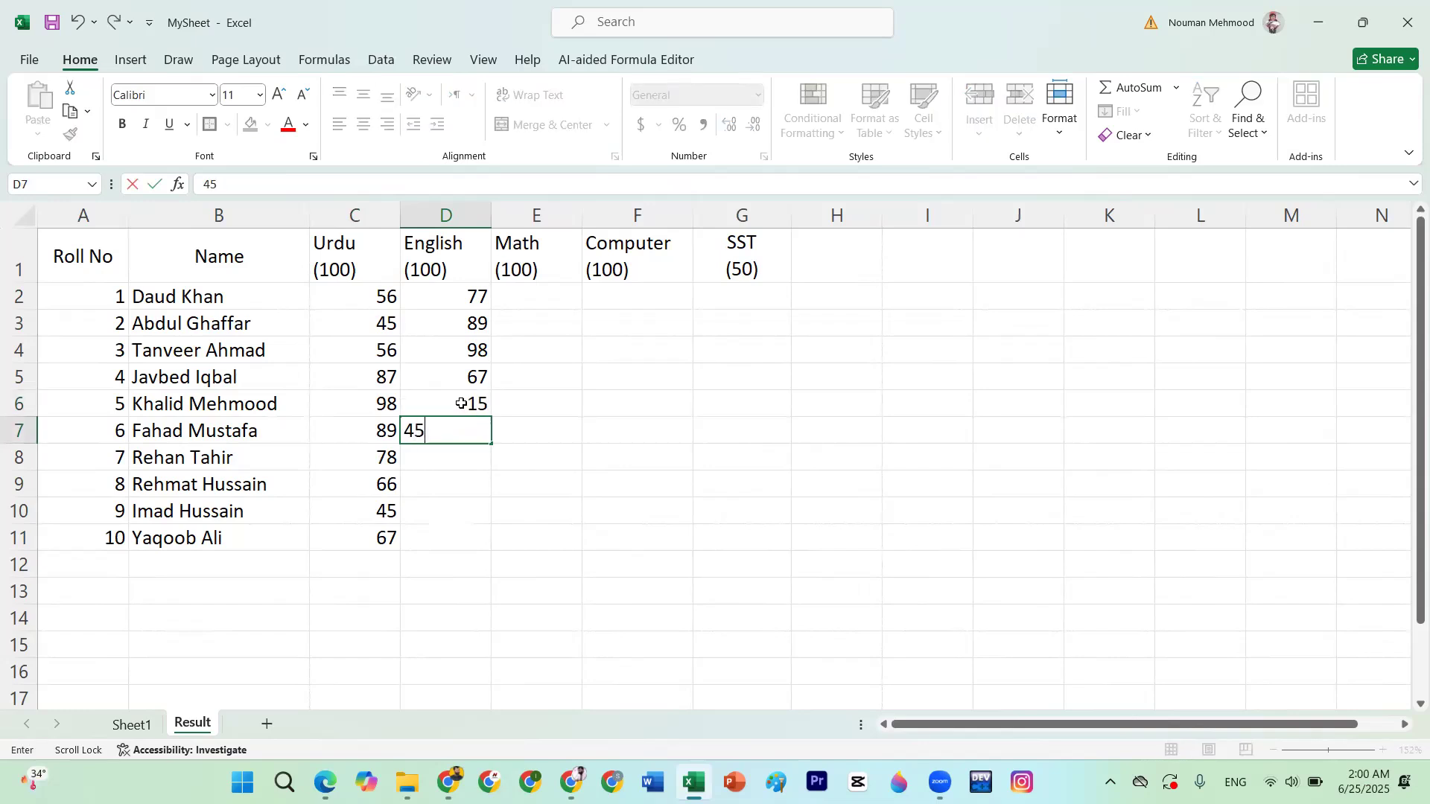
{"action": "key", "text": "Return"}
{"action": "type", "text": "89"}
{"action": "key", "text": "Return"}
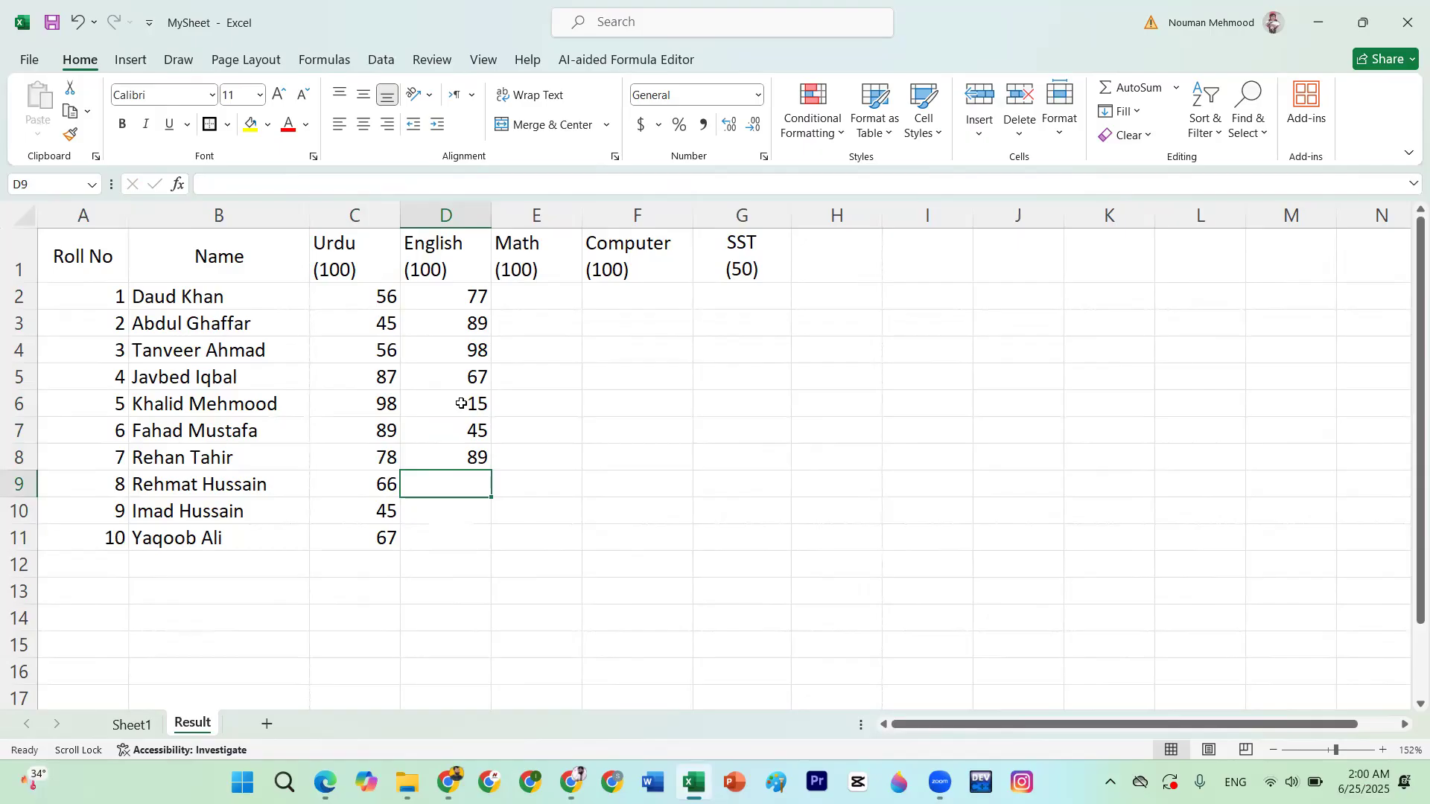
{"action": "type", "text": "23"}
{"action": "key", "text": "Return"}
Enter the English marks 45 in D10 and 56 in D11 for the last two students
{"action": "type", "text": "45"}
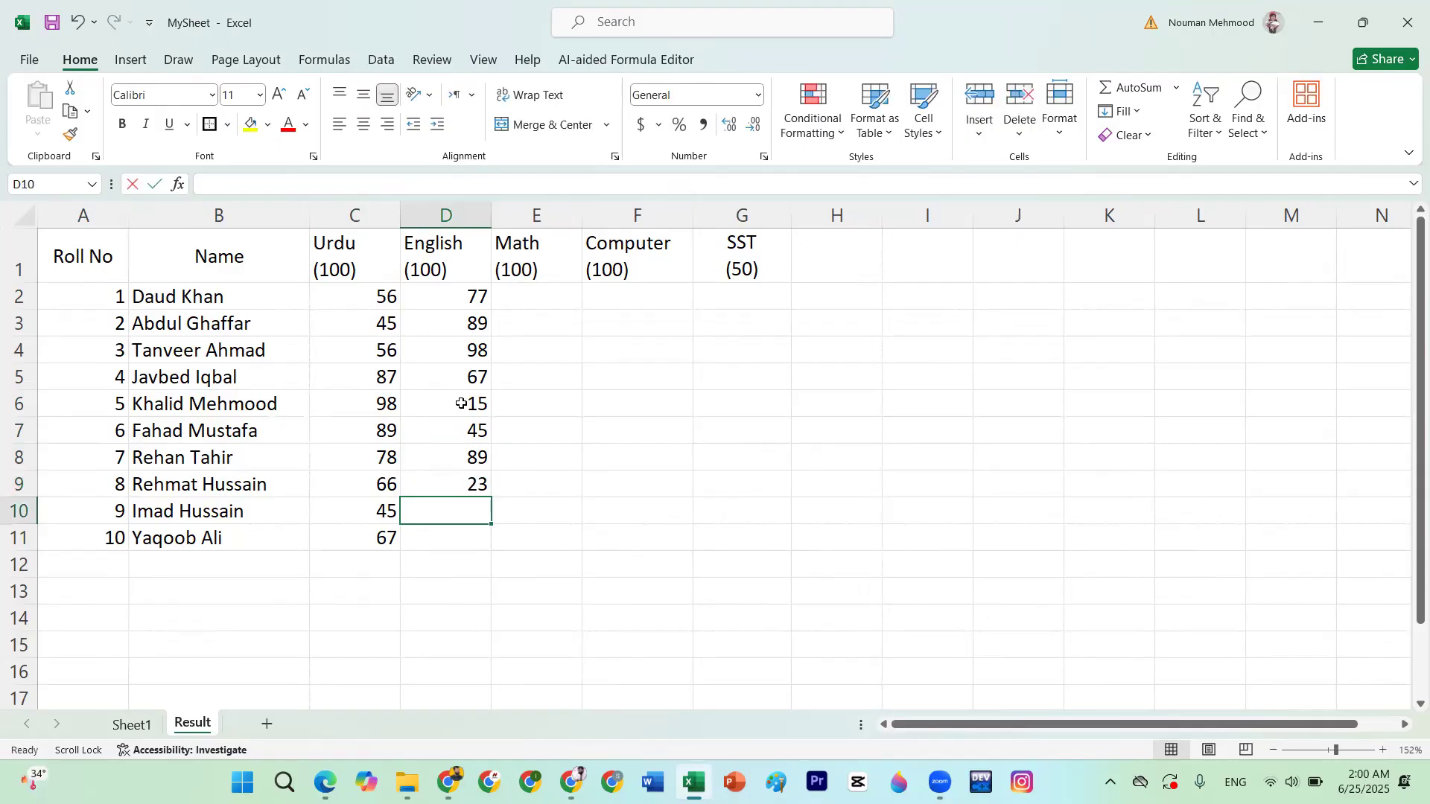
{"action": "key", "text": "Return"}
{"action": "type", "text": "67"}
{"action": "key", "text": "Return"}
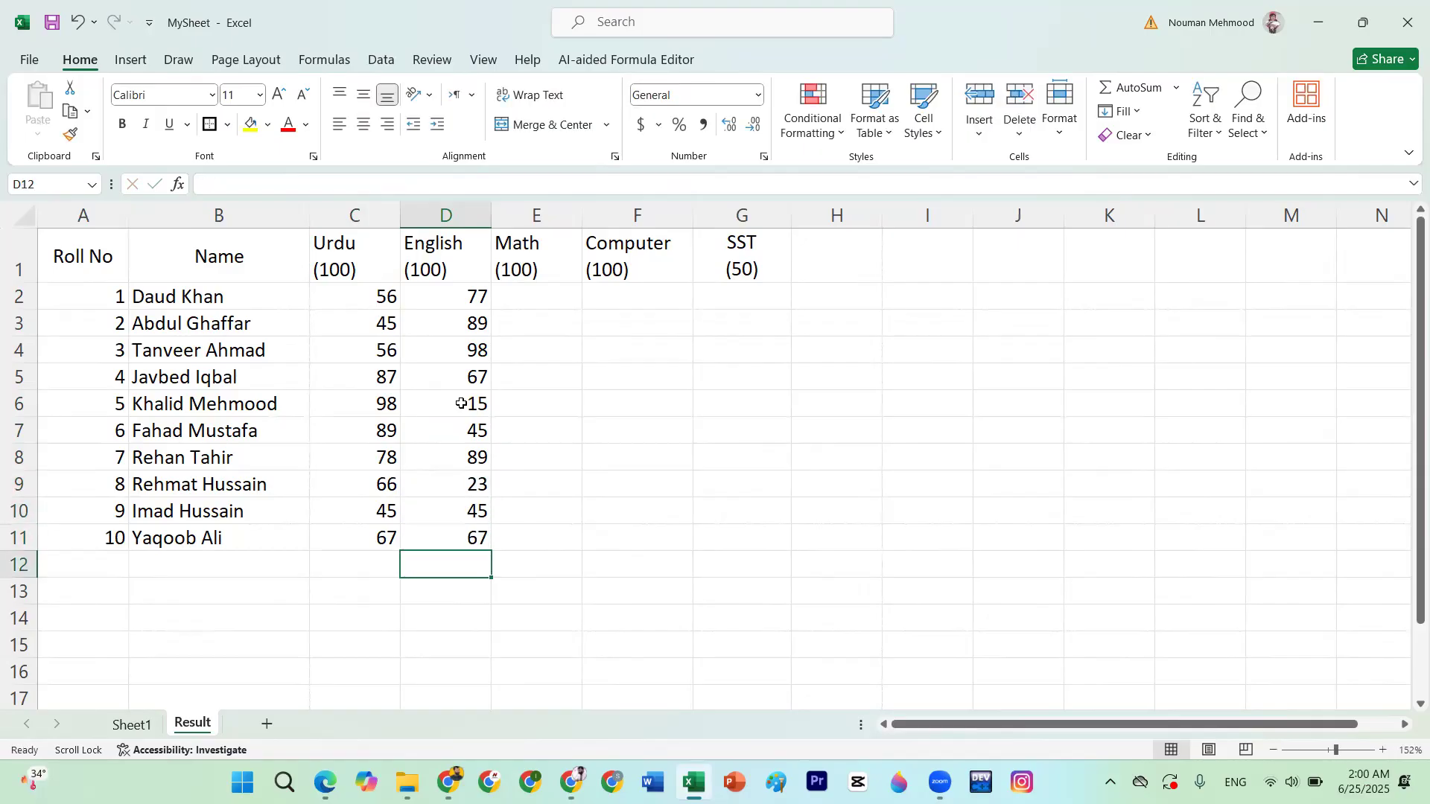
{"action": "left_click", "coordinate": [461, 527]}
{"action": "type", "text": "56"}
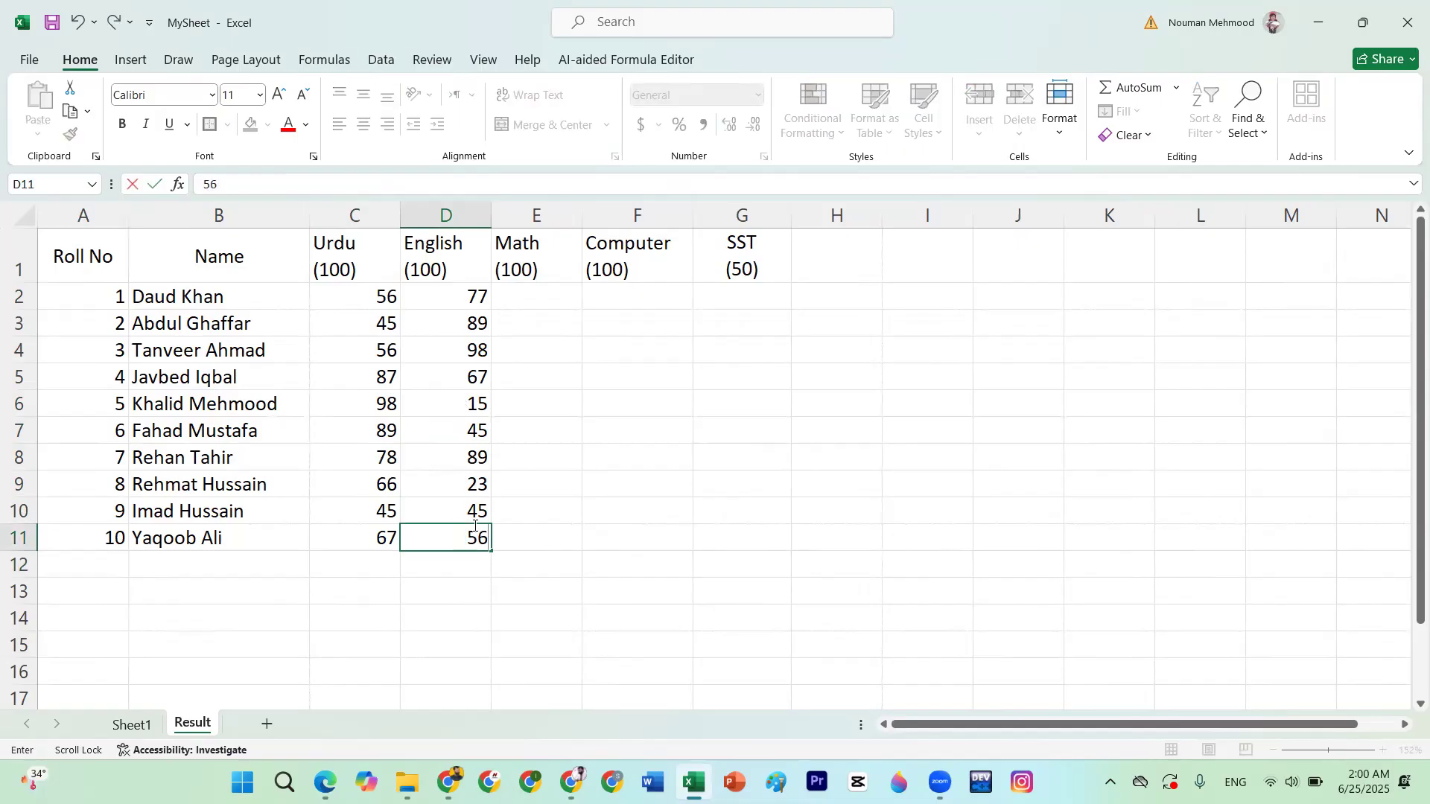
{"action": "left_click", "coordinate": [548, 292]}
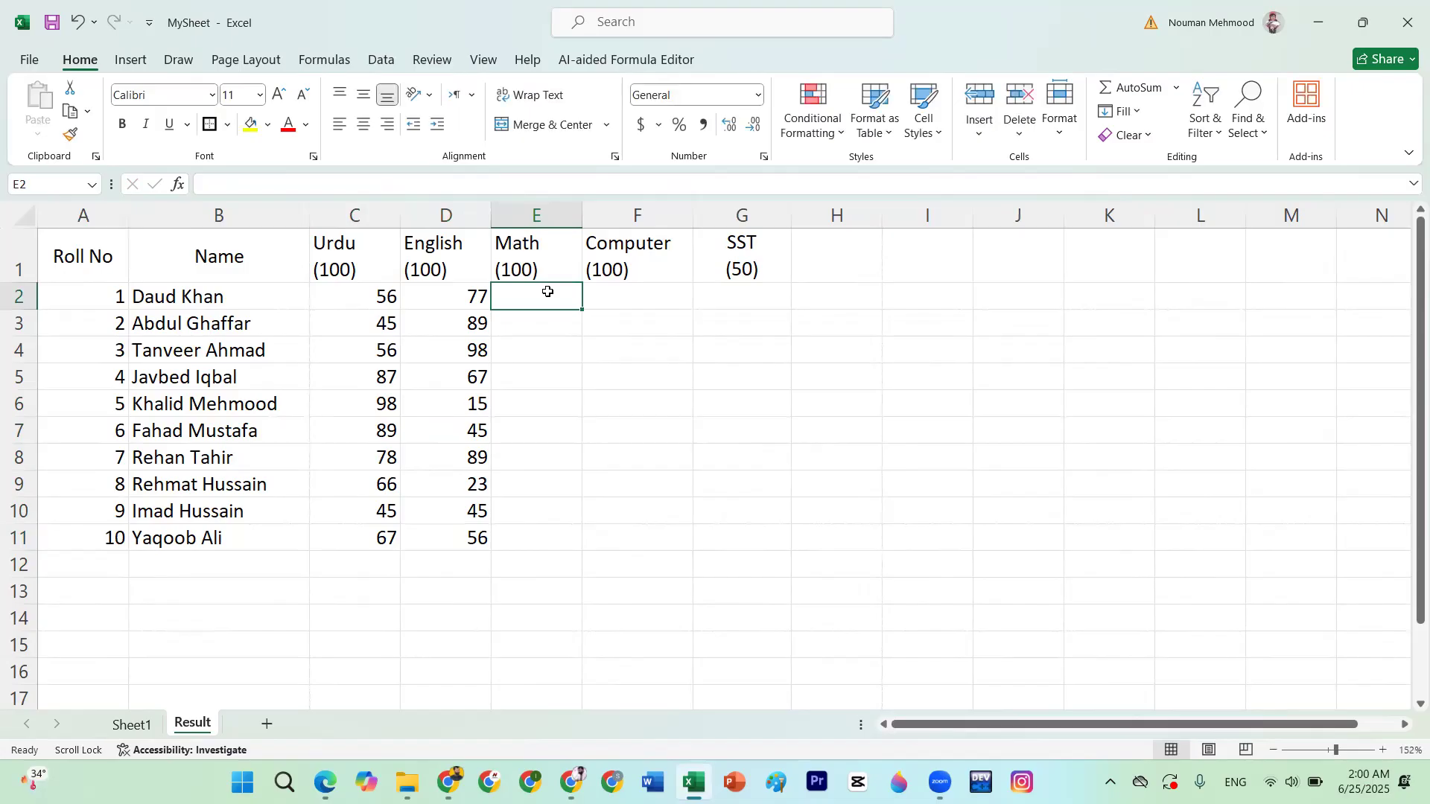
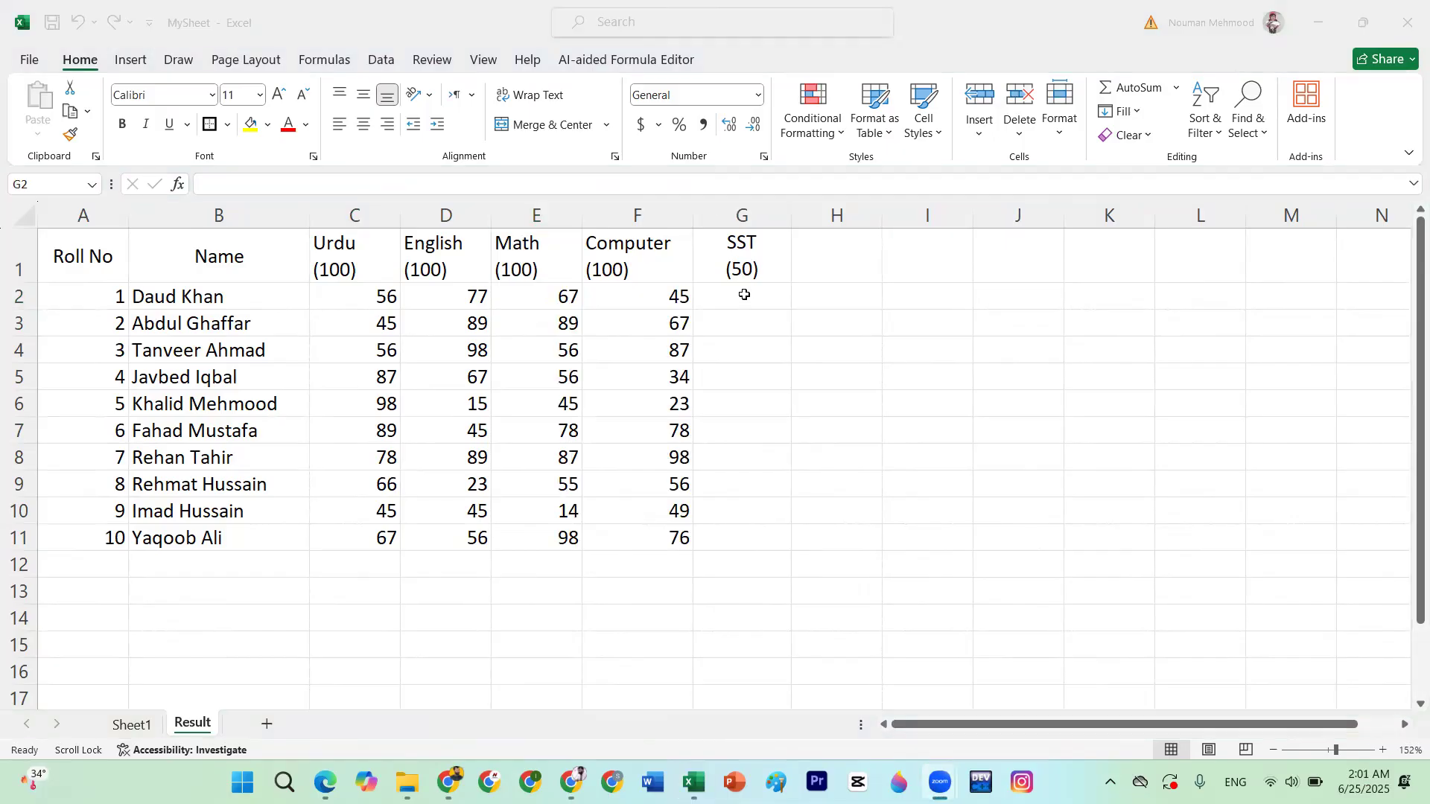
Enter the SST marks 43, 32, 12 and 34 for roll numbers 1 to 4 in G2:G5
{"action": "left_click", "coordinate": [744, 295]}
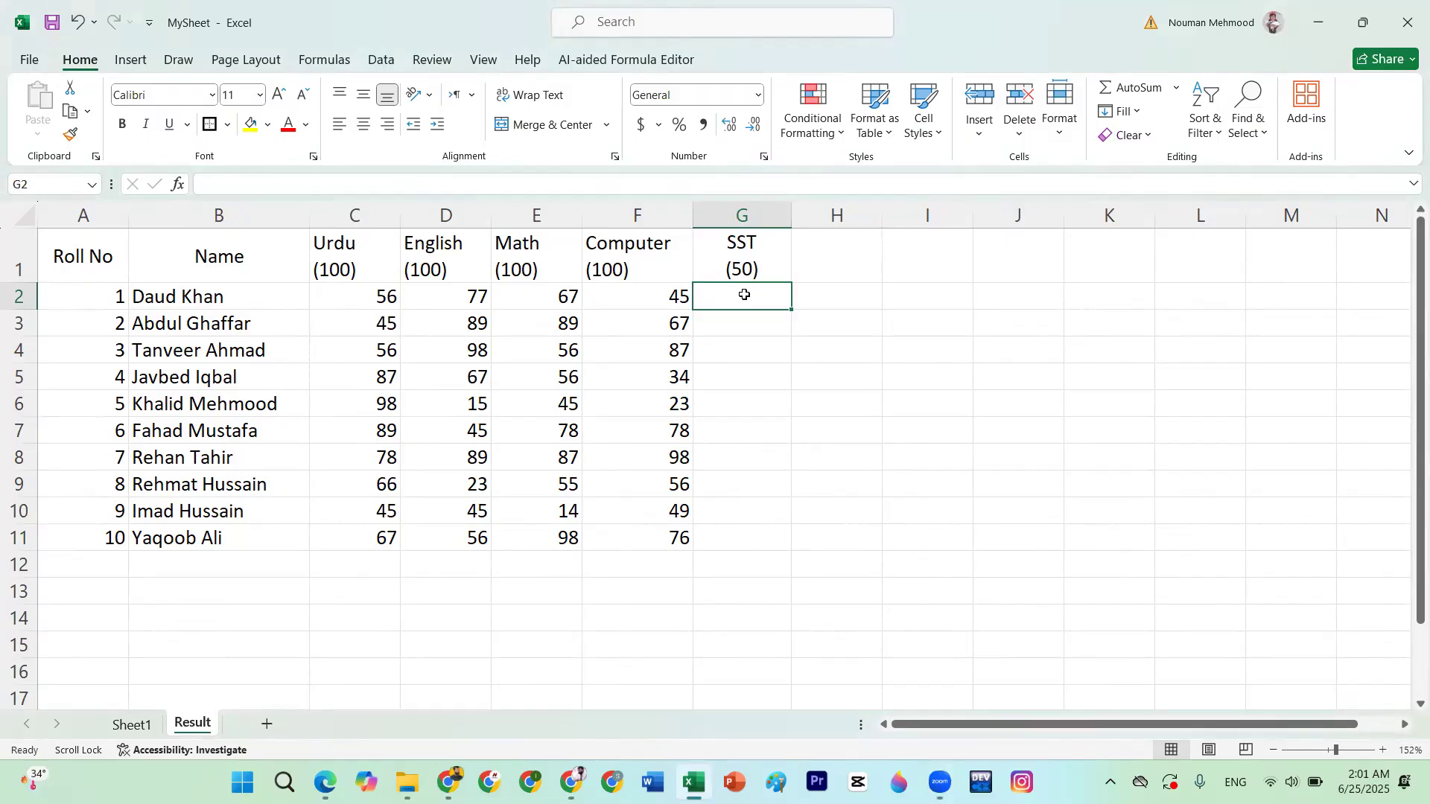
{"action": "type", "text": "43"}
{"action": "key", "text": "Return"}
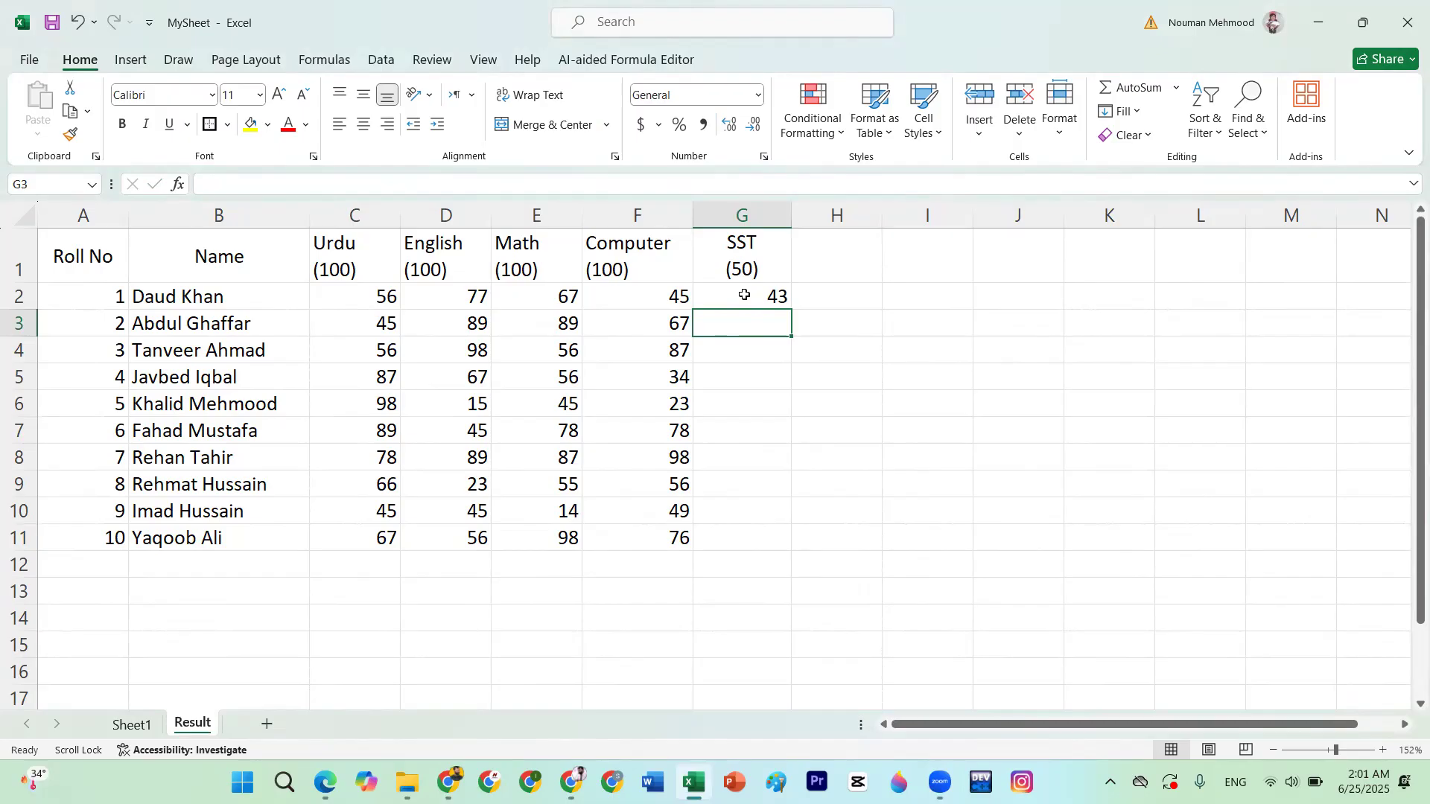
{"action": "type", "text": "32"}
{"action": "key", "text": "Return"}
{"action": "type", "text": "12"}
{"action": "key", "text": "Return"}
{"action": "type", "text": "34"}
{"action": "key", "text": "Return"}
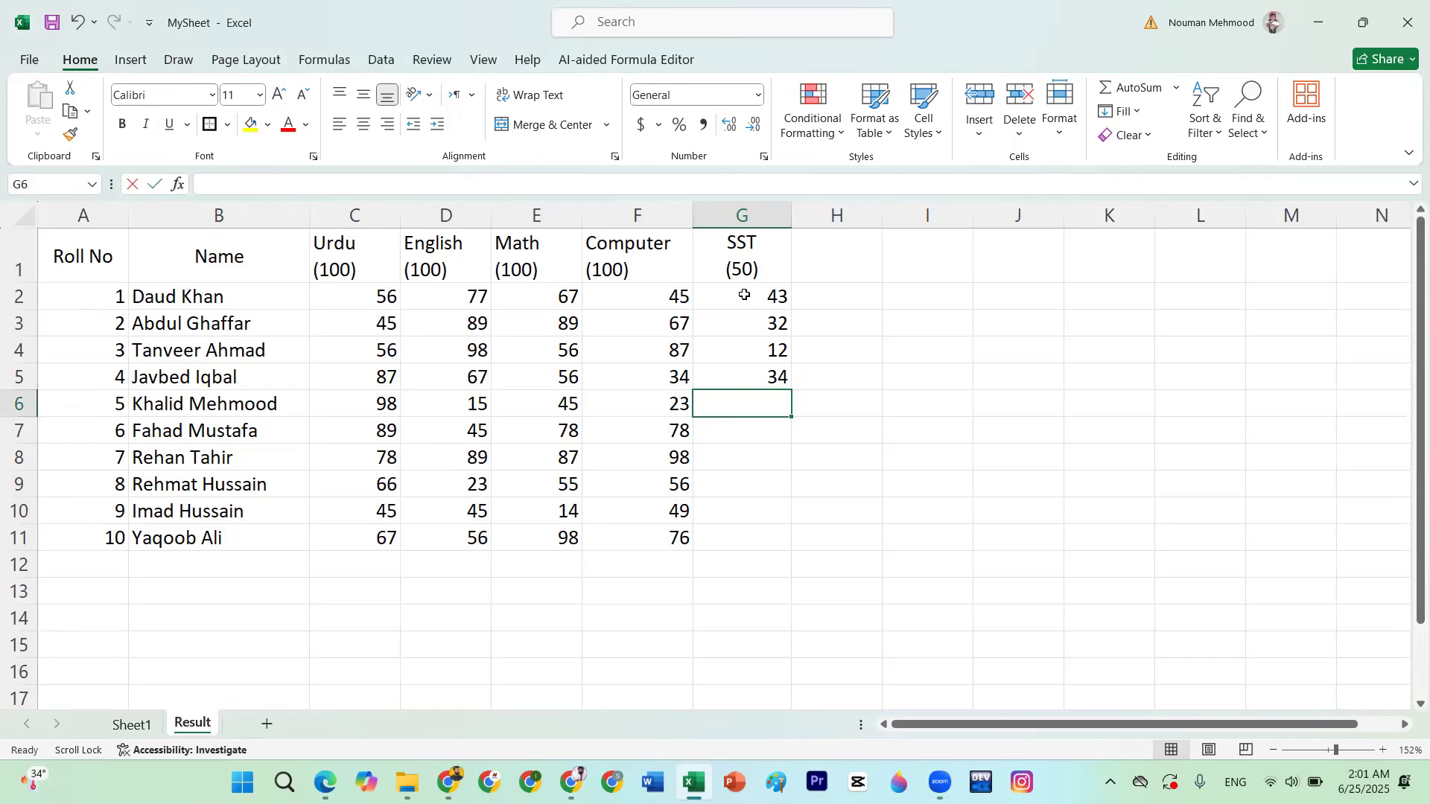
Enter the SST marks 41, 34 and 39 for roll numbers 5 to 7 in G6:G8
{"action": "type", "text": "41"}
{"action": "key", "text": "Return"}
{"action": "type", "text": "34"}
{"action": "key", "text": "Return"}
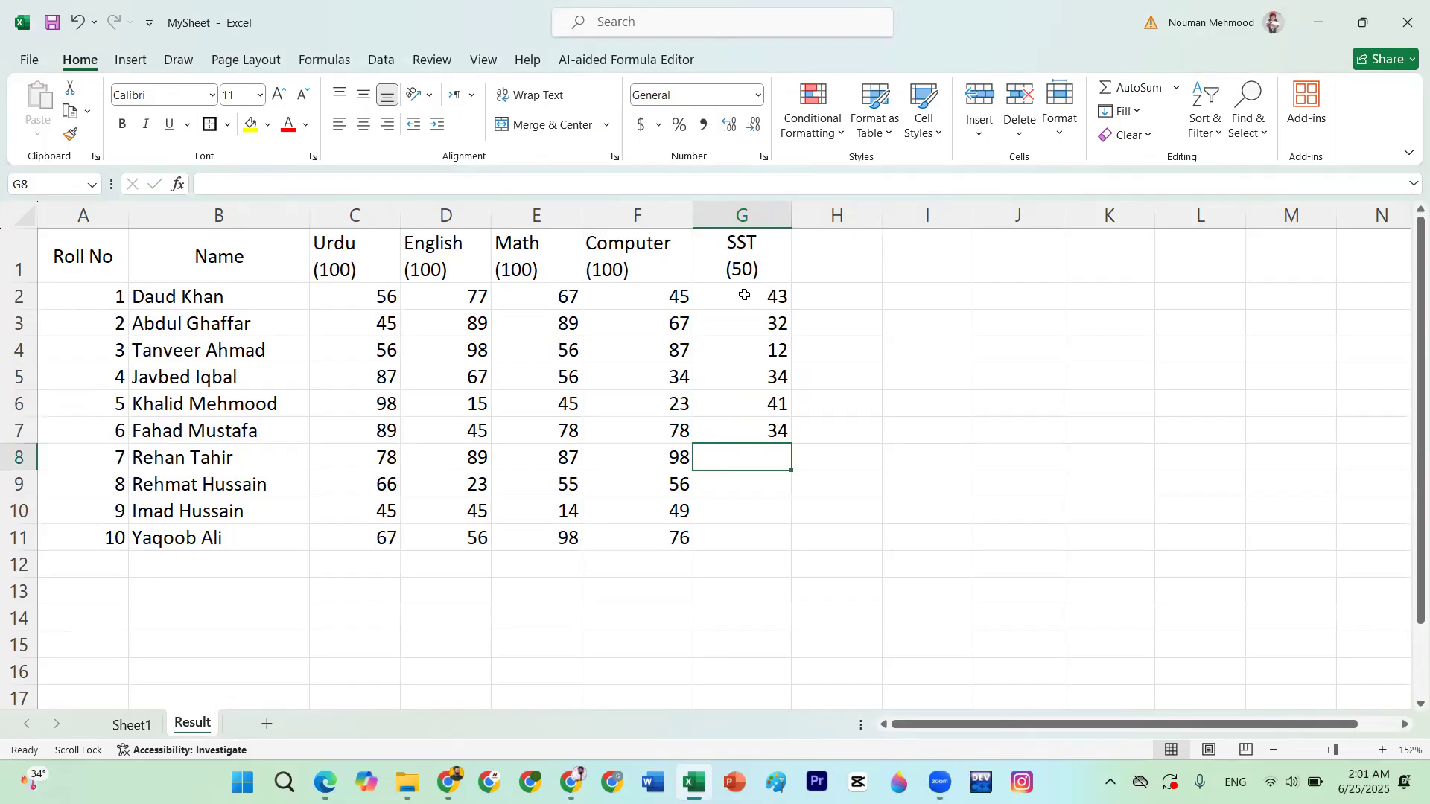
{"action": "type", "text": "39"}
{"action": "key", "text": "Return"}
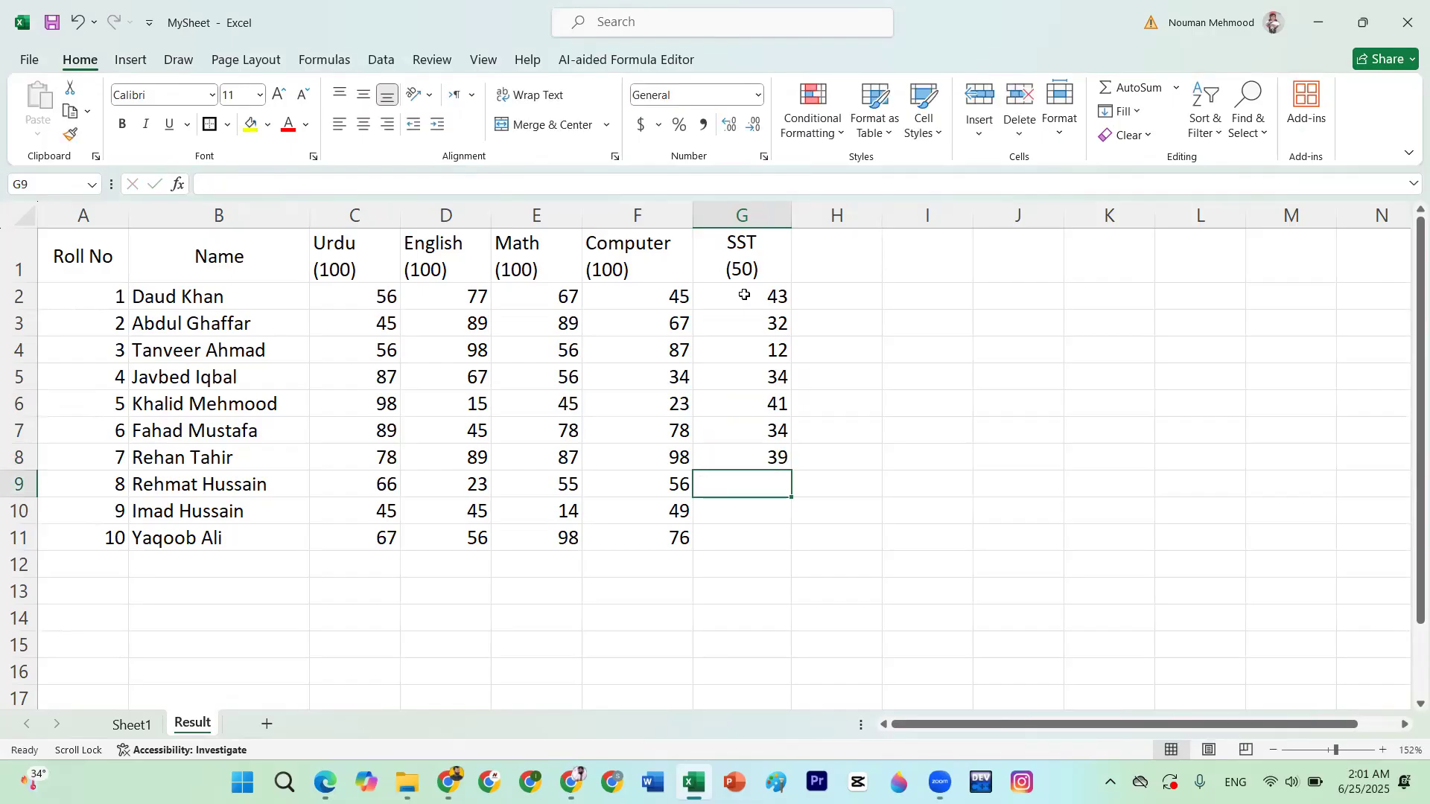
Enter the SST marks 23, 10 and 45 for roll numbers 8 to 10 in G9:G11
{"action": "type", "text": "23"}
{"action": "key", "text": "Return"}
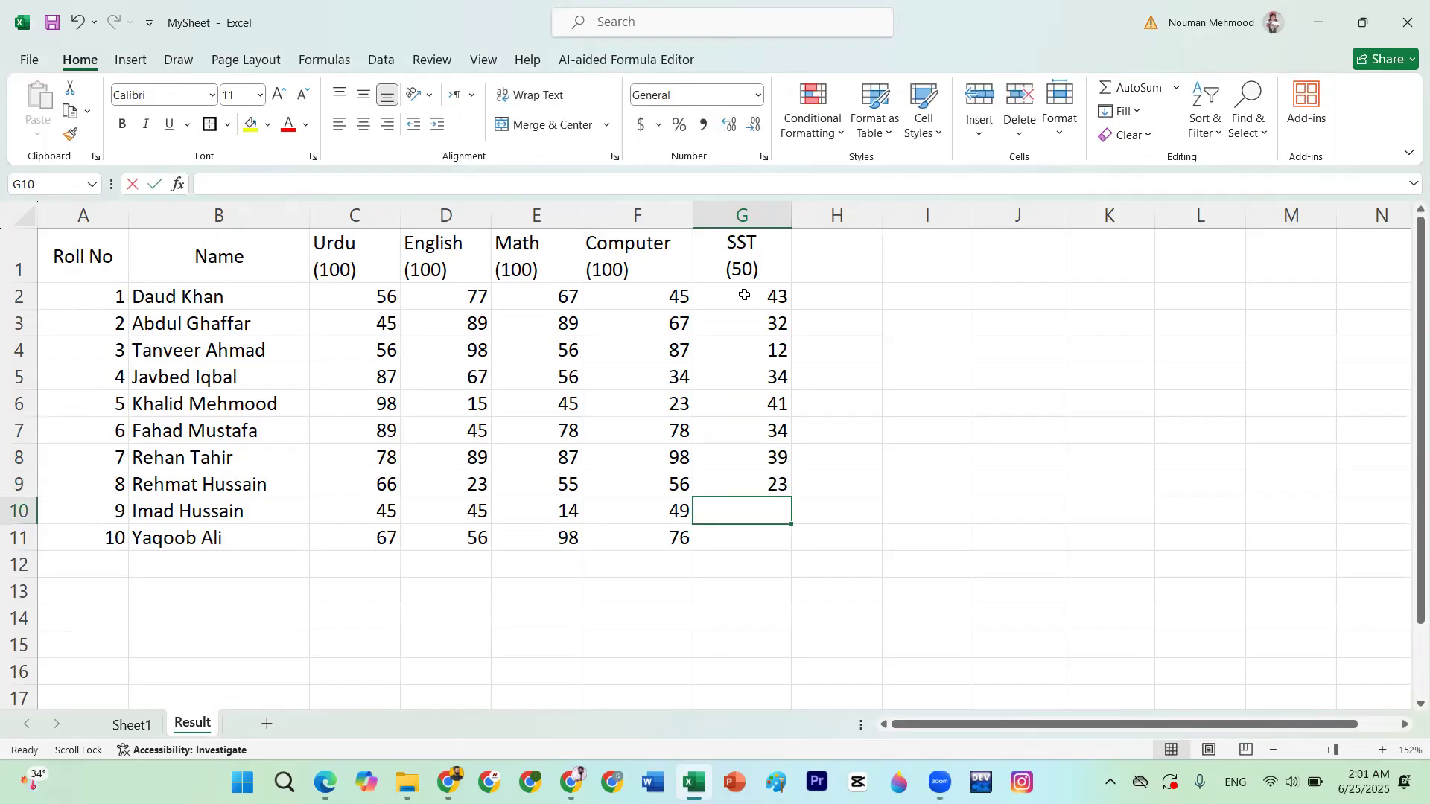
{"action": "type", "text": "10"}
{"action": "key", "text": "Return"}
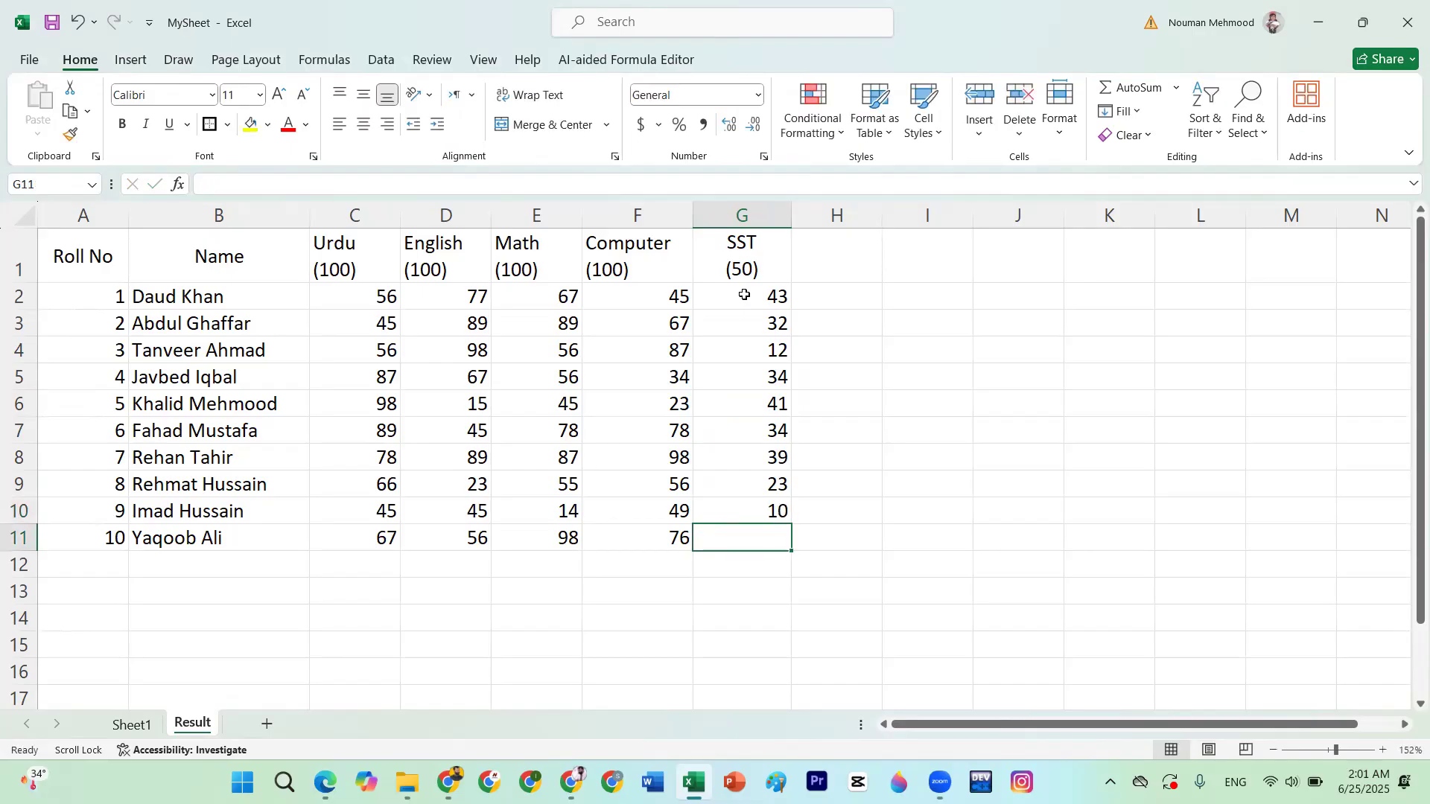
{"action": "type", "text": "45"}
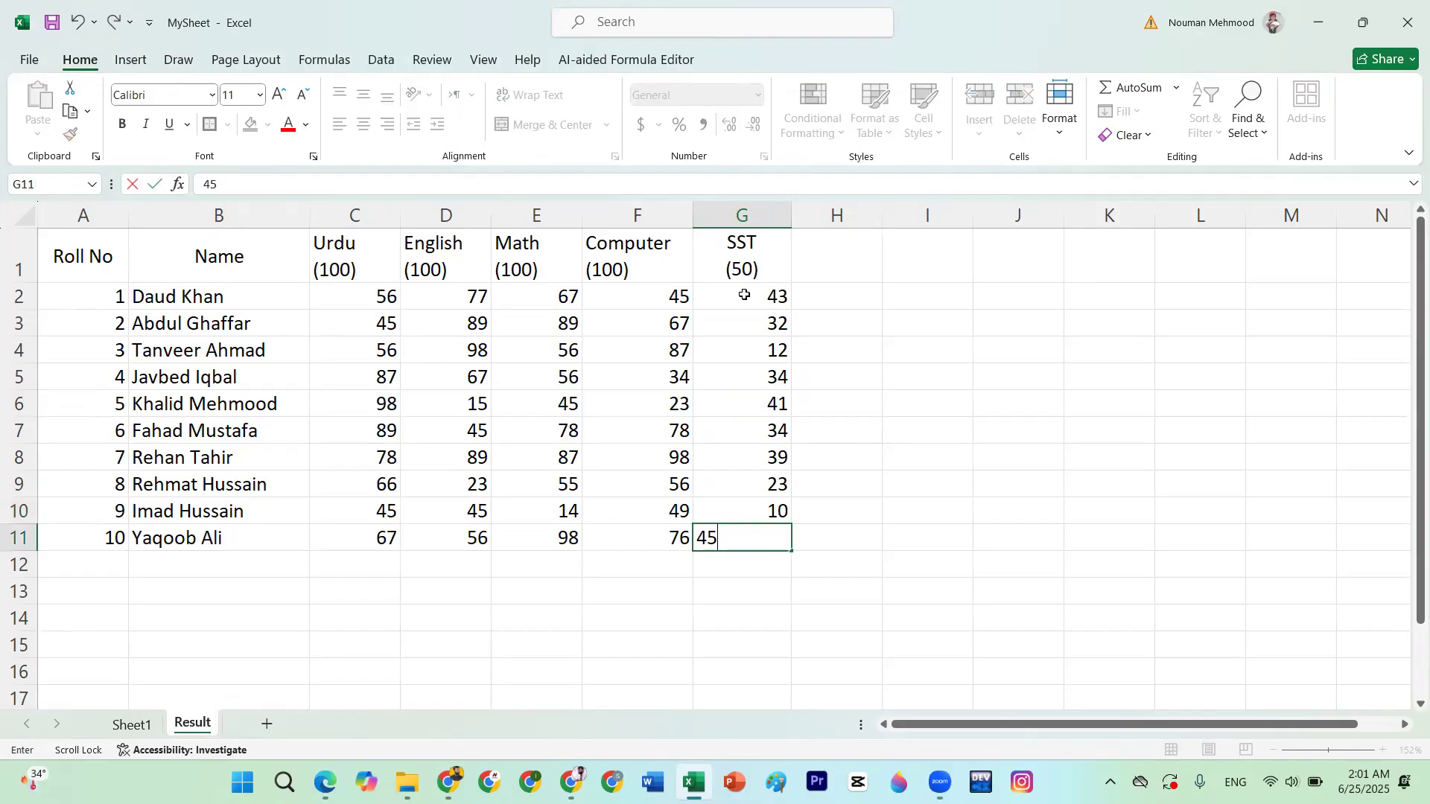
{"action": "left_click", "coordinate": [815, 307]}
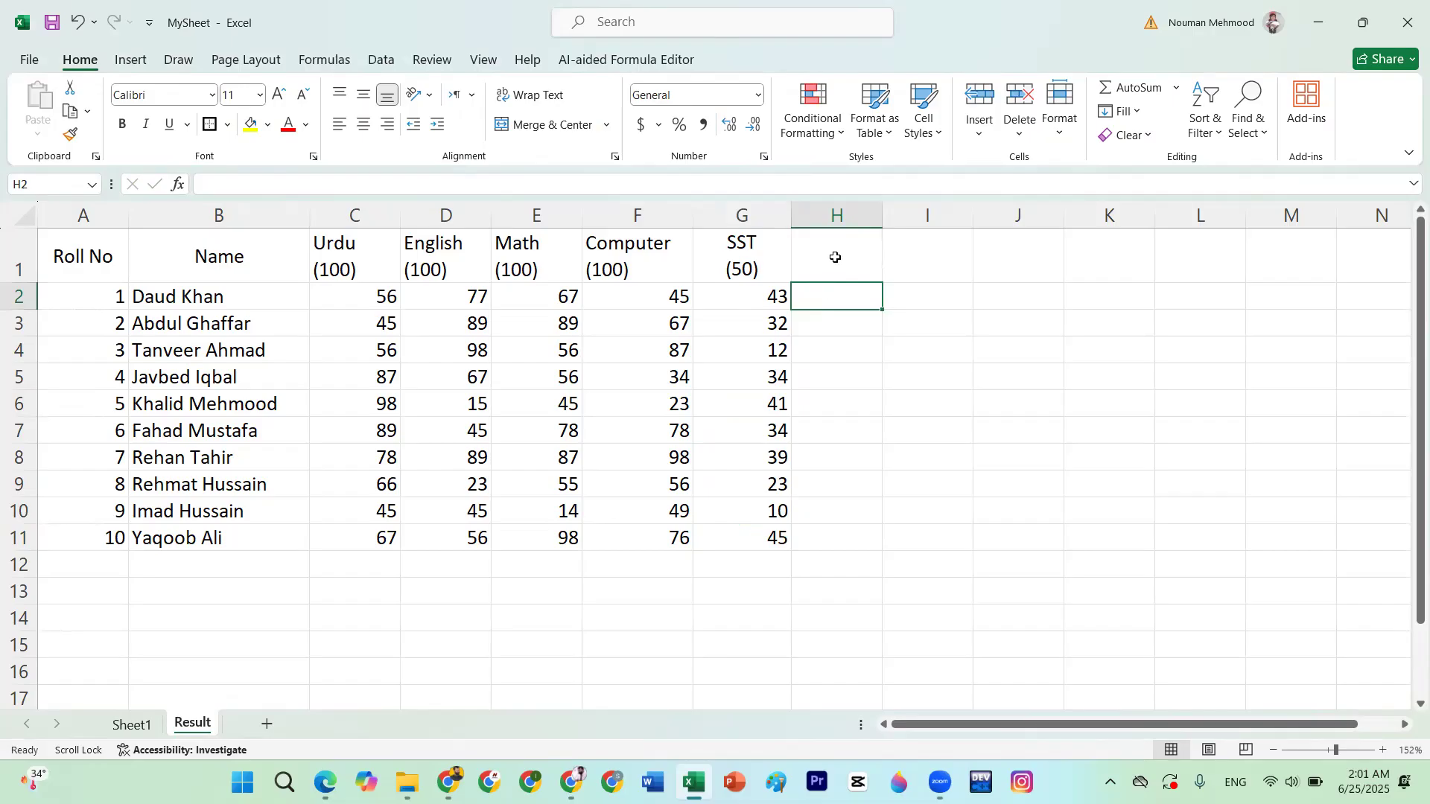
Add the heading Total Marks in H1 and fill H2:H11 with 450 for all students
{"action": "left_click", "coordinate": [835, 257]}
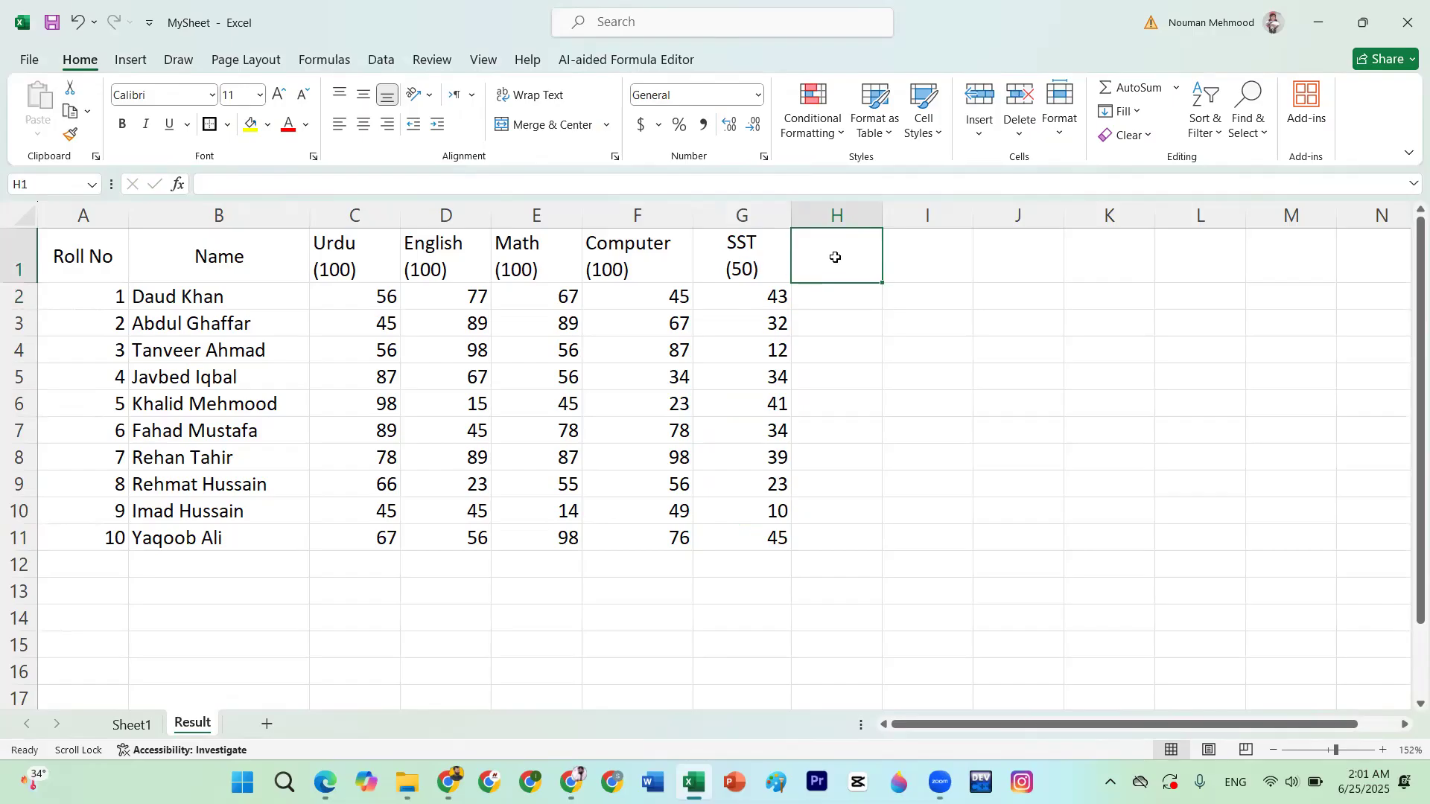
{"action": "type", "text": "Total Marks"}
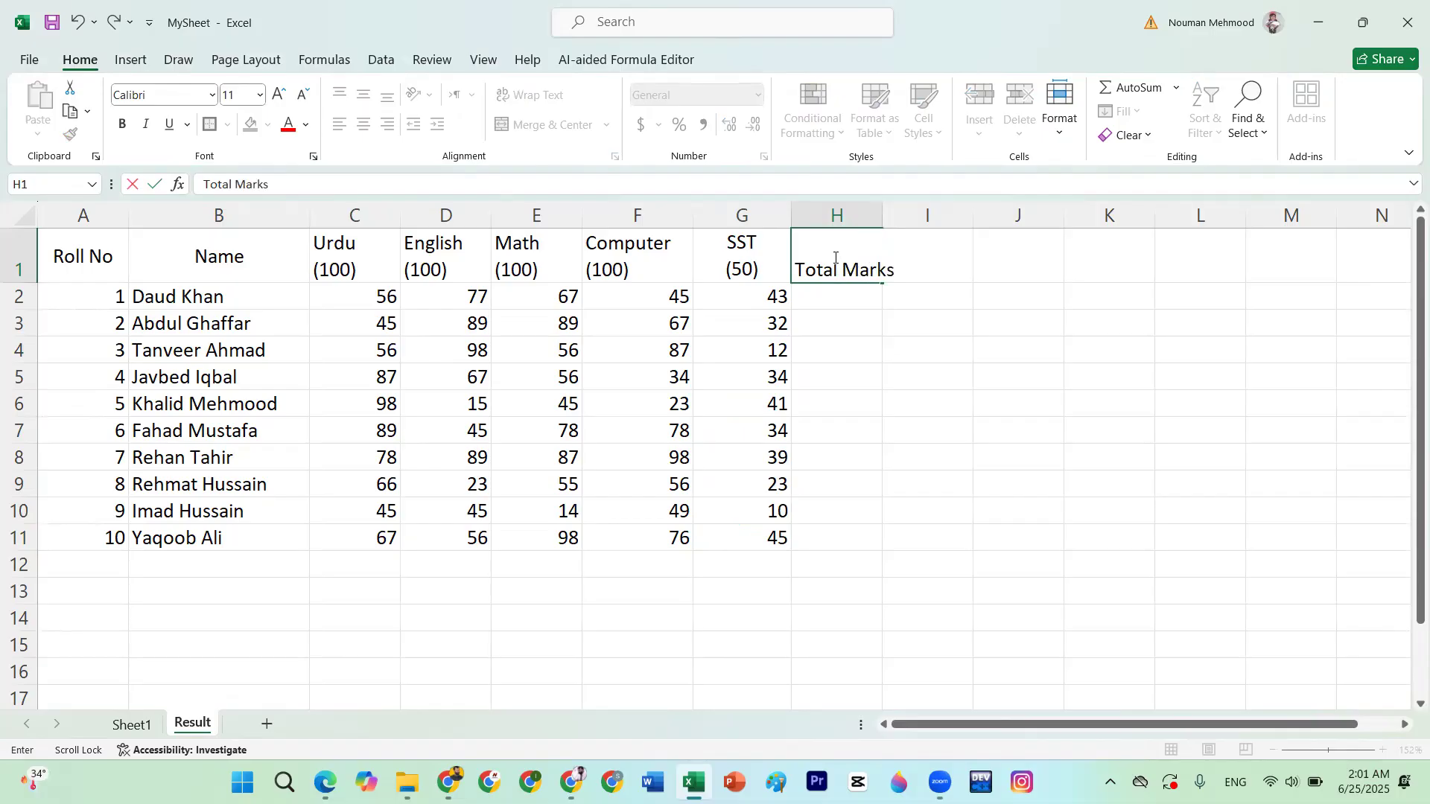
{"action": "key", "text": "Return"}
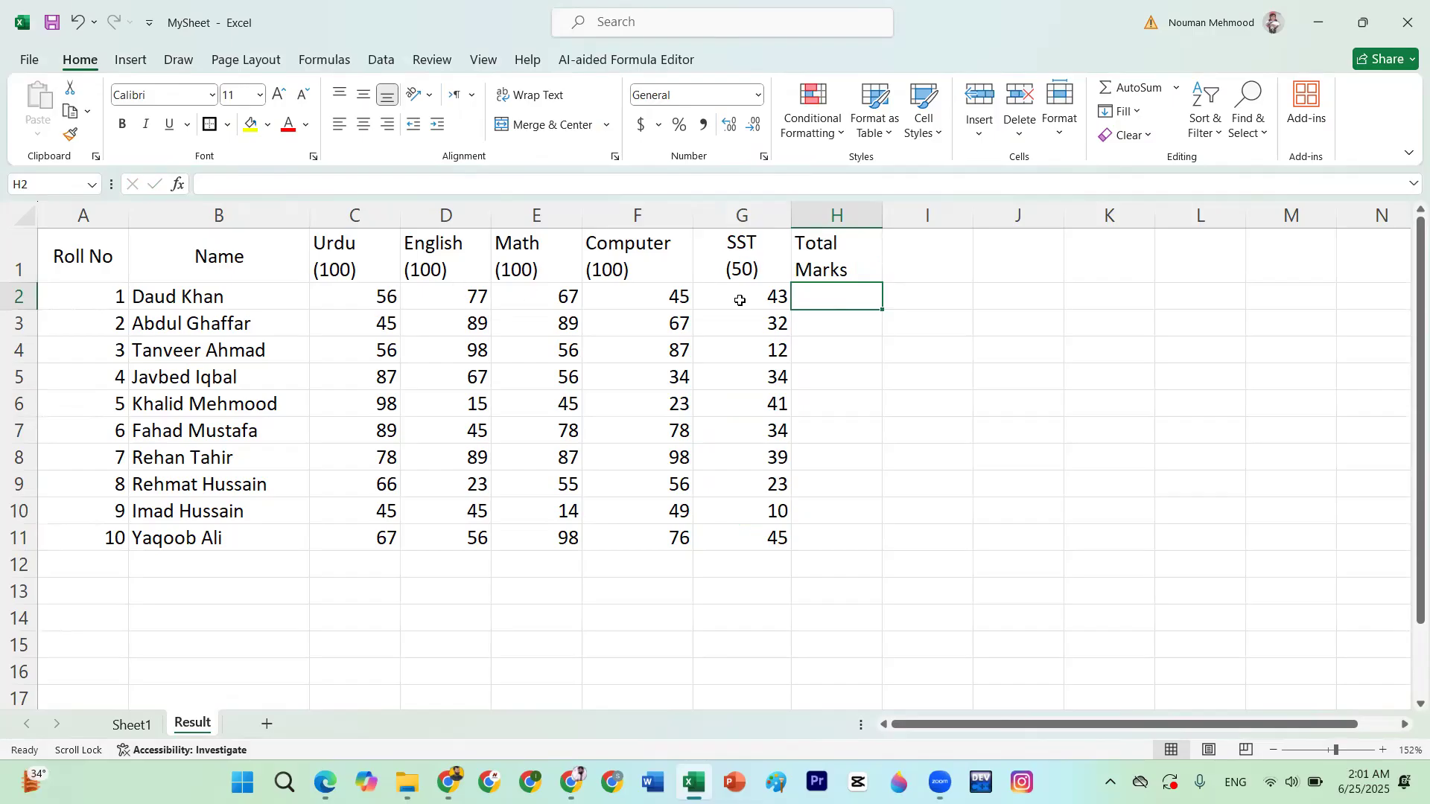
{"action": "type", "text": "450"}
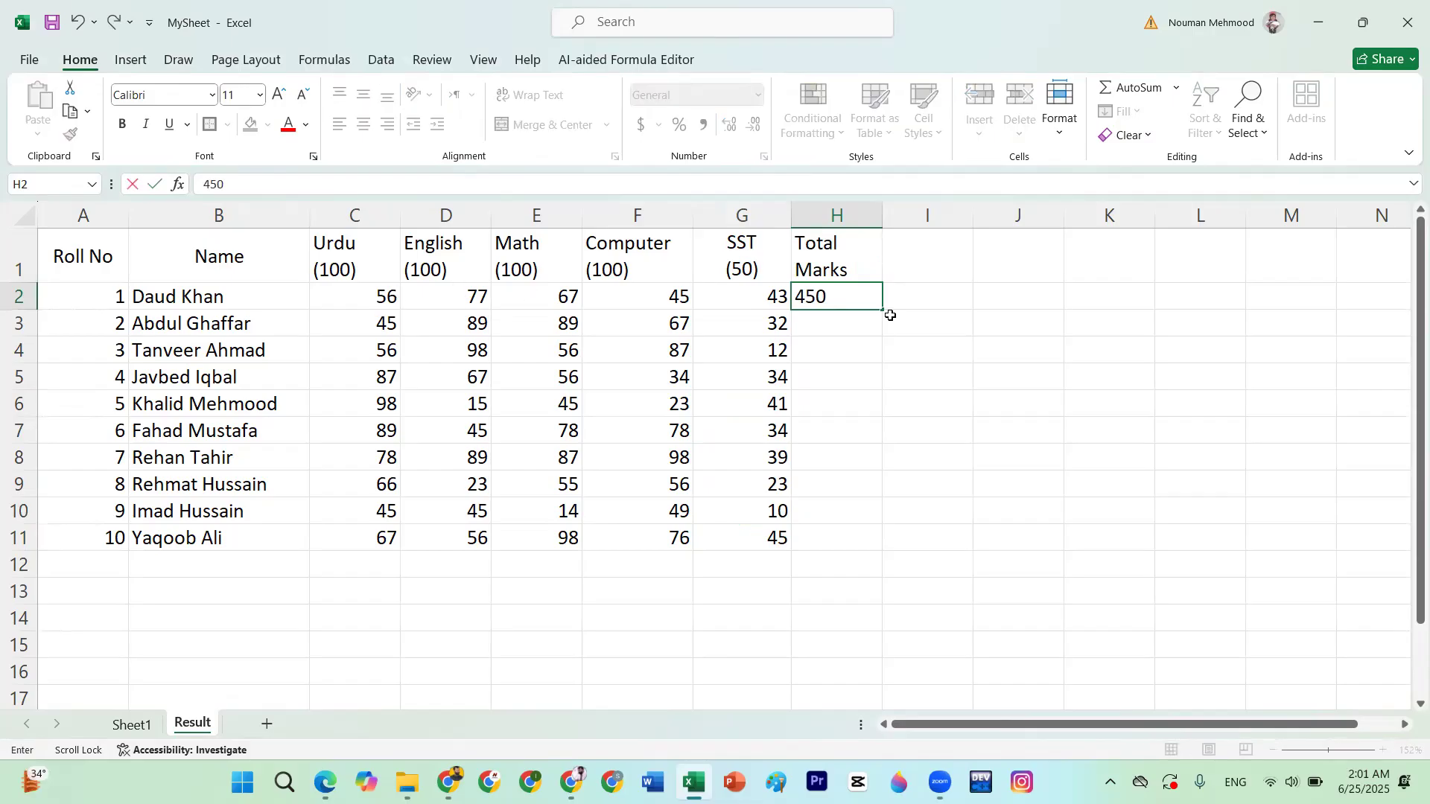
{"action": "left_click", "coordinate": [882, 308]}
{"action": "left_click_drag", "start_coordinate": [883, 309], "coordinate": [887, 559]}
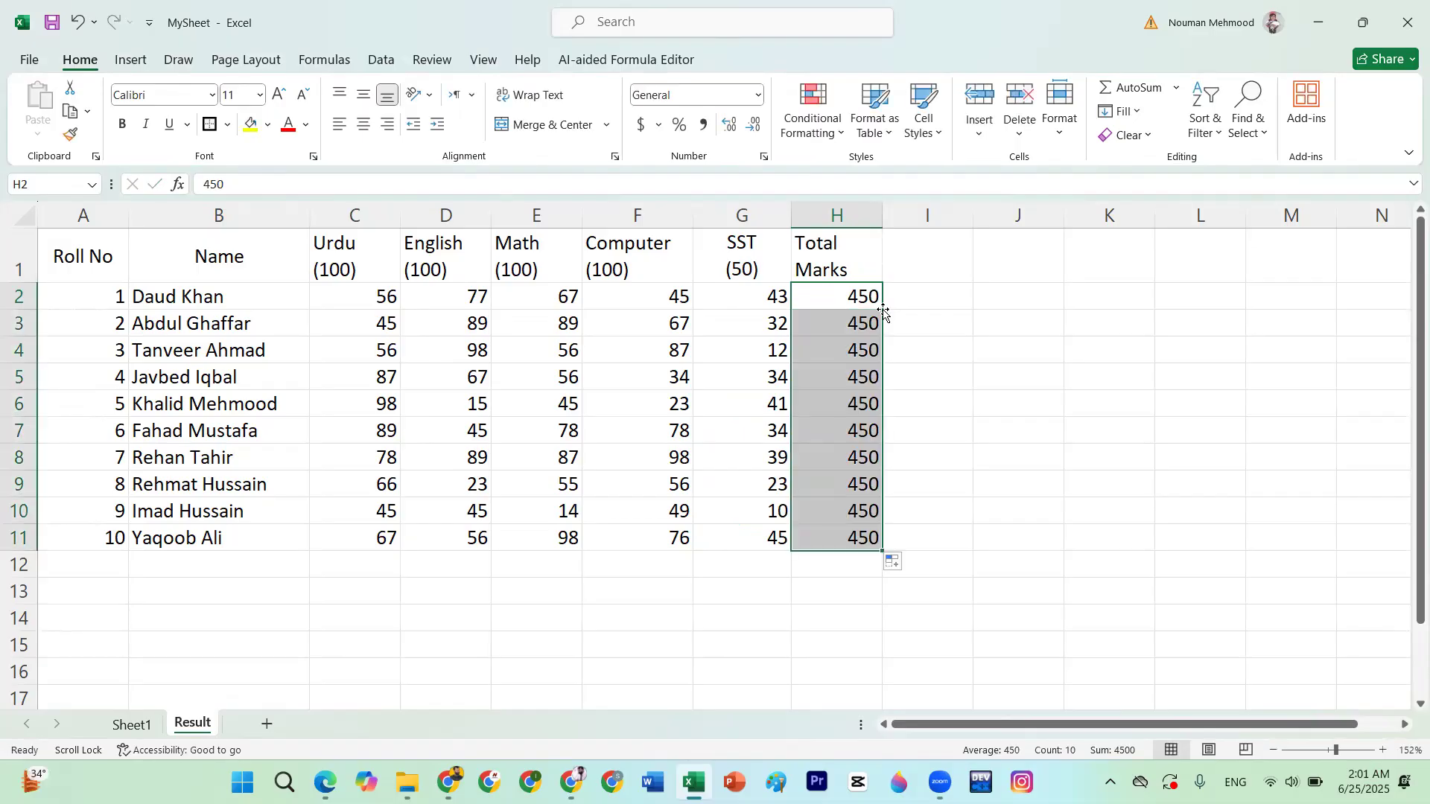
Add the heading Obt. Marks in I1 and begin a formula in I2 for the first student
{"action": "left_click", "coordinate": [914, 263]}
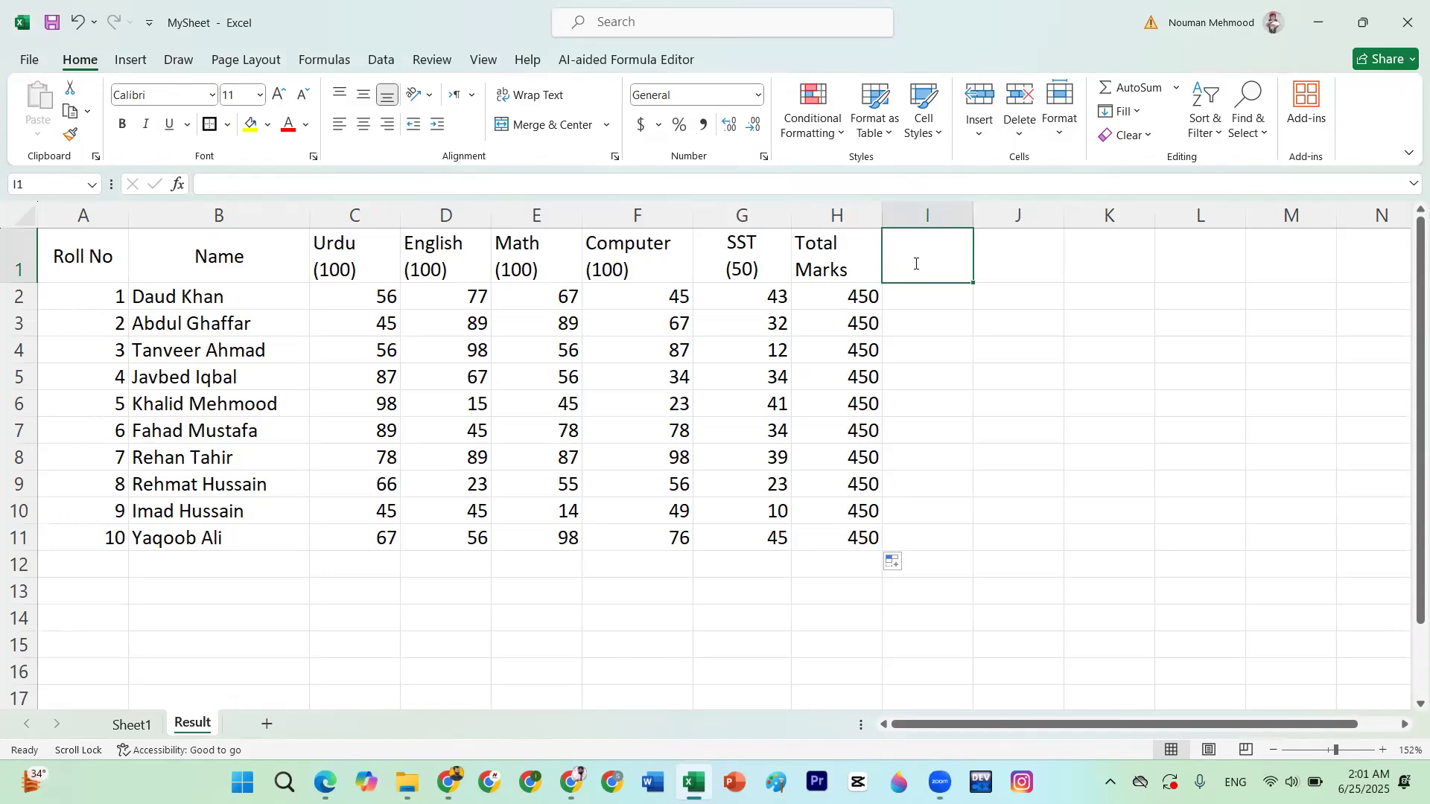
{"action": "type", "text": "Obt. Marks"}
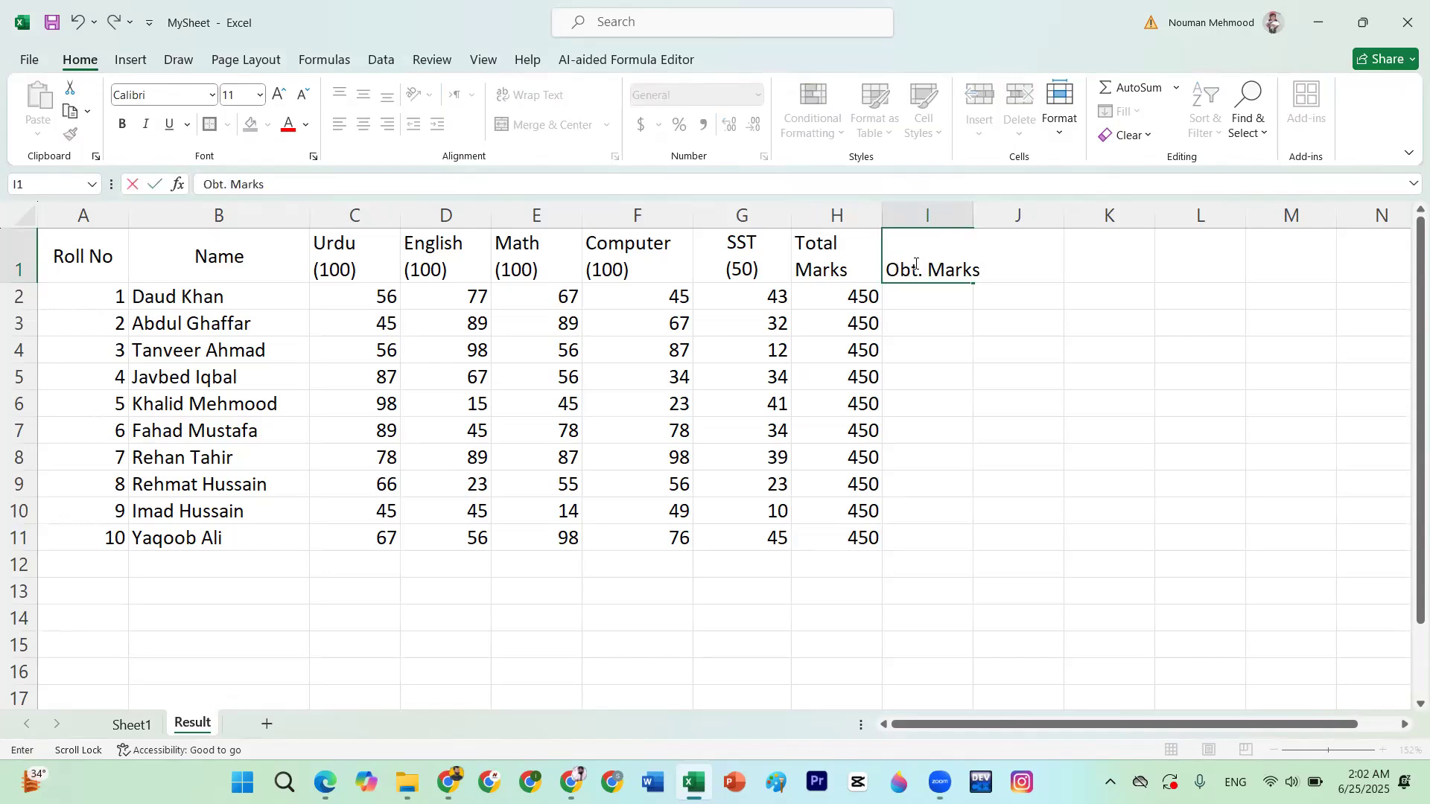
{"action": "key", "text": "Return"}
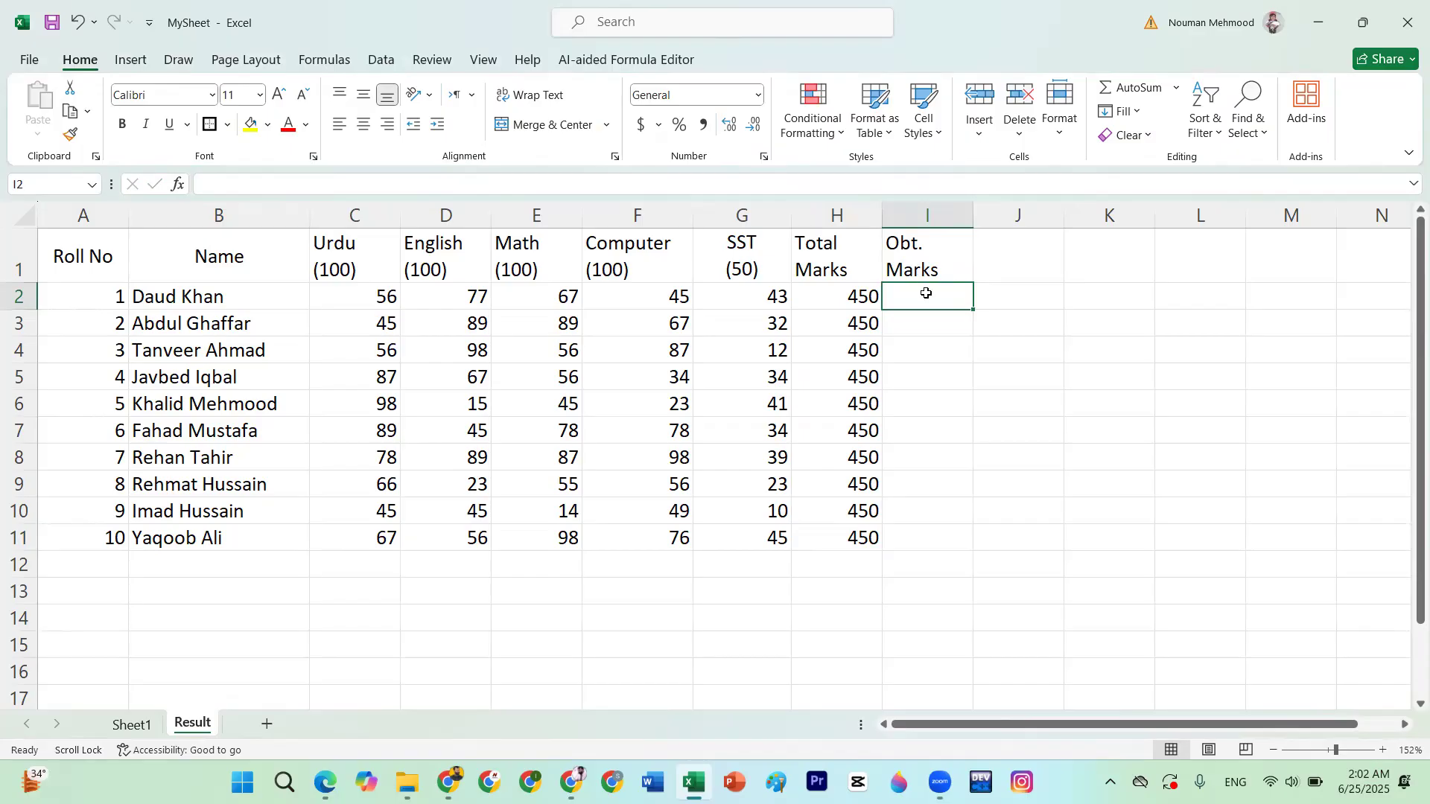
{"action": "type", "text": "="}
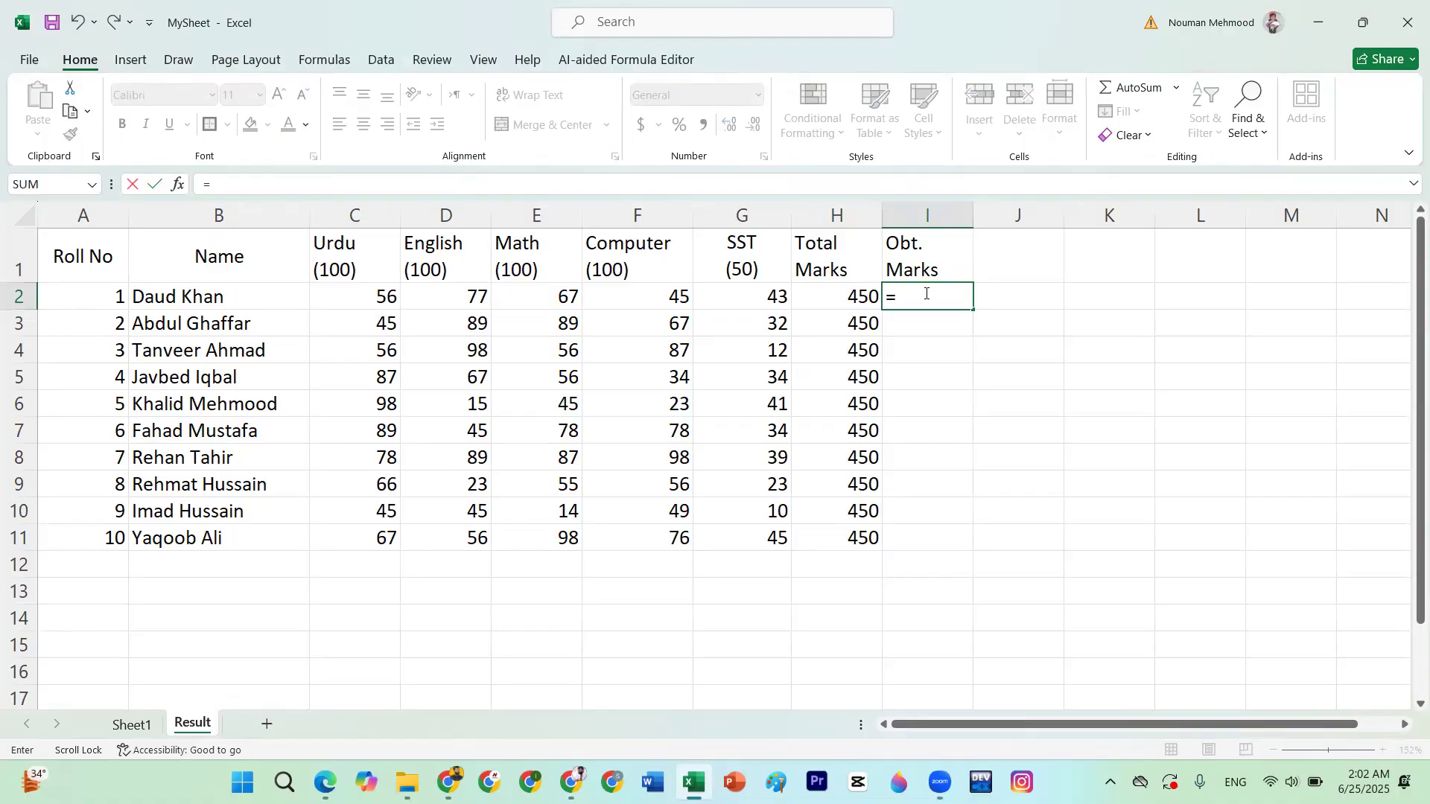
{"action": "type", "text": "sum("}
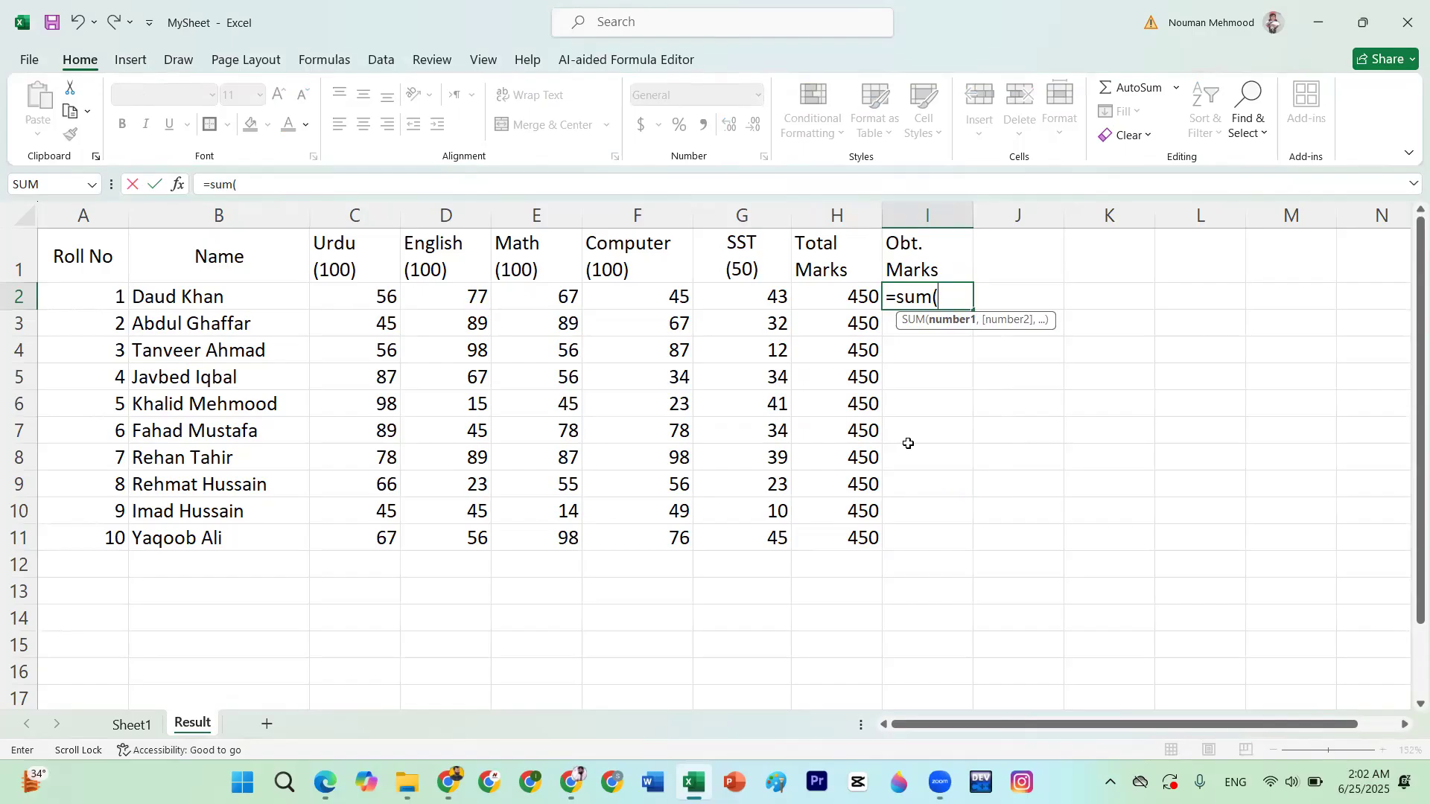
{"action": "key", "text": "BackSpace"}
{"action": "key", "text": "BackSpace"}
{"action": "key", "text": "BackSpace"}
{"action": "key", "text": "BackSpace"}
Calculate the first student's obtained marks in I2 with the fixed-number formula =56+77+67+45+43
{"action": "type", "text": "56+"}
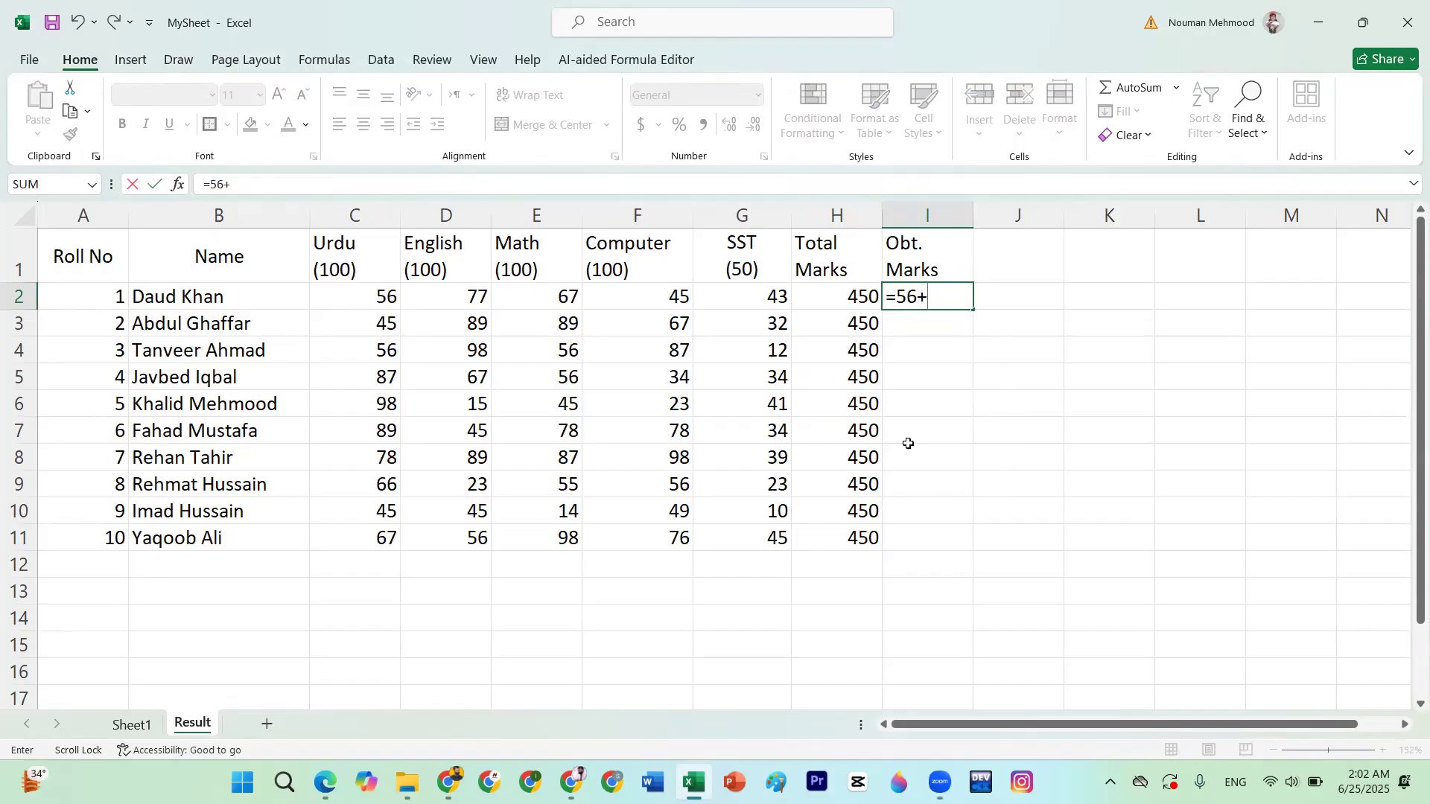
{"action": "type", "text": "77+67+45"}
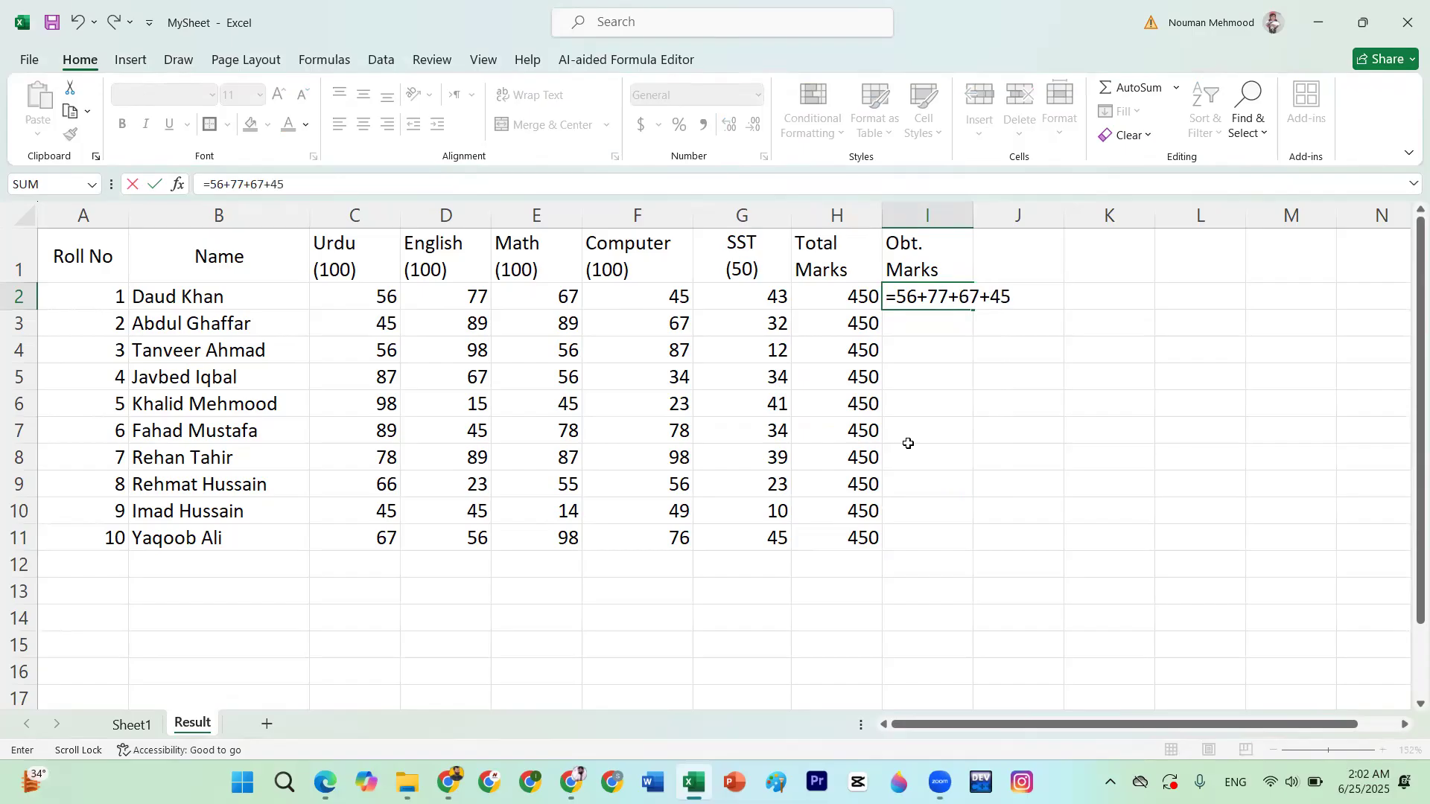
{"action": "type", "text": "+43+"}
{"action": "key", "text": "BackSpace"}
{"action": "key", "text": "Return"}
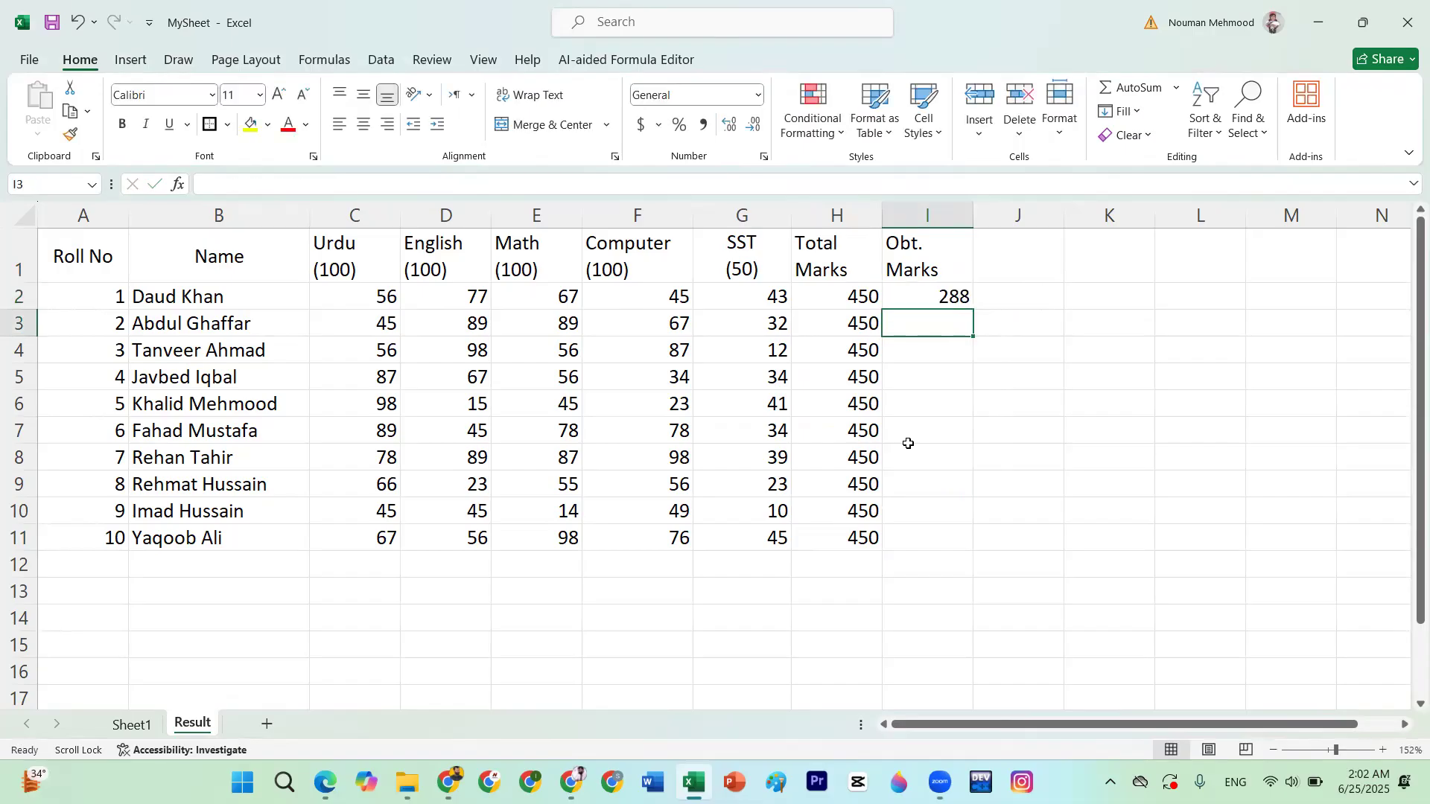
{"action": "left_click", "coordinate": [947, 298]}
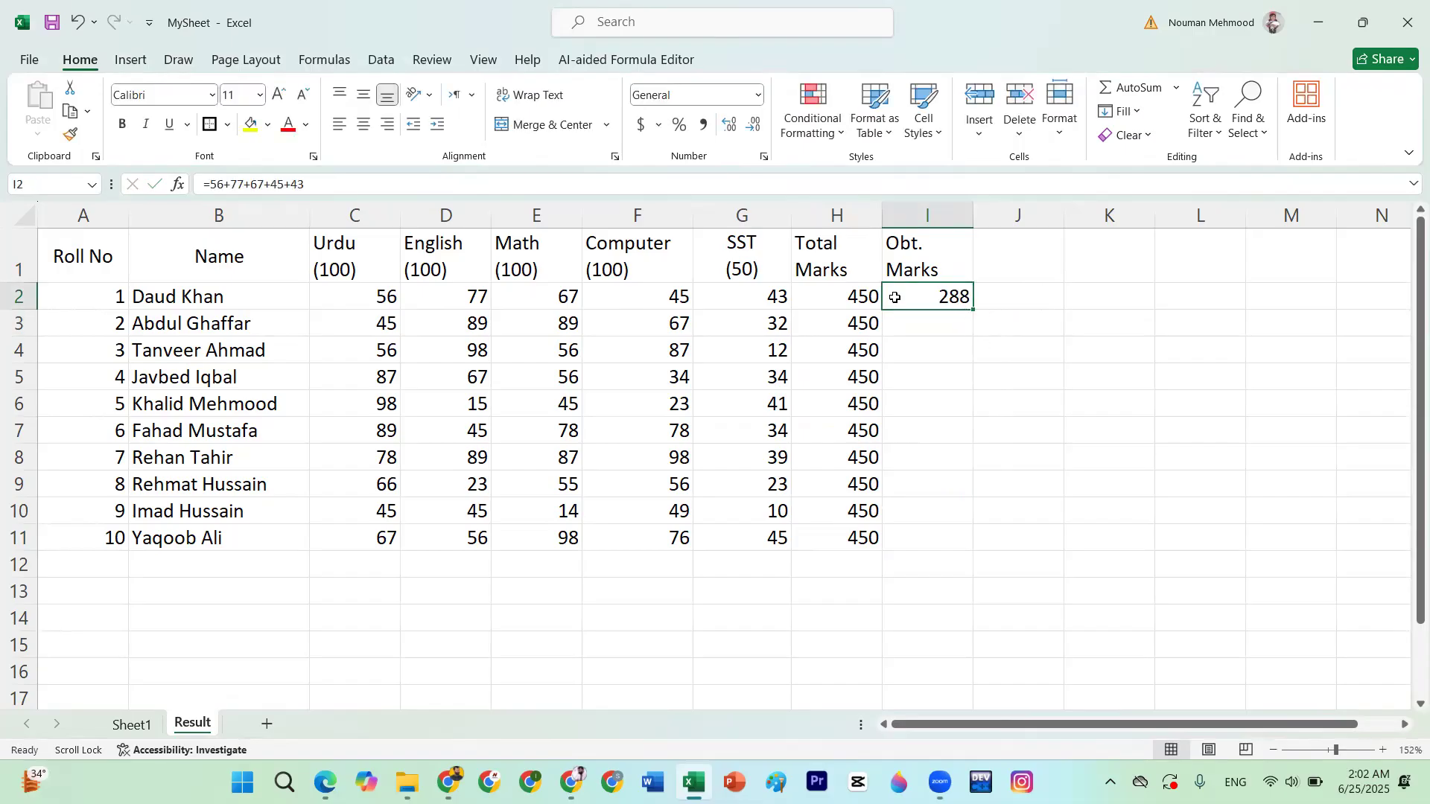
Change the first student's Computer mark in F2 to 50
{"action": "left_click", "coordinate": [653, 295]}
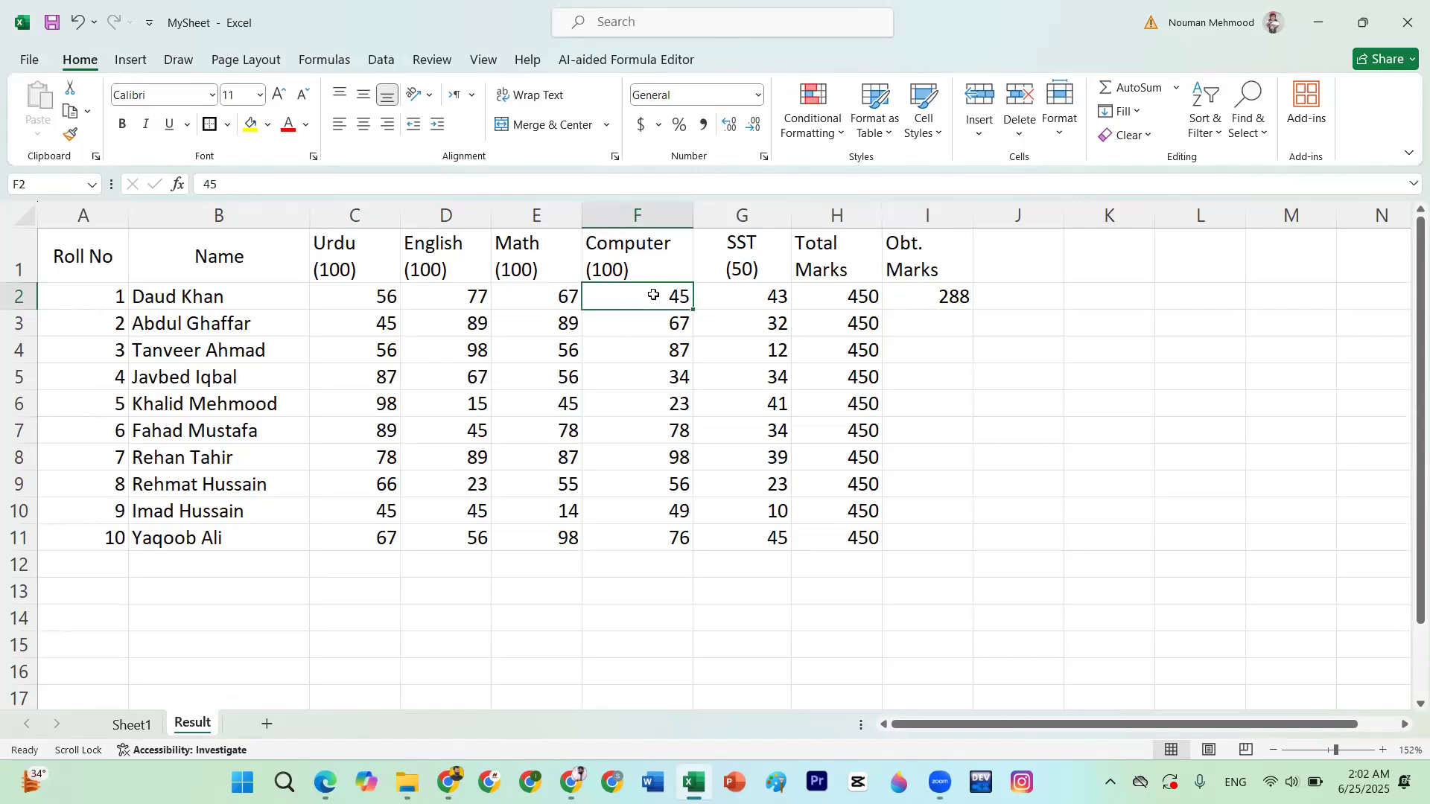
{"action": "type", "text": "50"}
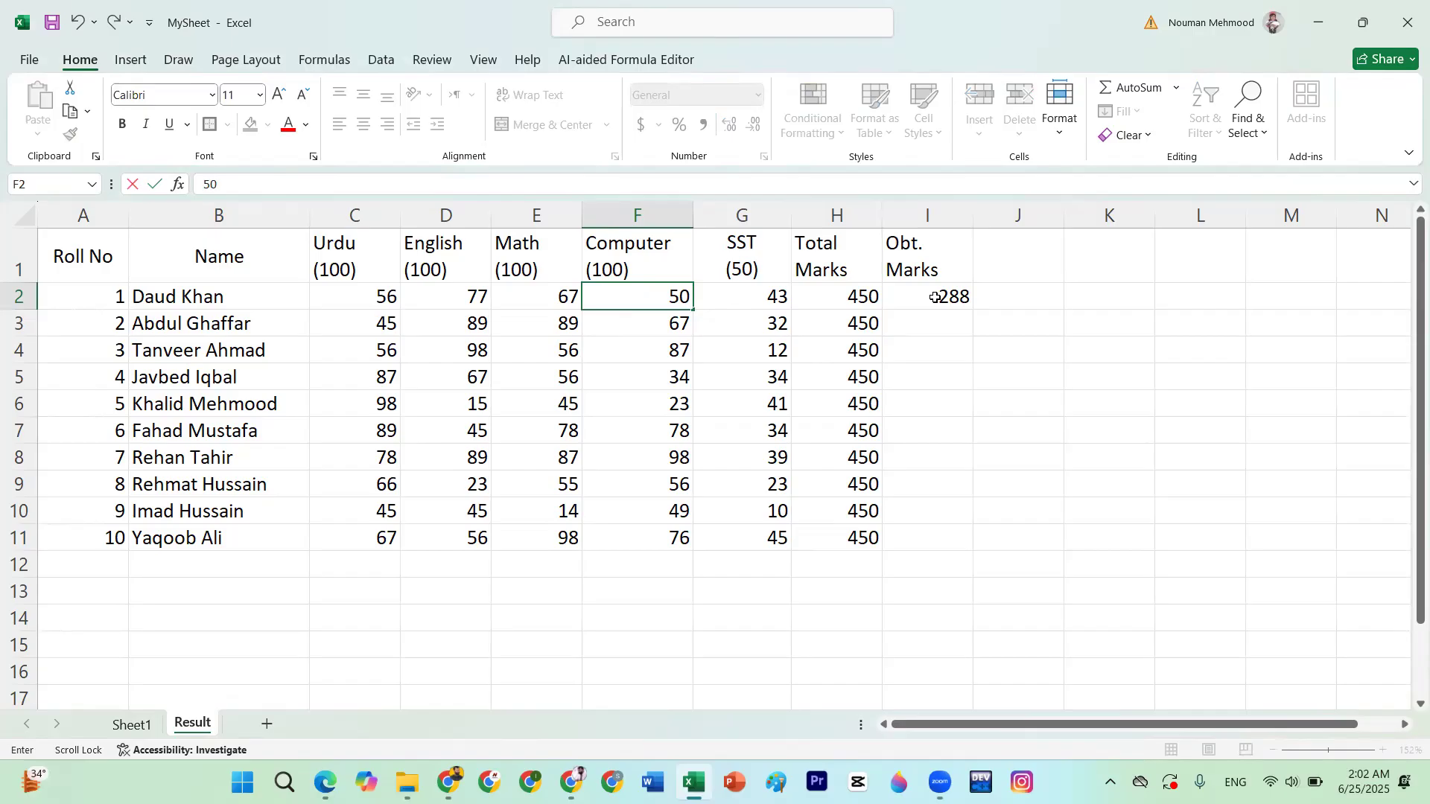
{"action": "key", "text": "Return"}
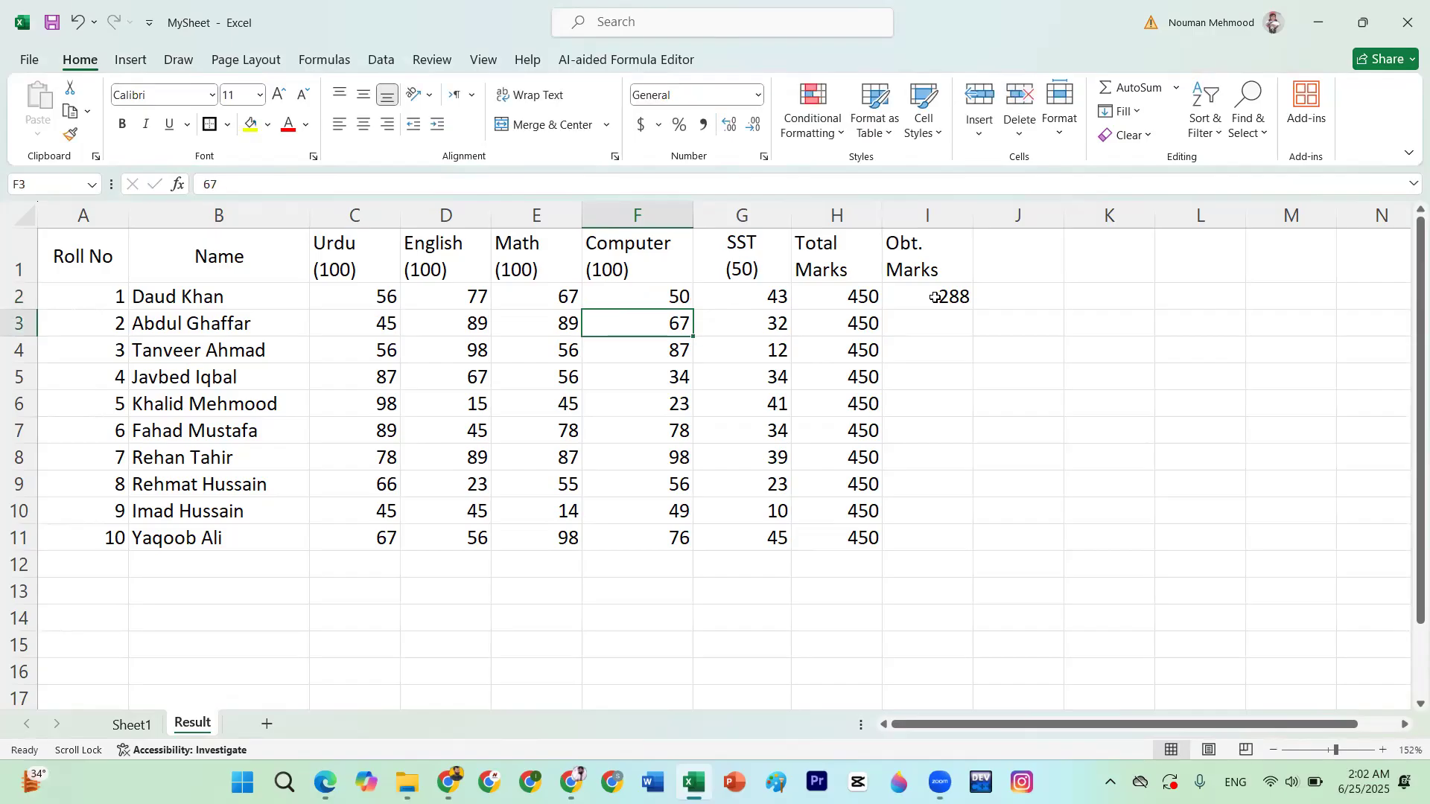
Replace the formula in I2 with =SUM(C2:G2) so it references the first student's subject marks
{"action": "left_click", "coordinate": [944, 297]}
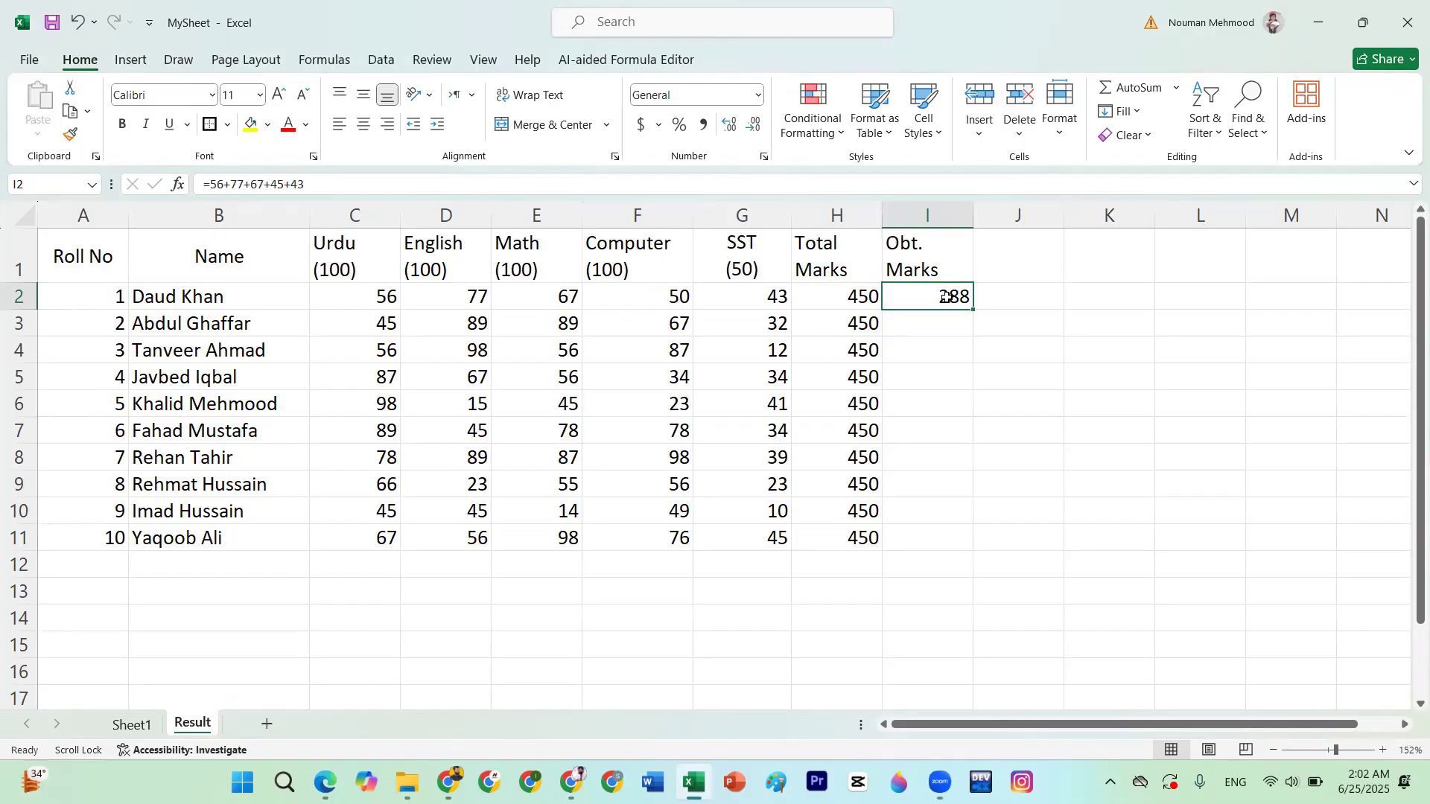
{"action": "type", "text": "=sum("}
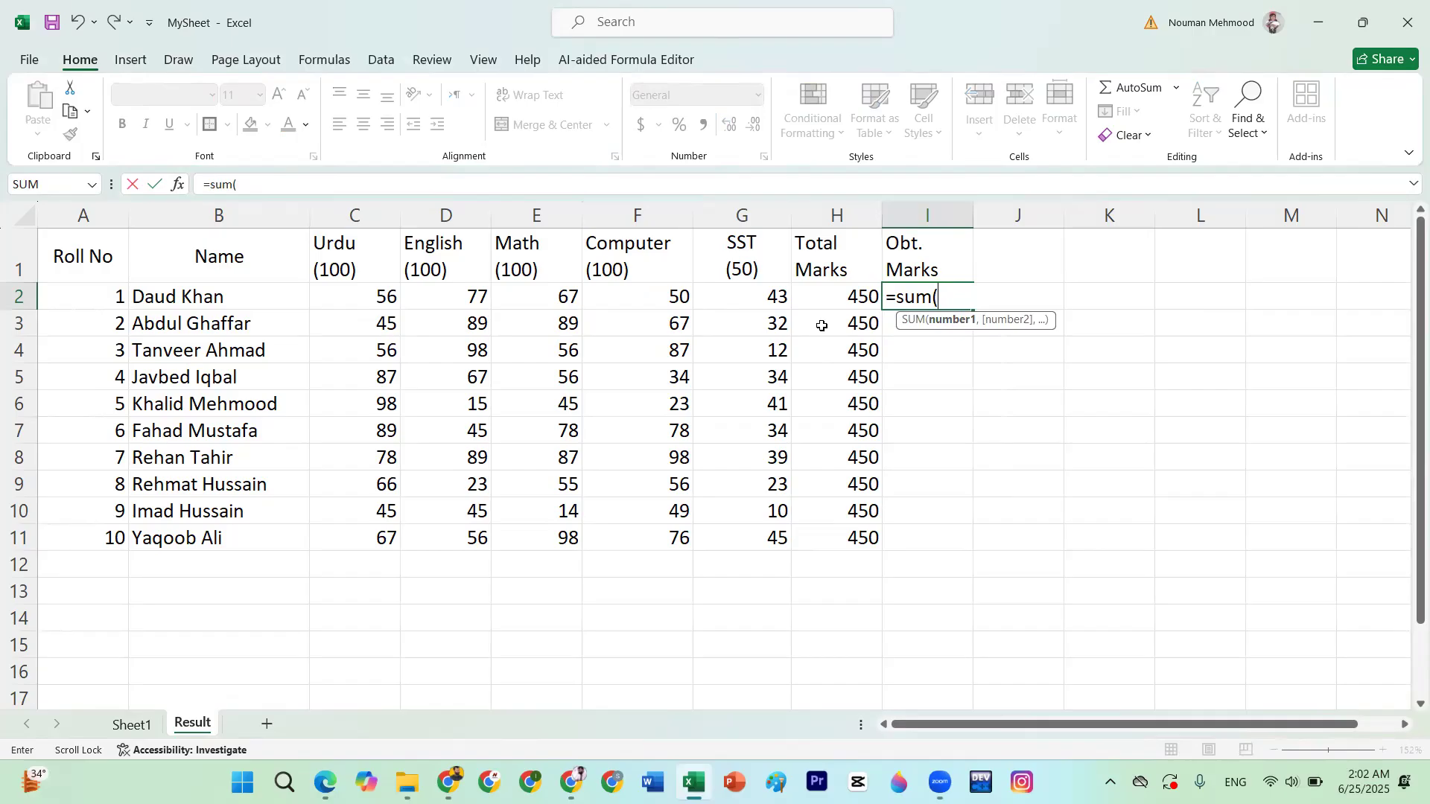
{"action": "left_click_drag", "start_coordinate": [624, 288], "coordinate": [771, 295]}
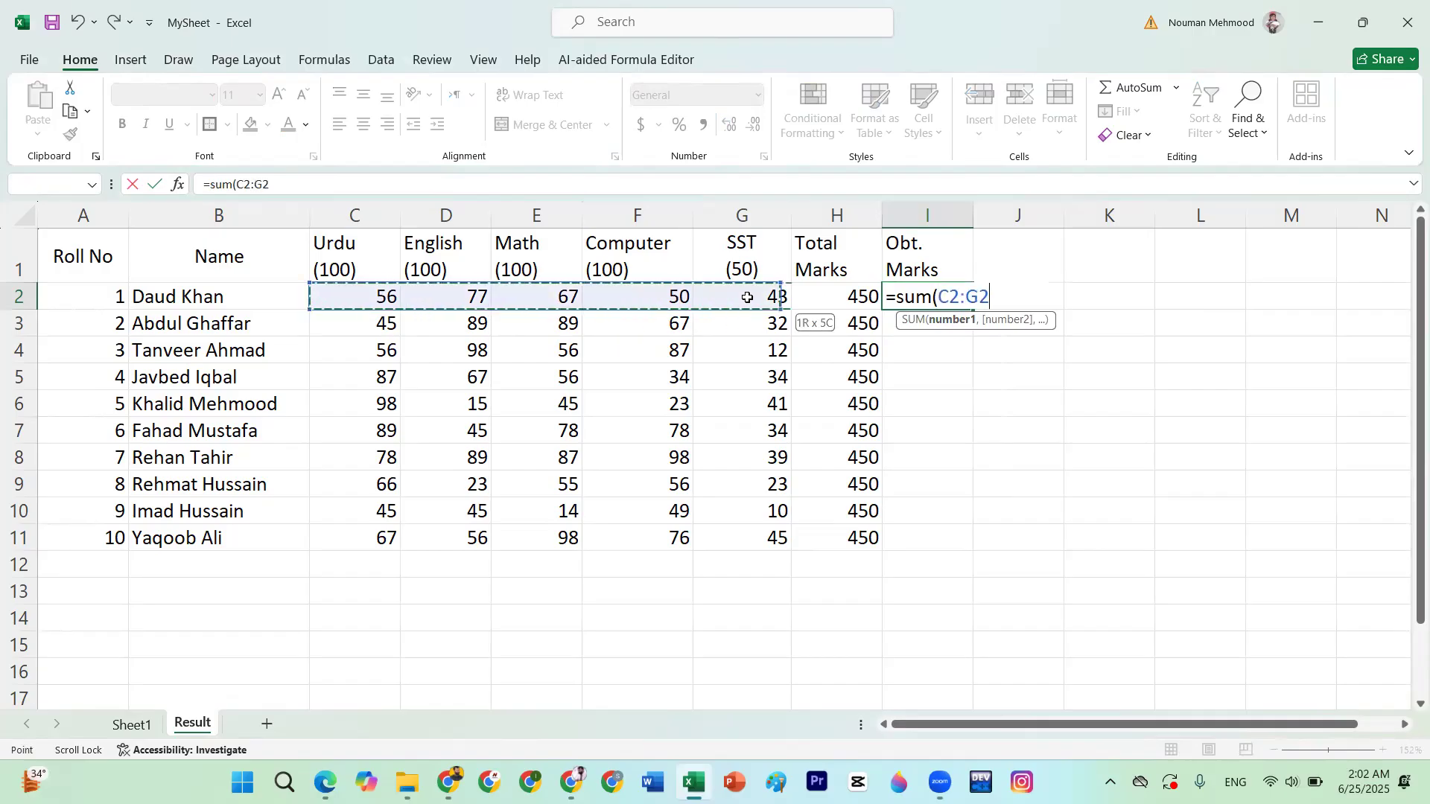
{"action": "type", "text": ")"}
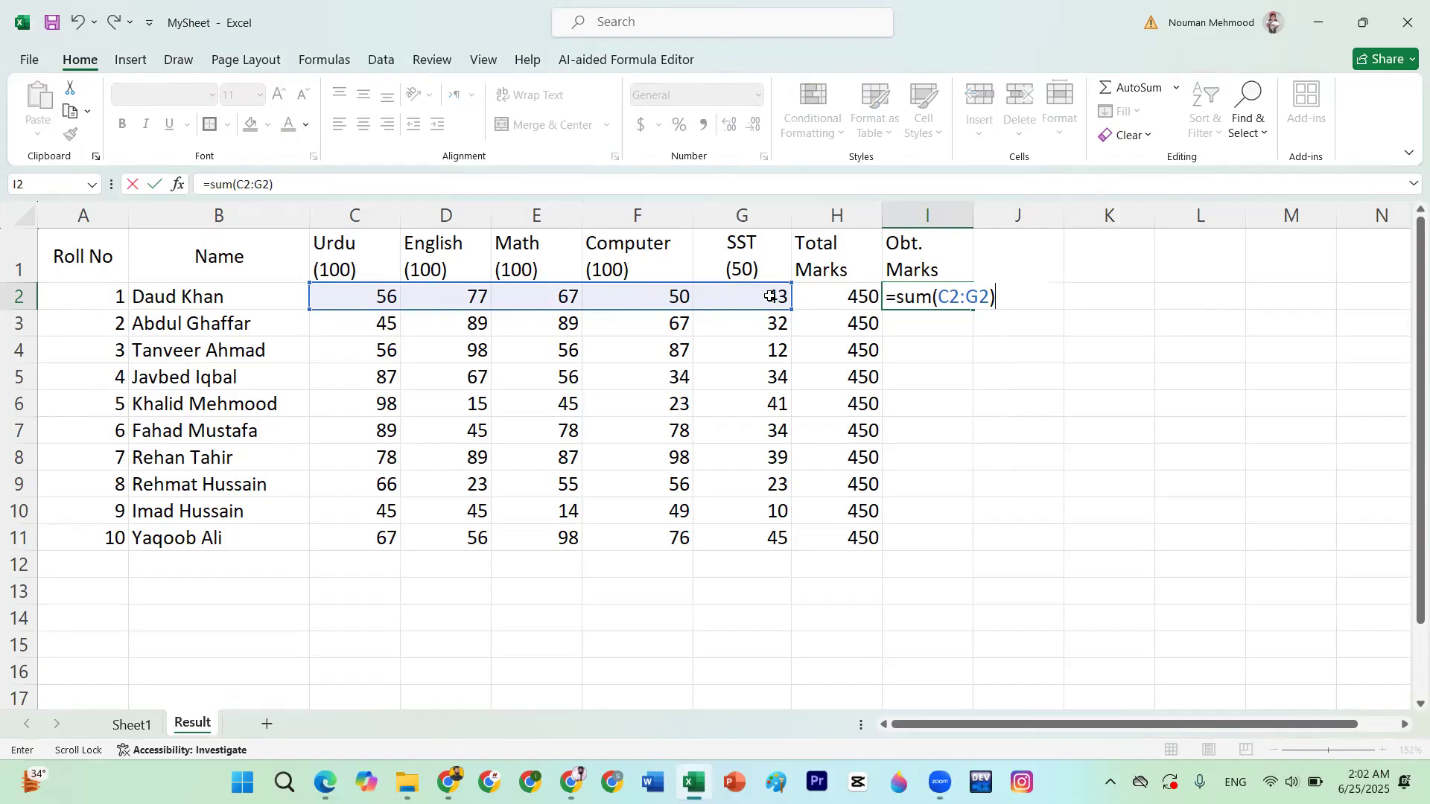
{"action": "key", "text": "Return"}
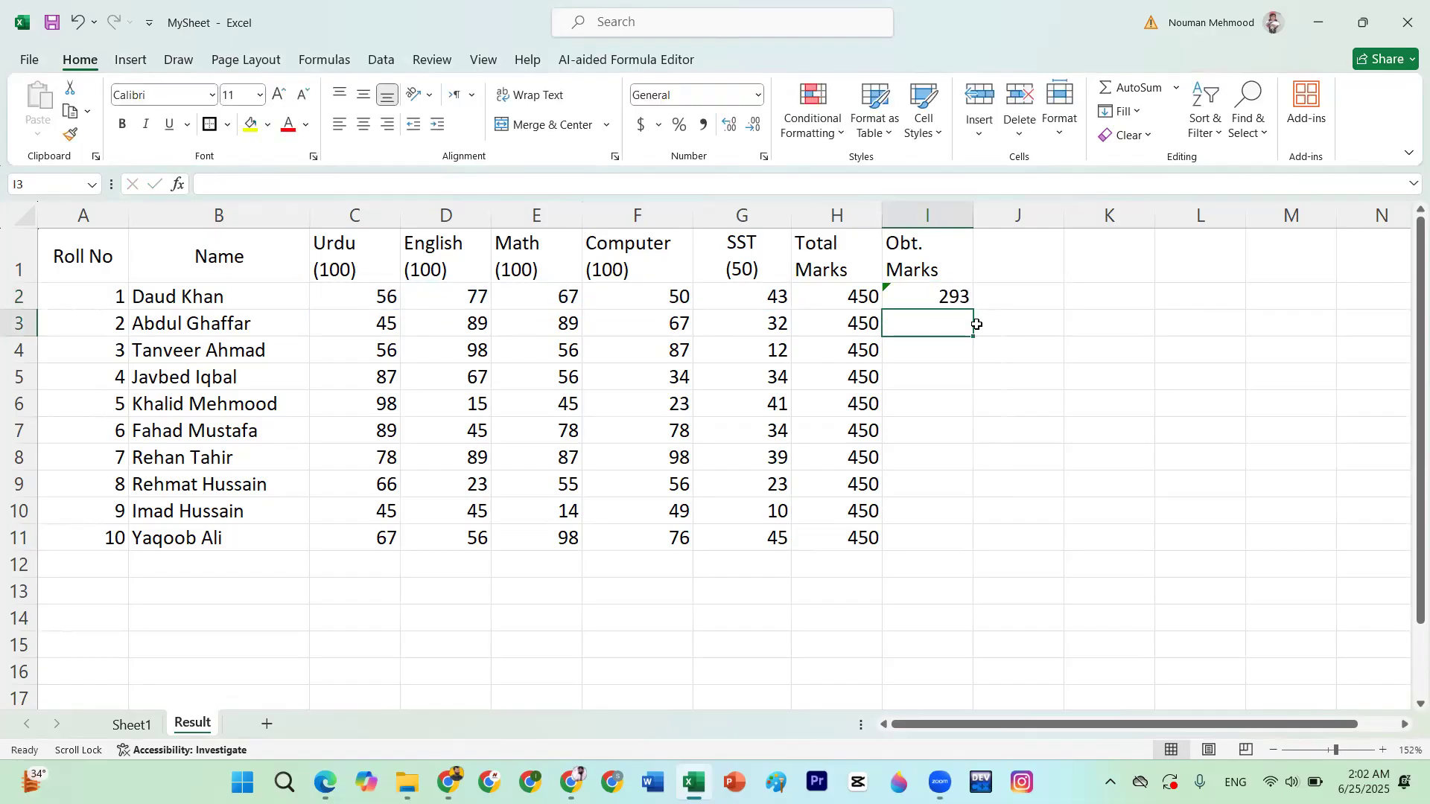
Fill the SUM formula from I2 down to I11 and ignore the omitted-adjacent-cells error for the range
{"action": "left_click", "coordinate": [959, 297]}
{"action": "left_click_drag", "start_coordinate": [974, 313], "coordinate": [955, 544]}
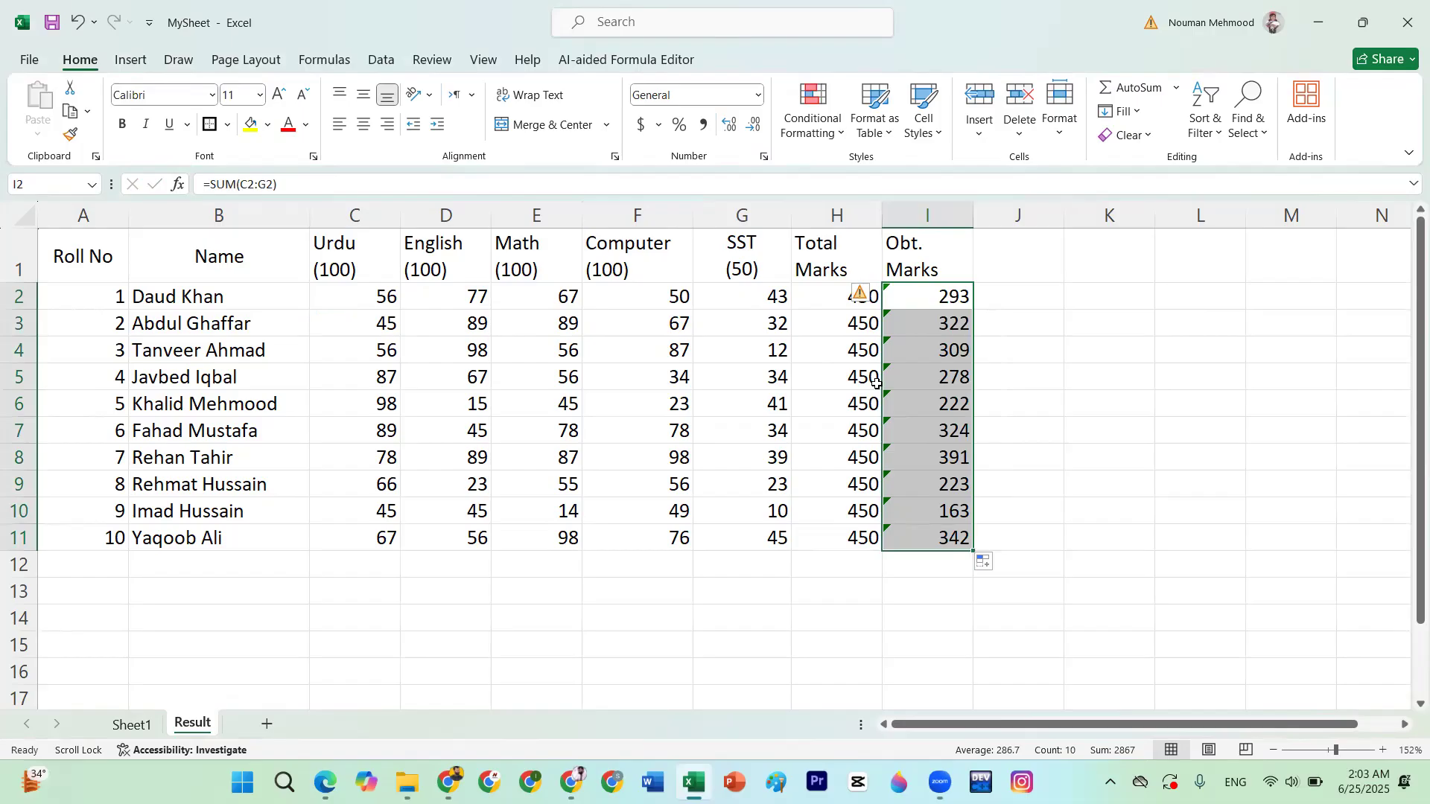
{"action": "left_click", "coordinate": [864, 295]}
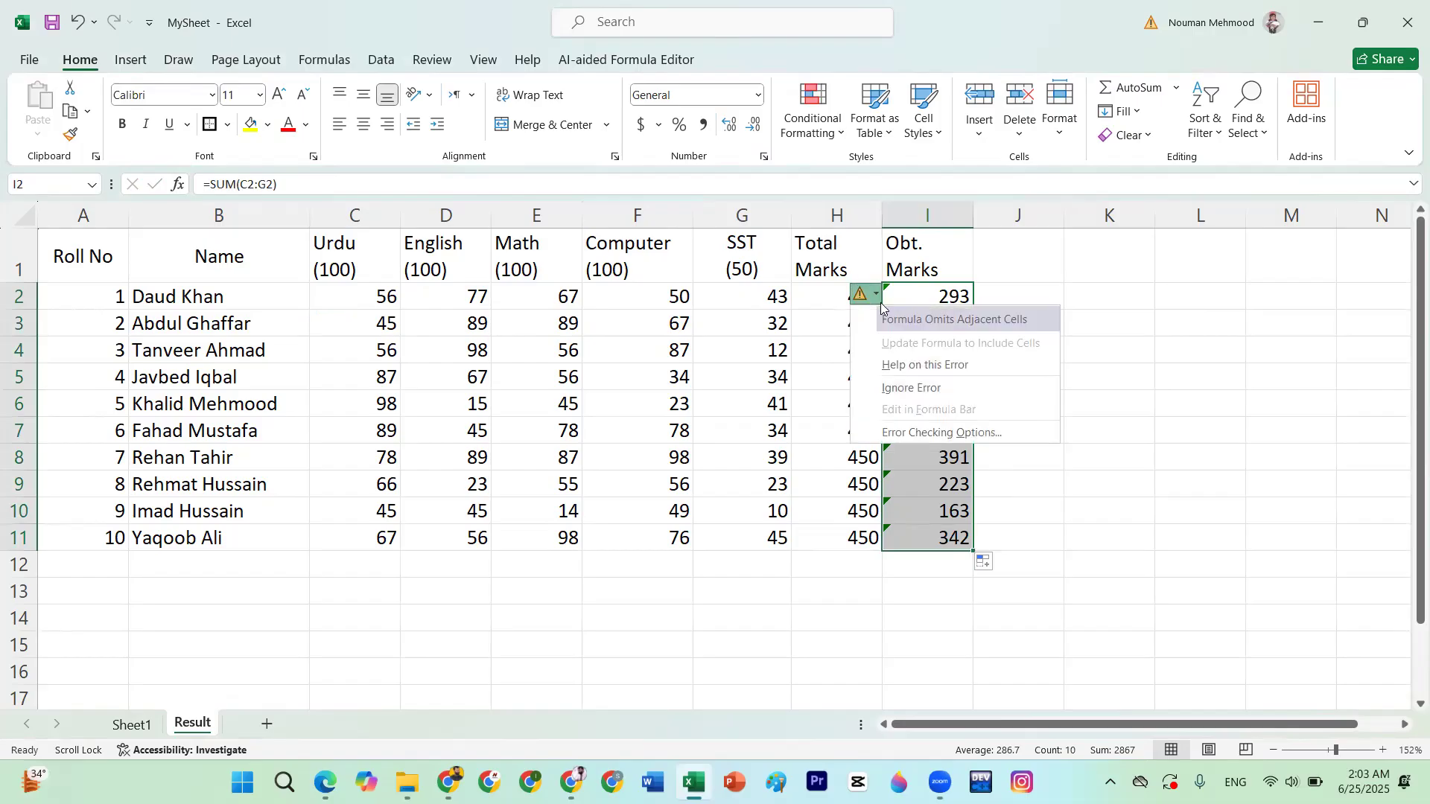
{"action": "left_click", "coordinate": [926, 391]}
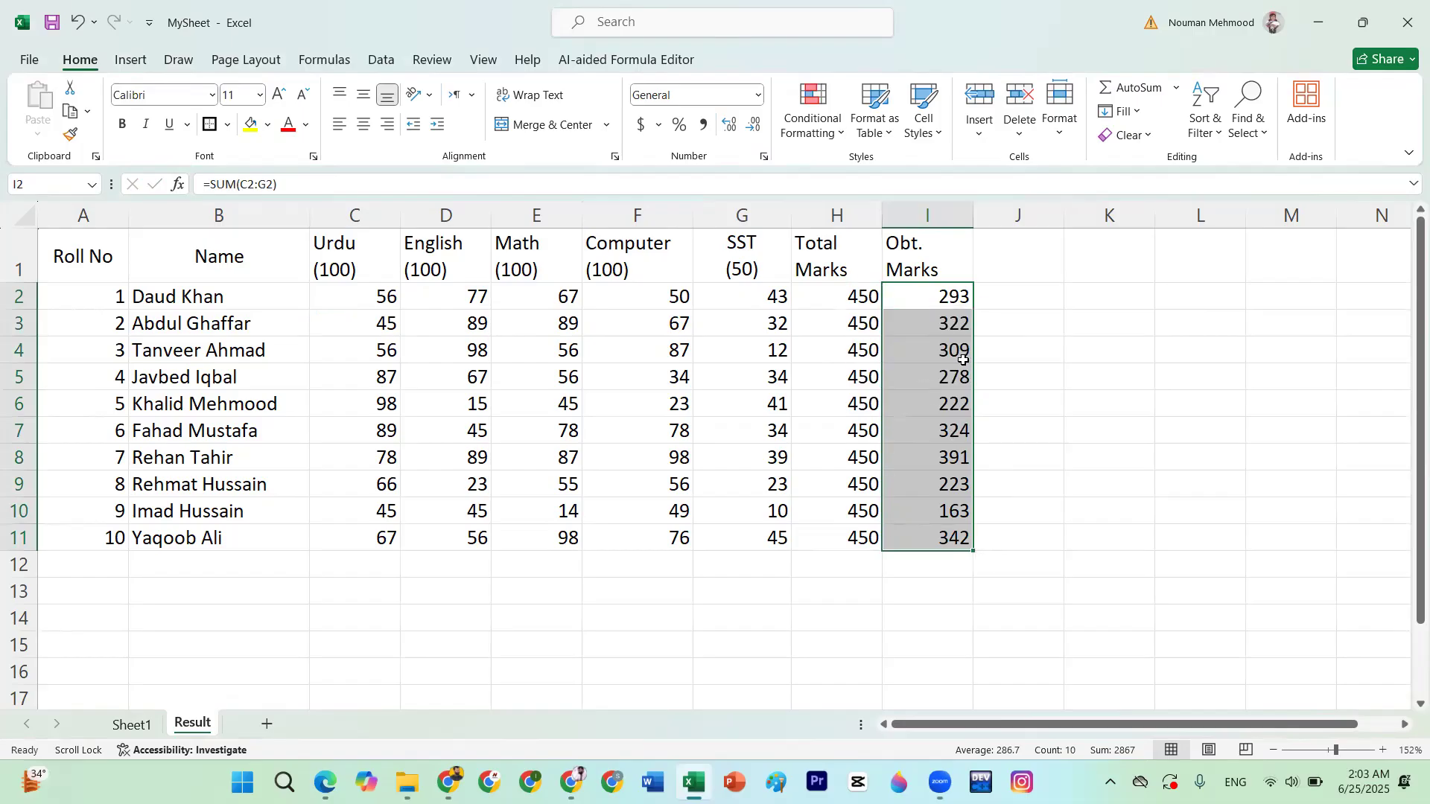
Examine the SUM formulas in I2, I3 and I4 and the cell ranges each one references
{"action": "left_click", "coordinate": [954, 296]}
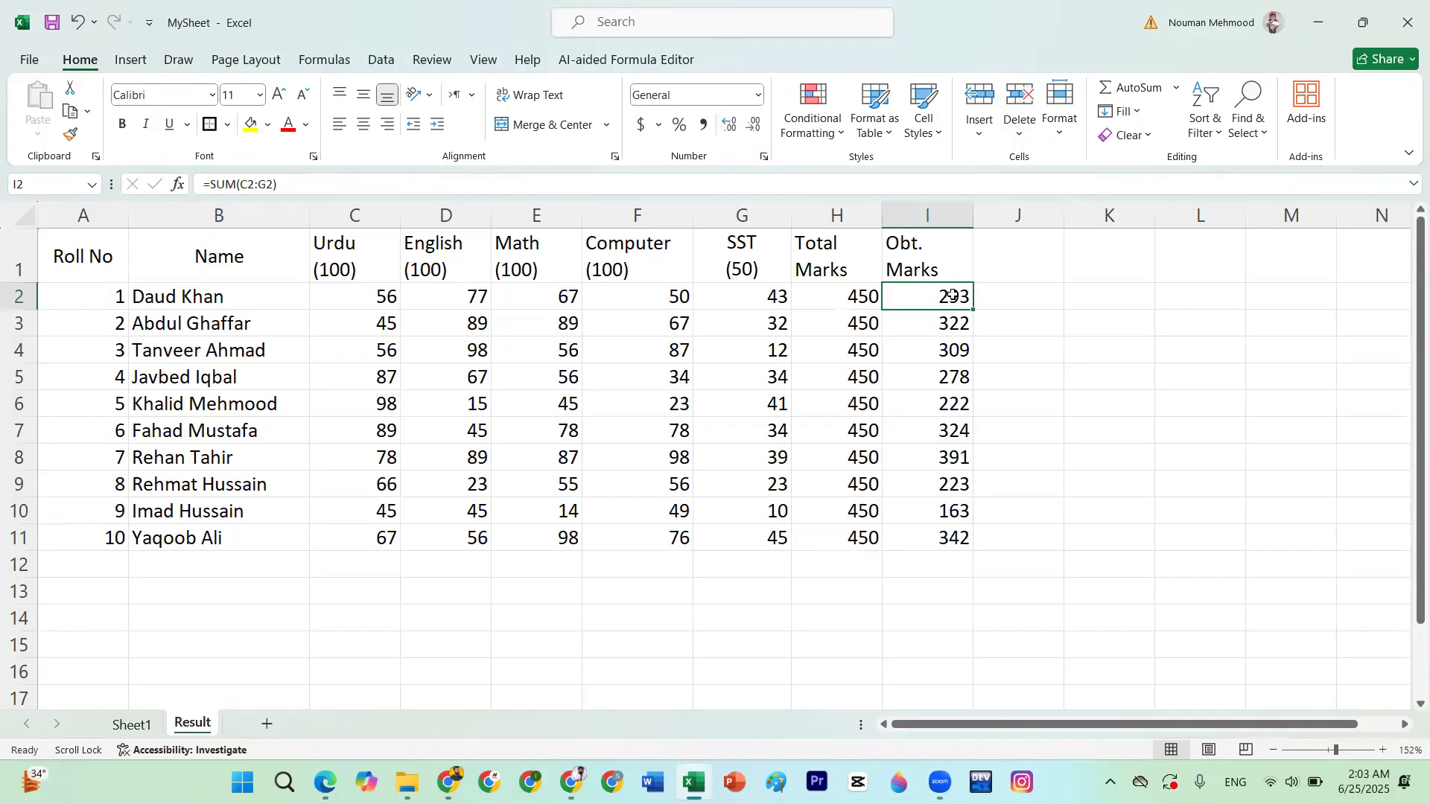
{"action": "left_click", "coordinate": [299, 185]}
{"action": "left_click_drag", "start_coordinate": [299, 186], "coordinate": [195, 186]}
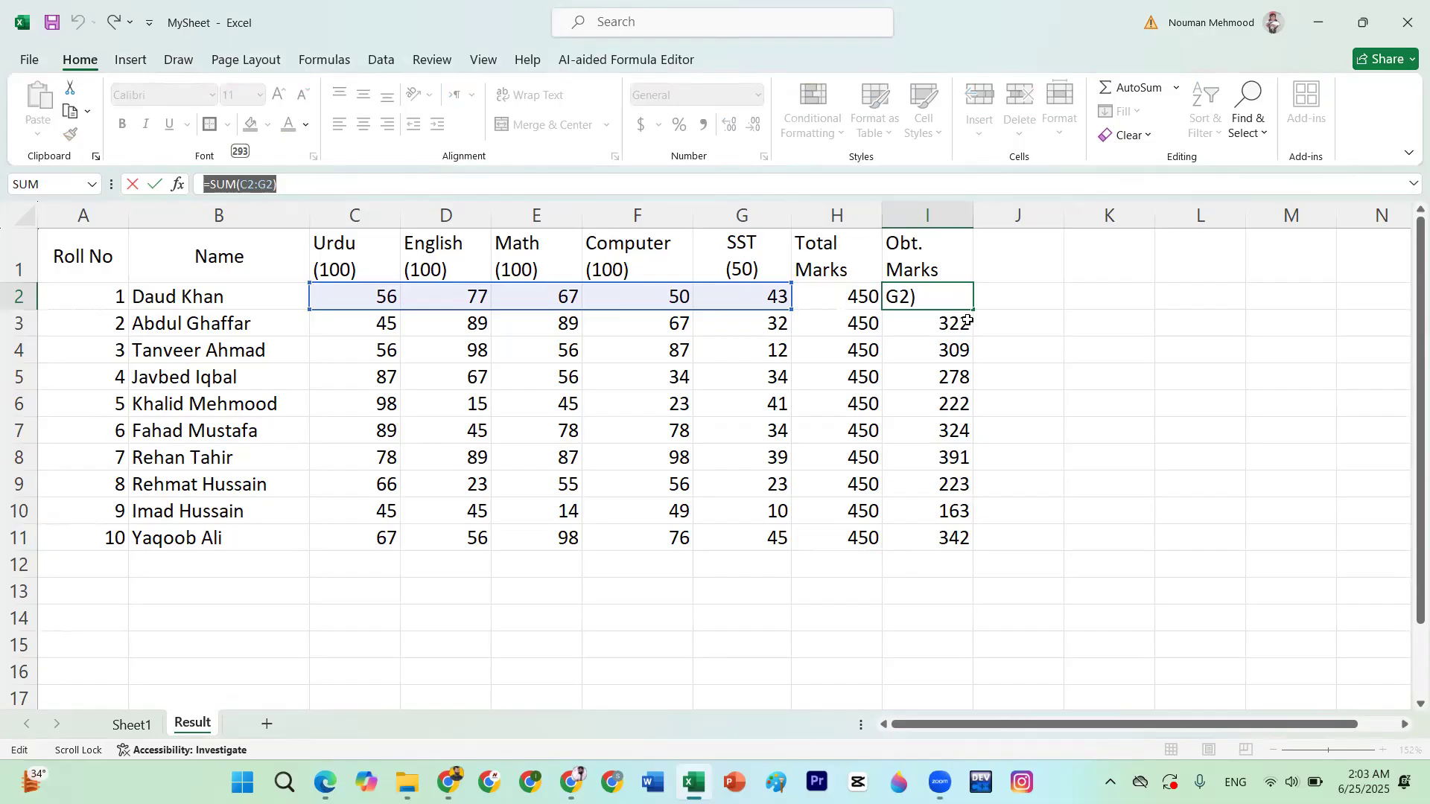
{"action": "key", "text": "Return"}
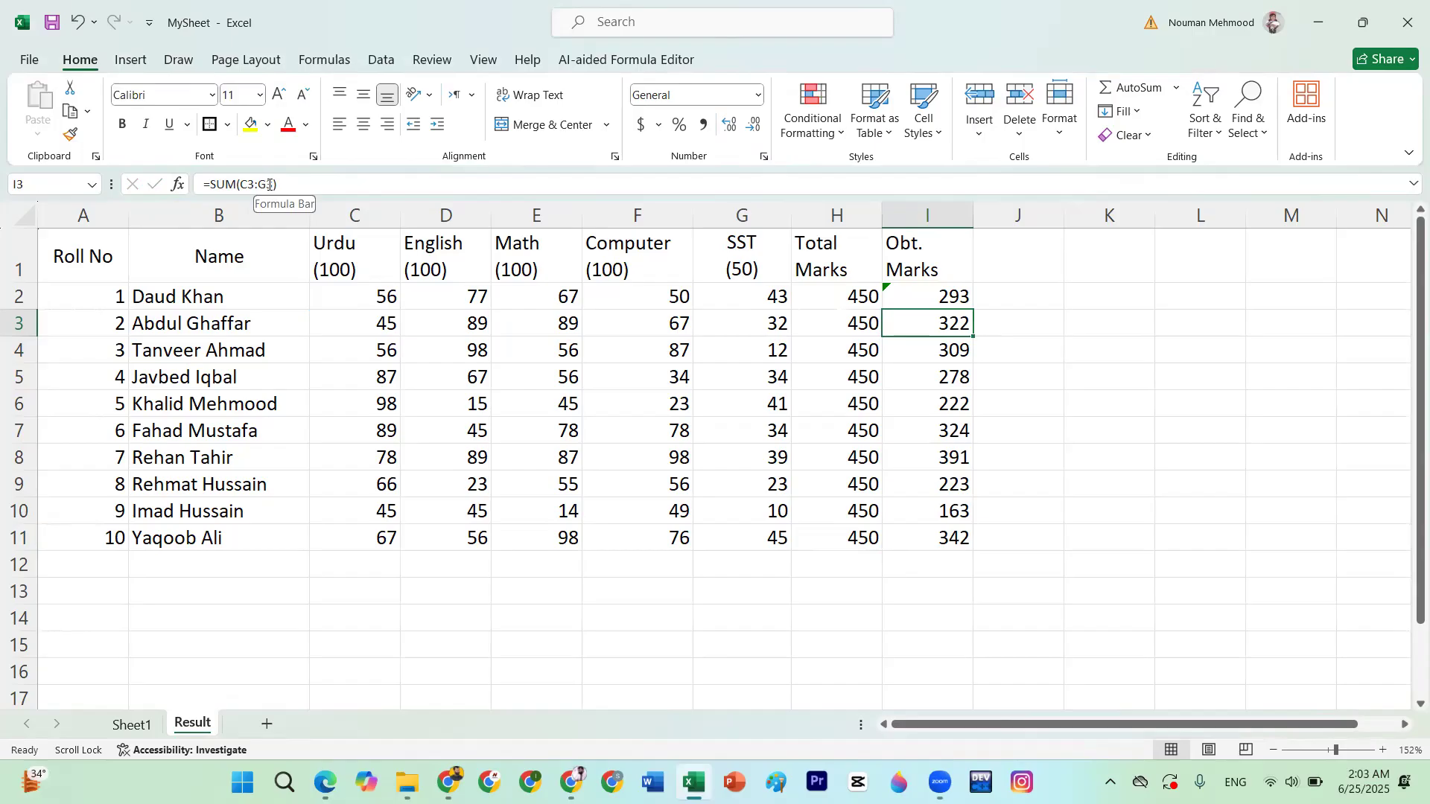
{"action": "double_click", "coordinate": [910, 350]}
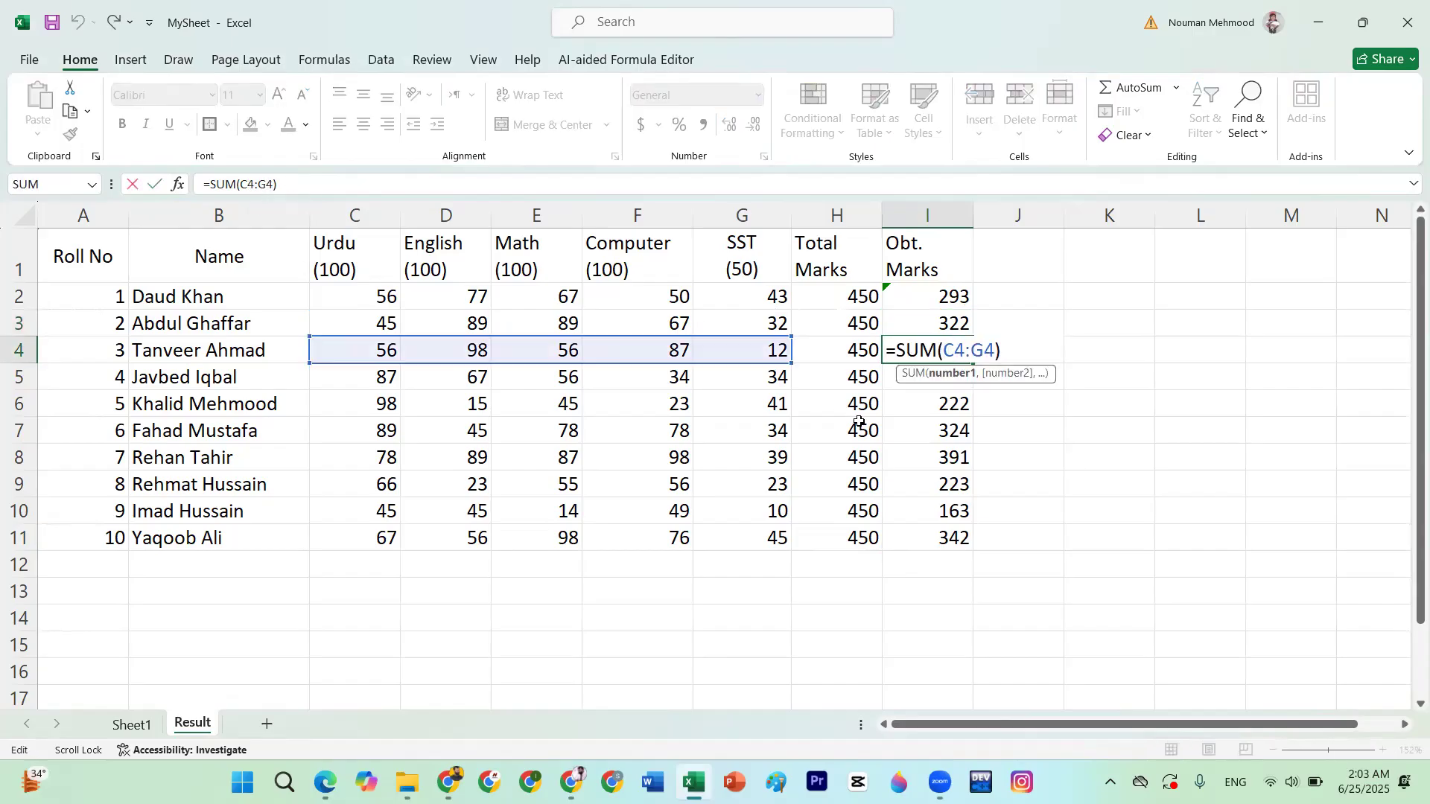
{"action": "key", "text": "Return"}
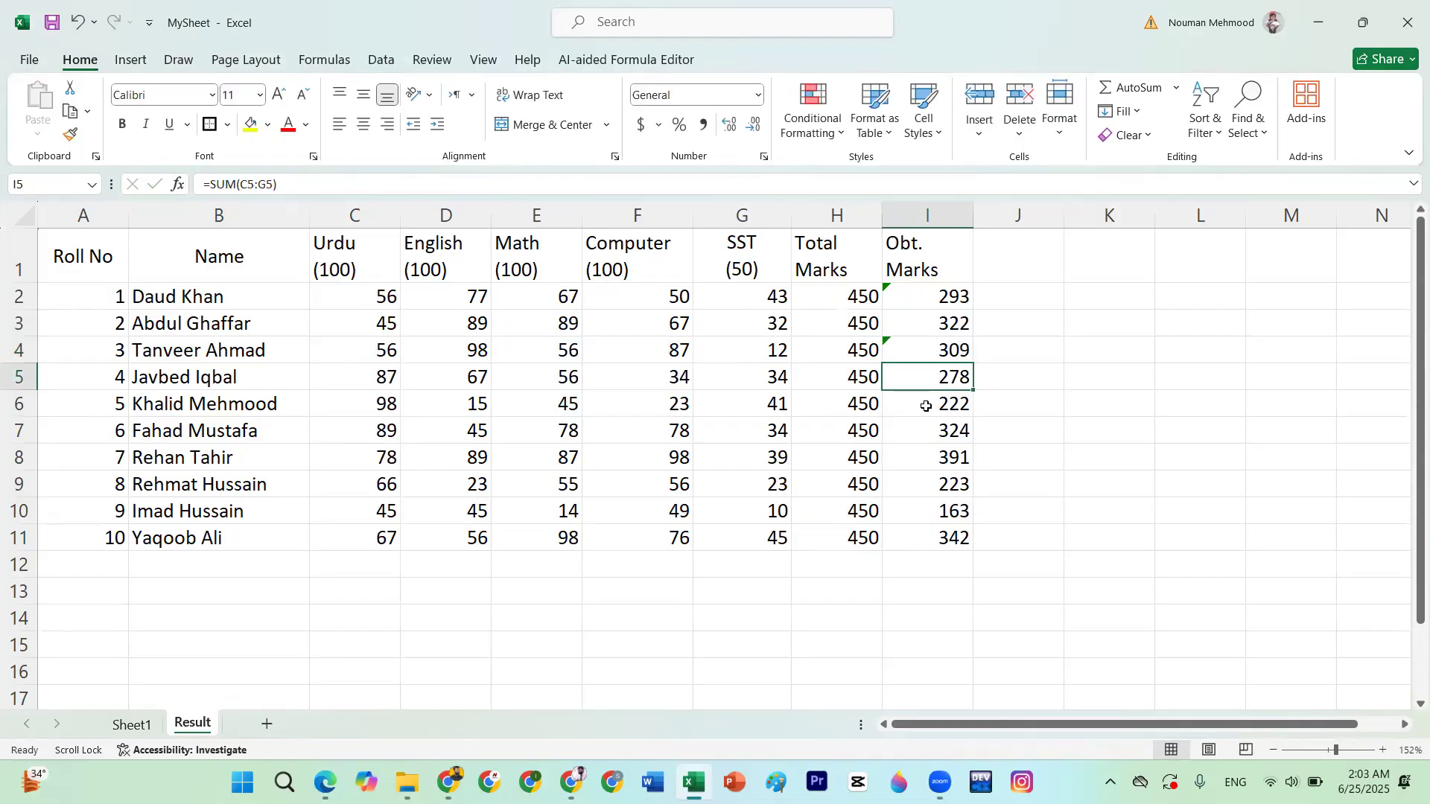
{"action": "double_click", "coordinate": [962, 350]}
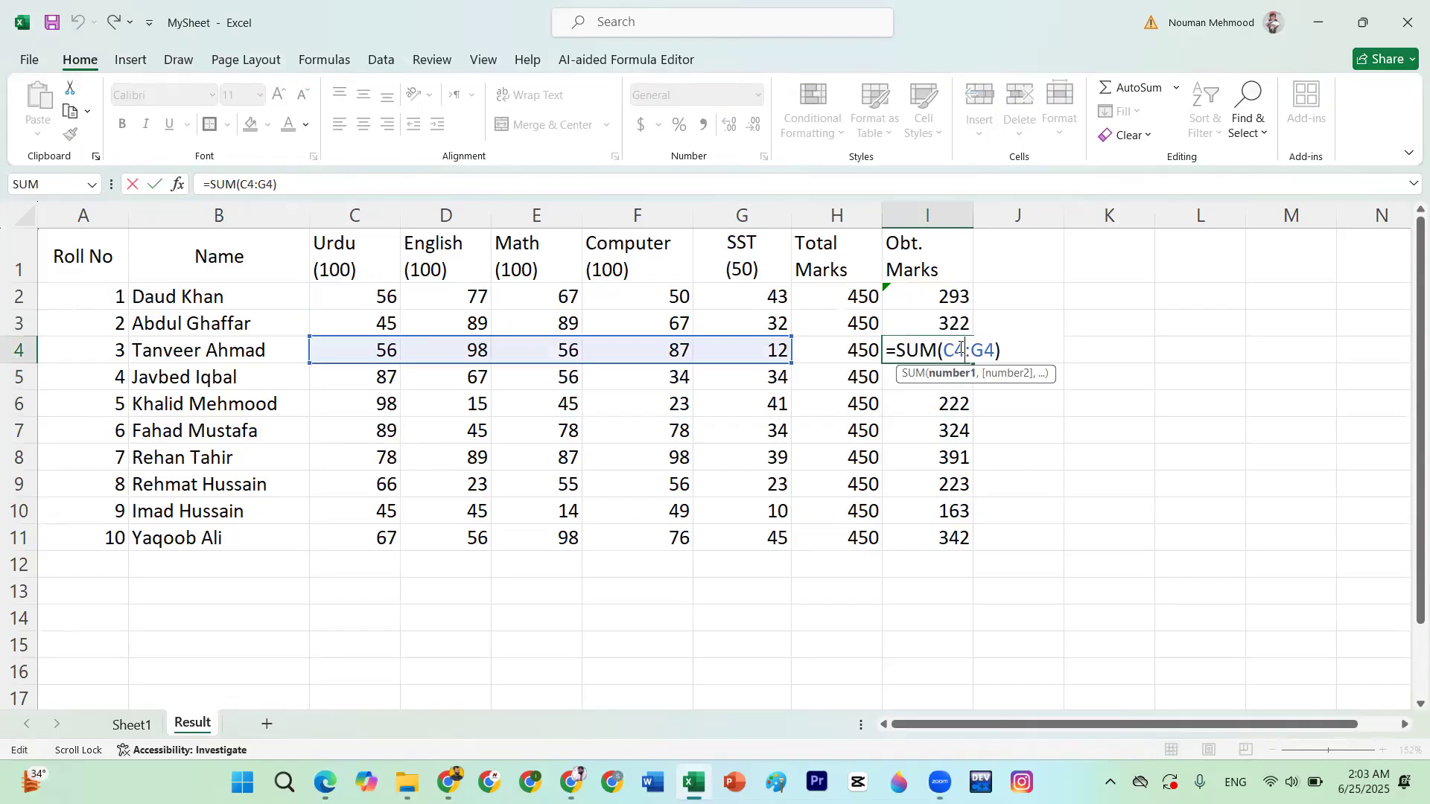
{"action": "key", "text": "Return"}
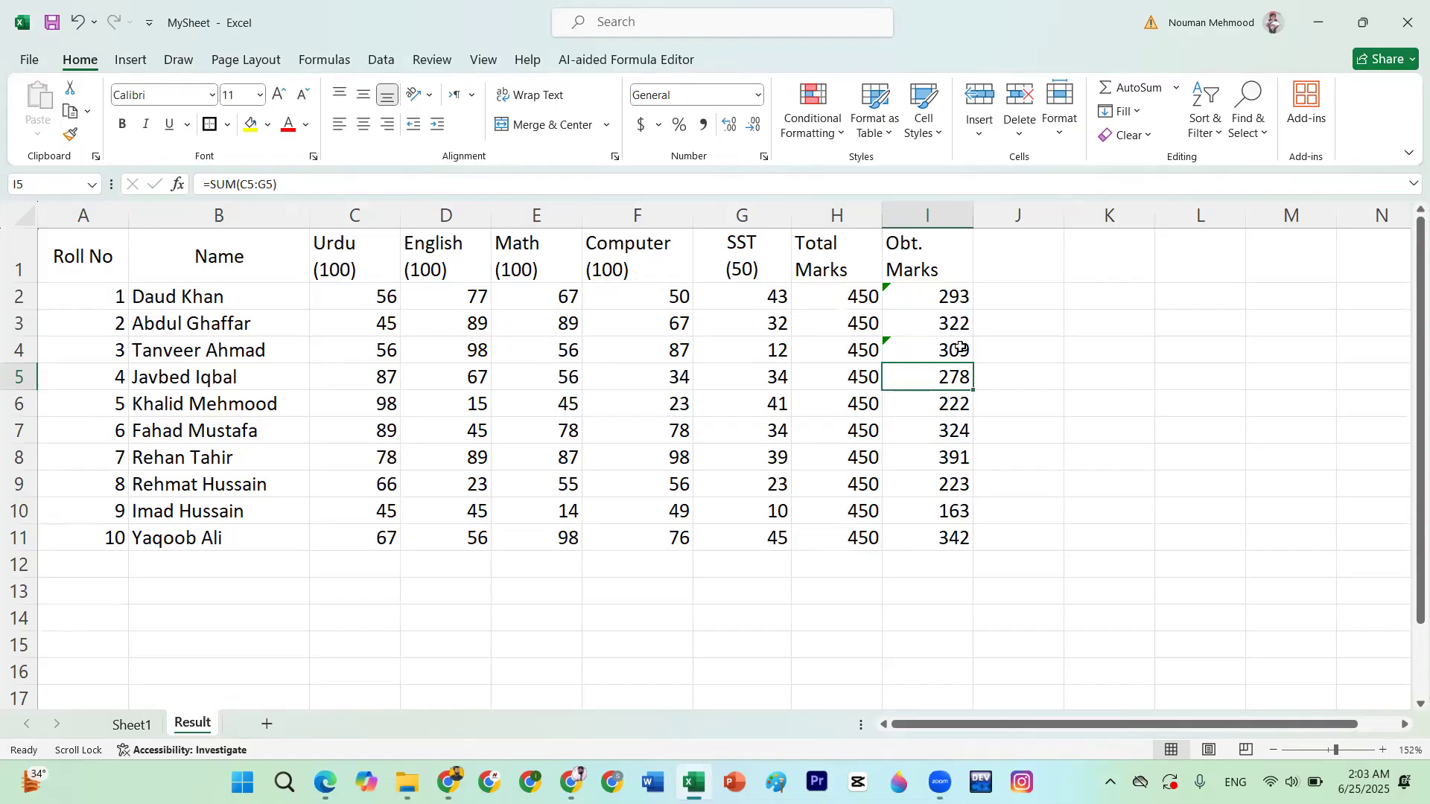
{"action": "left_click", "coordinate": [1018, 252]}
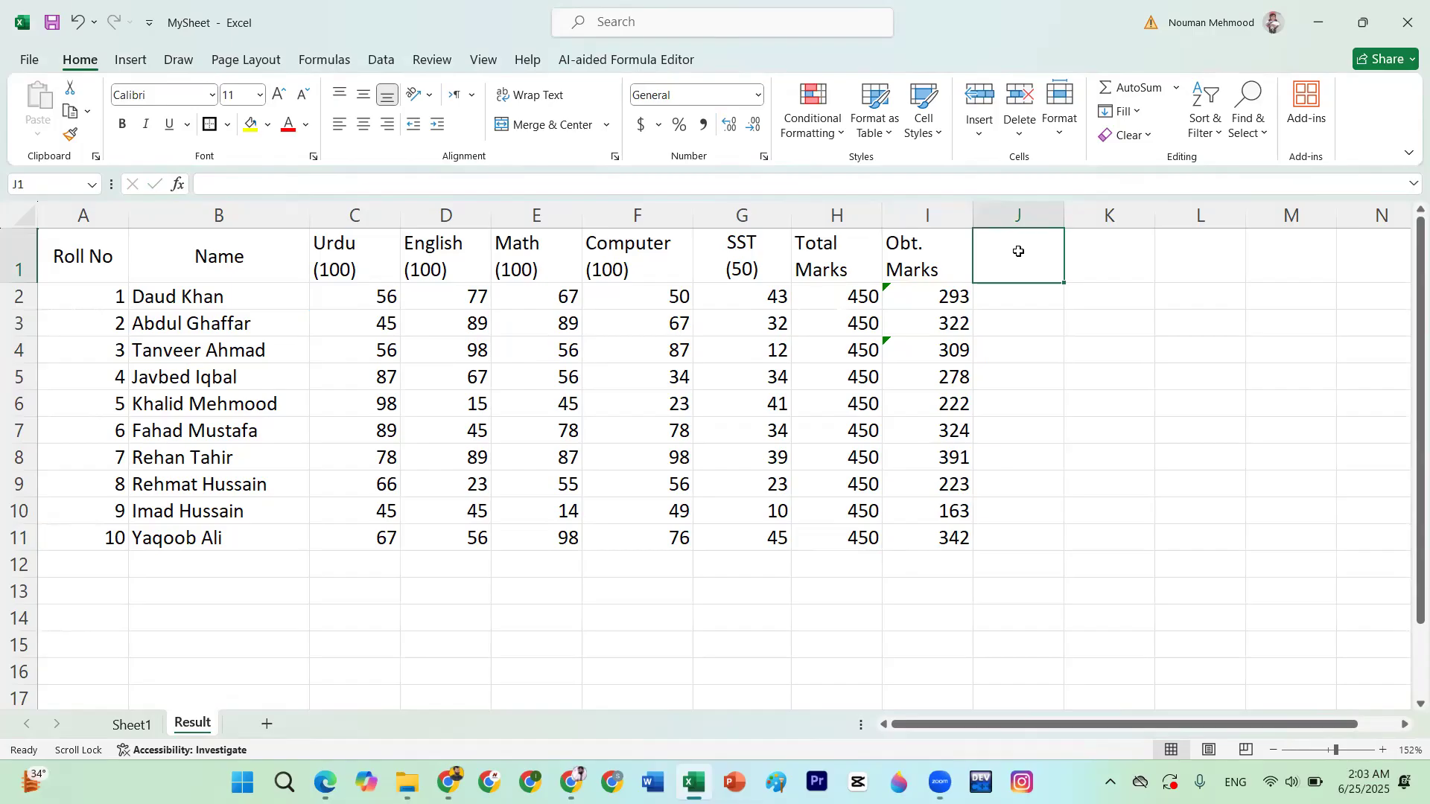
Change the first student's SST mark in G2 to 13 and the Urdu, English and Math marks in C2:E2 to 50 each
{"action": "left_click", "coordinate": [757, 297]}
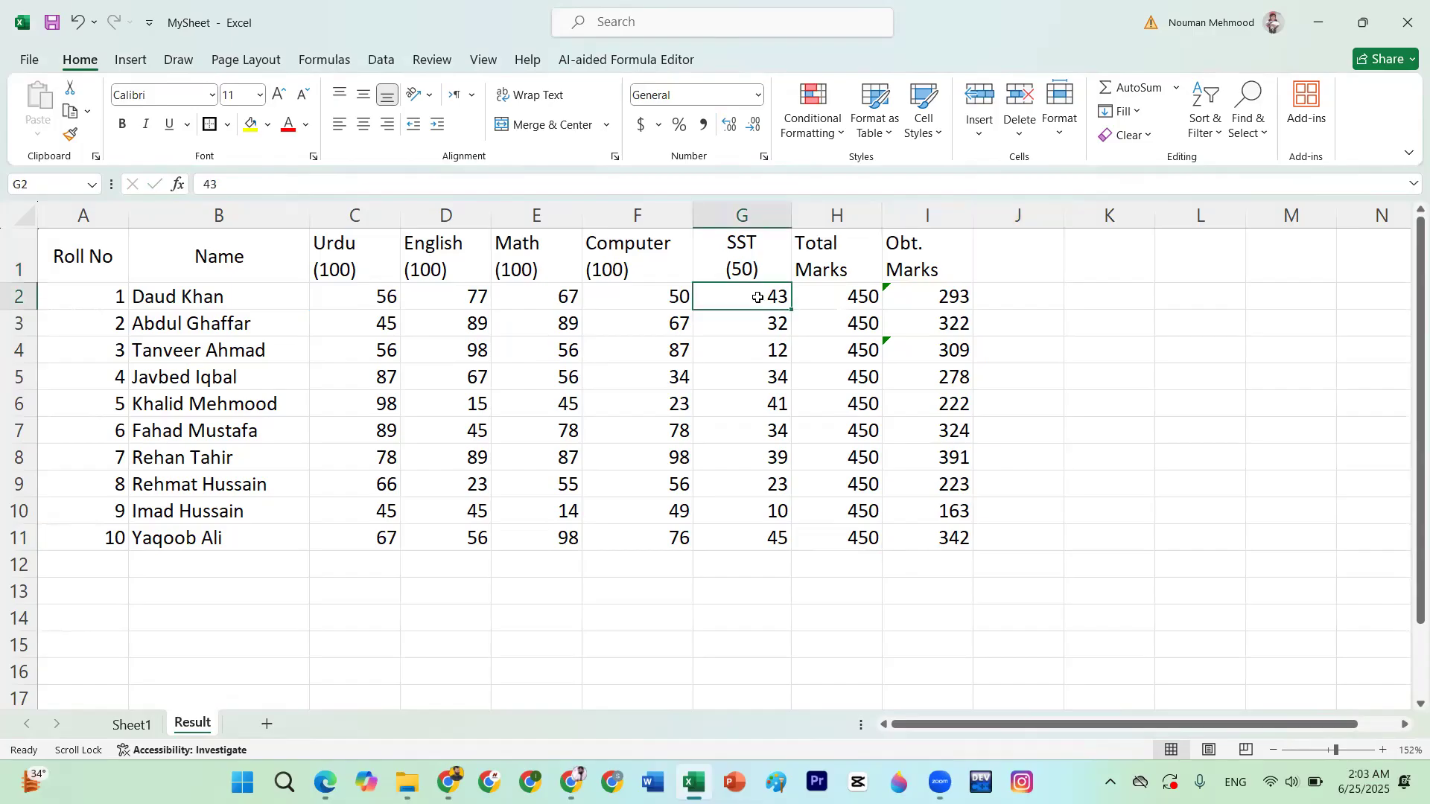
{"action": "type", "text": "13"}
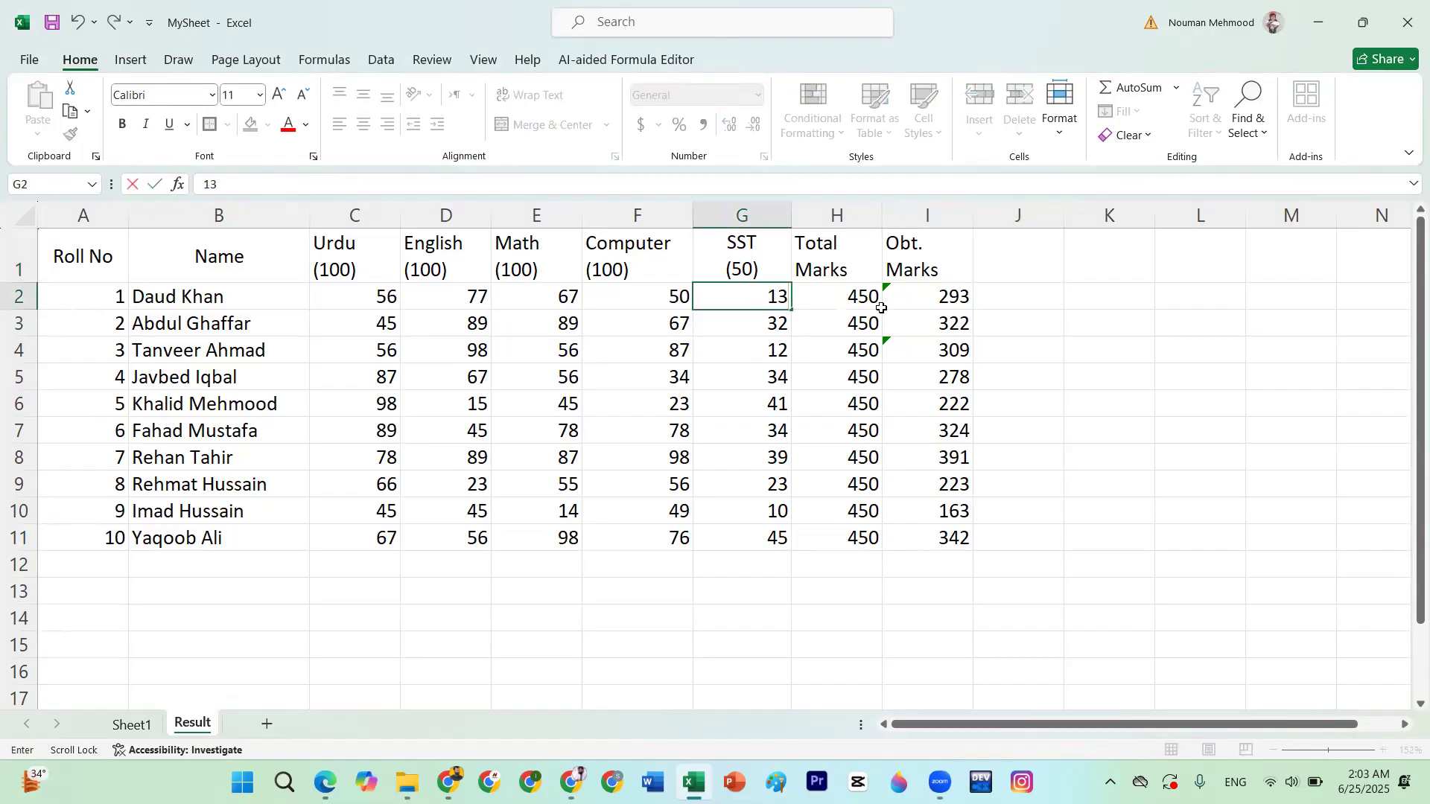
{"action": "left_click", "coordinate": [388, 302]}
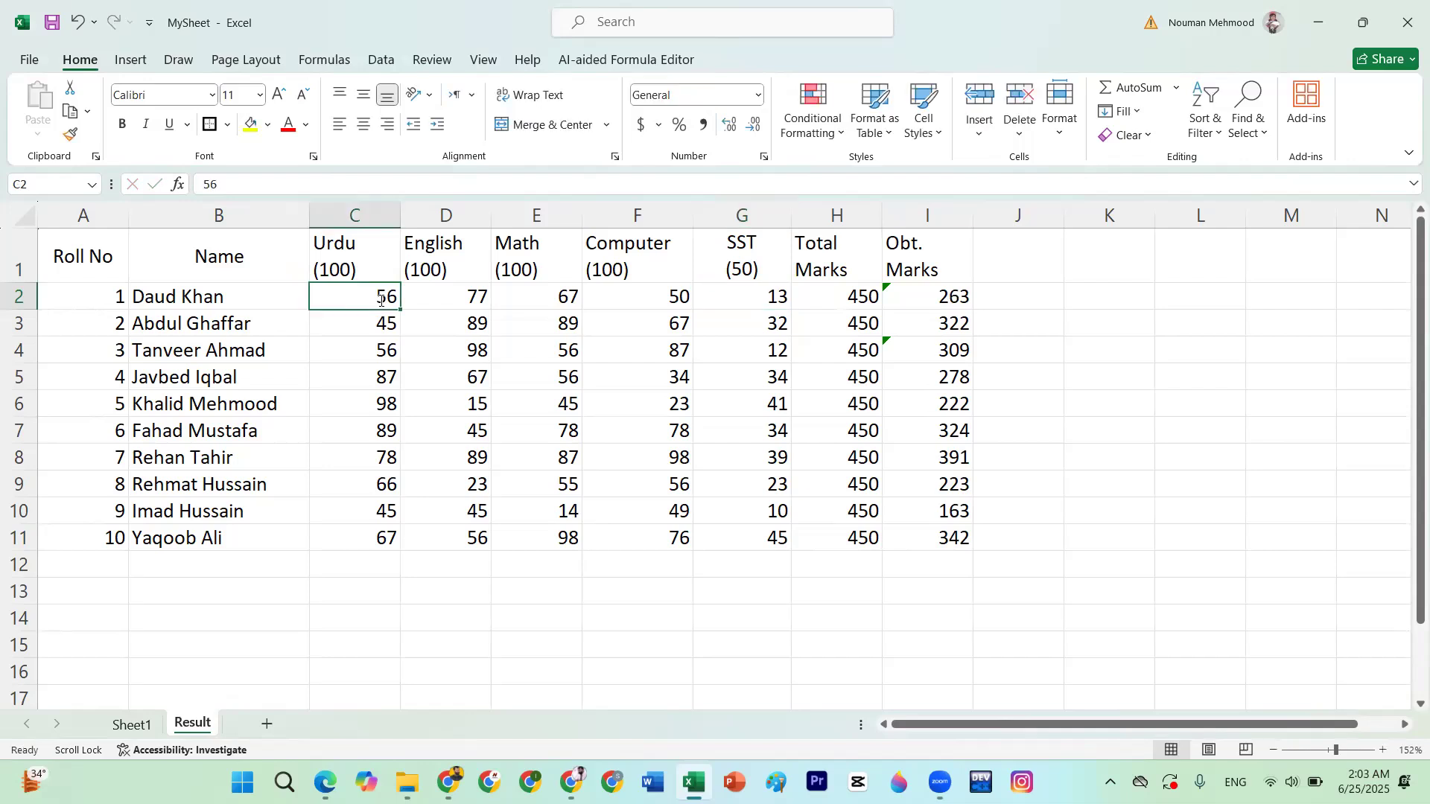
{"action": "type", "text": "50"}
{"action": "key", "text": "Tab"}
{"action": "type", "text": "50"}
{"action": "key", "text": "Tab"}
{"action": "type", "text": "50"}
{"action": "key", "text": "Tab"}
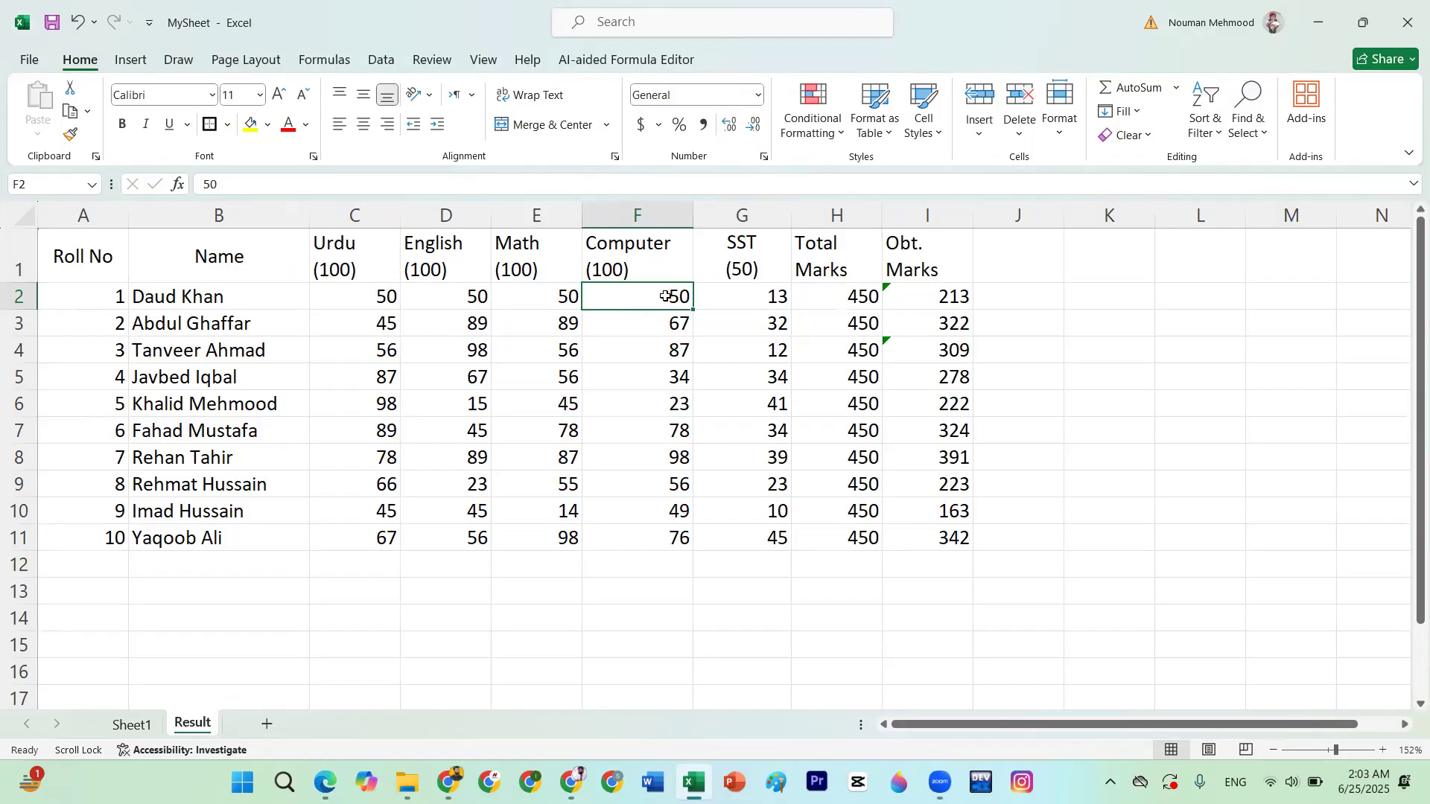
{"action": "left_click", "coordinate": [754, 299]}
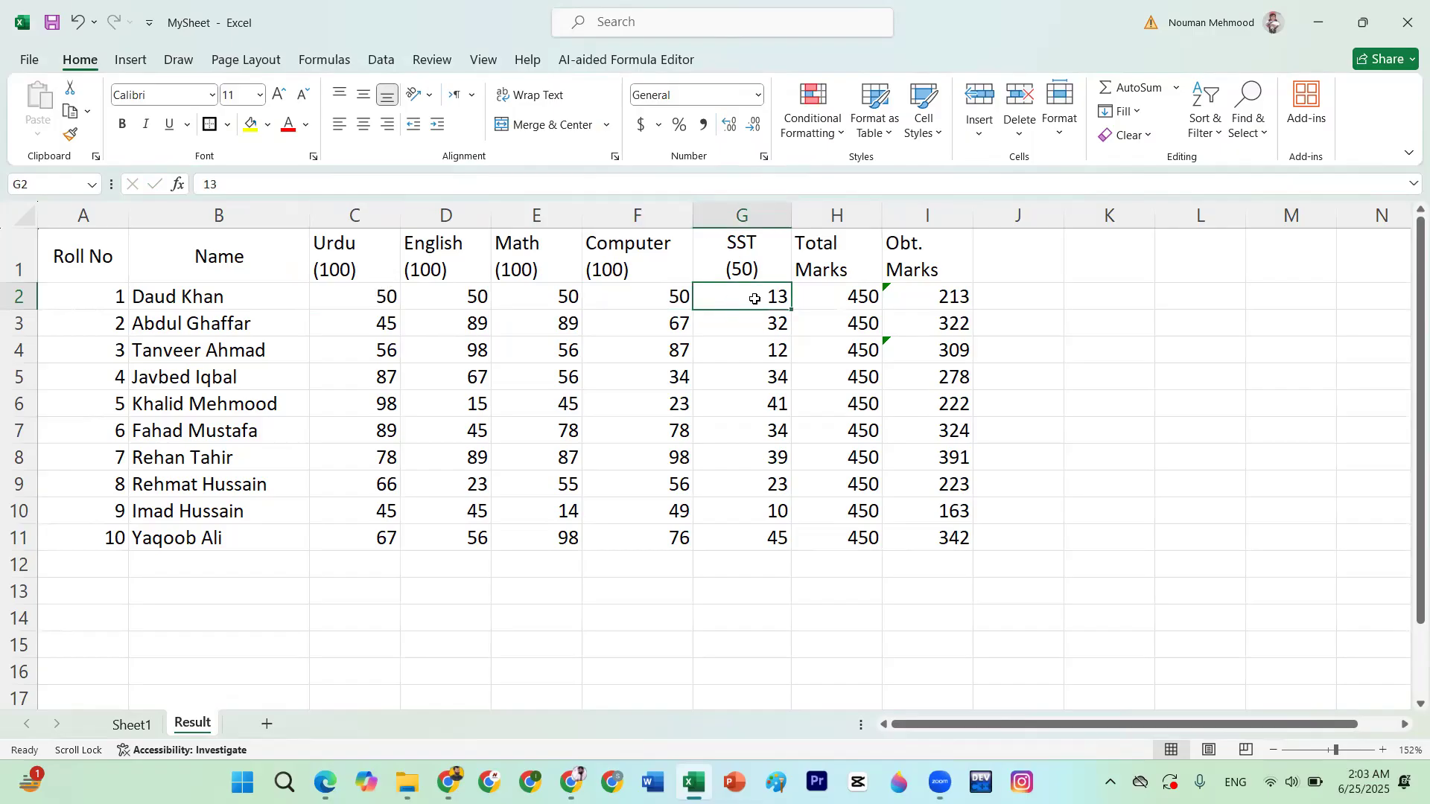
{"action": "left_click", "coordinate": [948, 297]}
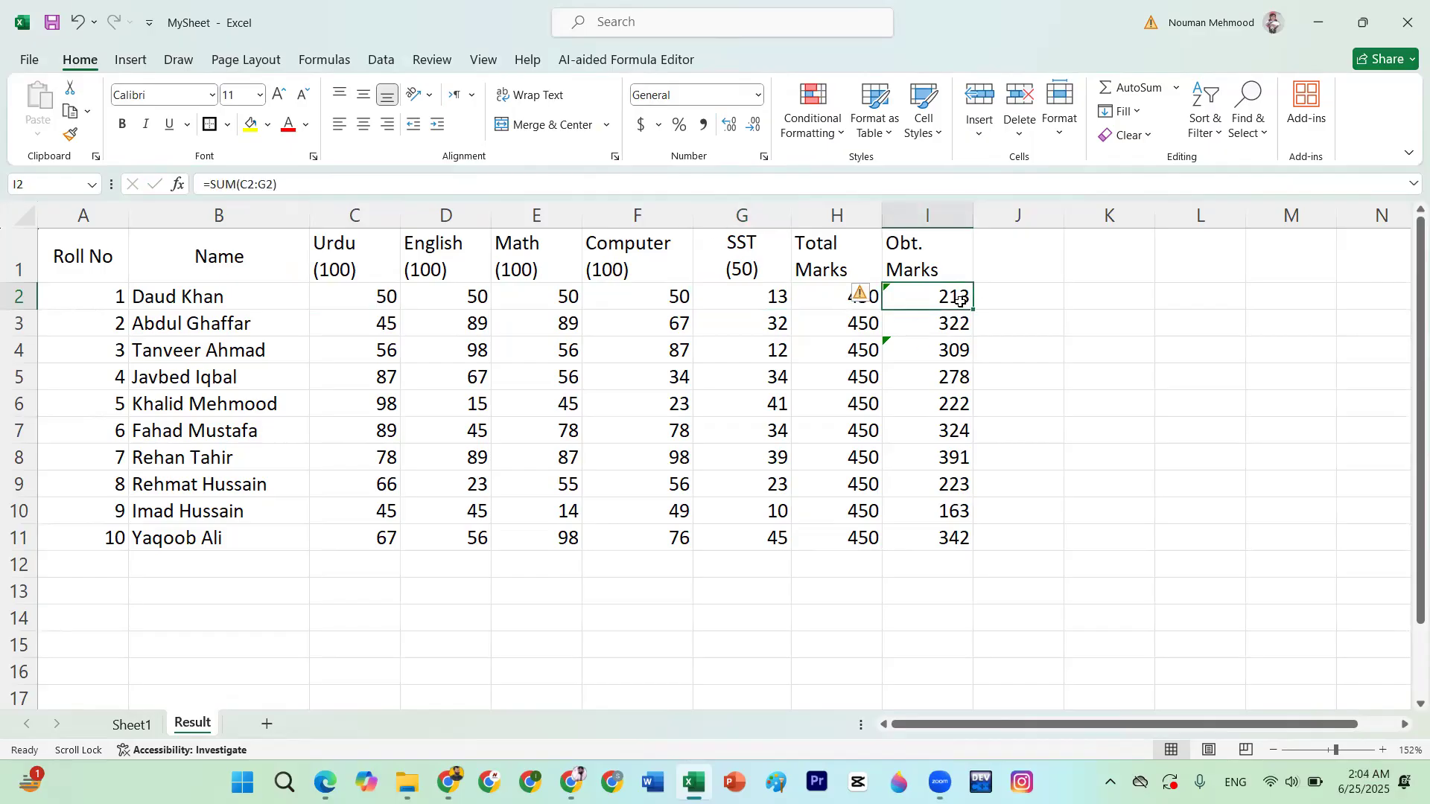
{"action": "left_click", "coordinate": [738, 291]}
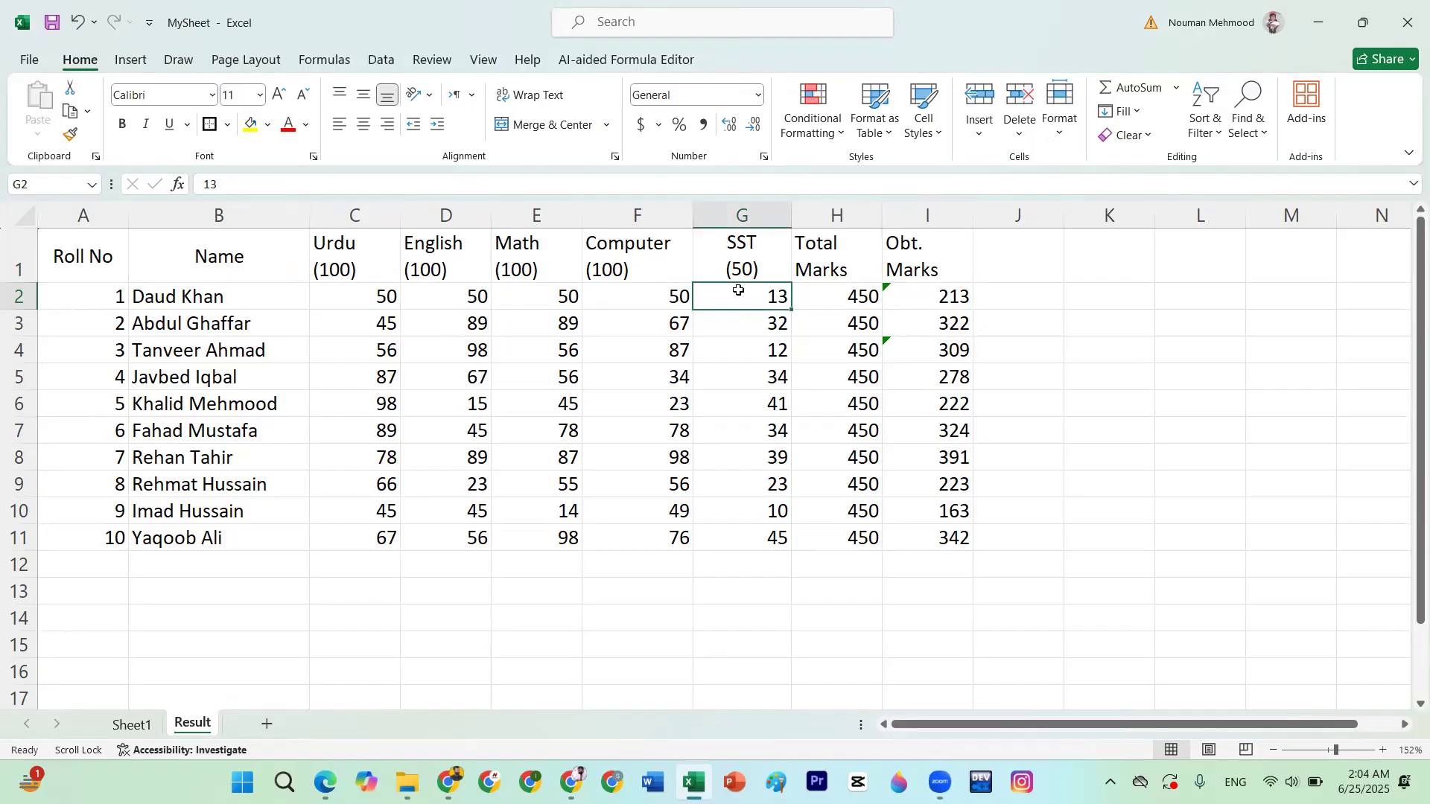
{"action": "left_click", "coordinate": [940, 299]}
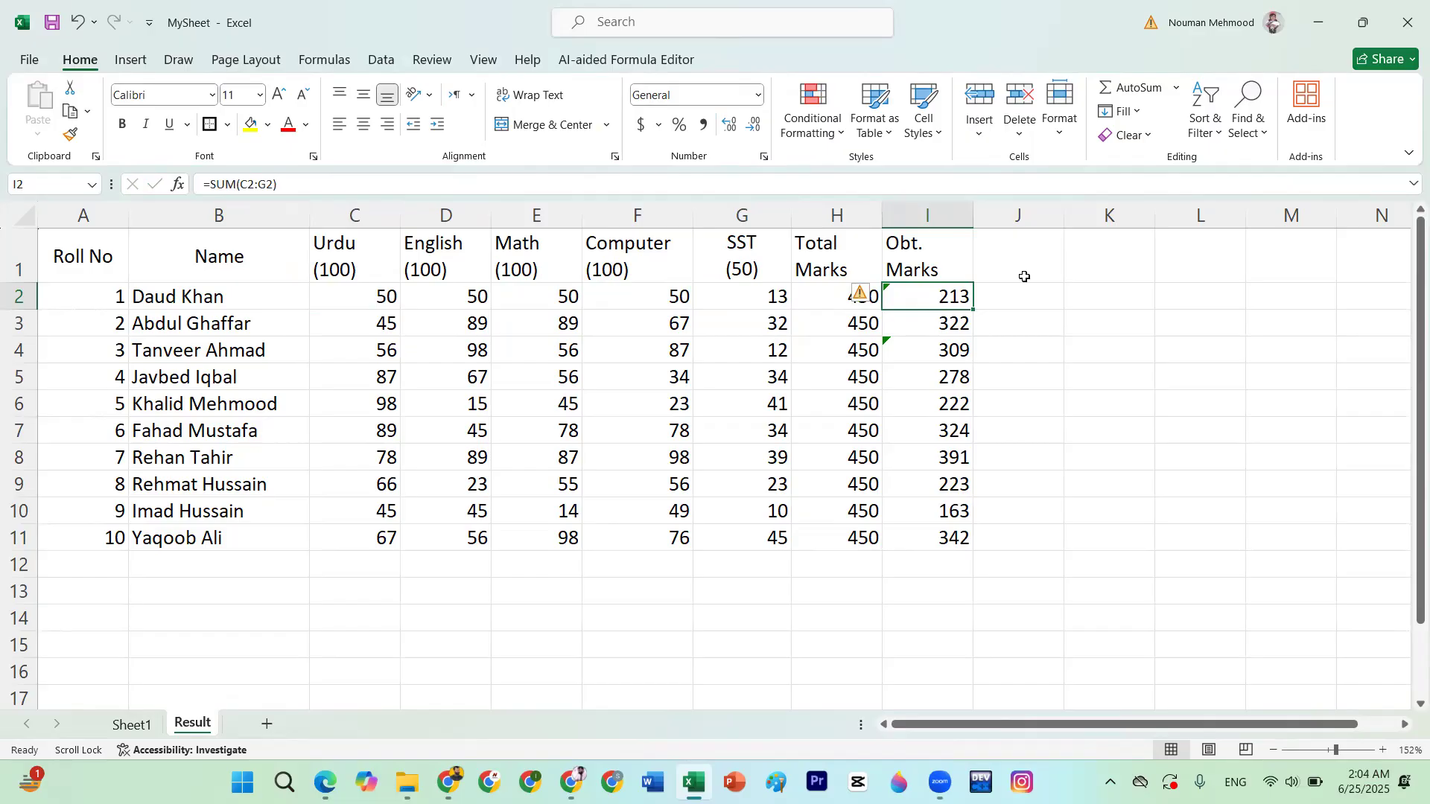
Add a second Obt. Marks heading in J1
{"action": "left_click", "coordinate": [1039, 248]}
{"action": "type", "text": "O"}
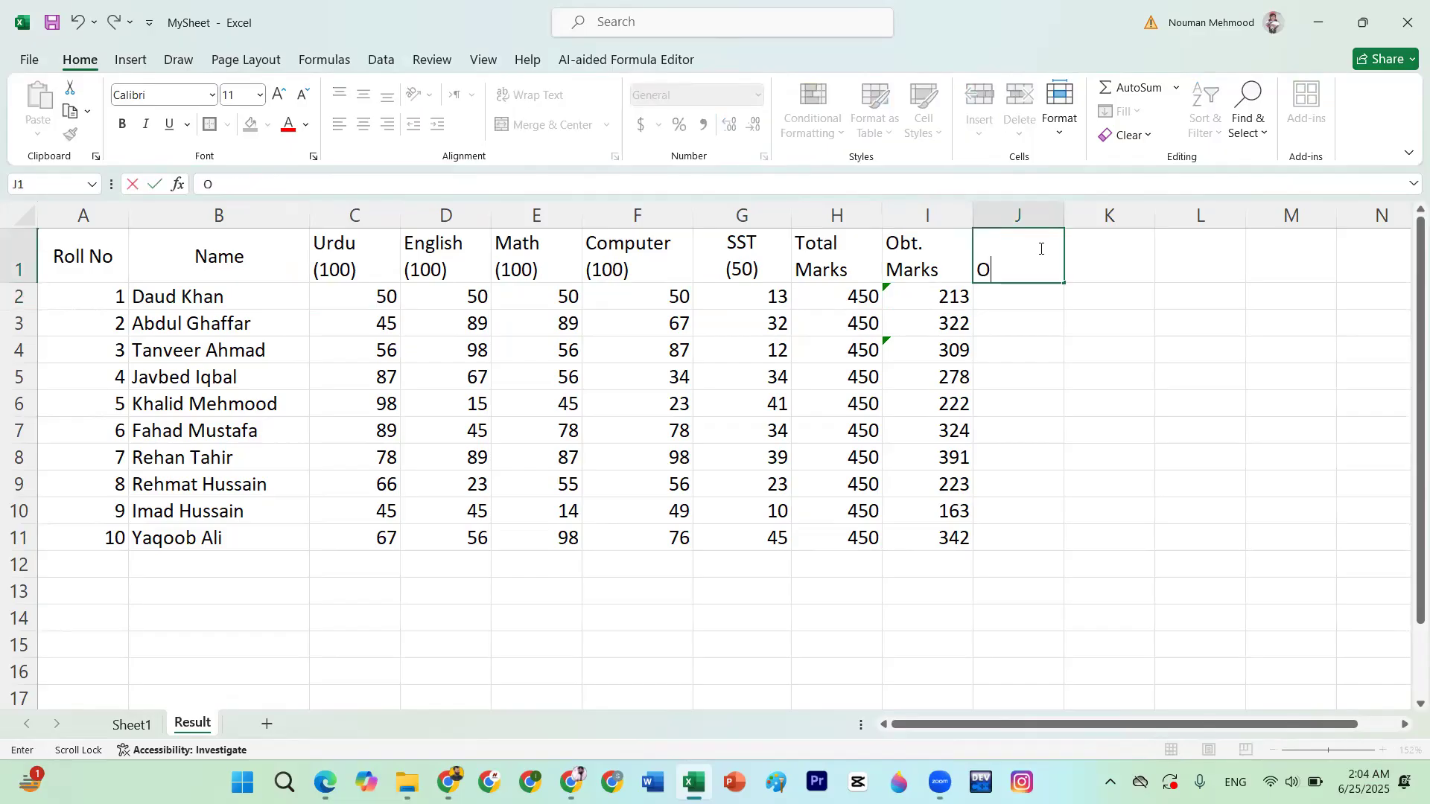
{"action": "type", "text": "bt. Marks"}
{"action": "key", "text": "Return"}
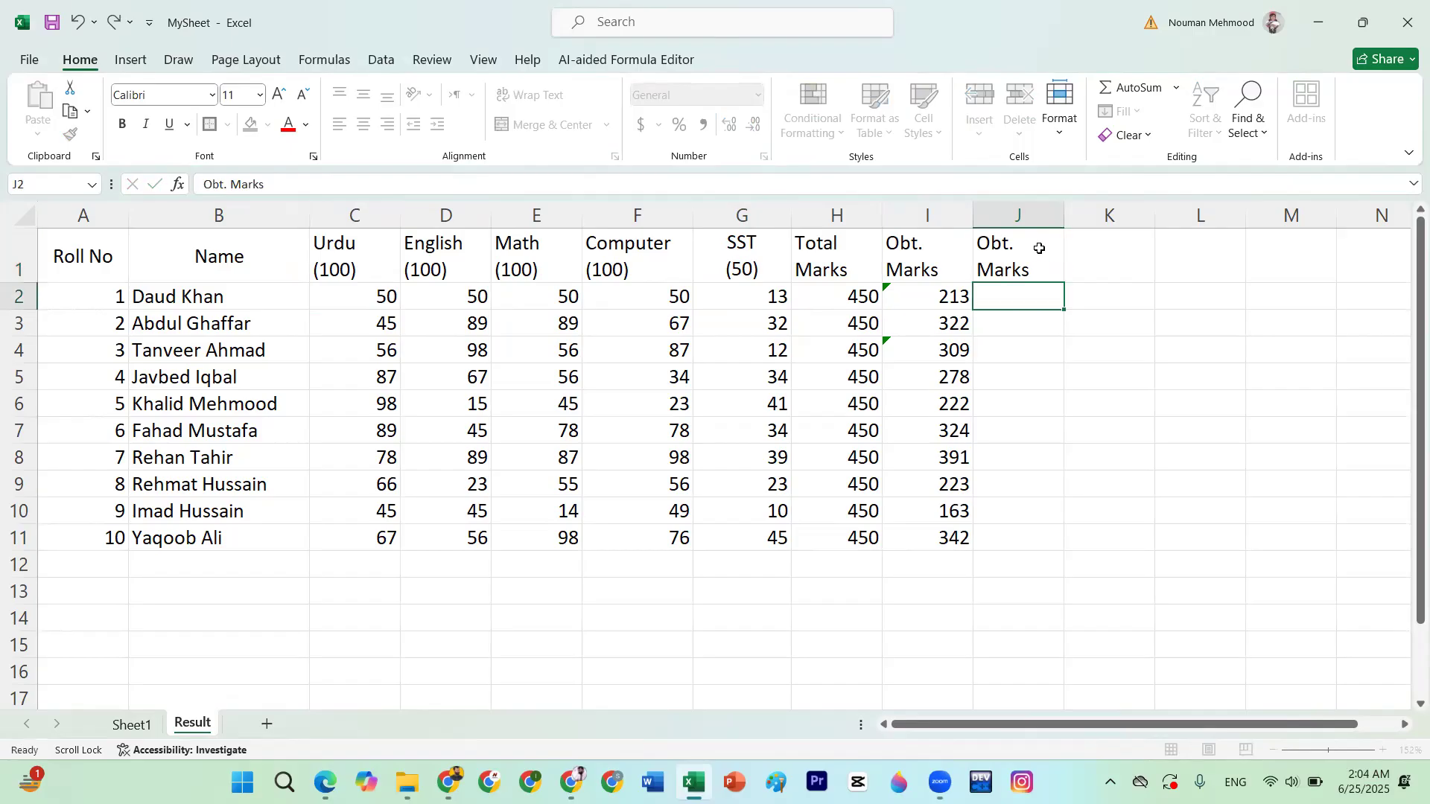
Enter the formula =SUMIF(C2:G2,">=33") in J2 and fill it down to J11
{"action": "double_click", "coordinate": [1016, 312]}
{"action": "type", "text": "=sumif"}
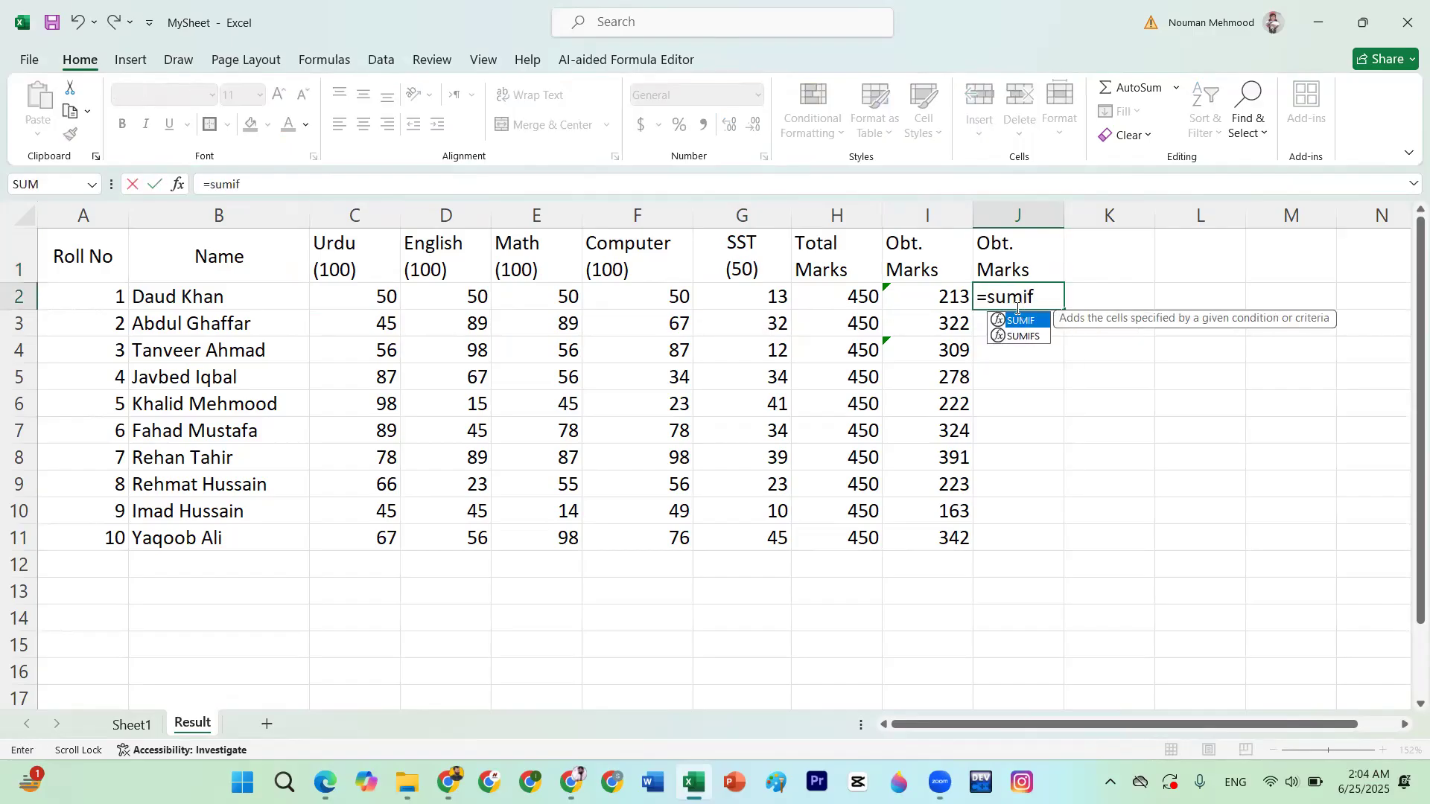
{"action": "type", "text": "("}
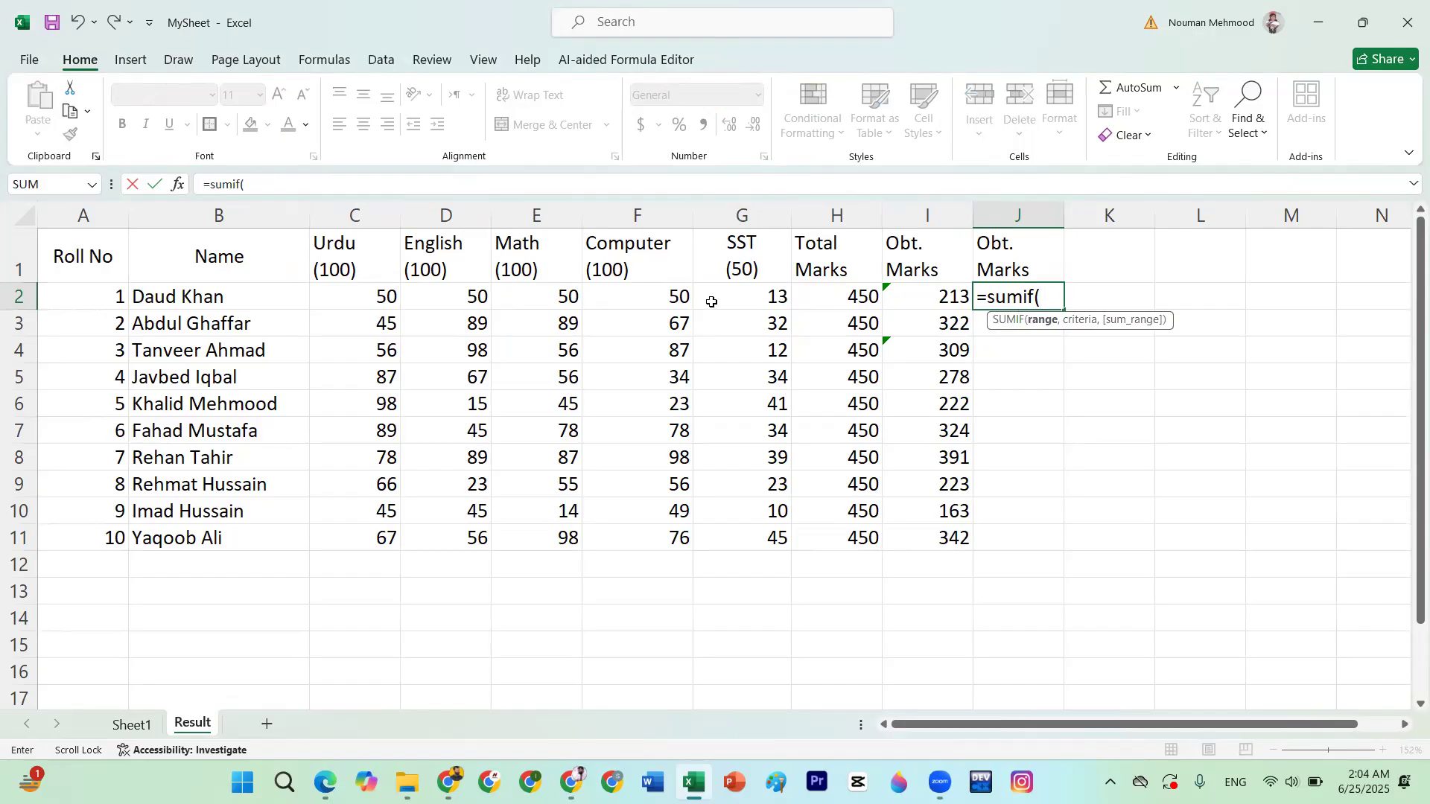
{"action": "left_click_drag", "start_coordinate": [352, 301], "coordinate": [754, 299]}
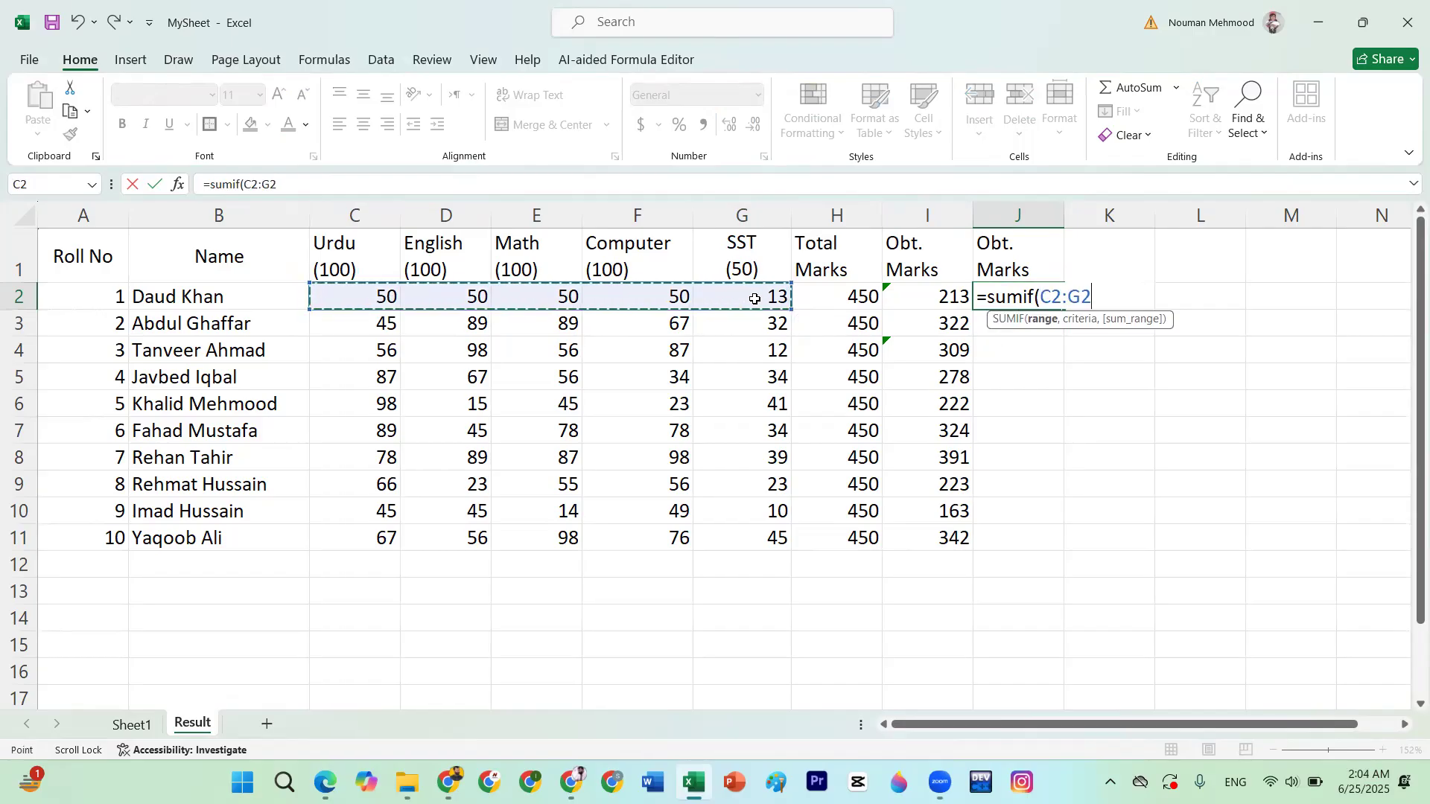
{"action": "type", "text": ",\""}
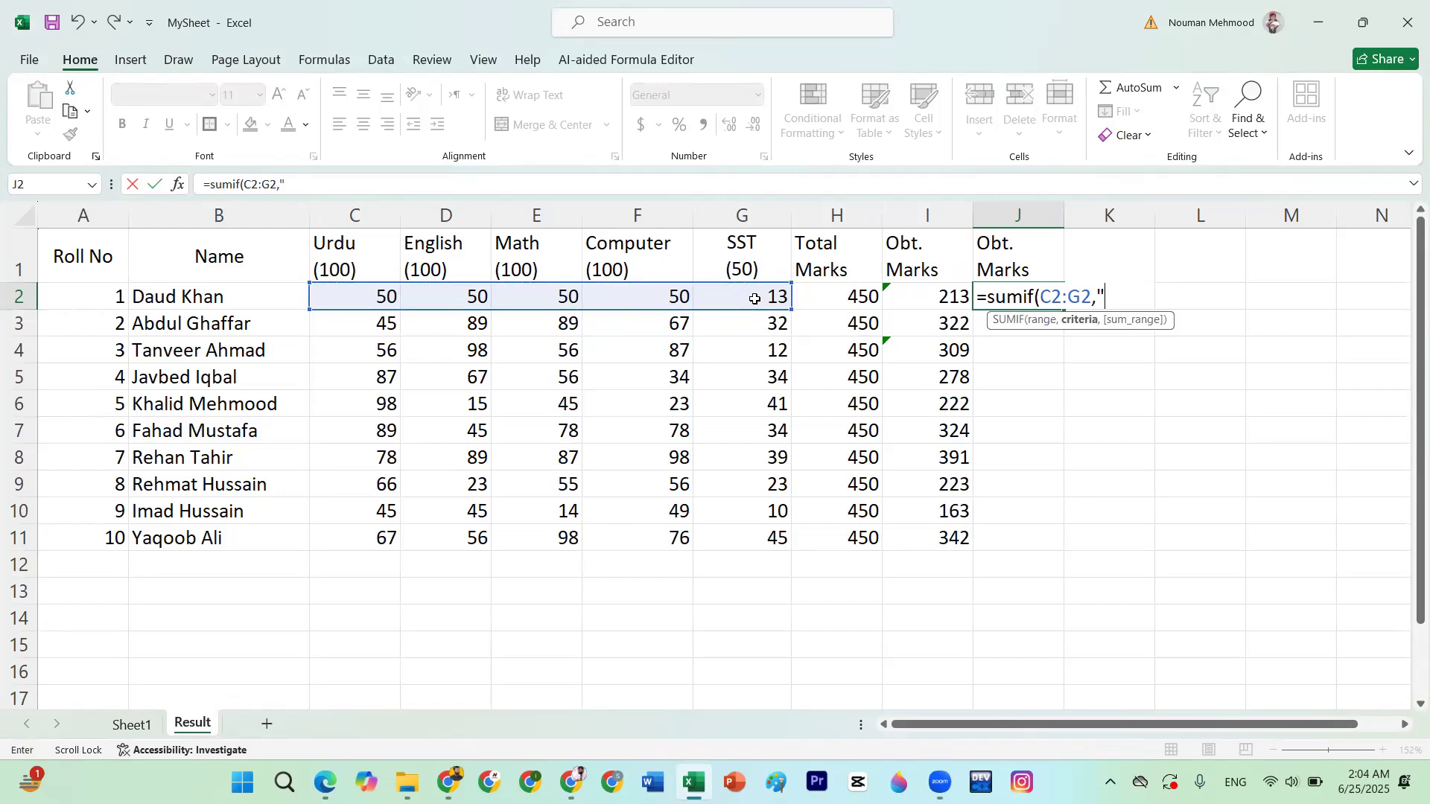
{"action": "type", "text": ">="}
{"action": "type", "text": "33\")"}
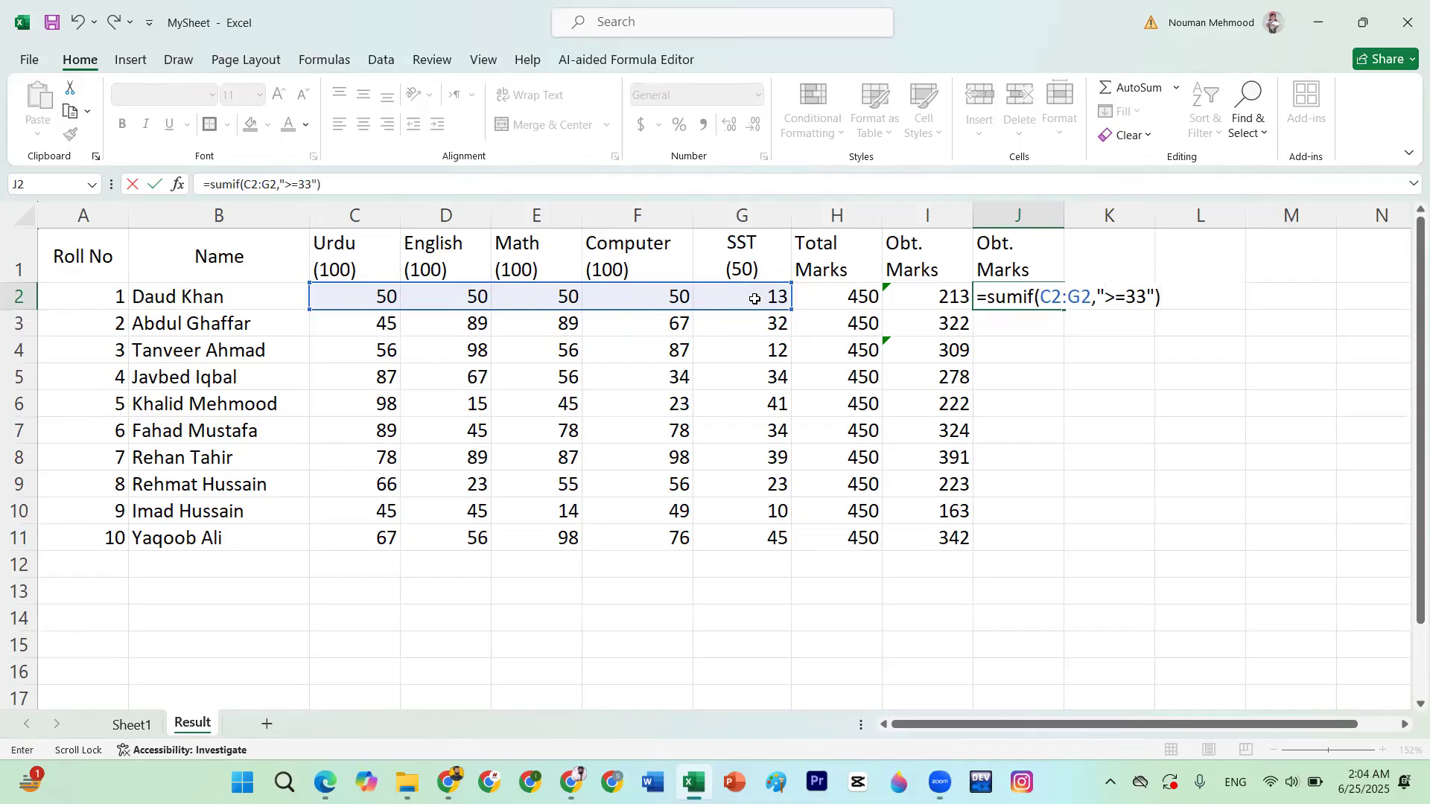
{"action": "key", "text": "Return"}
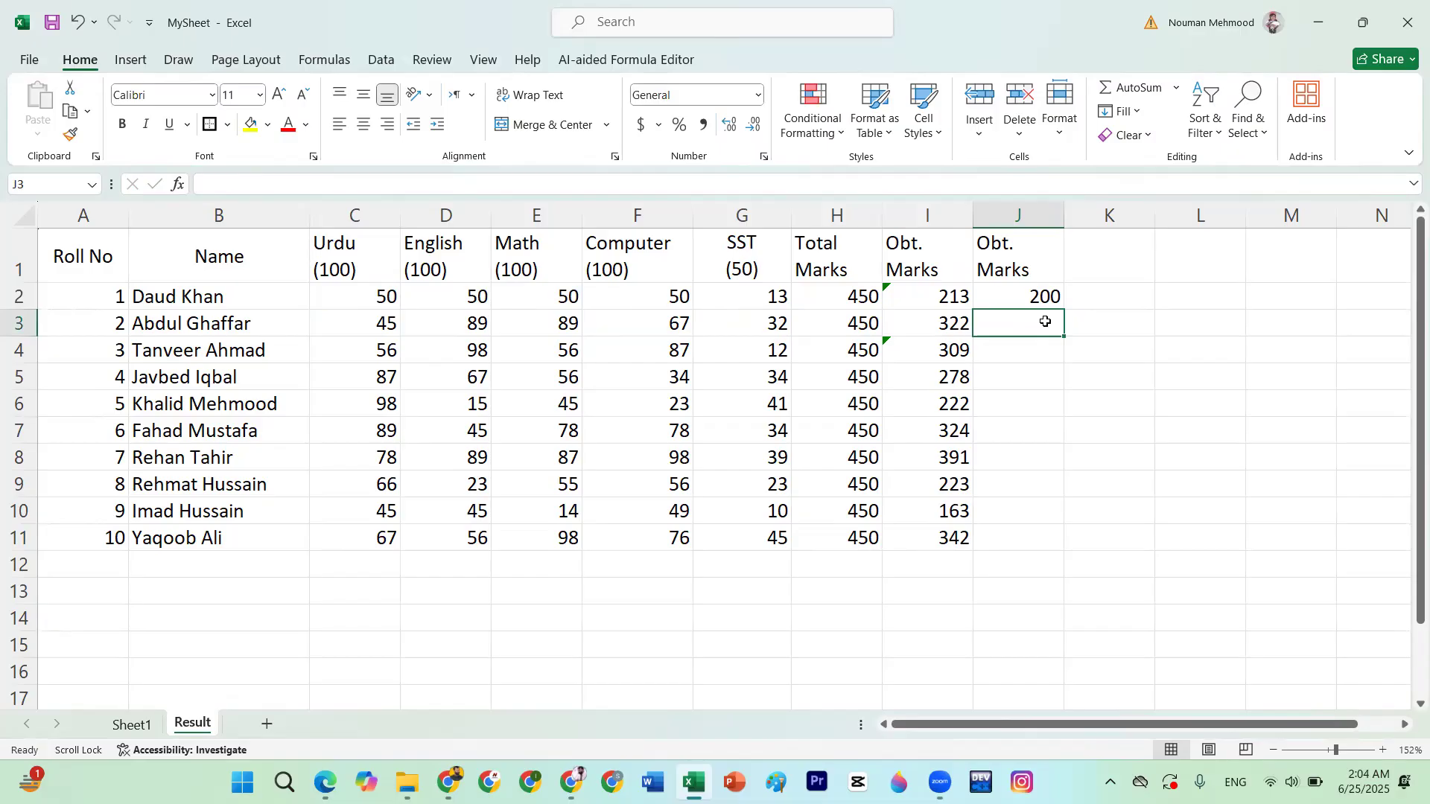
{"action": "left_click", "coordinate": [1043, 295]}
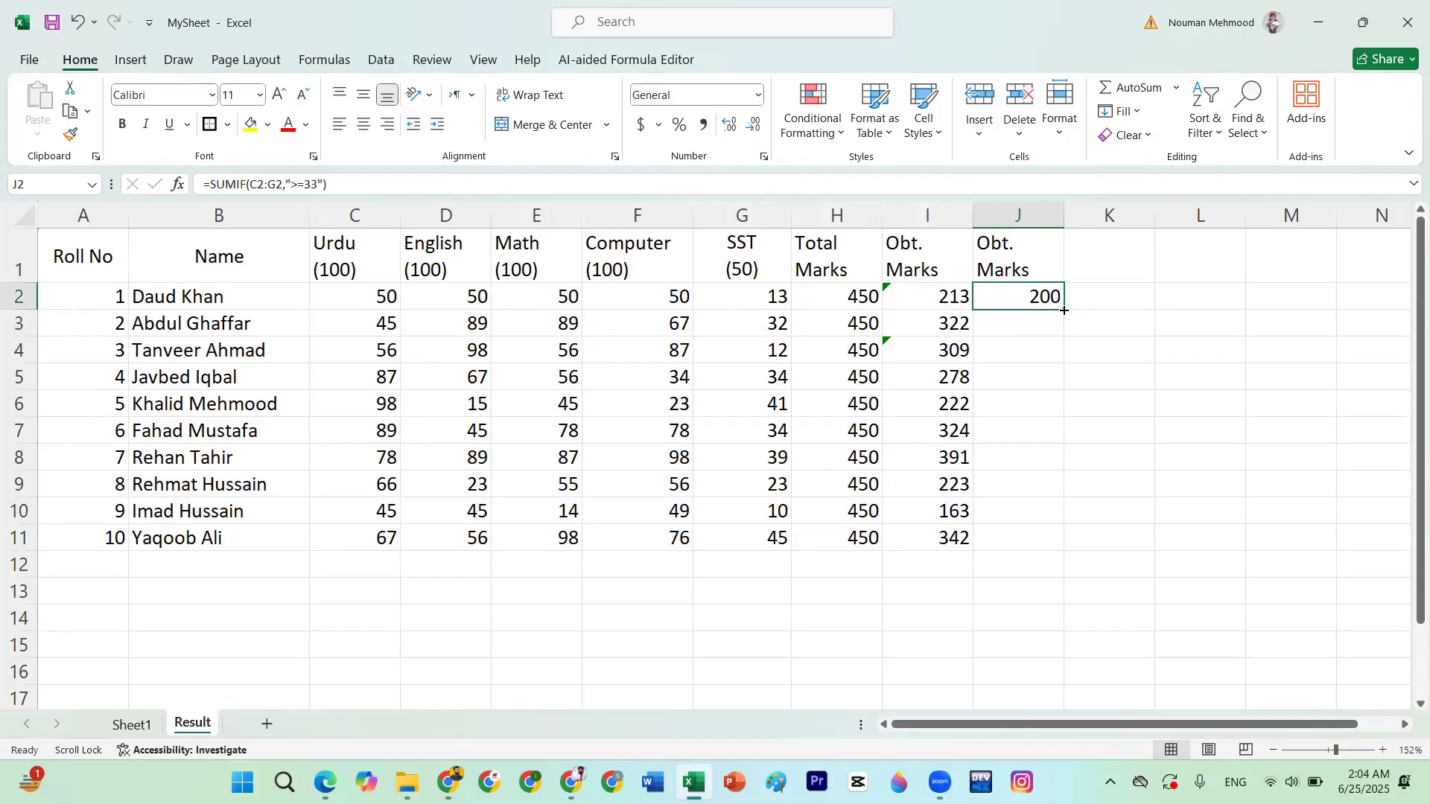
{"action": "double_click", "coordinate": [1063, 310]}
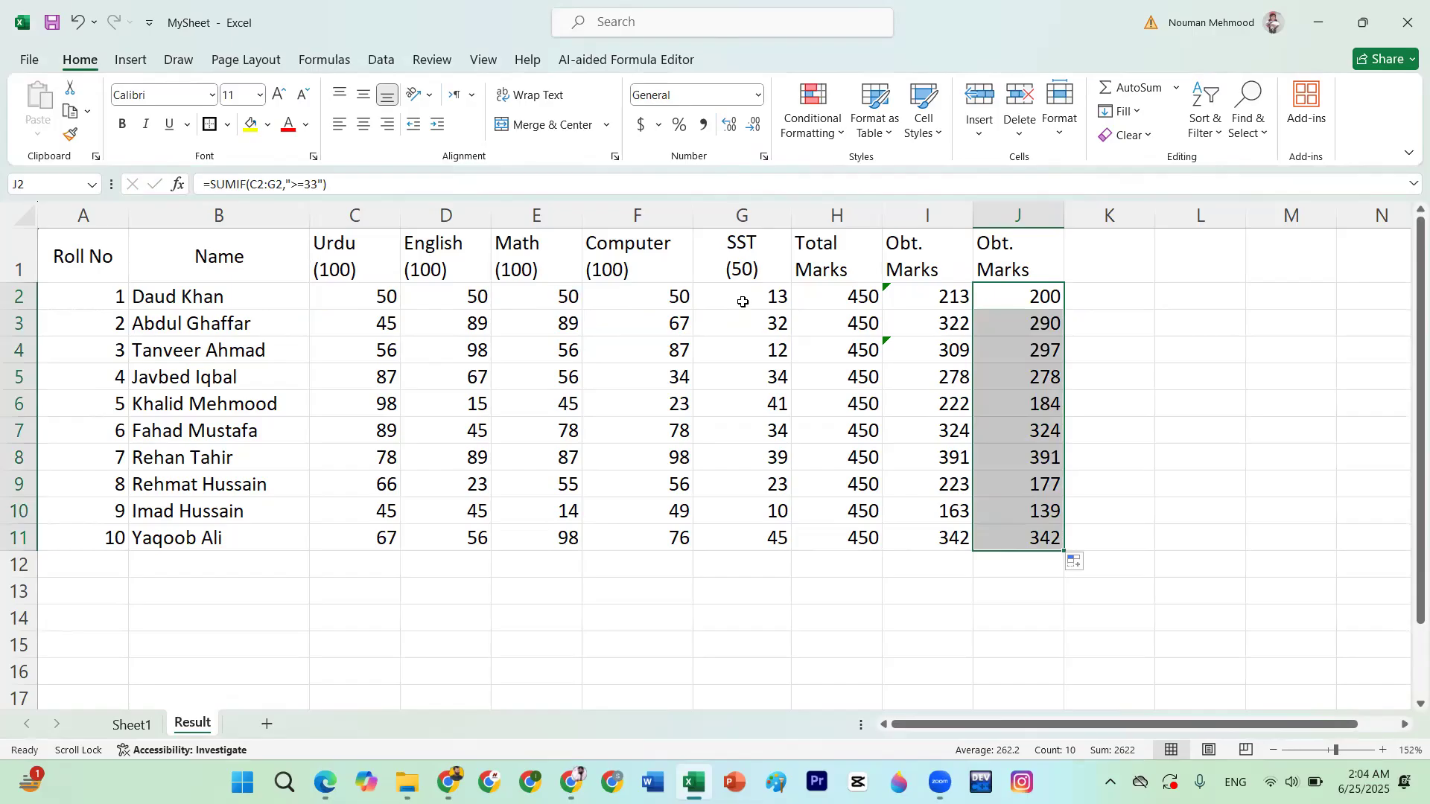
Change the first student's SST mark in G2 to 20
{"action": "left_click", "coordinate": [743, 302]}
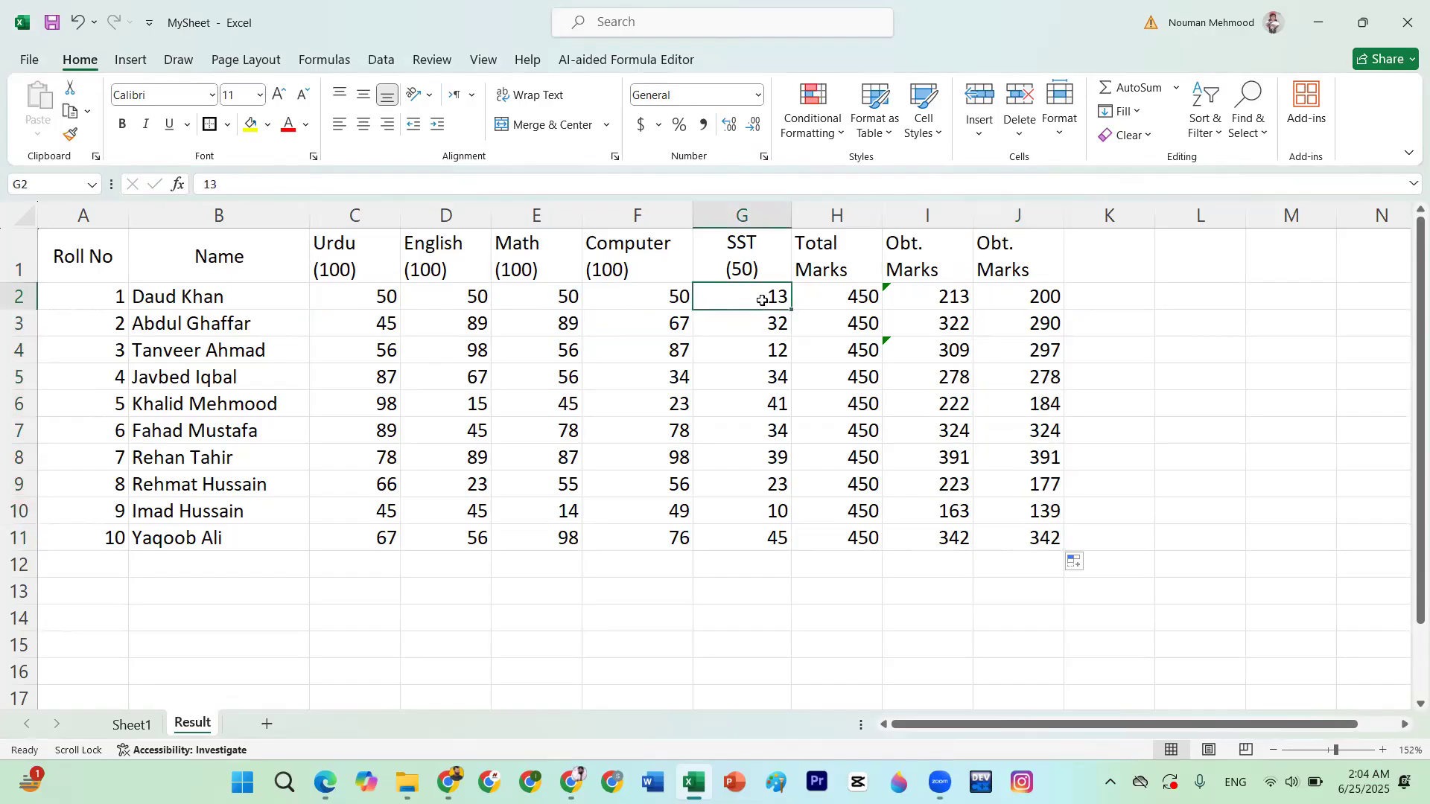
{"action": "type", "text": "20"}
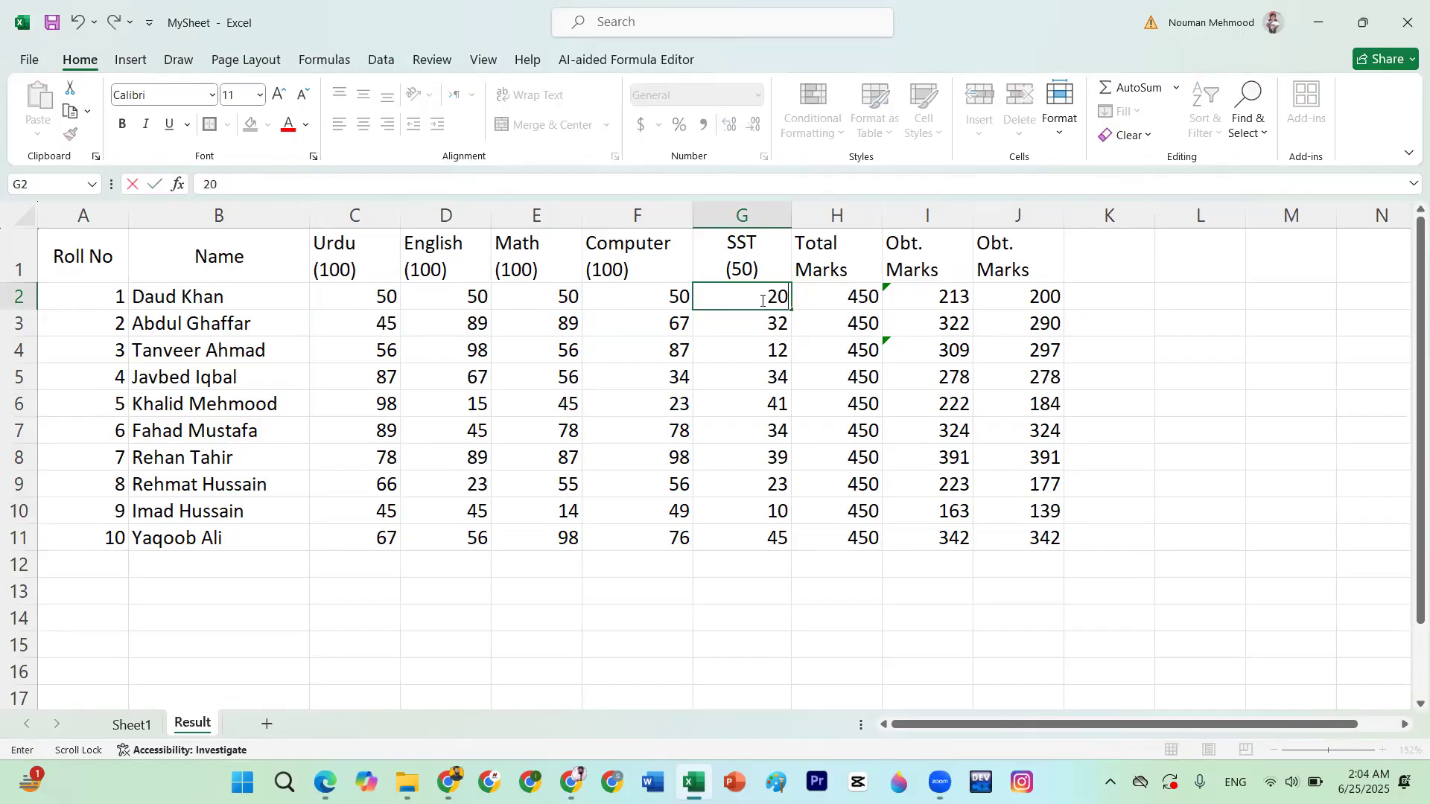
{"action": "key", "text": "Return"}
Examine the SUMIF formula in J2, comparing its pass-mark criterion with the SST mark in G2
{"action": "left_click", "coordinate": [1014, 293]}
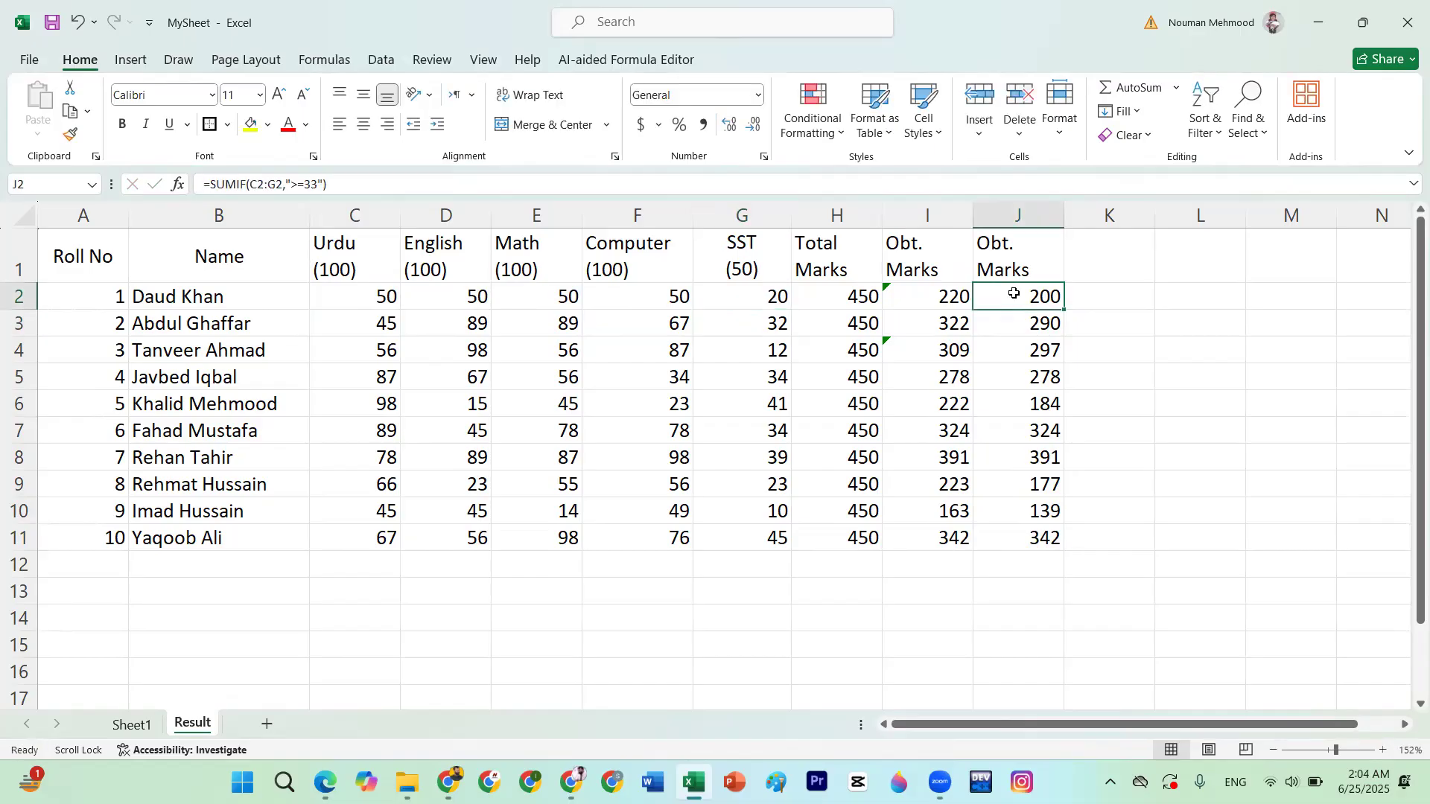
{"action": "left_click", "coordinate": [738, 298]}
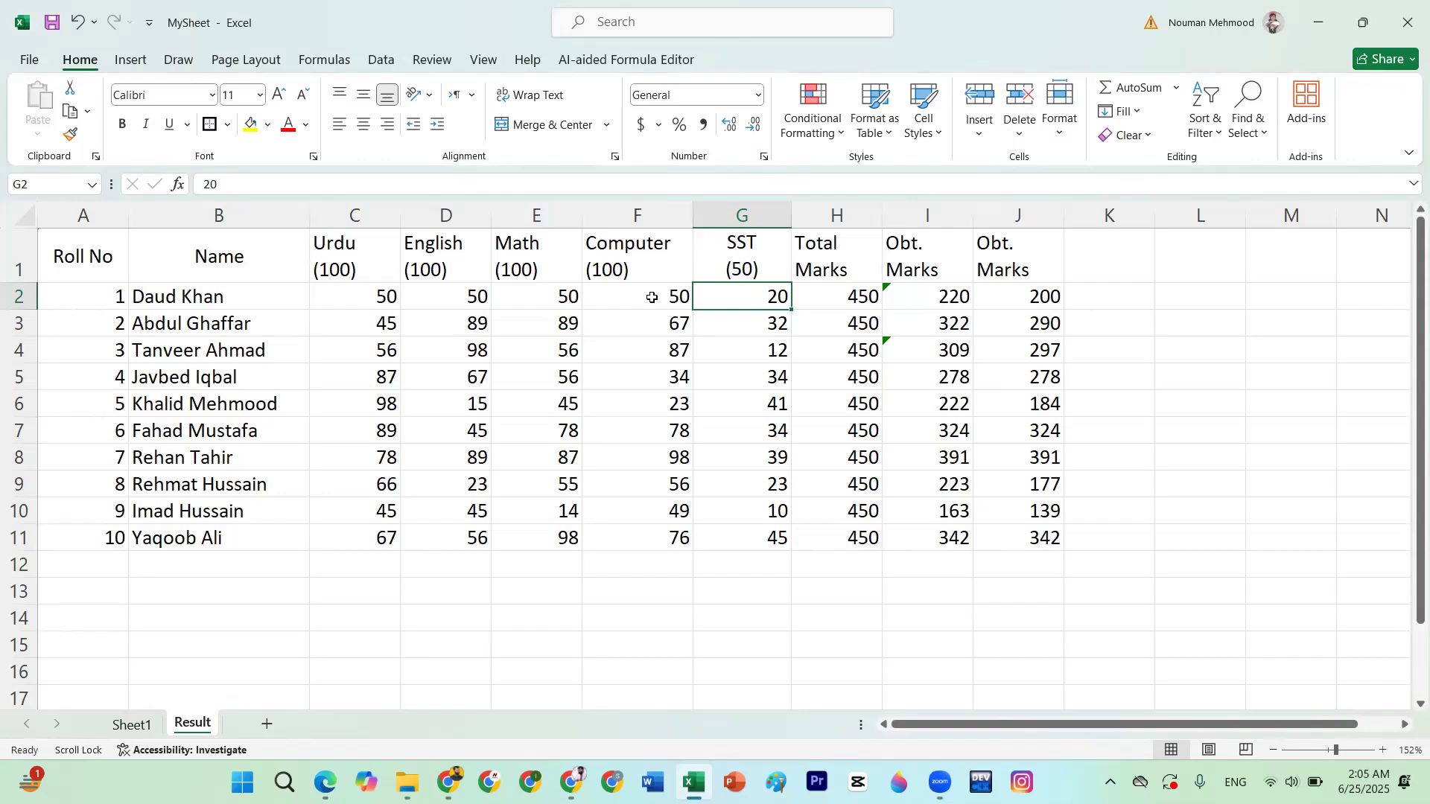
{"action": "left_click", "coordinate": [1043, 296]}
{"action": "double_click", "coordinate": [1042, 295]}
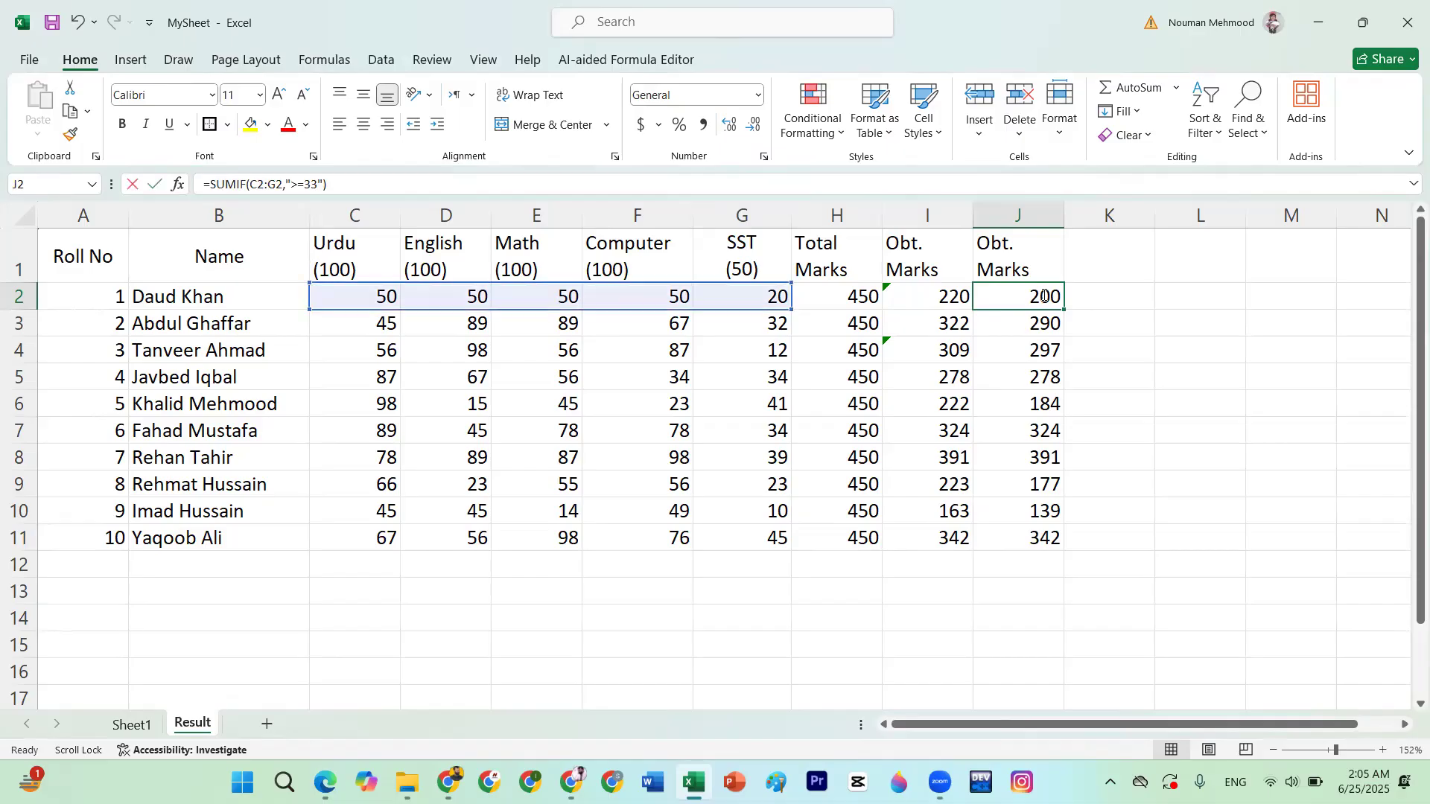
{"action": "left_click_drag", "start_coordinate": [1159, 296], "coordinate": [1139, 297]}
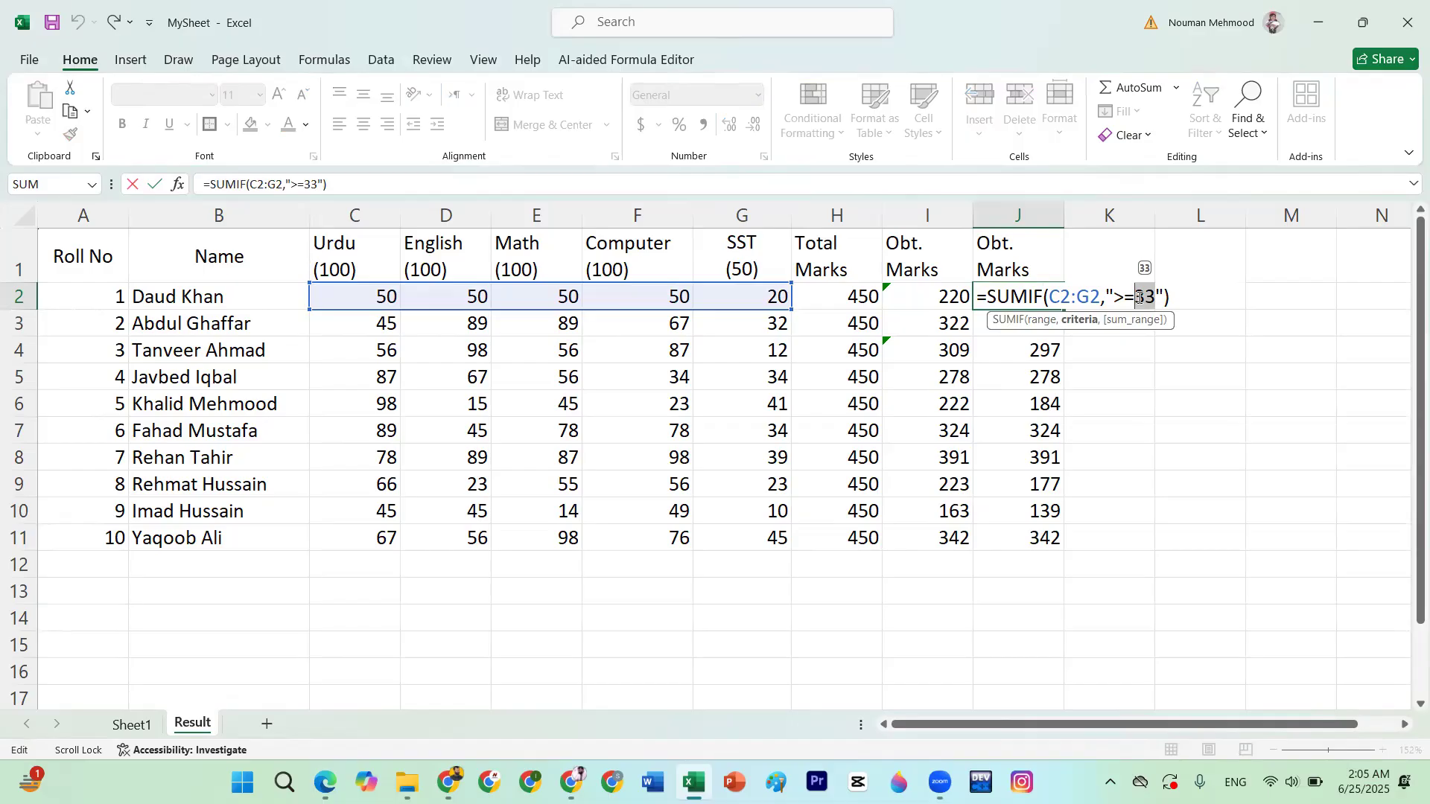
{"action": "key", "text": "Return"}
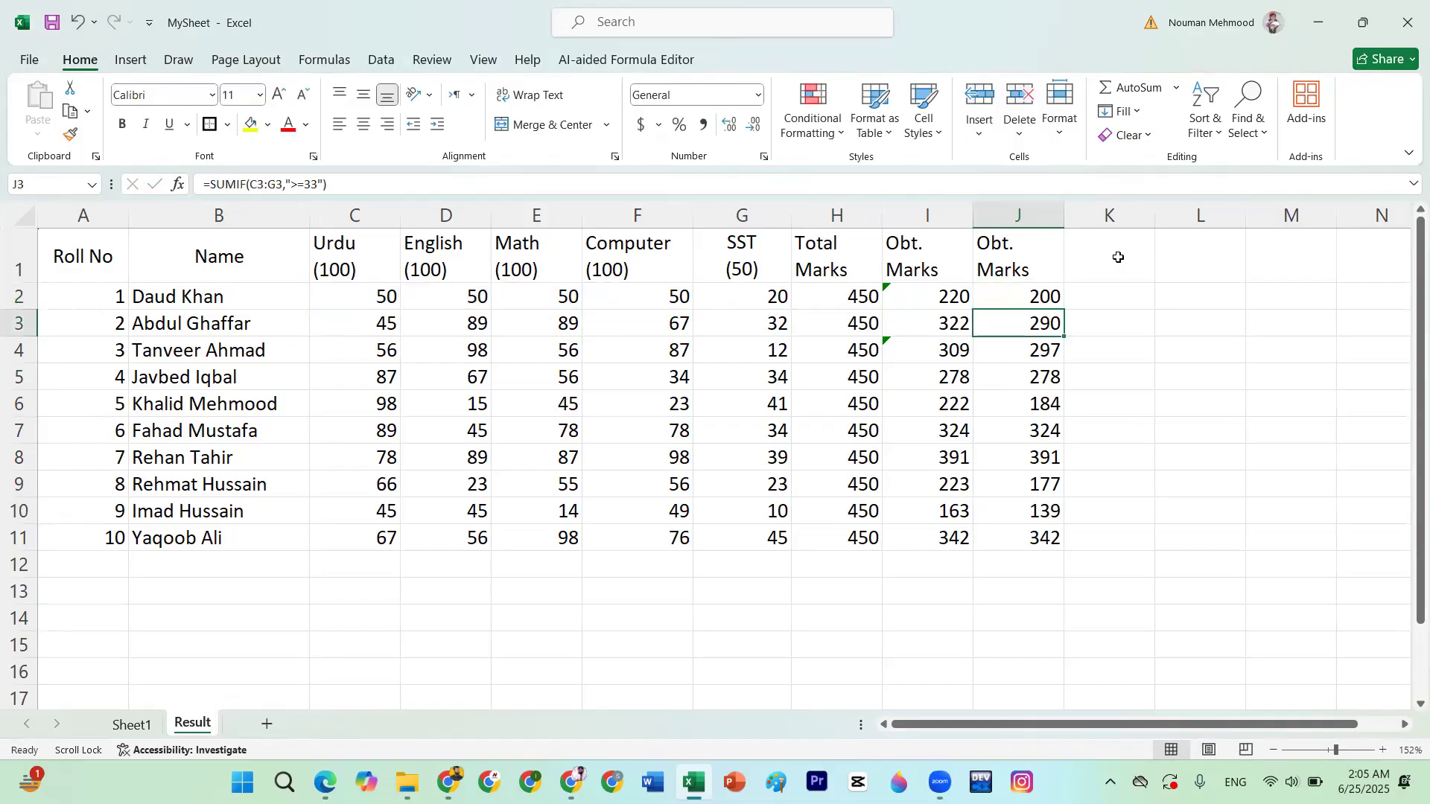
Add a third Obt. Marks heading in K1
{"action": "left_click", "coordinate": [1118, 257]}
{"action": "type", "text": "Obt."}
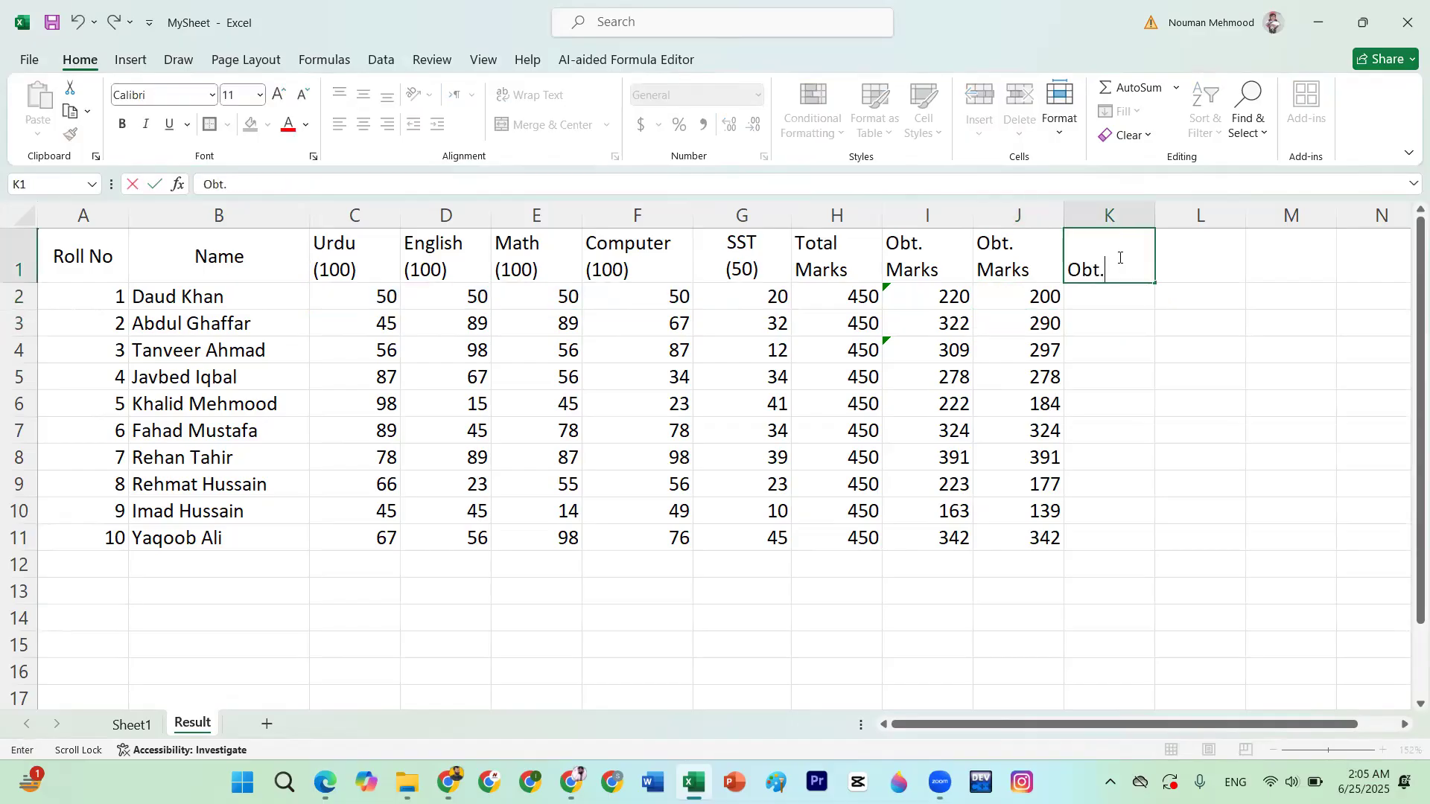
{"action": "type", "text": " Marks"}
{"action": "key", "text": "Return"}
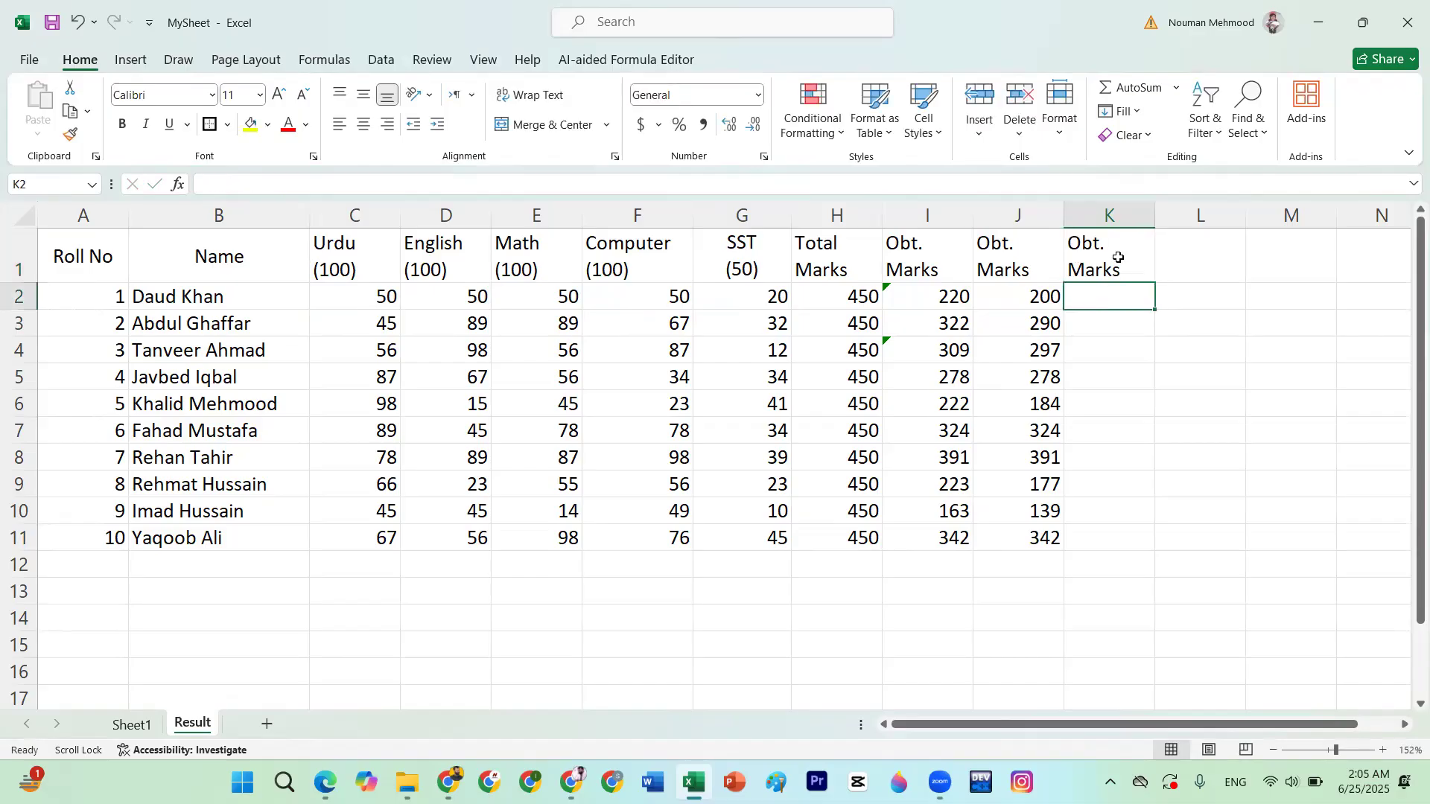
Enter the formula =SUMIF(C2:F2,">=33")+SUMIF(G2,">=17") in K2 and fill it down to K11
{"action": "type", "text": "=s"}
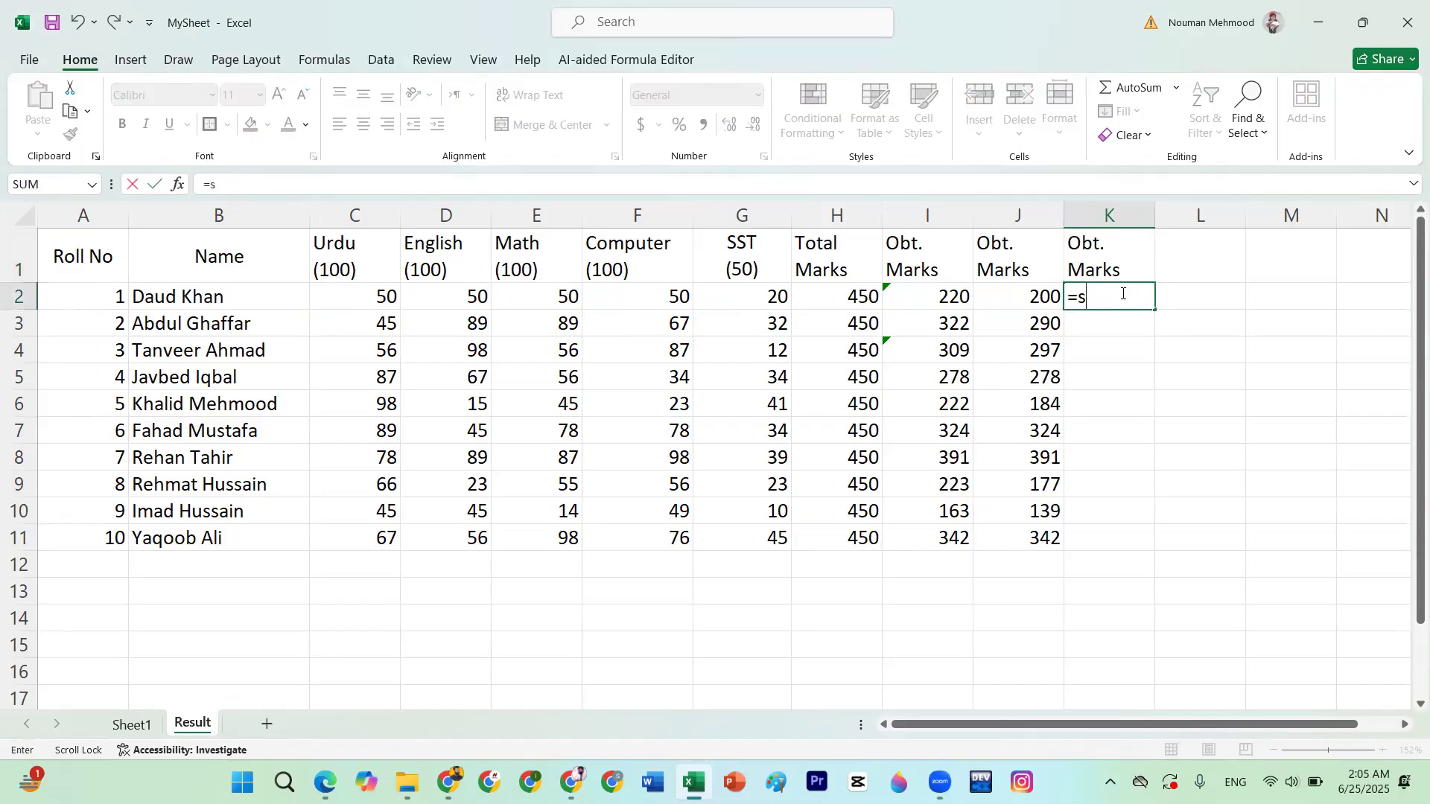
{"action": "type", "text": "umif("}
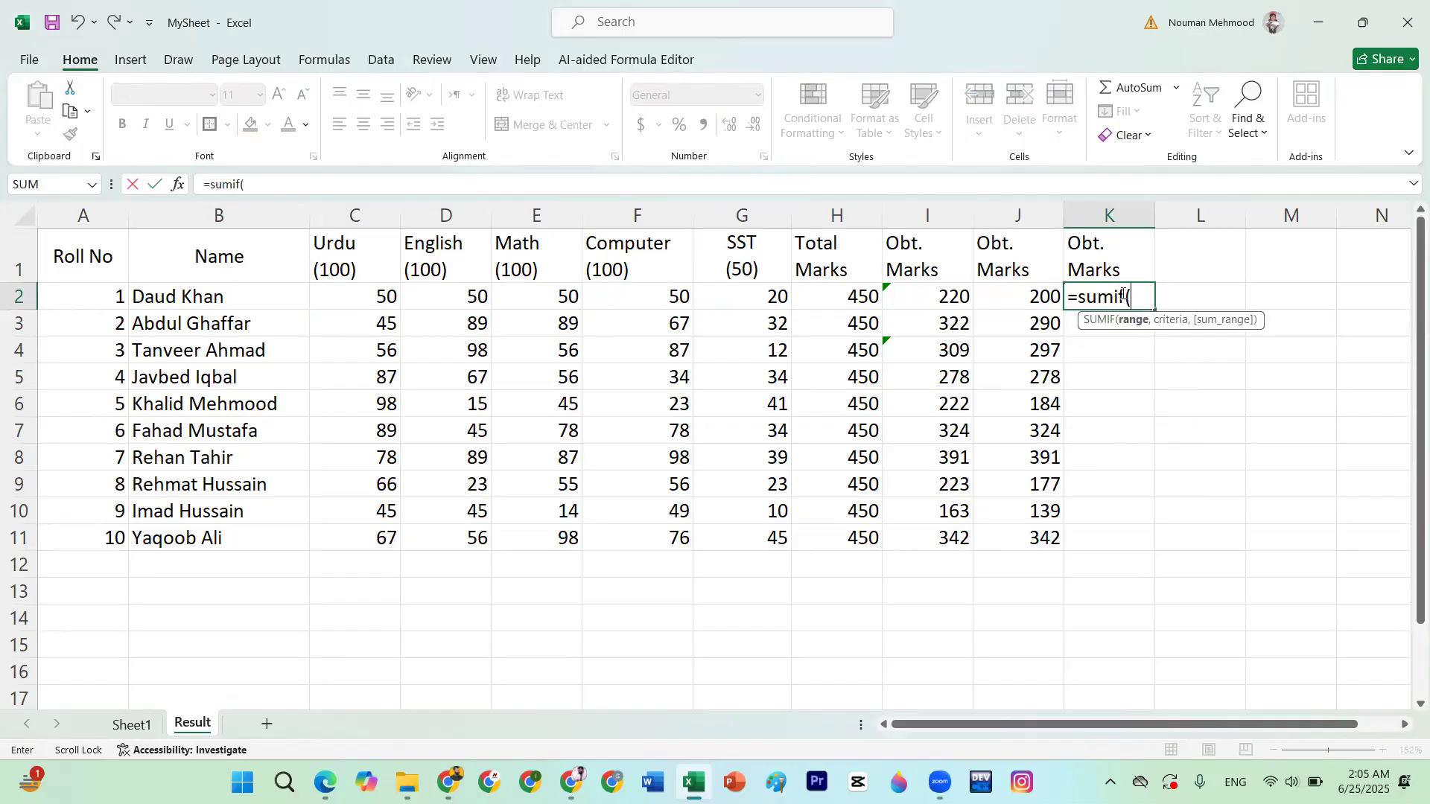
{"action": "left_click_drag", "start_coordinate": [376, 297], "coordinate": [650, 295]}
{"action": "type", "text": ",\">=33"}
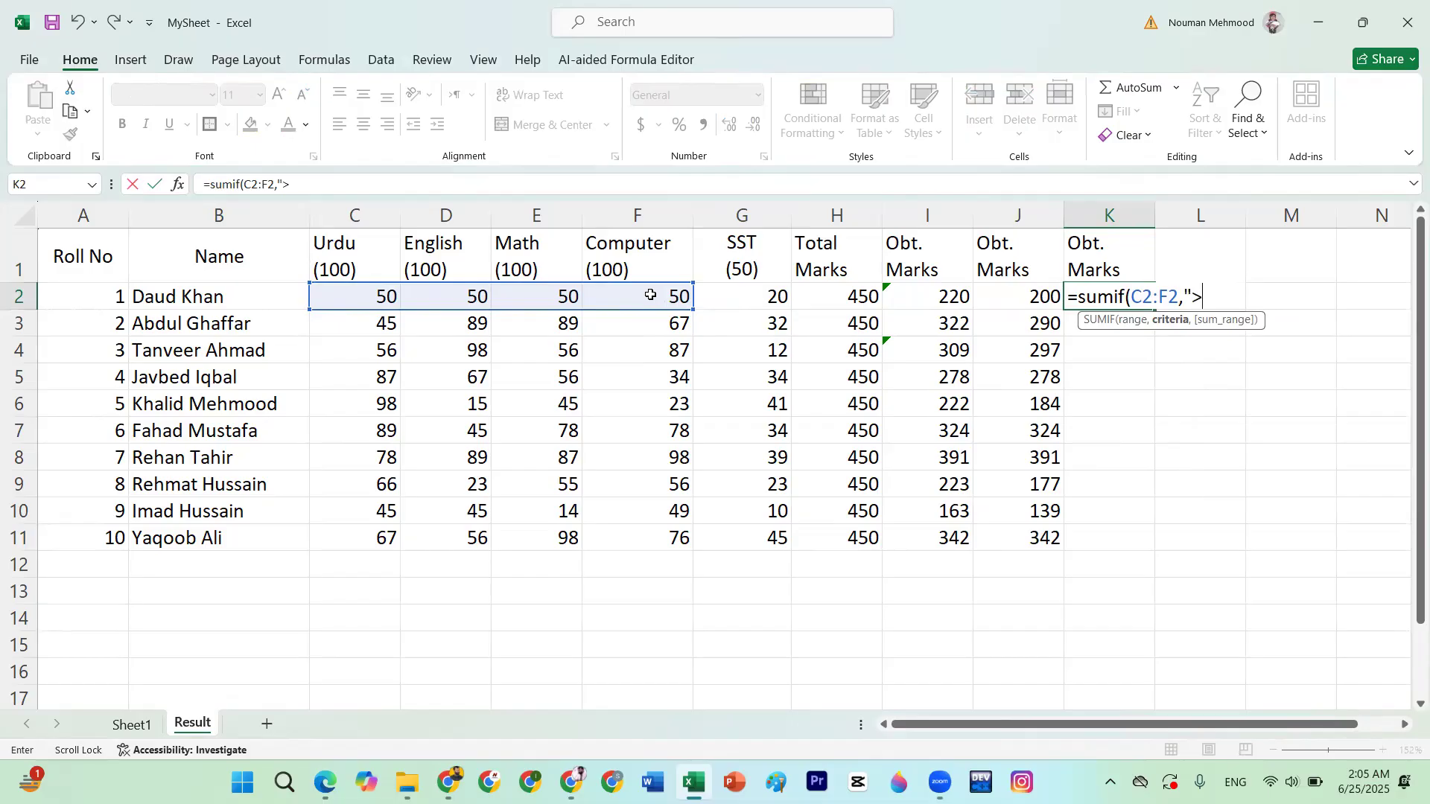
{"action": "type", "text": "\")+"}
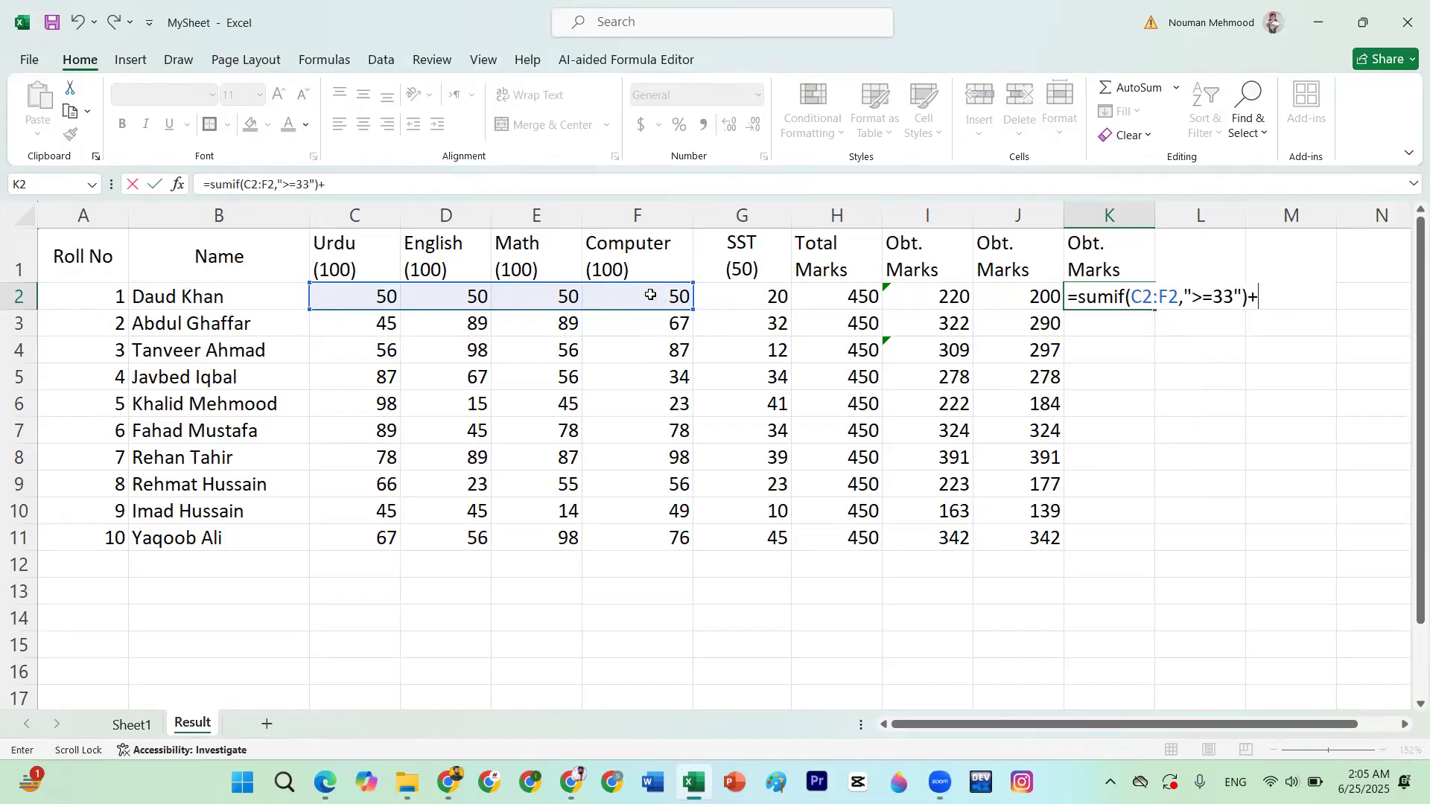
{"action": "type", "text": "sumif("}
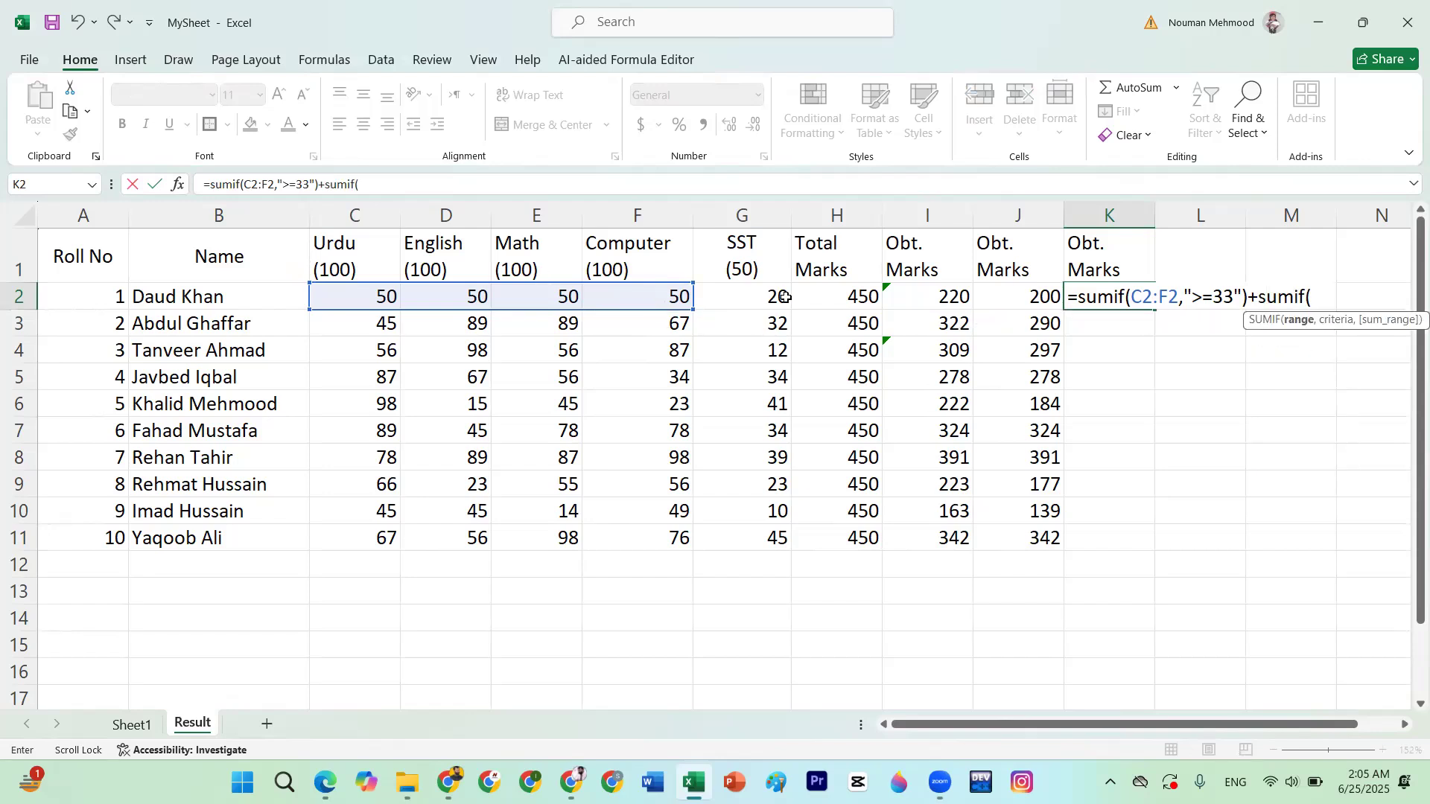
{"action": "left_click", "coordinate": [752, 301]}
{"action": "type", "text": ","}
{"action": "type", "text": "\">=17"}
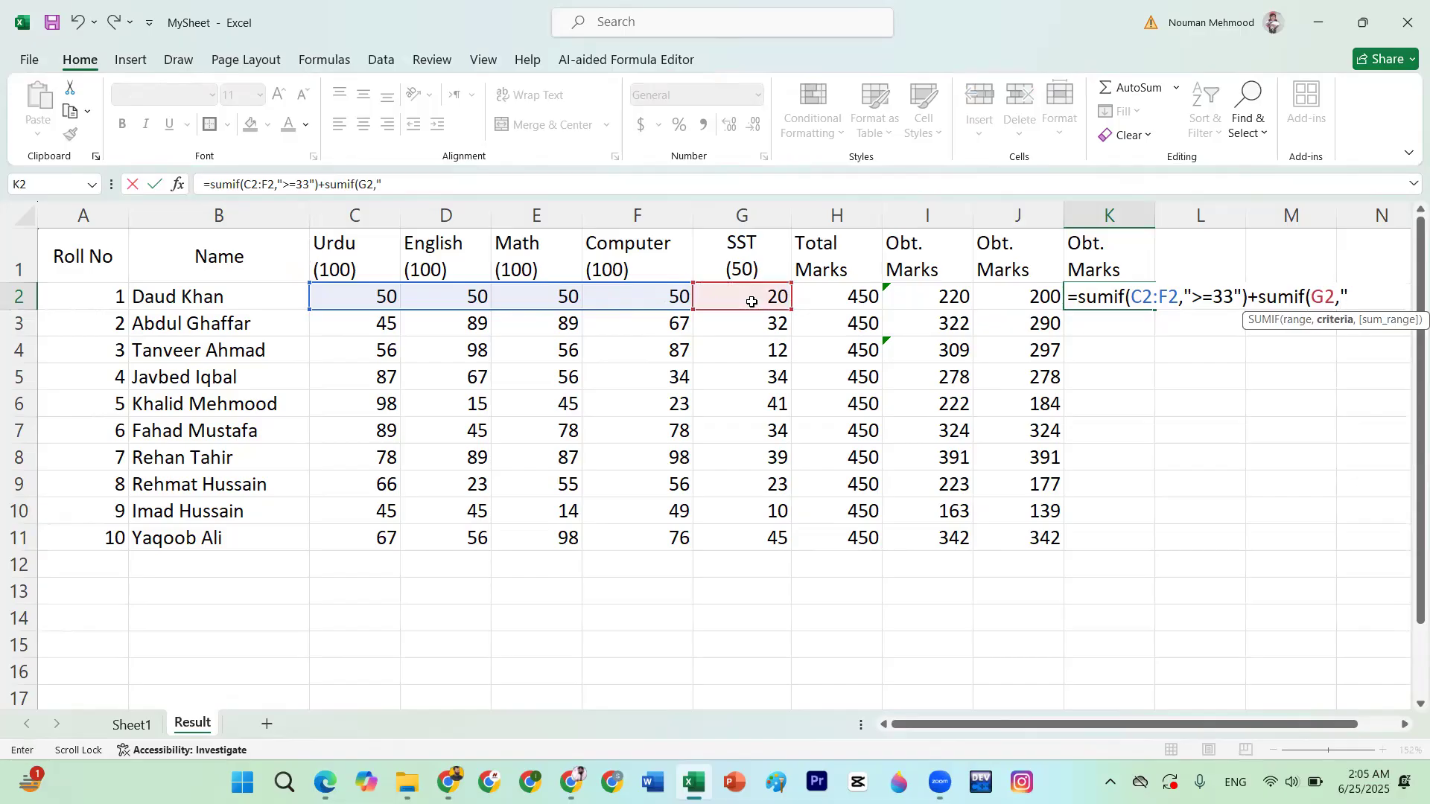
{"action": "type", "text": "\")"}
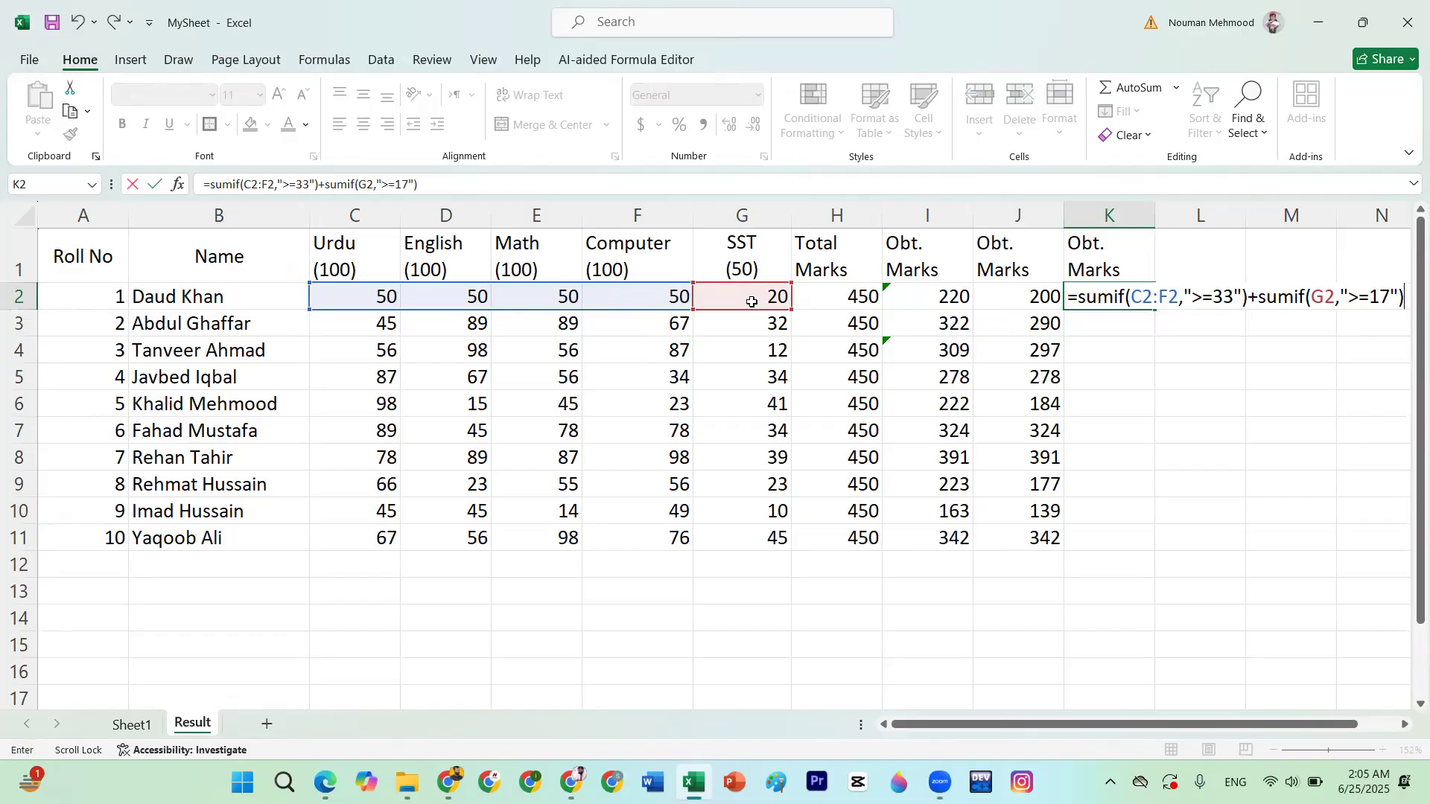
{"action": "key", "text": "Return"}
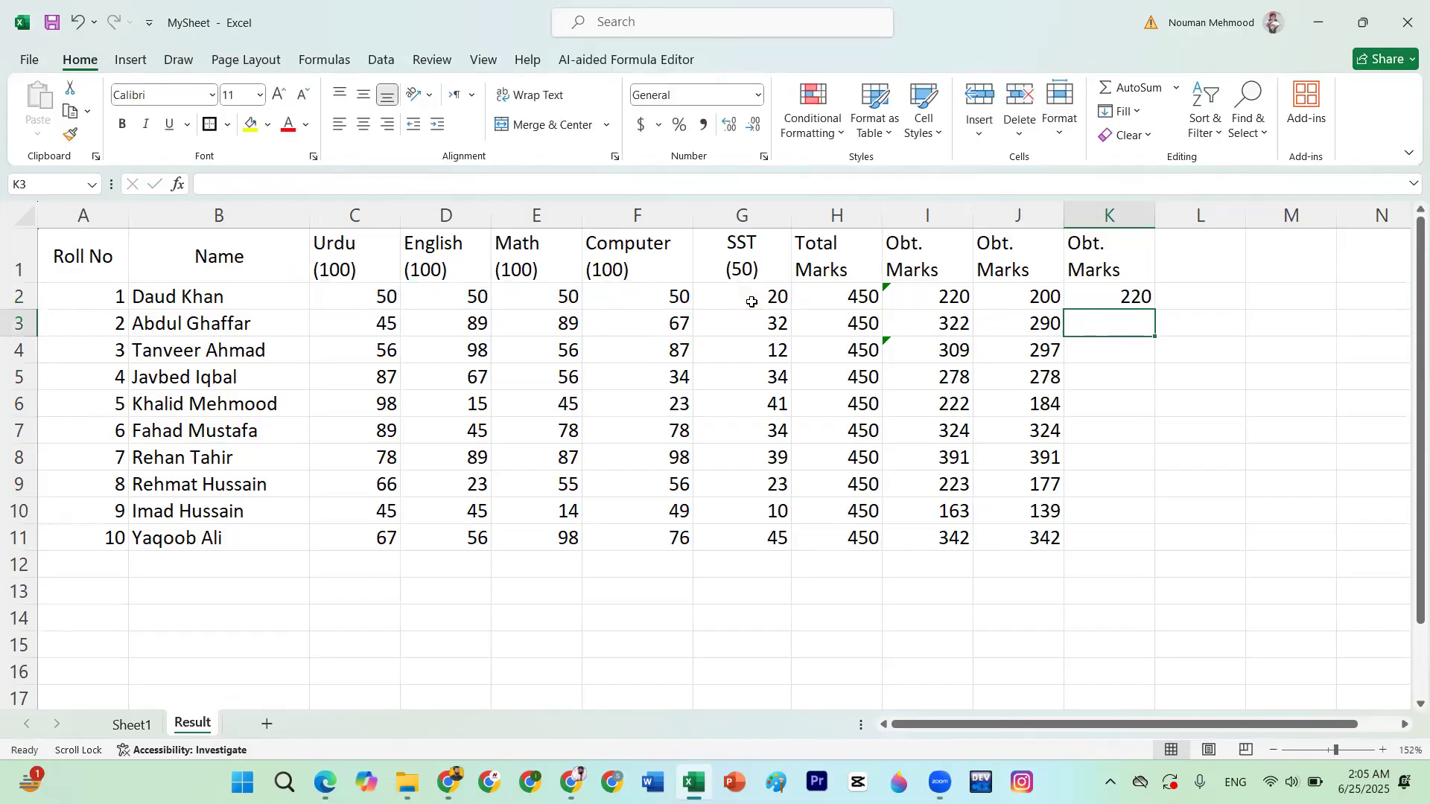
{"action": "left_click", "coordinate": [1128, 299]}
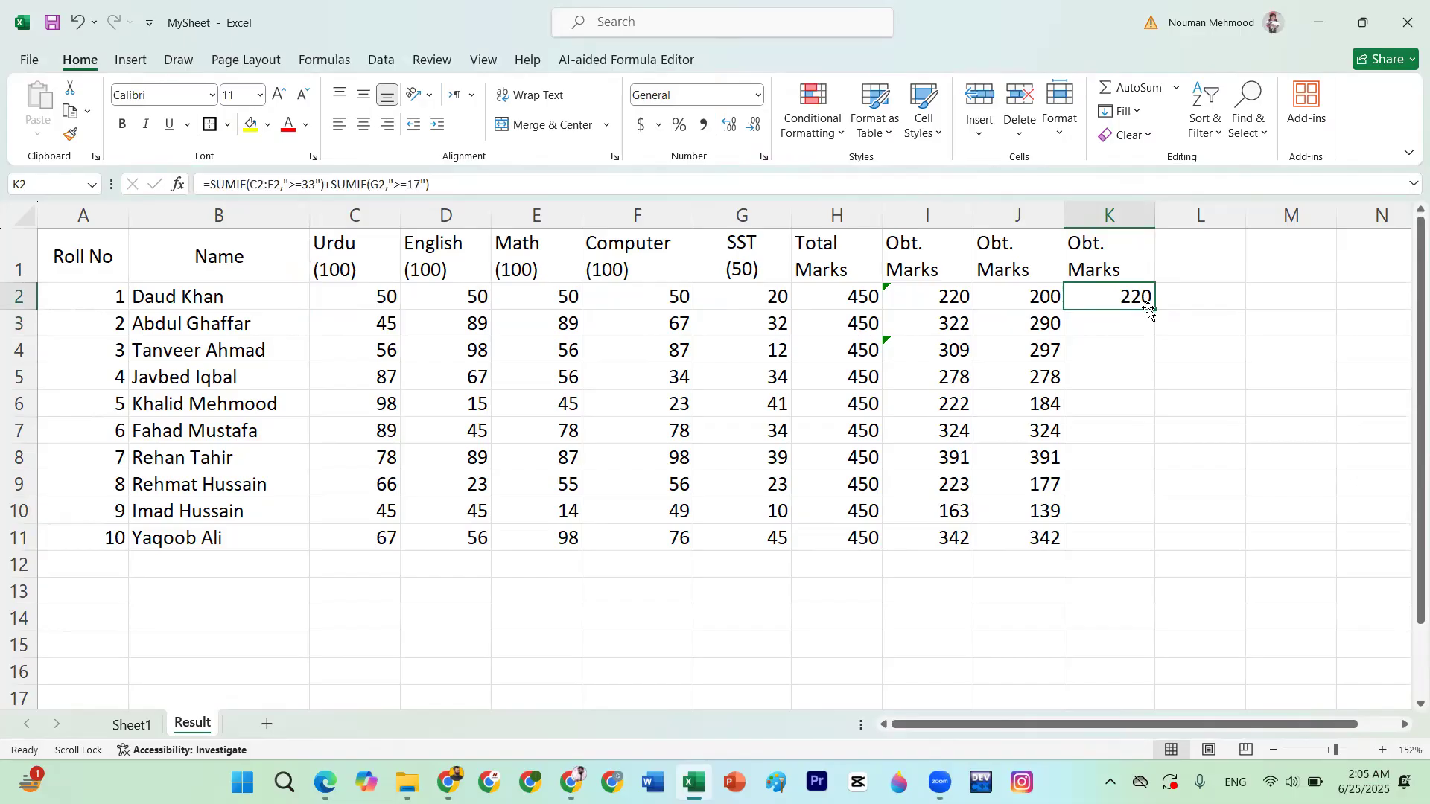
{"action": "left_click_drag", "start_coordinate": [1154, 309], "coordinate": [1131, 548]}
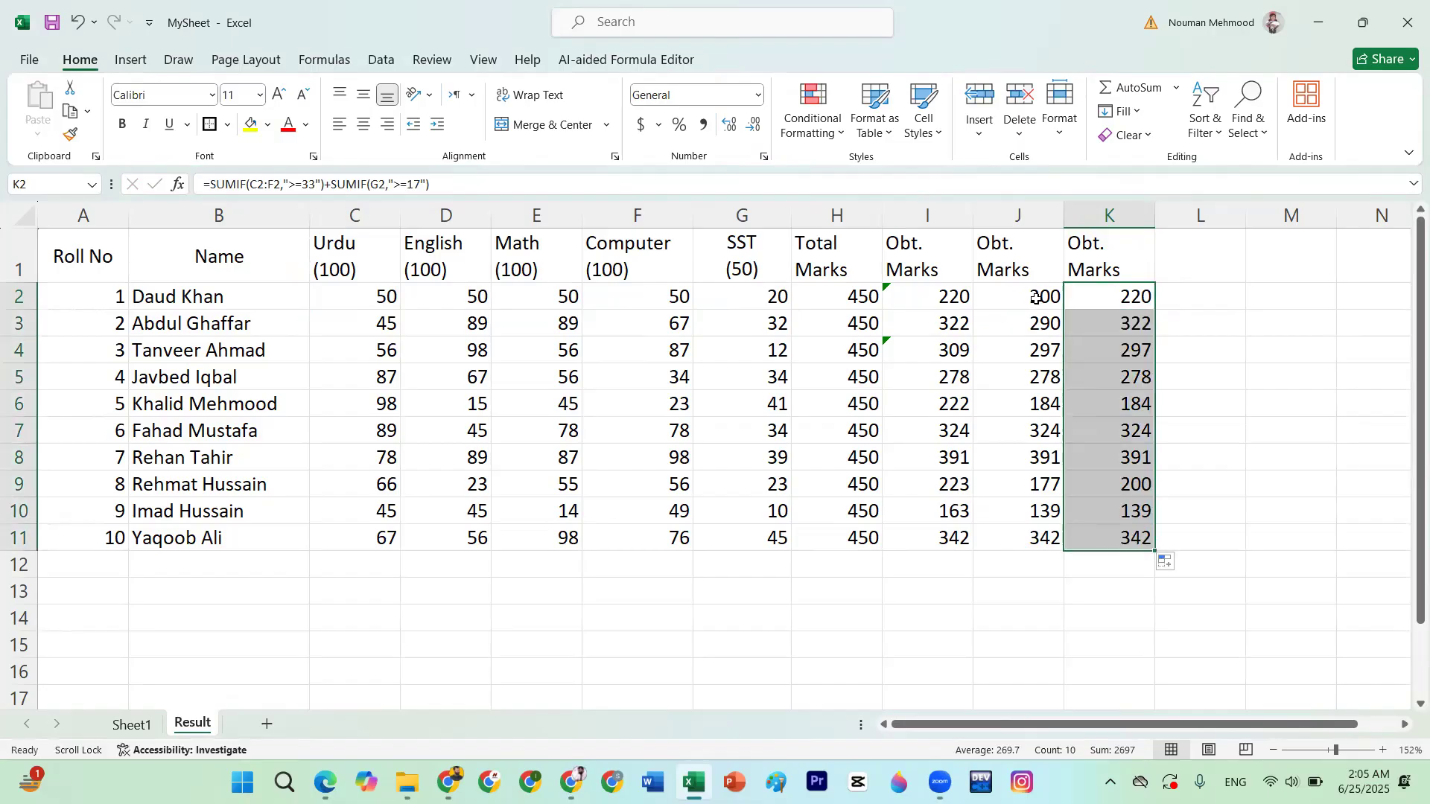
Compare J2 with the SST mark in G2, and examine the ranges and criteria of both SUMIF parts in K2
{"action": "left_click", "coordinate": [1035, 298]}
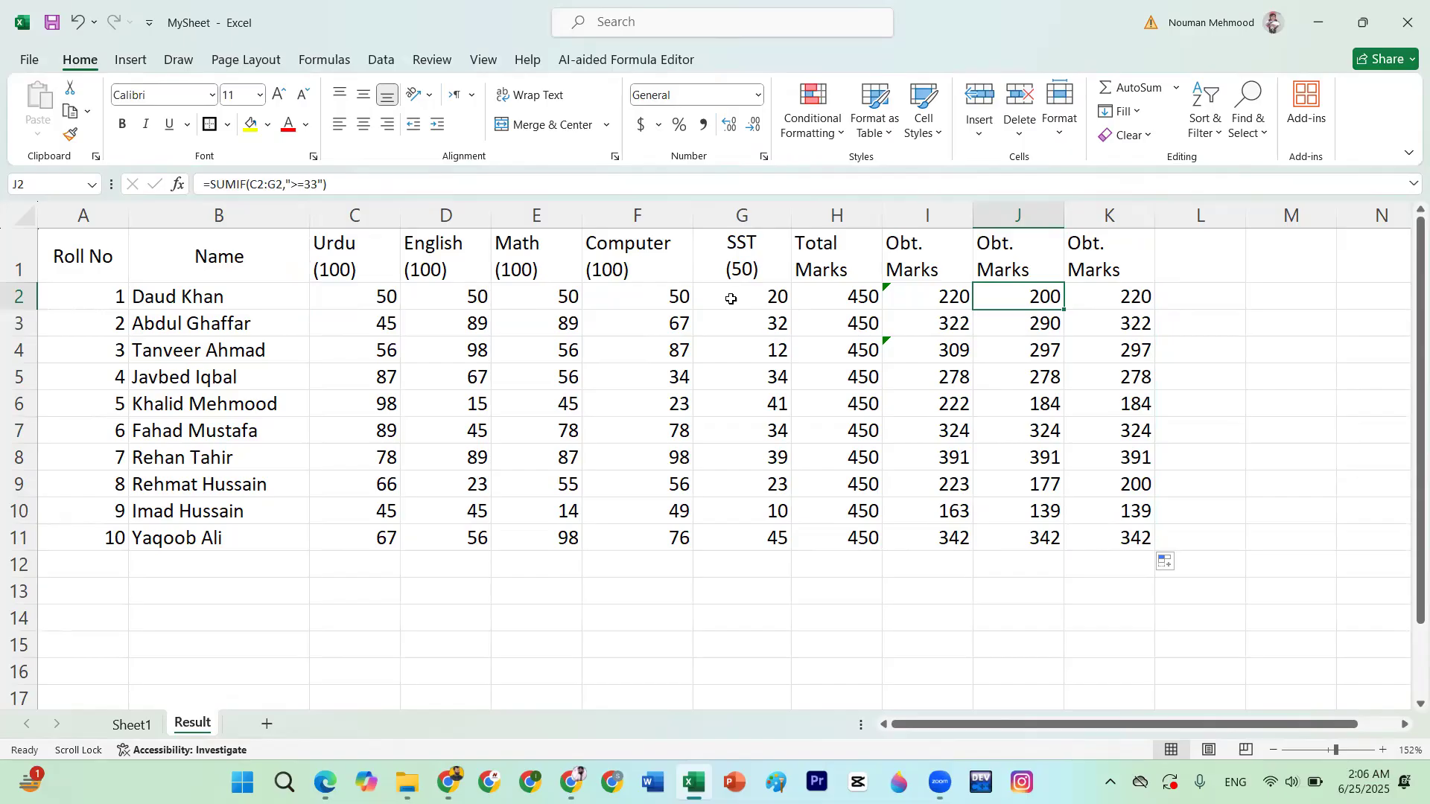
{"action": "left_click", "coordinate": [768, 298]}
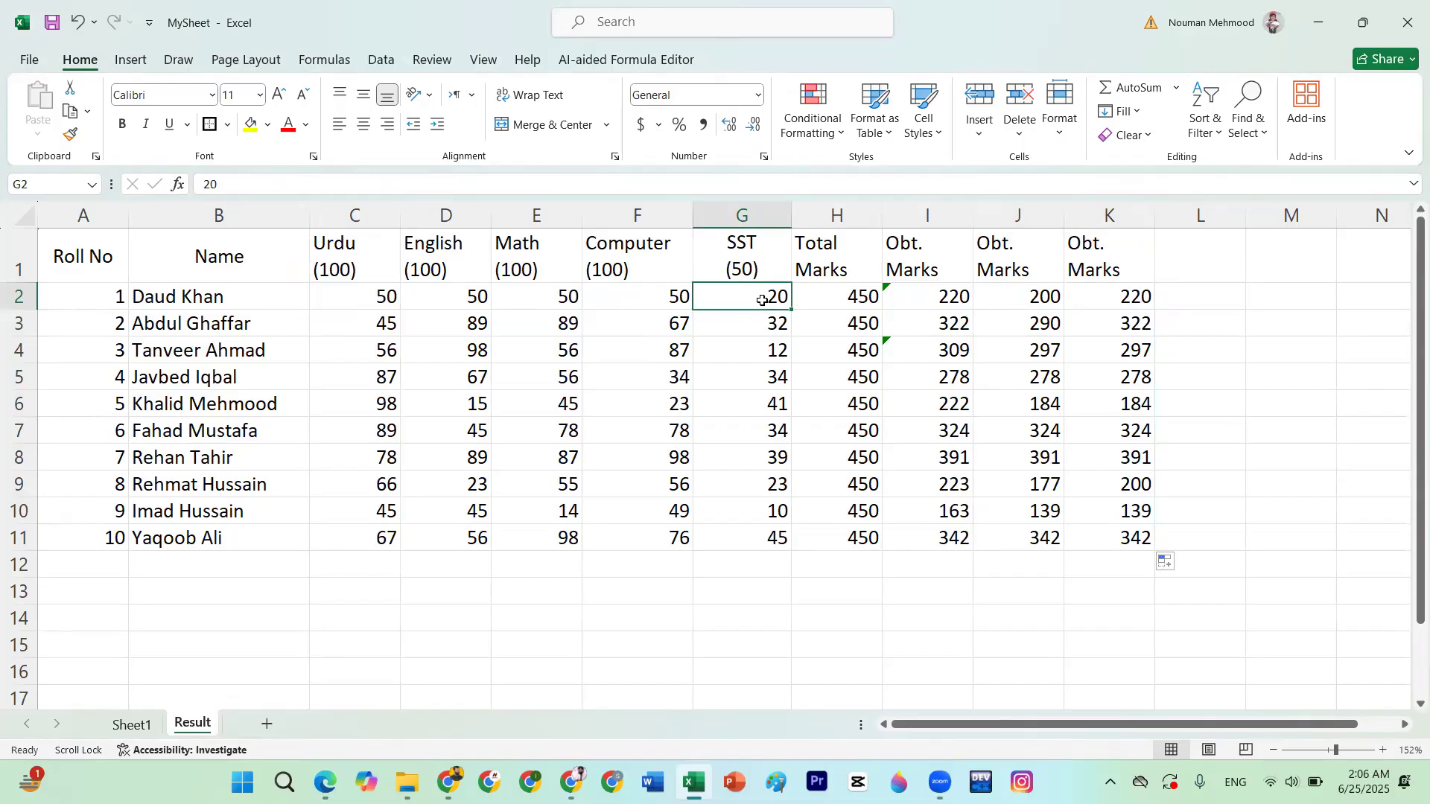
{"action": "double_click", "coordinate": [1120, 296]}
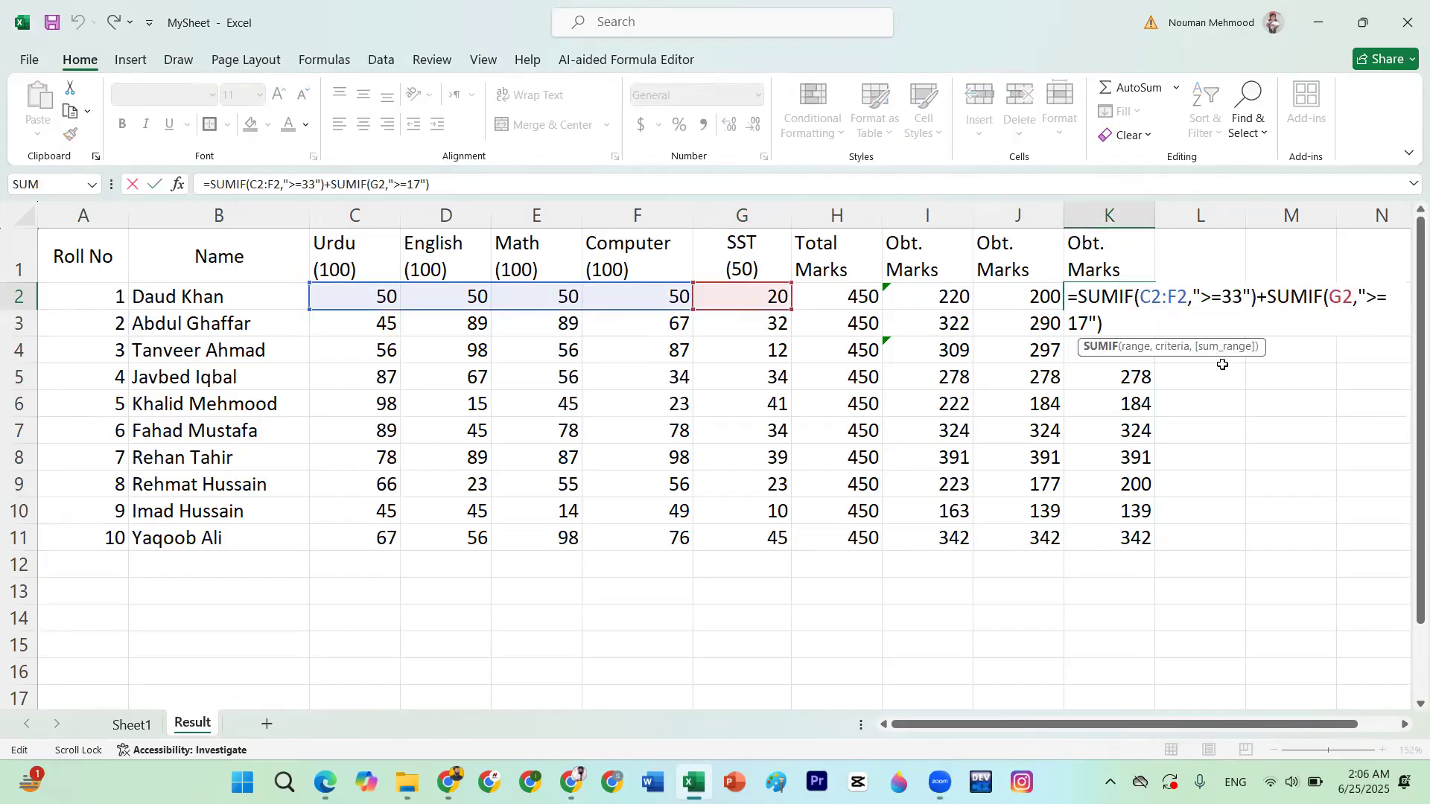
{"action": "left_click", "coordinate": [1405, 724]}
{"action": "left_click", "coordinate": [1405, 725]}
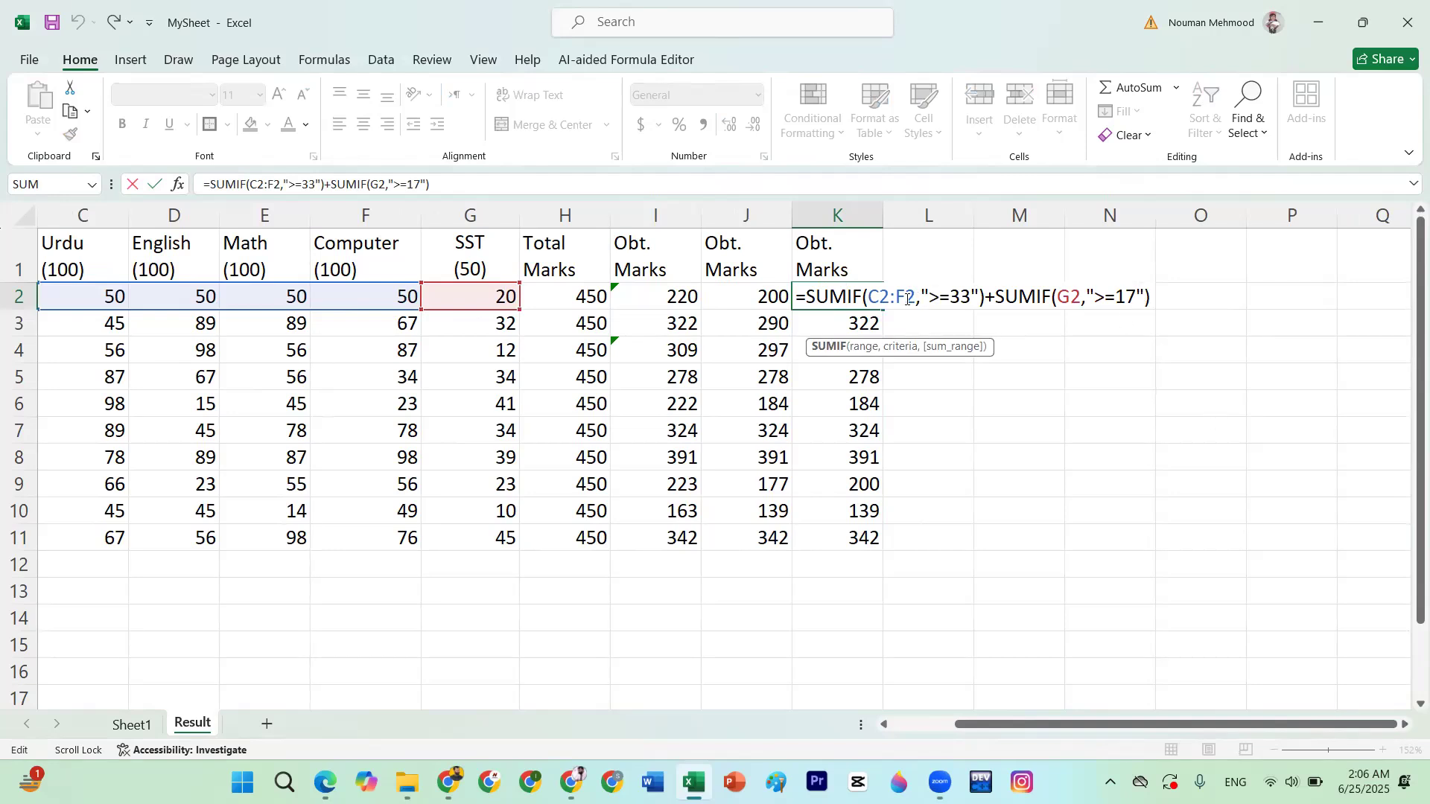
{"action": "left_click_drag", "start_coordinate": [910, 298], "coordinate": [863, 298]}
{"action": "left_click_drag", "start_coordinate": [950, 298], "coordinate": [972, 298]}
{"action": "left_click_drag", "start_coordinate": [1081, 298], "coordinate": [1057, 295]}
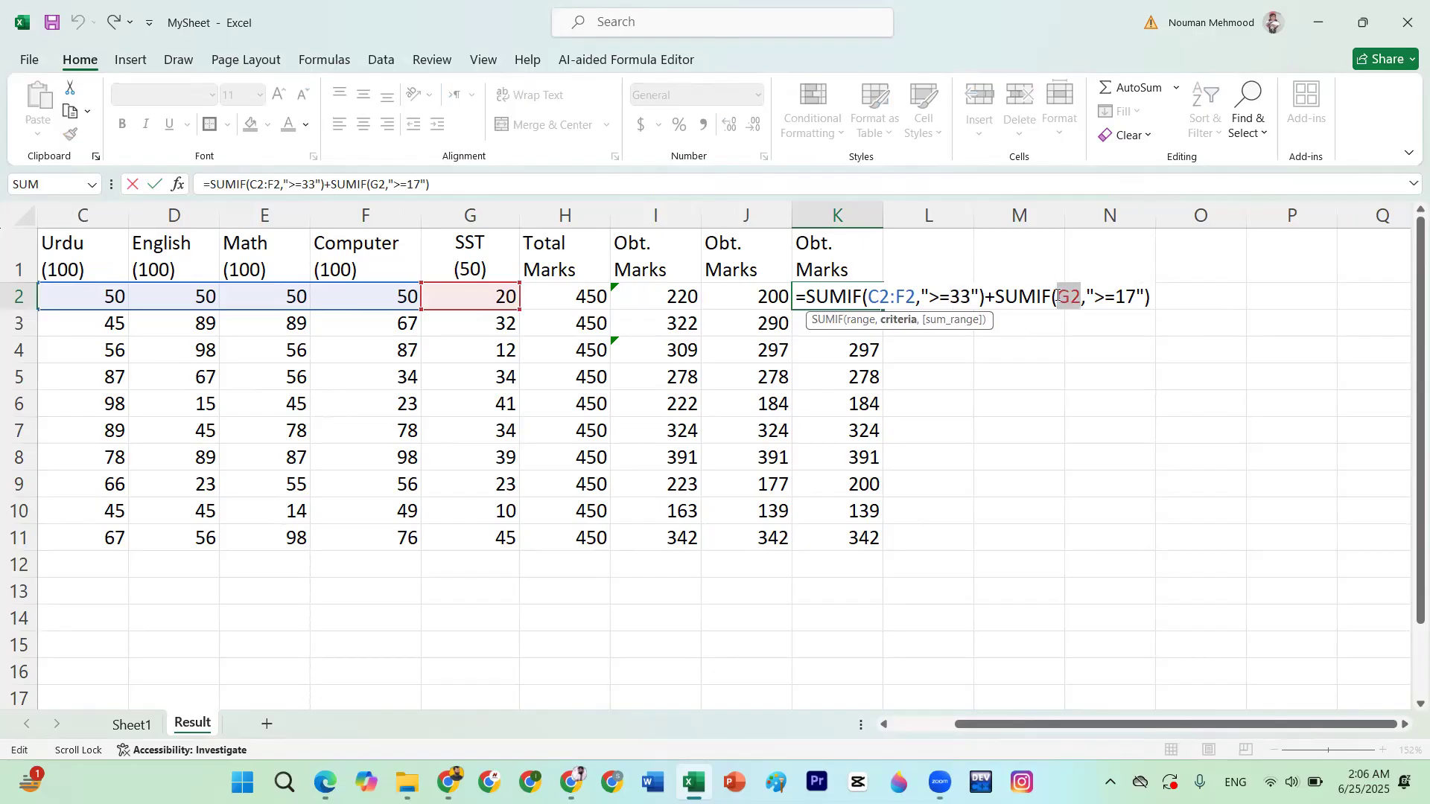
{"action": "left_click_drag", "start_coordinate": [1143, 297], "coordinate": [1087, 298]}
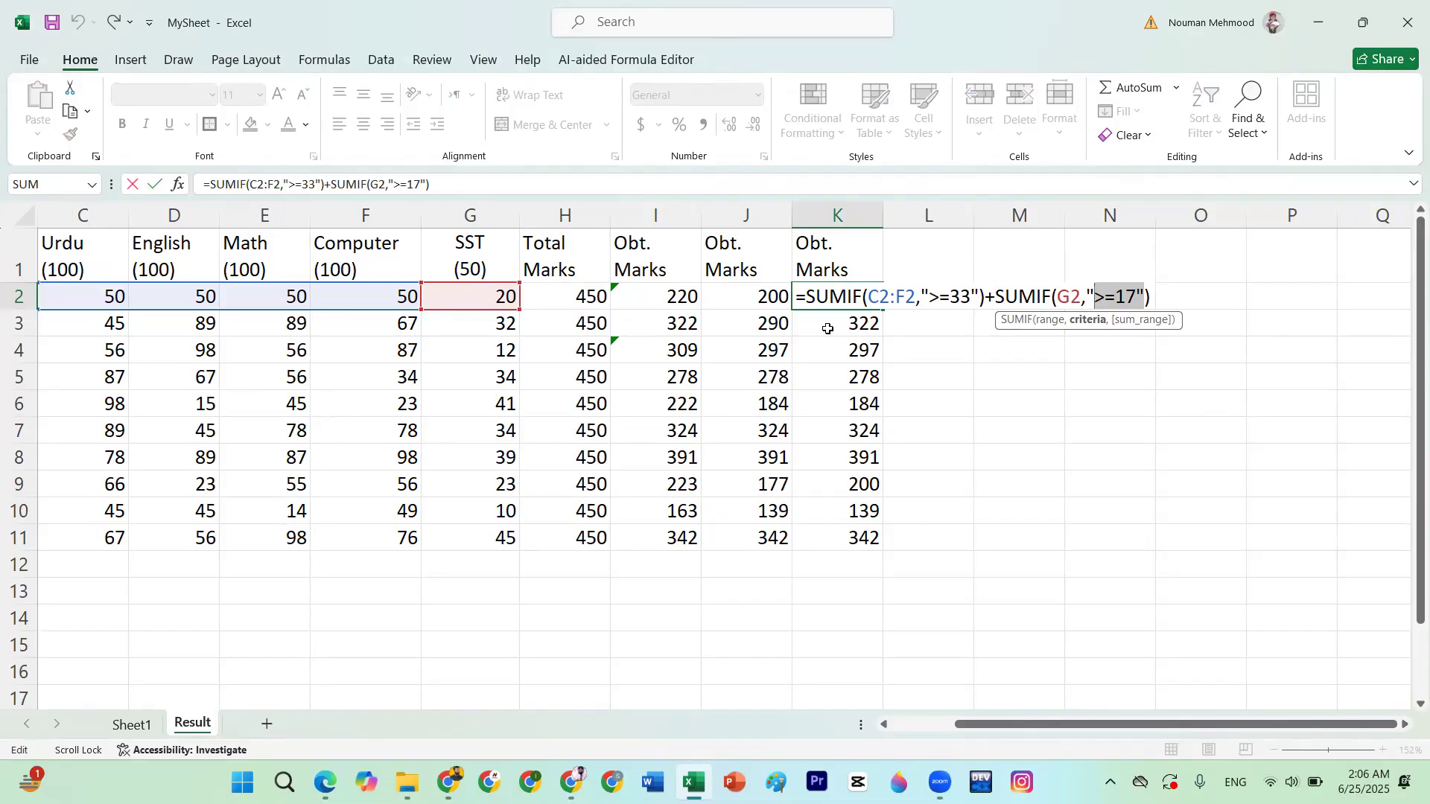
{"action": "key", "text": "Return"}
Refill the combined SUMIF formula from K2 down to K11
{"action": "left_click", "coordinate": [860, 296]}
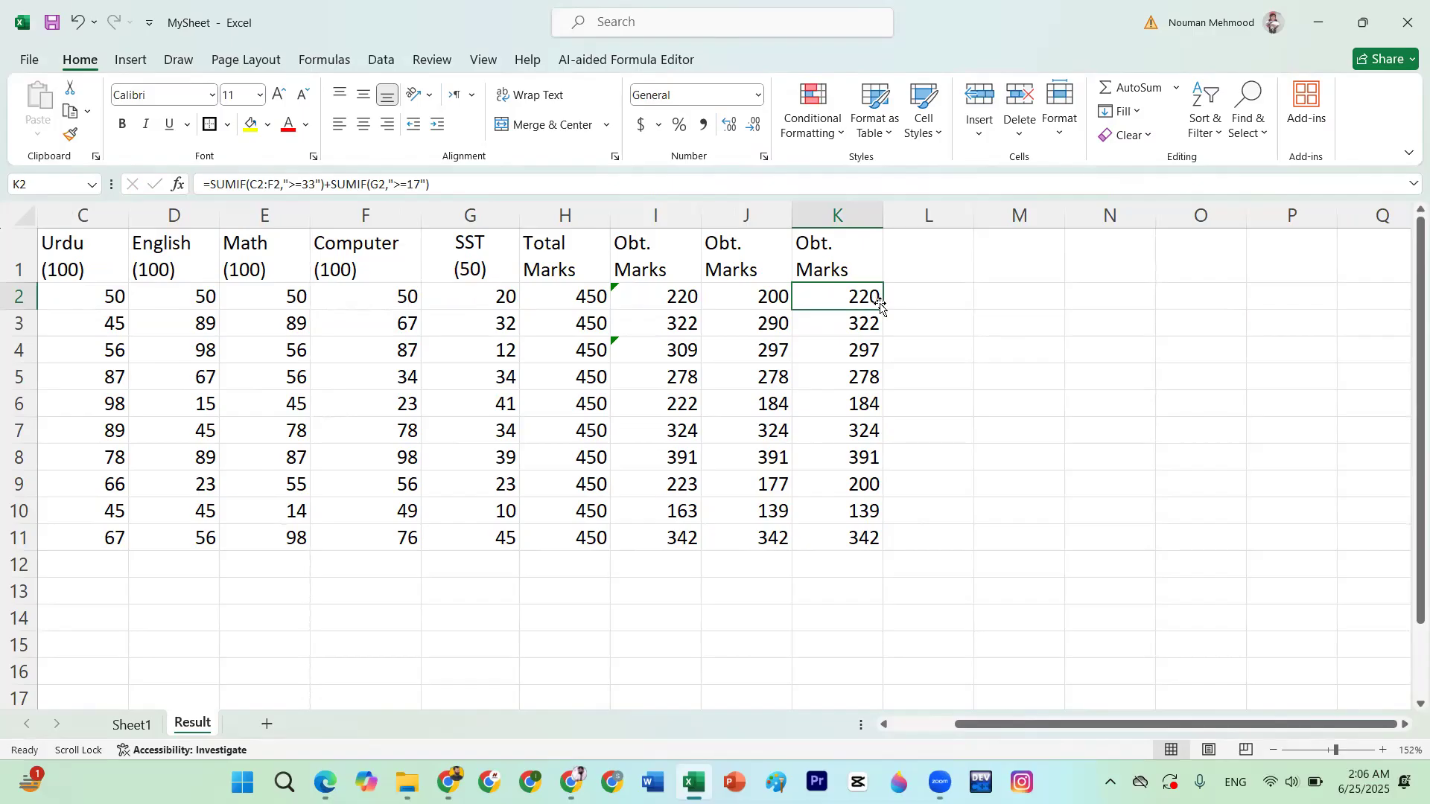
{"action": "double_click", "coordinate": [882, 308]}
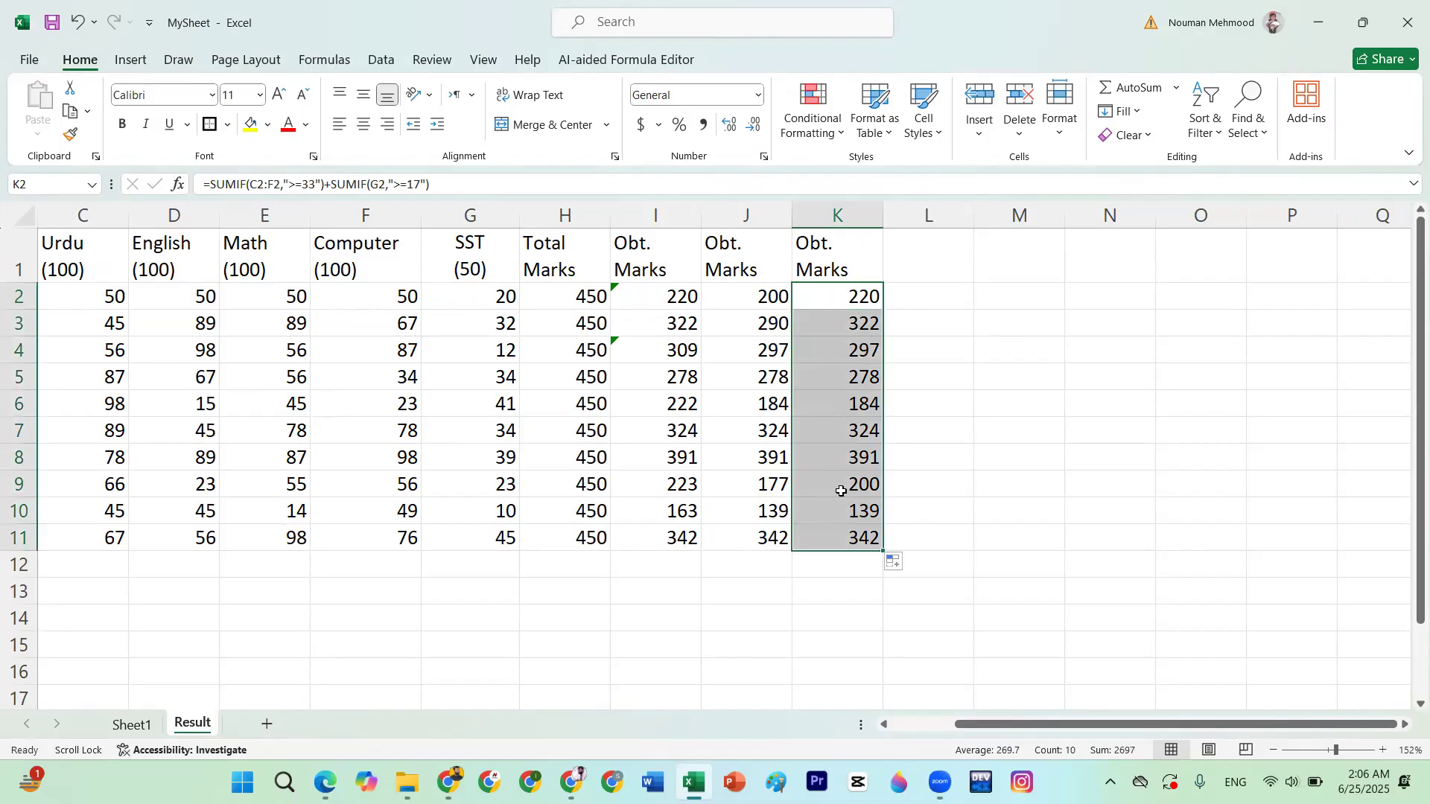
Apply all borders to the whole result table in A1:K11
{"action": "left_click_drag", "start_coordinate": [974, 729], "coordinate": [907, 733]}
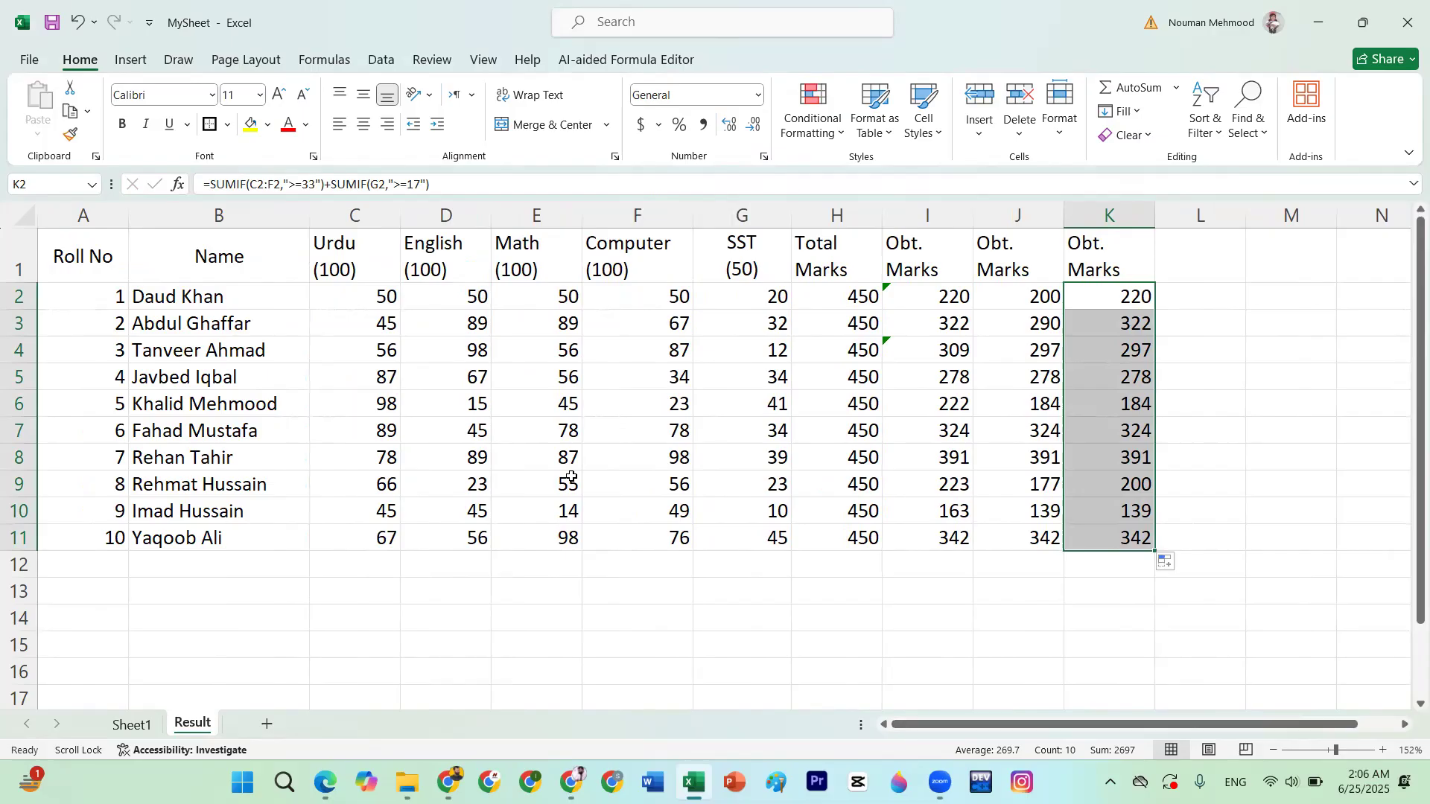
{"action": "left_click", "coordinate": [84, 255]}
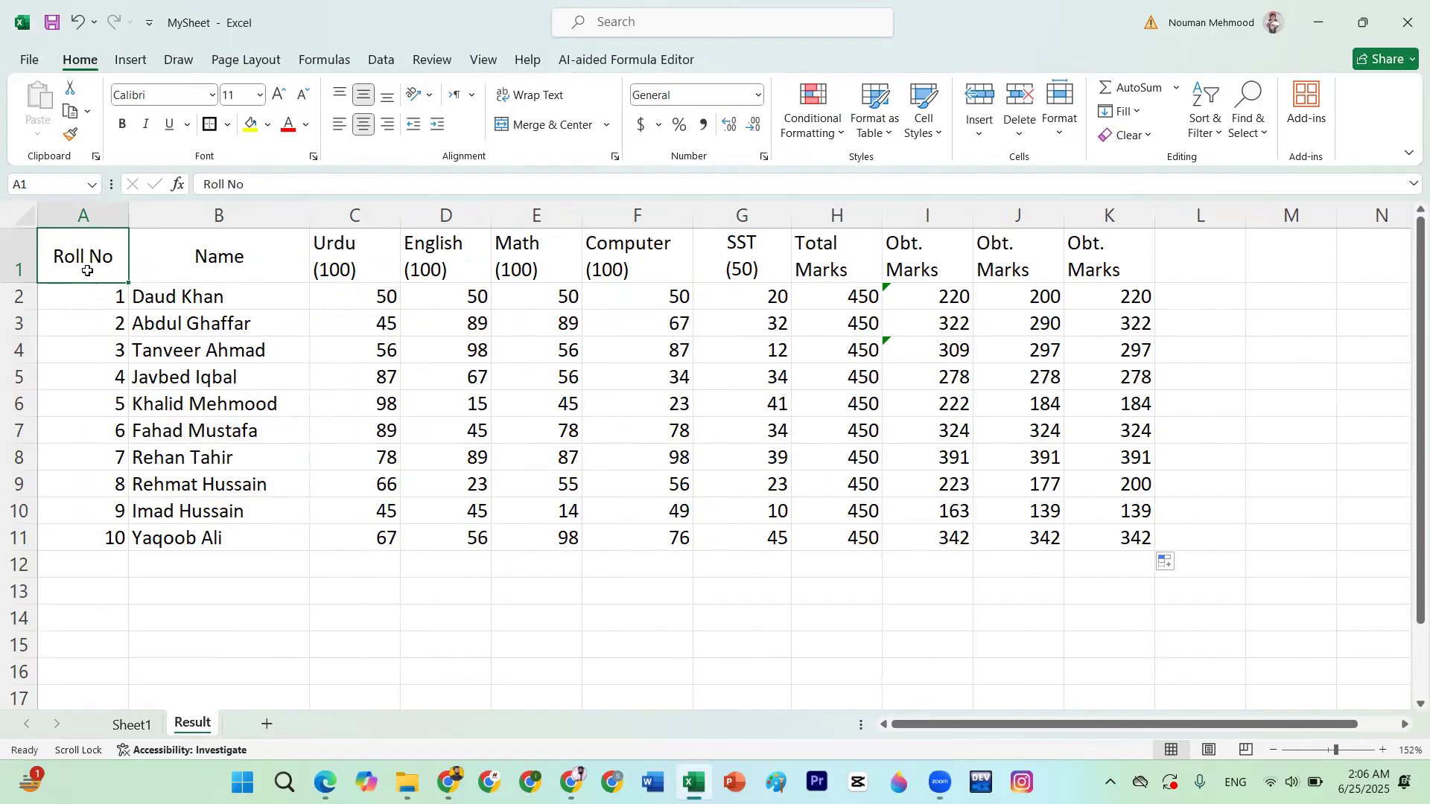
{"action": "mouse_move", "coordinate": [82, 257]}
{"action": "left_mouse_down"}
{"action": "mouse_move", "coordinate": [418, 367]}
{"action": "mouse_move", "coordinate": [1123, 534]}
{"action": "left_mouse_up"}
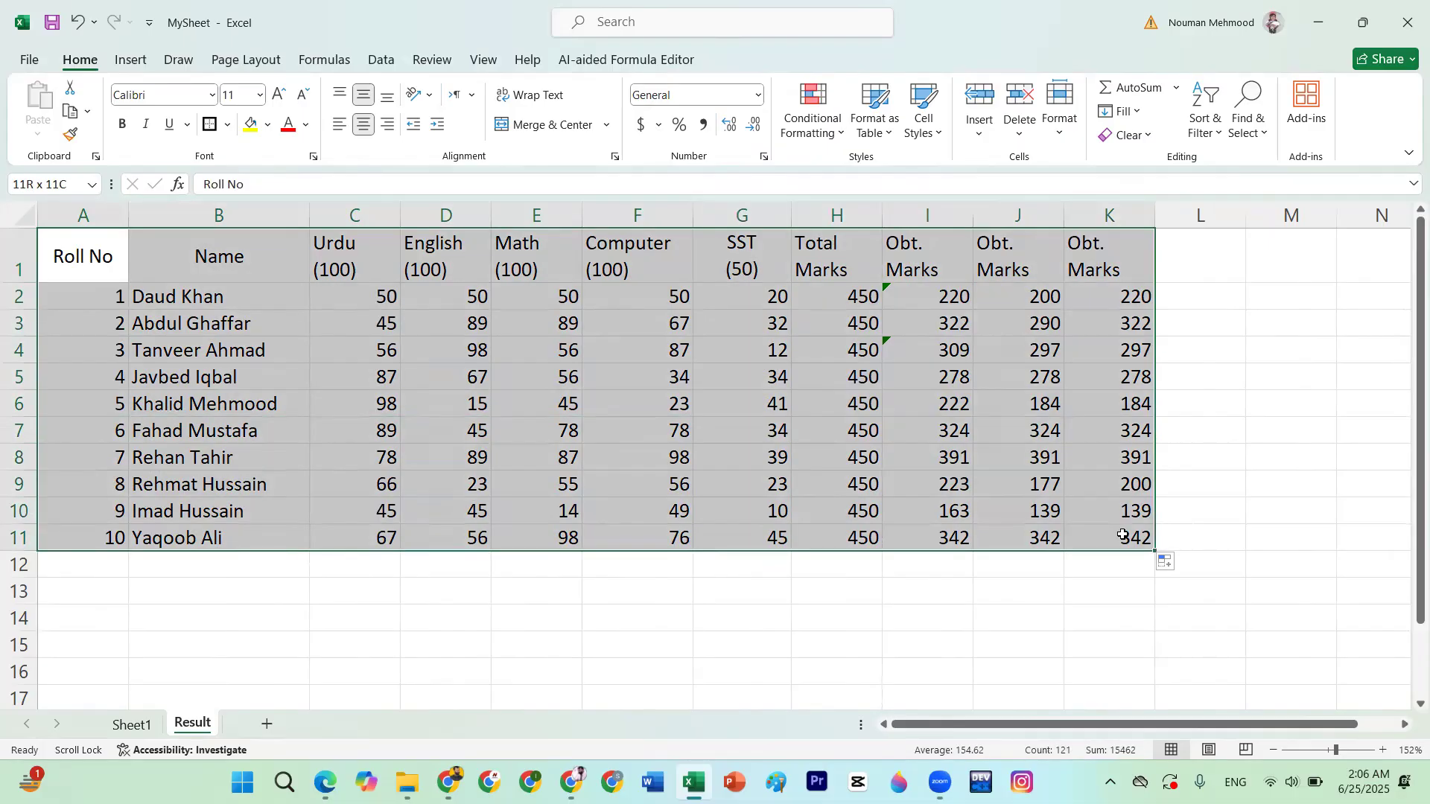
{"action": "left_click", "coordinate": [227, 131]}
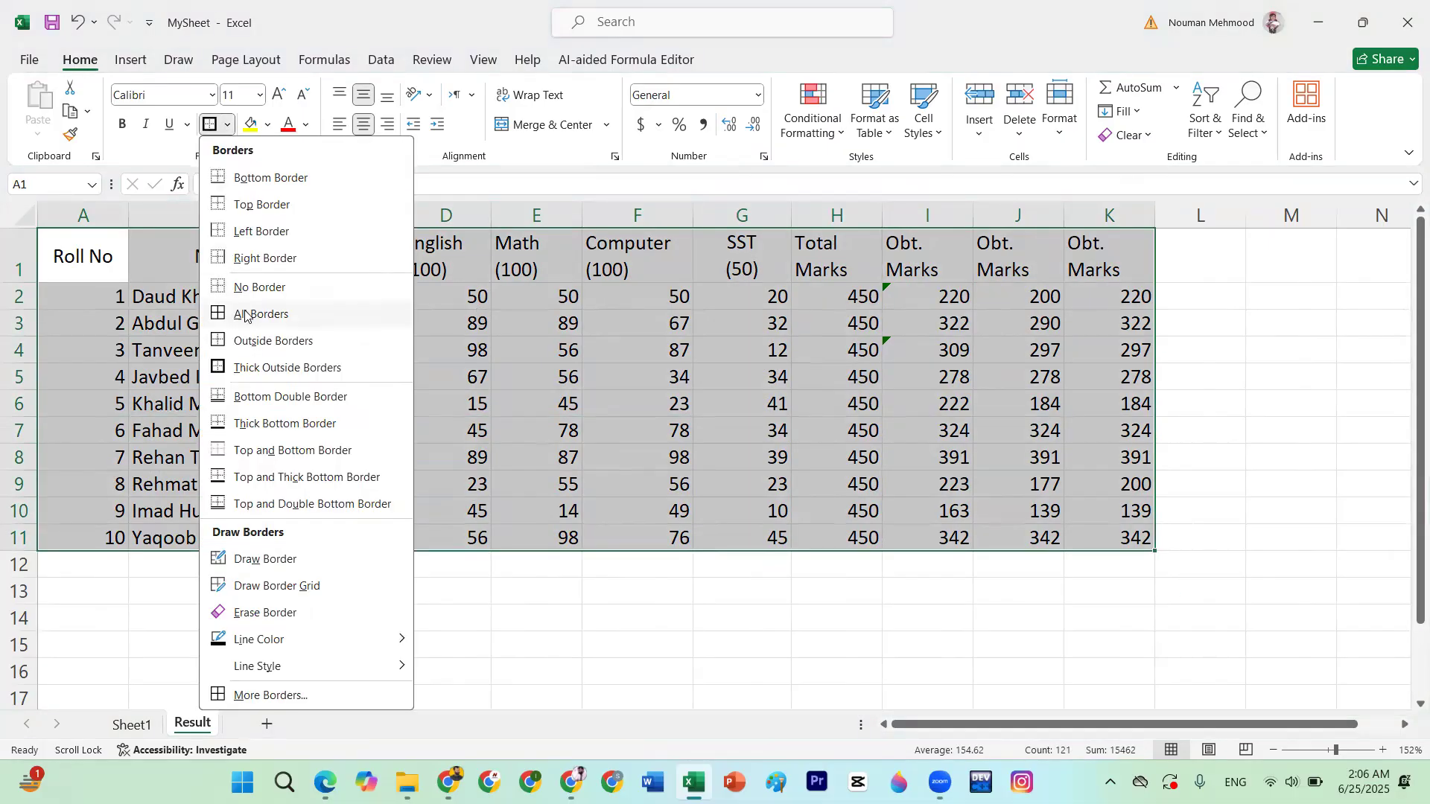
{"action": "left_click", "coordinate": [246, 316]}
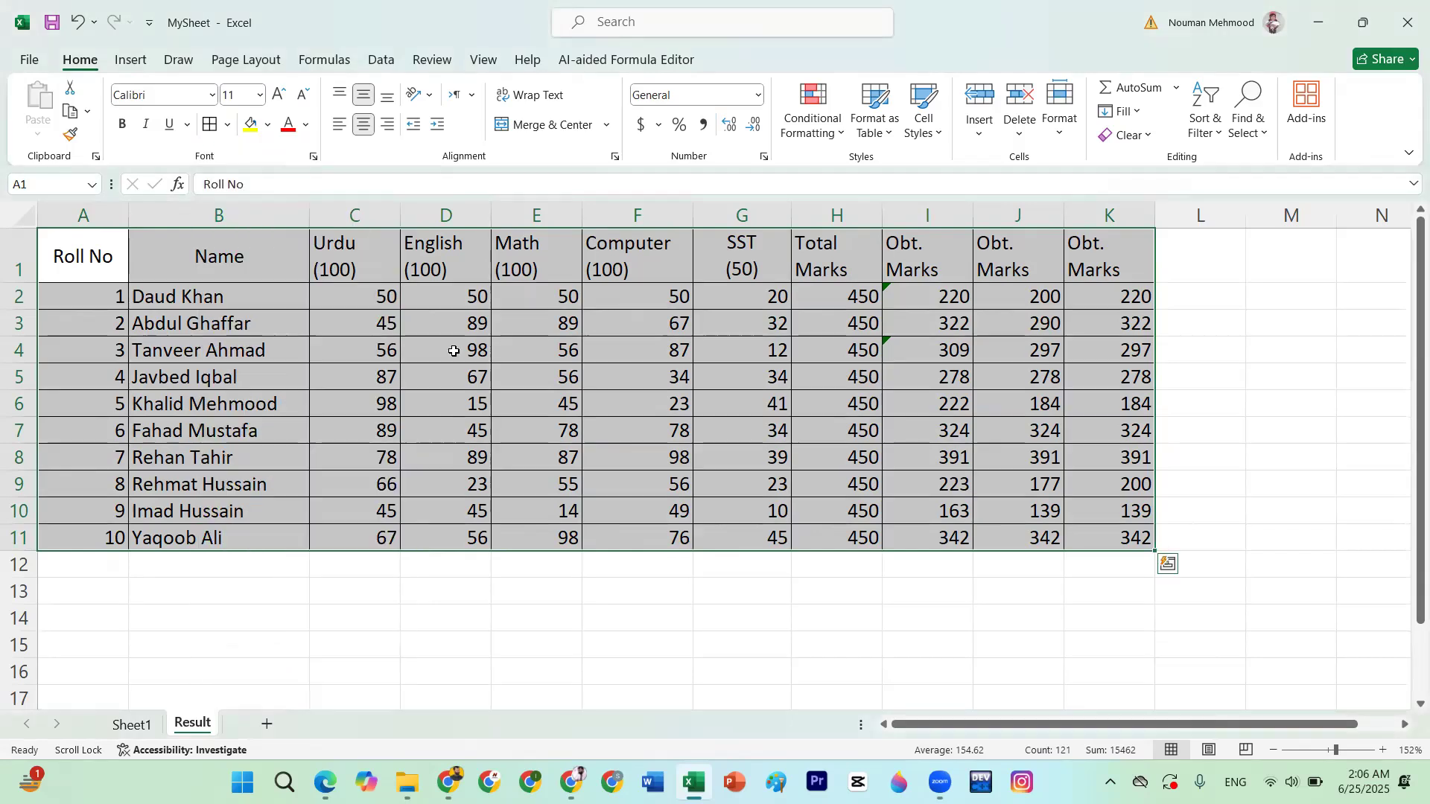
{"action": "left_click", "coordinate": [159, 331]}
{"action": "left_click", "coordinate": [111, 246]}
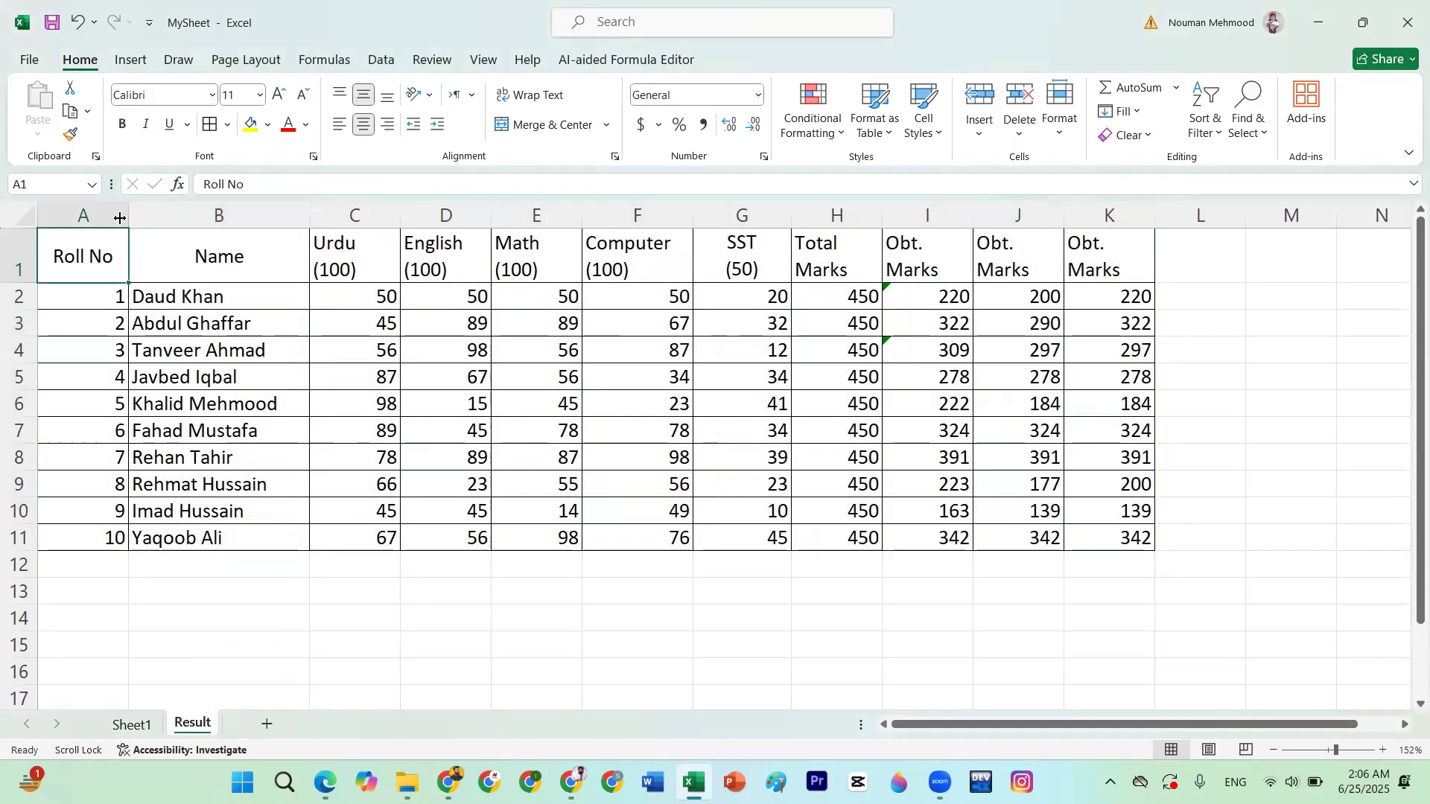
Preview the Result sheet's printout and check on the sheet where the page break falls among the marks columns
{"action": "left_click", "coordinate": [342, 394]}
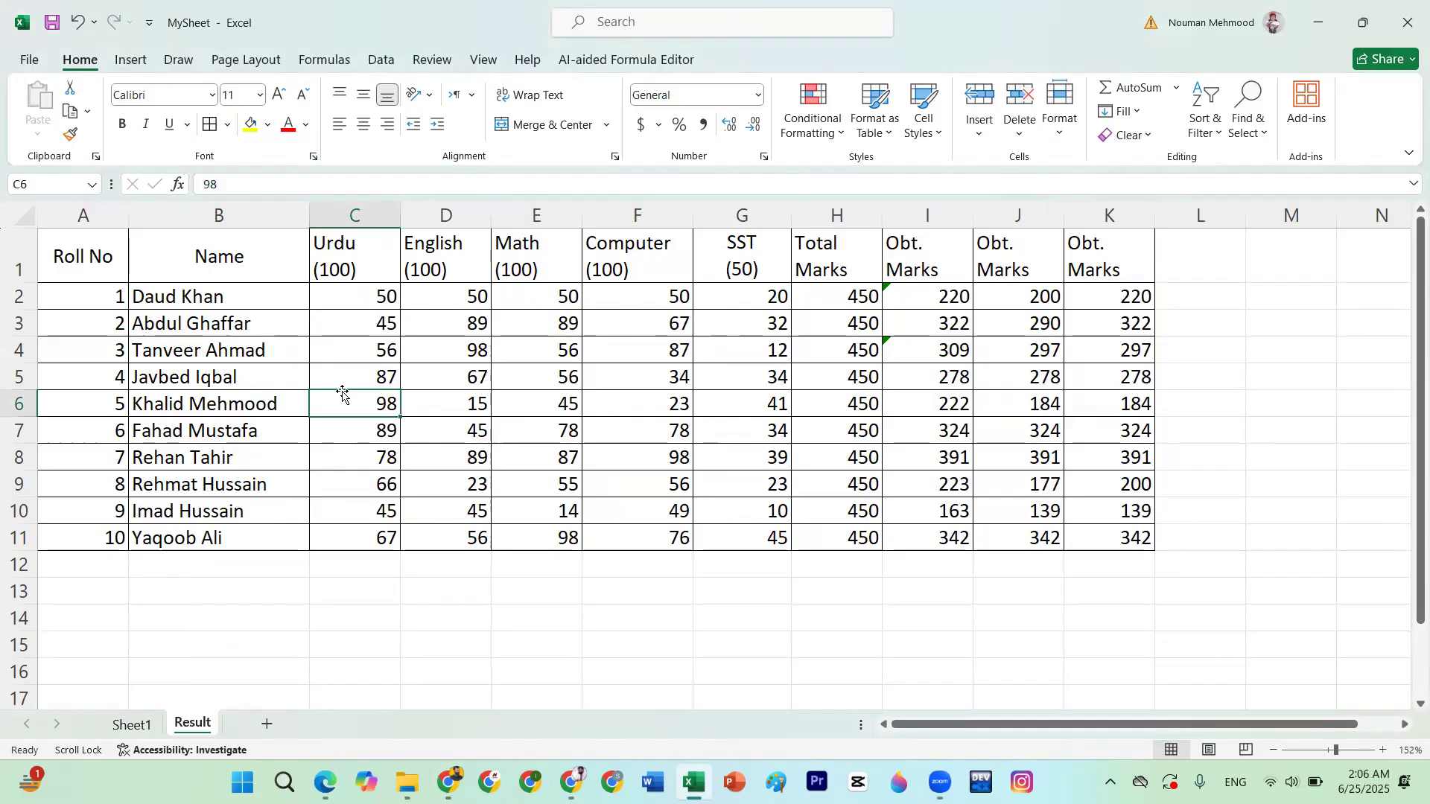
{"action": "key", "text": "ctrl+p"}
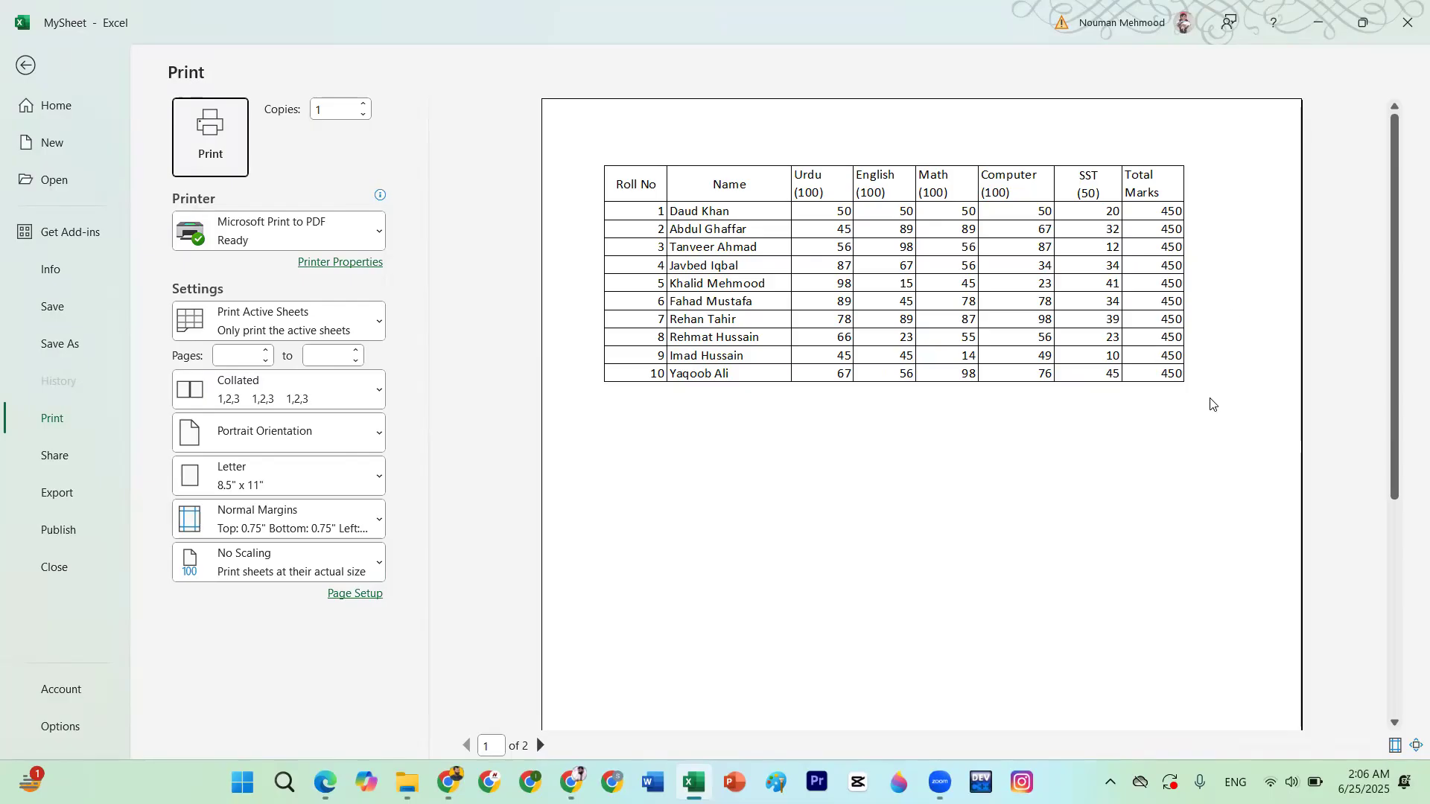
{"action": "key", "text": "Escape"}
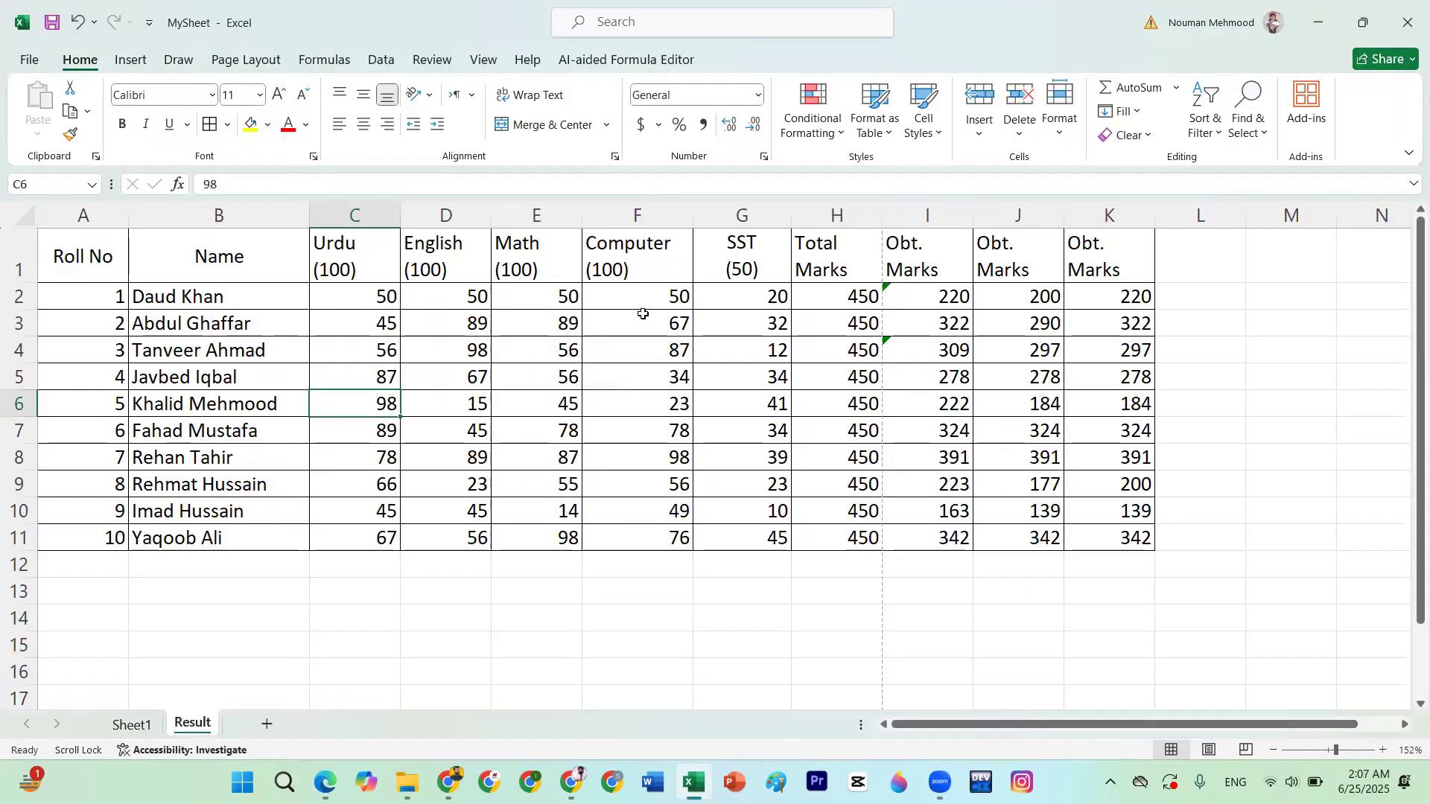
{"action": "left_click_drag", "start_coordinate": [892, 583], "coordinate": [885, 680]}
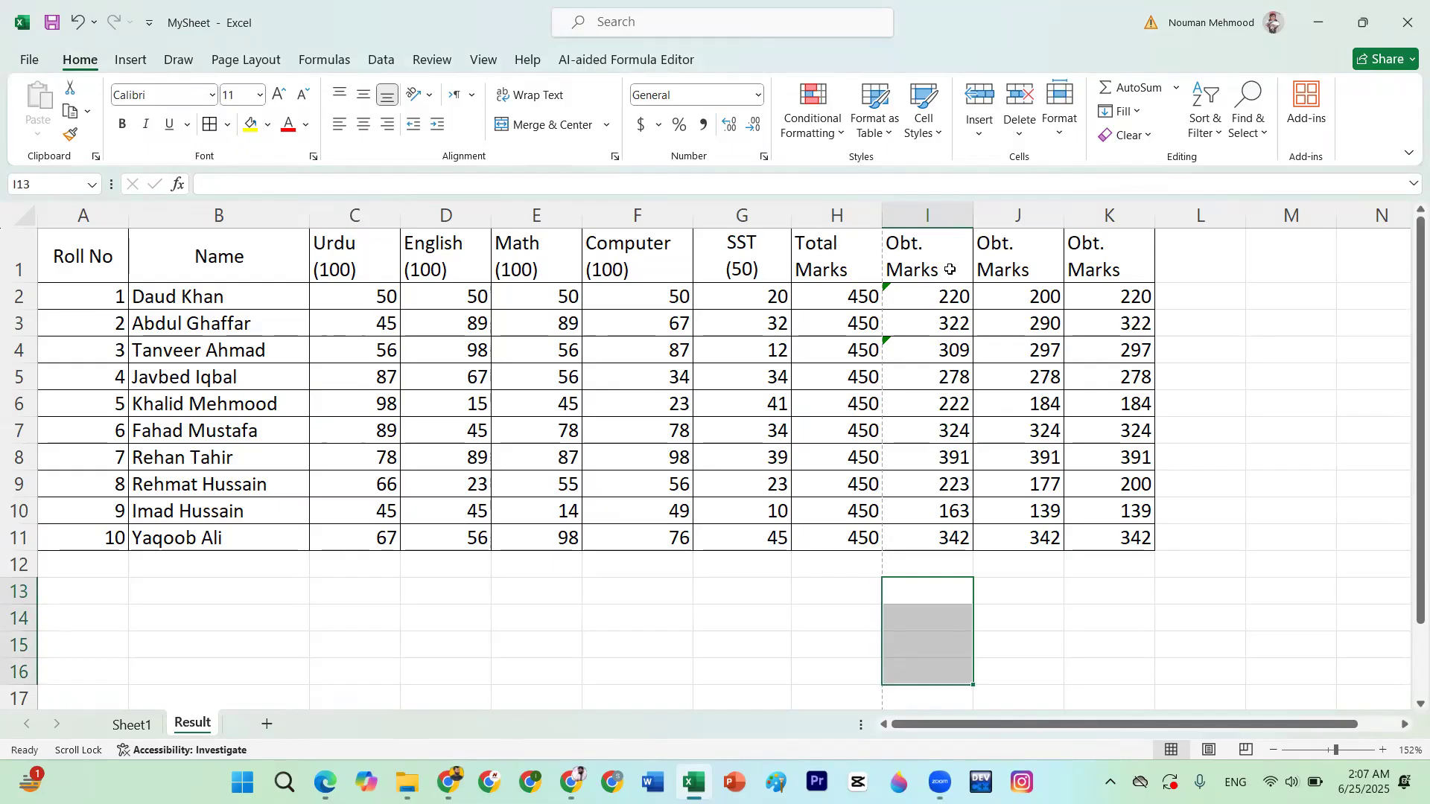
{"action": "left_click", "coordinate": [216, 327]}
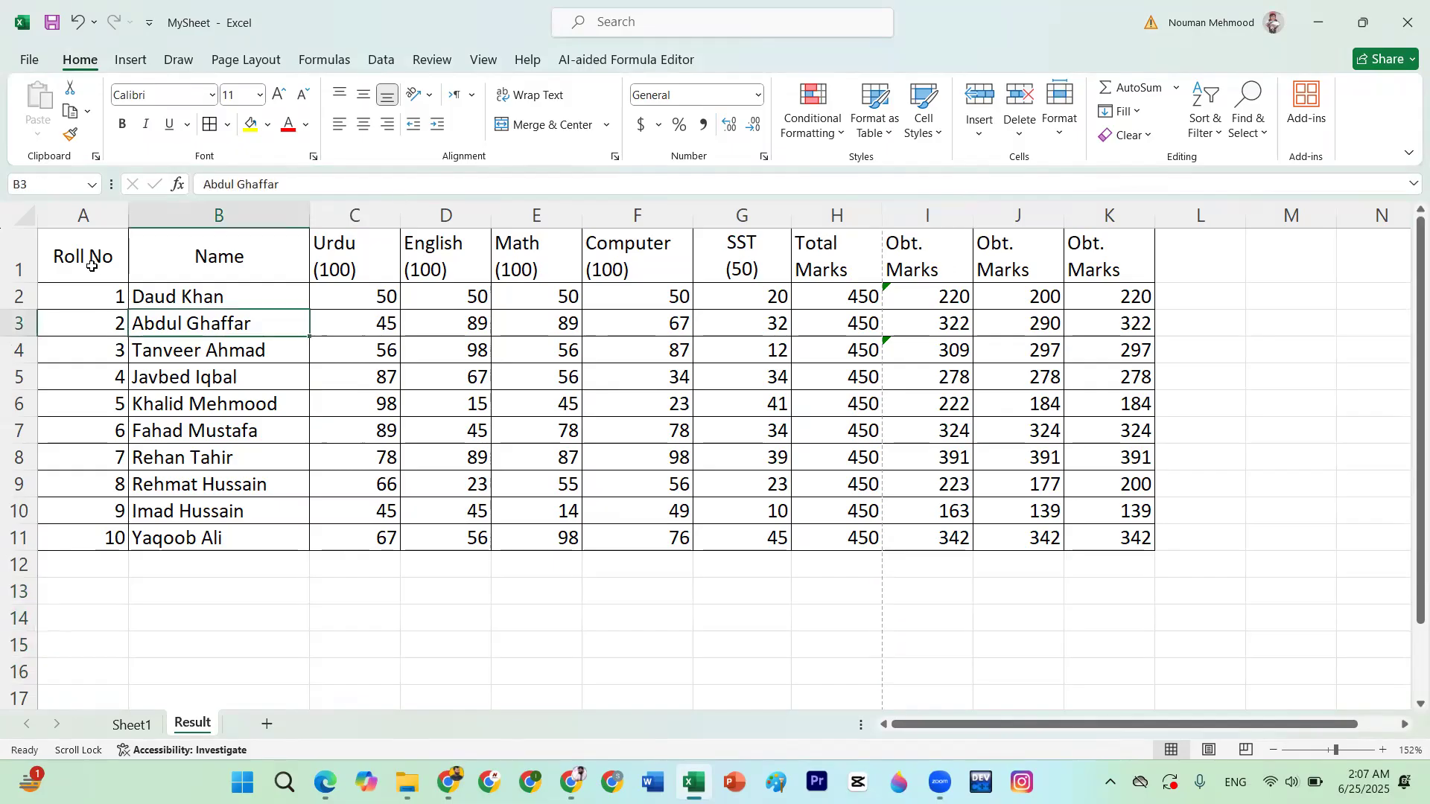
Narrow column A to fit the roll numbers and rotate the Roll No heading text up
{"action": "left_click", "coordinate": [82, 260]}
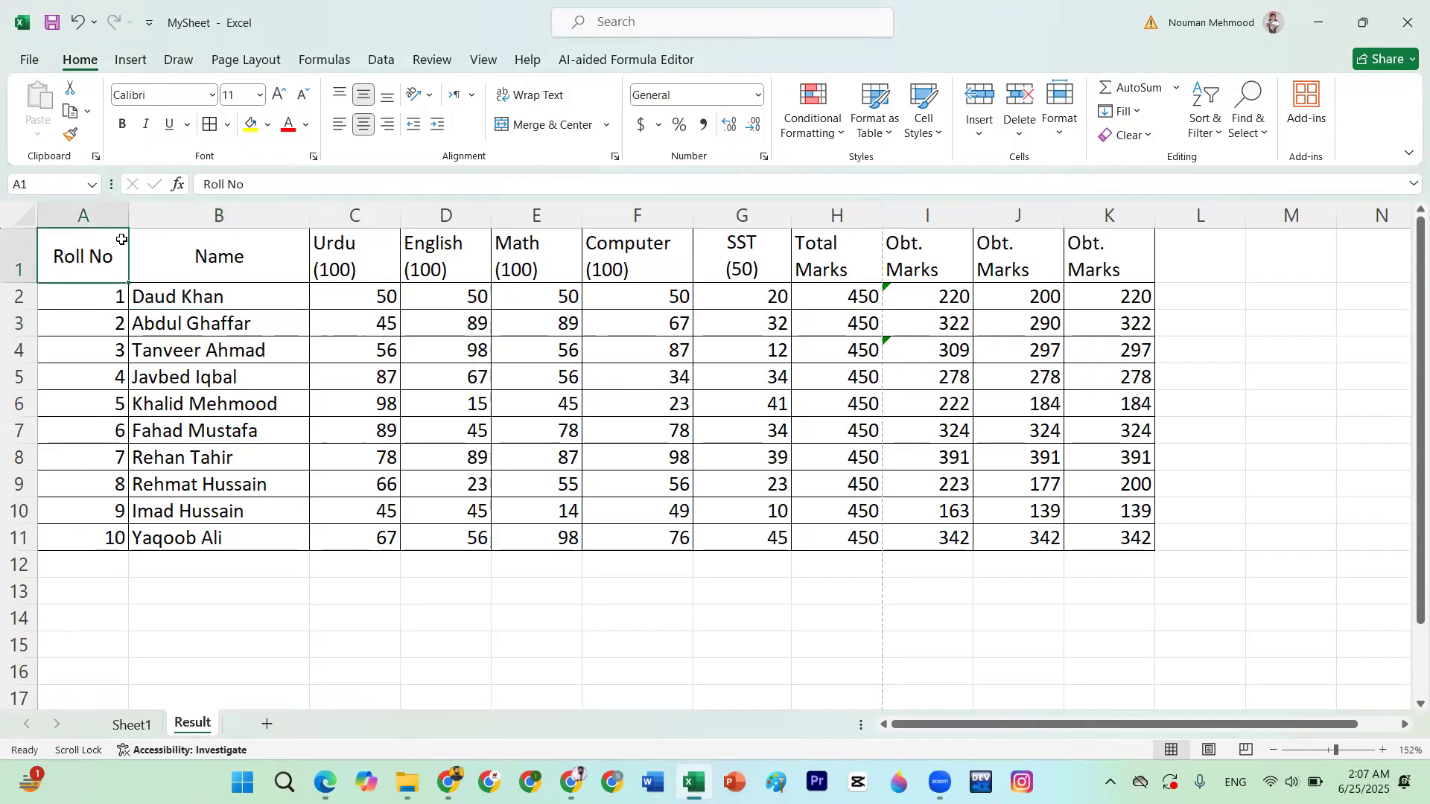
{"action": "left_click_drag", "start_coordinate": [129, 211], "coordinate": [71, 215]}
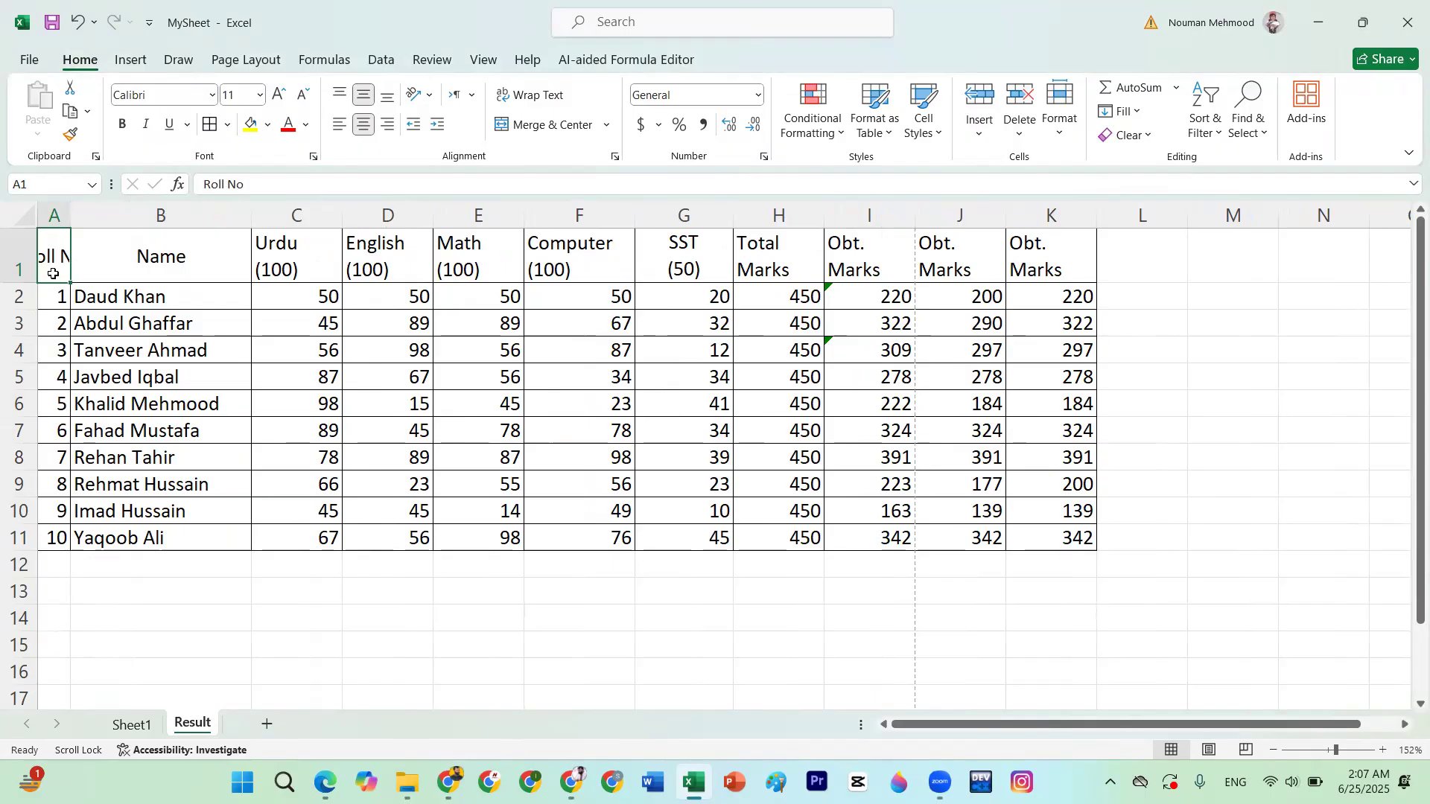
{"action": "left_click", "coordinate": [421, 94]}
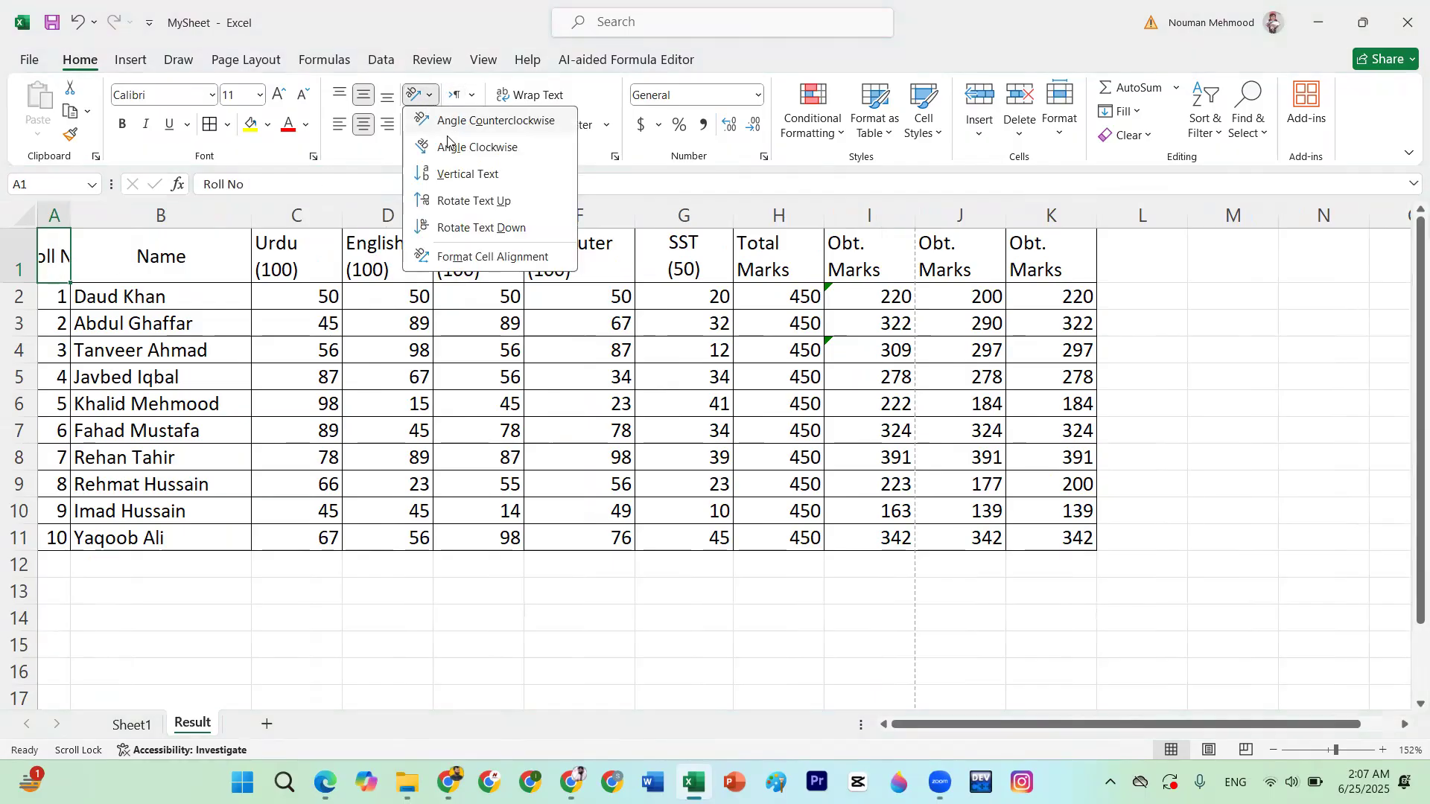
{"action": "left_click", "coordinate": [458, 228]}
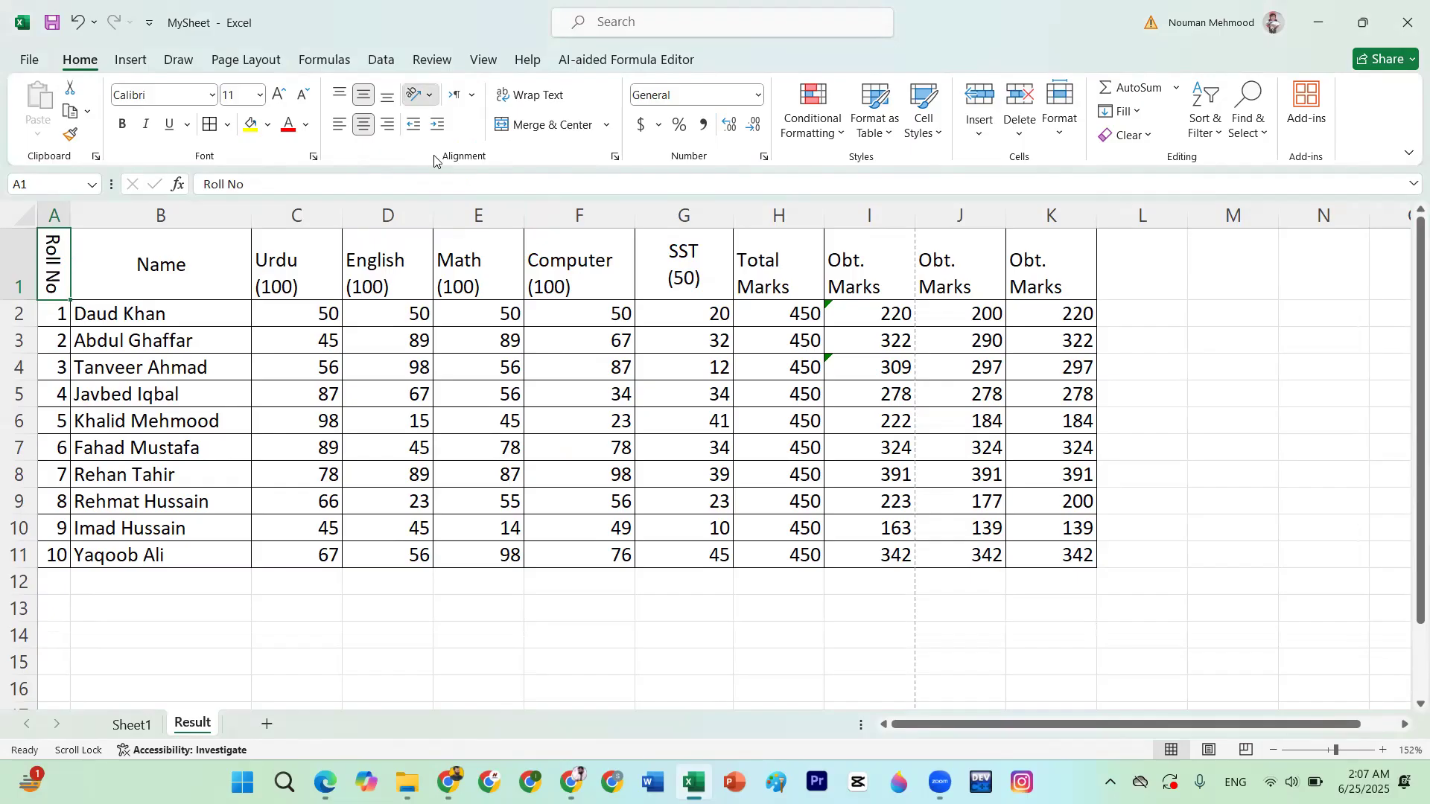
{"action": "left_click", "coordinate": [418, 95]}
{"action": "key", "text": "Escape"}
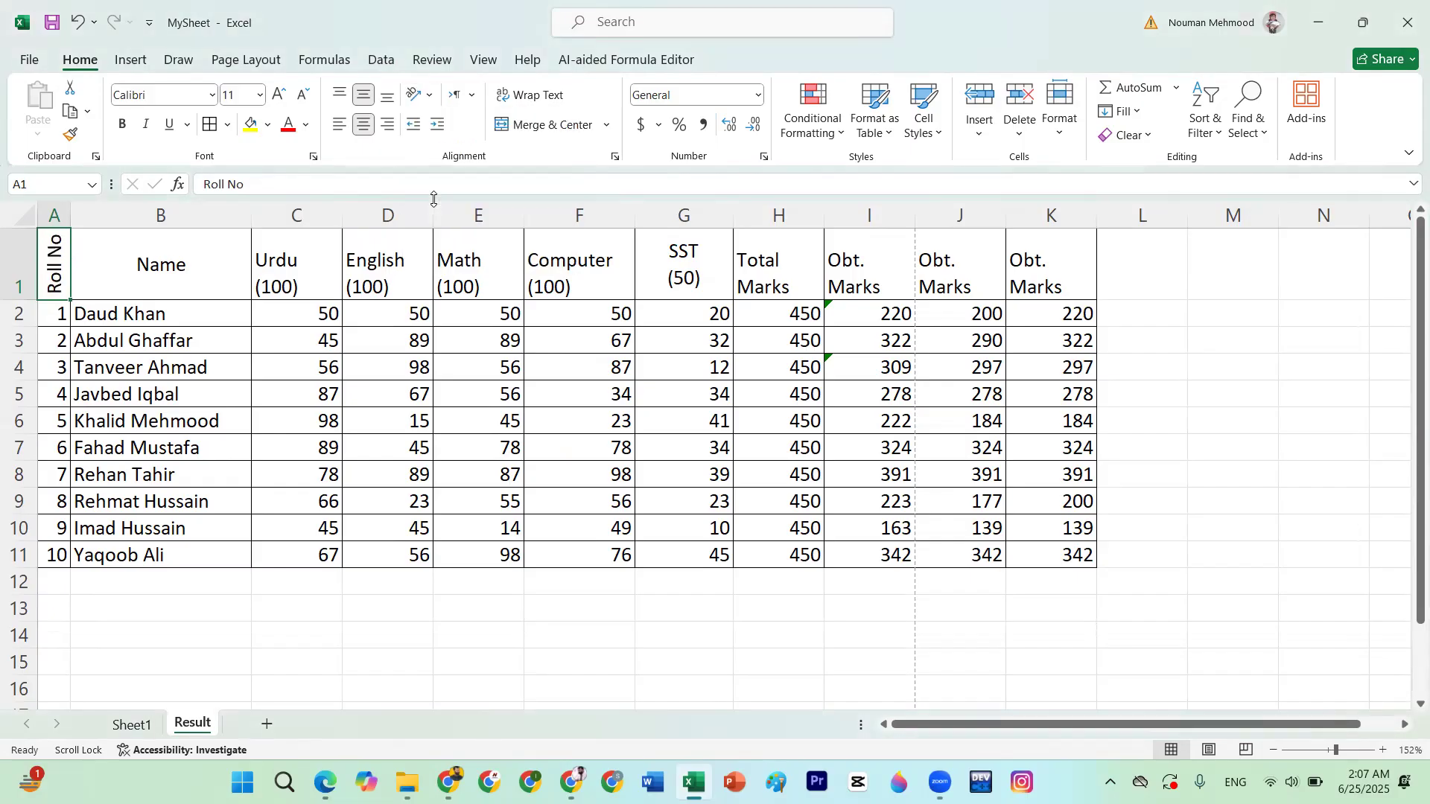
Left-align the Name heading in B1
{"action": "left_click", "coordinate": [162, 259]}
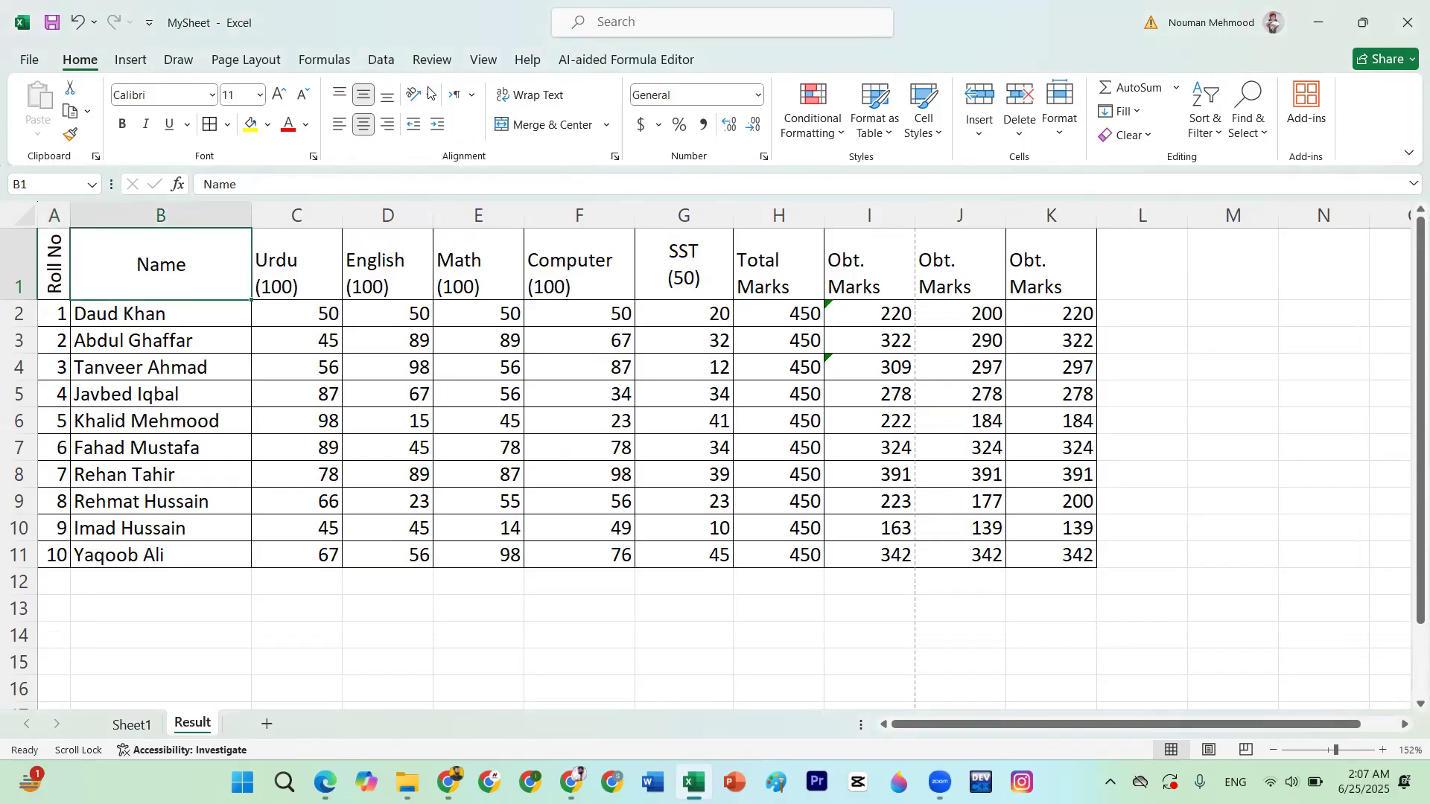
{"action": "left_click", "coordinate": [340, 125]}
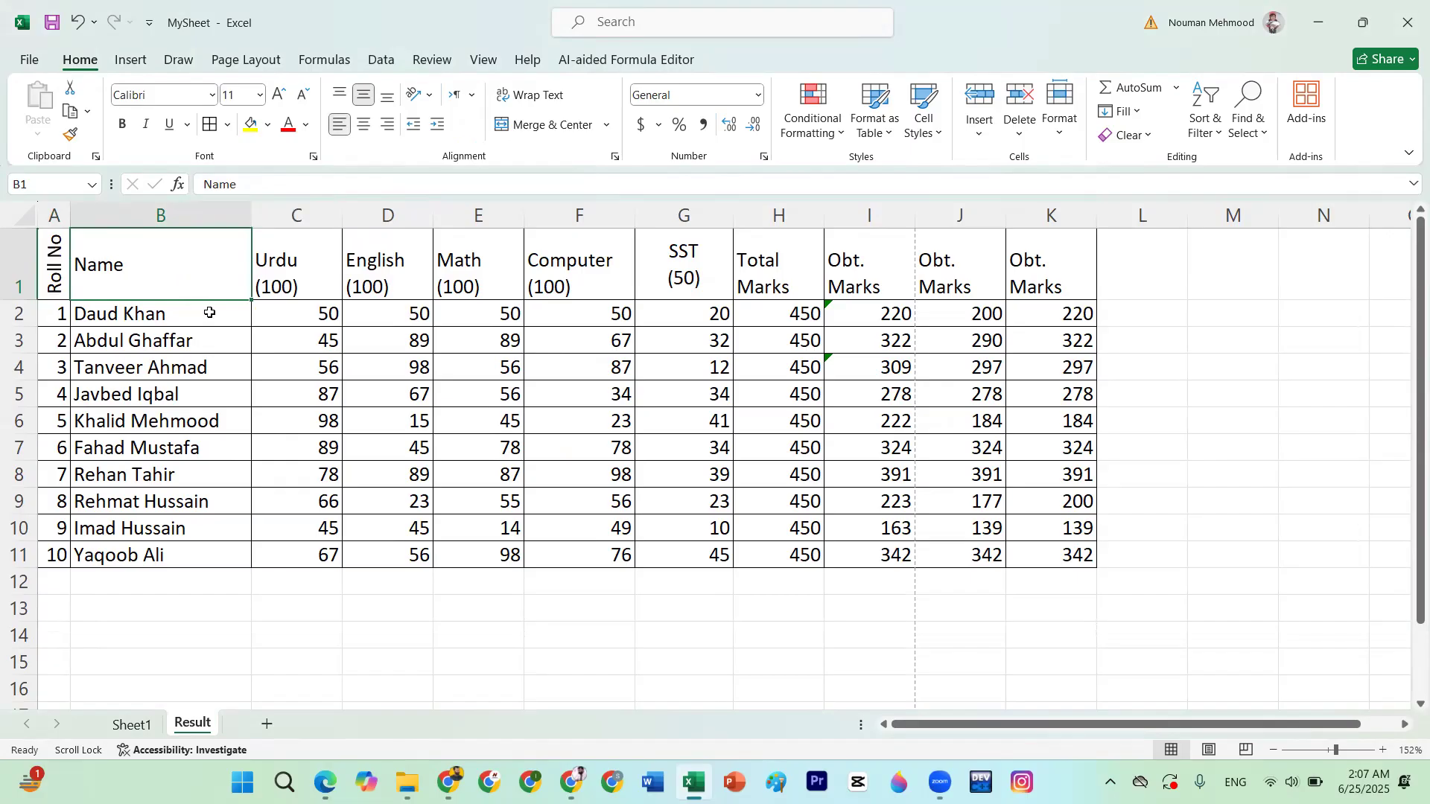
Narrow the subject columns C to G together to one equal width that just fits the marks
{"action": "left_click", "coordinate": [298, 261]}
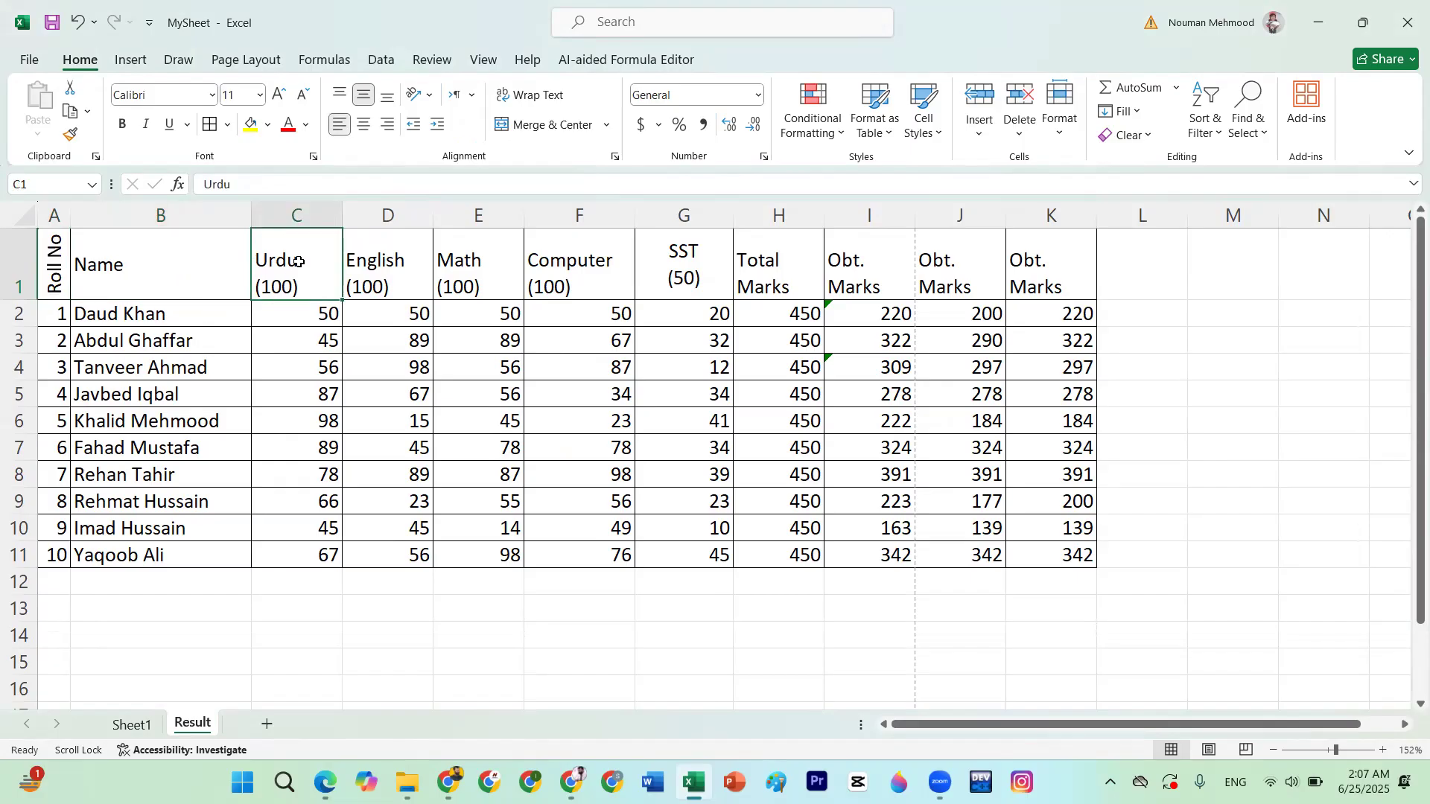
{"action": "left_click_drag", "start_coordinate": [318, 216], "coordinate": [598, 206]}
{"action": "left_click_drag", "start_coordinate": [727, 214], "coordinate": [313, 212]}
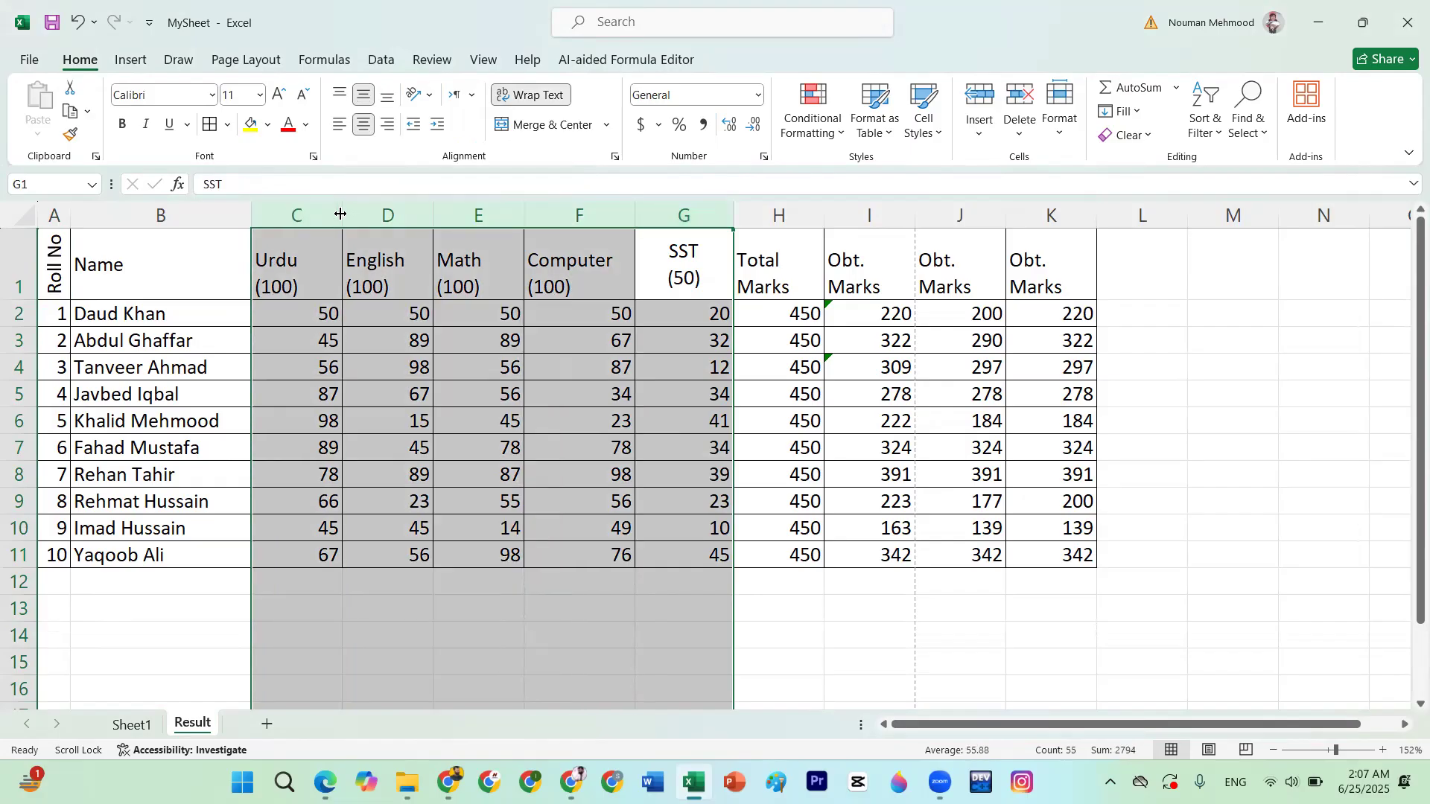
{"action": "left_click_drag", "start_coordinate": [340, 214], "coordinate": [302, 214]}
Rotate the subject headings in C1:G1 up and increase row 1's height so the Computer (100) heading fits
{"action": "left_click_drag", "start_coordinate": [268, 282], "coordinate": [486, 286]}
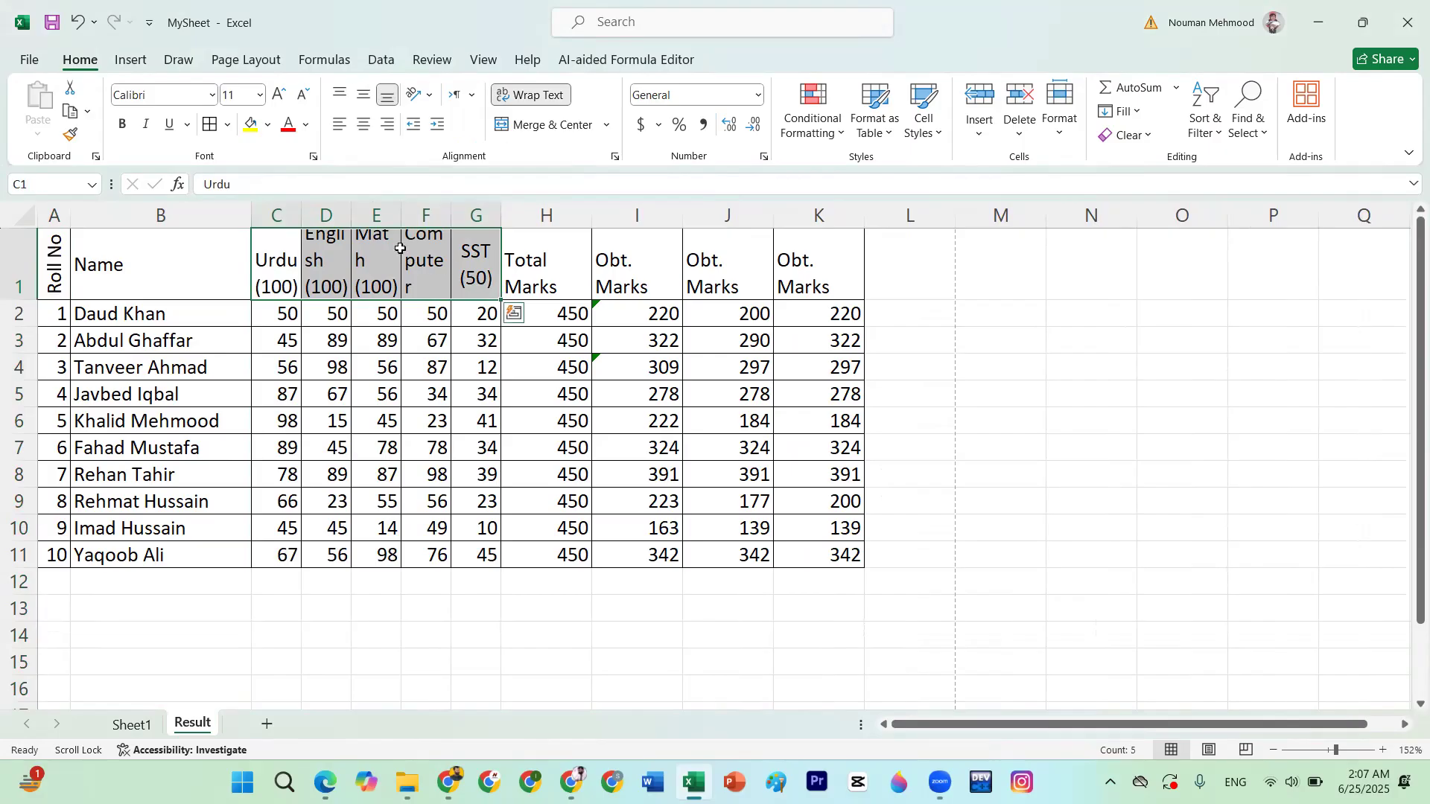
{"action": "left_click", "coordinate": [419, 94]}
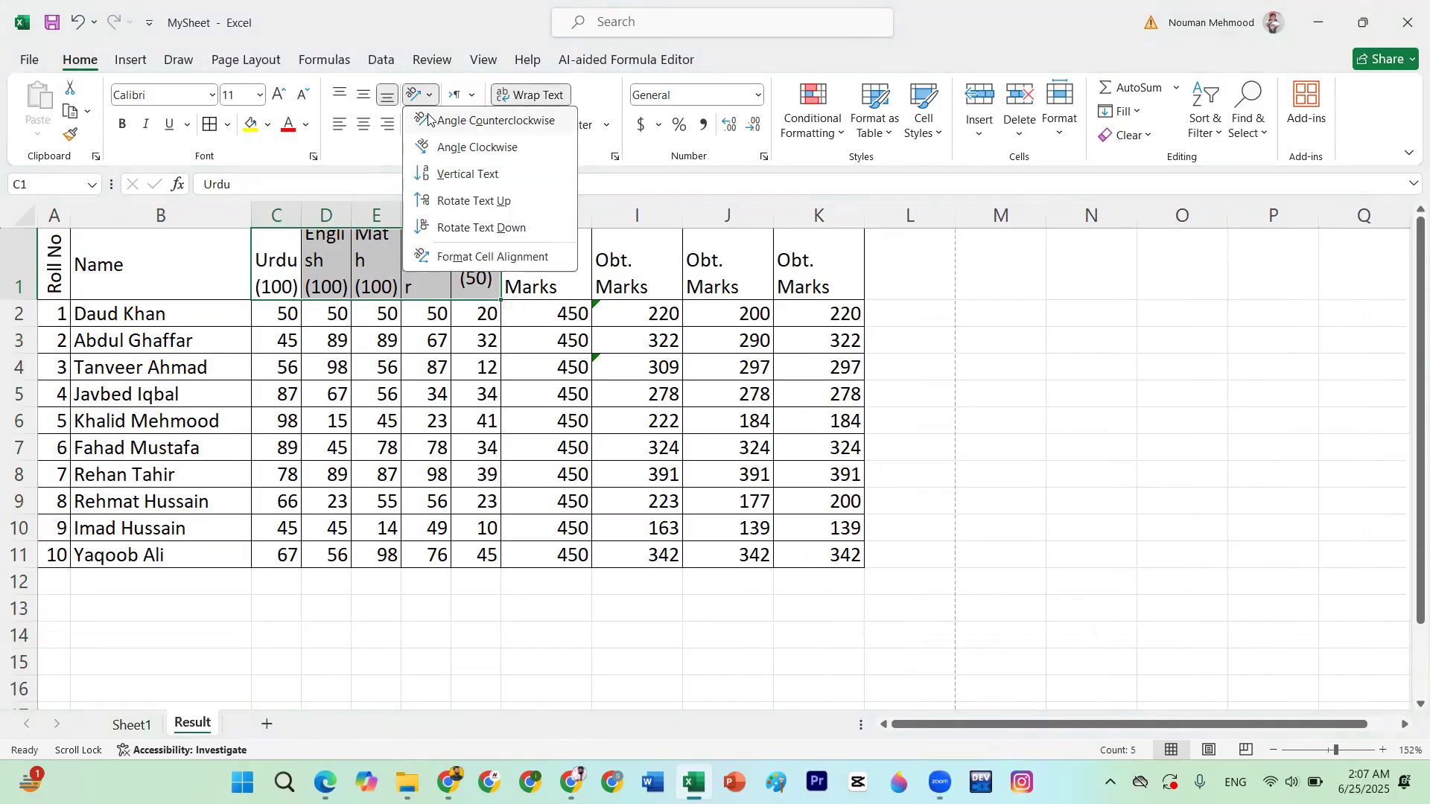
{"action": "left_click", "coordinate": [439, 202]}
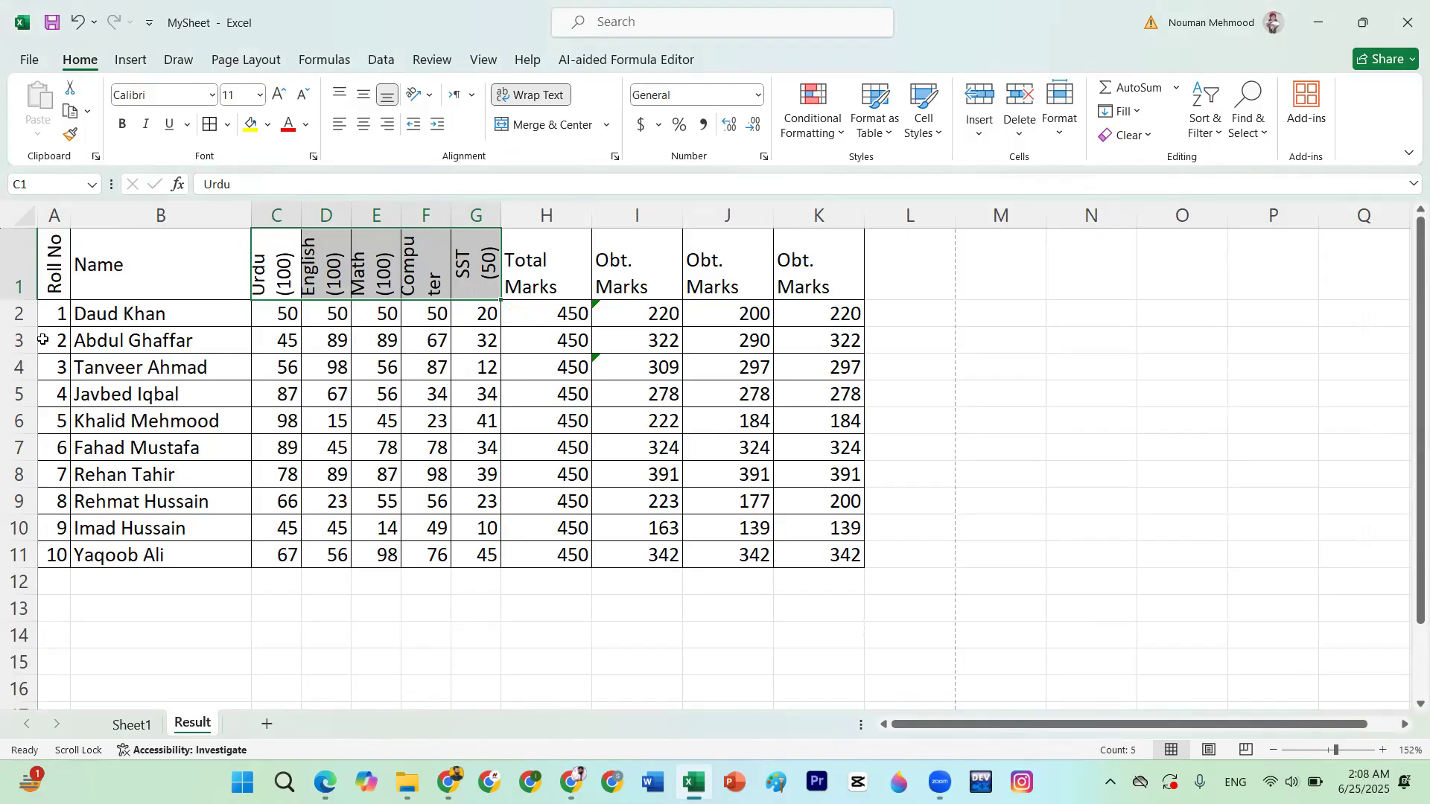
{"action": "left_click_drag", "start_coordinate": [27, 300], "coordinate": [27, 340]}
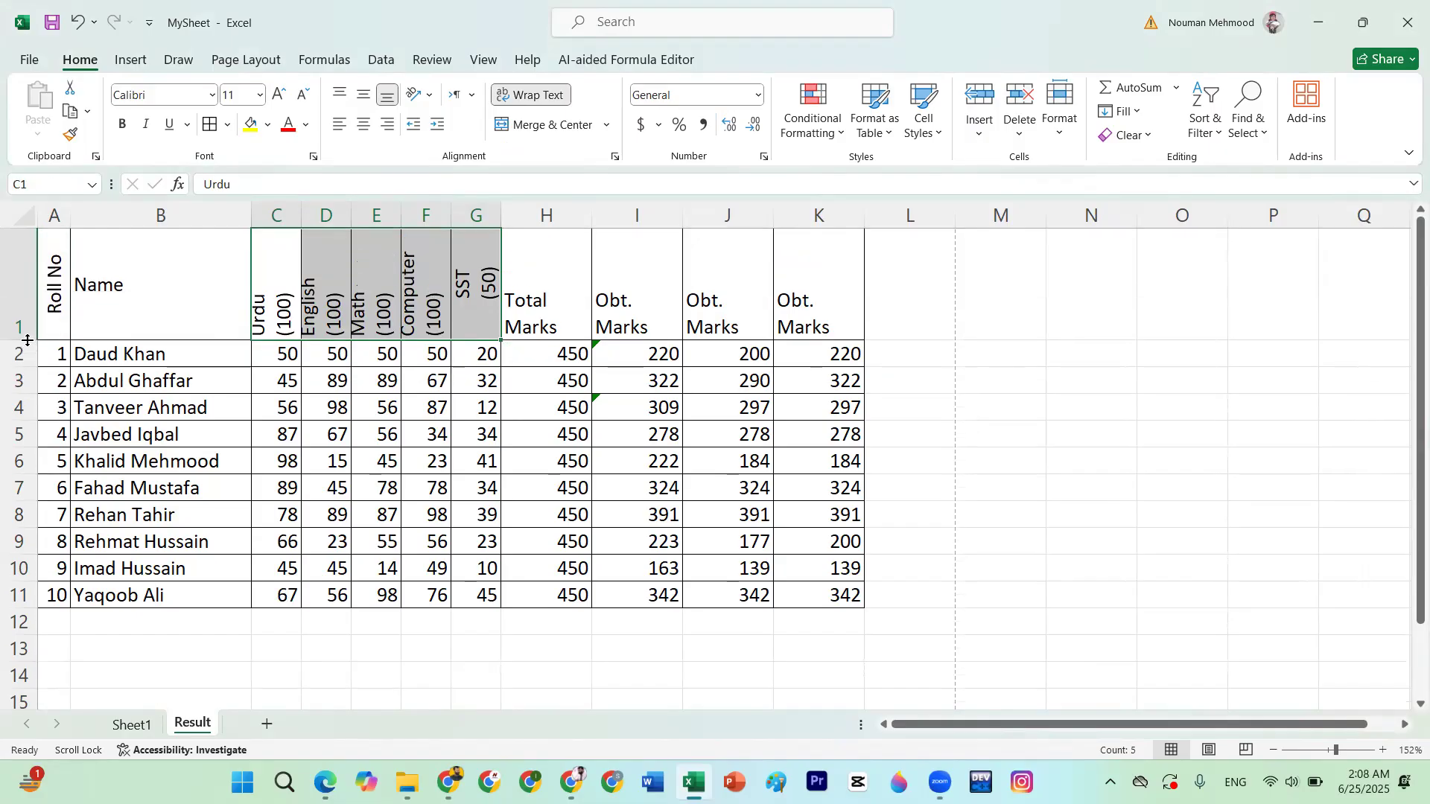
{"action": "left_click", "coordinate": [357, 460]}
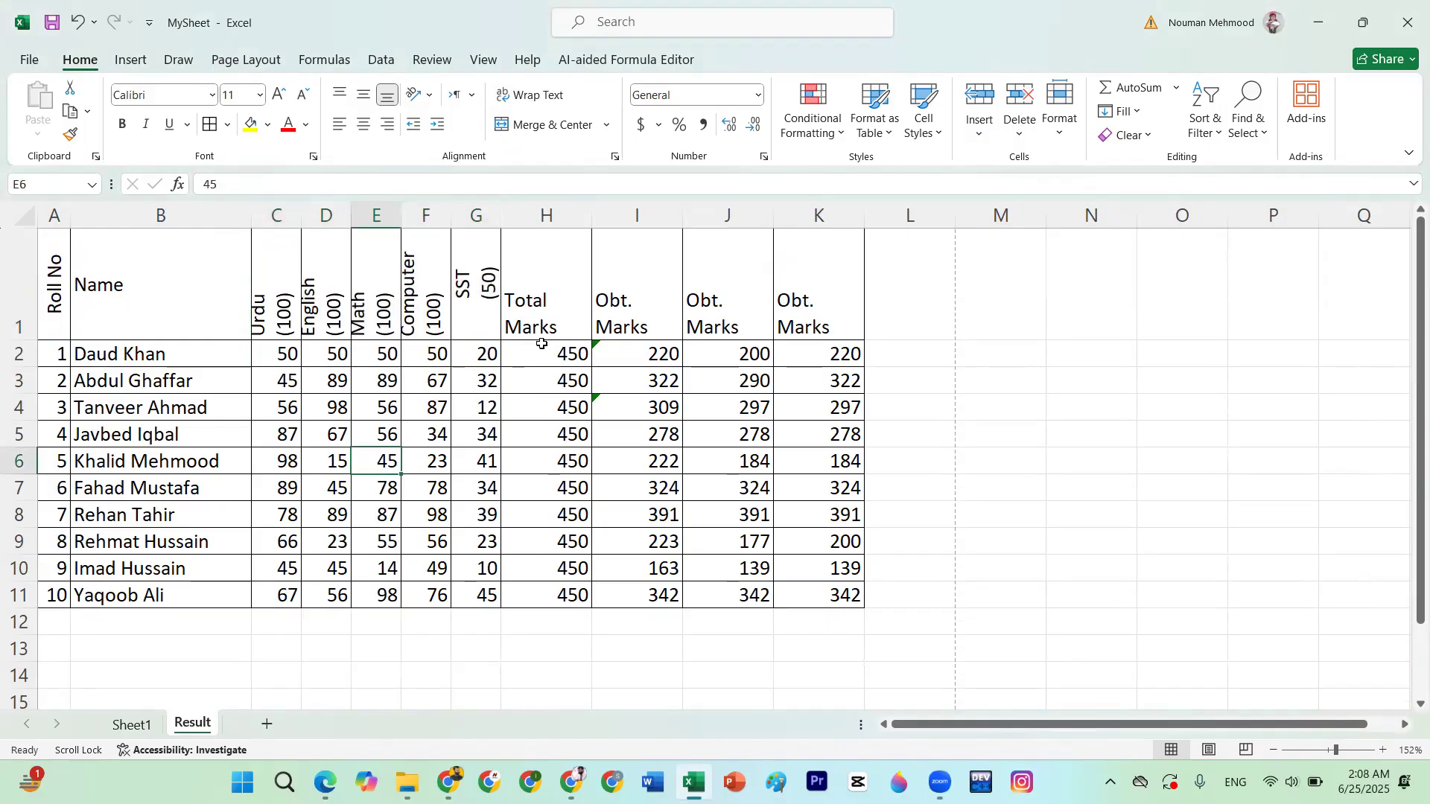
Narrow the Total Marks and Obt. Marks columns H to K together to one equal width
{"action": "left_click", "coordinate": [542, 310]}
{"action": "left_click", "coordinate": [553, 215]}
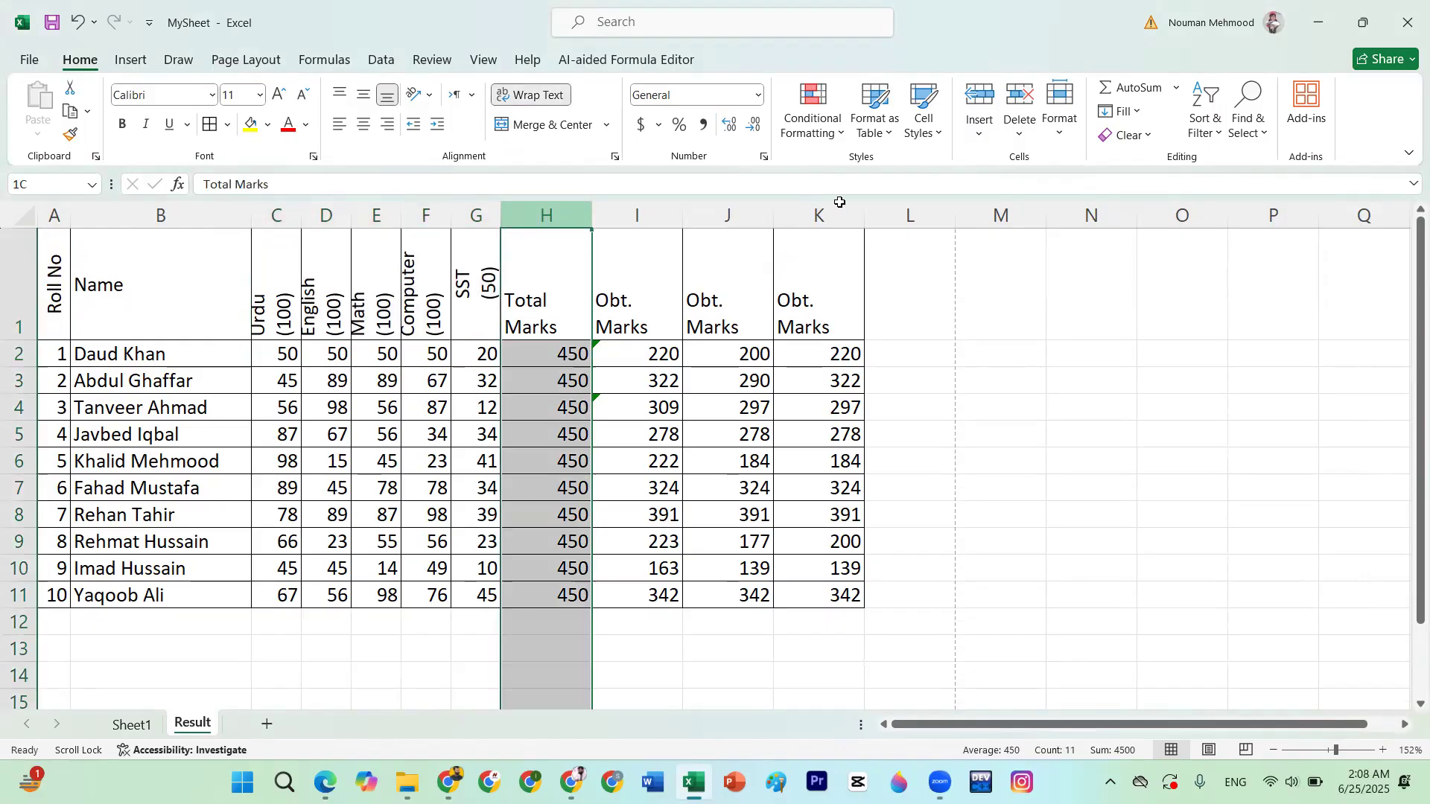
{"action": "left_click", "coordinate": [819, 214], "text": "shift"}
{"action": "left_click_drag", "start_coordinate": [592, 205], "coordinate": [567, 213]}
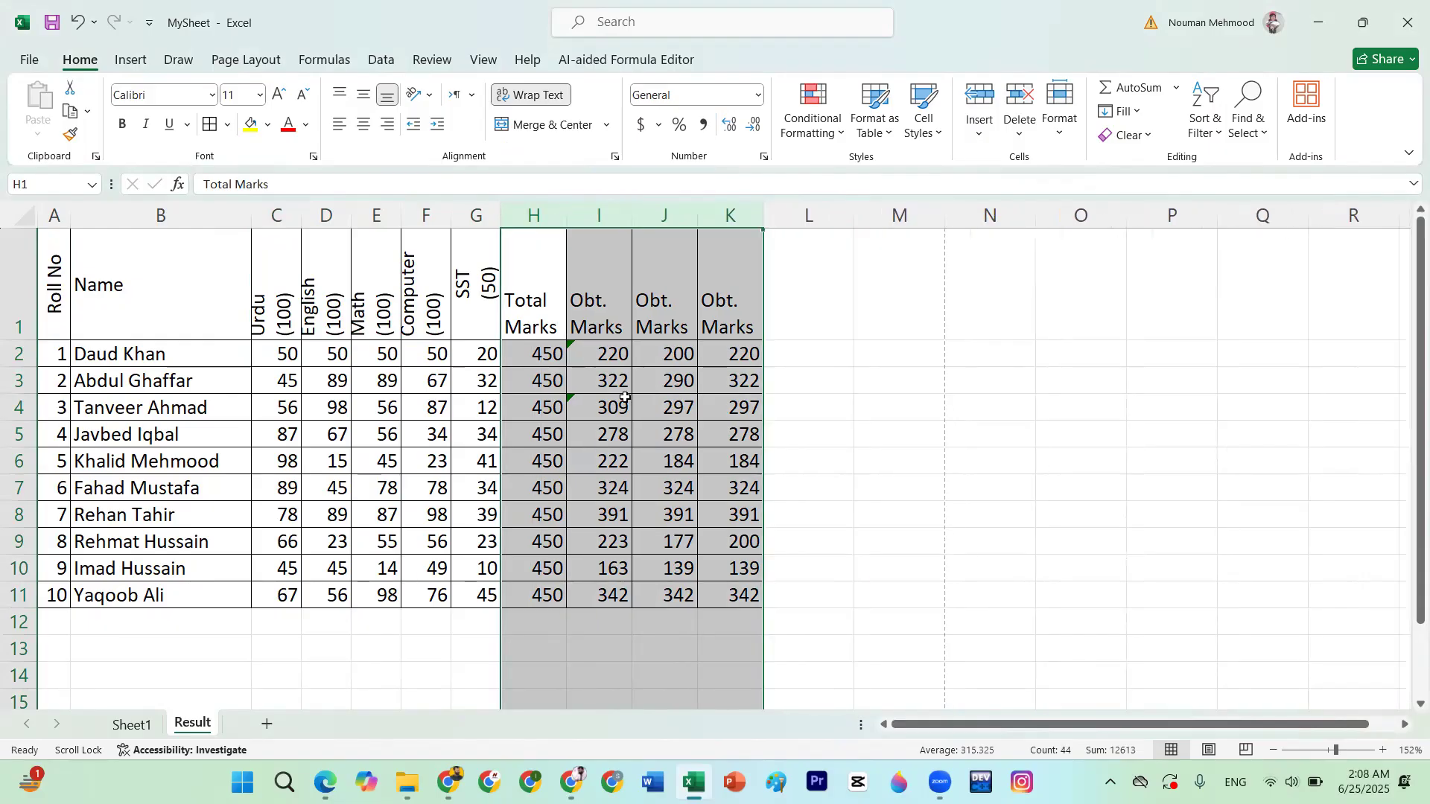
Preview the printout again to check whether all table columns fit on one page
{"action": "left_click", "coordinate": [822, 530]}
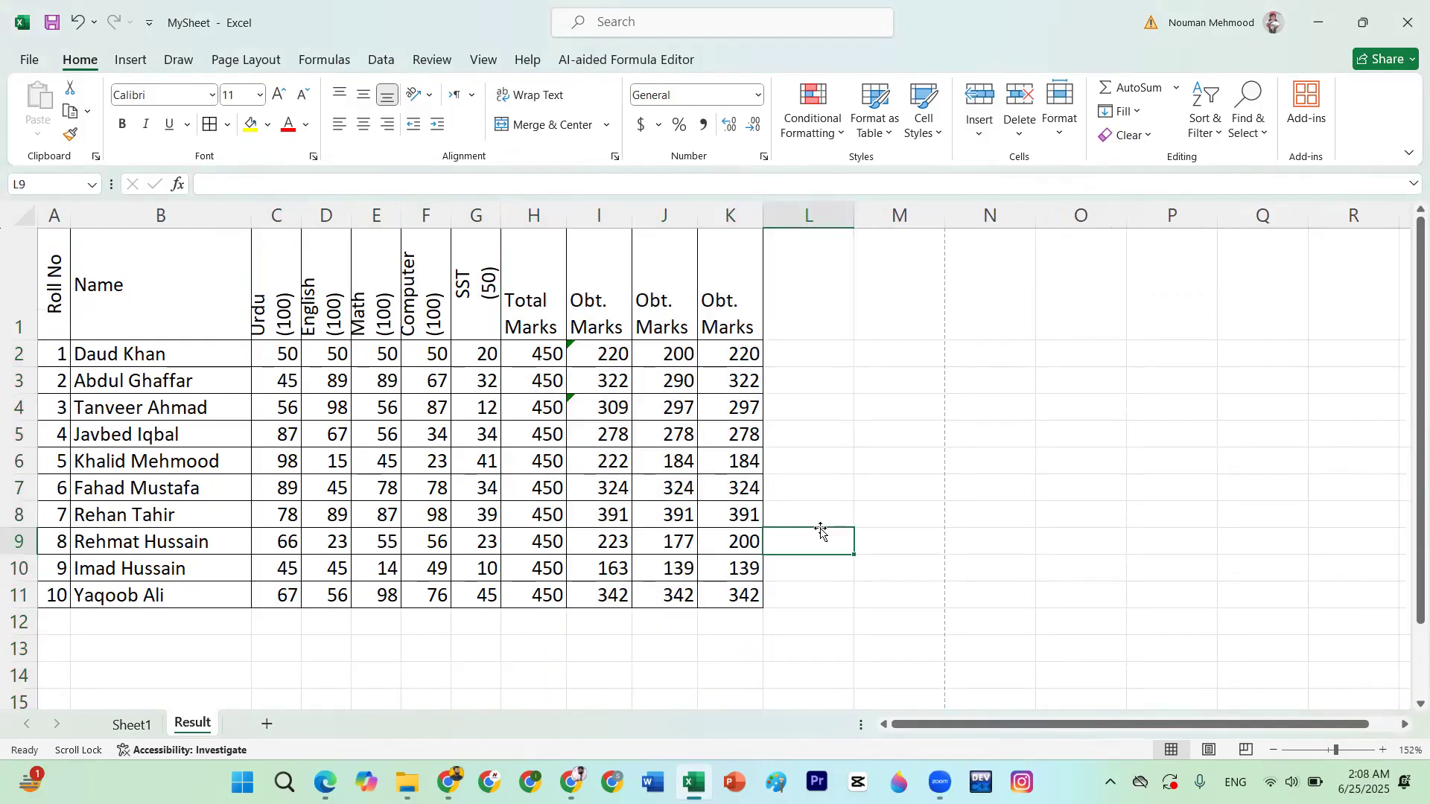
{"action": "key", "text": "ctrl+p"}
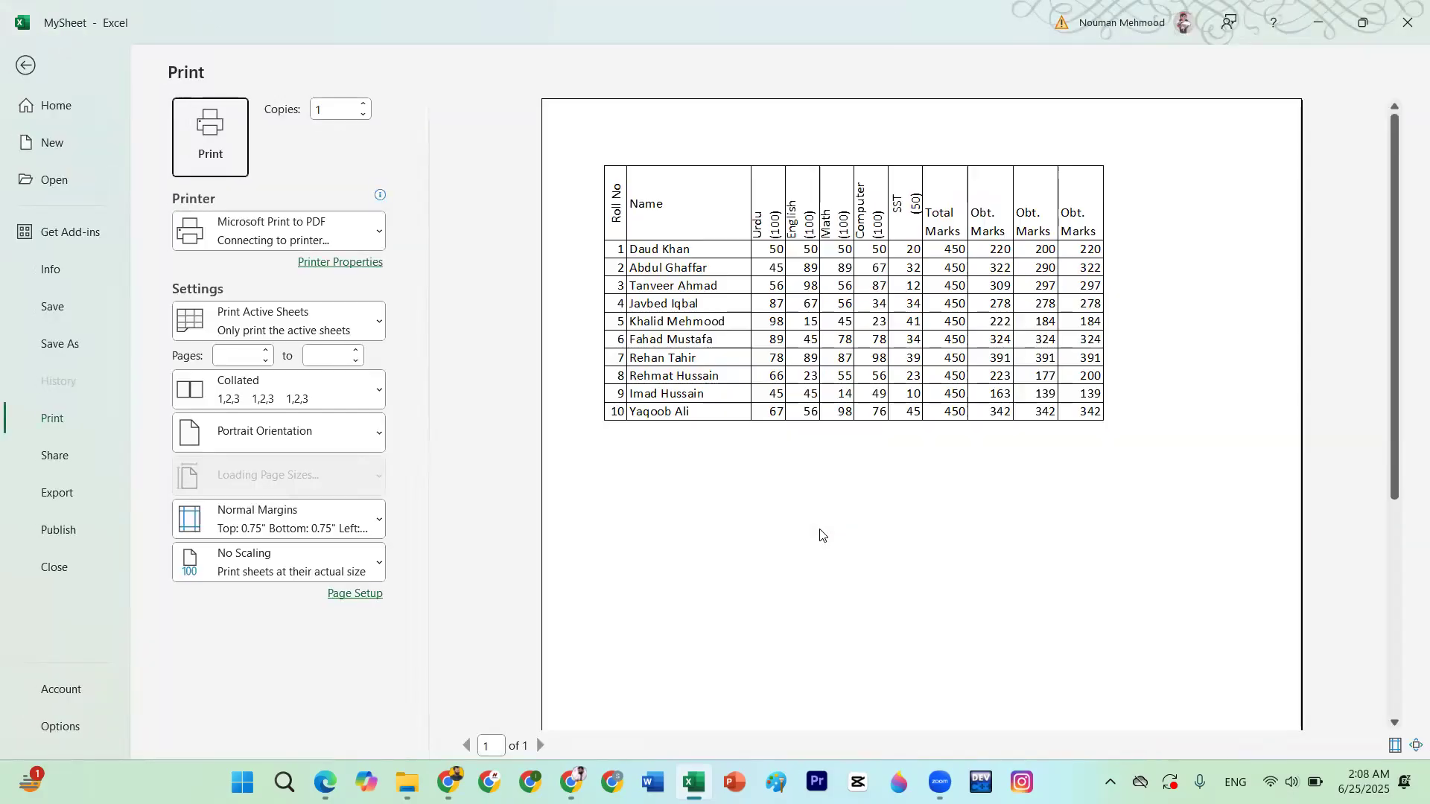
{"action": "key", "text": "Escape"}
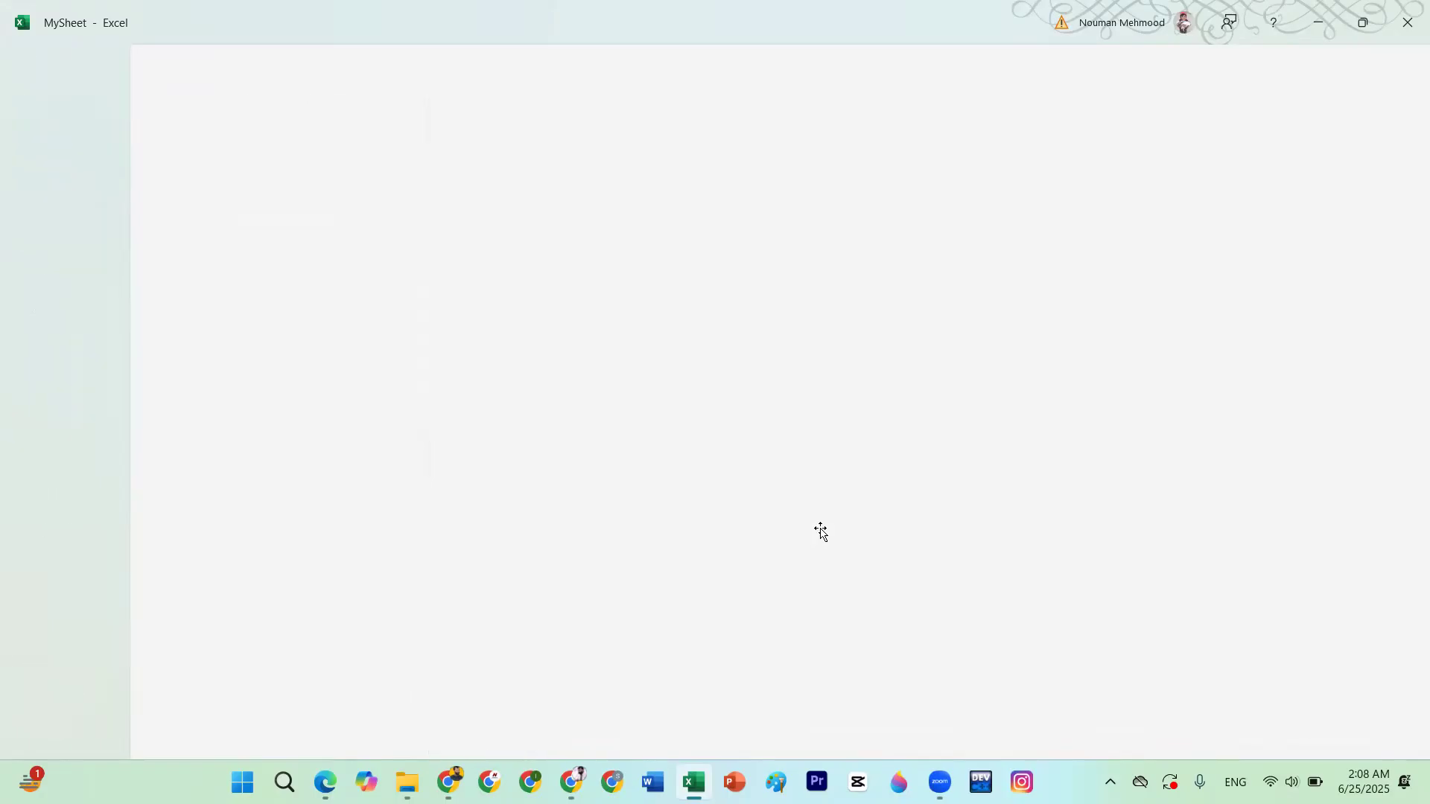
Make the header row A1:K1 bold and fill it with yellow
{"action": "left_click_drag", "start_coordinate": [47, 311], "coordinate": [729, 302]}
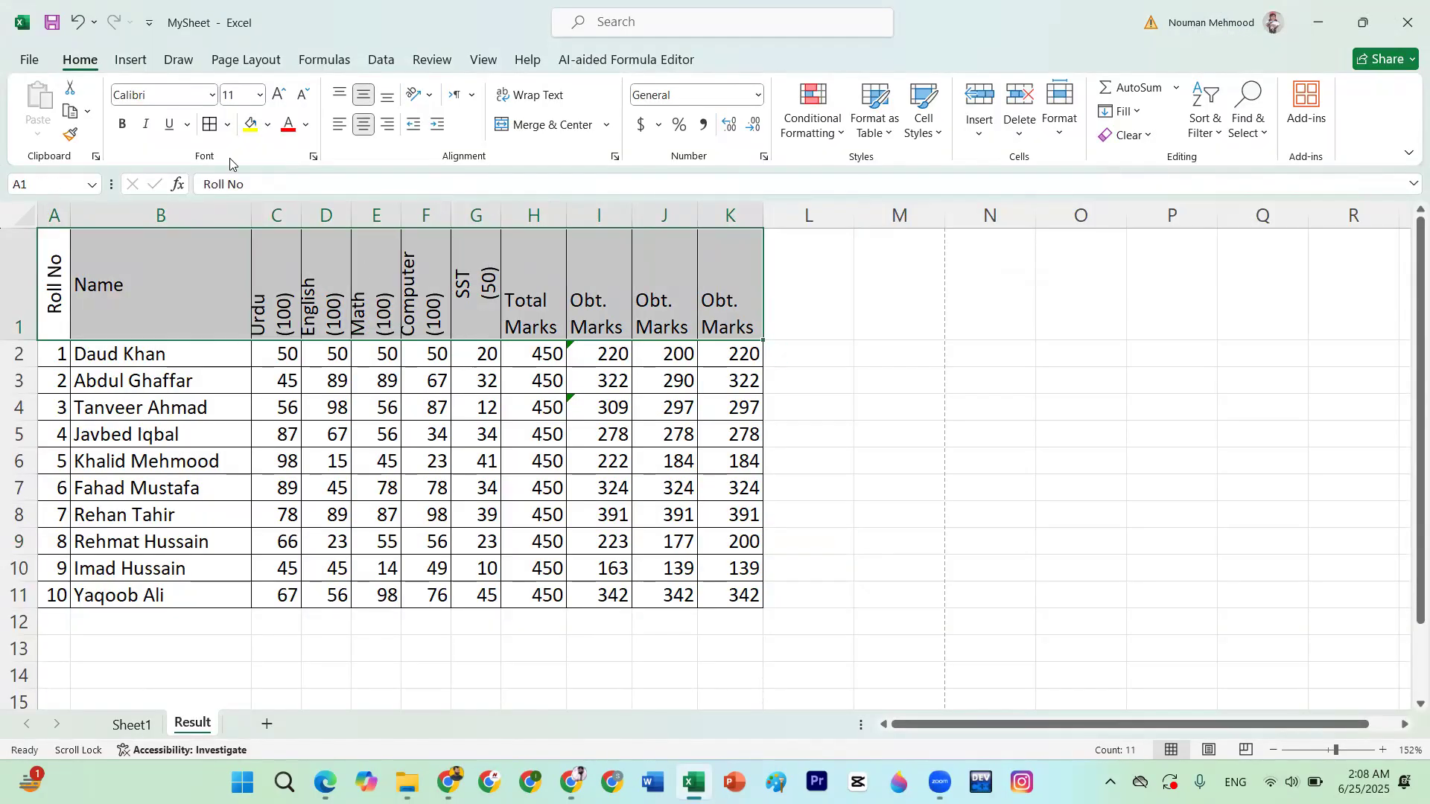
{"action": "left_click", "coordinate": [122, 125]}
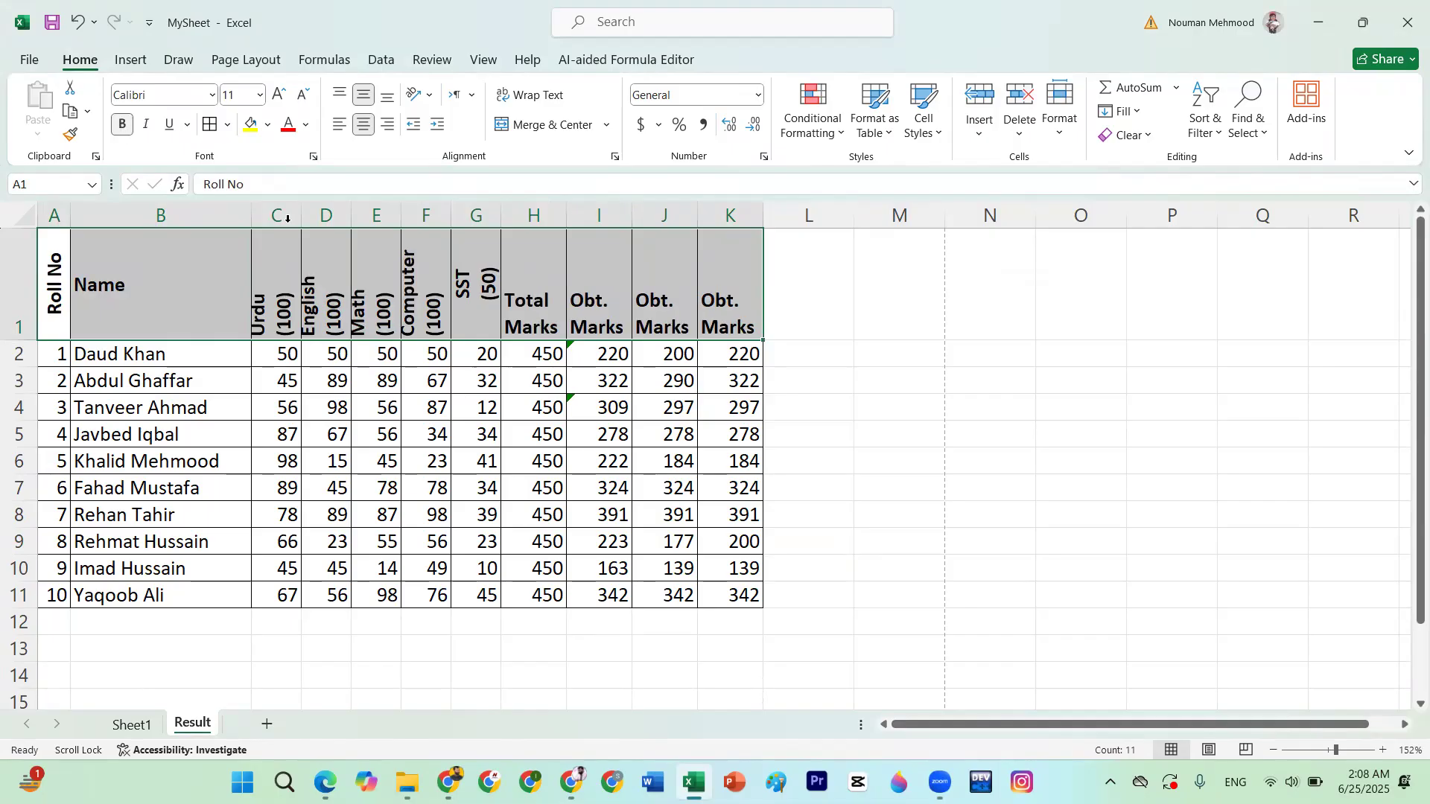
{"action": "left_click", "coordinate": [268, 126]}
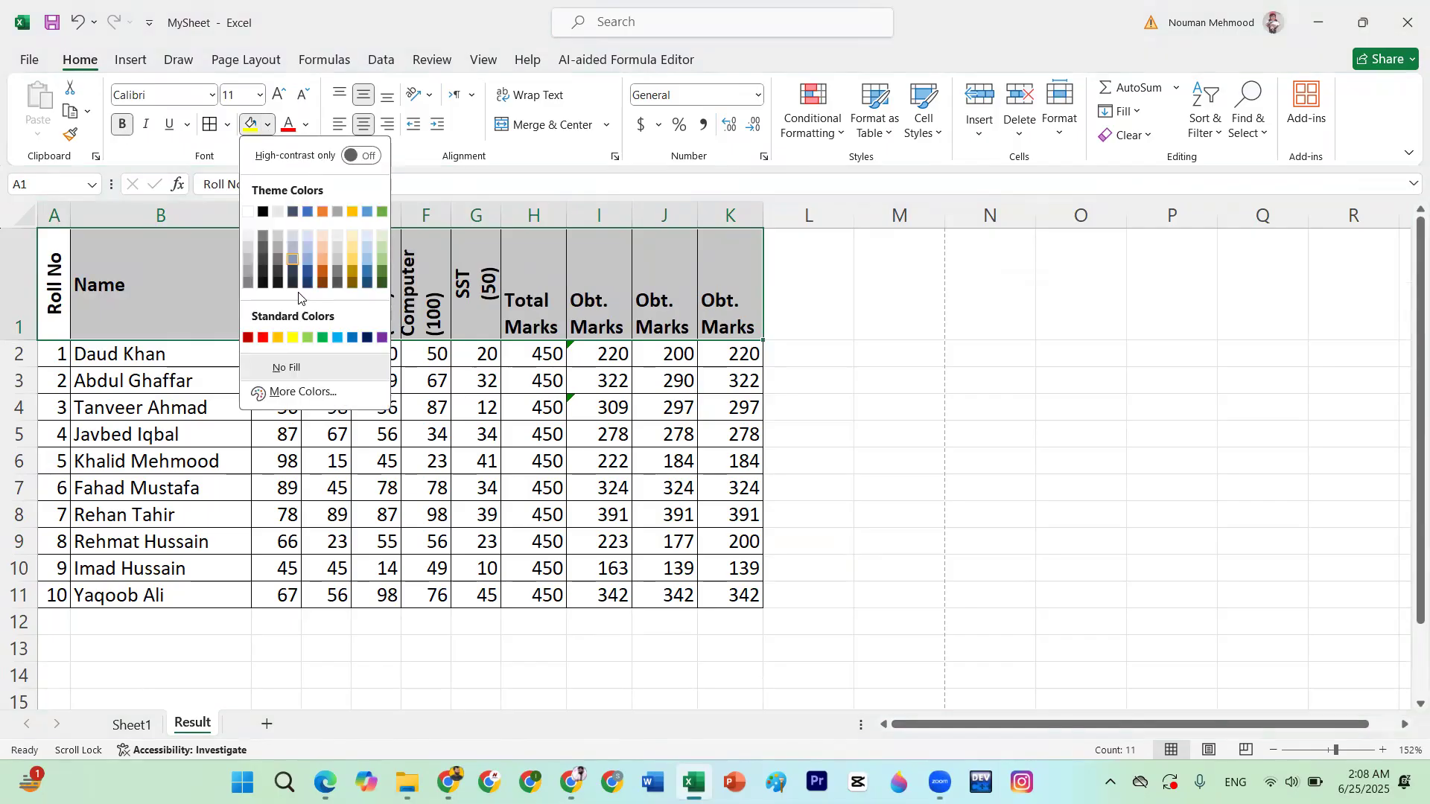
{"action": "left_click", "coordinate": [293, 340]}
Fill the student data rows A2:K11 with the standard orange color
{"action": "left_click_drag", "start_coordinate": [51, 361], "coordinate": [741, 593]}
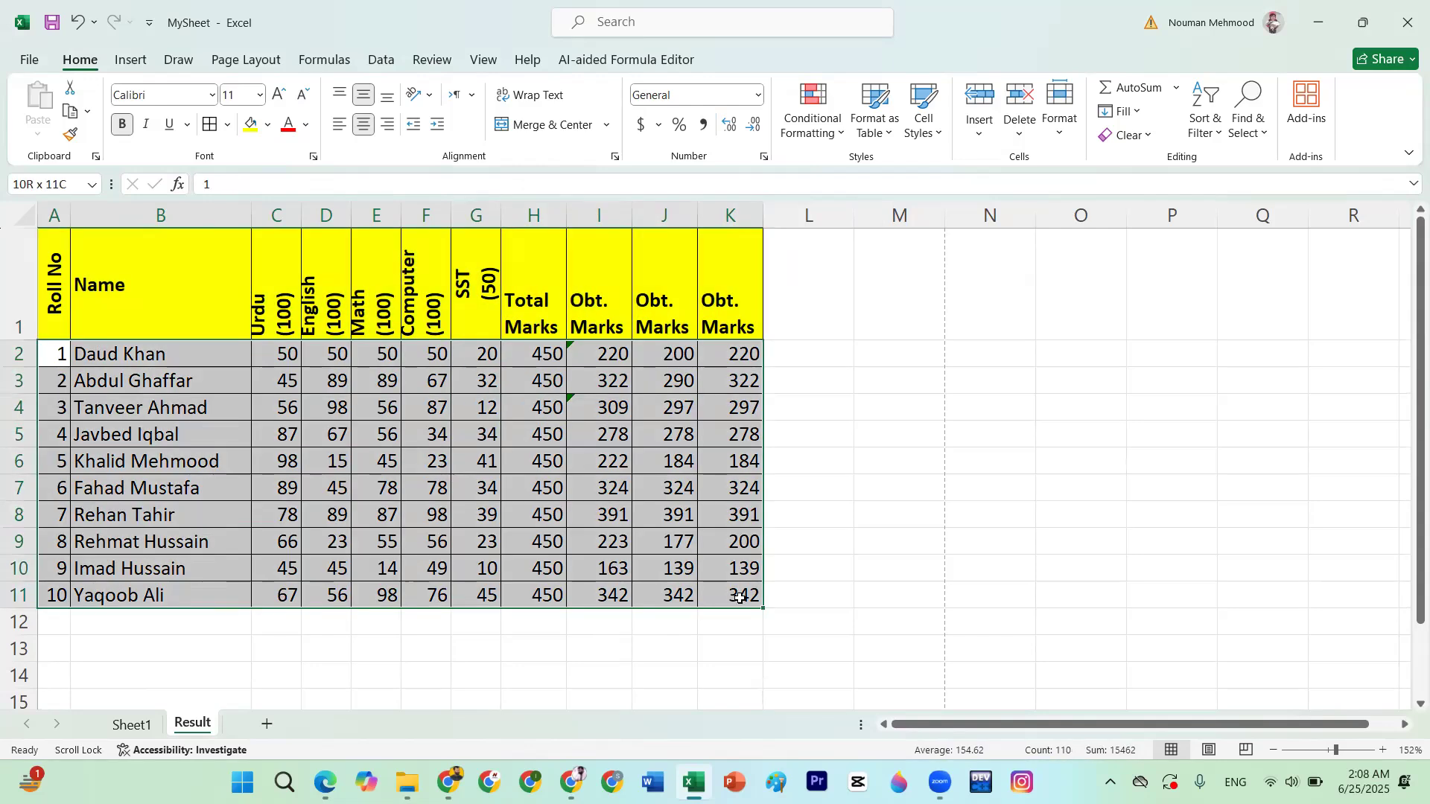
{"action": "left_click", "coordinate": [269, 125]}
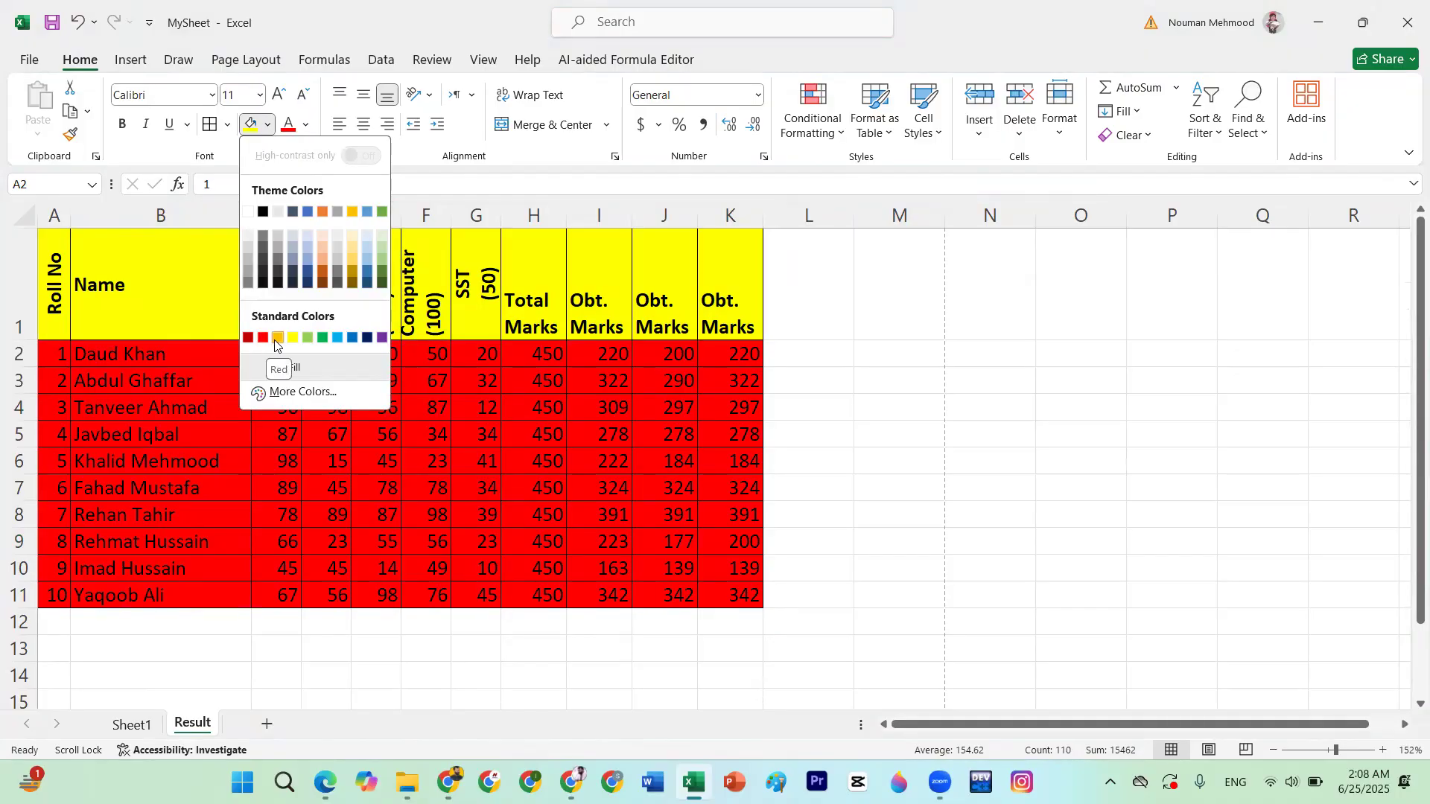
{"action": "left_click", "coordinate": [276, 338]}
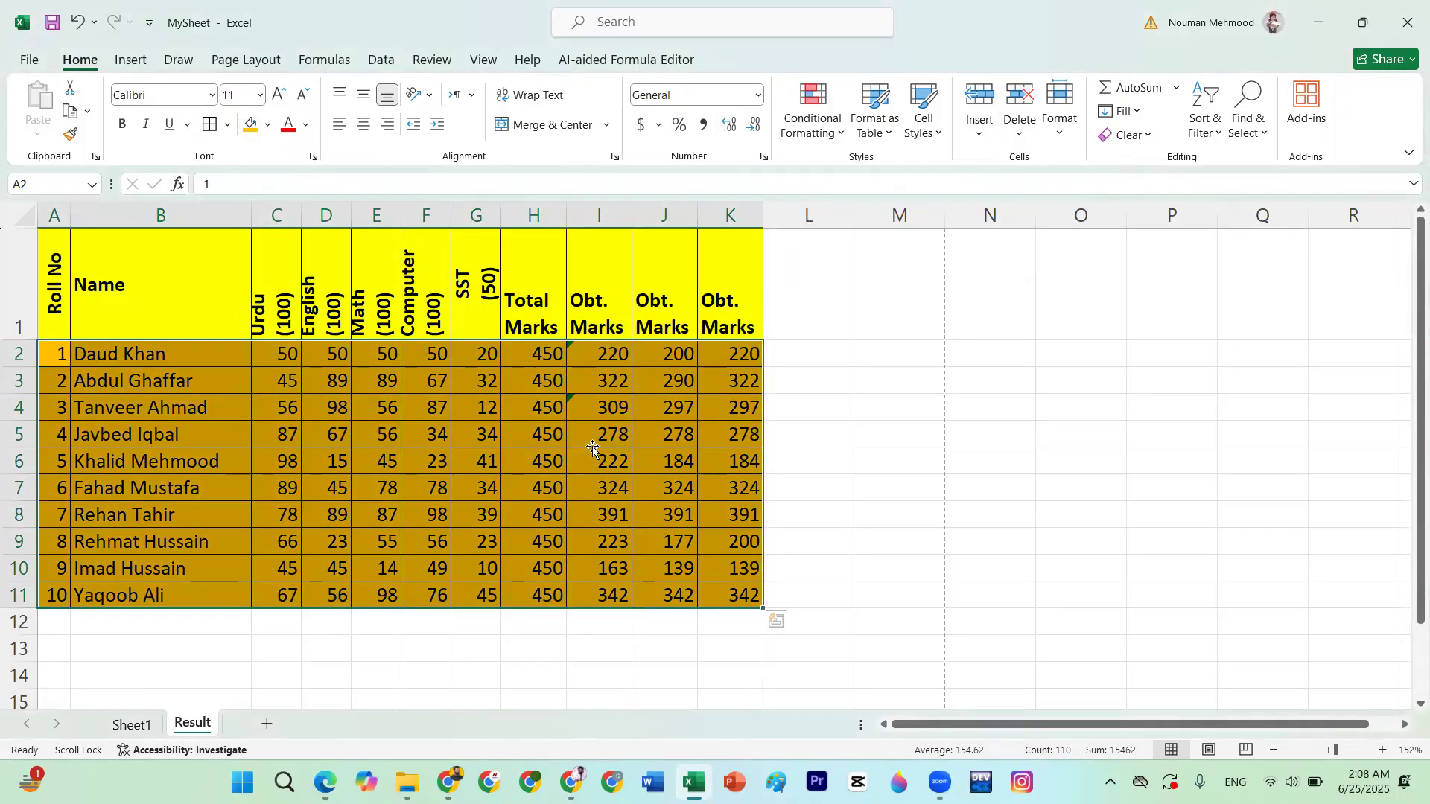
{"action": "left_click", "coordinate": [594, 445]}
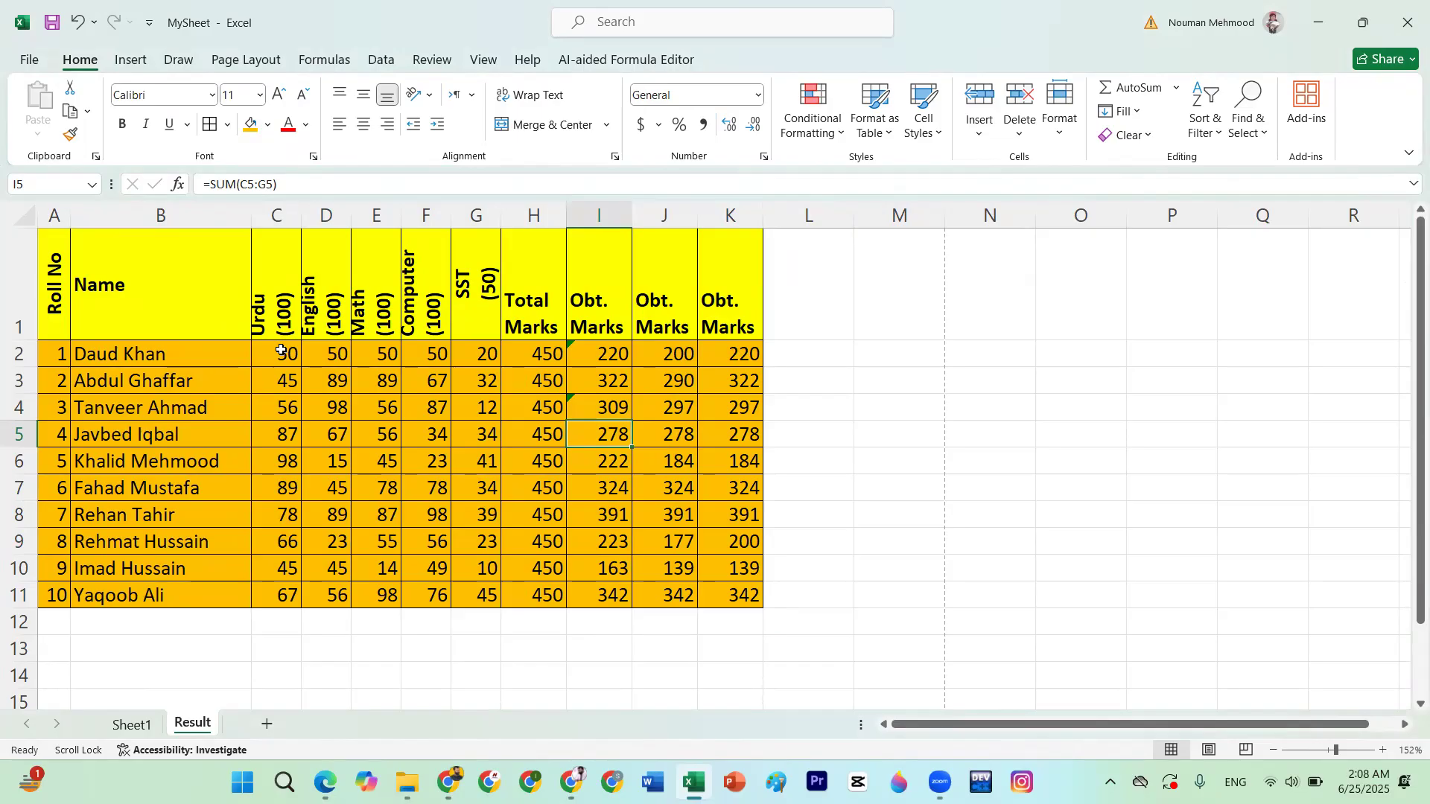
Copy the SUM formula in I2 down the first Obt. Marks column to row 11
{"action": "left_click_drag", "start_coordinate": [281, 350], "coordinate": [440, 601]}
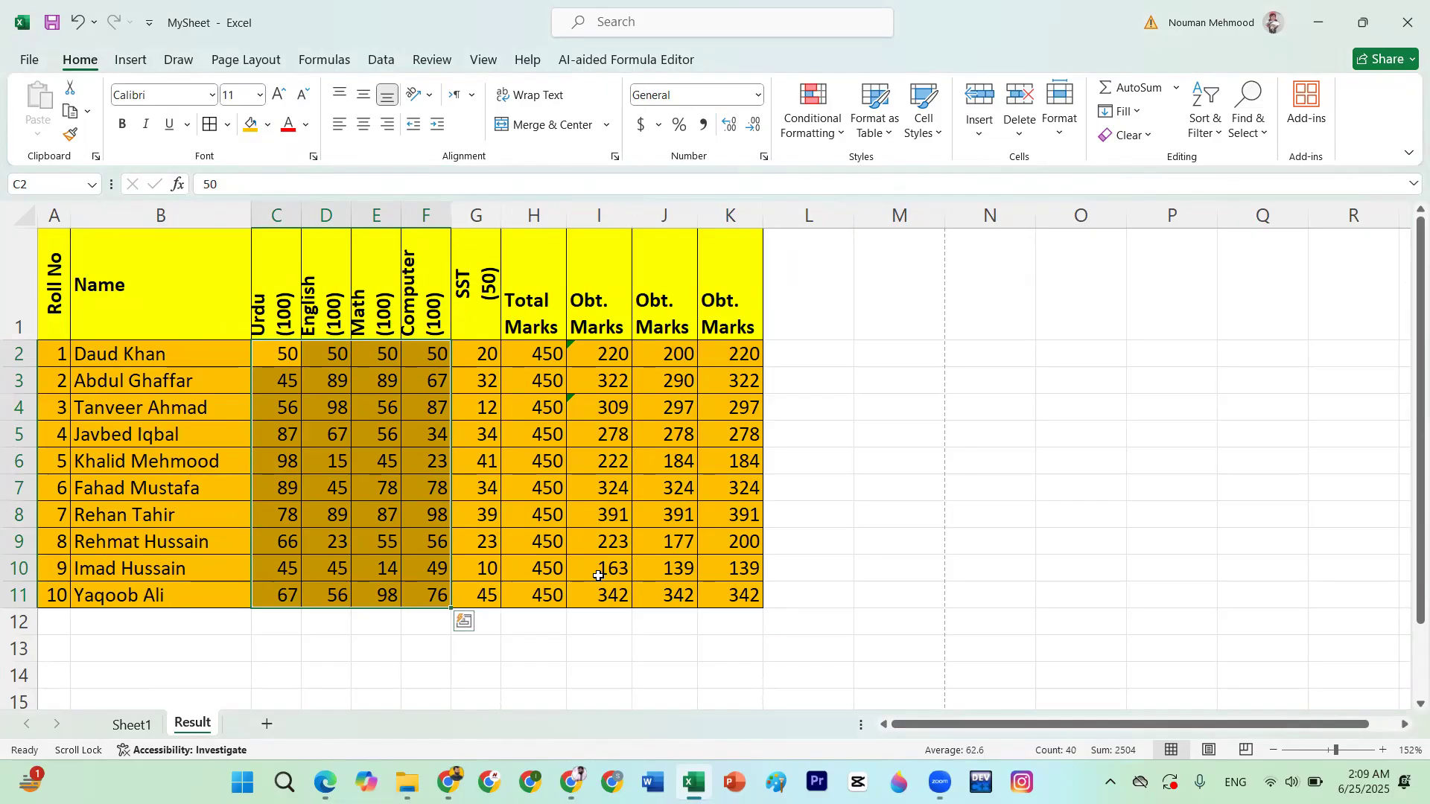
{"action": "left_click", "coordinate": [607, 348]}
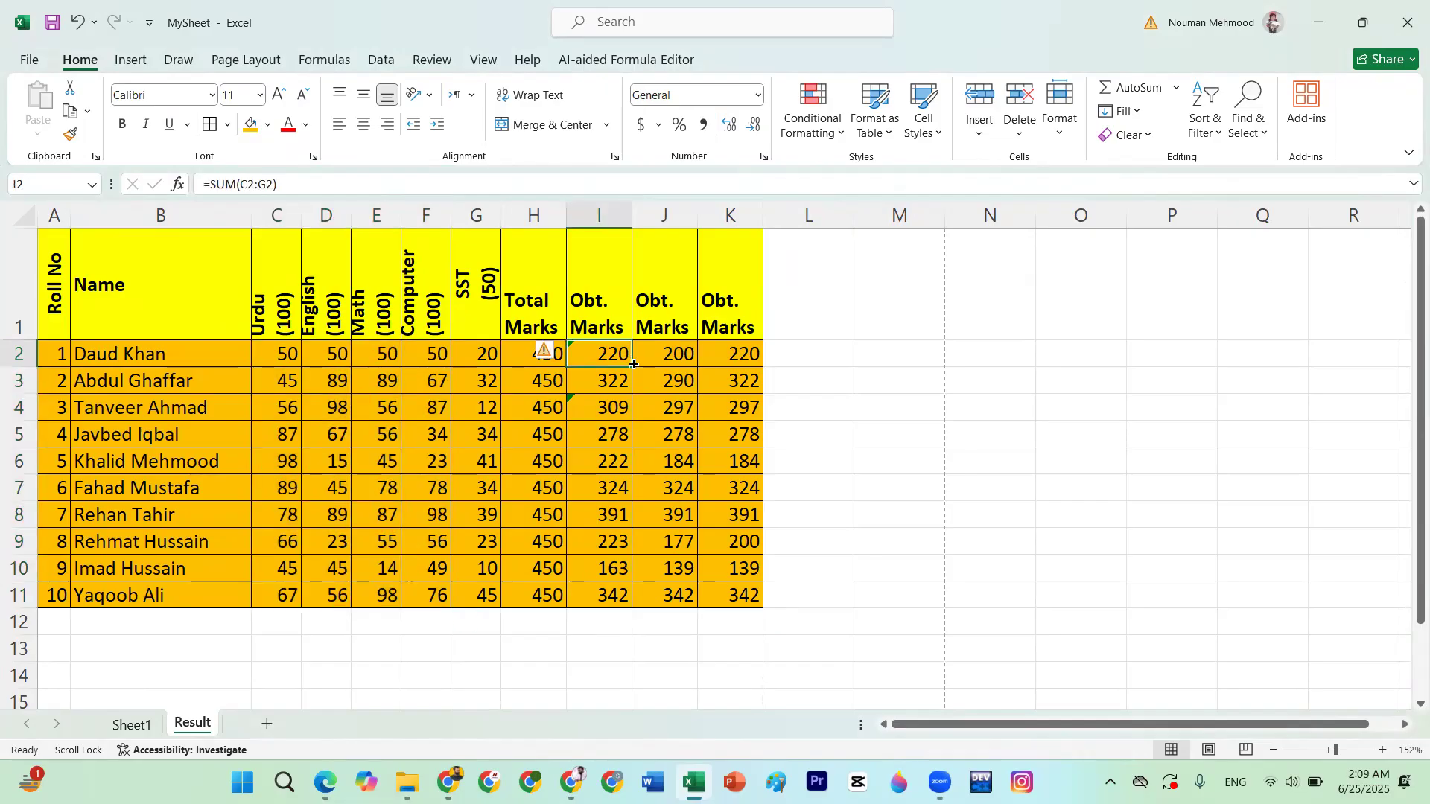
{"action": "double_click", "coordinate": [633, 363]}
{"action": "left_click", "coordinate": [419, 401]}
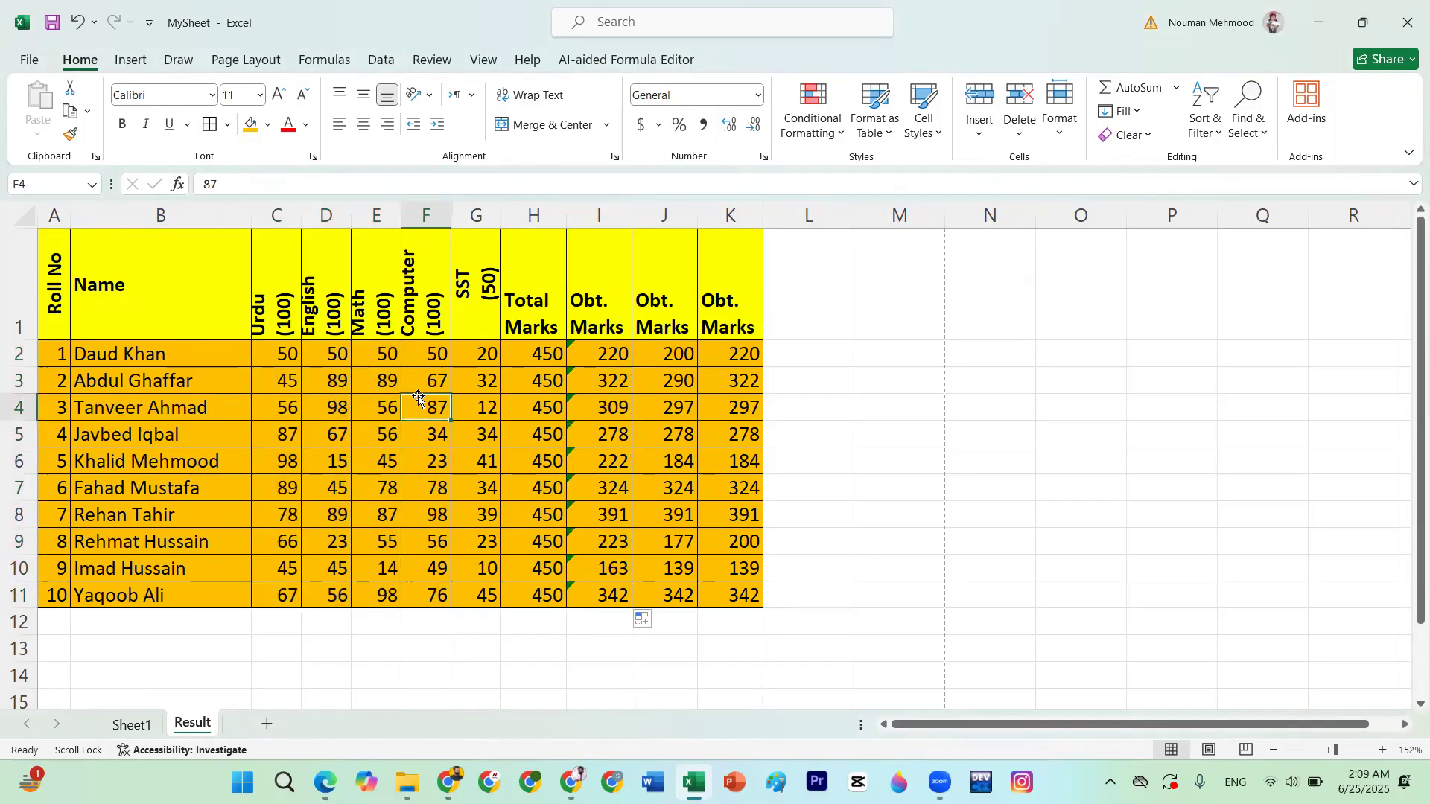
Add a conditional formatting rule to the marks in C2:F11 that shows values less than 33 in Red Text
{"action": "left_click_drag", "start_coordinate": [280, 350], "coordinate": [441, 605]}
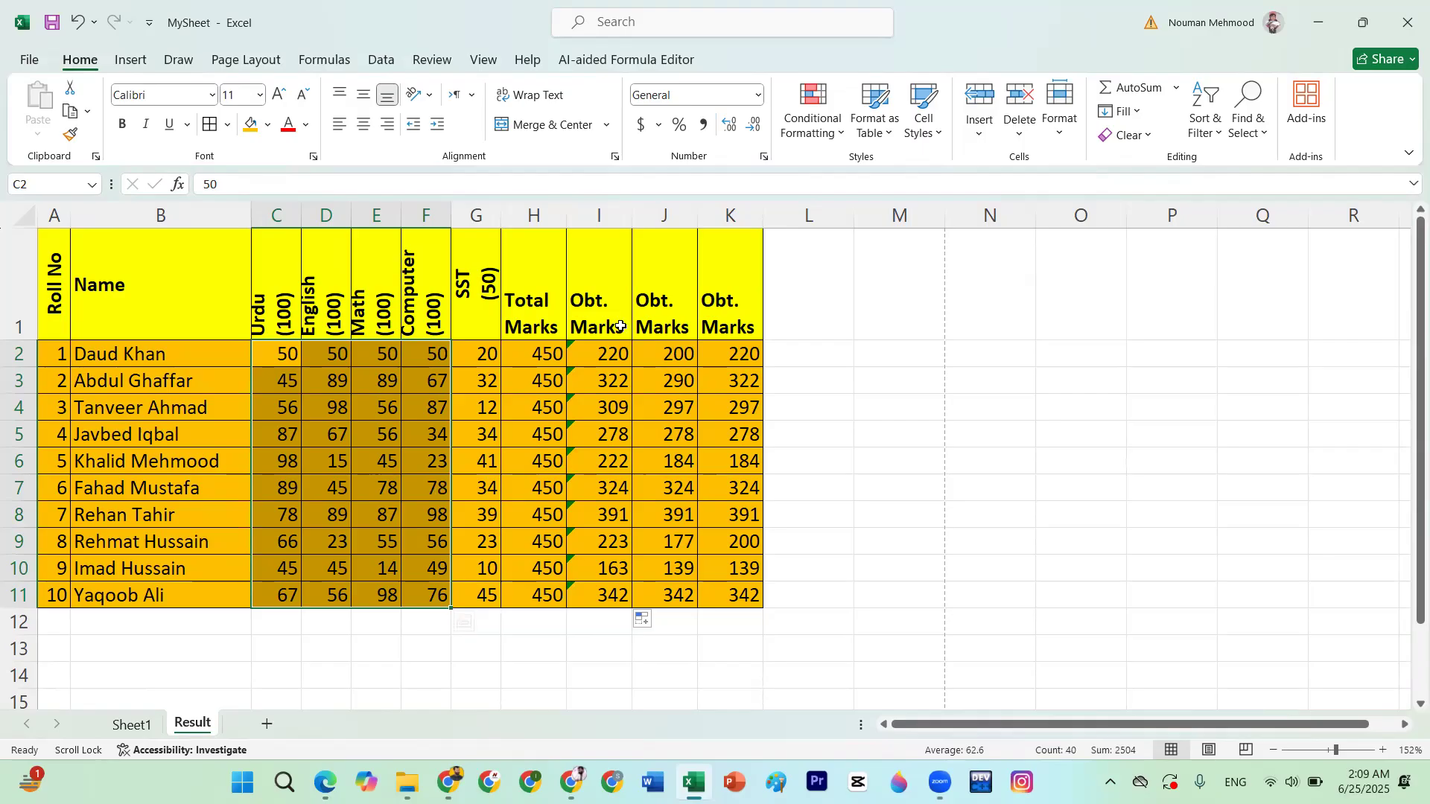
{"action": "left_click", "coordinate": [834, 134]}
{"action": "mouse_move", "coordinate": [863, 173]}
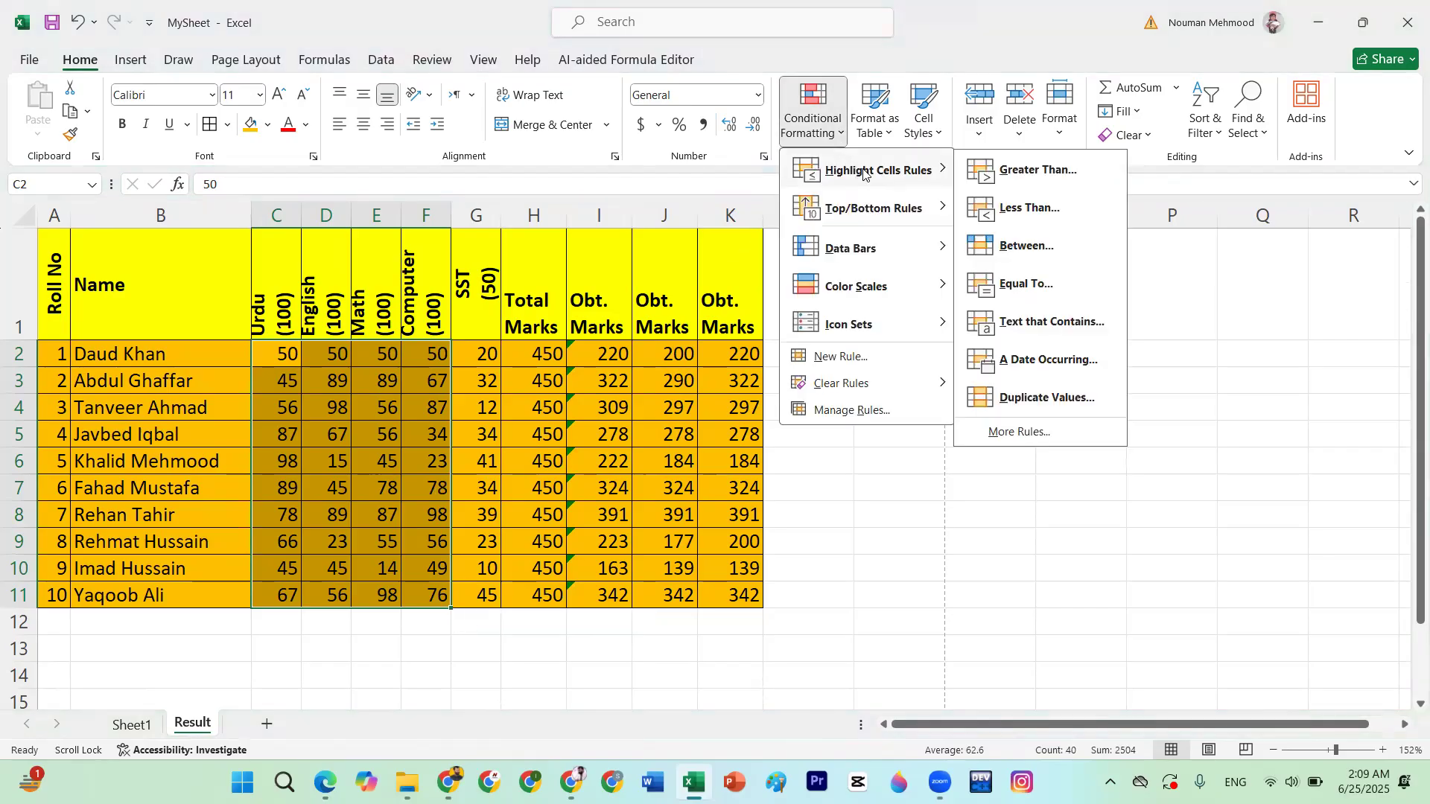
{"action": "left_click", "coordinate": [1027, 210]}
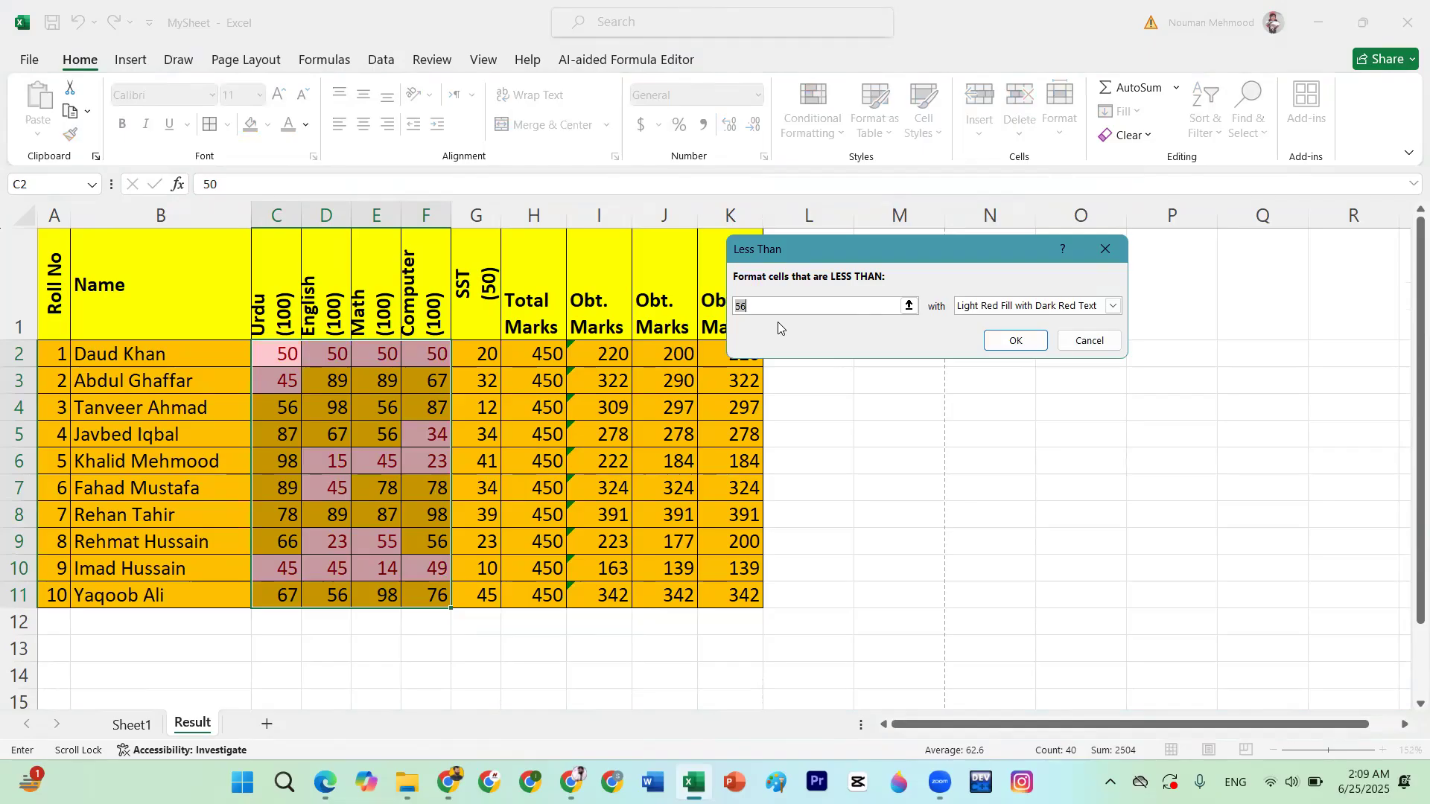
{"action": "type", "text": "33"}
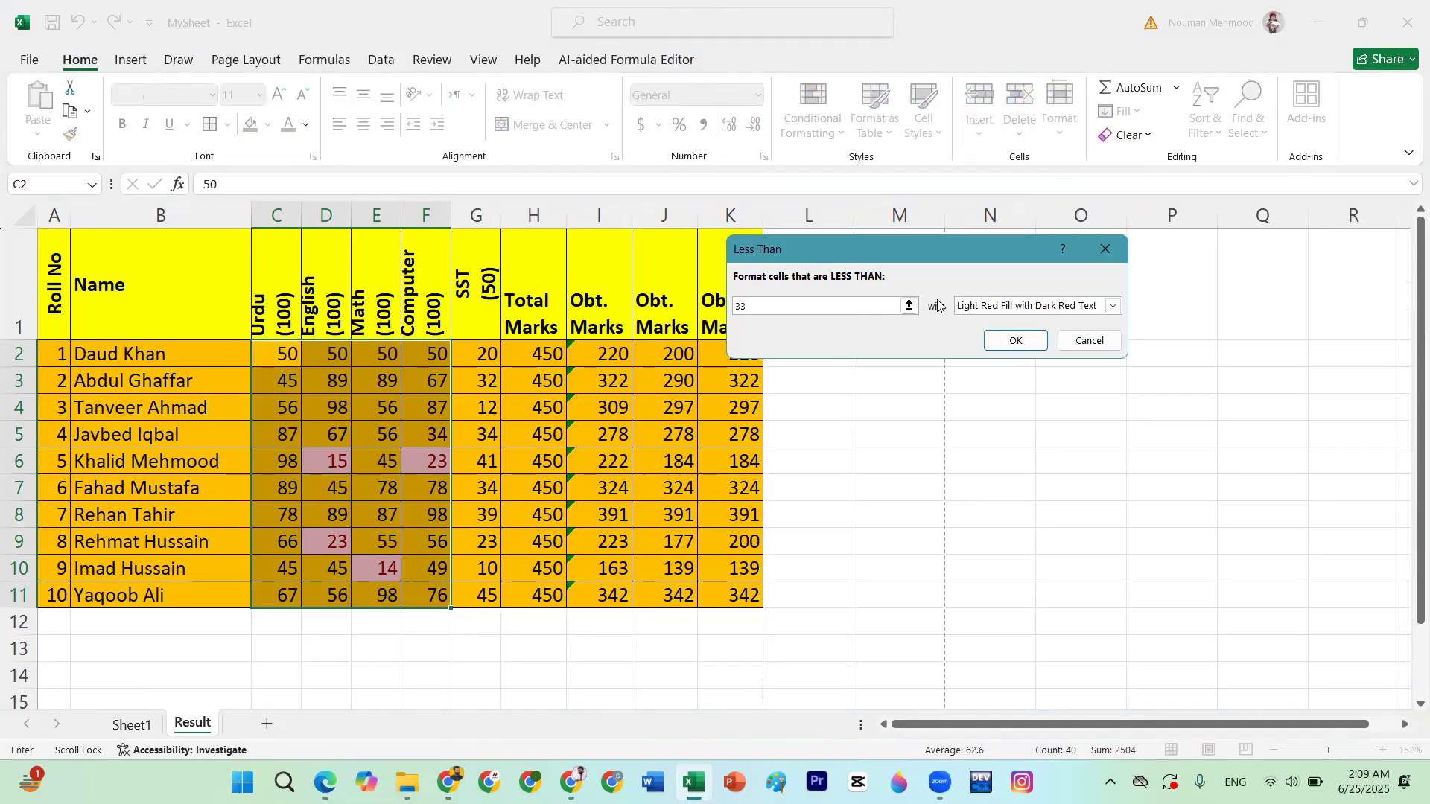
{"action": "left_click", "coordinate": [1112, 306]}
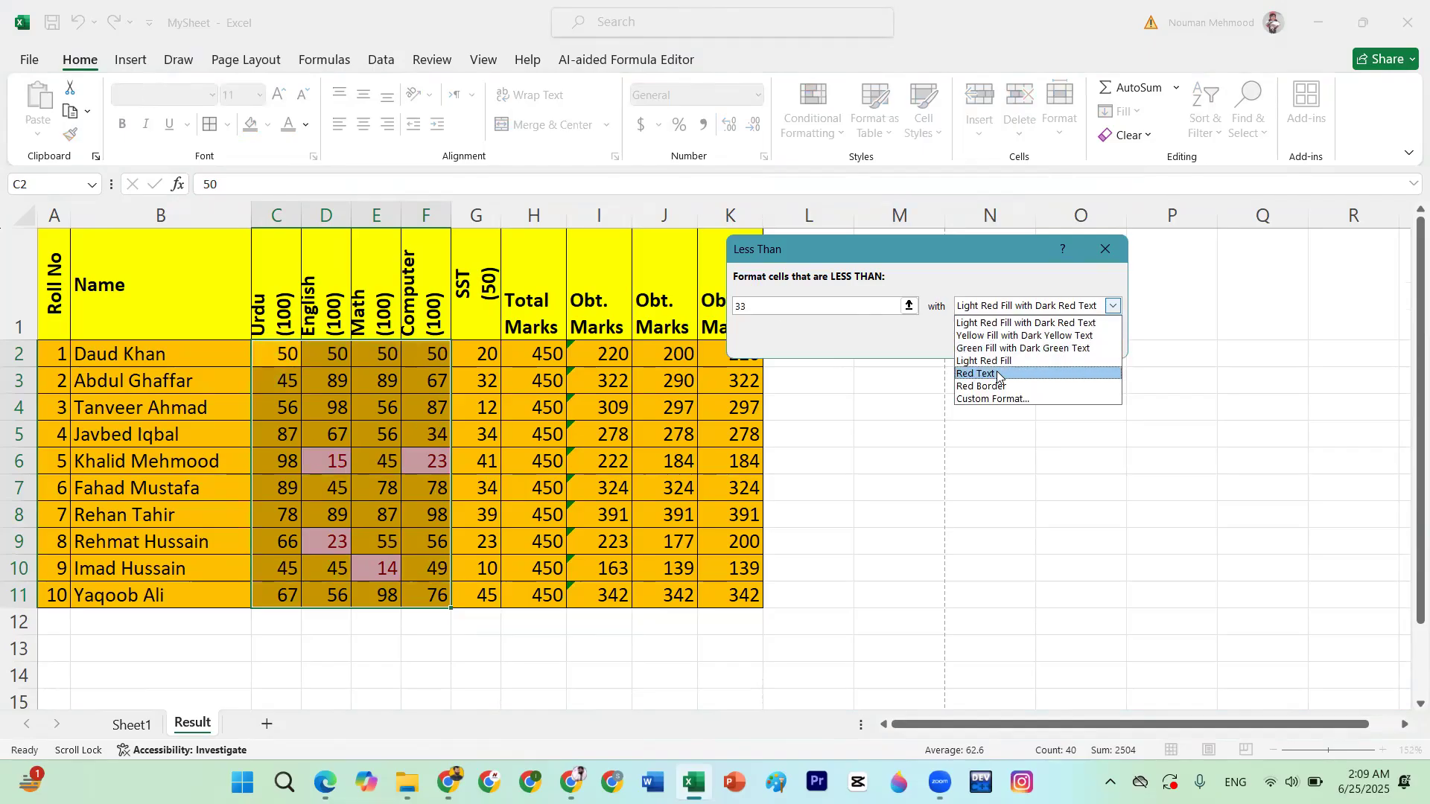
{"action": "left_click", "coordinate": [996, 373]}
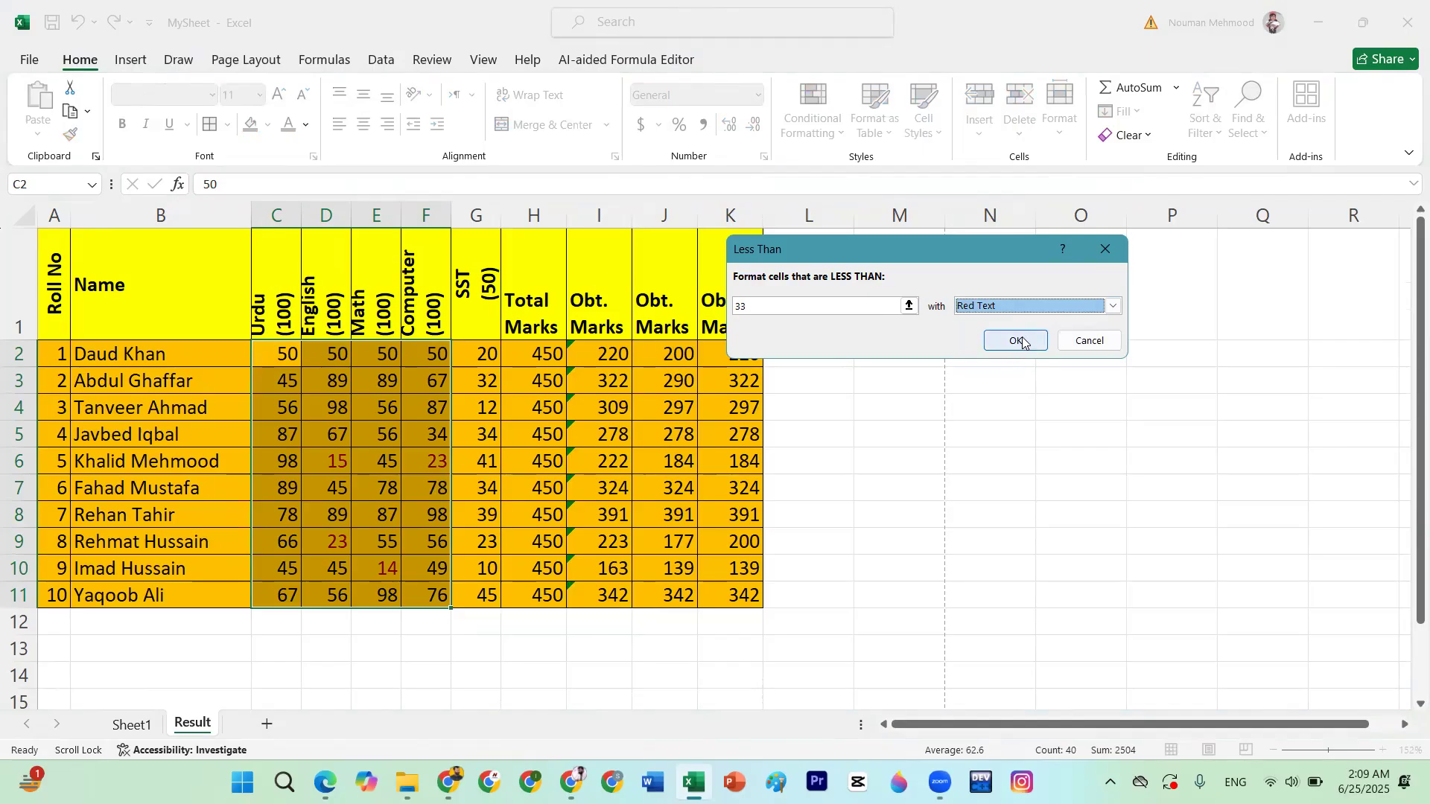
{"action": "left_click", "coordinate": [1017, 341]}
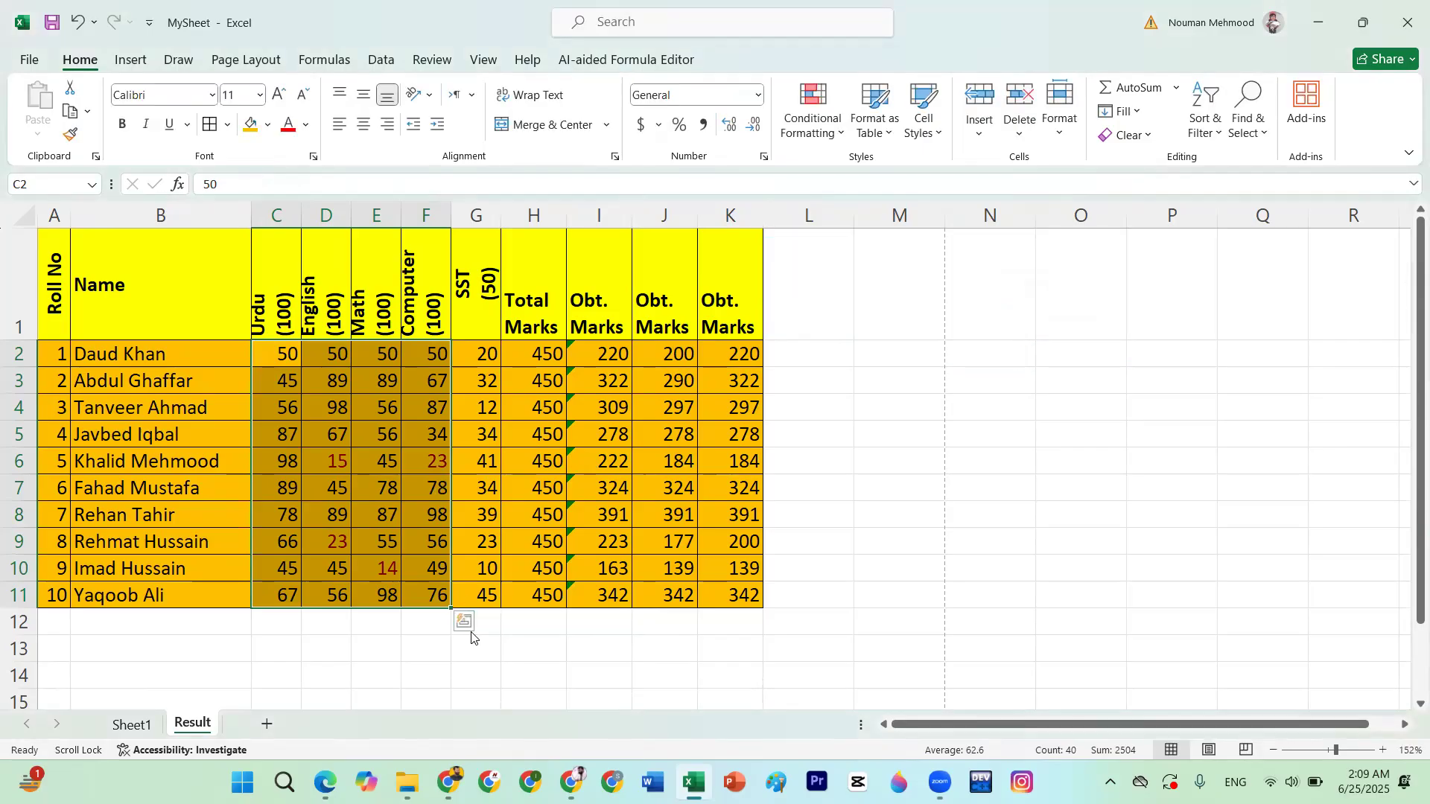
{"action": "left_click", "coordinate": [471, 635]}
Change the fill of the student data rows A2:K11 to white
{"action": "left_click_drag", "start_coordinate": [727, 593], "coordinate": [728, 569]}
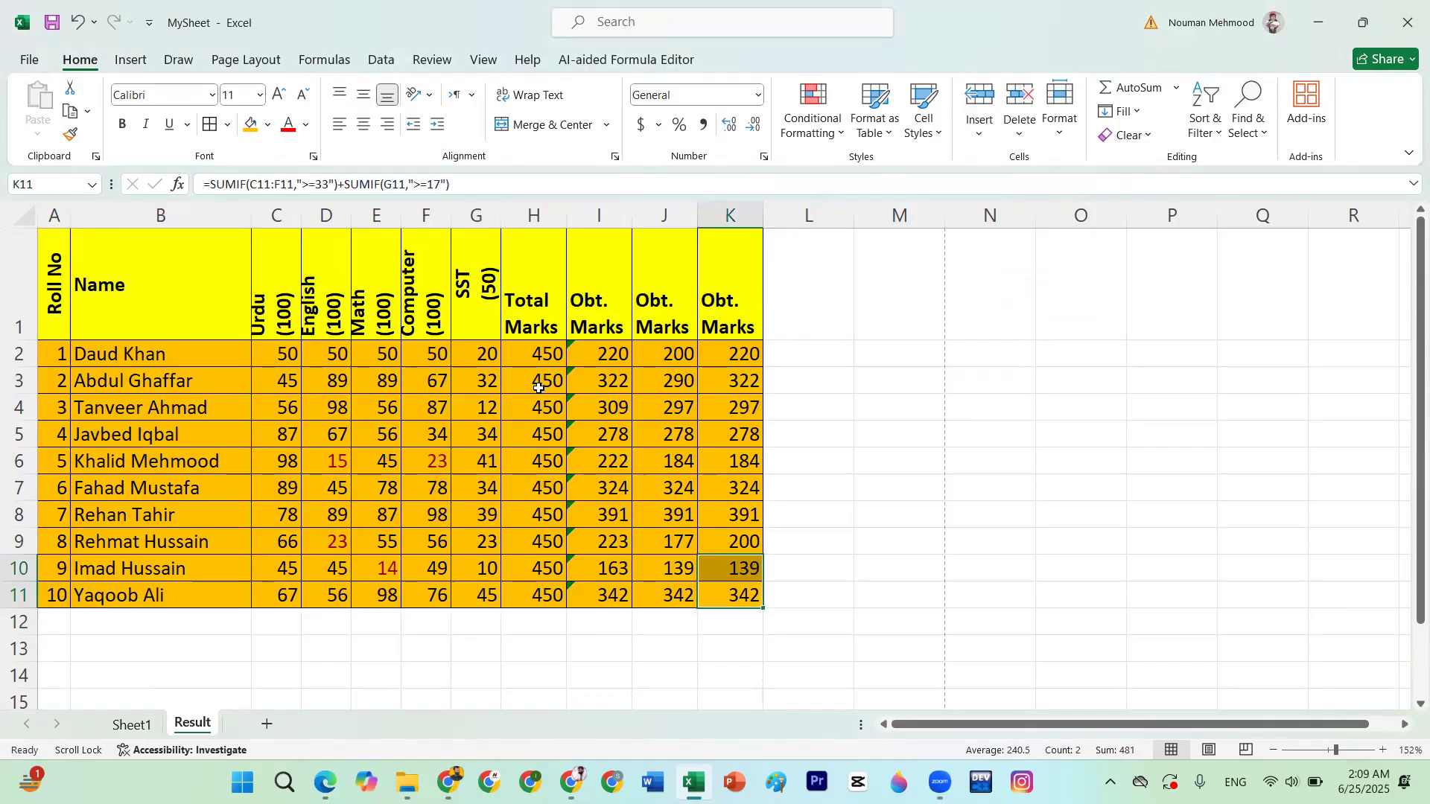
{"action": "left_click_drag", "start_coordinate": [538, 387], "coordinate": [53, 354]}
{"action": "left_click", "coordinate": [268, 126]}
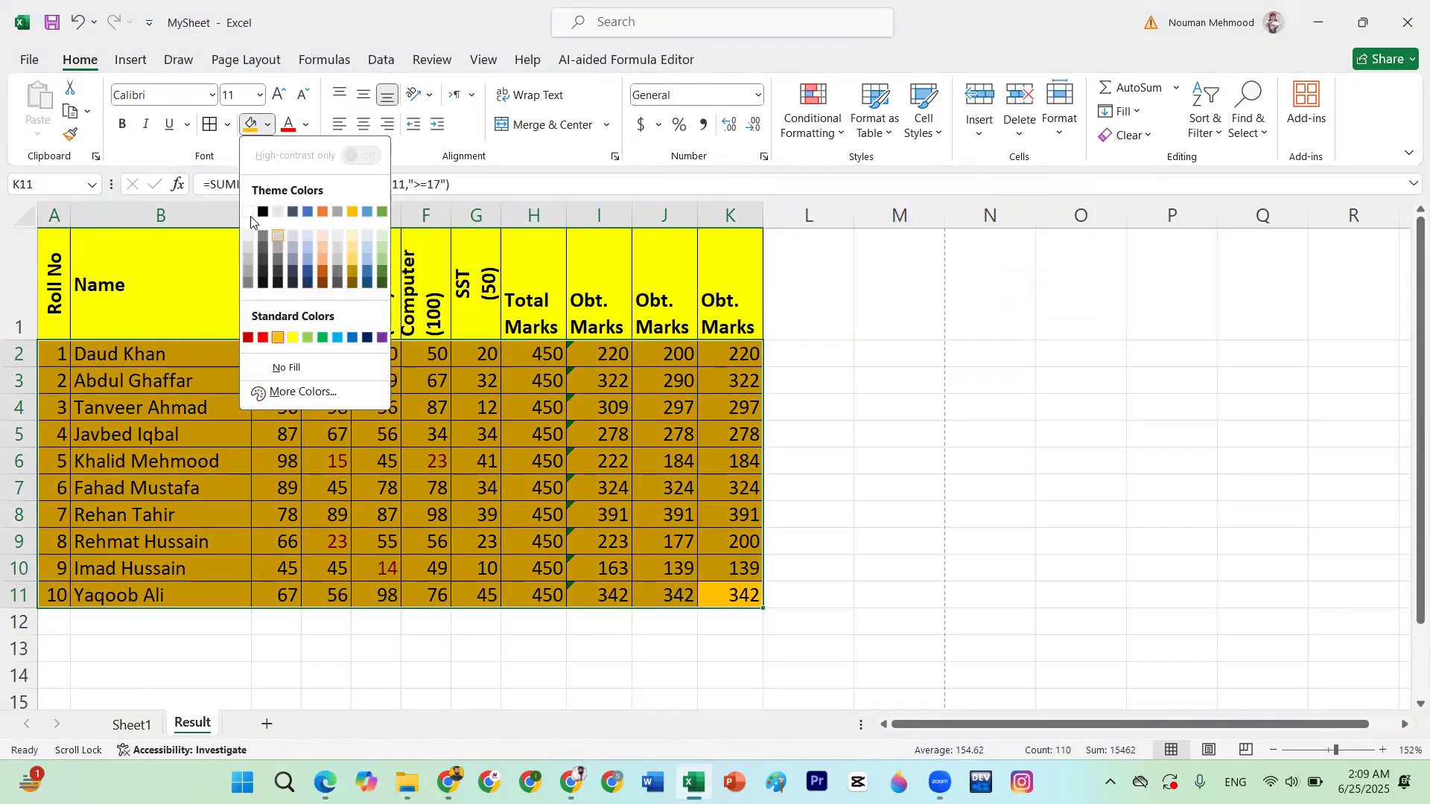
{"action": "left_click", "coordinate": [248, 212]}
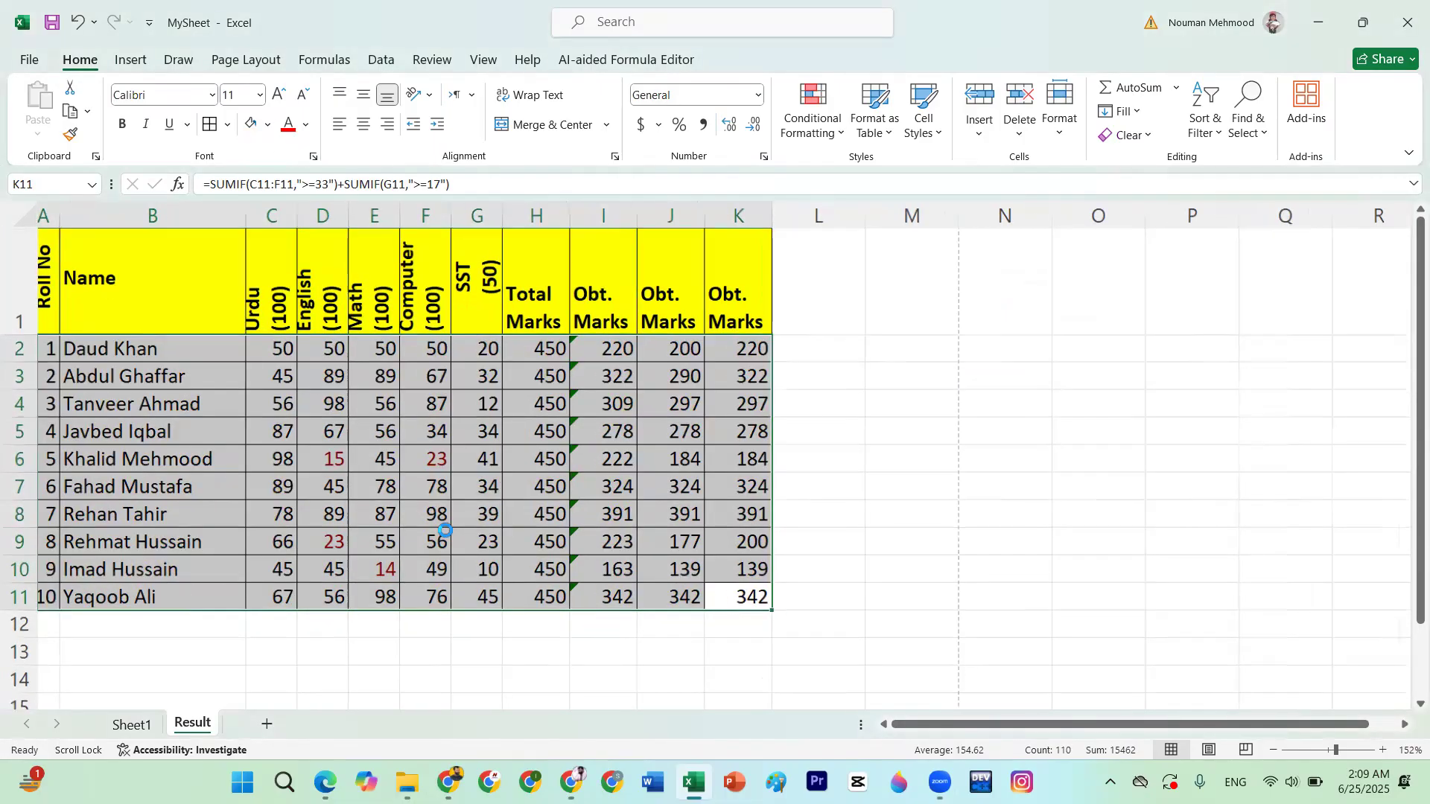
Set the Math mark in E3 to 32 and check the three Obt. Marks cells in that row
{"action": "scroll", "coordinate": [444, 529], "scroll_direction": "up", "scroll_amount": 6, "text": "ctrl"}
{"action": "scroll", "coordinate": [445, 530], "scroll_direction": "down", "scroll_amount": 3, "text": "ctrl"}
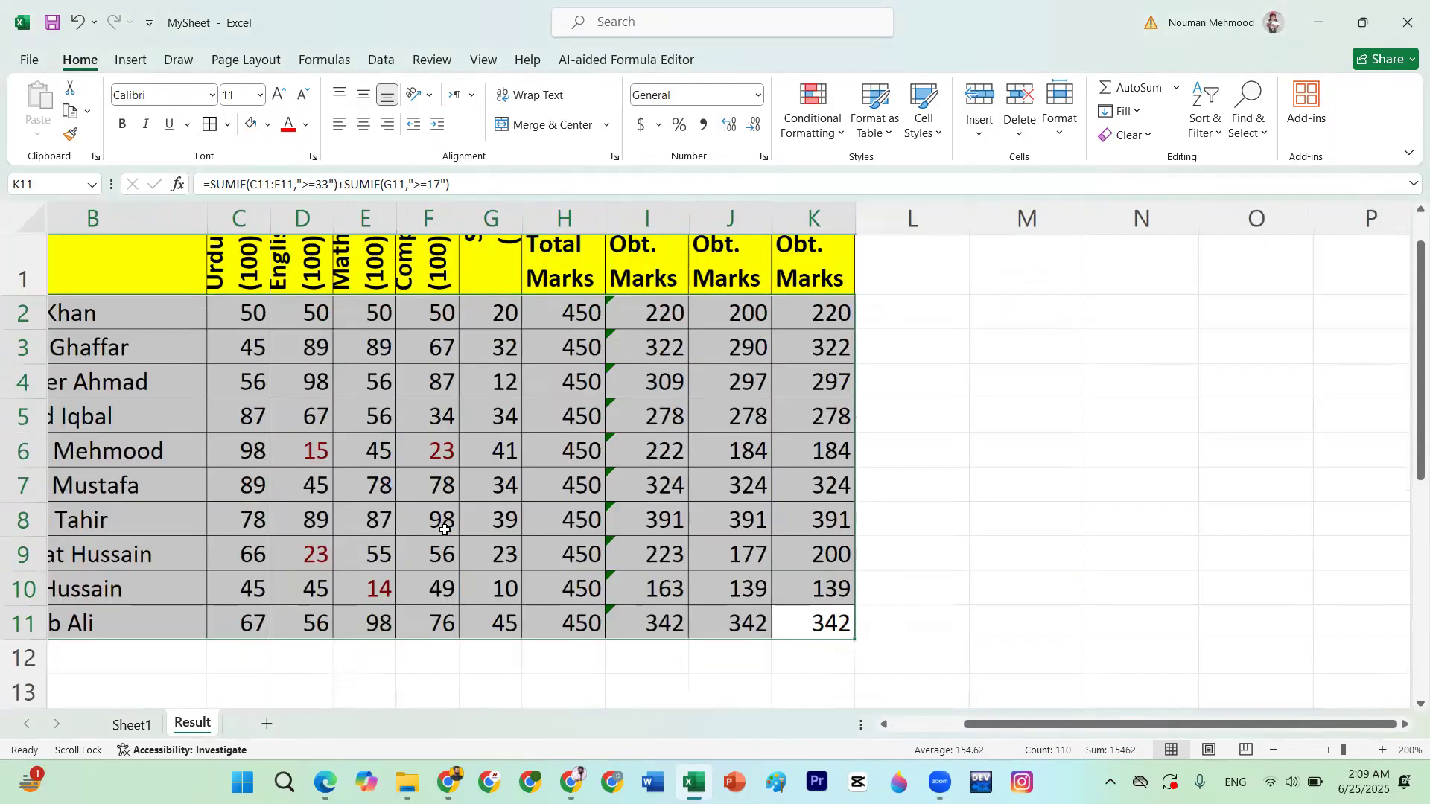
{"action": "scroll", "coordinate": [444, 530], "scroll_direction": "down", "scroll_amount": 1, "text": "ctrl"}
{"action": "left_click", "coordinate": [444, 424]}
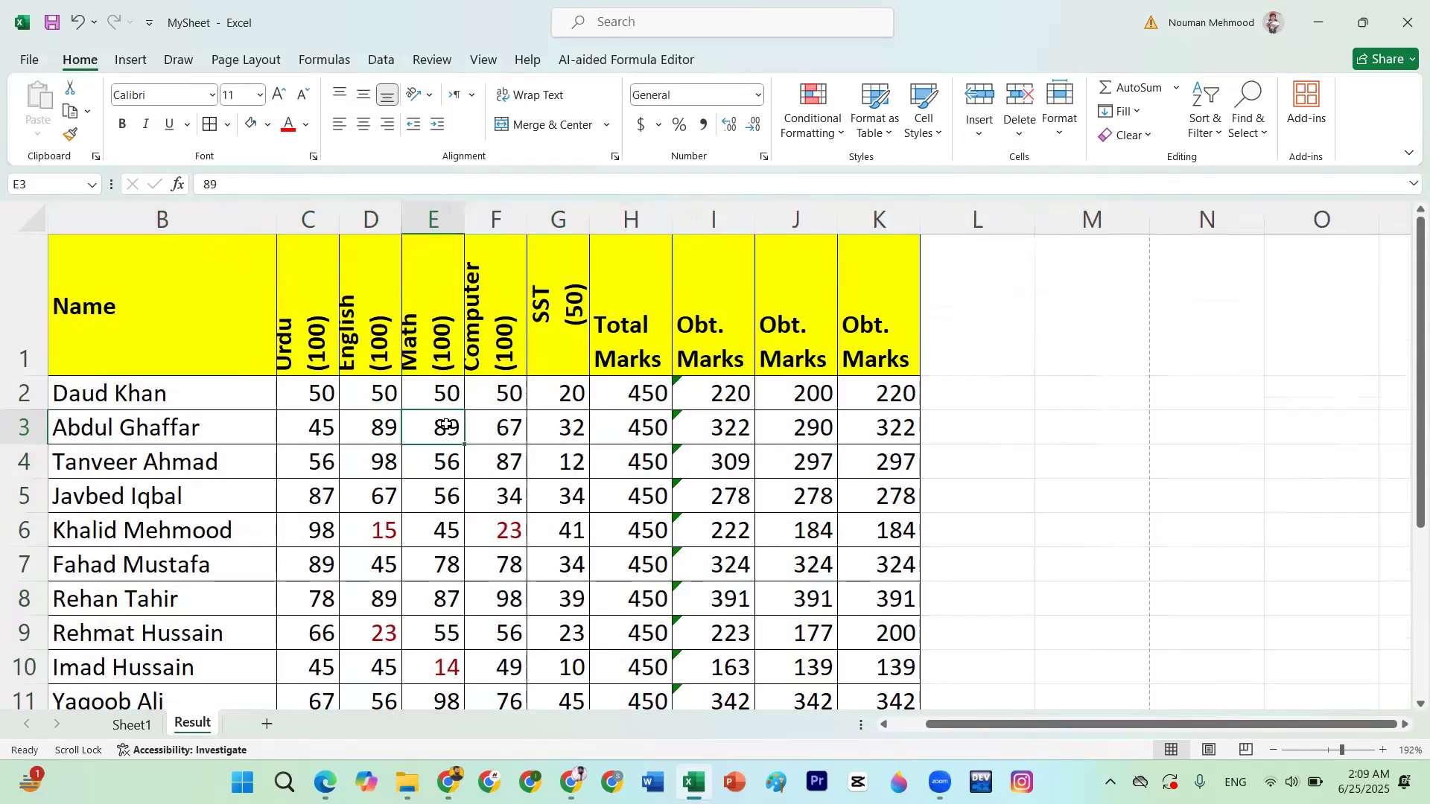
{"action": "type", "text": "32"}
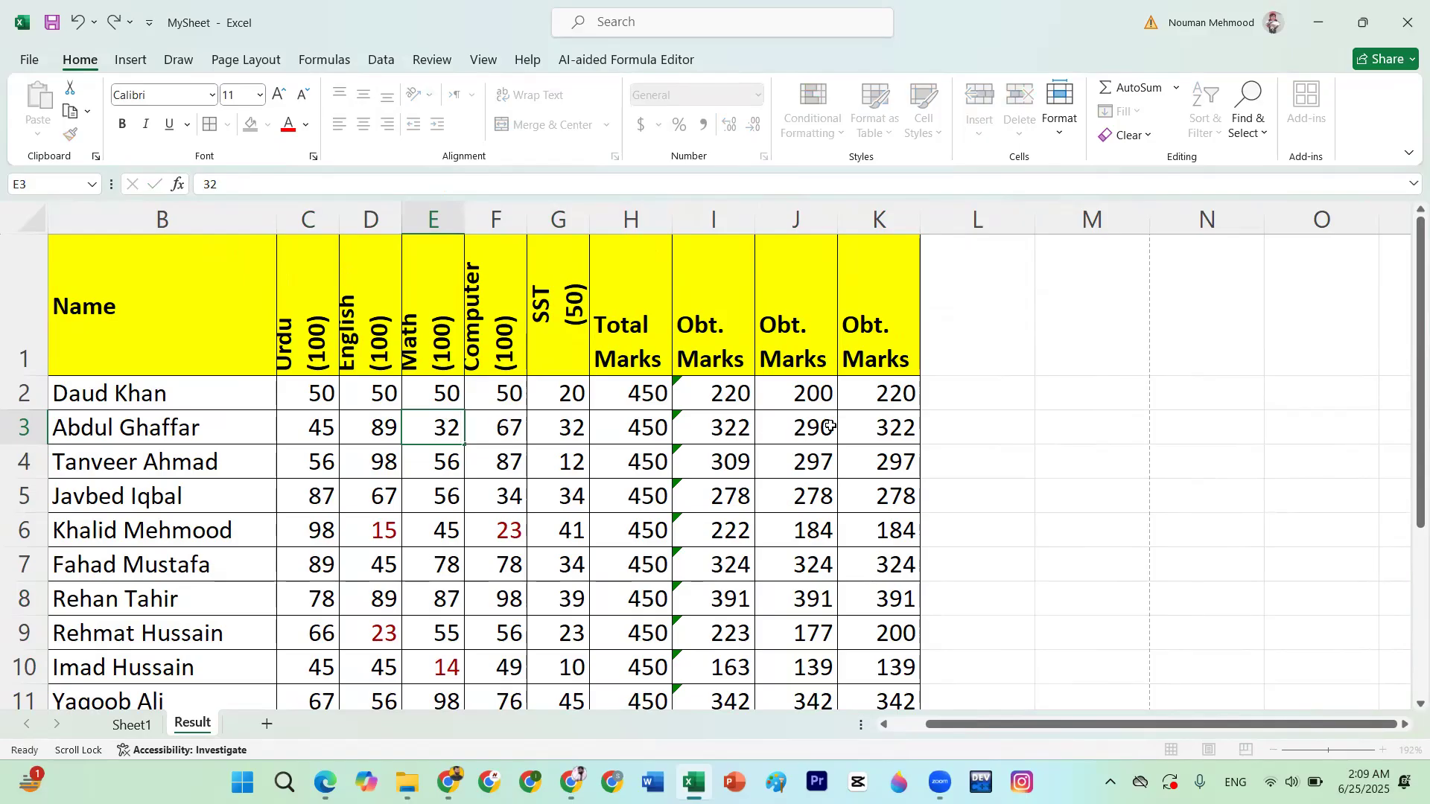
{"action": "key", "text": "Return"}
{"action": "left_click_drag", "start_coordinate": [715, 427], "coordinate": [884, 429]}
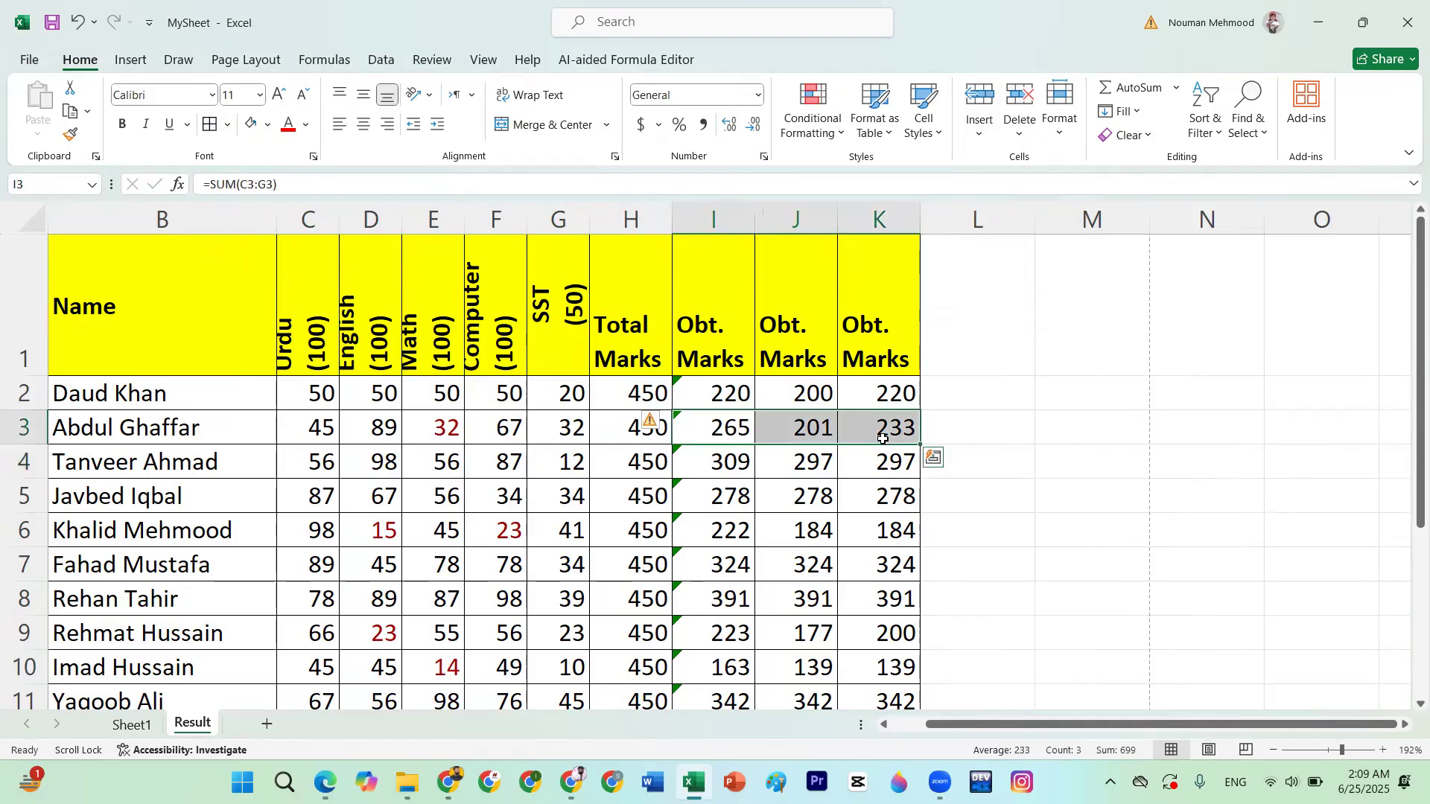
{"action": "left_click", "coordinate": [533, 495]}
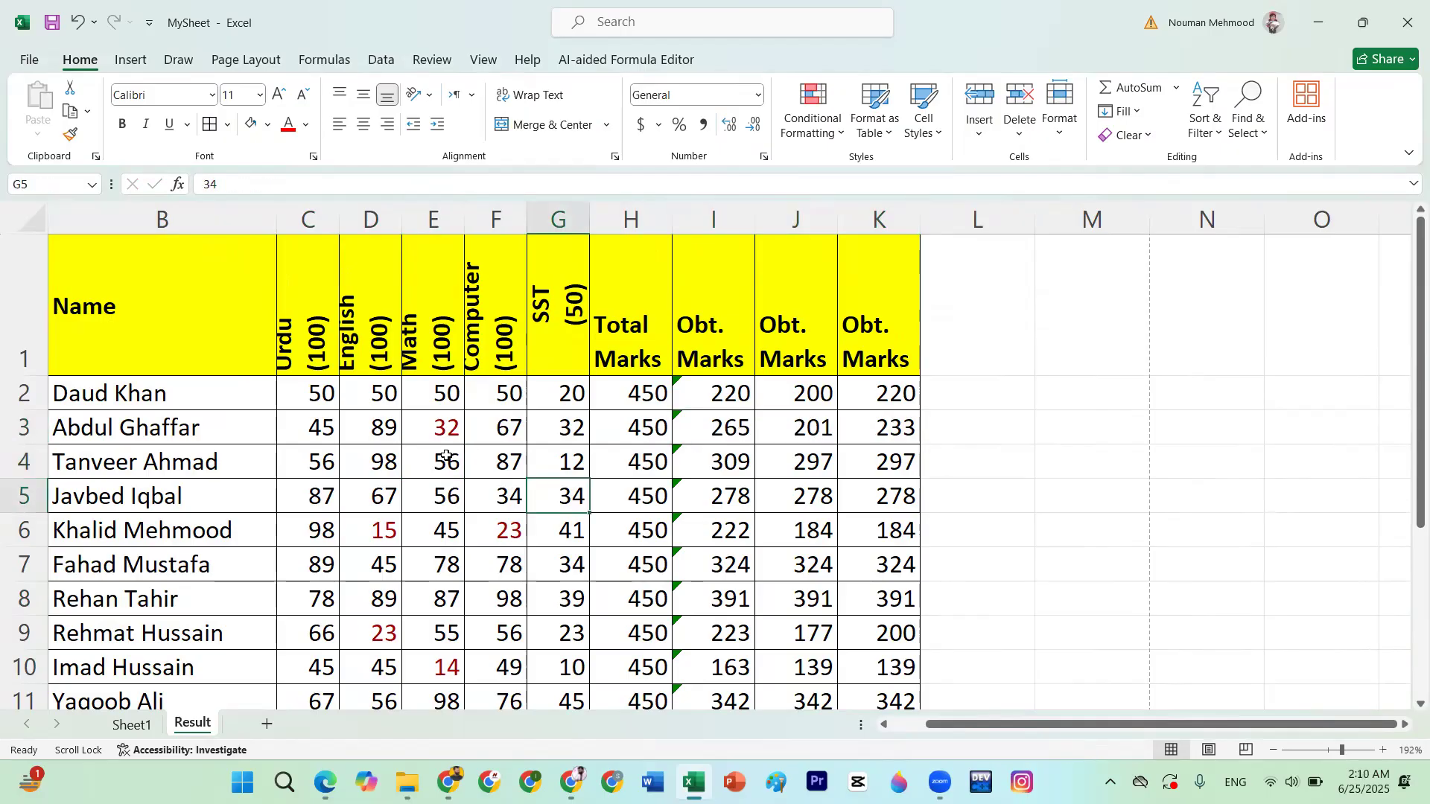
{"action": "key", "text": "Up"}
{"action": "key", "text": "Up"}
{"action": "key", "text": "Up"}
{"action": "left_click_drag", "start_coordinate": [588, 497], "coordinate": [581, 543]}
{"action": "left_click", "coordinate": [837, 119]}
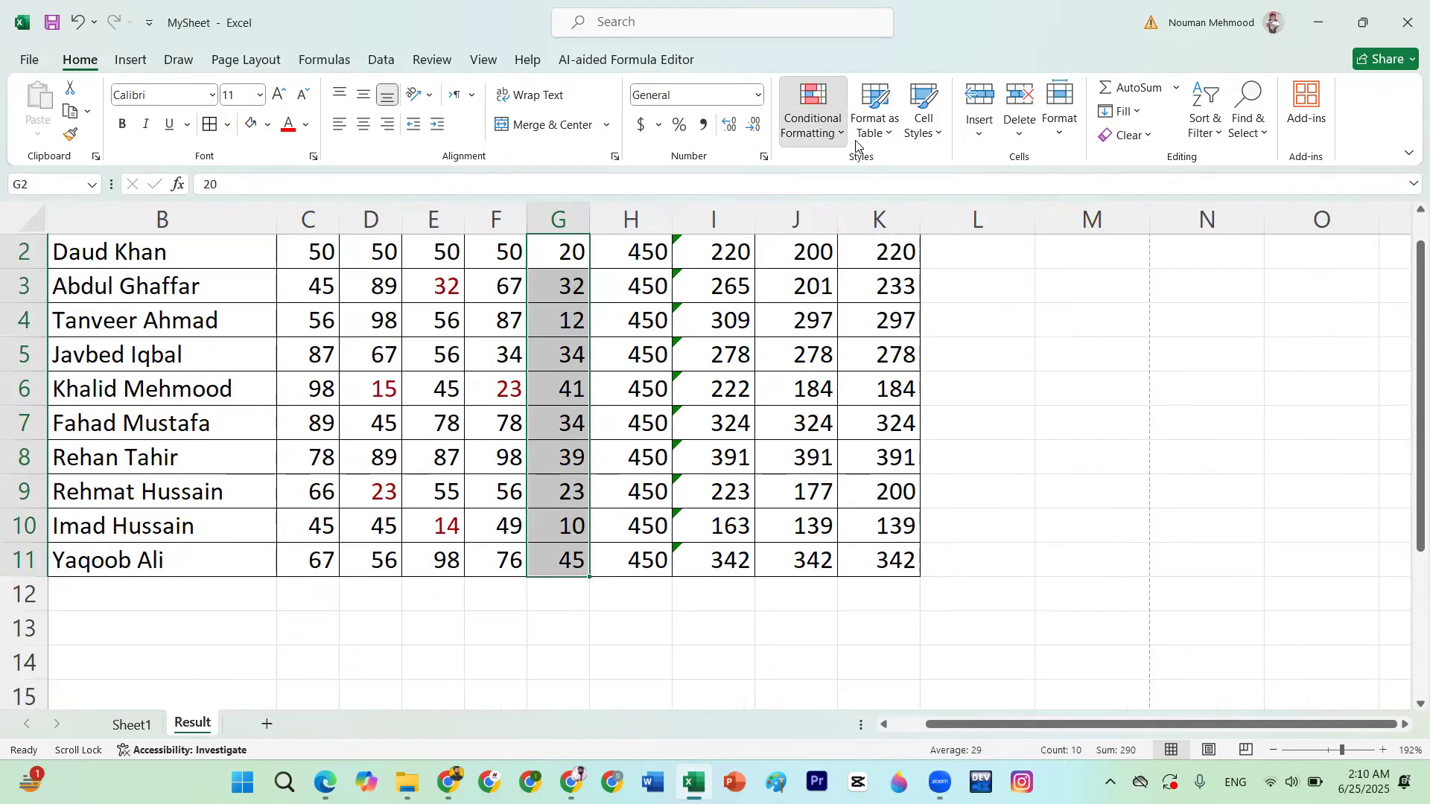
{"action": "mouse_move", "coordinate": [881, 167]}
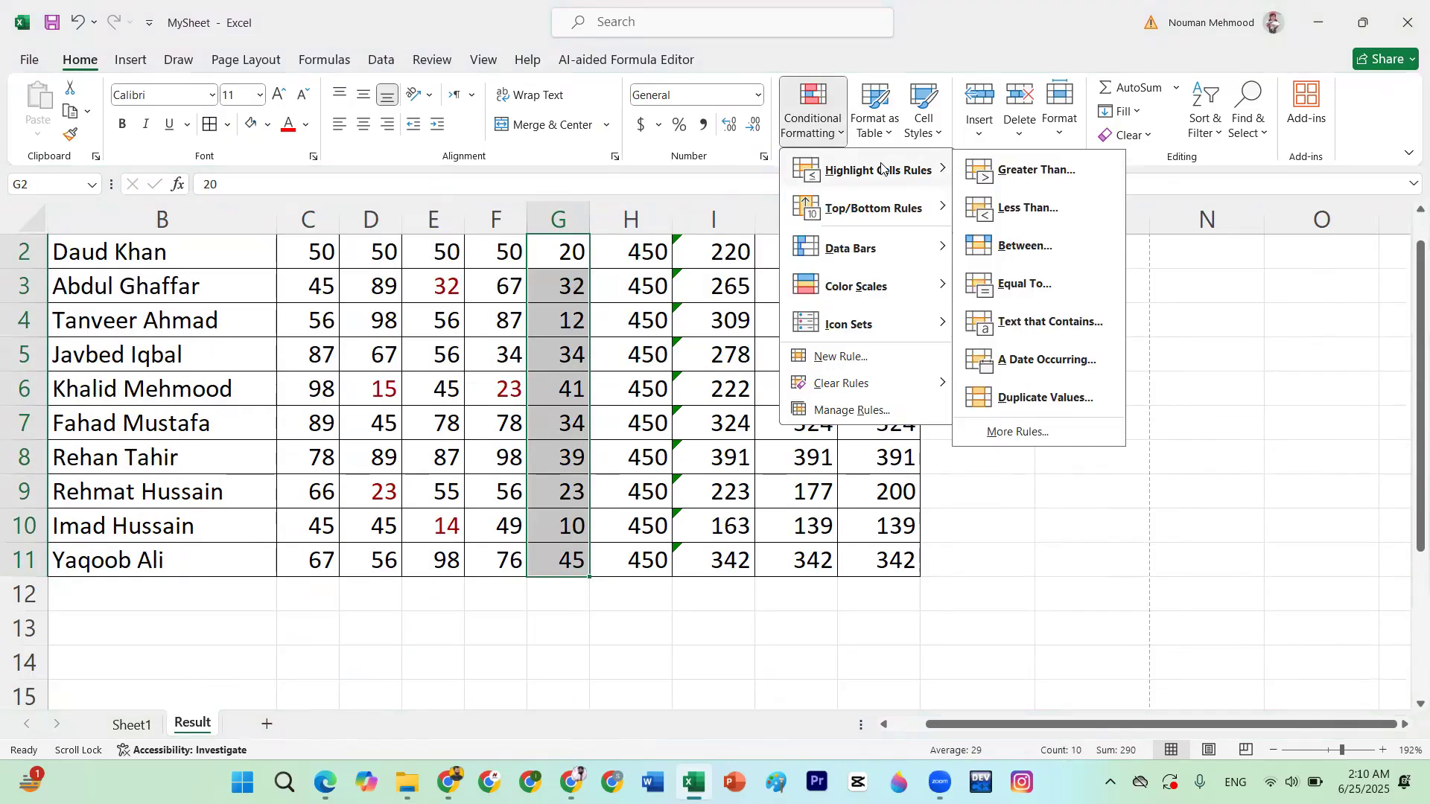
{"action": "left_click", "coordinate": [580, 389]}
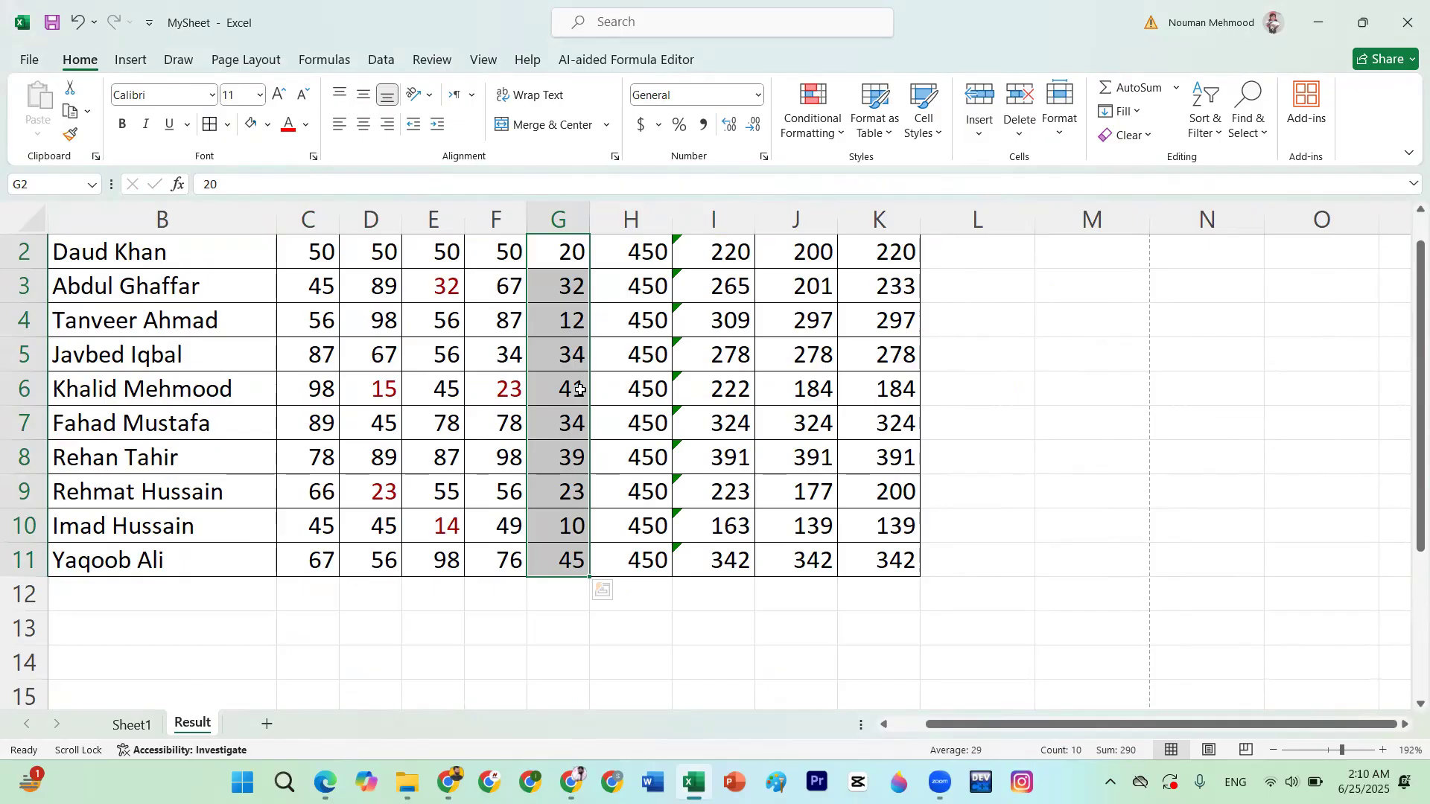
{"action": "left_click", "coordinate": [578, 318]}
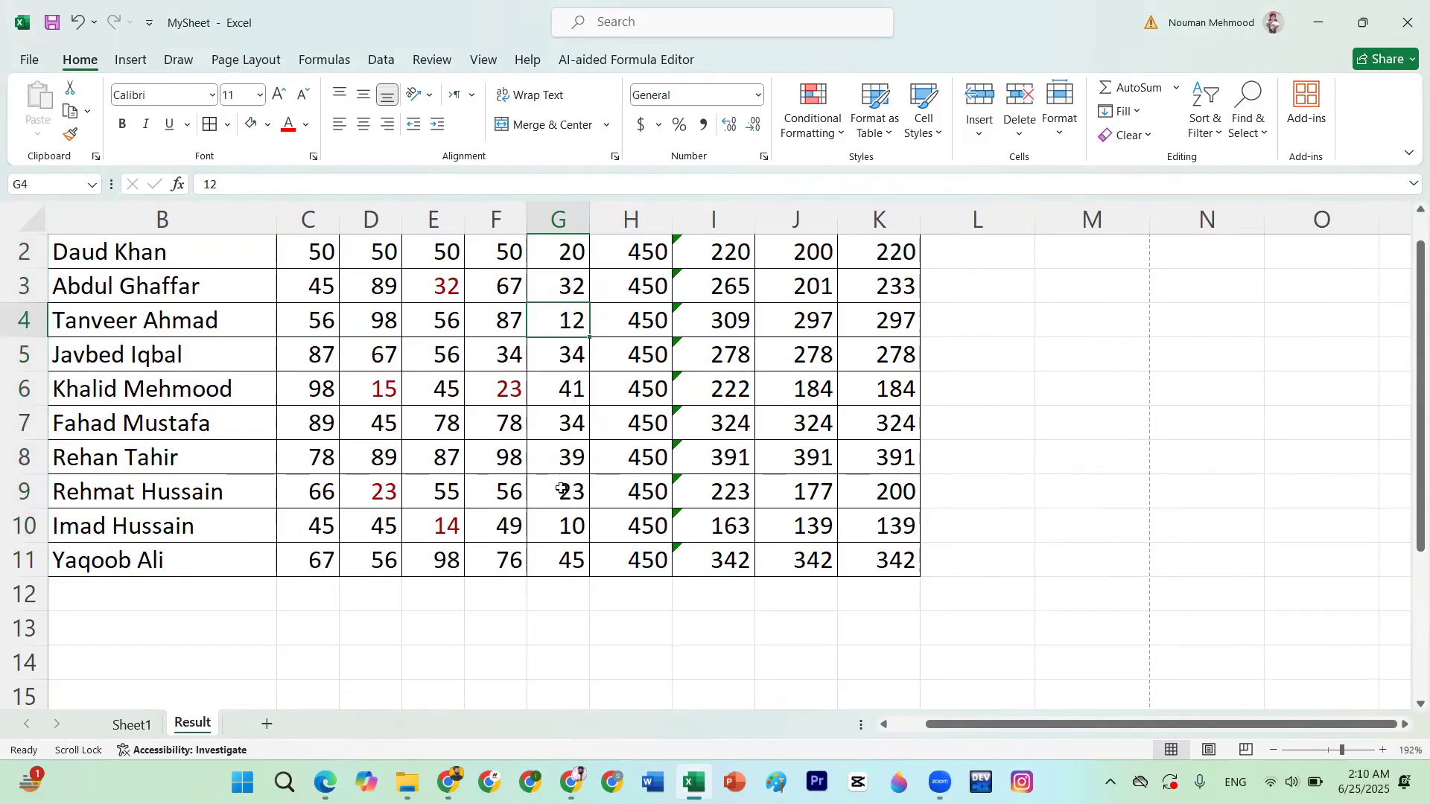
{"action": "left_click", "coordinate": [570, 526]}
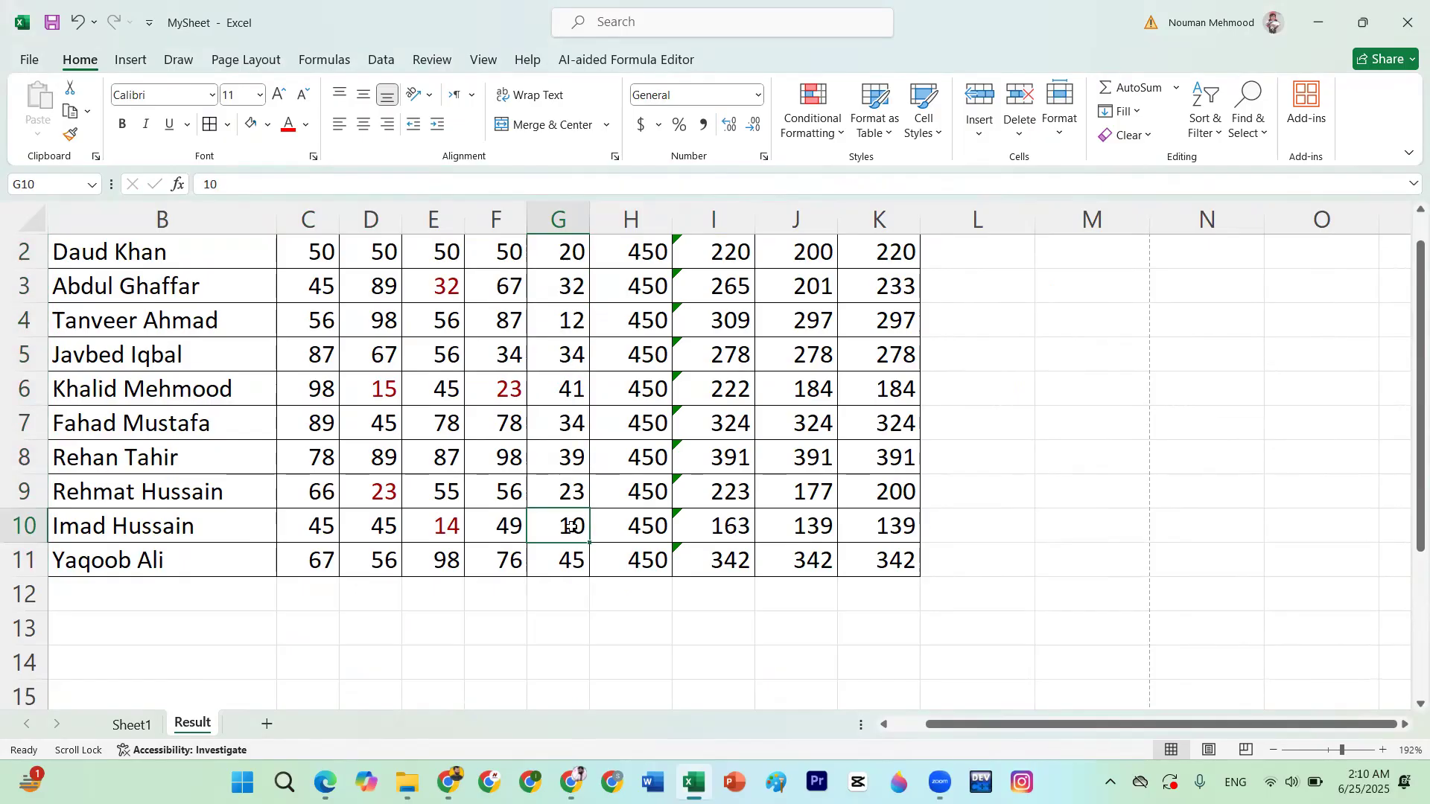
{"action": "scroll", "coordinate": [570, 527], "scroll_direction": "up", "scroll_amount": 1}
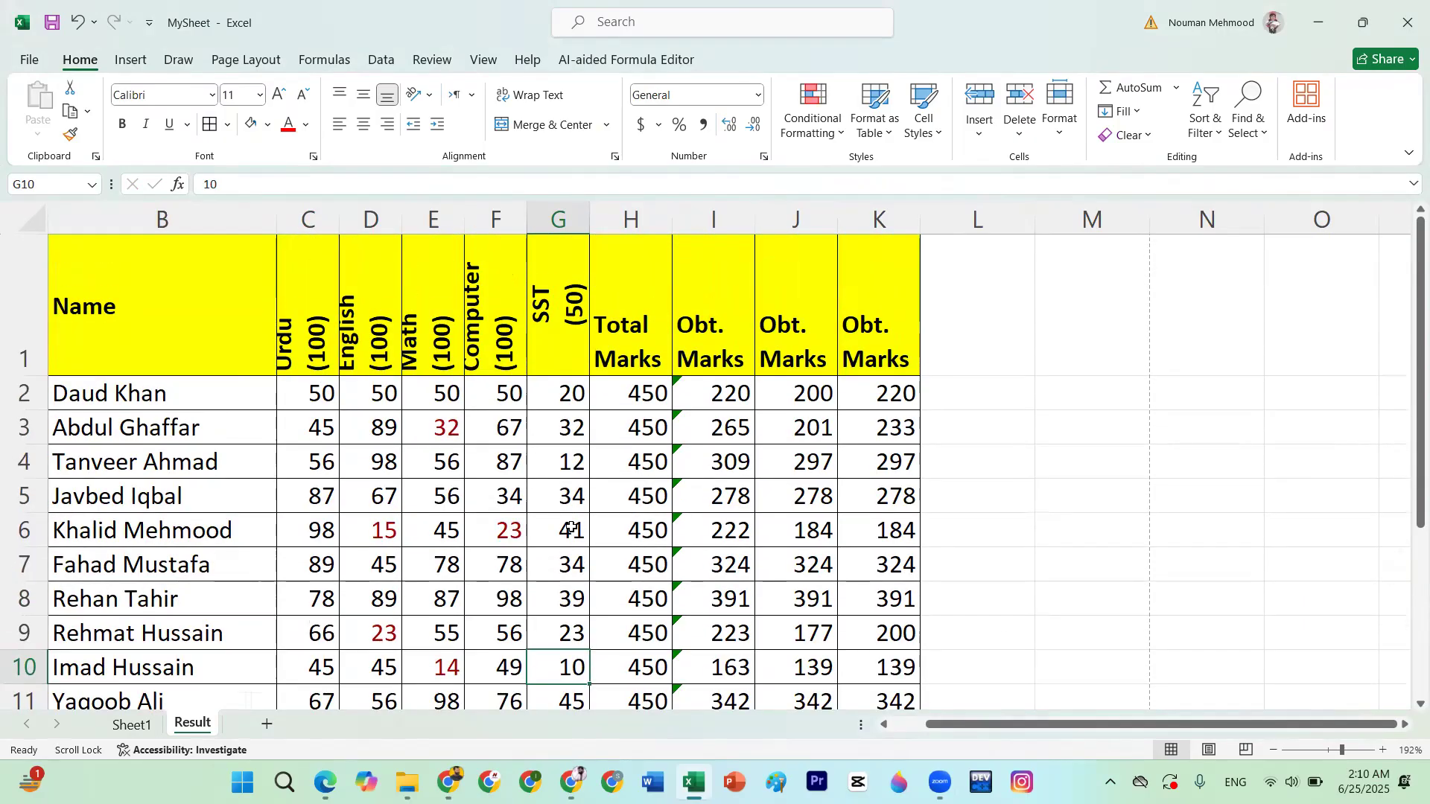
{"action": "scroll", "coordinate": [346, 521], "scroll_direction": "down", "scroll_amount": 1}
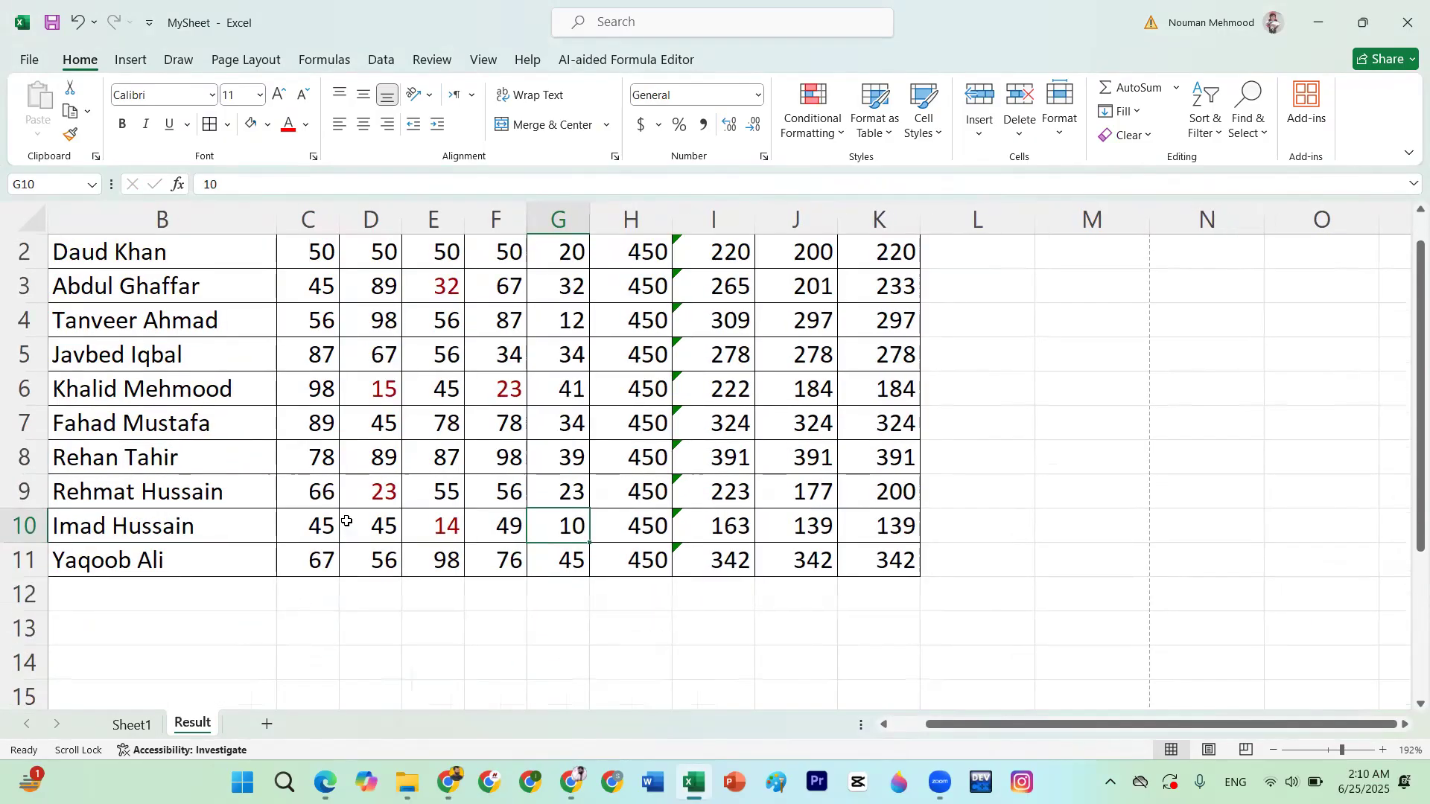
{"action": "scroll", "coordinate": [347, 521], "scroll_direction": "left", "scroll_amount": 1}
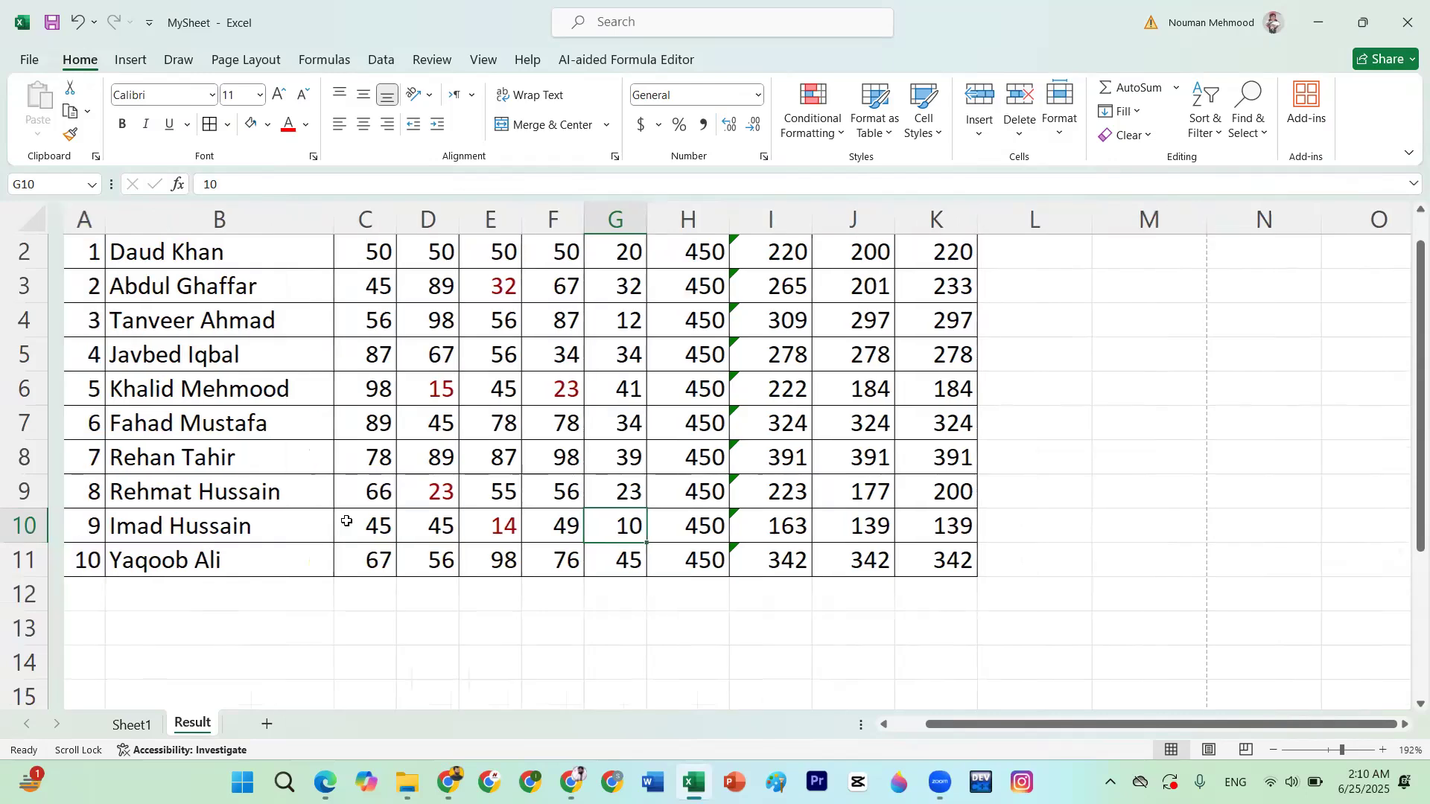
{"action": "scroll", "coordinate": [346, 522], "scroll_direction": "up", "scroll_amount": 1}
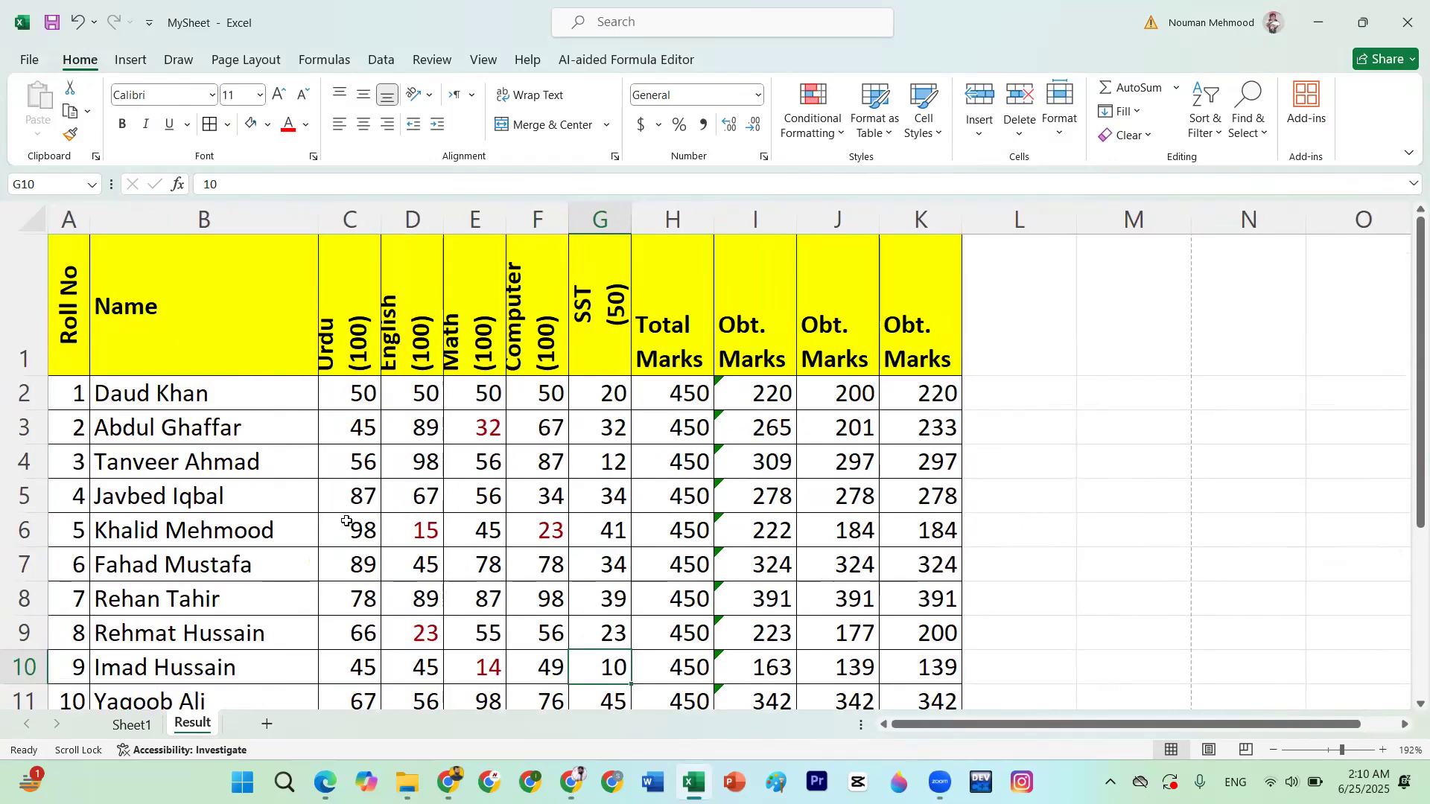
{"action": "left_click", "coordinate": [149, 22]}
{"action": "left_click", "coordinate": [305, 26]}
{"action": "left_click", "coordinate": [700, 395]}
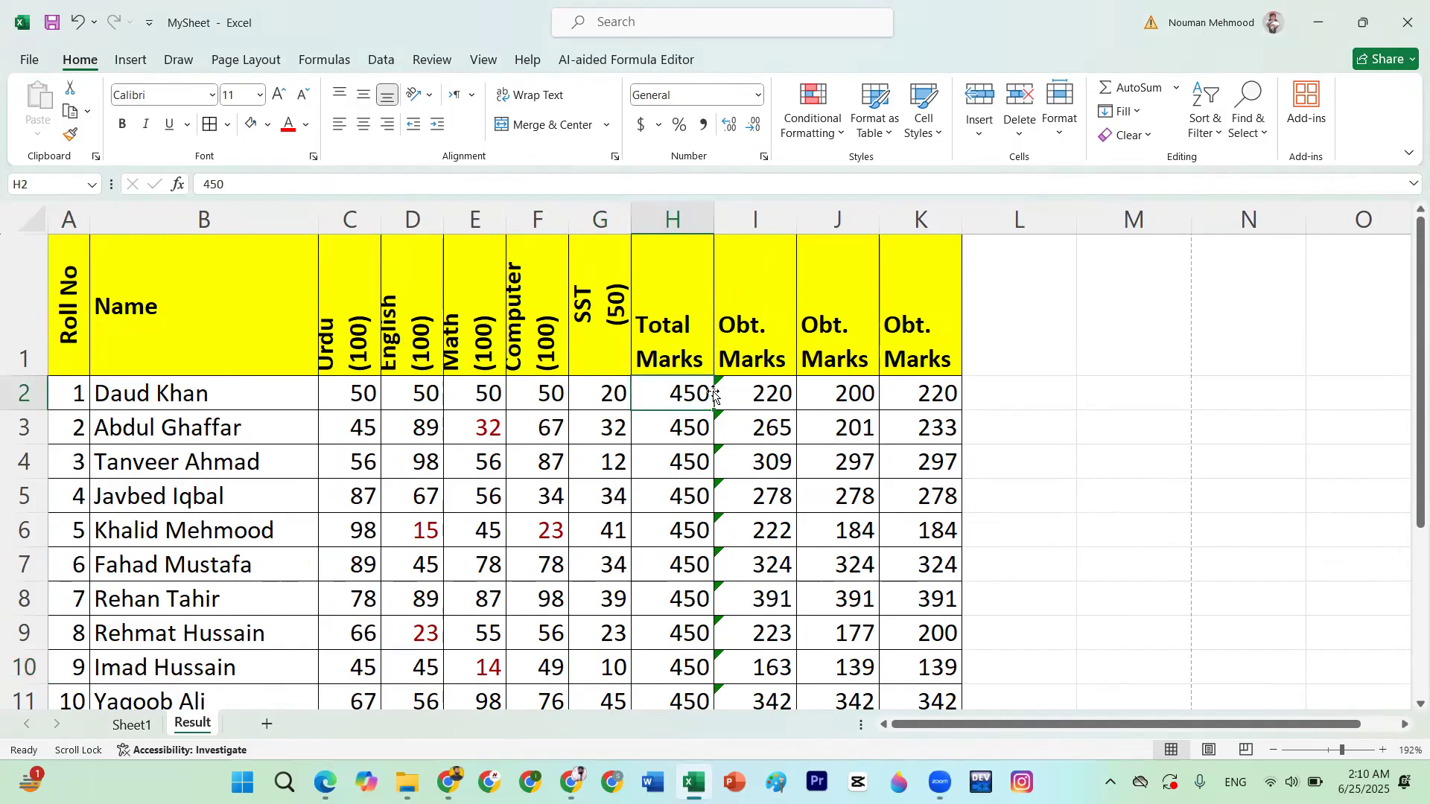